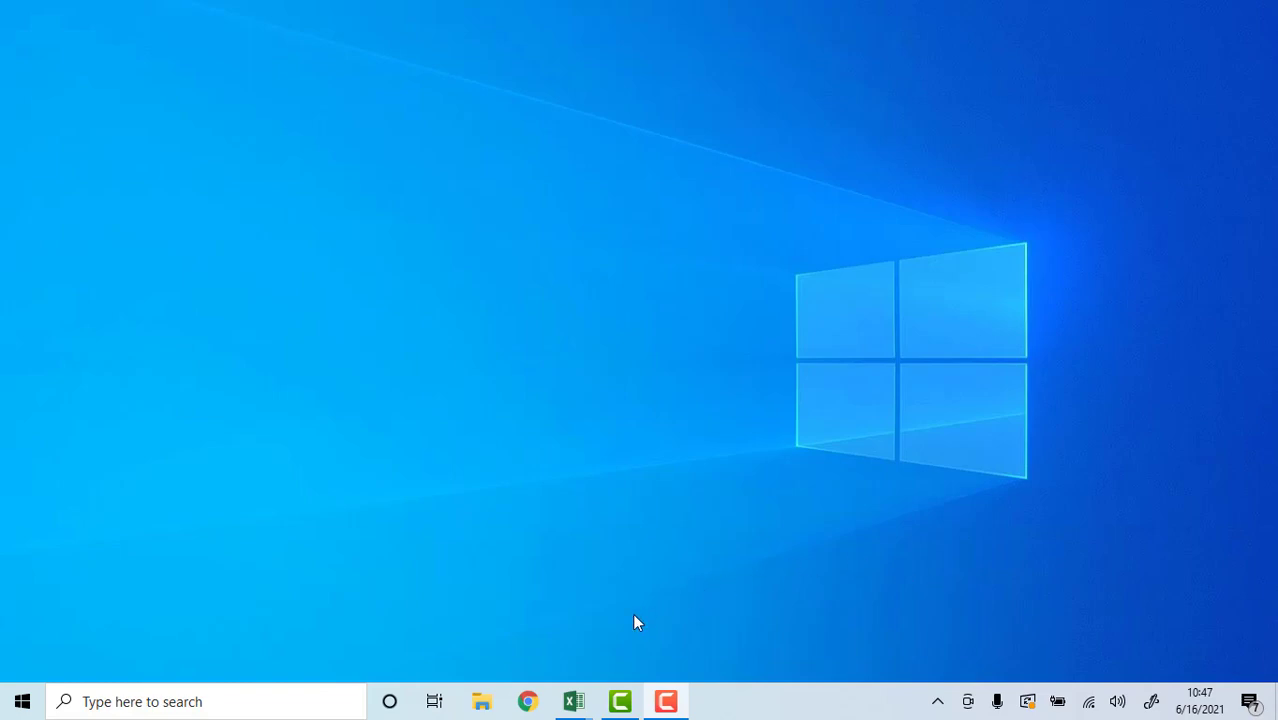
- Switch to the INARATA 4.0 UPDATE workbook in Excel and look over the RAW DATA and KELUARGA sheets
{"action": "mouse_move", "coordinate": [574, 701]}
{"action": "left_click", "coordinate": [484, 658]}
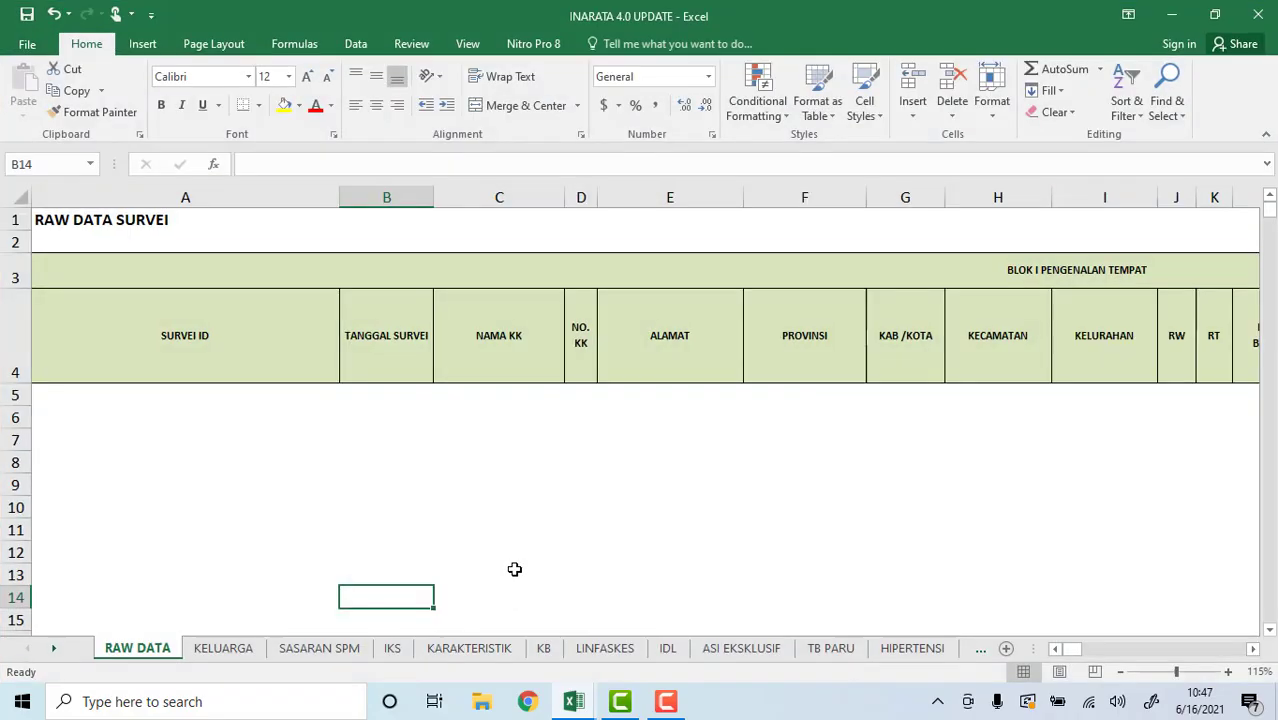
{"action": "left_click", "coordinate": [630, 483]}
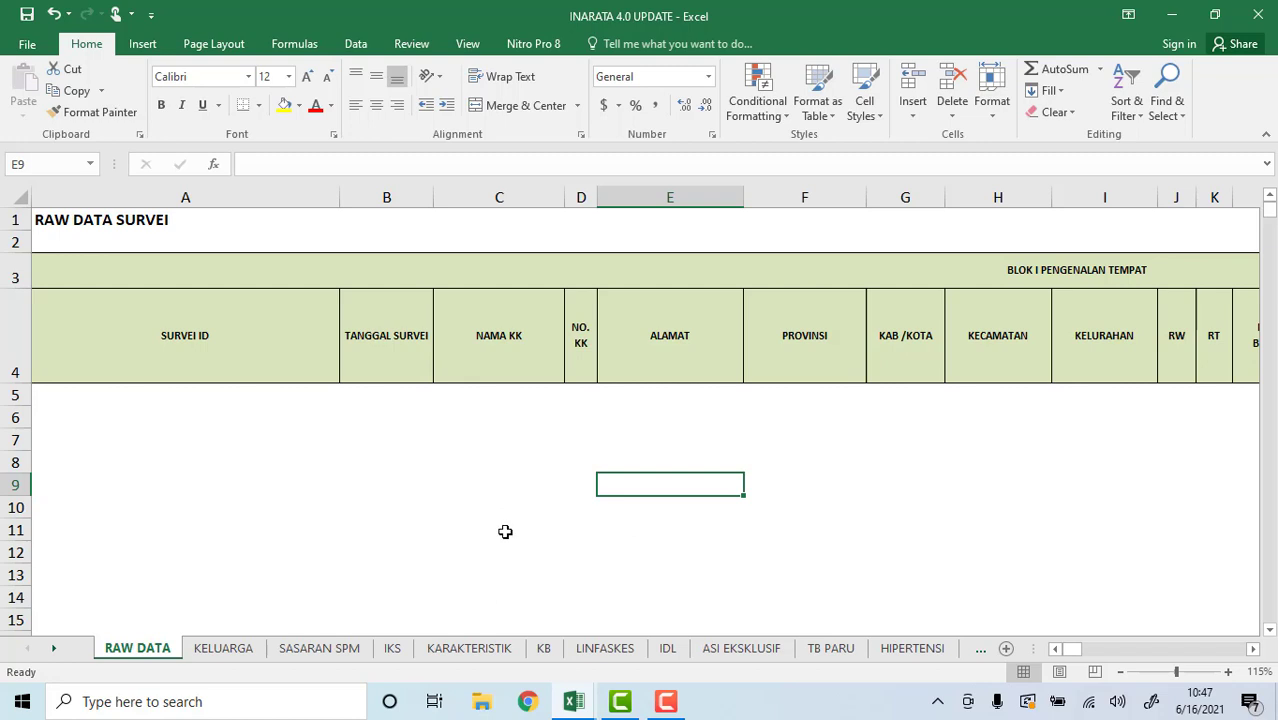
{"action": "left_click", "coordinate": [226, 650]}
{"action": "left_click", "coordinate": [224, 591]}
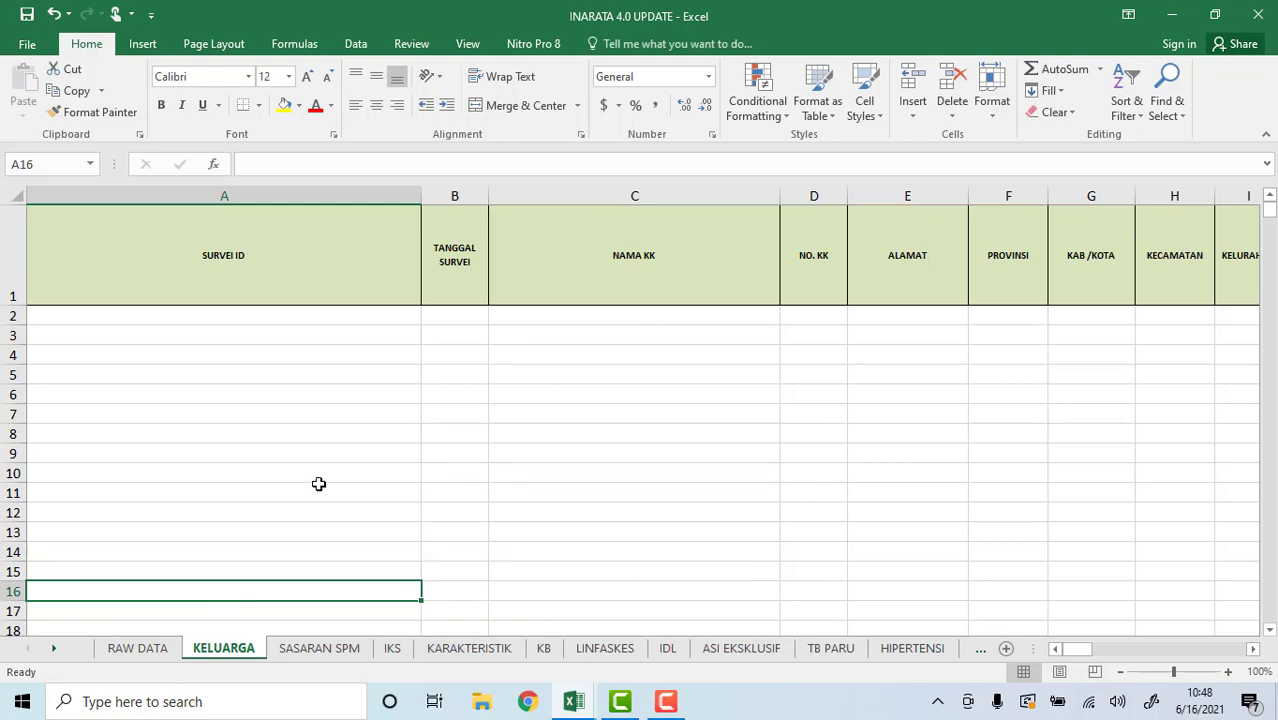
- Review the pivot tables for age, education, occupation and gender on the KARAKTERISTIK sheet
{"action": "left_click", "coordinate": [468, 650]}
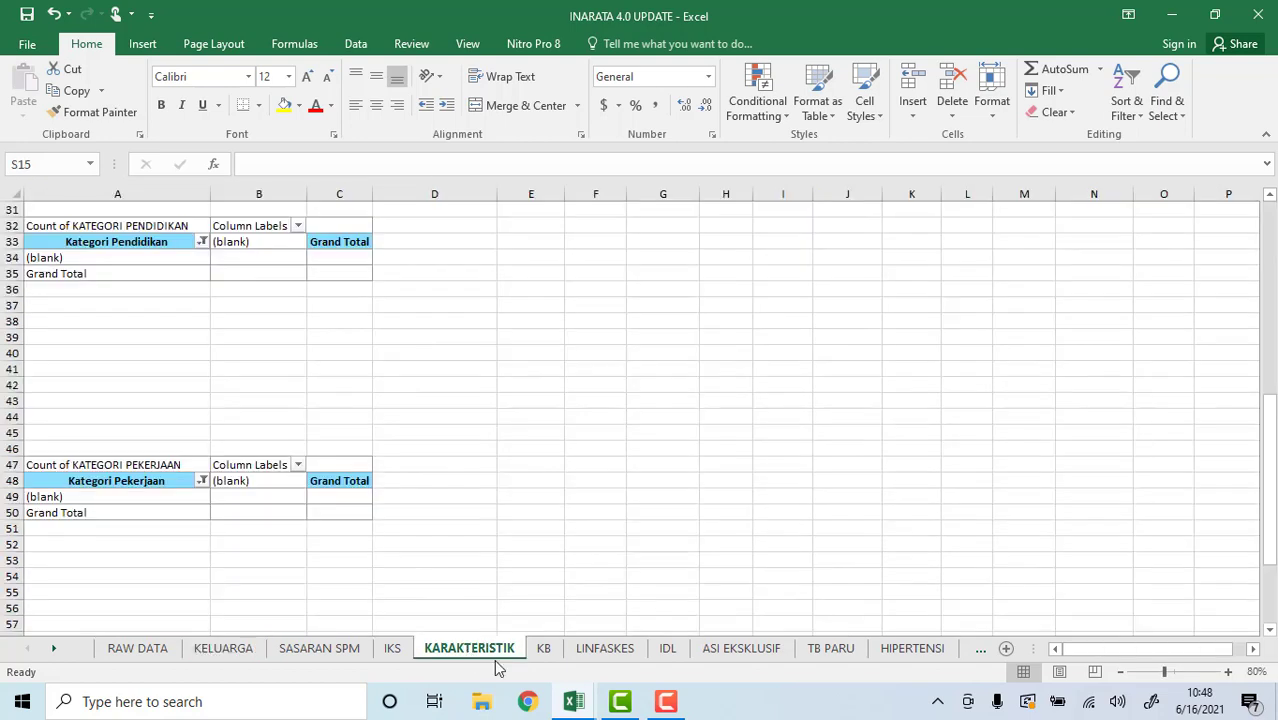
{"action": "left_click", "coordinate": [411, 420]}
{"action": "scroll", "coordinate": [411, 430], "scroll_direction": "up", "scroll_amount": 5}
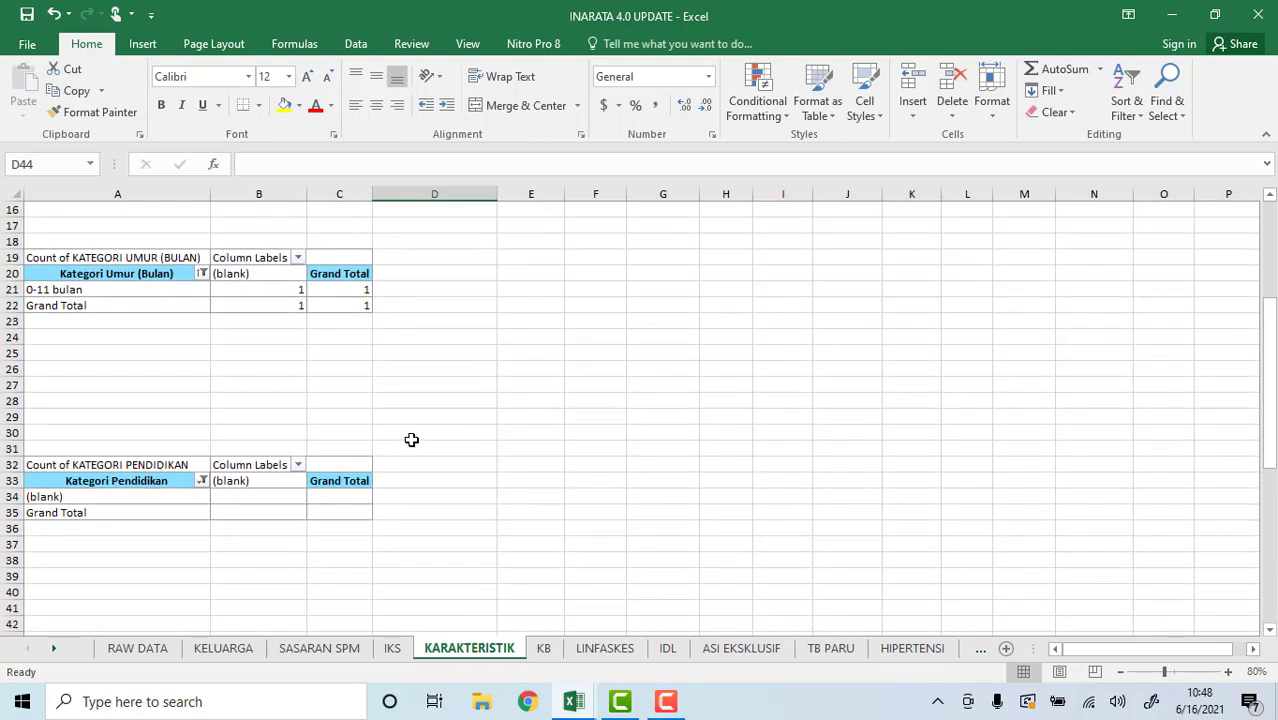
{"action": "scroll", "coordinate": [411, 440], "scroll_direction": "up", "scroll_amount": 5}
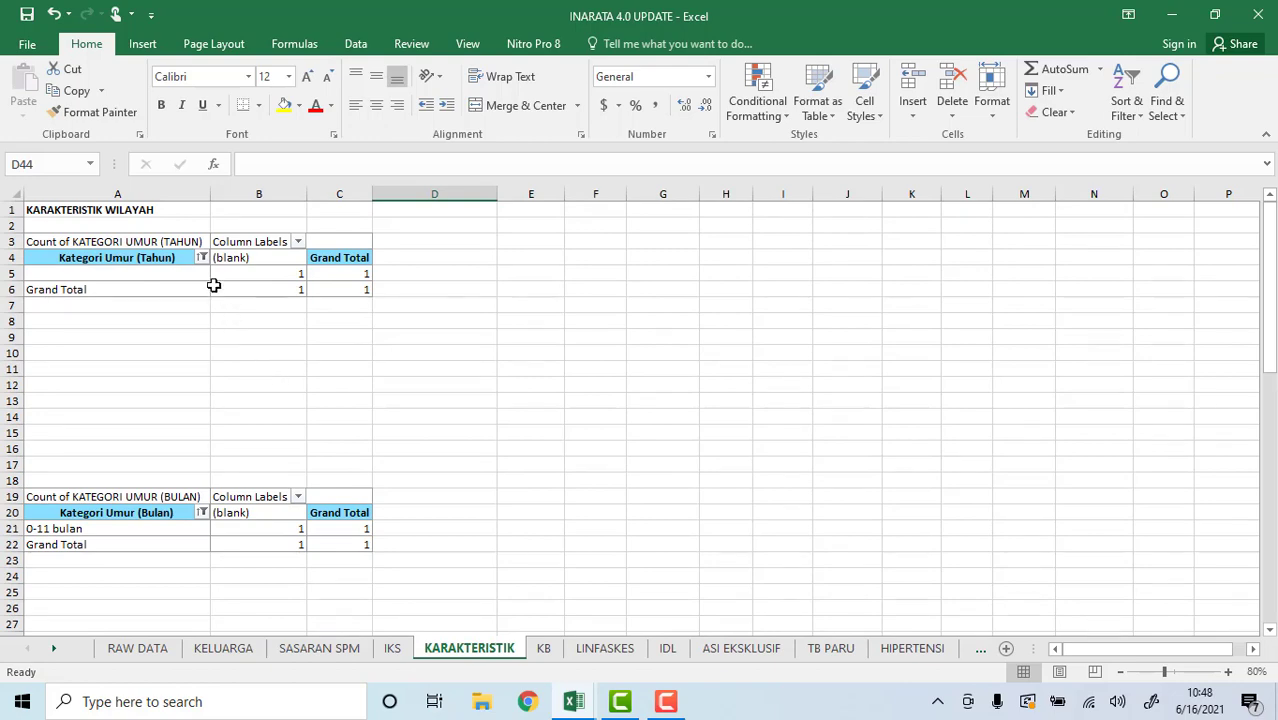
{"action": "scroll", "coordinate": [202, 472], "scroll_direction": "down", "scroll_amount": 6}
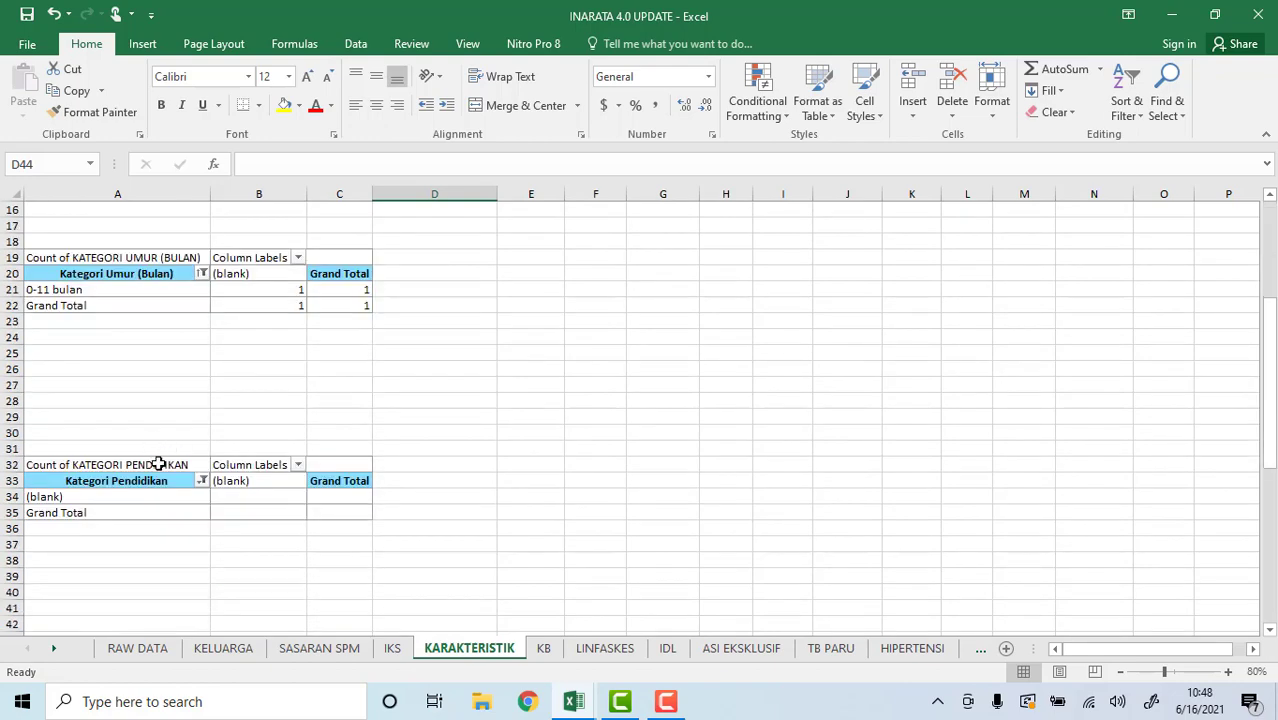
{"action": "scroll", "coordinate": [160, 462], "scroll_direction": "down", "scroll_amount": 4}
{"action": "scroll", "coordinate": [160, 465], "scroll_direction": "down", "scroll_amount": 5}
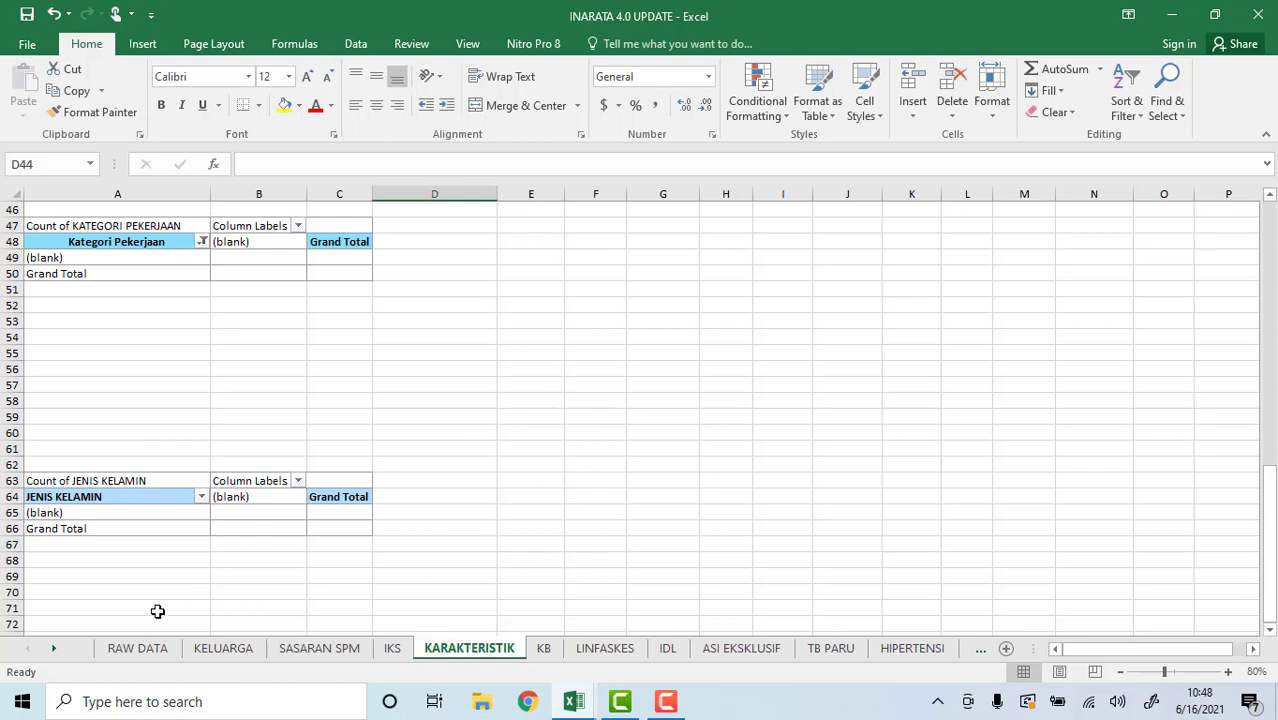
- Review the TB PARU sheet's pivot table headings, from the prevalence column to the proportion of patients not taking standard medication
{"action": "left_click", "coordinate": [56, 653]}
{"action": "left_click", "coordinate": [56, 653]}
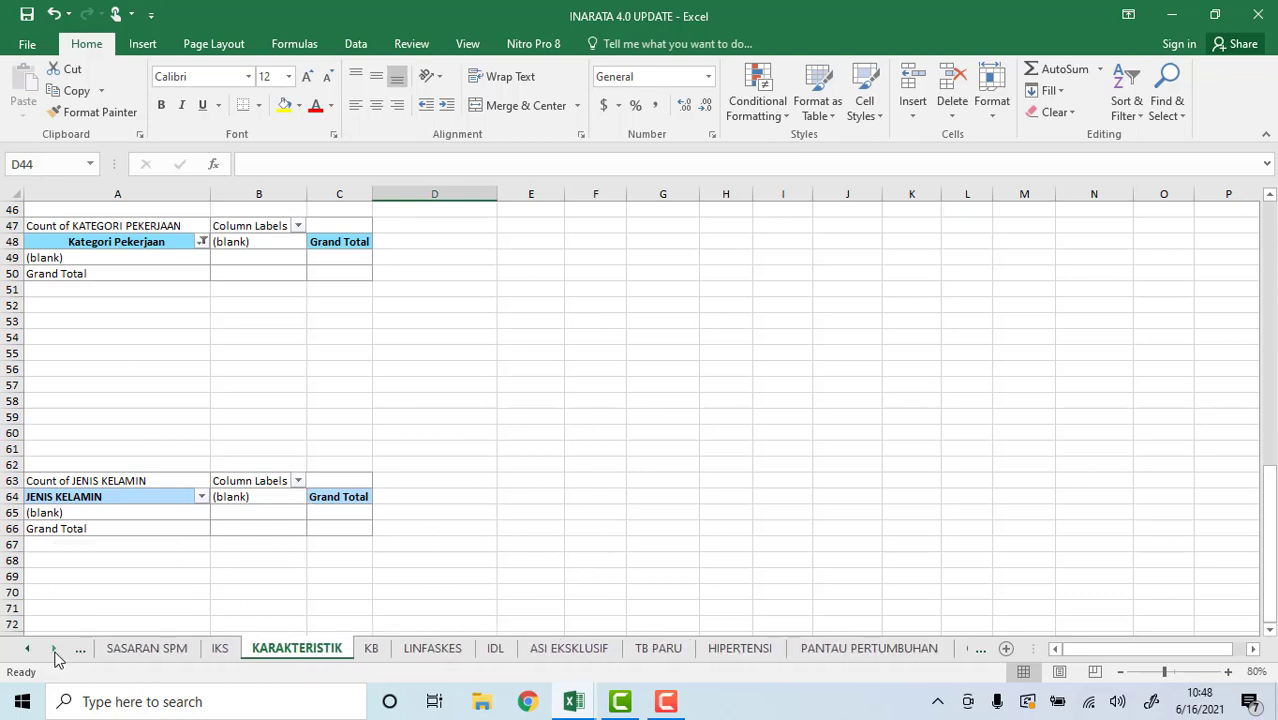
{"action": "left_click", "coordinate": [56, 653]}
{"action": "left_click", "coordinate": [551, 649]}
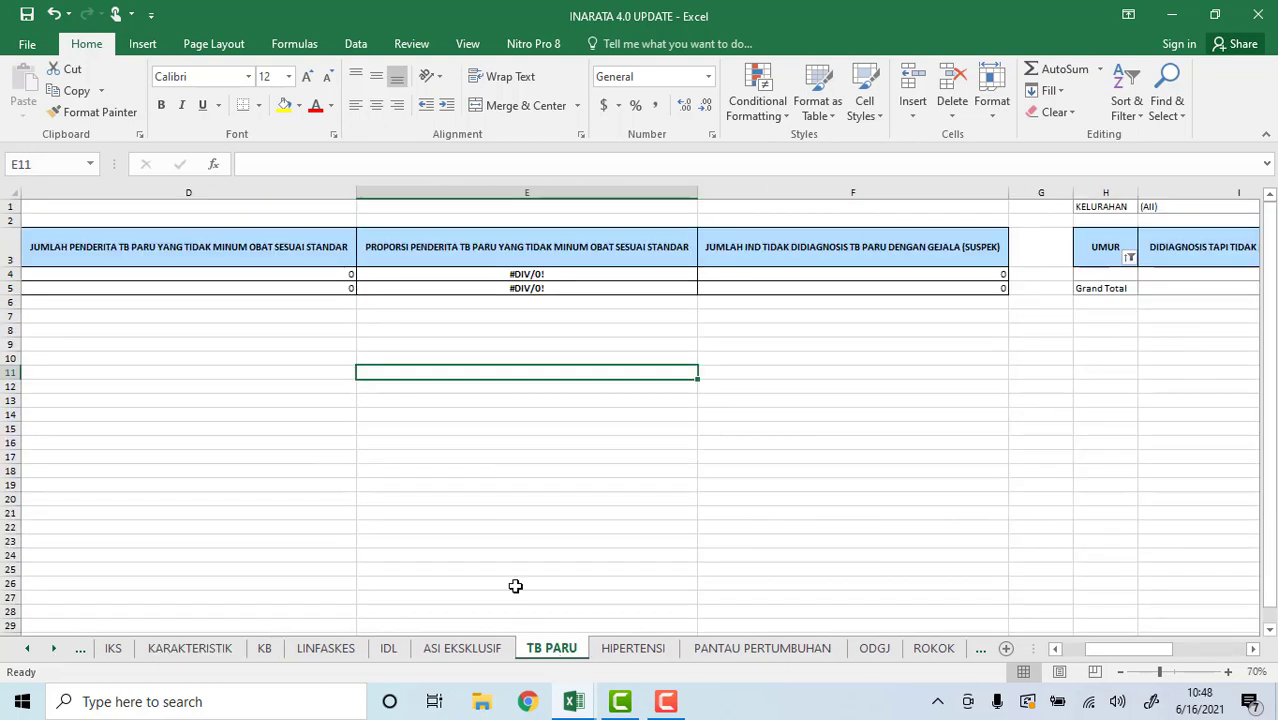
{"action": "left_click_drag", "start_coordinate": [1121, 650], "coordinate": [1068, 651]}
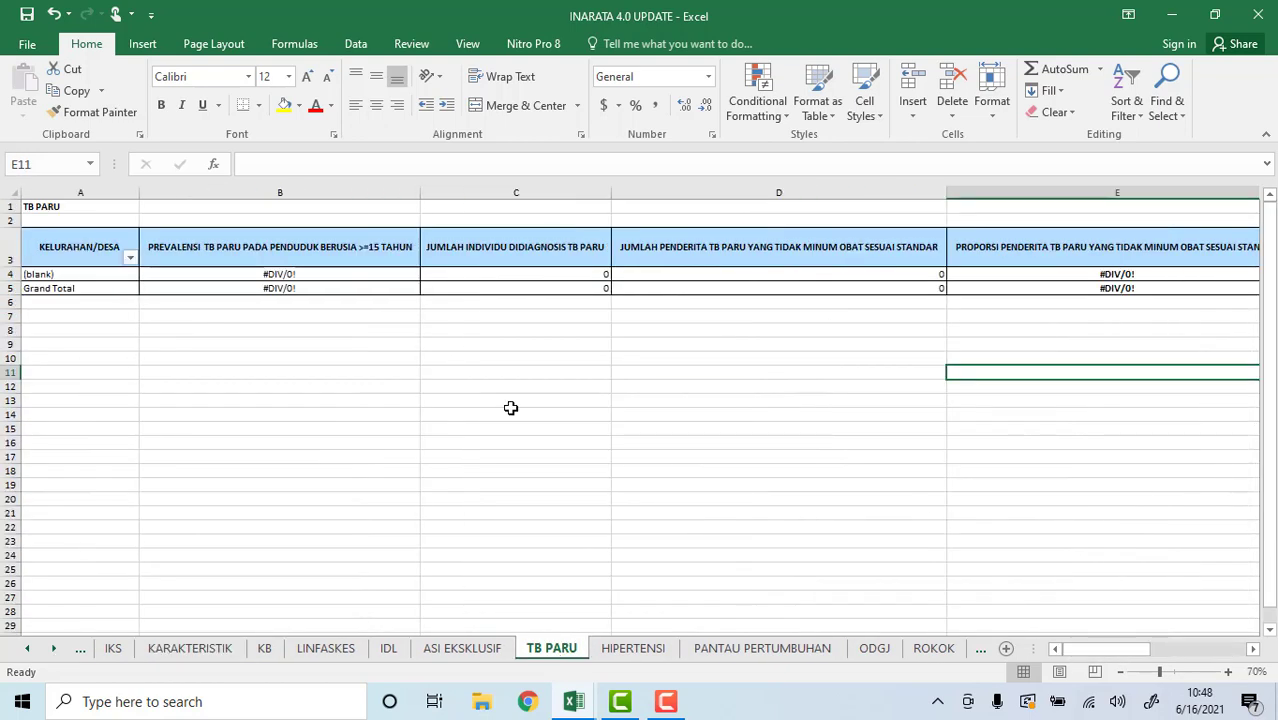
{"action": "left_click", "coordinate": [235, 249]}
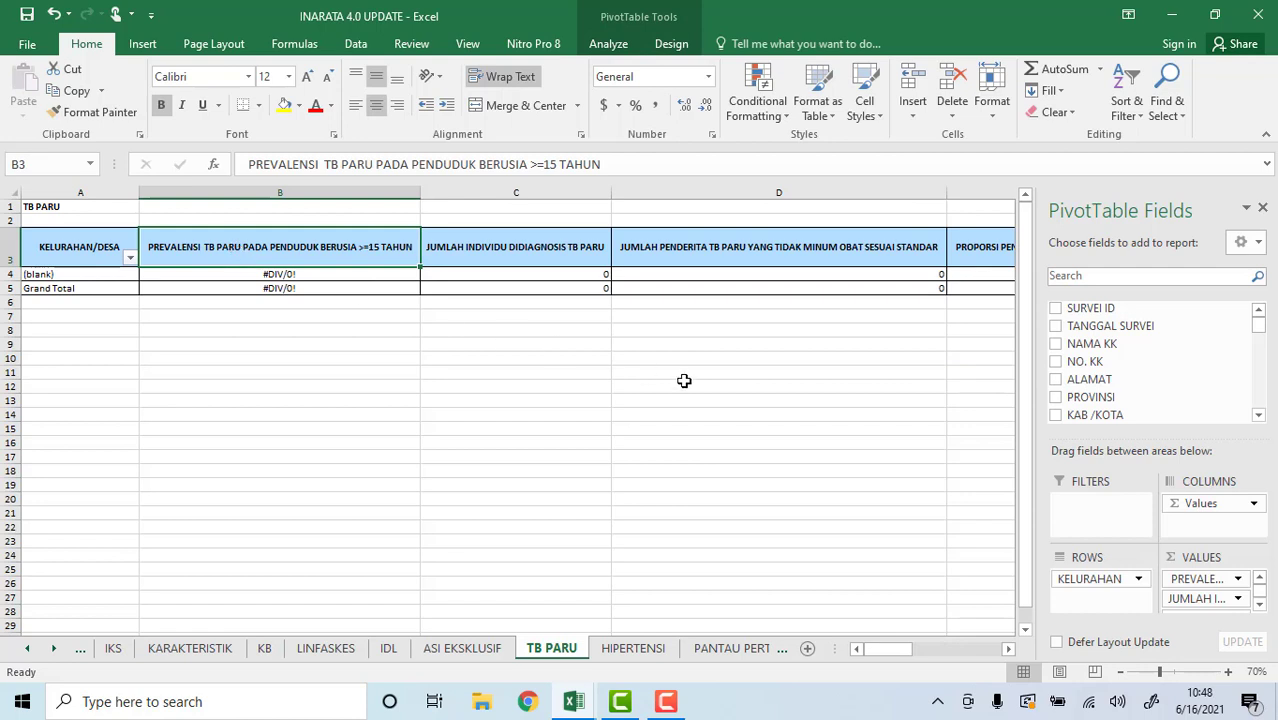
{"action": "left_click", "coordinate": [975, 251]}
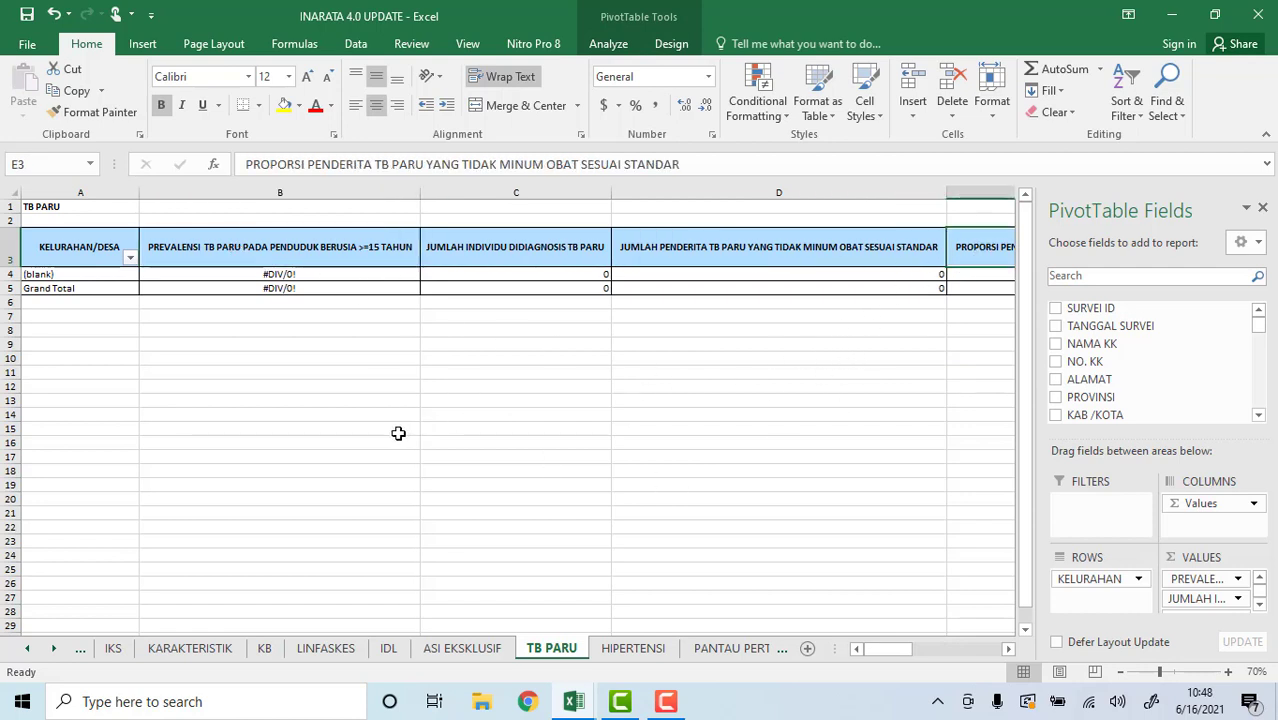
- Return to the RAW DATA sheet and inspect the SASARAN LIFE CYCLE SPM columns
{"action": "left_click", "coordinate": [27, 648]}
{"action": "left_click", "coordinate": [27, 648]}
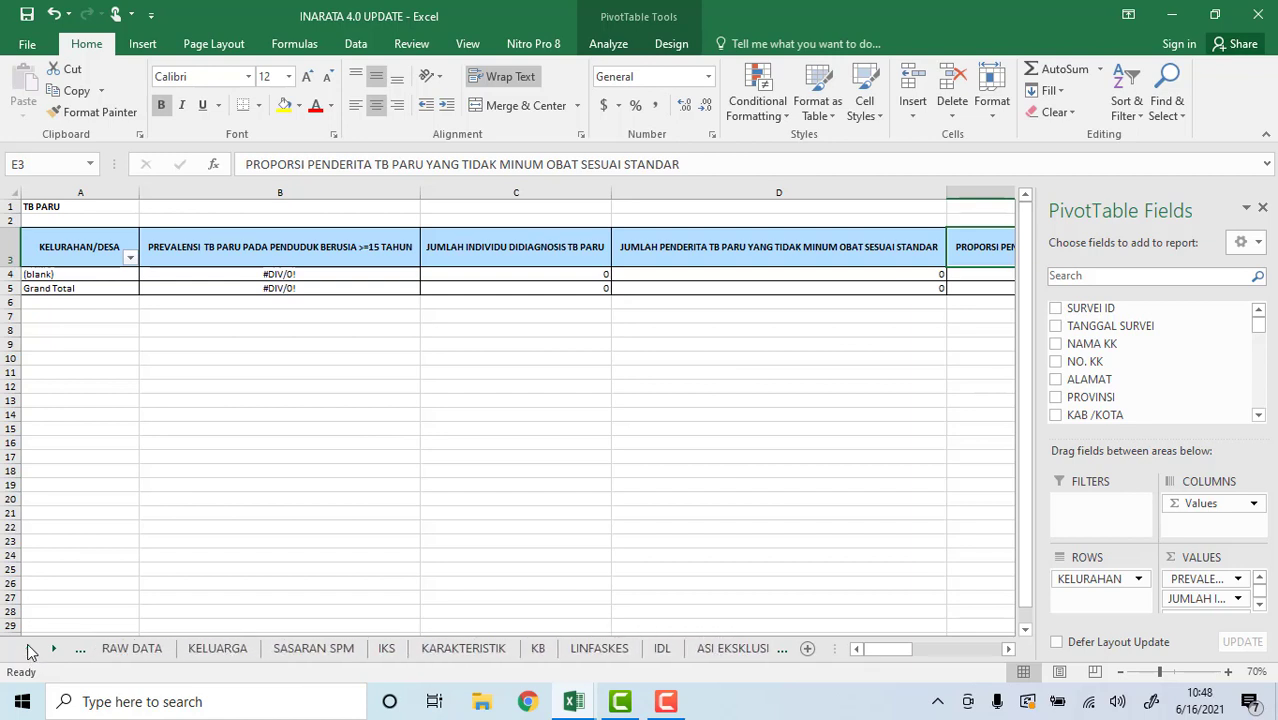
{"action": "left_click", "coordinate": [163, 653]}
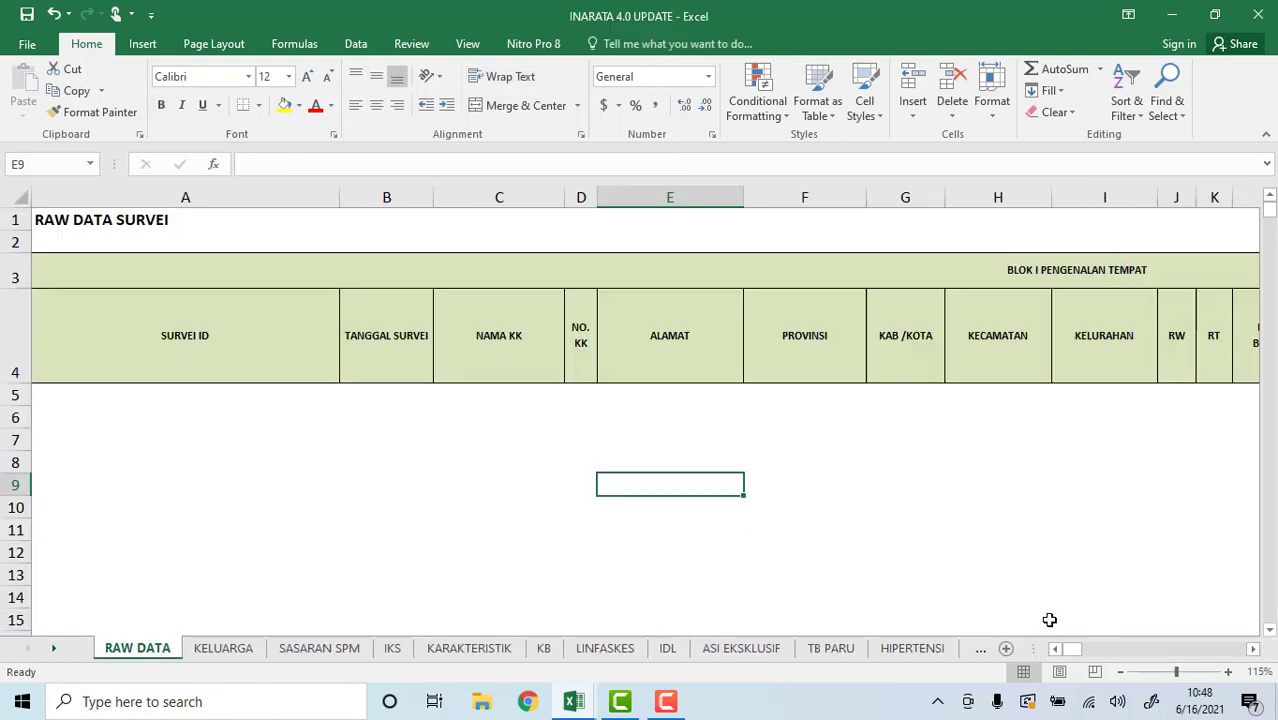
{"action": "left_click_drag", "start_coordinate": [1056, 651], "coordinate": [1150, 654]}
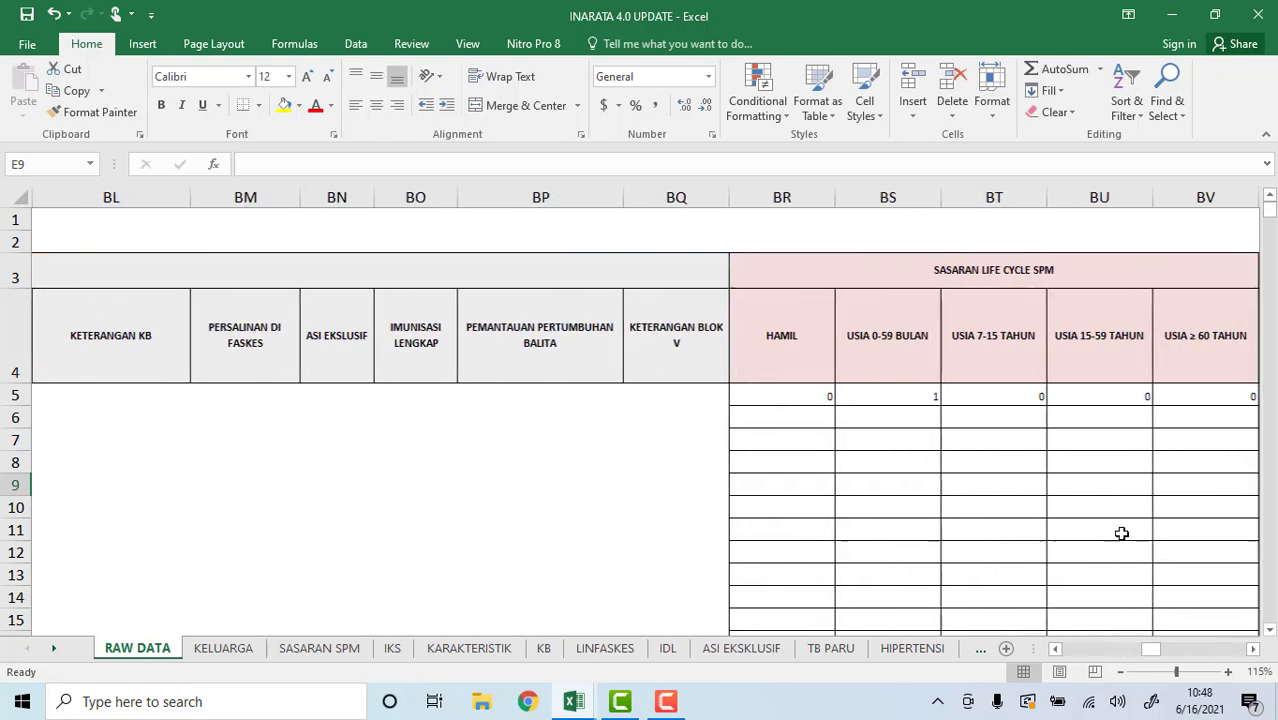
{"action": "left_click", "coordinate": [907, 469]}
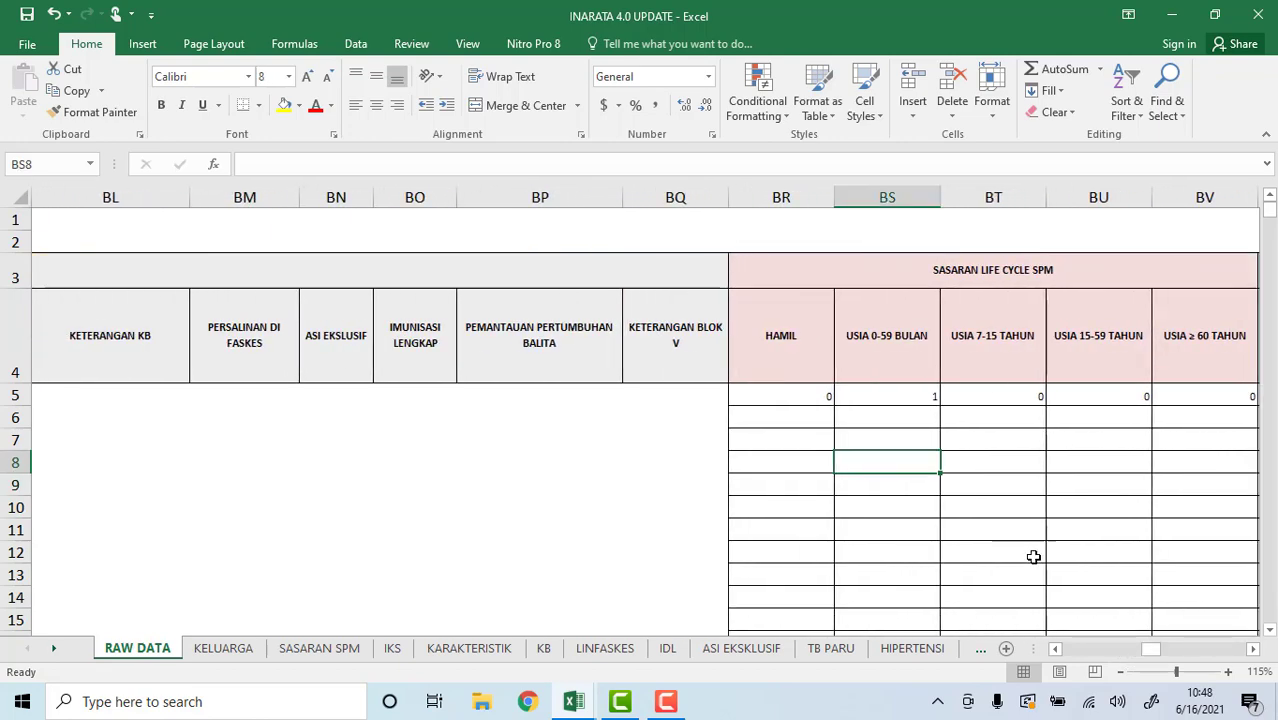
{"action": "left_click", "coordinate": [1253, 650]}
{"action": "left_click", "coordinate": [1253, 650]}
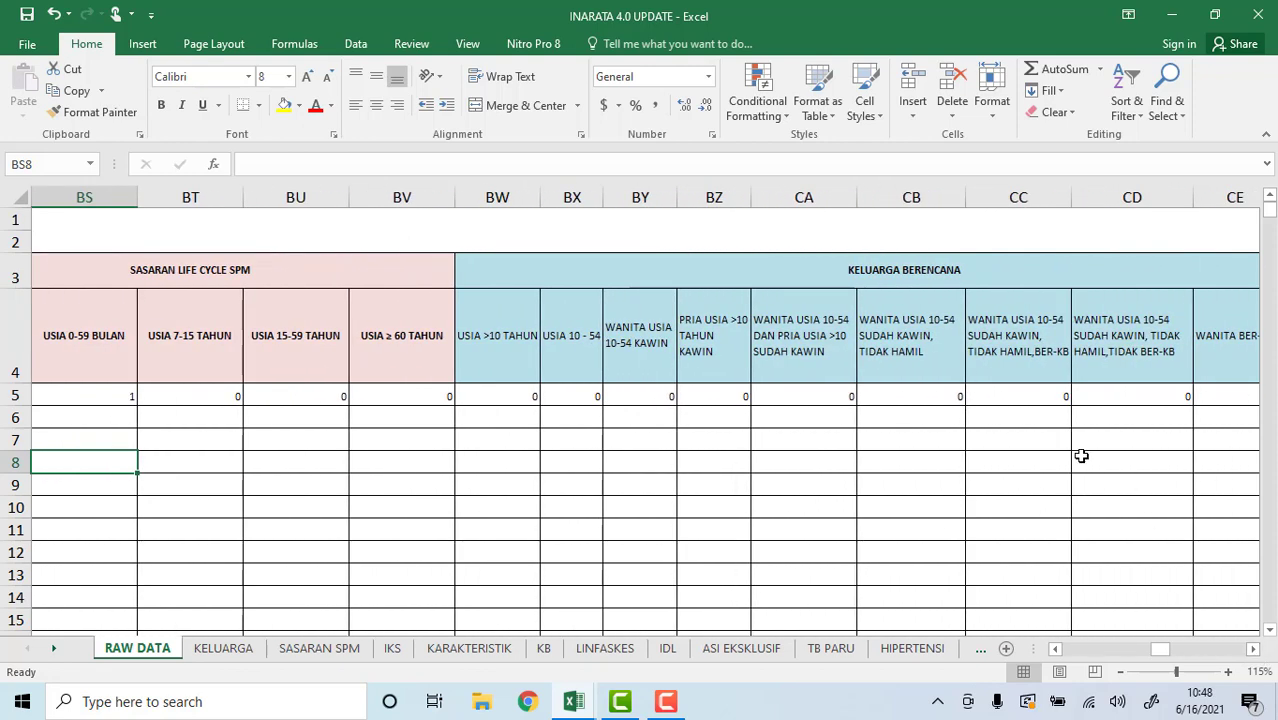
- Inspect the KELUARGA BERENCANA block on RAW DATA and select its columns BW to CF
{"action": "left_click", "coordinate": [822, 278]}
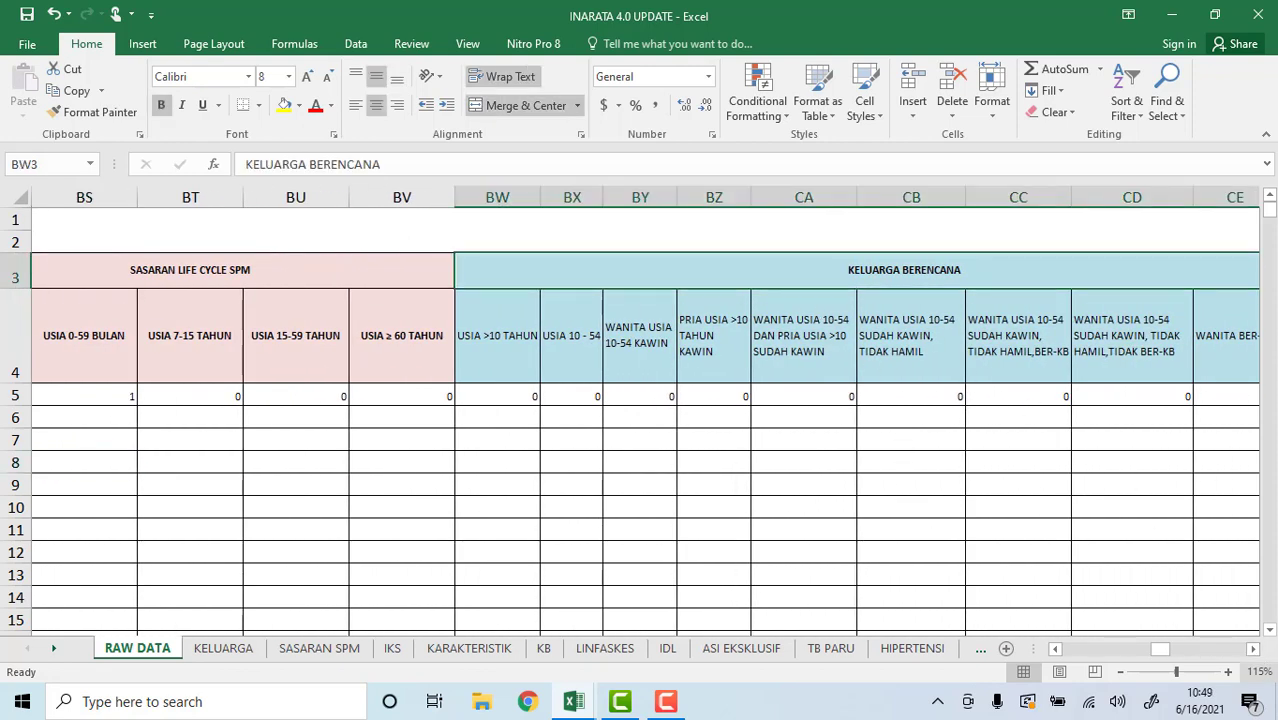
{"action": "left_click", "coordinate": [1253, 650]}
{"action": "left_click", "coordinate": [1255, 651]}
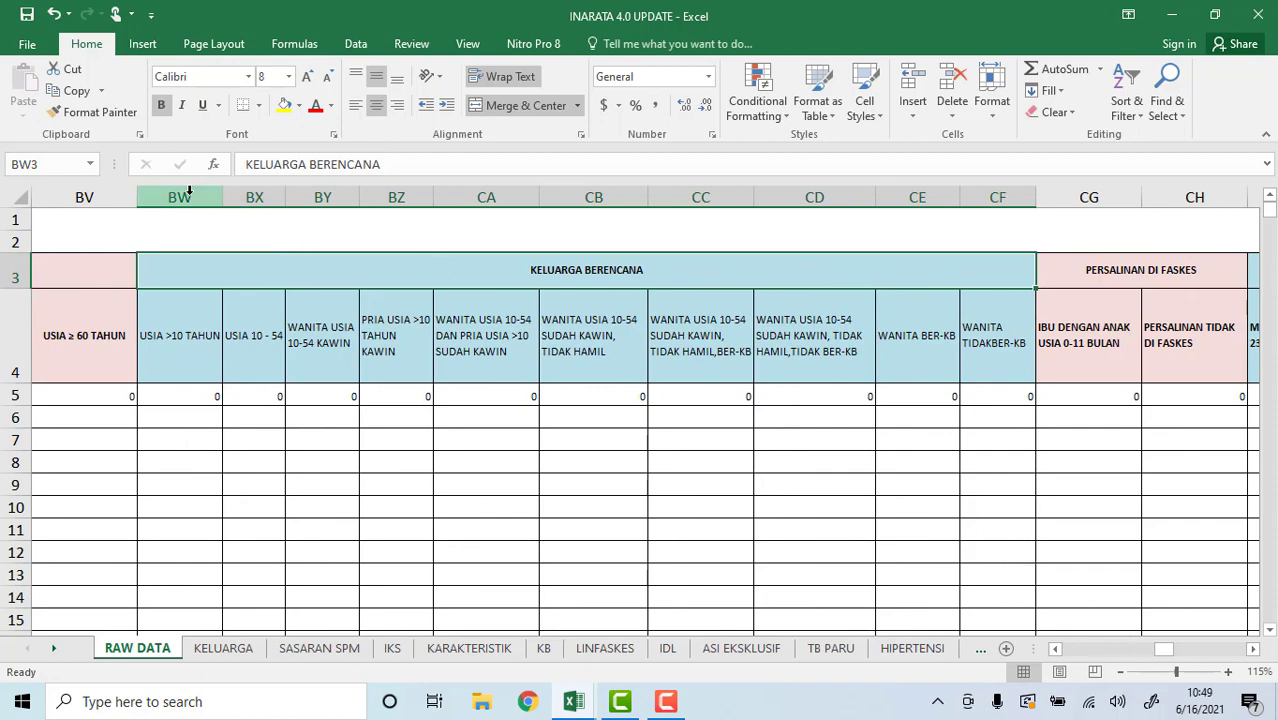
{"action": "left_click_drag", "start_coordinate": [190, 197], "coordinate": [1000, 202]}
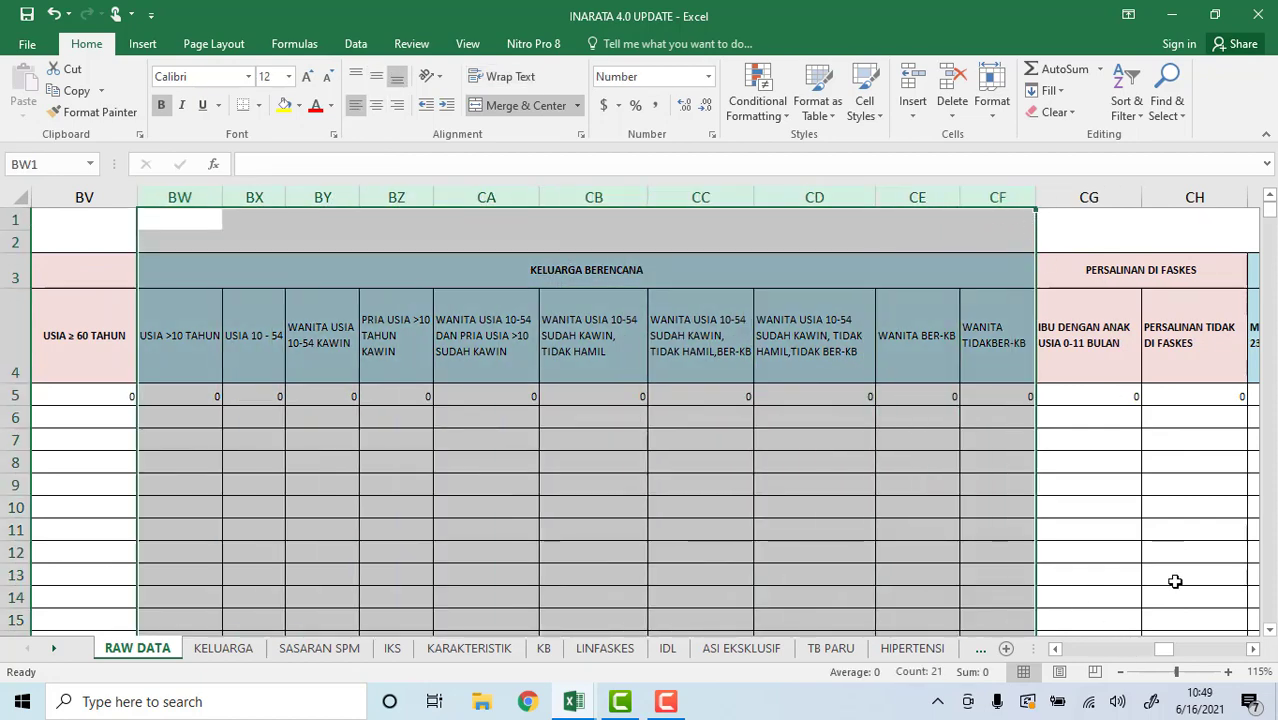
- Inspect the Denominator KB and KB by program columns EI to EQ, plus the Rokok by program columns EC to EH
{"action": "left_click_drag", "start_coordinate": [1167, 658], "coordinate": [1253, 657]}
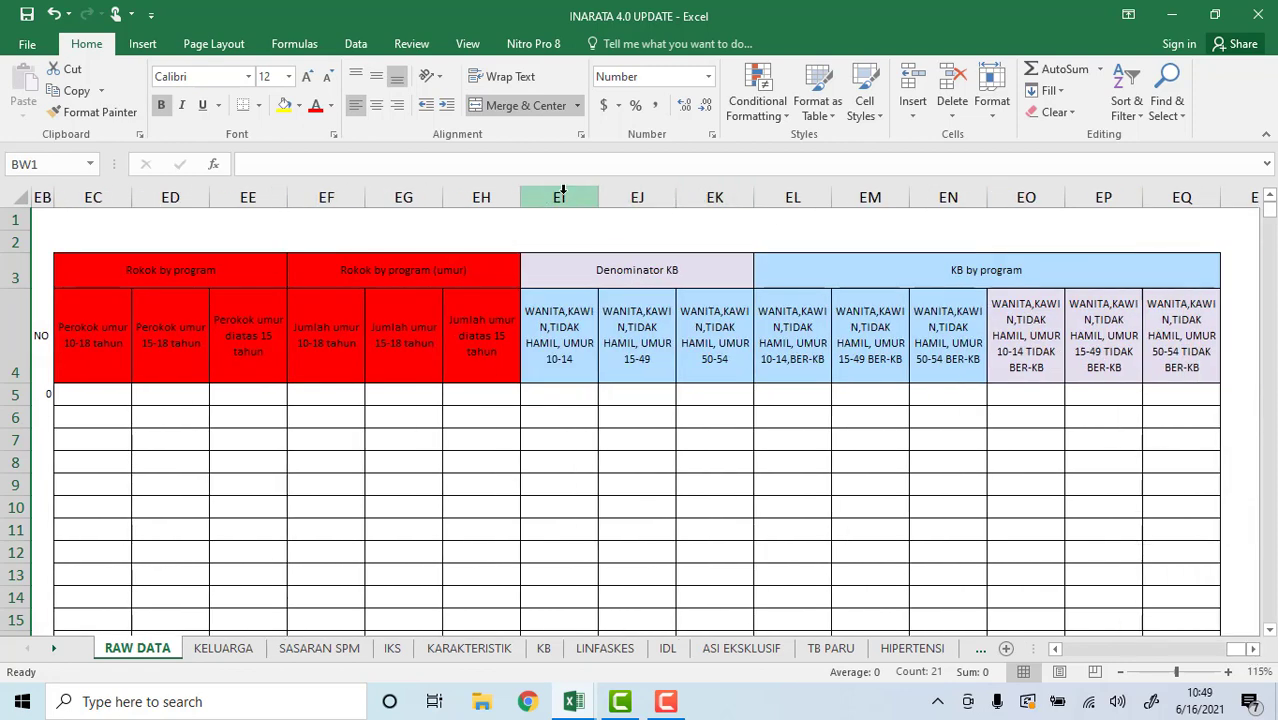
{"action": "left_click_drag", "start_coordinate": [559, 200], "coordinate": [1204, 196]}
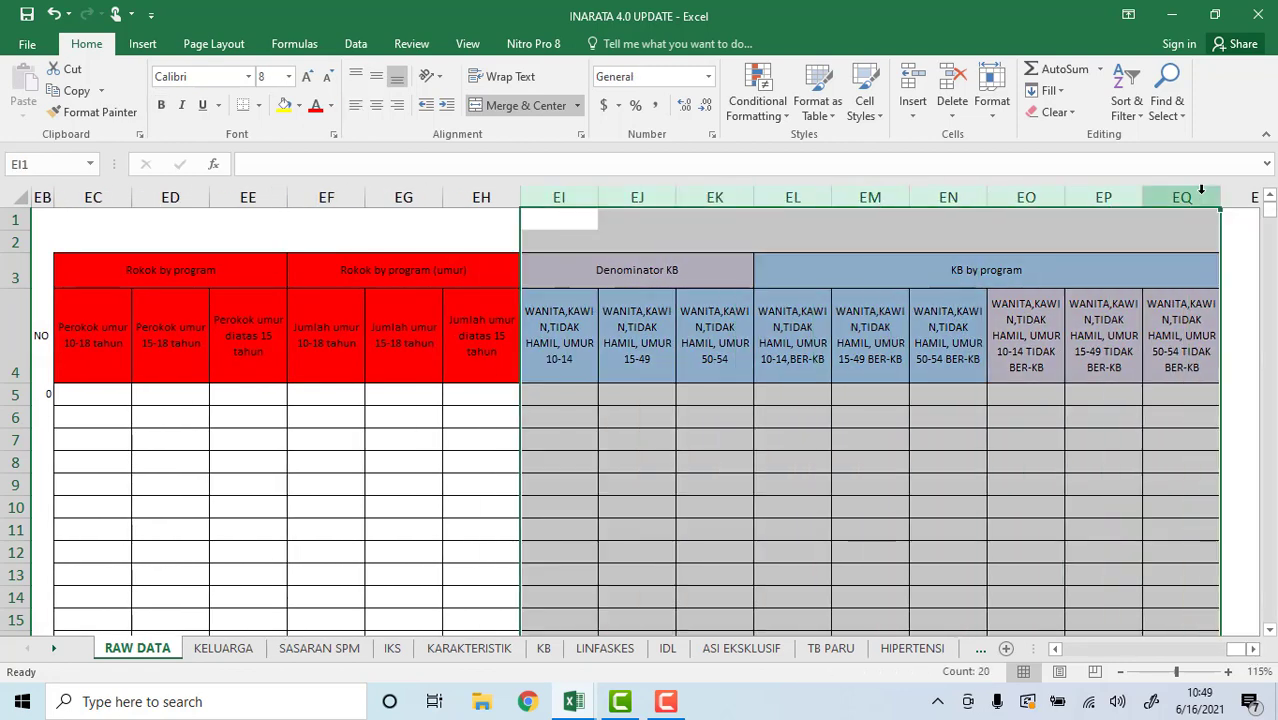
{"action": "left_click_drag", "start_coordinate": [1240, 650], "coordinate": [1237, 651]}
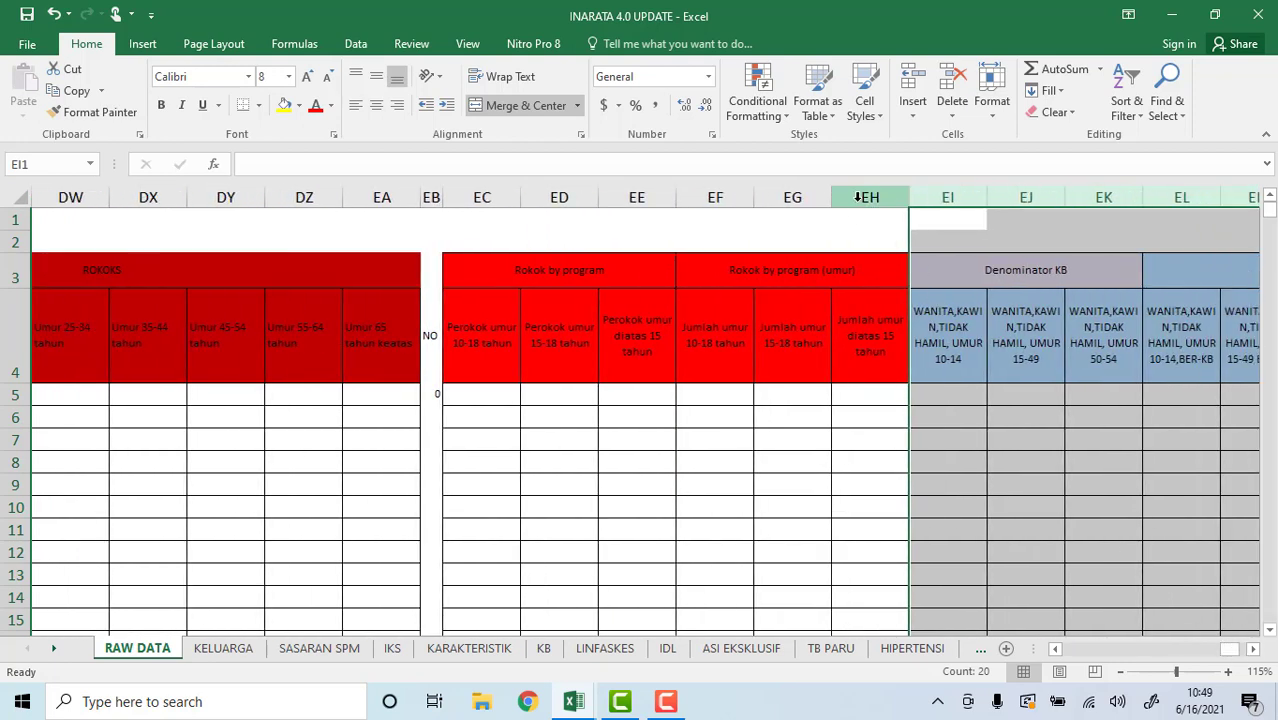
{"action": "left_click_drag", "start_coordinate": [857, 197], "coordinate": [488, 195]}
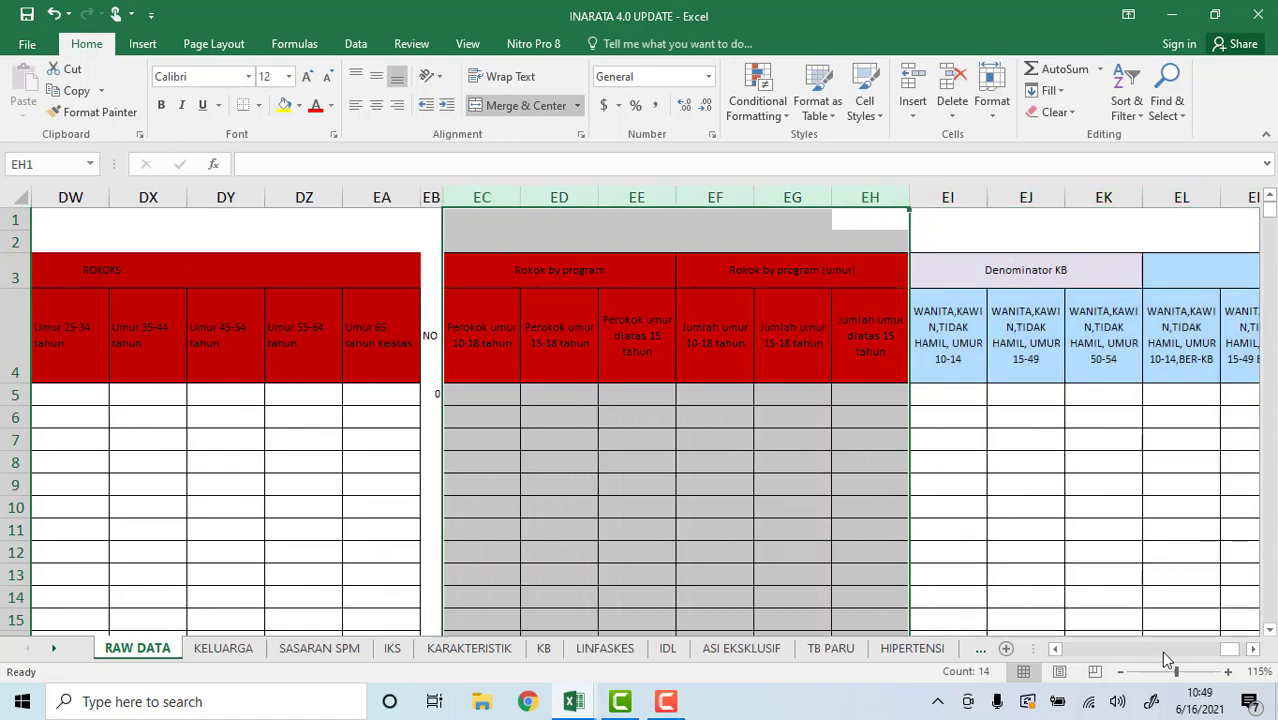
- Examine the row 5 formulas for current age, KATEGORI UMUR (BULAN) and KATEGORI UMUR (TAHUN) in the KARATERISTIK RESPONDEN block
{"action": "left_click_drag", "start_coordinate": [1226, 658], "coordinate": [1208, 655]}
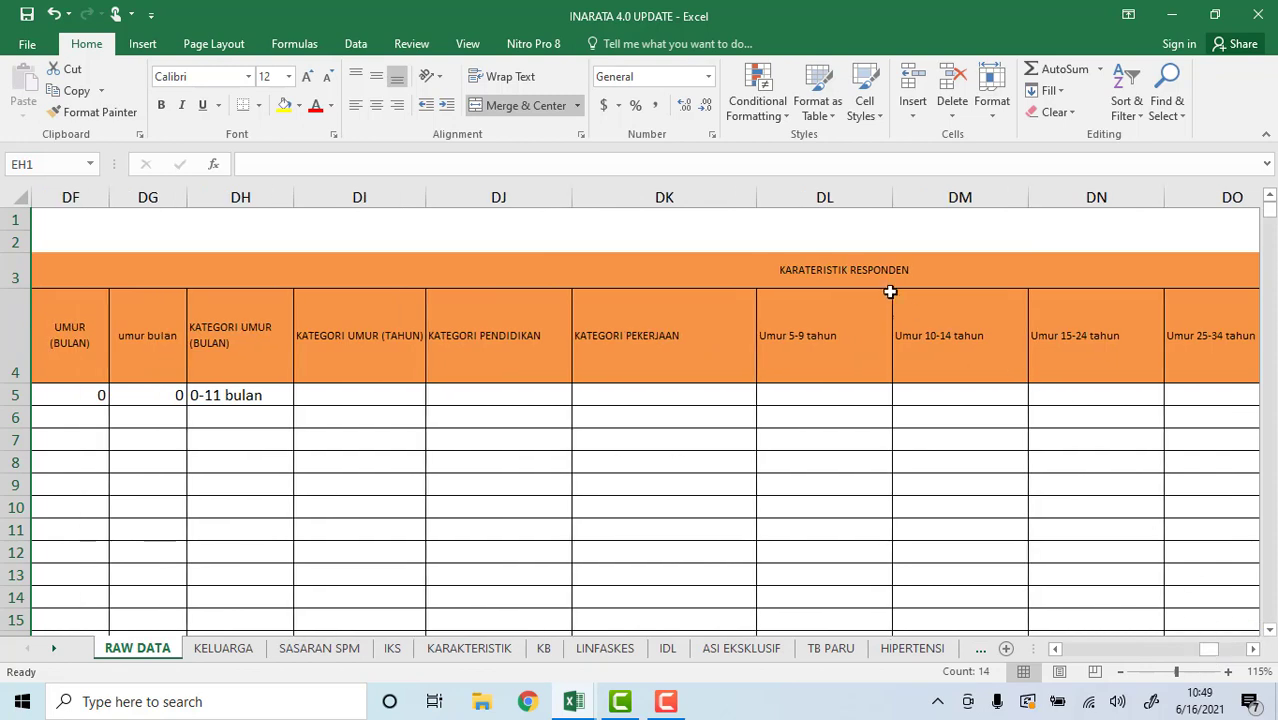
{"action": "left_click", "coordinate": [863, 268]}
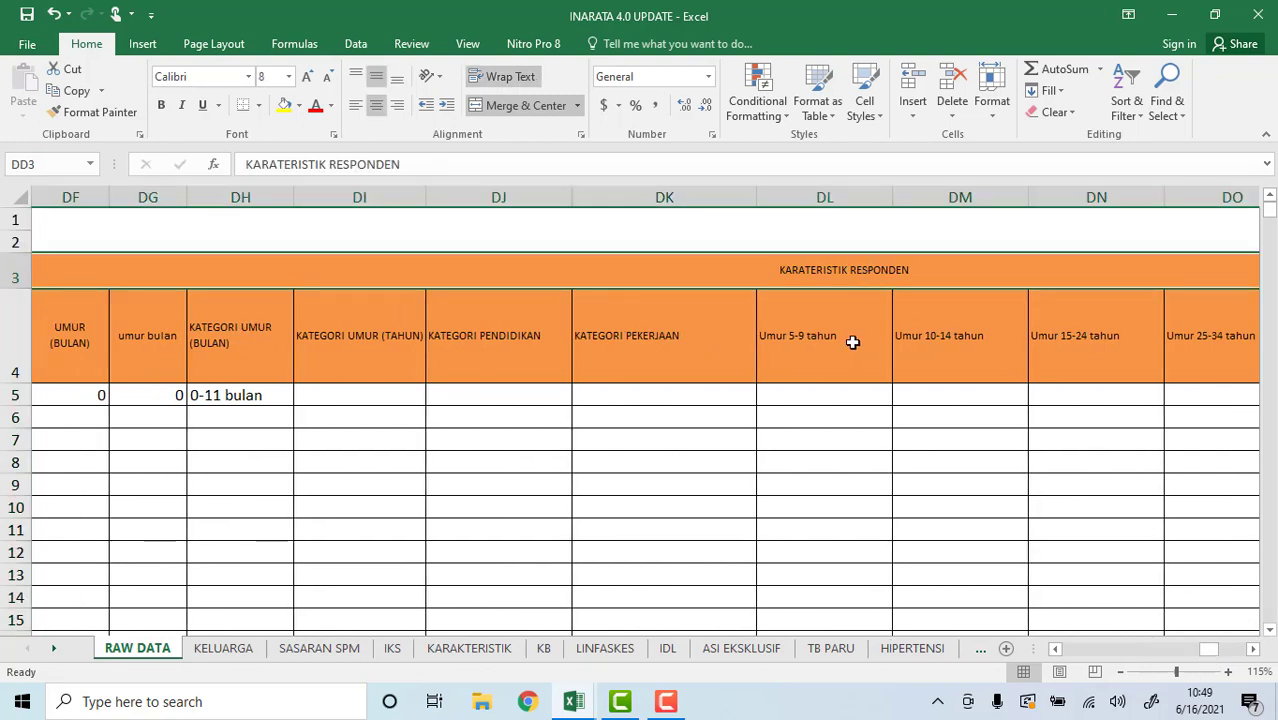
{"action": "left_click", "coordinate": [1055, 650]}
{"action": "left_click", "coordinate": [1055, 650]}
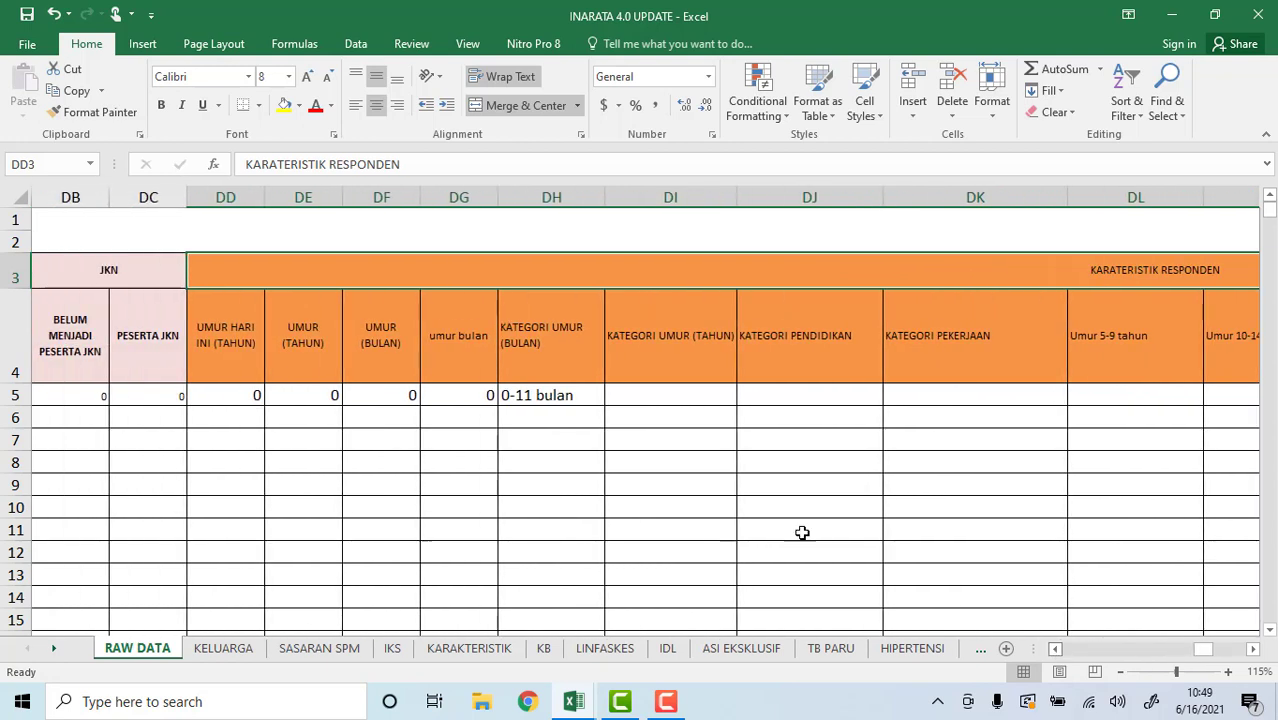
{"action": "left_click", "coordinate": [224, 334]}
{"action": "left_click", "coordinate": [214, 395]}
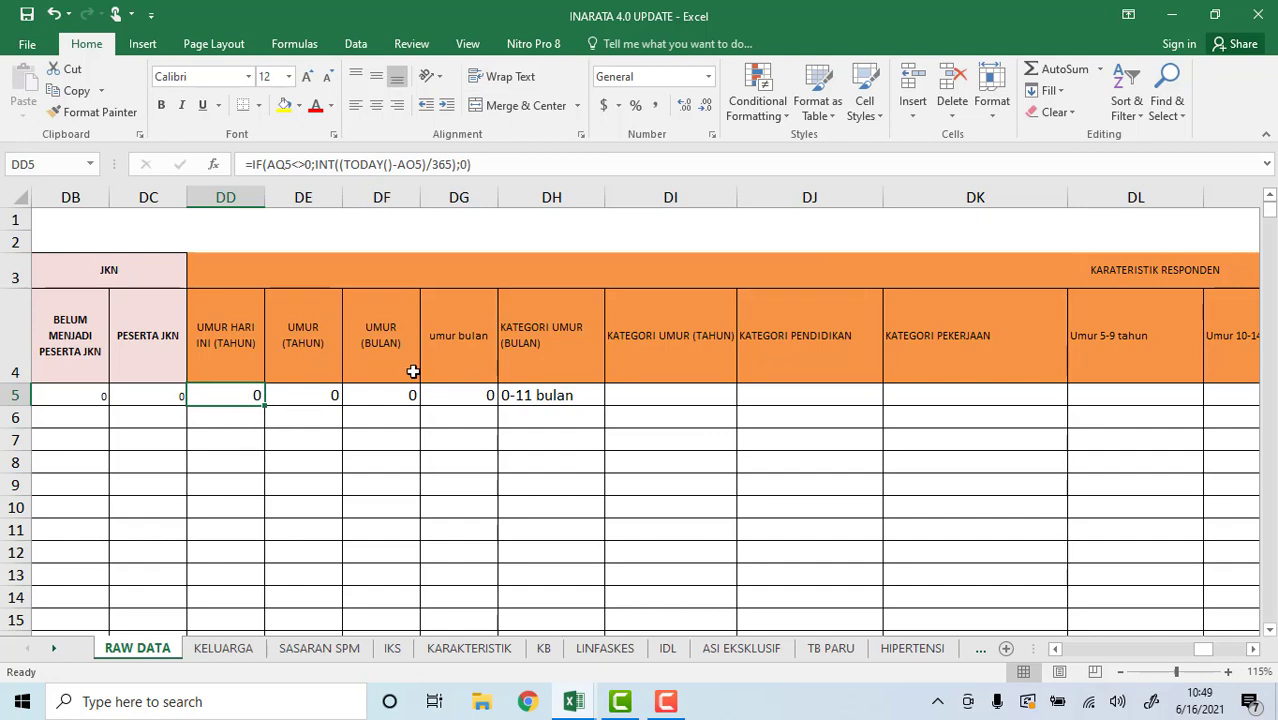
{"action": "left_click", "coordinate": [539, 395]}
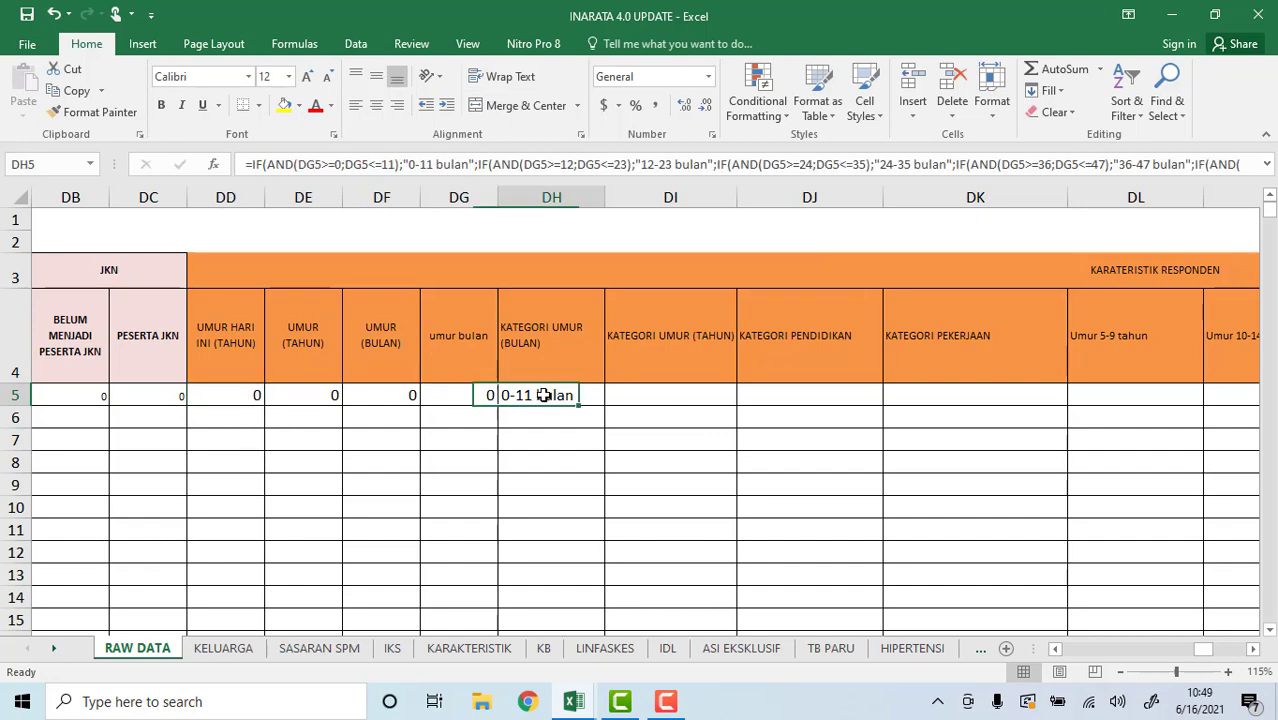
{"action": "left_click", "coordinate": [661, 396]}
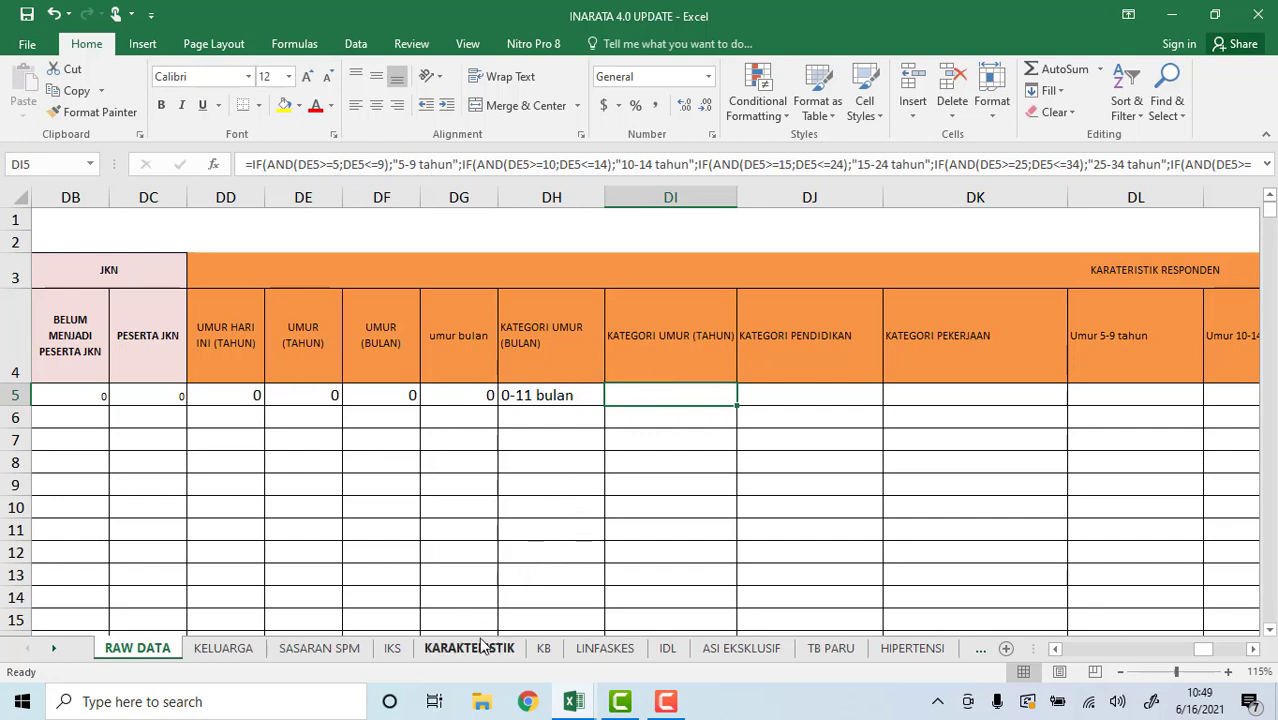
- Enlarge the formula bar to read the full KATEGORI PENDIDIKAN formula in DJ5 and KATEGORI PEKERJAAN formula in DK5
{"action": "left_click", "coordinate": [801, 393]}
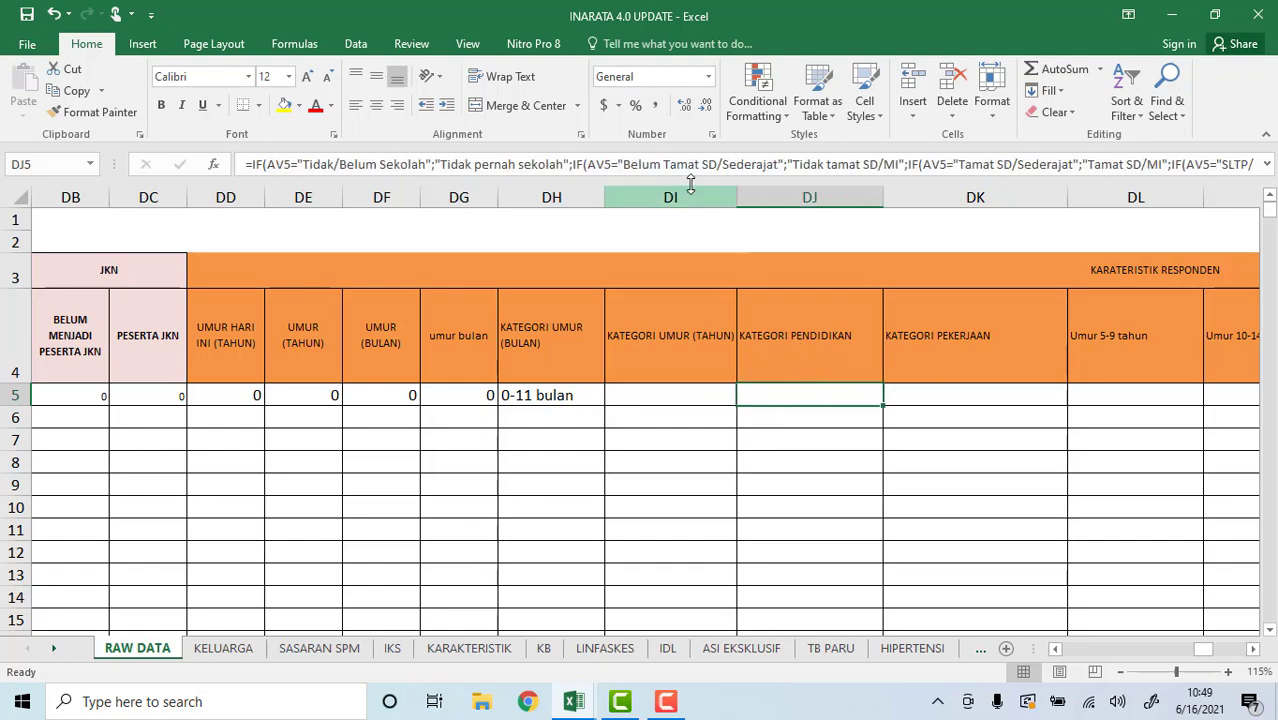
{"action": "left_click_drag", "start_coordinate": [685, 178], "coordinate": [670, 291]}
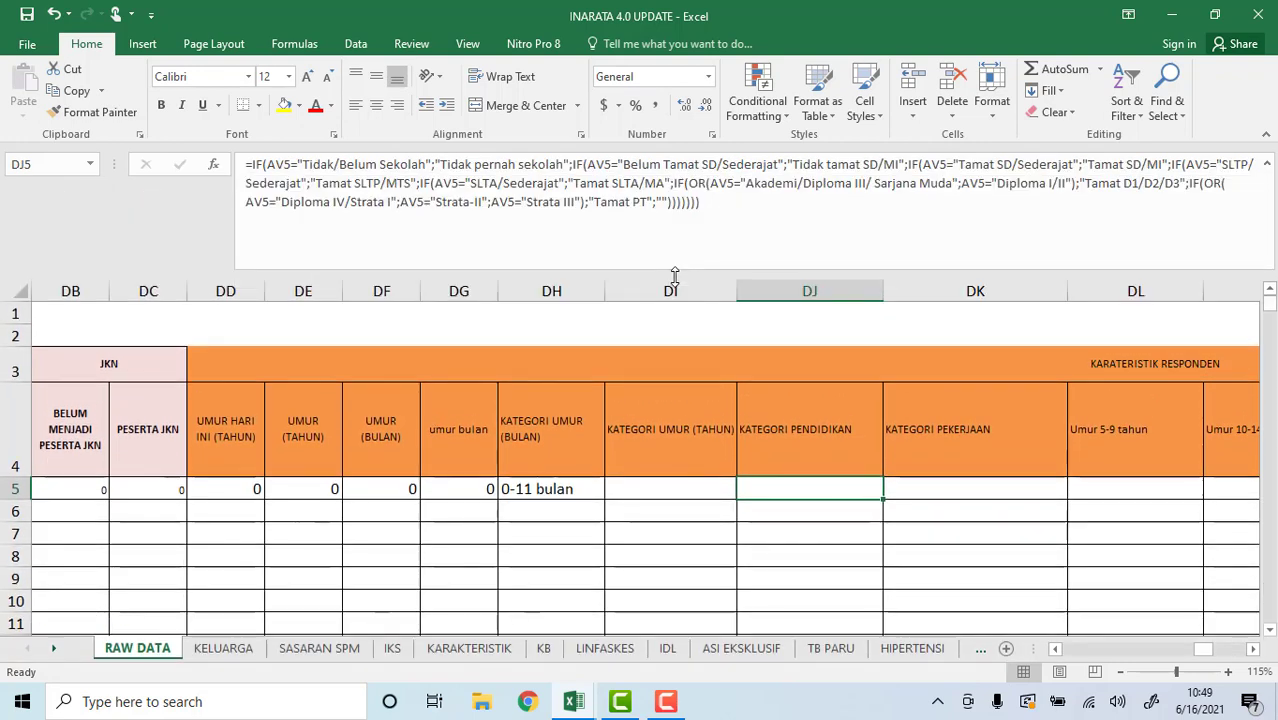
{"action": "left_click", "coordinate": [928, 483]}
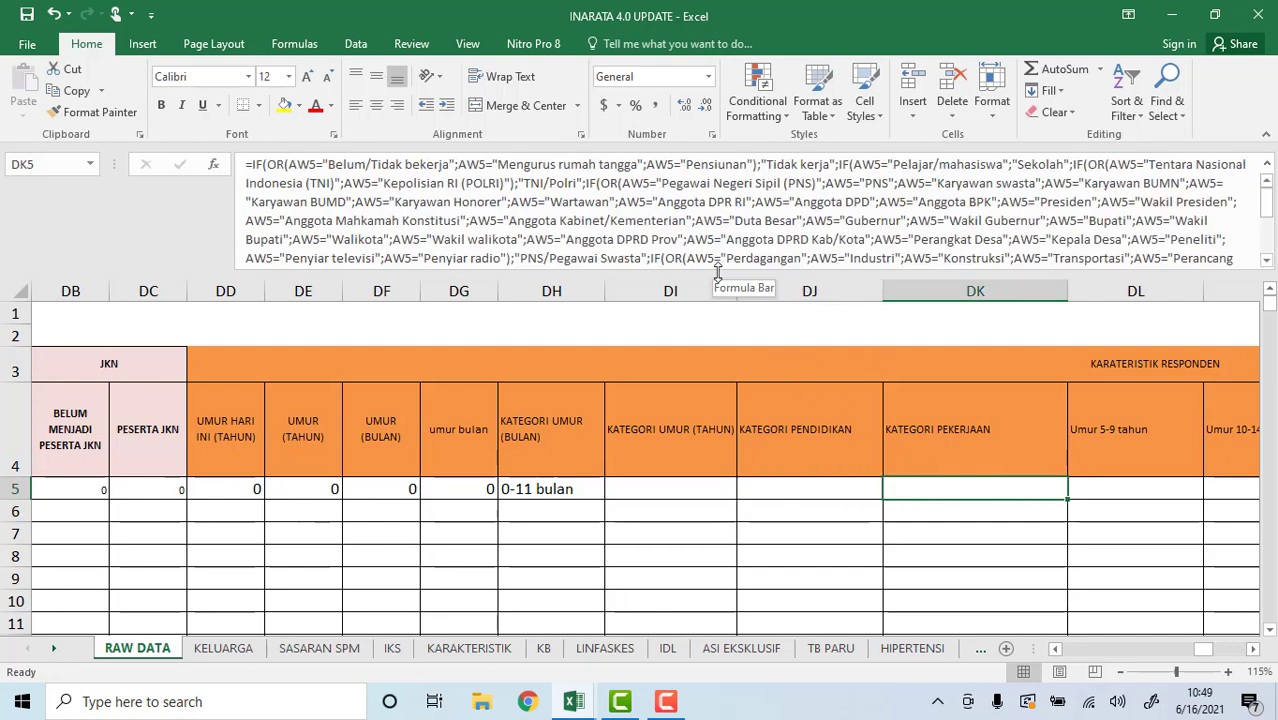
{"action": "left_click_drag", "start_coordinate": [718, 268], "coordinate": [717, 412]}
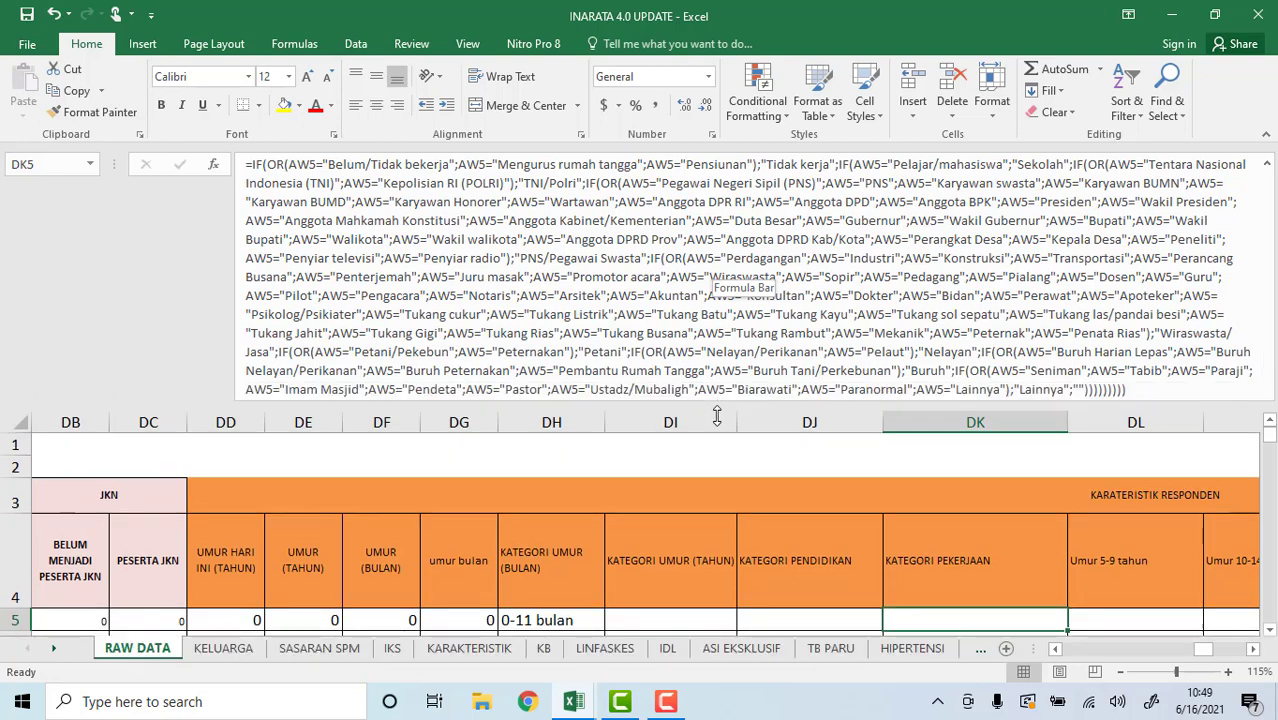
- Shrink the formula bar to one line and examine the Umur 5-9 tahun formula in DL5 plus the neighbouring age-group columns
{"action": "left_click_drag", "start_coordinate": [717, 417], "coordinate": [714, 378]}
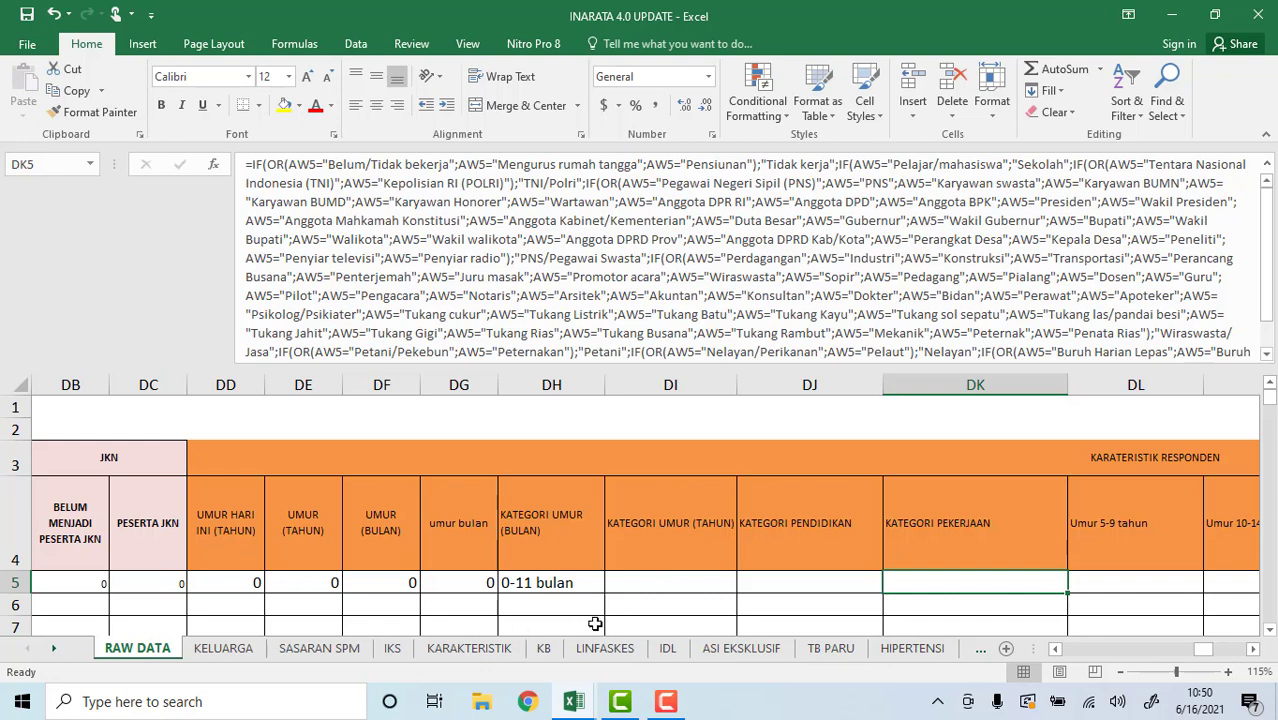
{"action": "left_click_drag", "start_coordinate": [785, 367], "coordinate": [790, 186]}
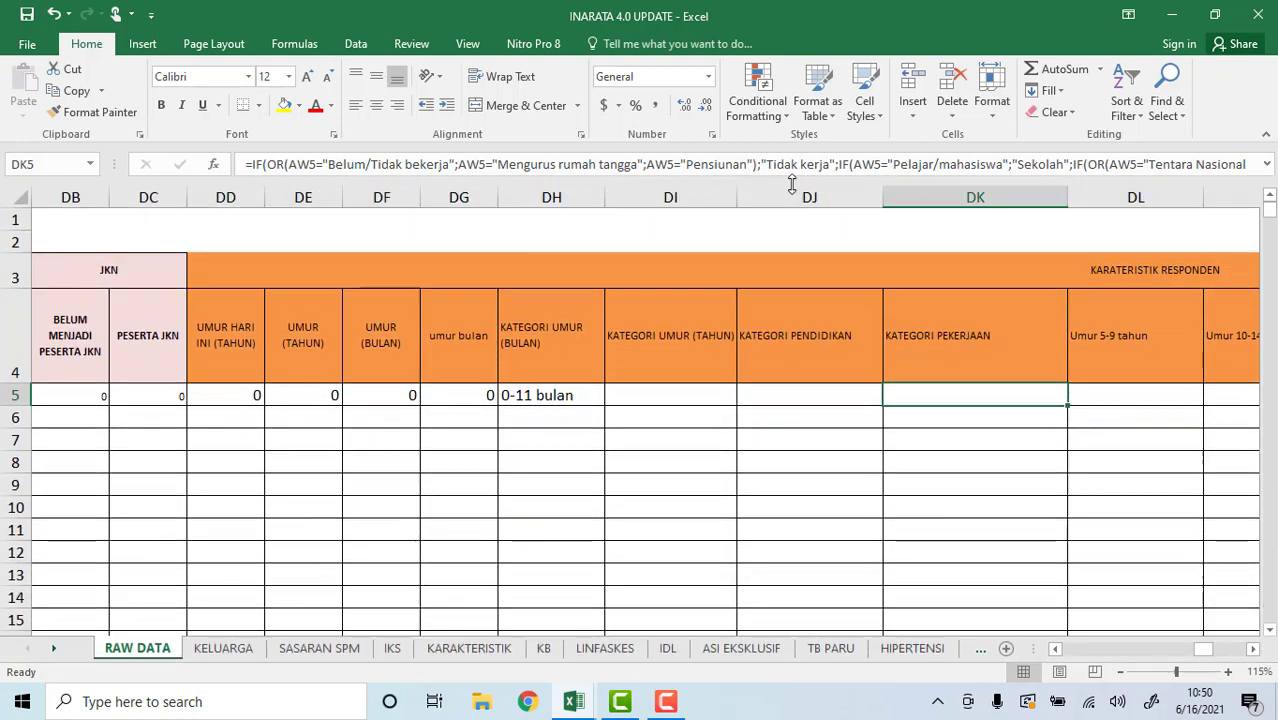
{"action": "left_click", "coordinate": [1093, 402]}
{"action": "left_click_drag", "start_coordinate": [1200, 649], "coordinate": [1218, 656]}
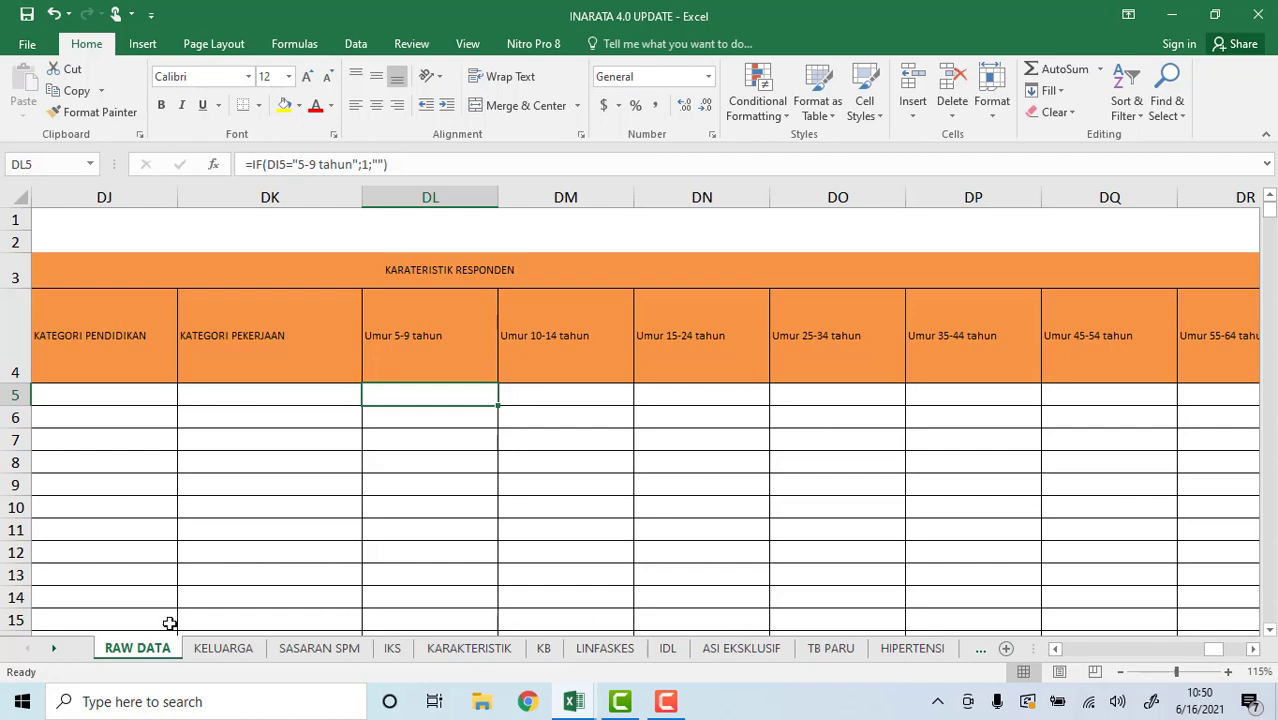
{"action": "left_click_drag", "start_coordinate": [1212, 656], "coordinate": [1048, 645]}
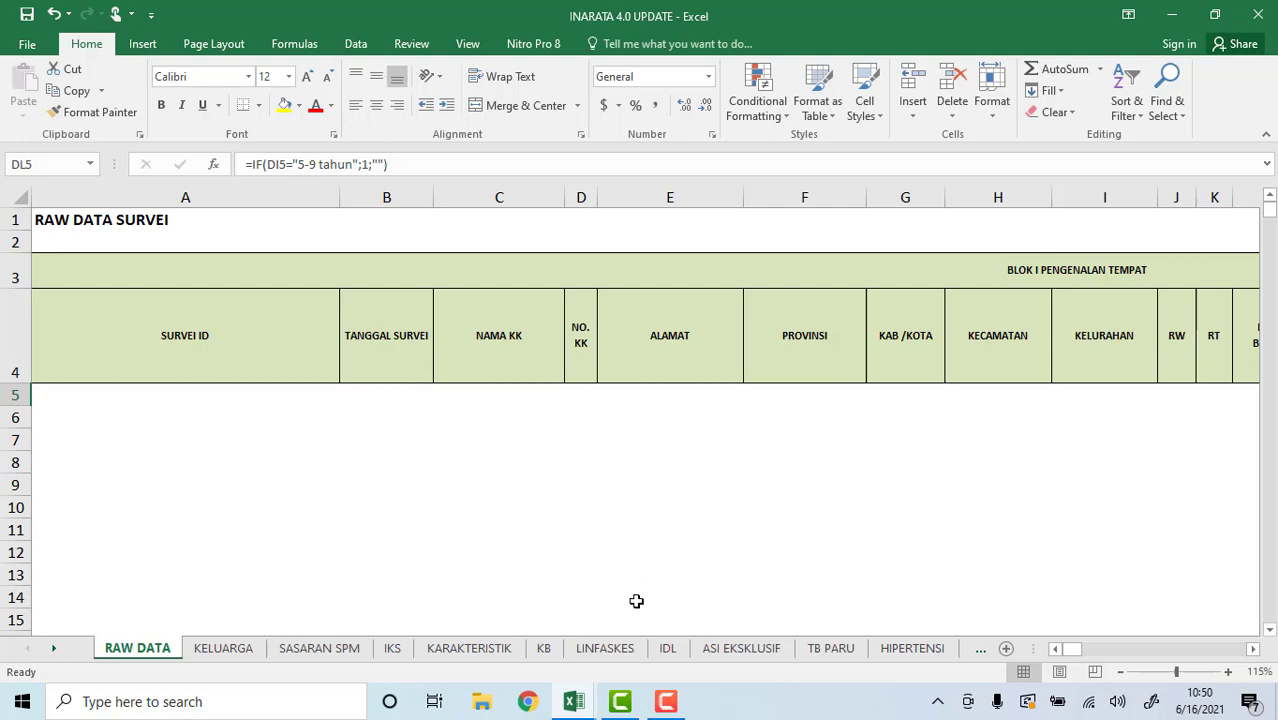
- Switch to the exported workbook with the raw-data sheet, inspect its first survey records and select the whole SURVEI ID column
{"action": "left_click", "coordinate": [578, 702]}
{"action": "left_click", "coordinate": [637, 625]}
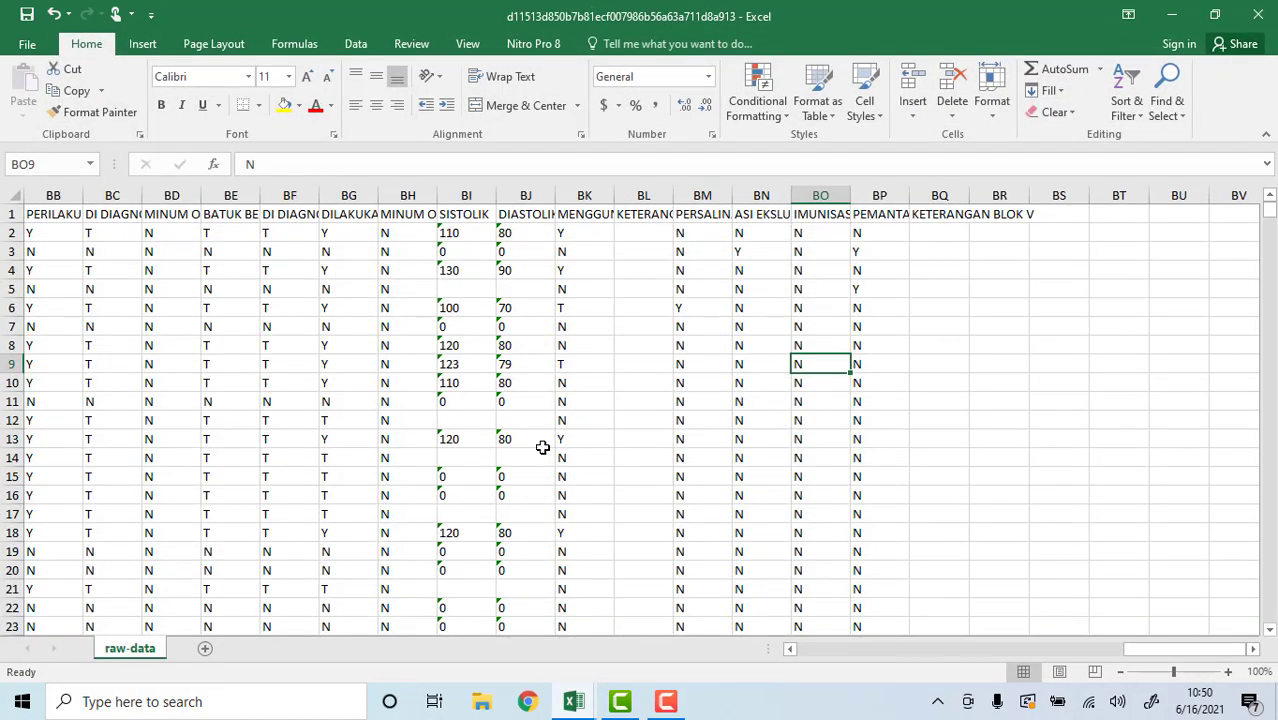
{"action": "left_click", "coordinate": [540, 442]}
{"action": "left_click_drag", "start_coordinate": [1144, 652], "coordinate": [808, 652]}
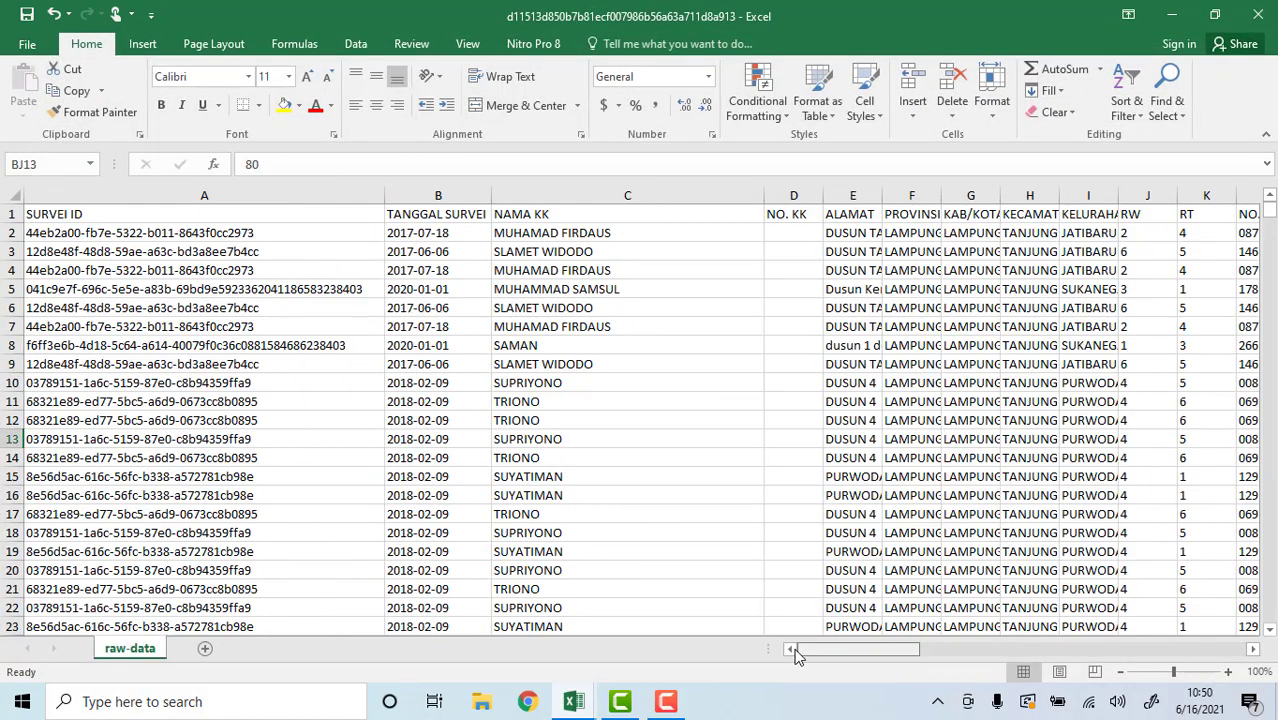
{"action": "left_click", "coordinate": [205, 308]}
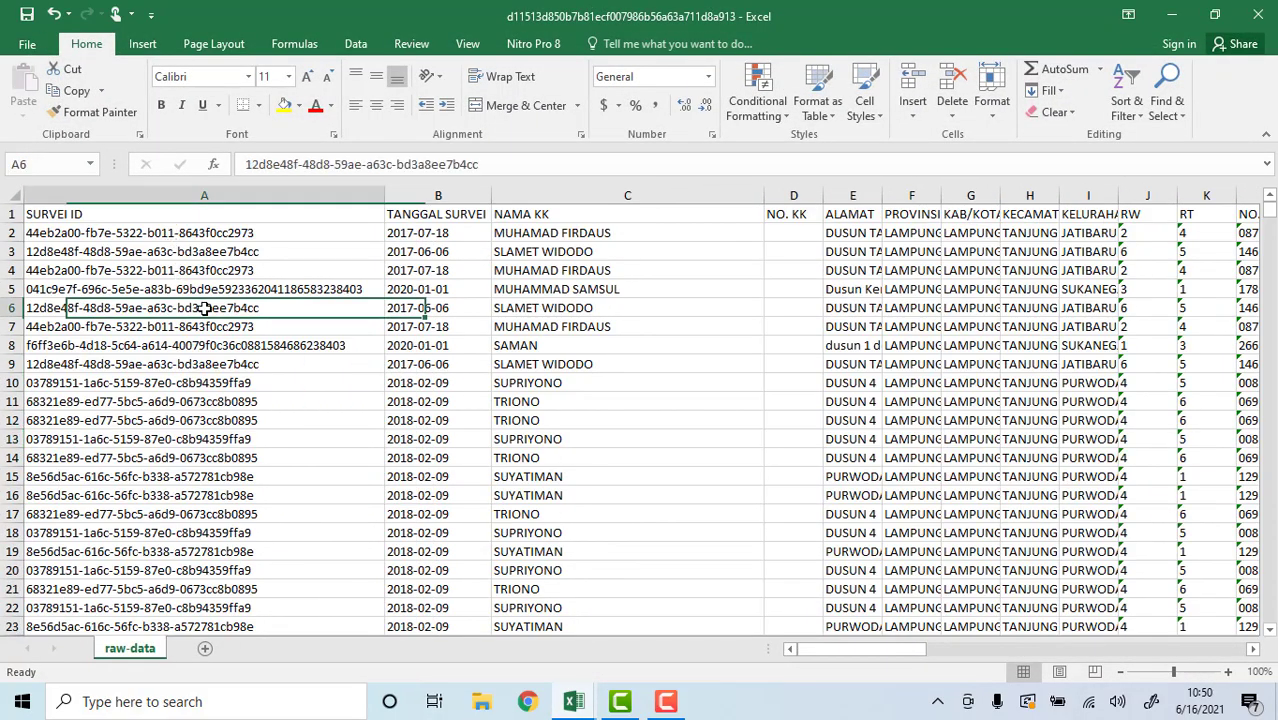
{"action": "left_click", "coordinate": [246, 233]}
{"action": "left_click", "coordinate": [336, 272]}
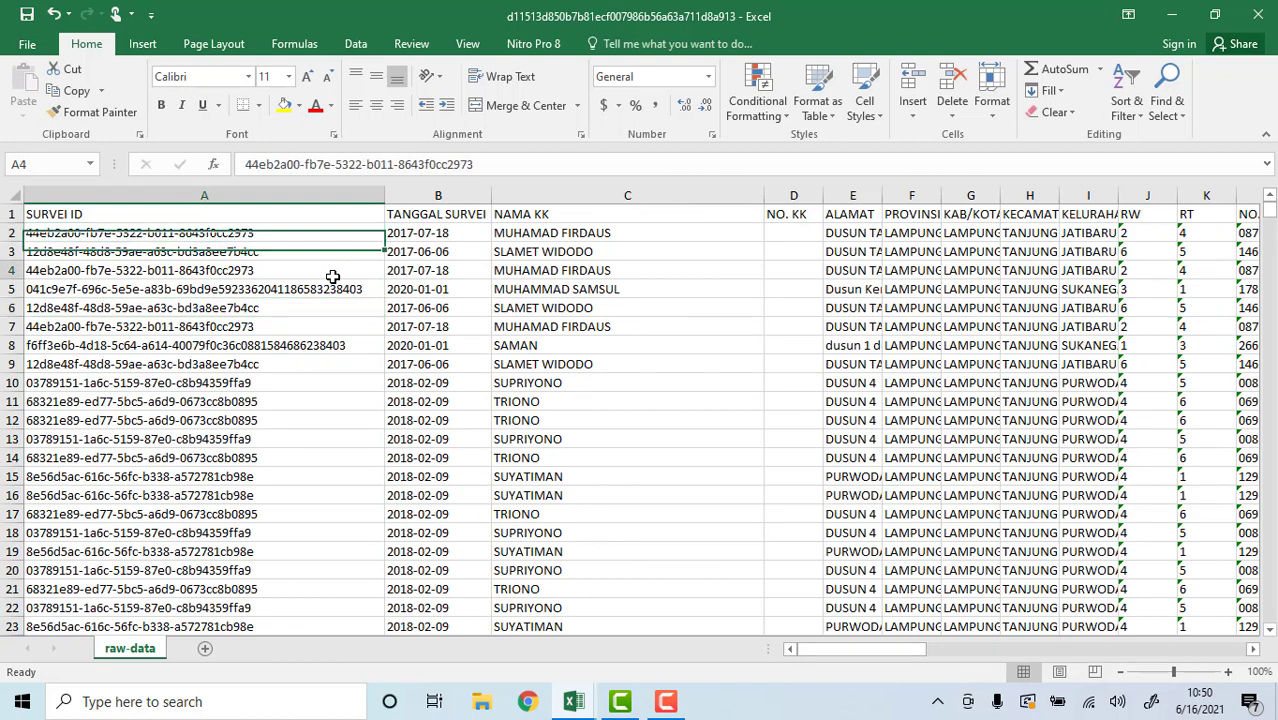
{"action": "left_click_drag", "start_coordinate": [305, 234], "coordinate": [375, 231]}
{"action": "left_click", "coordinate": [323, 193]}
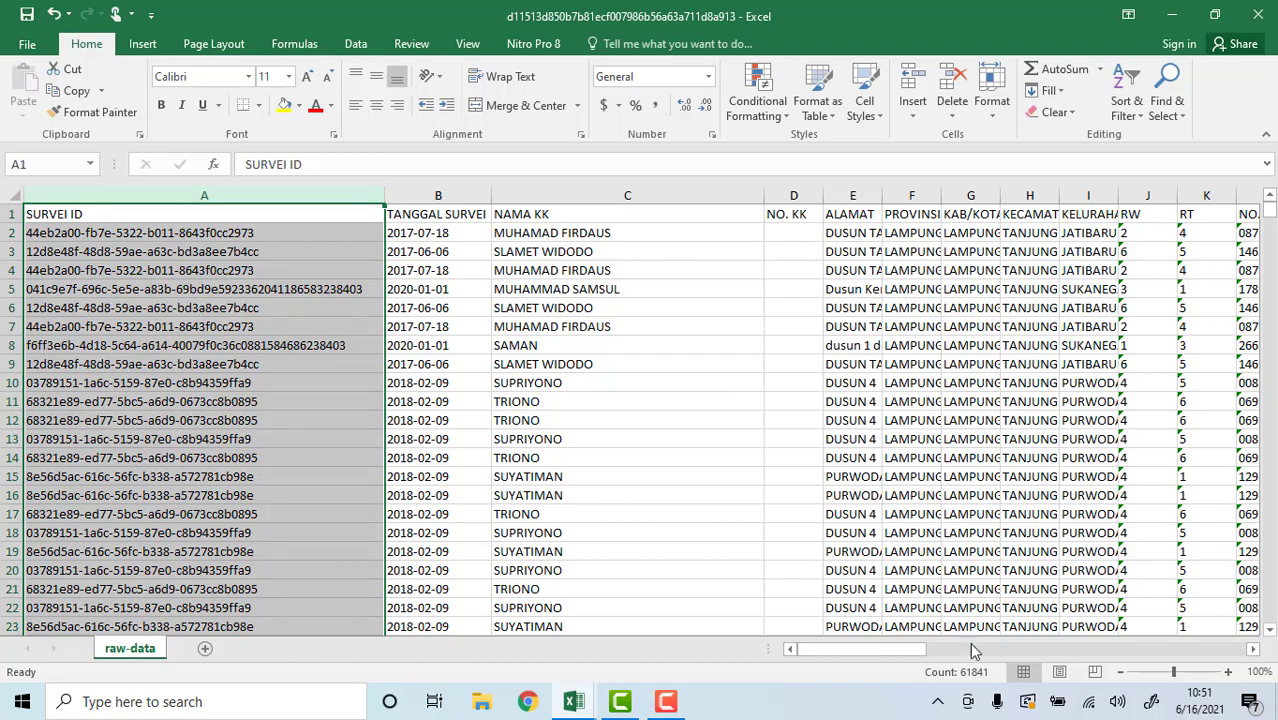
- Select the KETERANGAN BLOK V column BQ as the end of the exported data range, and return to the first column
{"action": "left_click_drag", "start_coordinate": [907, 651], "coordinate": [1195, 649]}
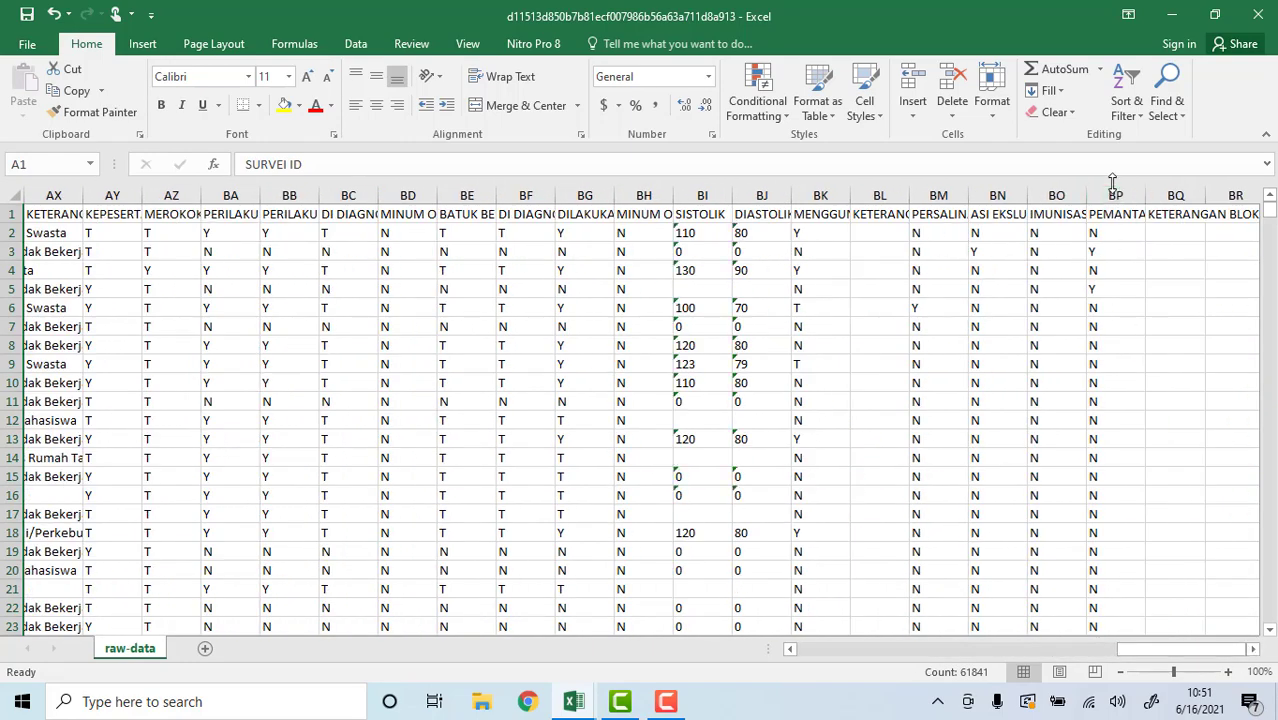
{"action": "left_click", "coordinate": [1175, 192]}
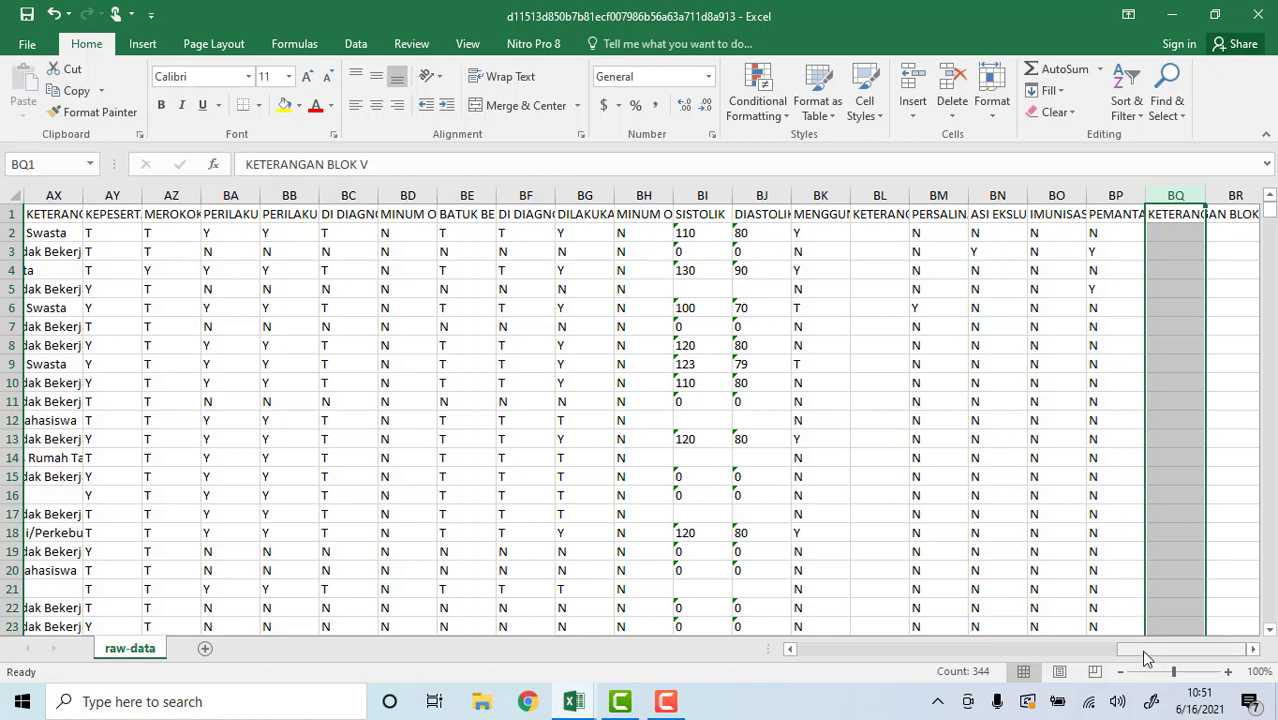
{"action": "left_click_drag", "start_coordinate": [1145, 651], "coordinate": [807, 653]}
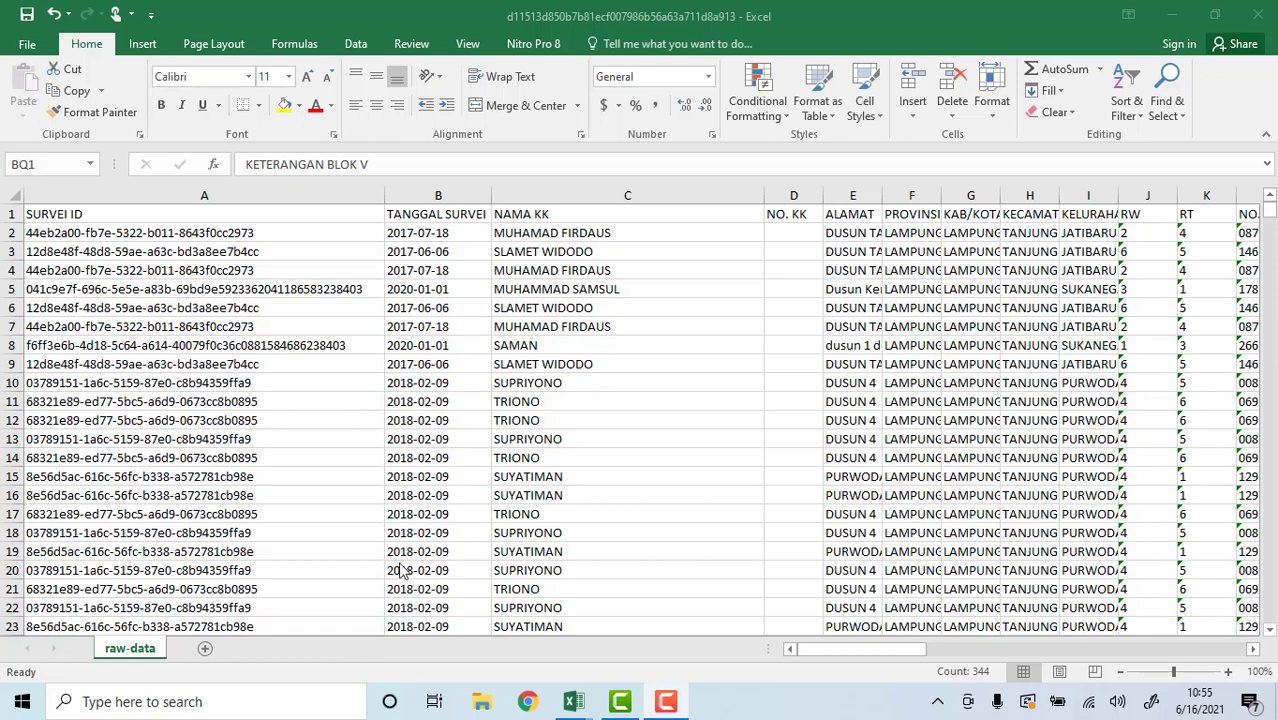
- Find and open the Windows Control Panel, and open the additional format settings of Region
{"action": "left_click", "coordinate": [258, 709]}
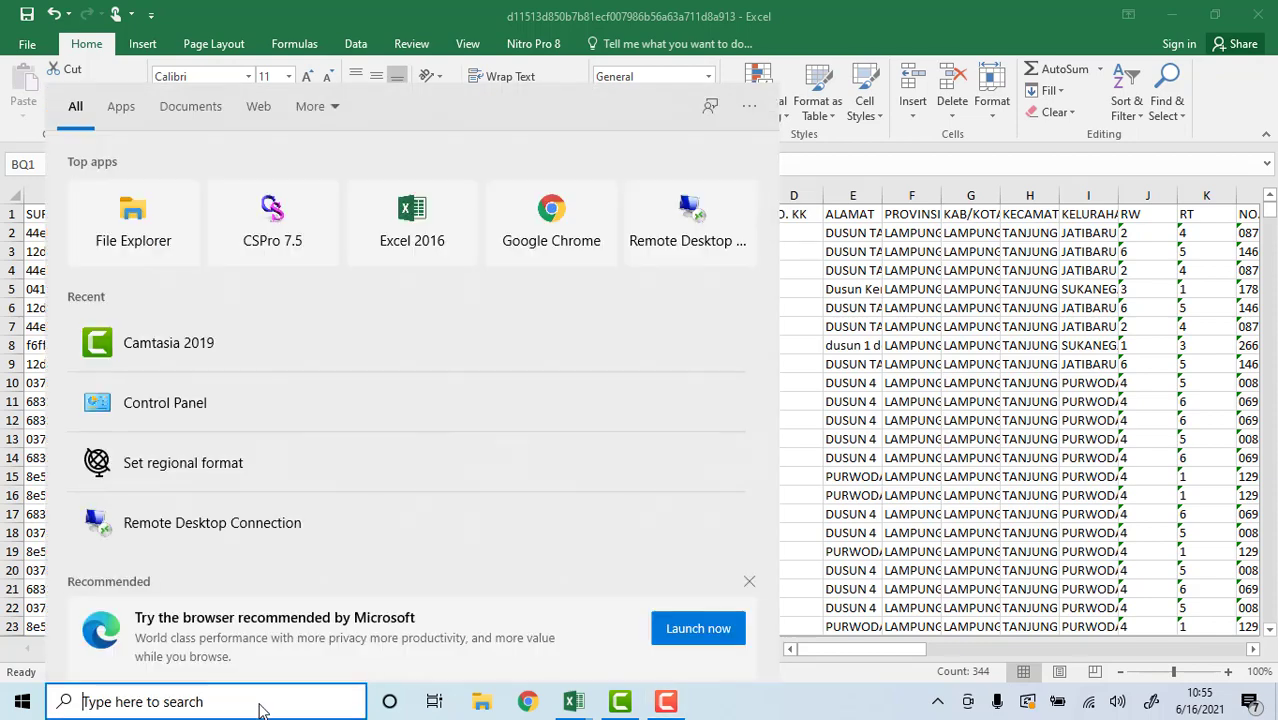
{"action": "type", "text": "control"}
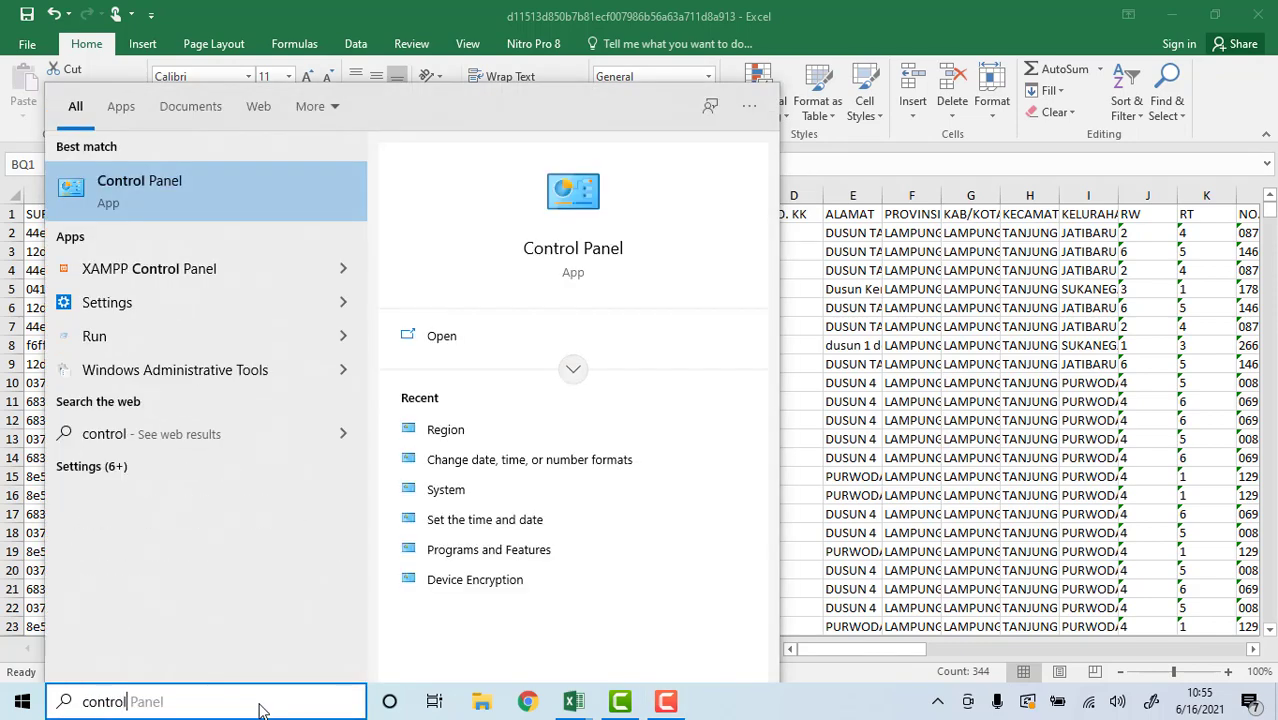
{"action": "left_click", "coordinate": [210, 196]}
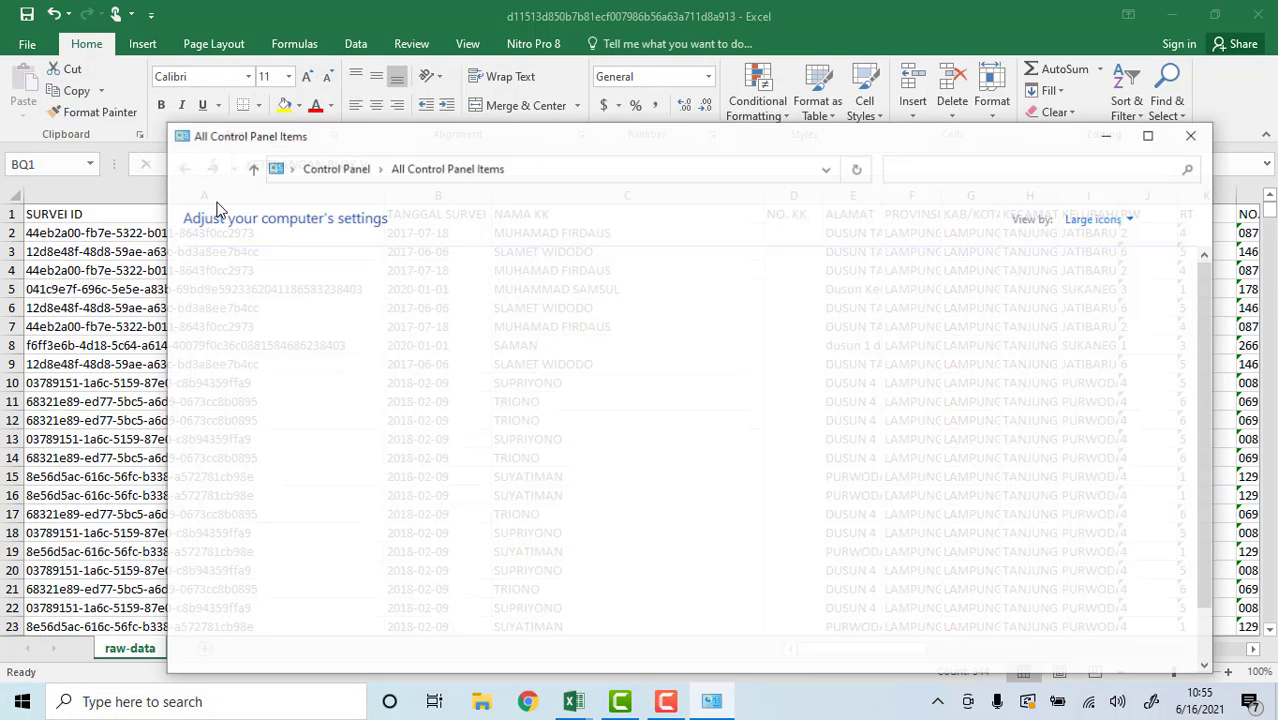
{"action": "scroll", "coordinate": [690, 340], "scroll_direction": "down", "scroll_amount": 2}
{"action": "scroll", "coordinate": [688, 340], "scroll_direction": "down", "scroll_amount": 1}
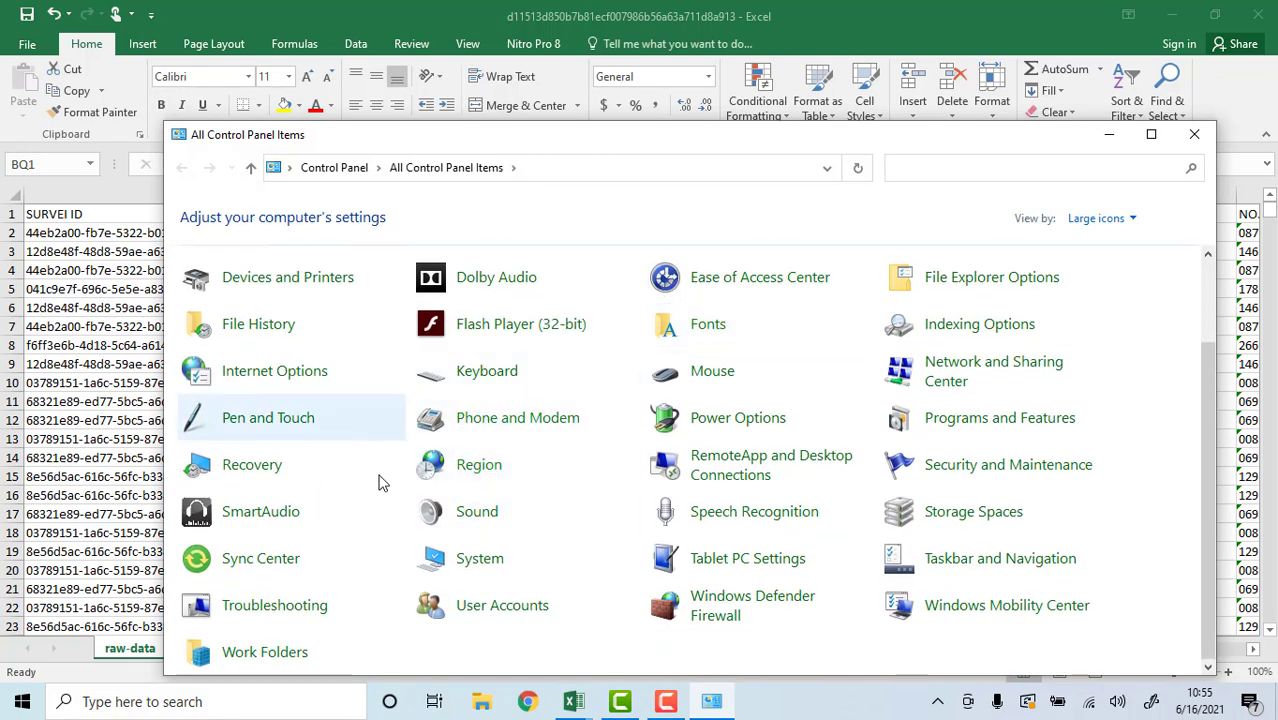
{"action": "left_click", "coordinate": [473, 476]}
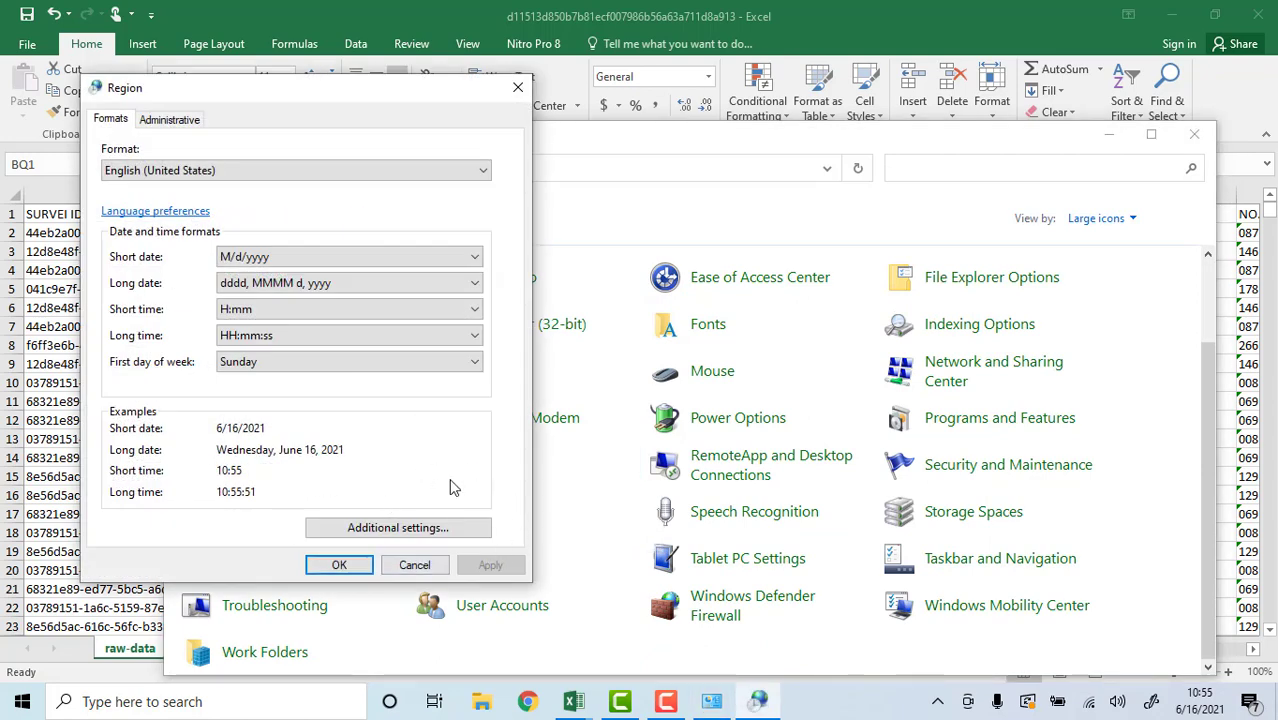
{"action": "left_click", "coordinate": [408, 534]}
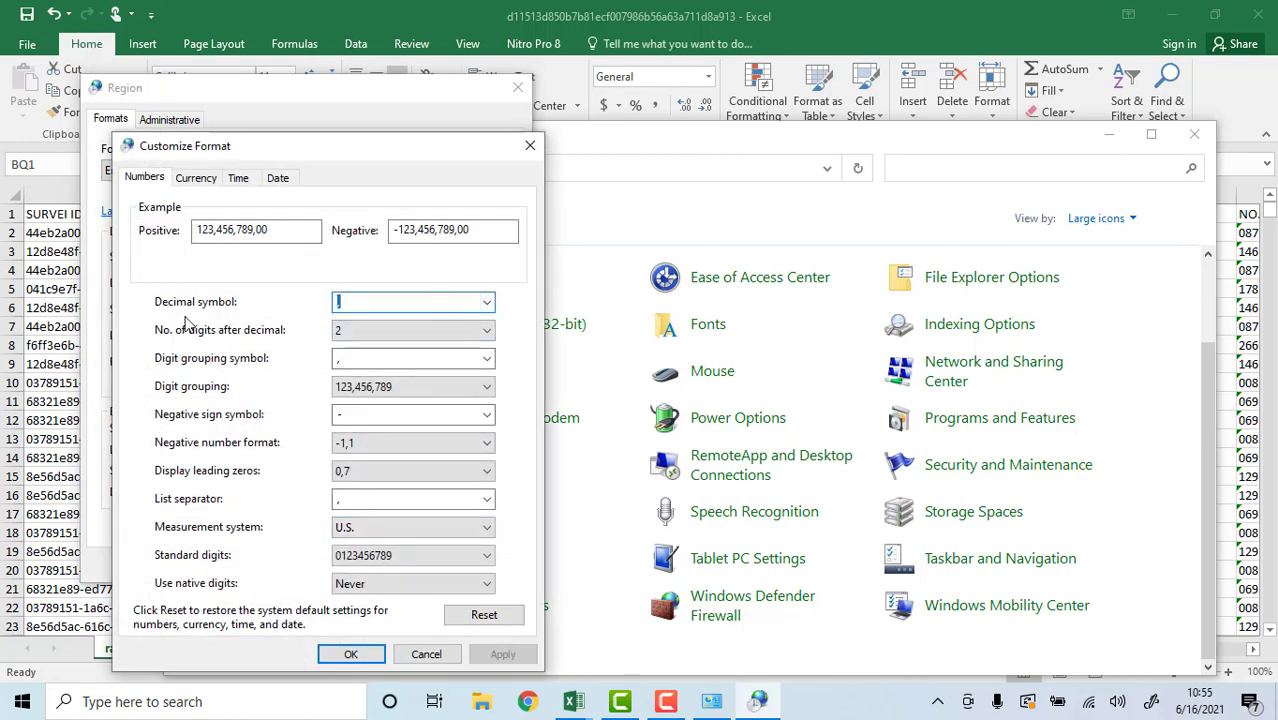
- Try the available choices for the decimal symbol in the number format settings
{"action": "left_click", "coordinate": [489, 305]}
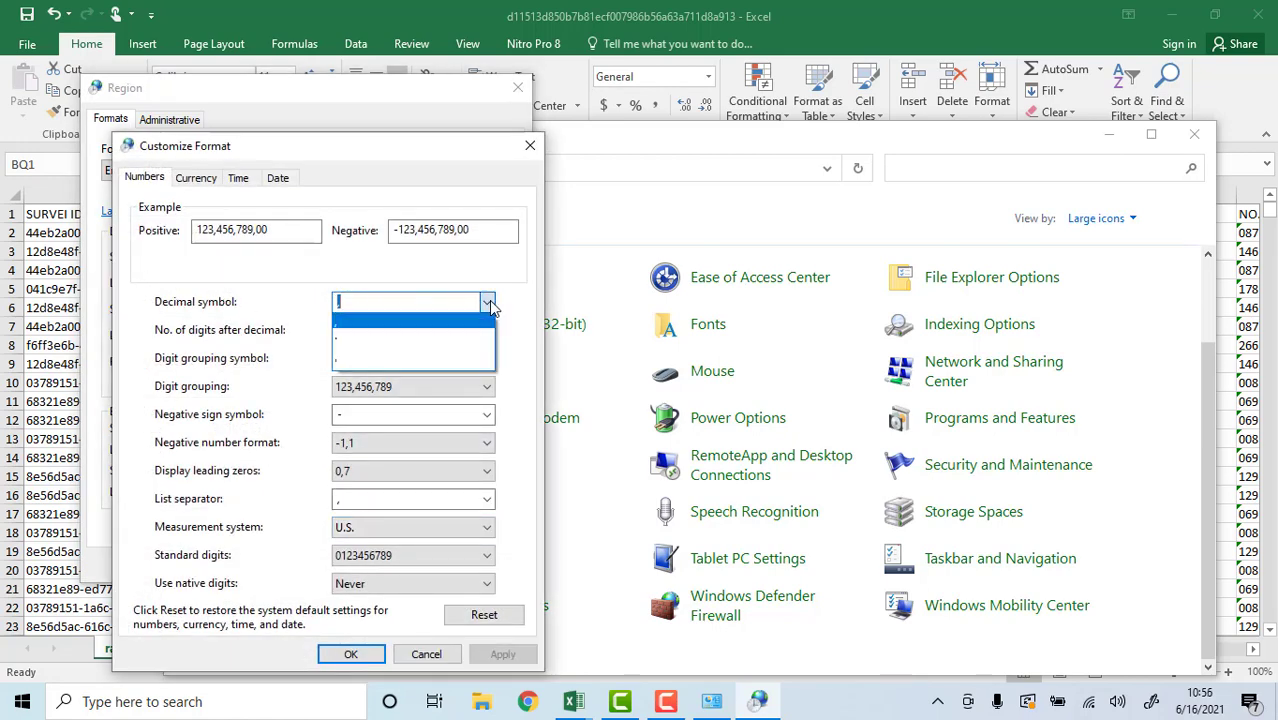
{"action": "left_click", "coordinate": [377, 323]}
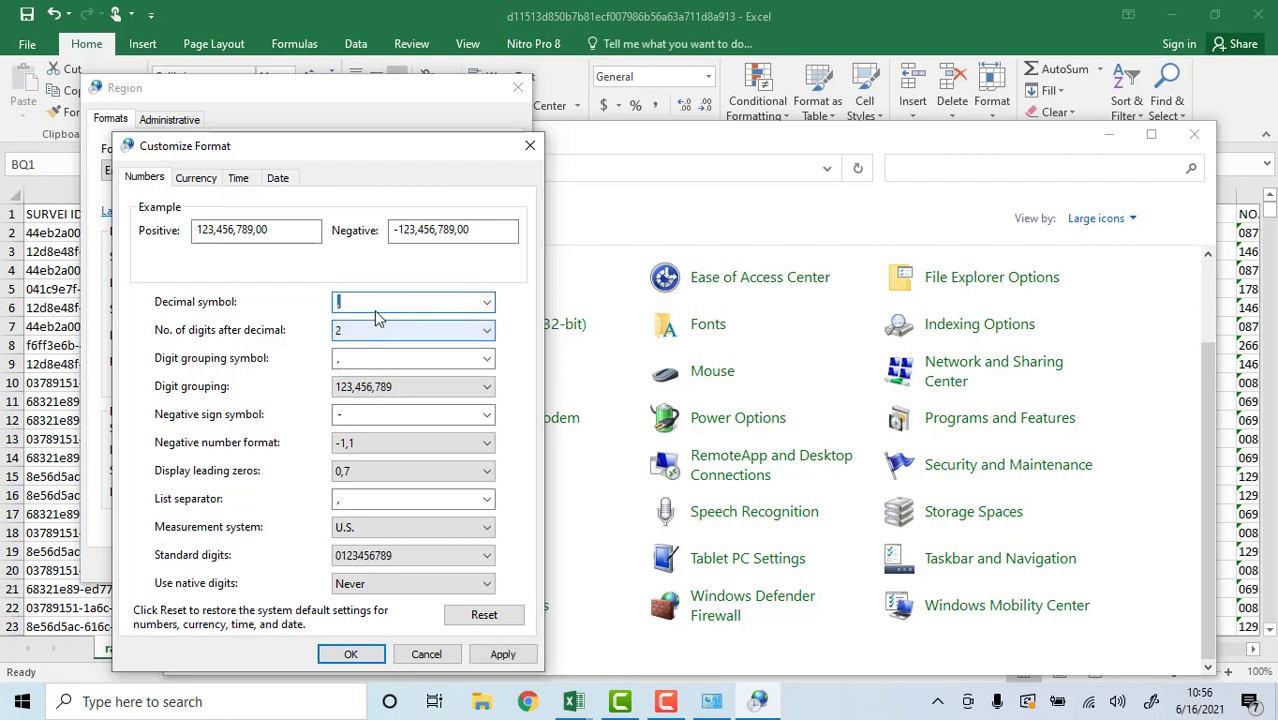
{"action": "double_click", "coordinate": [322, 297]}
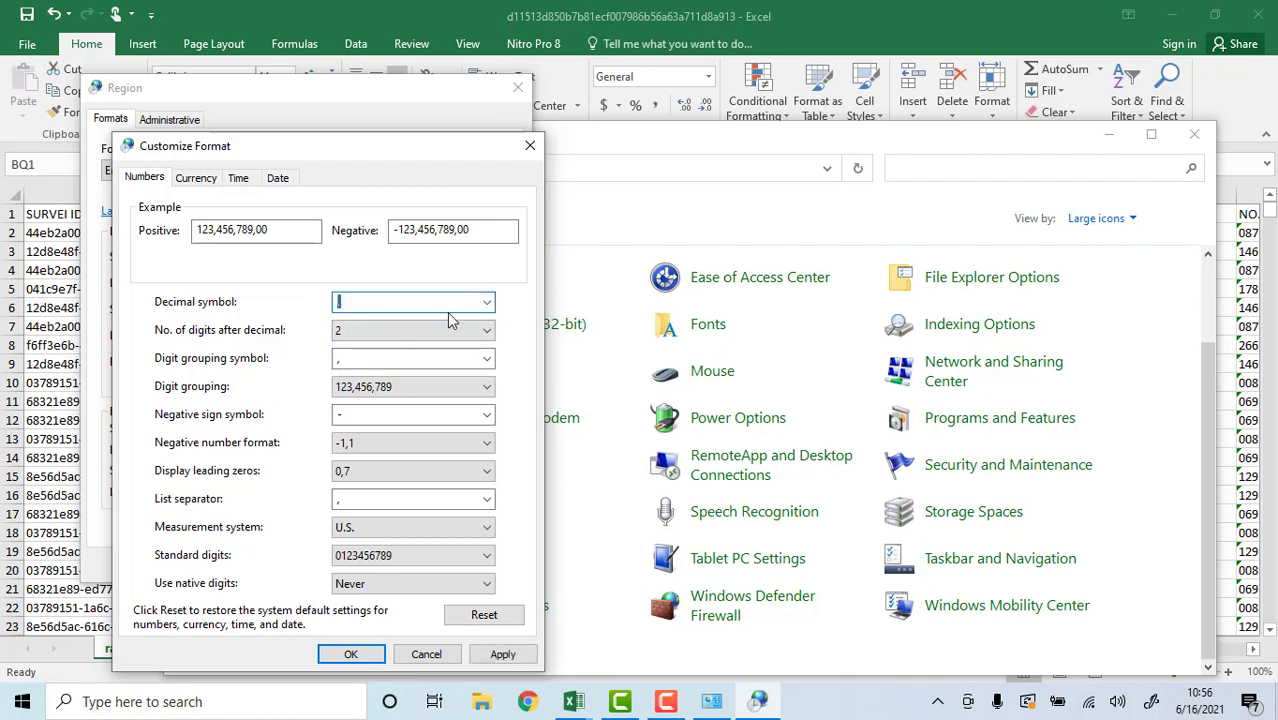
{"action": "left_click", "coordinate": [488, 305]}
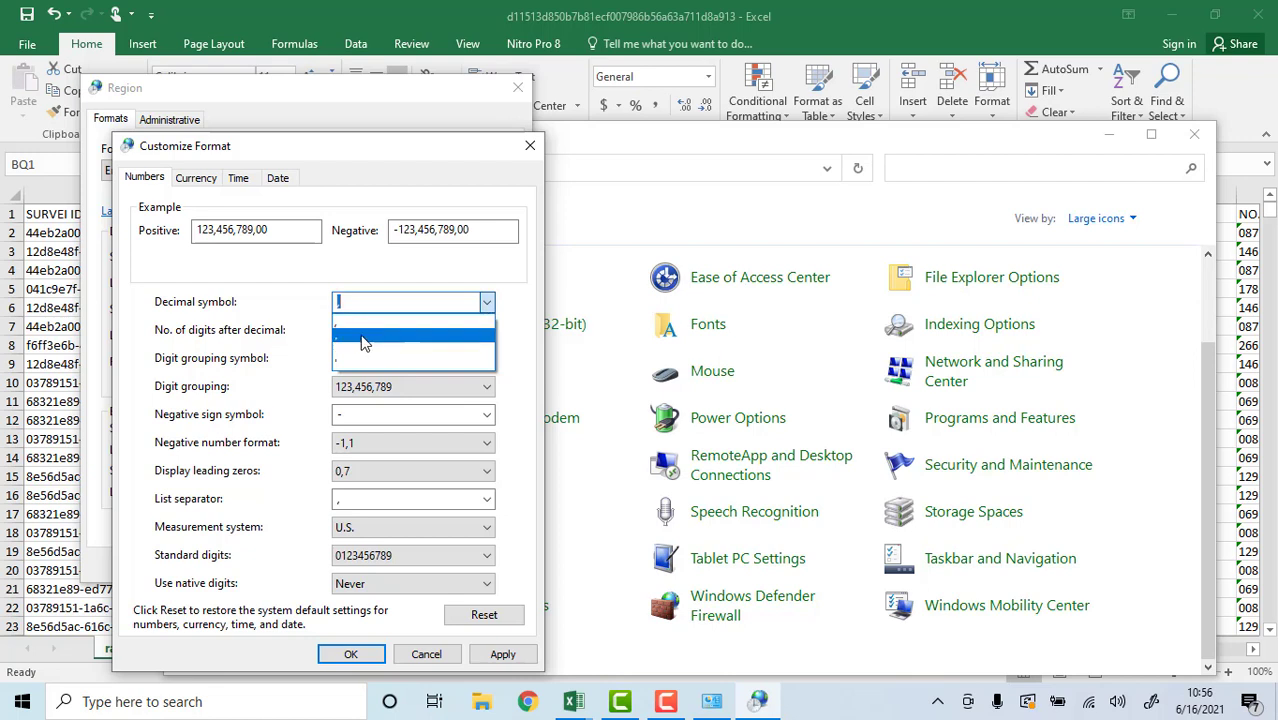
{"action": "left_click", "coordinate": [357, 325]}
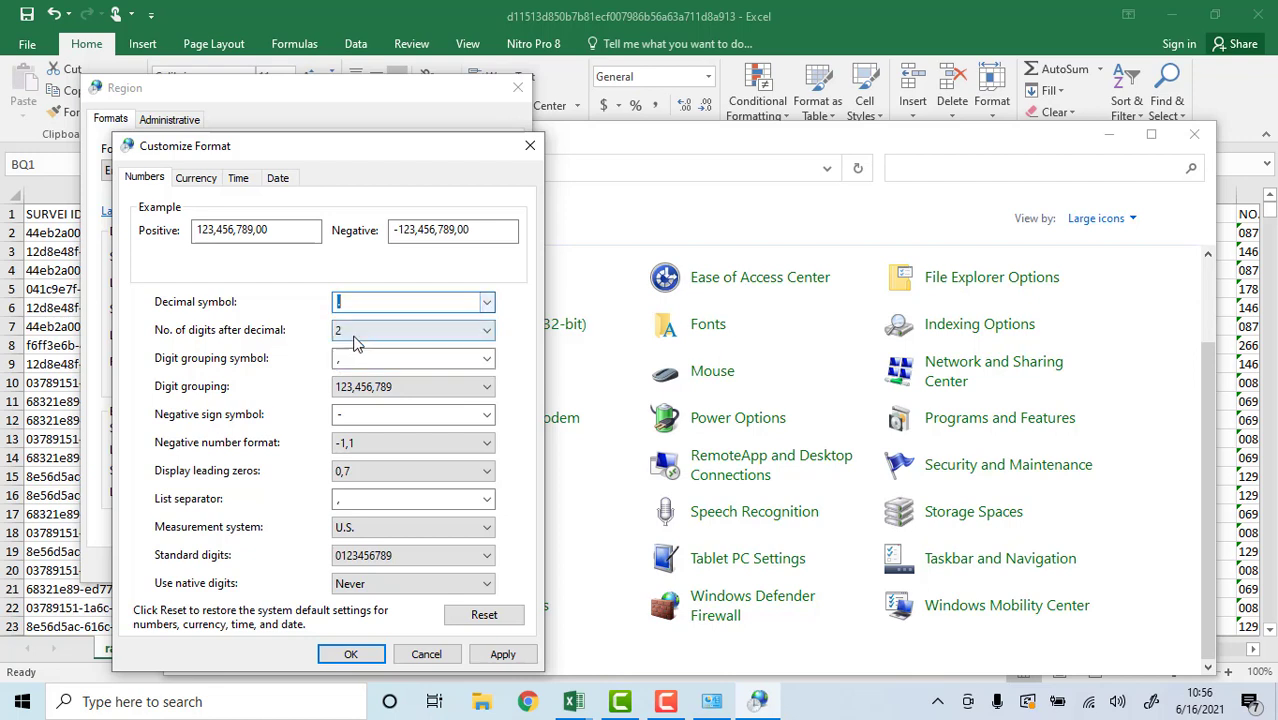
{"action": "left_click", "coordinate": [486, 302]}
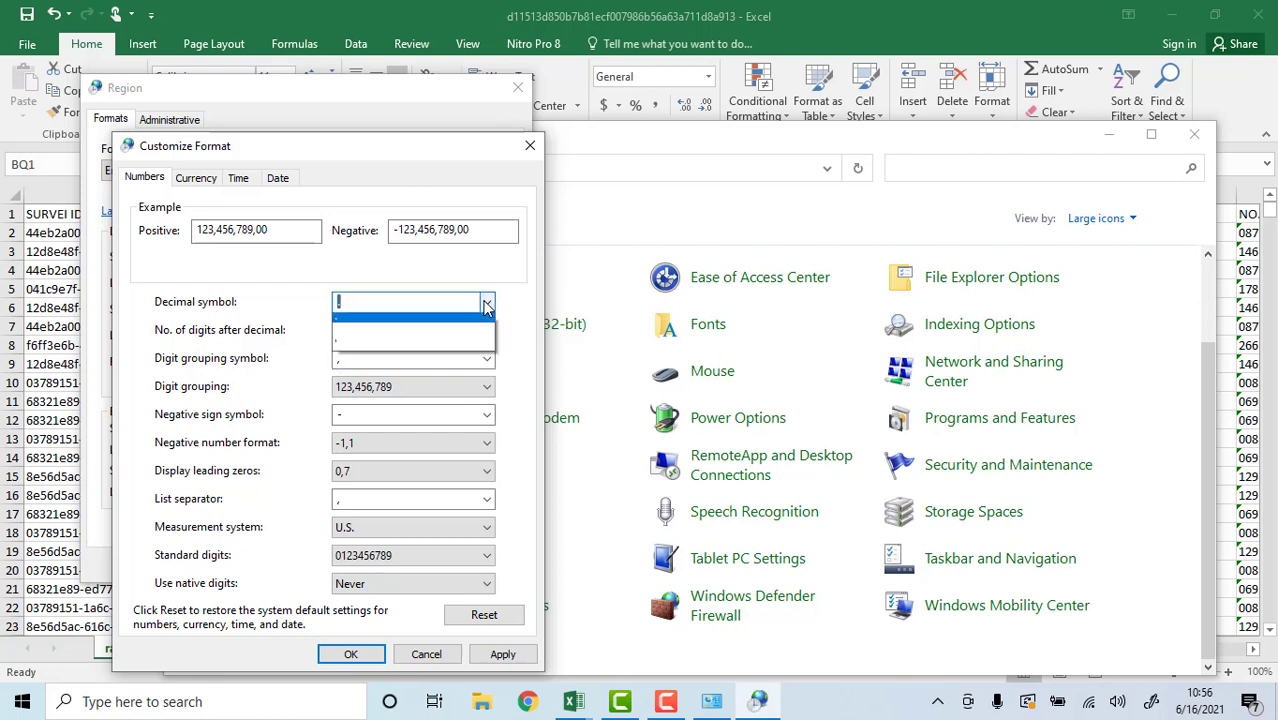
{"action": "left_click", "coordinate": [378, 333]}
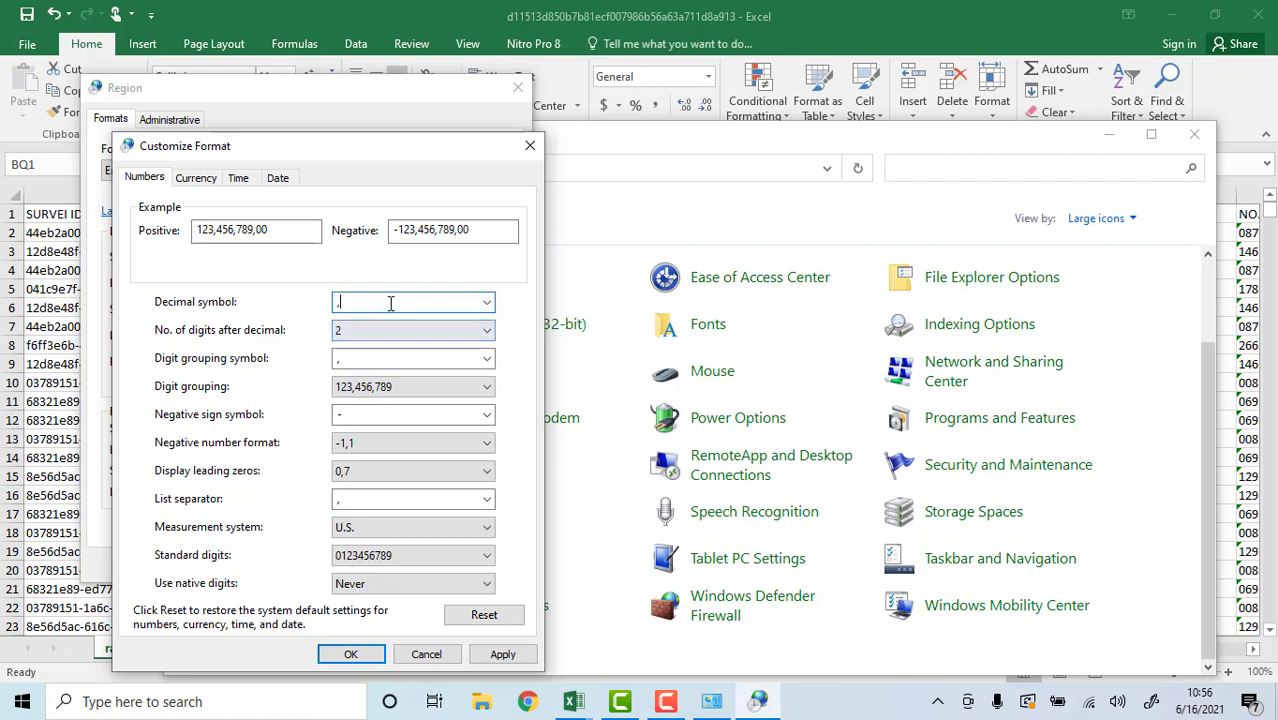
{"action": "left_click", "coordinate": [486, 302]}
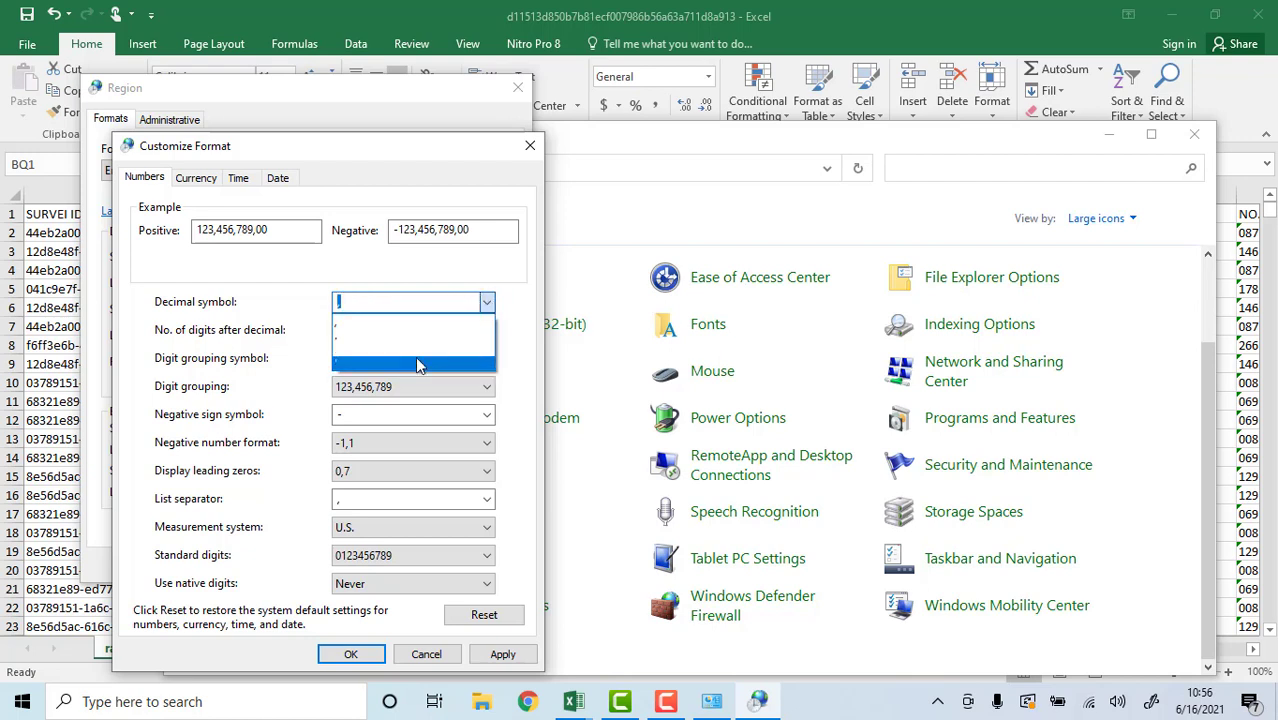
{"action": "left_click", "coordinate": [415, 356]}
- Set the decimal symbol to a comma, accept the customized format and Region settings, and close Control Panel
{"action": "left_click", "coordinate": [489, 302]}
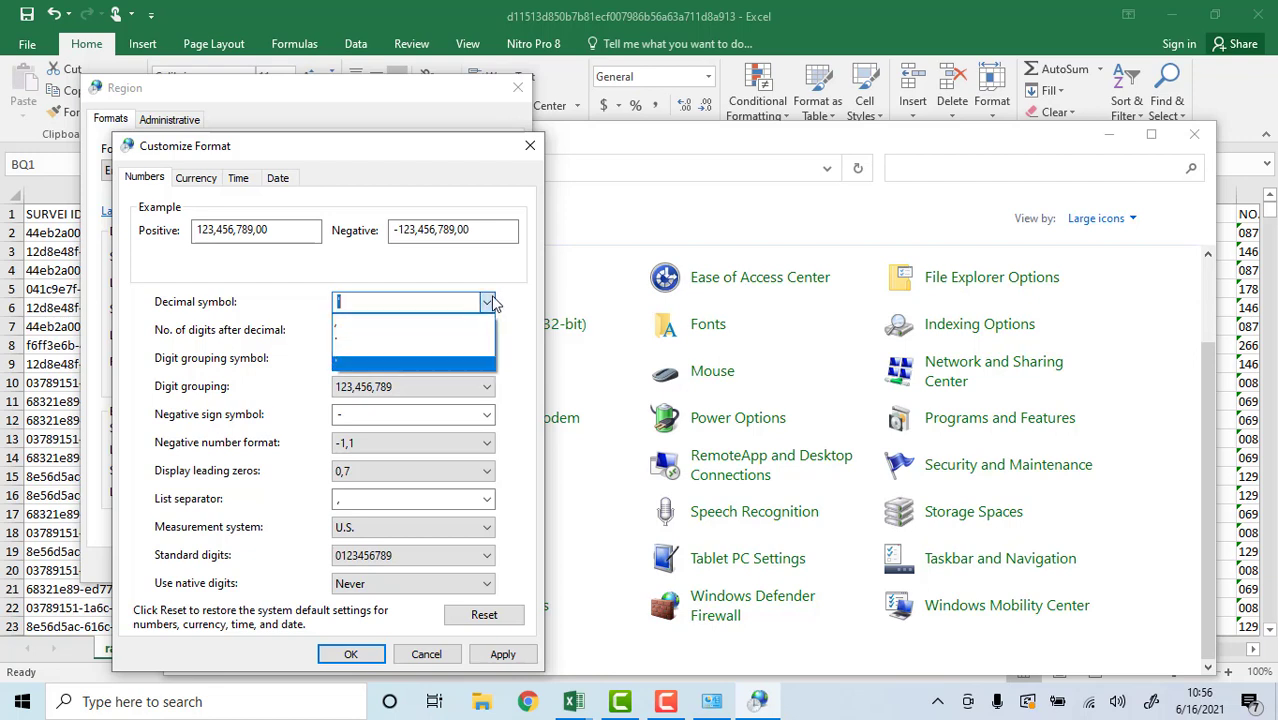
{"action": "left_click", "coordinate": [388, 334]}
{"action": "left_click", "coordinate": [382, 306]}
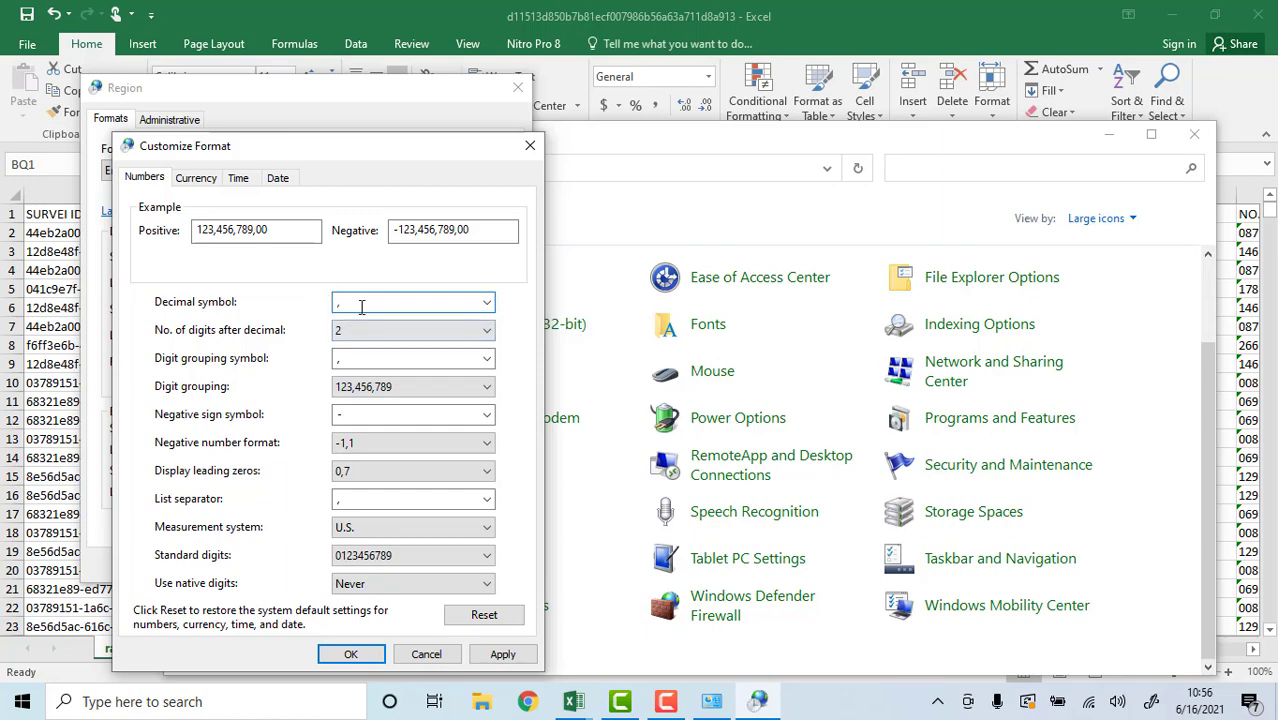
{"action": "left_click", "coordinate": [351, 654]}
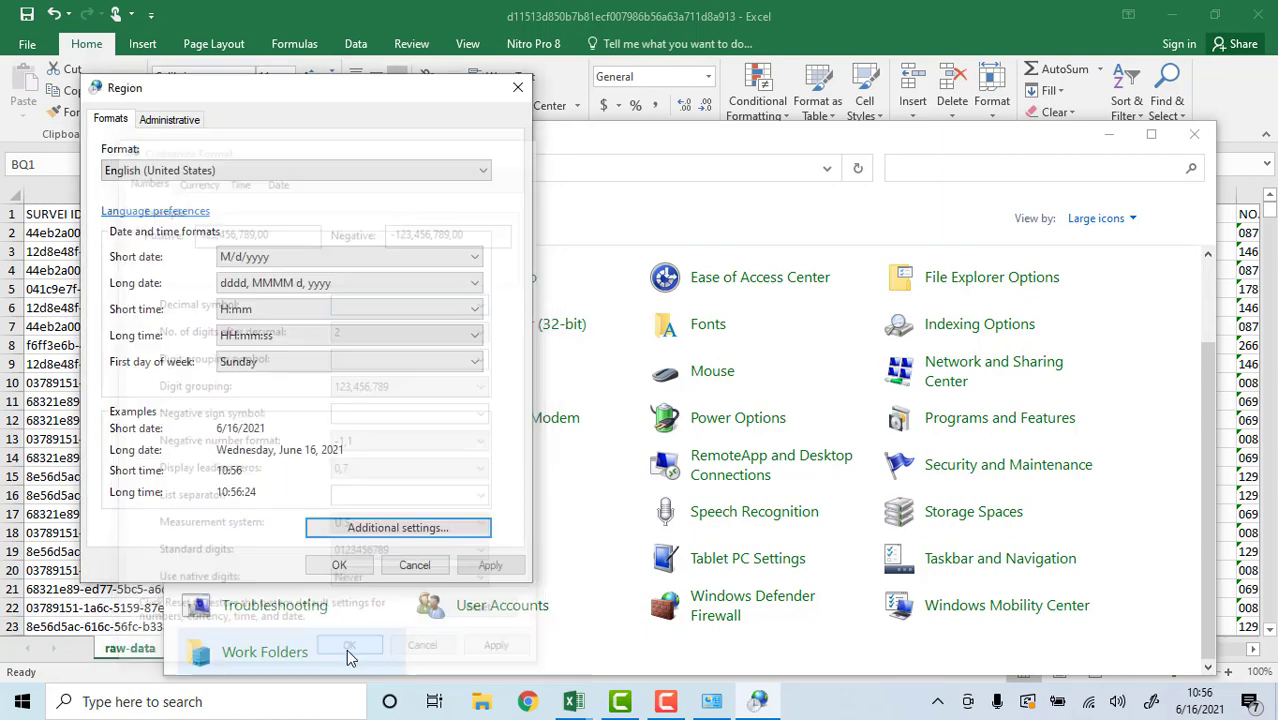
{"action": "left_click", "coordinate": [341, 565]}
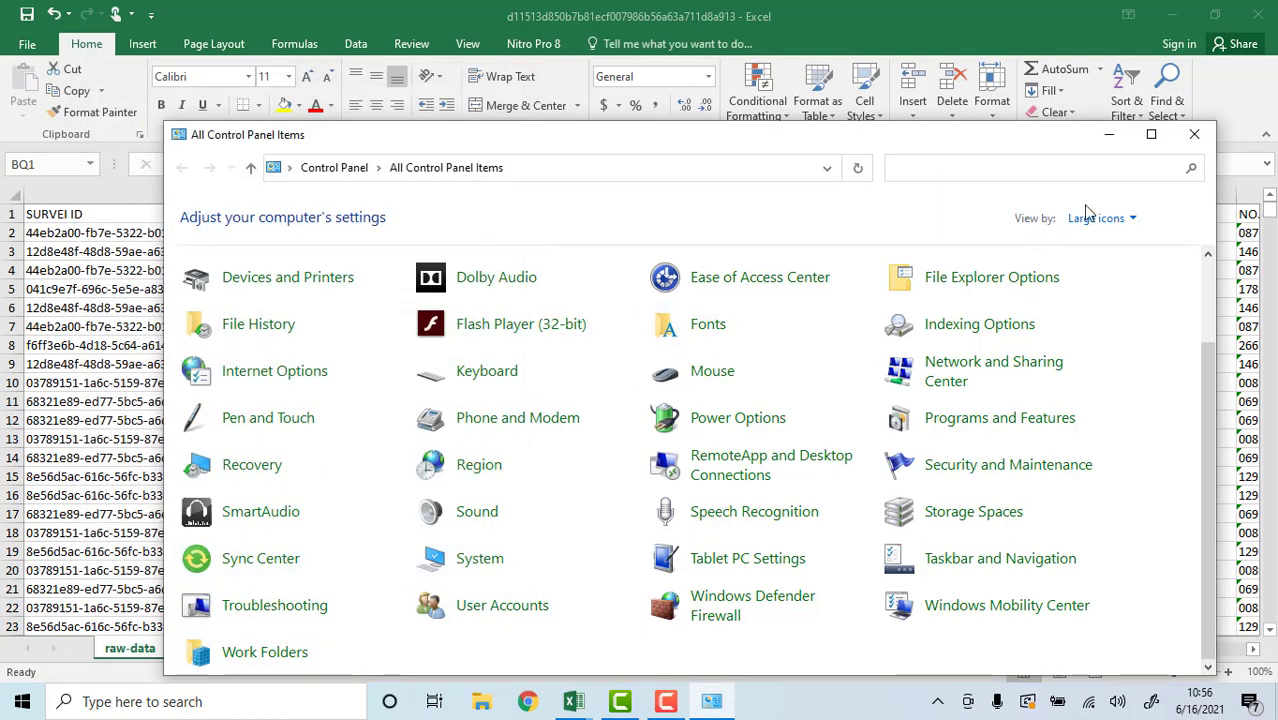
{"action": "left_click", "coordinate": [1195, 135]}
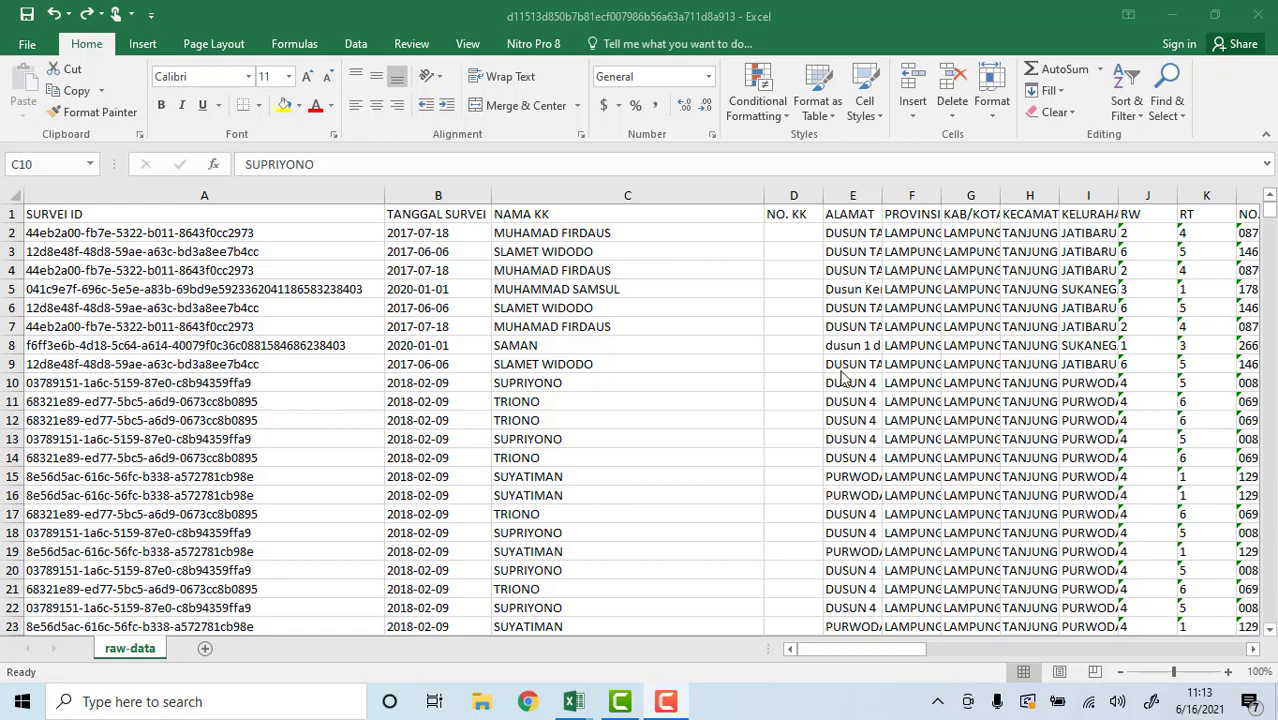
- Turn off saving AutoRecover information in Excel's save options and accept the change
{"action": "left_click", "coordinate": [30, 51]}
{"action": "left_click", "coordinate": [27, 47]}
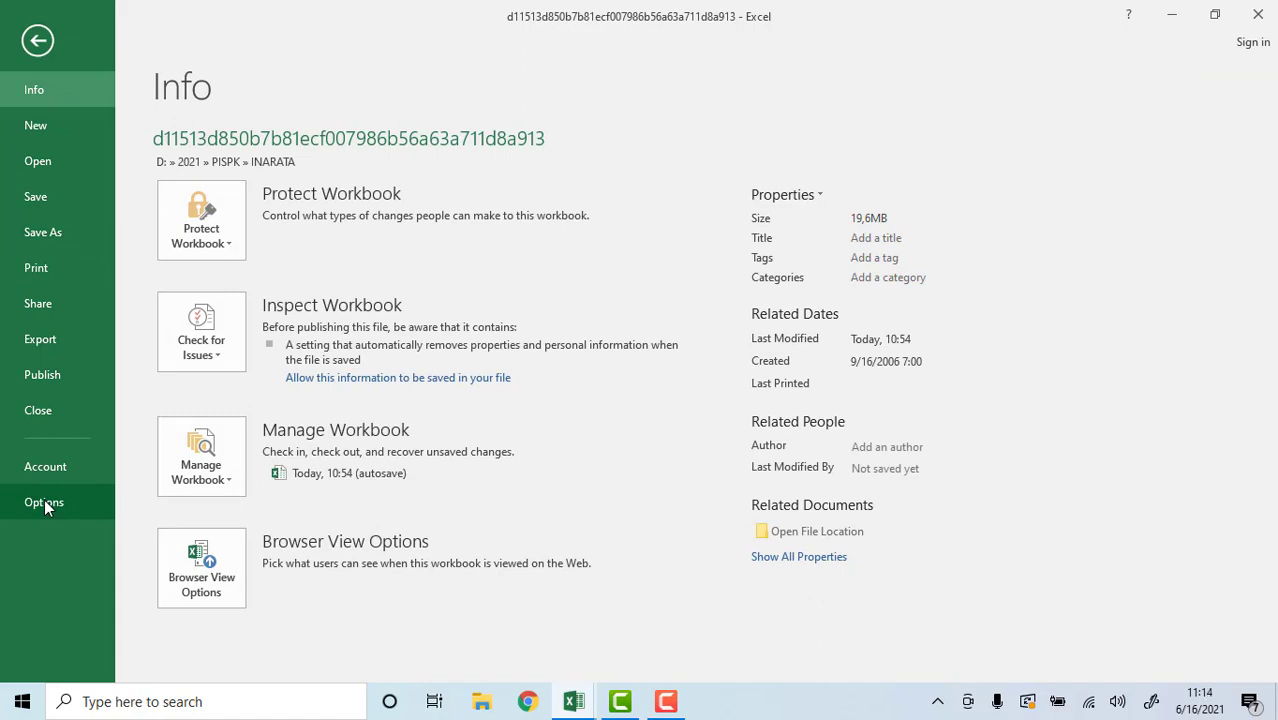
{"action": "left_click", "coordinate": [30, 42]}
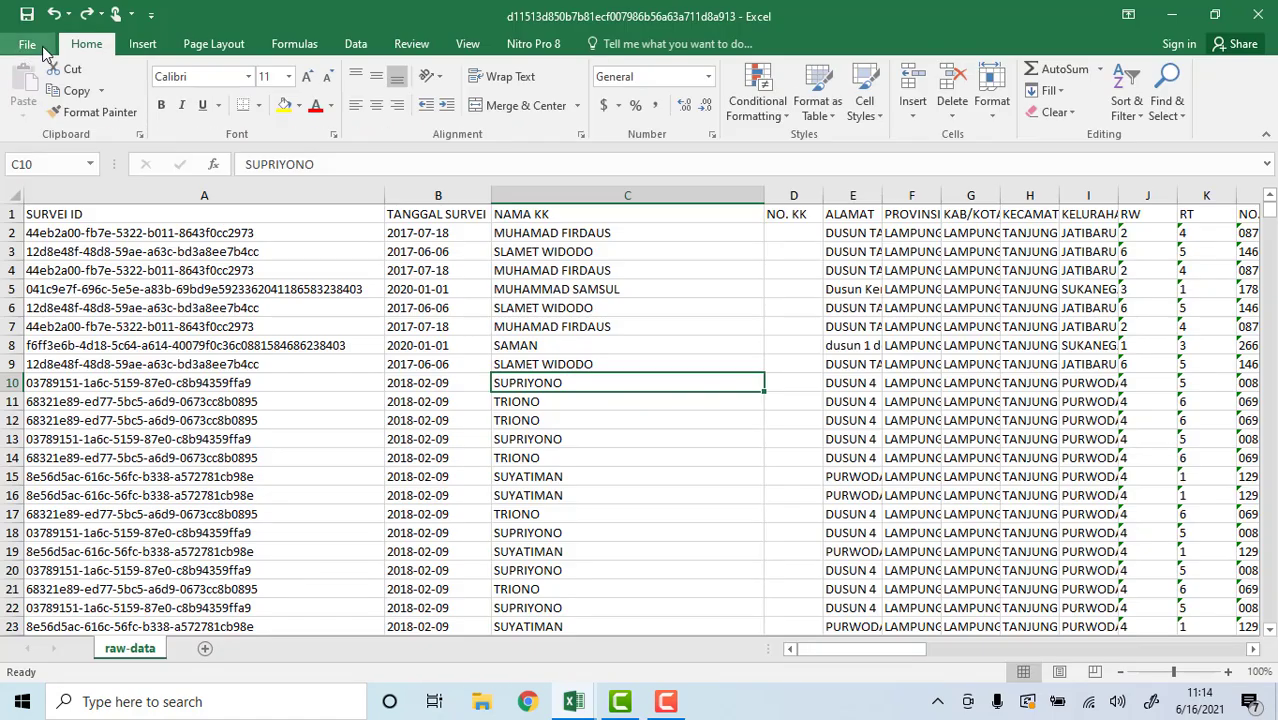
{"action": "left_click", "coordinate": [44, 50]}
{"action": "key", "text": "Escape"}
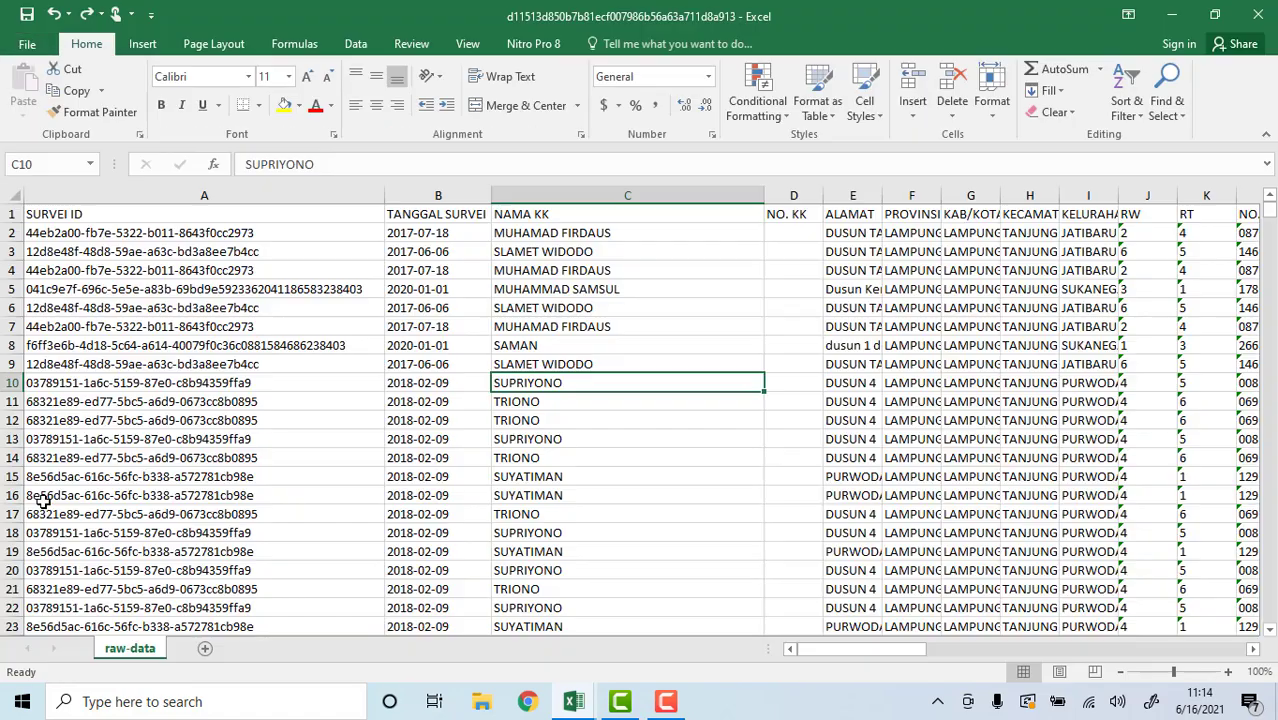
{"action": "left_click", "coordinate": [290, 150]}
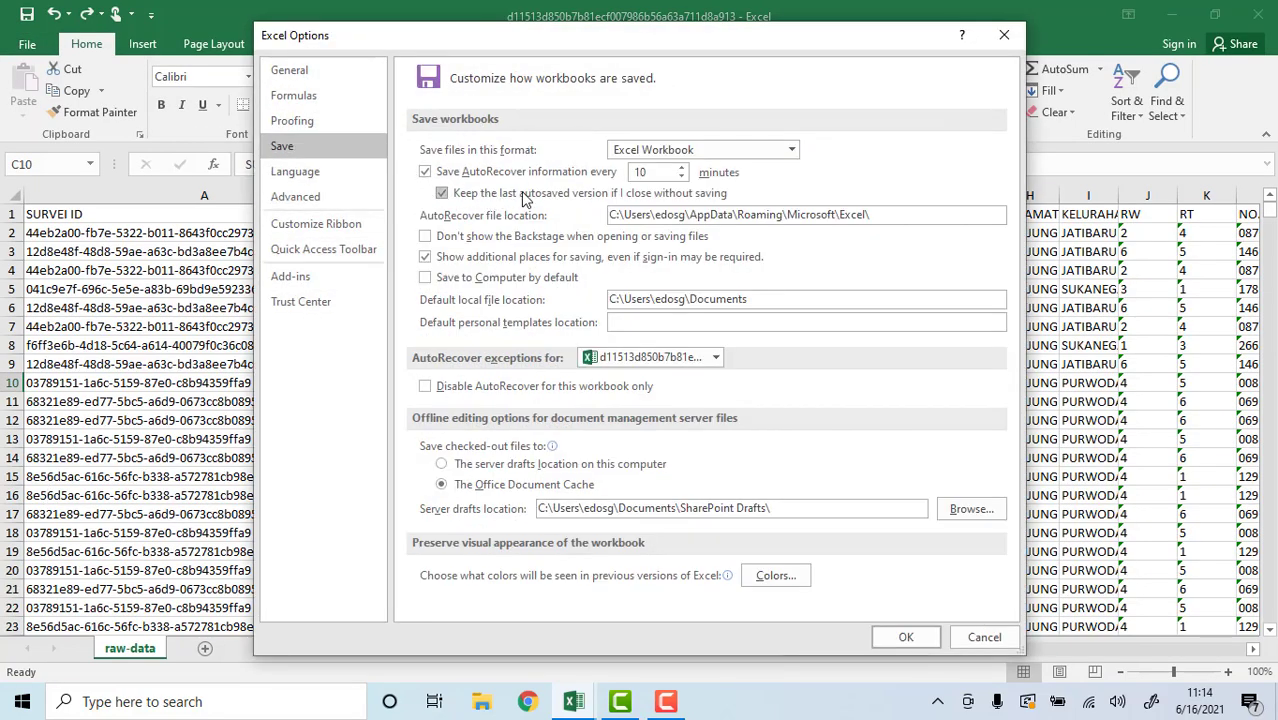
{"action": "left_click", "coordinate": [425, 173]}
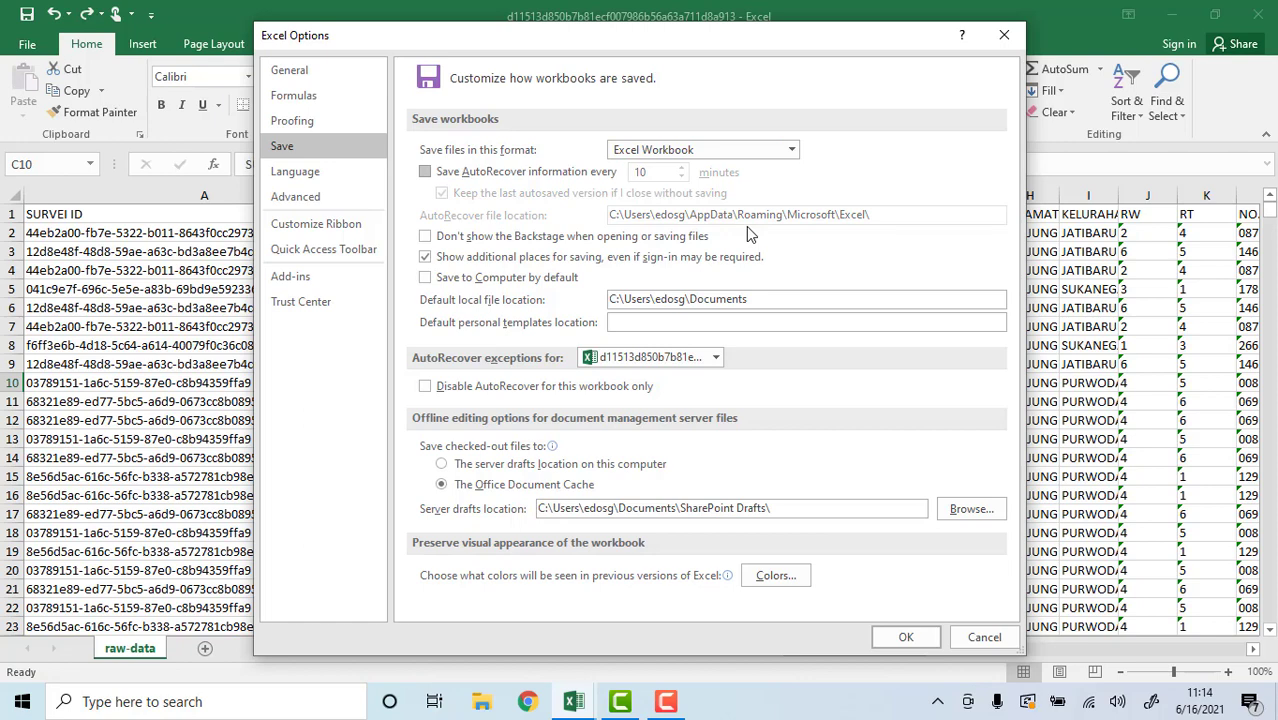
{"action": "left_click", "coordinate": [425, 172]}
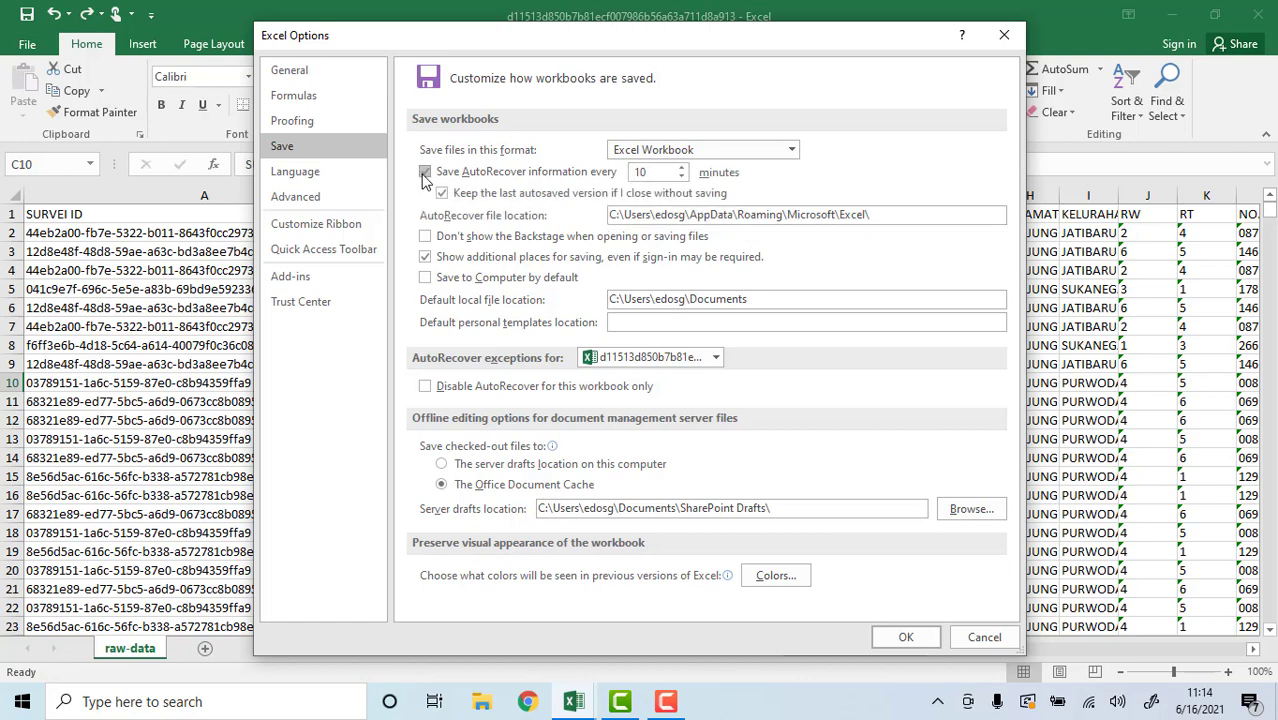
{"action": "left_click", "coordinate": [426, 173]}
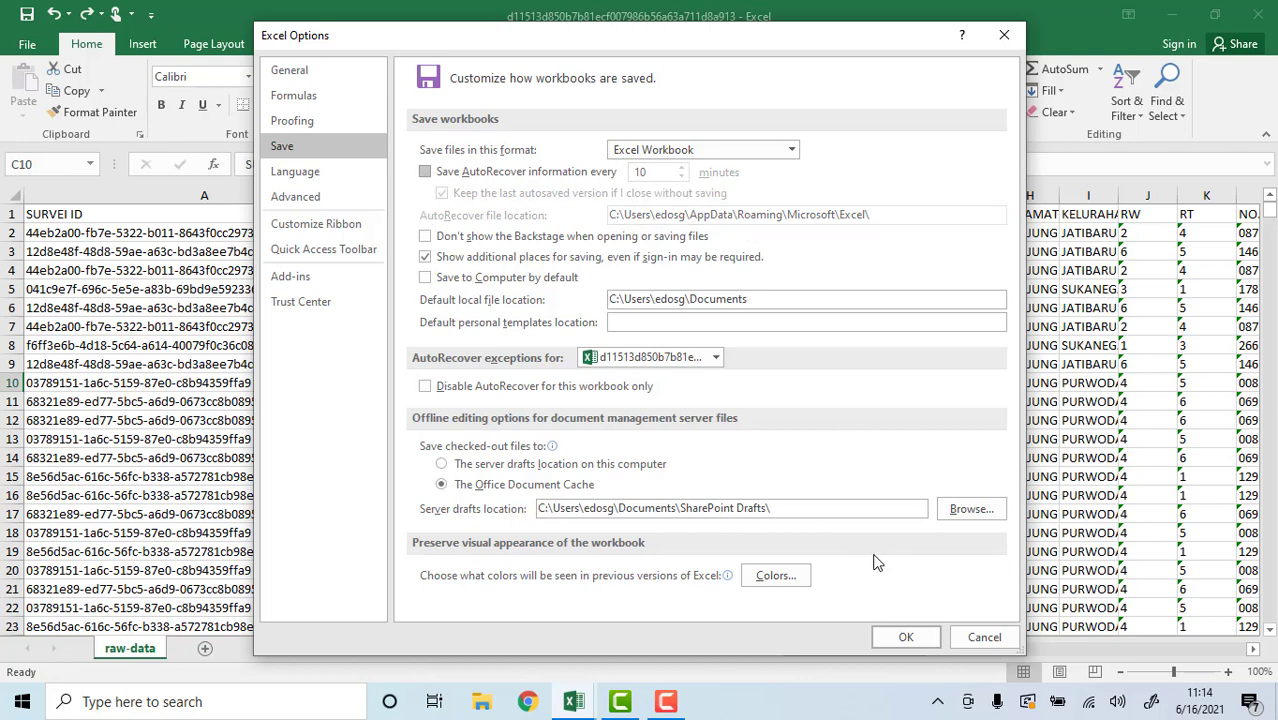
{"action": "left_click", "coordinate": [907, 638]}
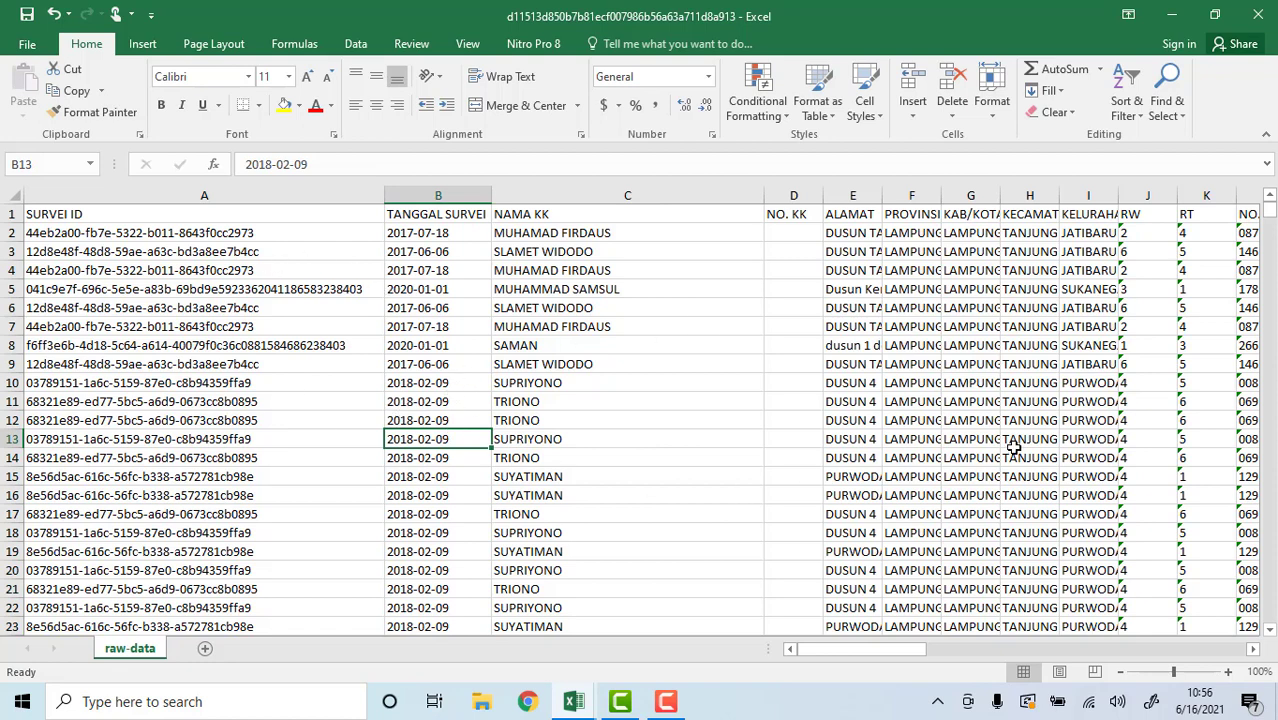
- Select the exported records from cell A2 through column BQ down to the last data row, and copy them
{"action": "left_click", "coordinate": [284, 235]}
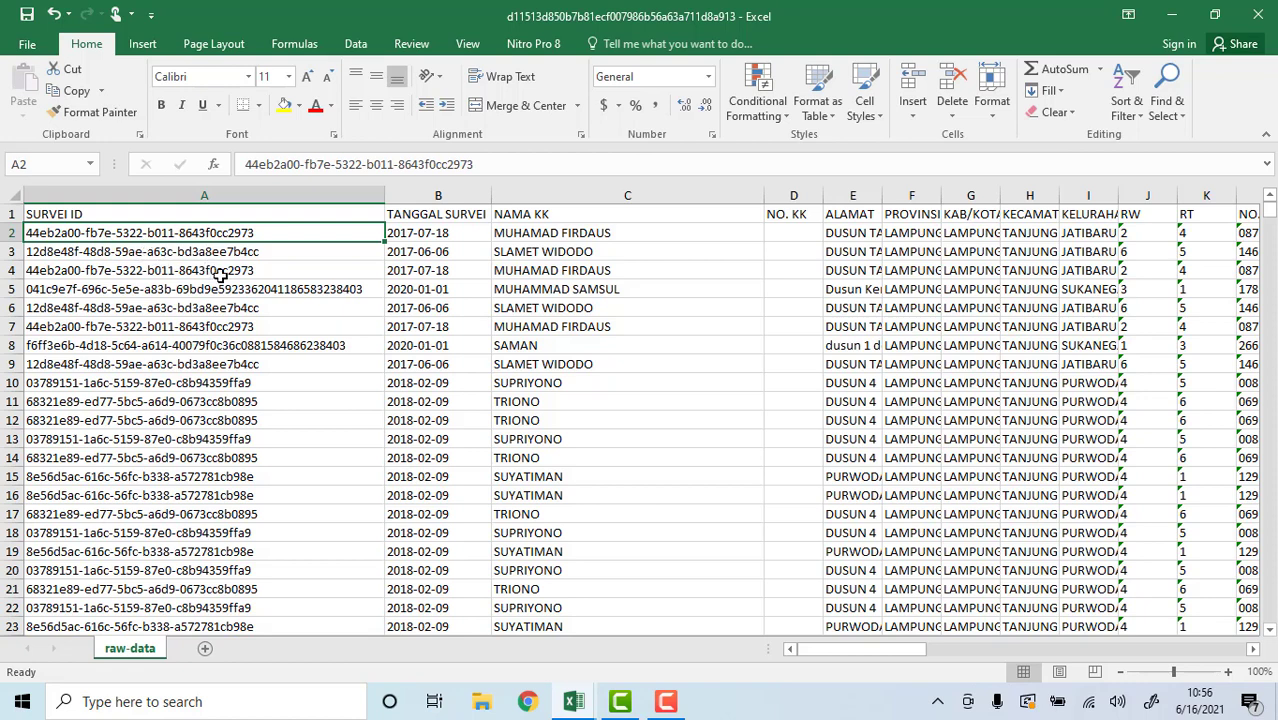
{"action": "key", "text": "ctrl+shift+Right"}
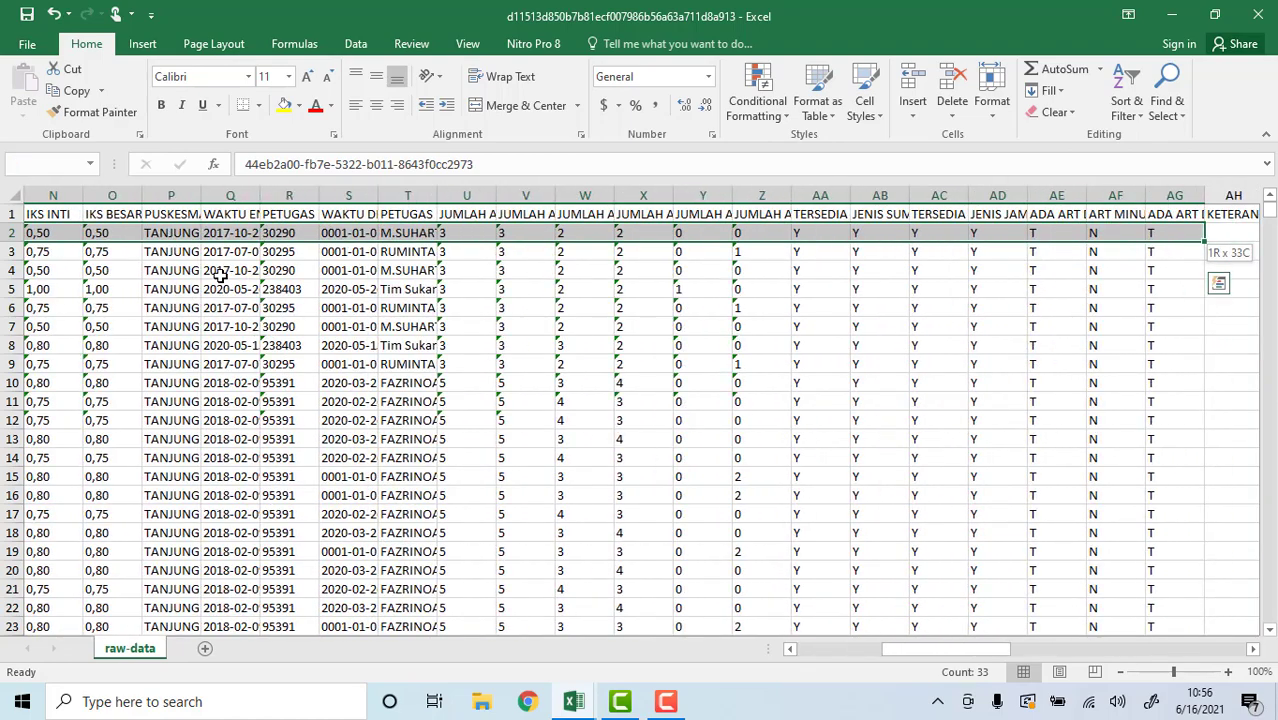
{"action": "key", "text": "ctrl+shift+Right"}
{"action": "key", "text": "ctrl+shift+Right"}
{"action": "key", "text": "ctrl+shift+Right"}
{"action": "key", "text": "ctrl+shift+Right"}
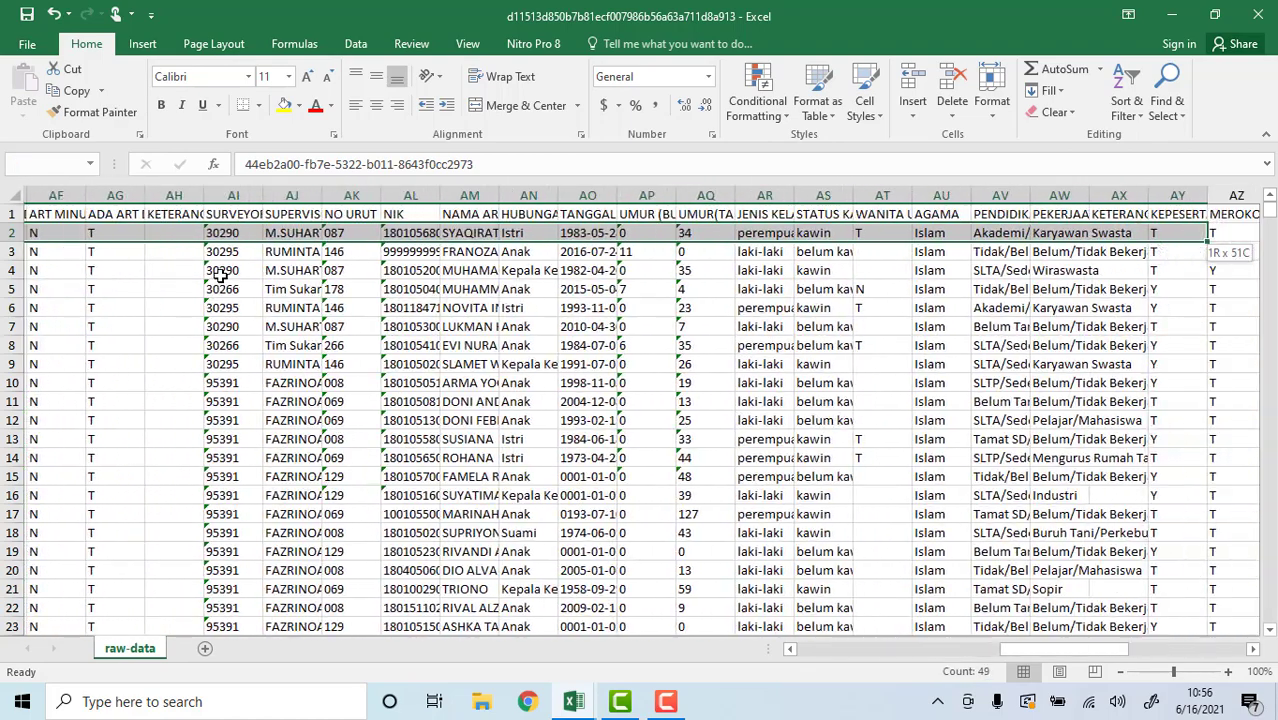
{"action": "key", "text": "ctrl+shift+Right"}
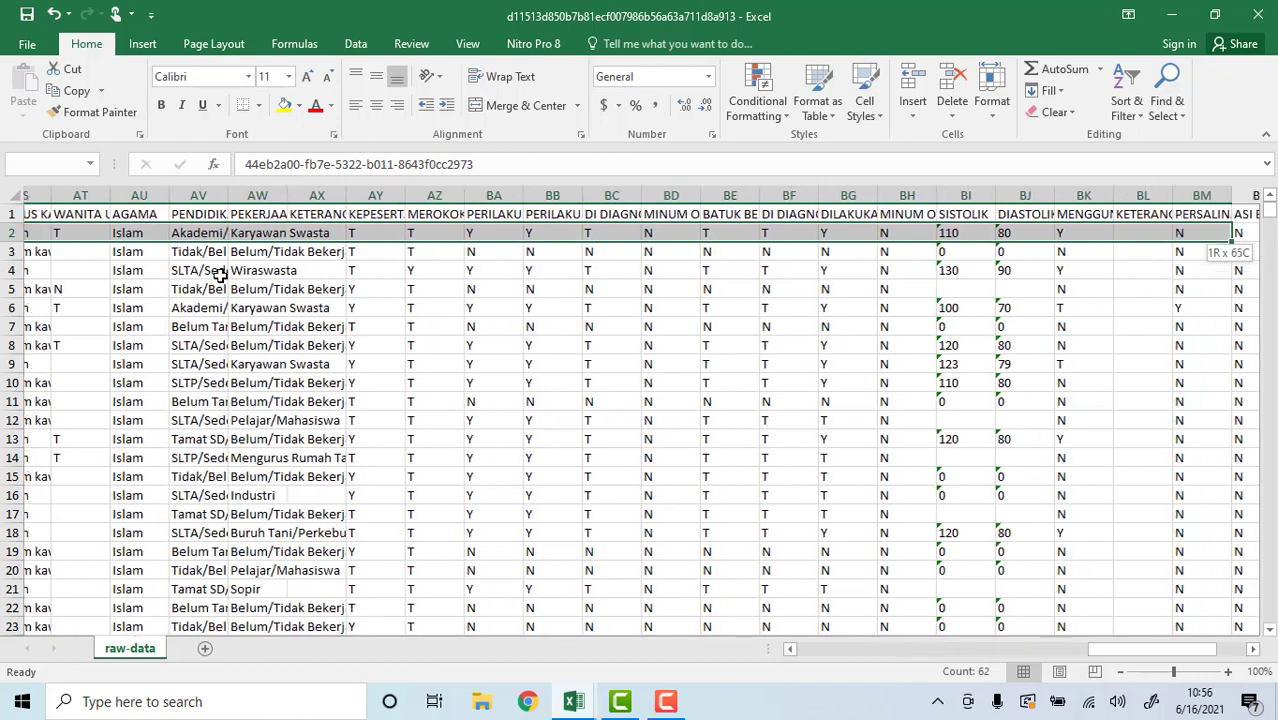
{"action": "key", "text": "shift+Right"}
{"action": "key", "text": "shift+Right"}
{"action": "key", "text": "shift+Right"}
{"action": "key", "text": "shift+Right"}
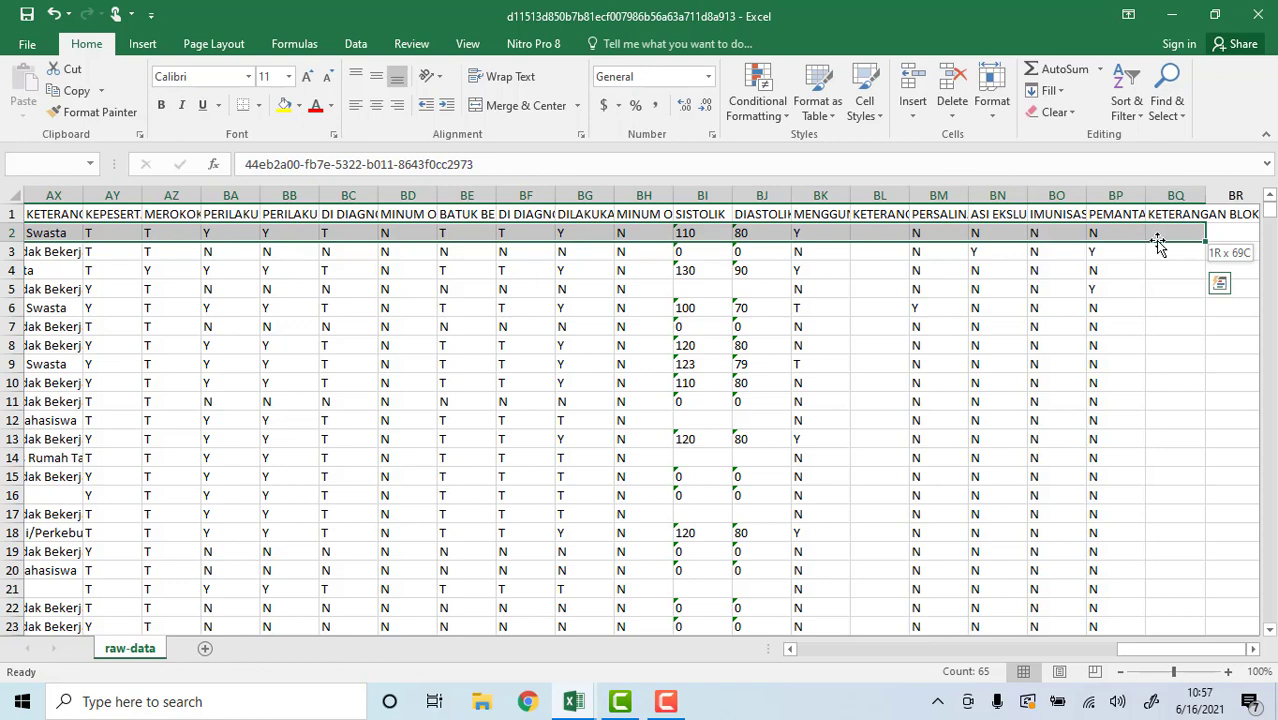
{"action": "key", "text": "ctrl+shift+Down"}
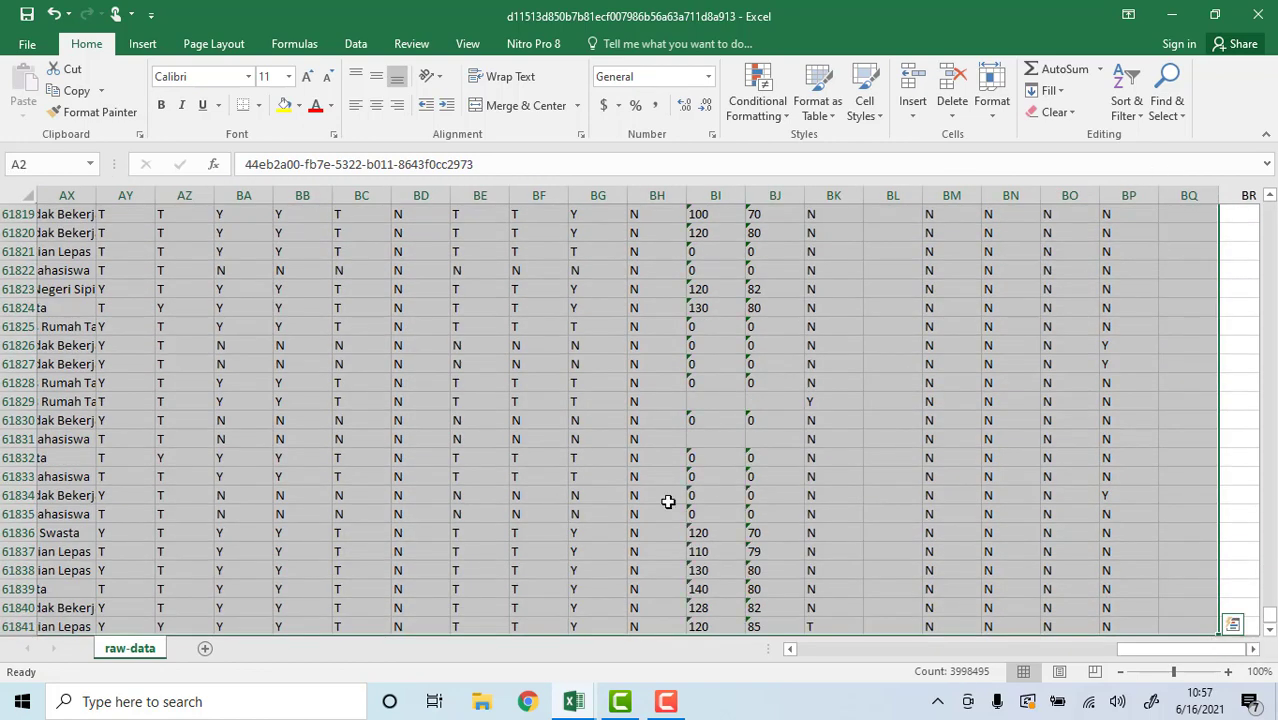
{"action": "scroll", "coordinate": [571, 491], "scroll_direction": "down", "scroll_amount": 2}
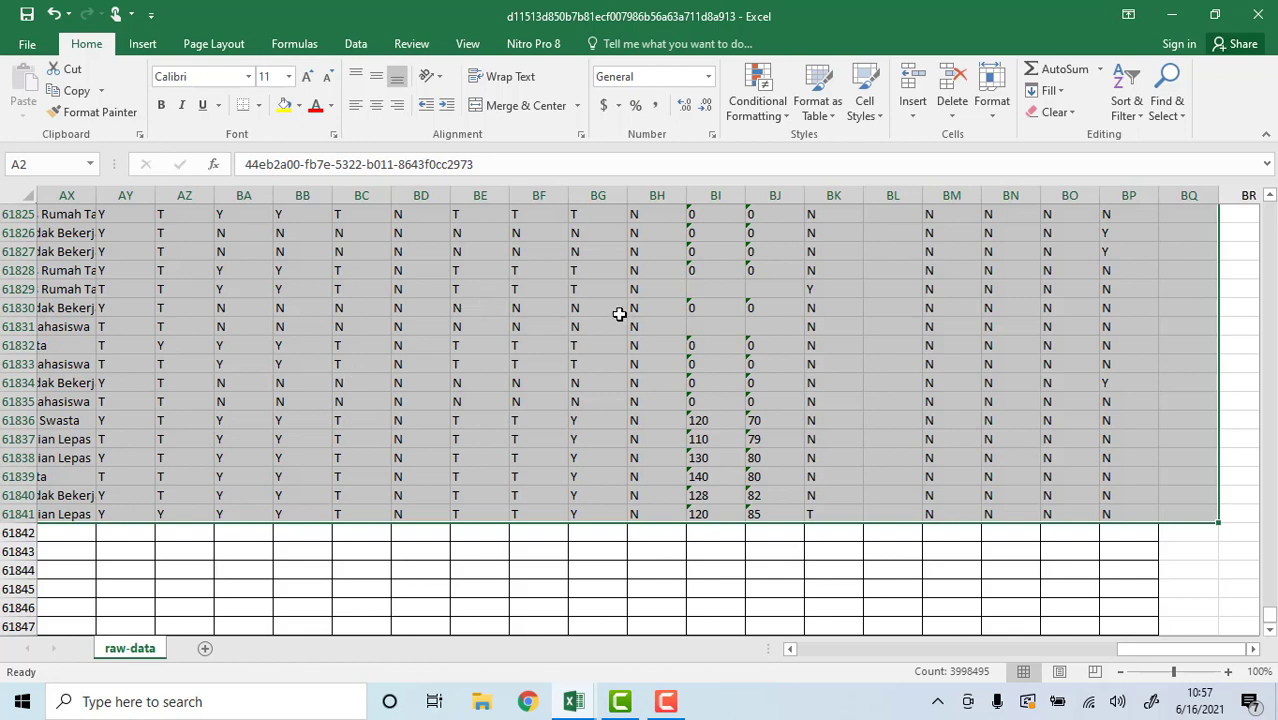
{"action": "left_click", "coordinate": [77, 96]}
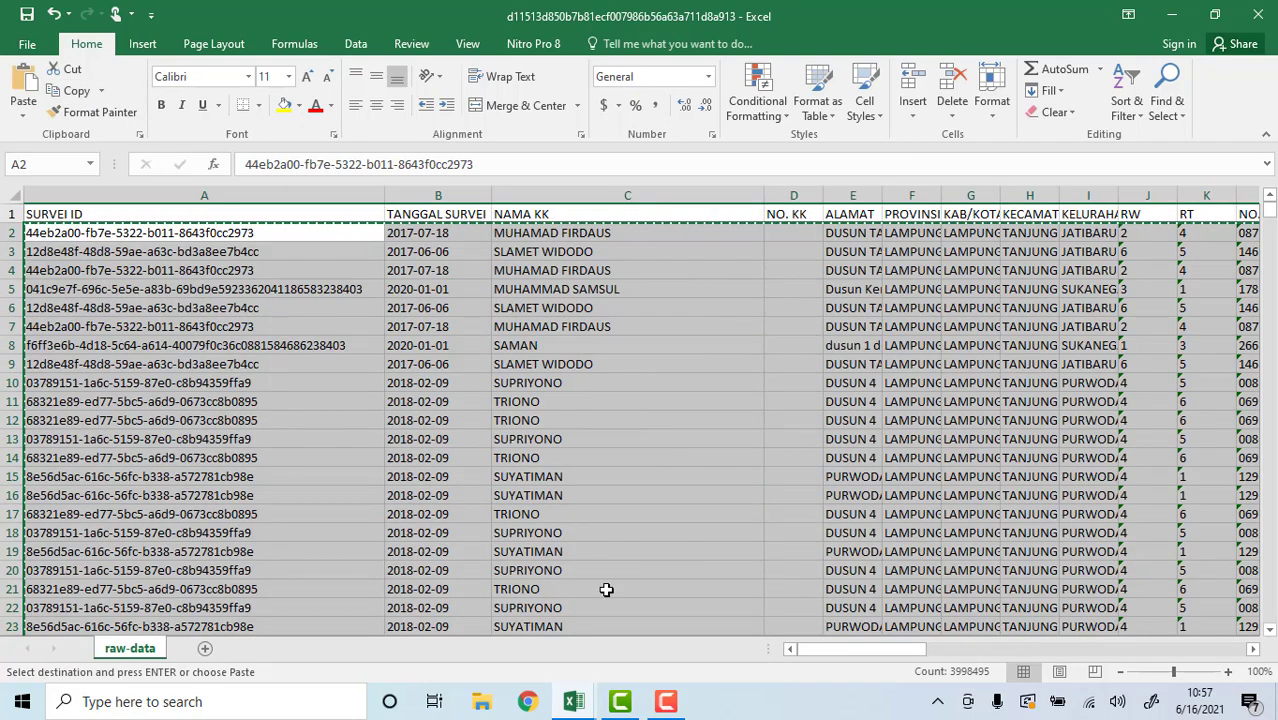
- Switch to the INARATA 4.0 UPDATE workbook and paste the copied records at cell A5 of the RAW DATA sheet
{"action": "mouse_move", "coordinate": [589, 708]}
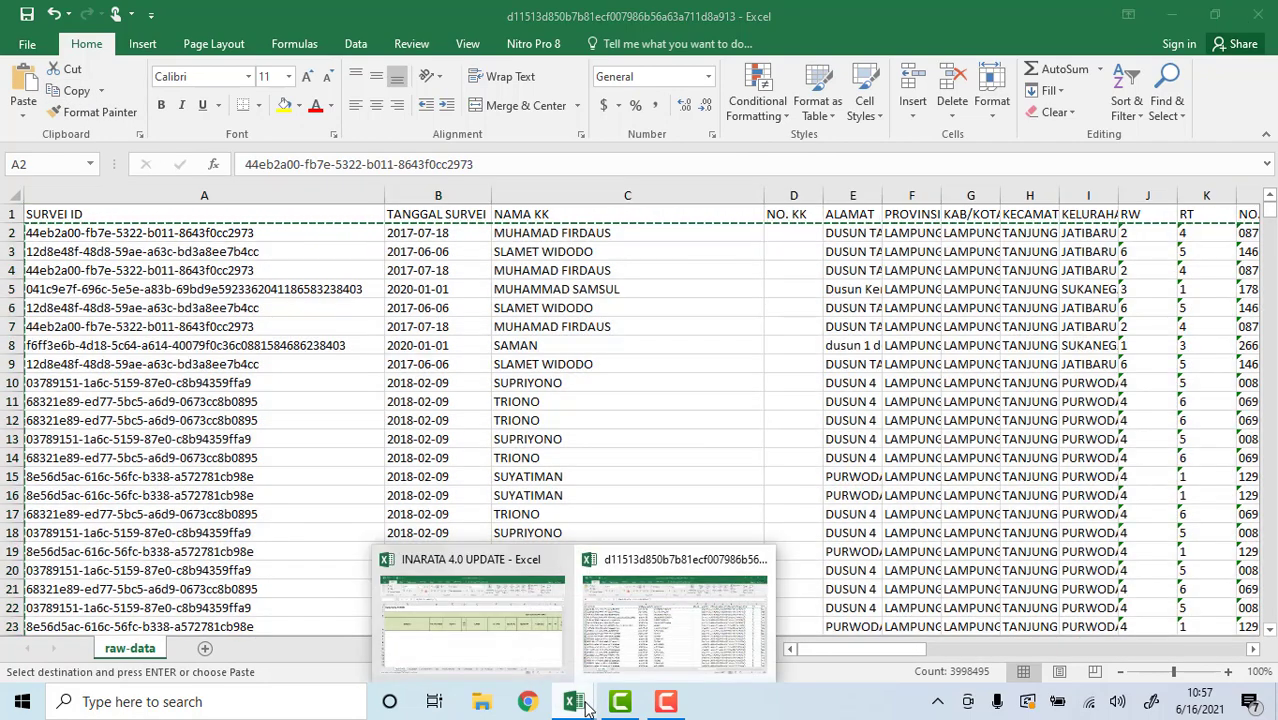
{"action": "left_click", "coordinate": [529, 645]}
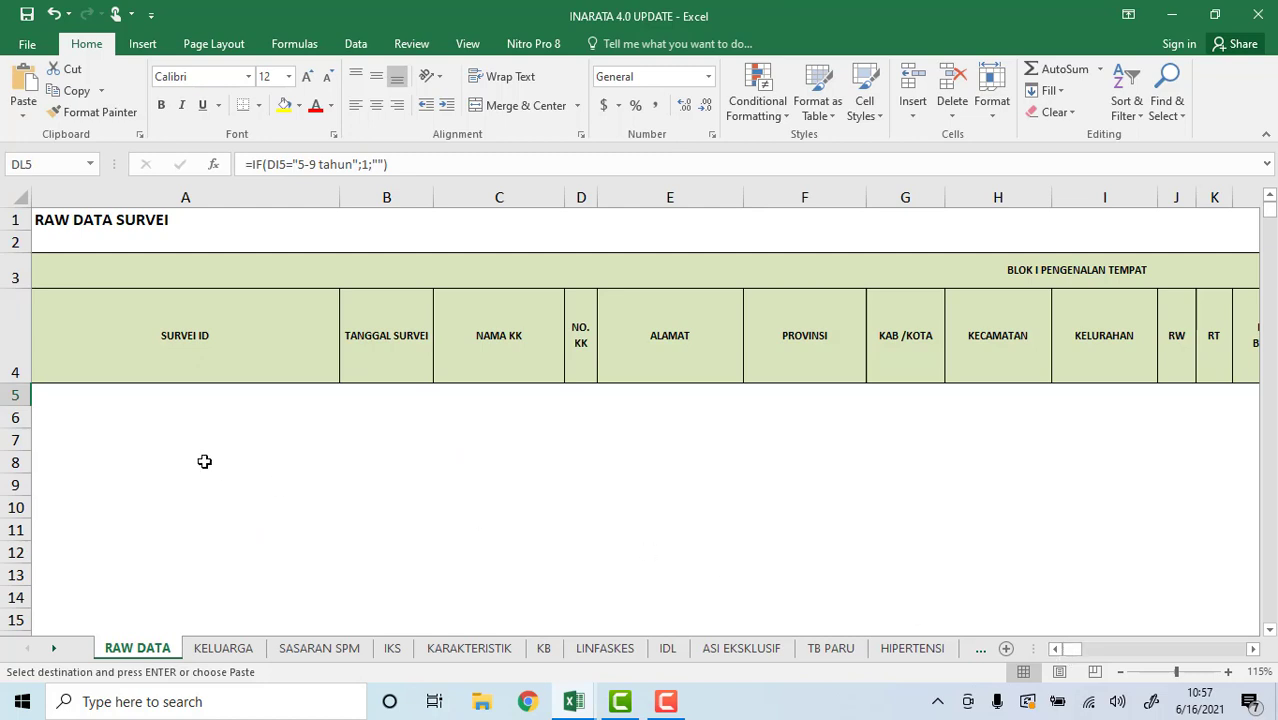
{"action": "left_click", "coordinate": [71, 399]}
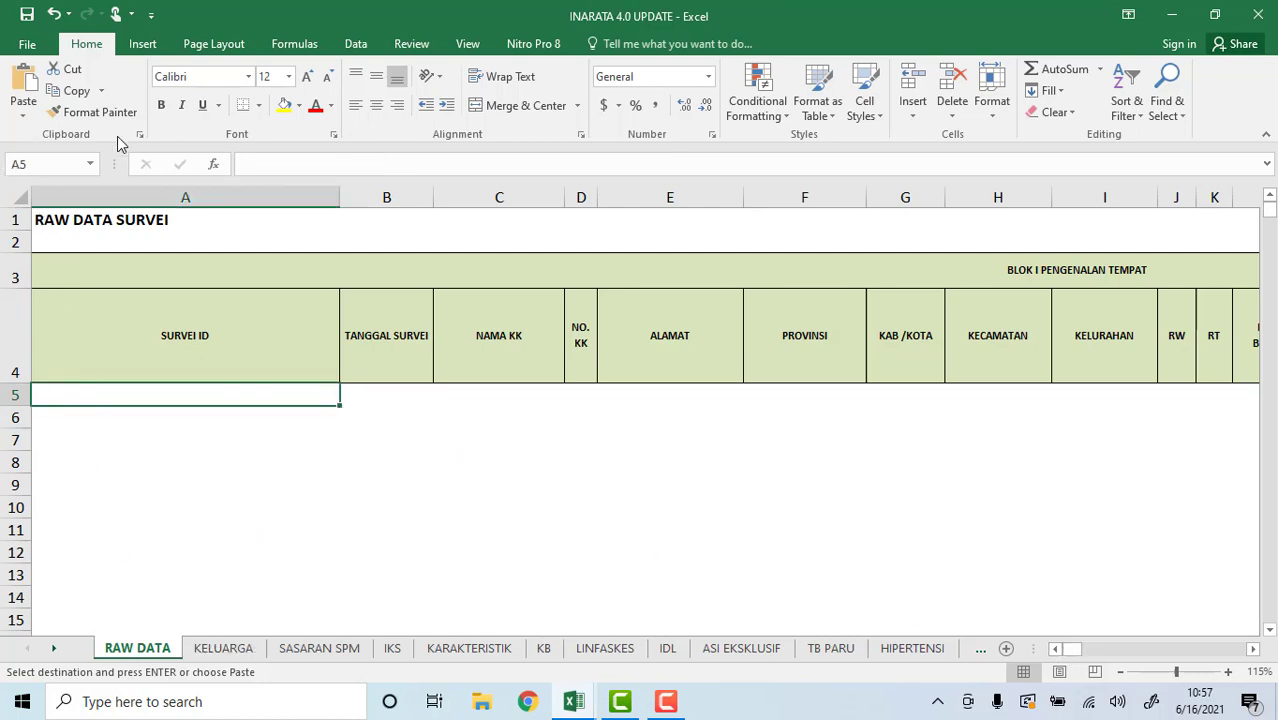
{"action": "left_click", "coordinate": [23, 86]}
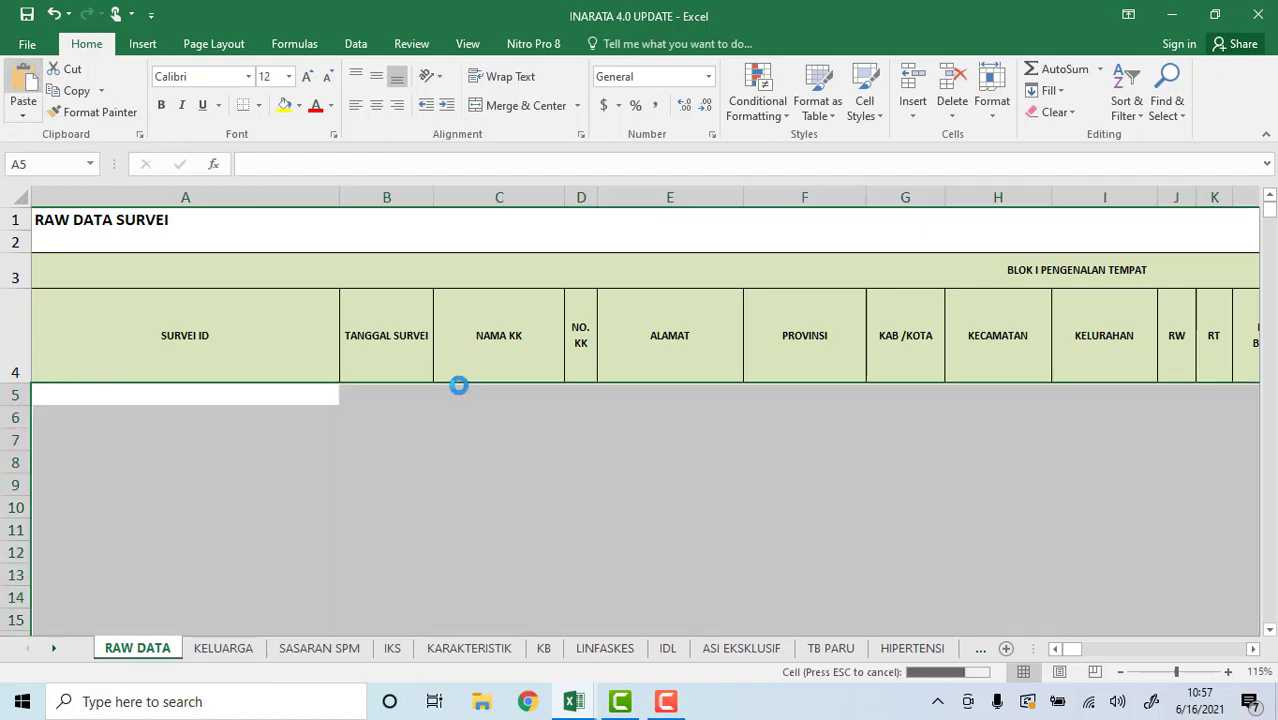
- Paste the same copied records at cell A2 of the KELUARGA sheet
{"action": "left_click", "coordinate": [222, 648]}
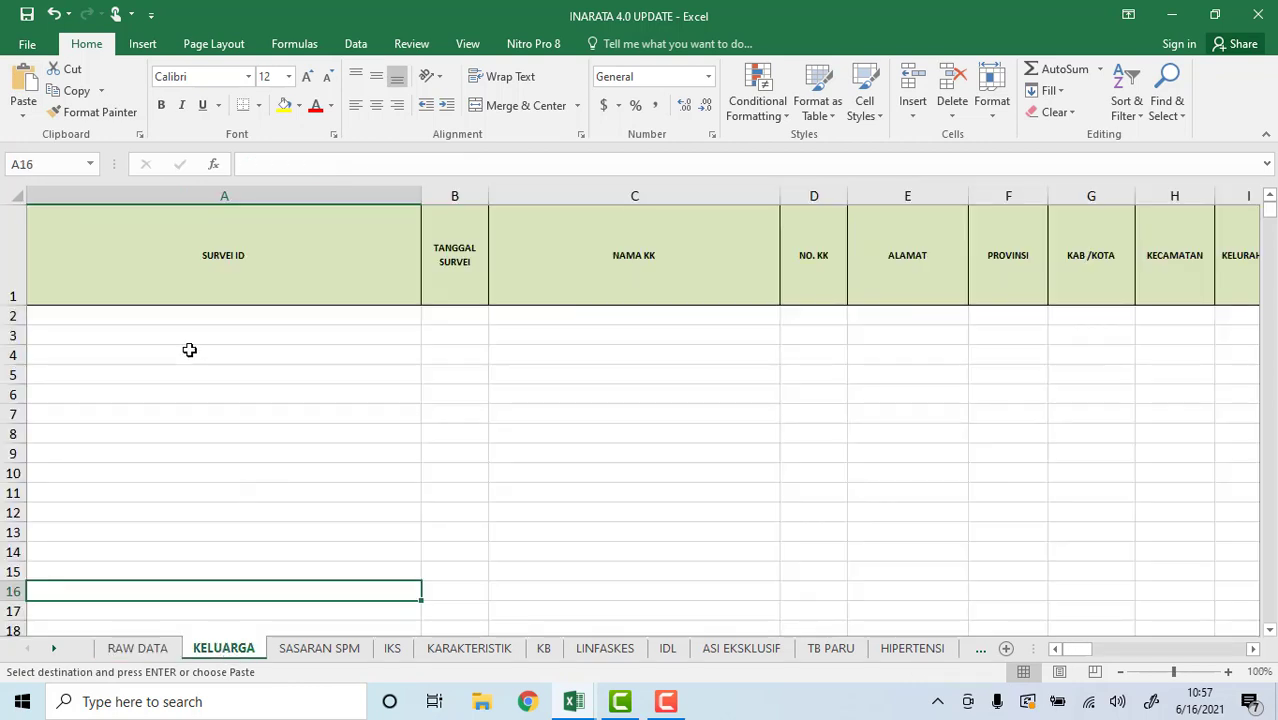
{"action": "left_click", "coordinate": [83, 322]}
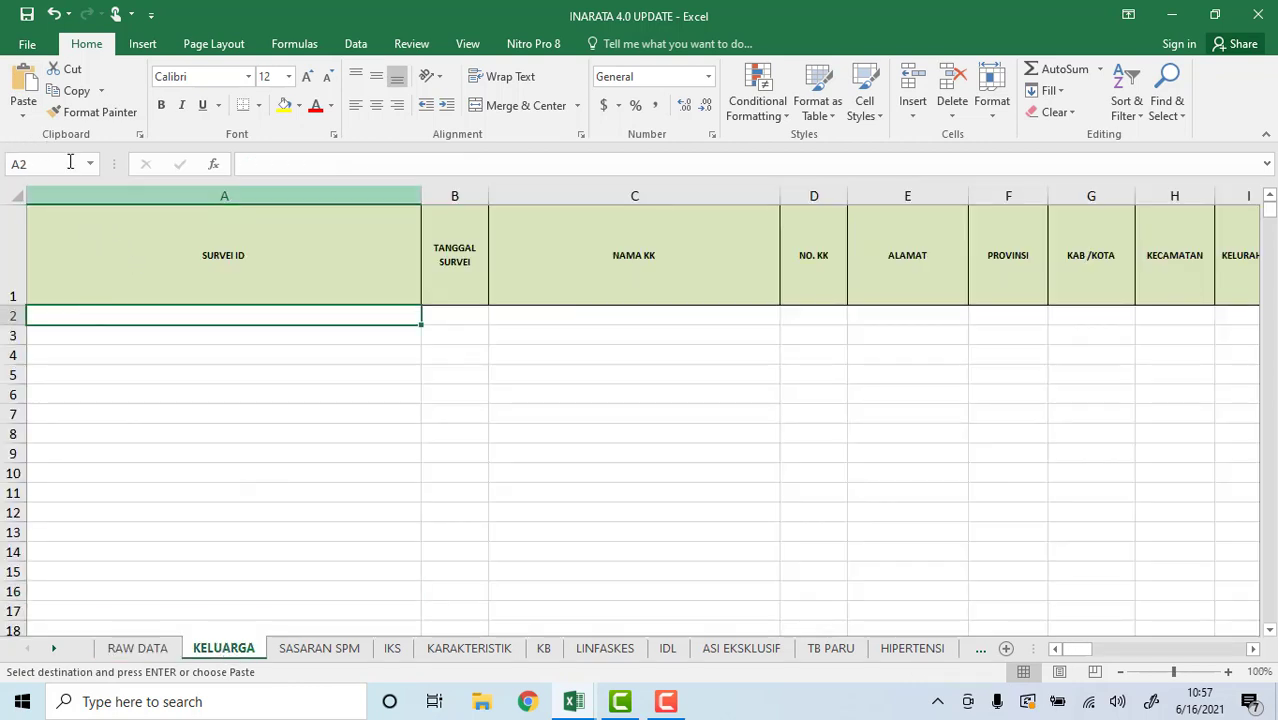
{"action": "left_click", "coordinate": [24, 80]}
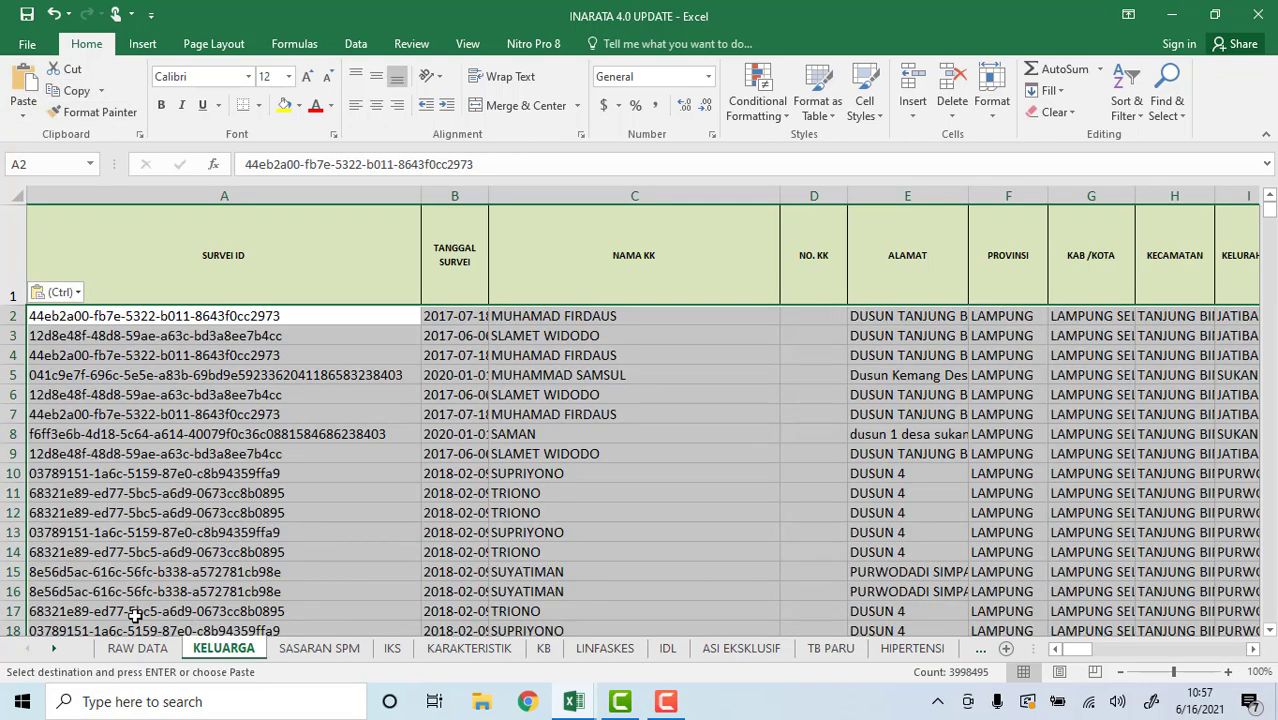
- Review the pasted records on the RAW DATA sheet, then highlight A2:C14 on the KELUARGA sheet
{"action": "left_click", "coordinate": [140, 649]}
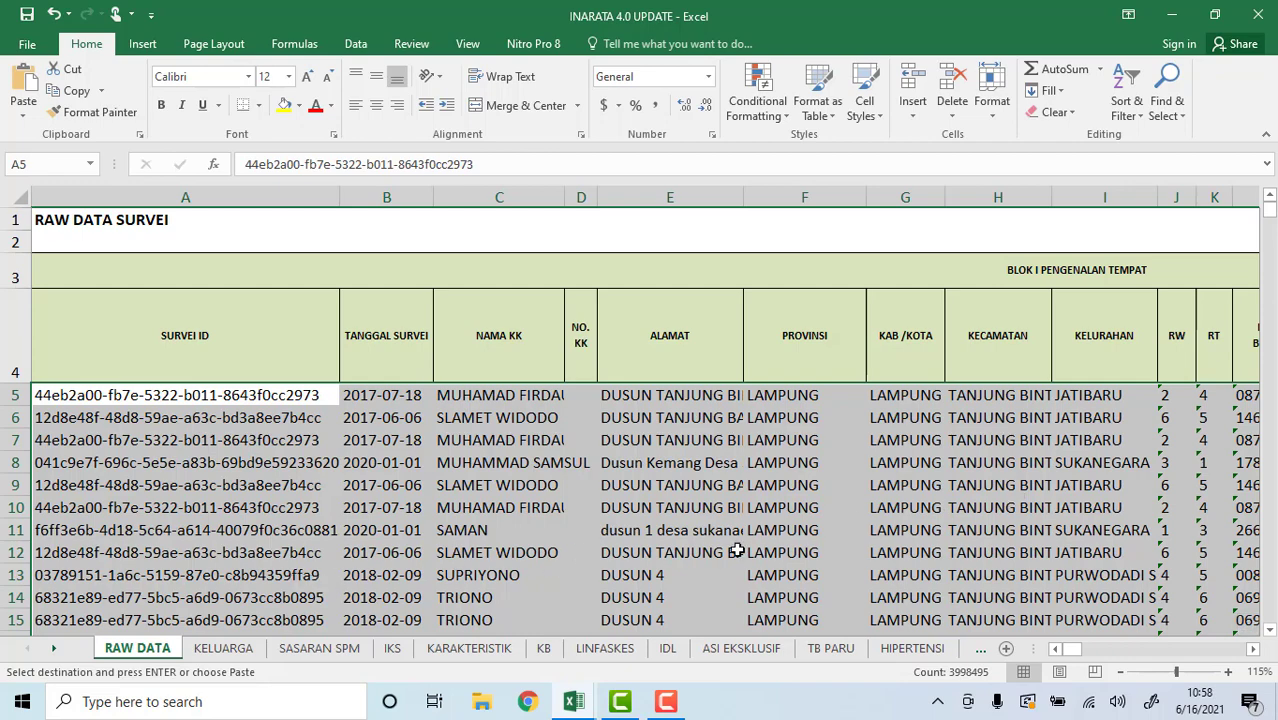
{"action": "left_click", "coordinate": [205, 650]}
{"action": "left_click", "coordinate": [412, 452]}
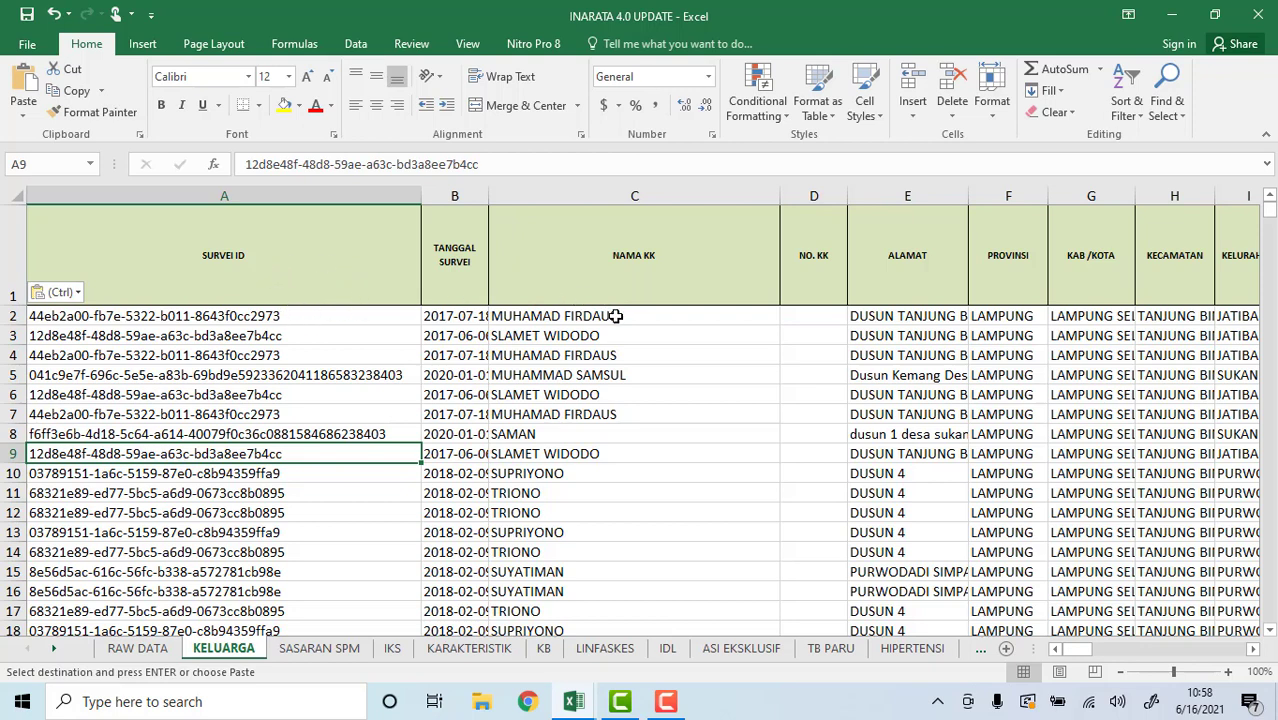
{"action": "left_click_drag", "start_coordinate": [310, 314], "coordinate": [604, 538]}
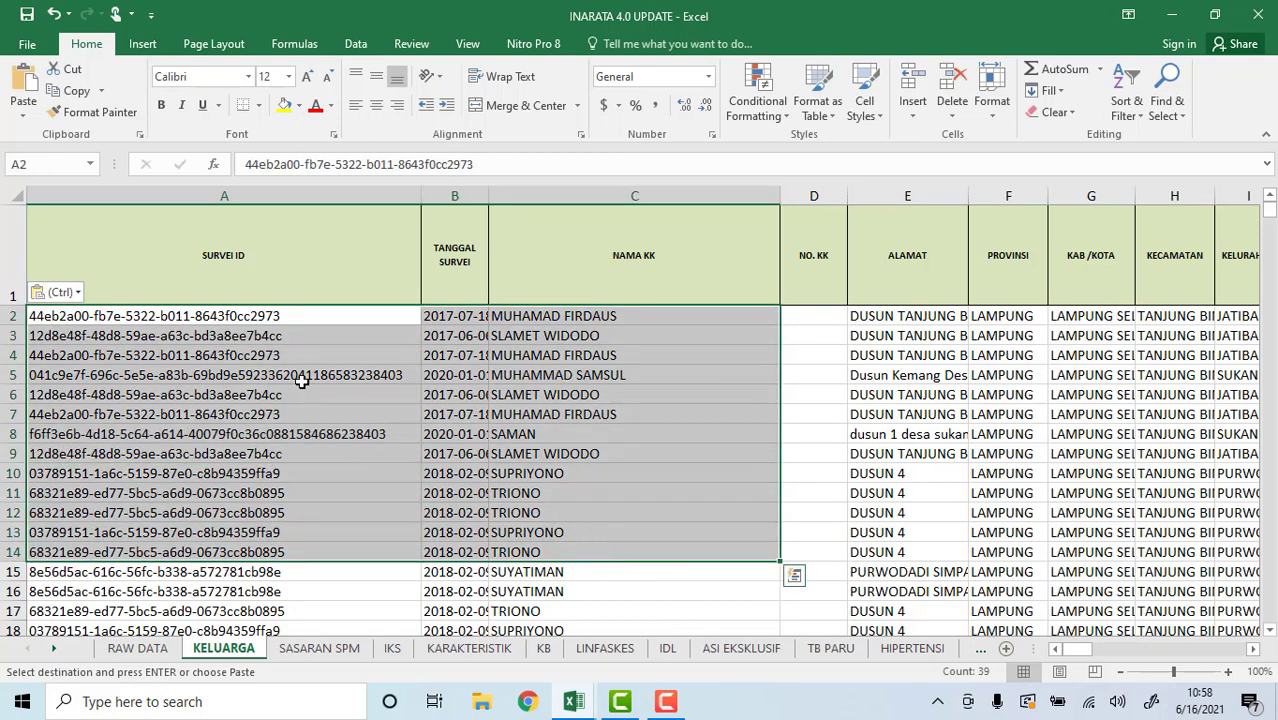
- Add filters to header row 1 of the KELUARGA sheet and filter SURVEI ID to only the second listed survey ID
{"action": "left_click", "coordinate": [13, 255]}
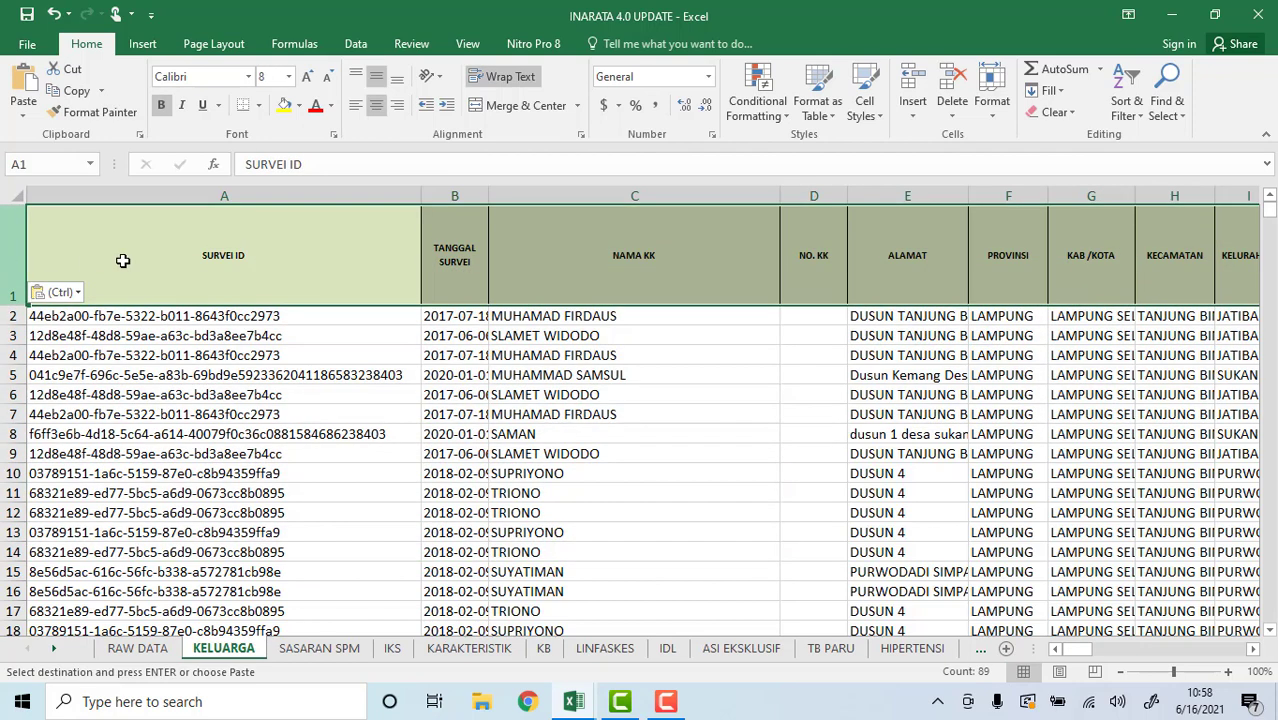
{"action": "left_click", "coordinate": [1126, 105]}
{"action": "left_click", "coordinate": [1145, 206]}
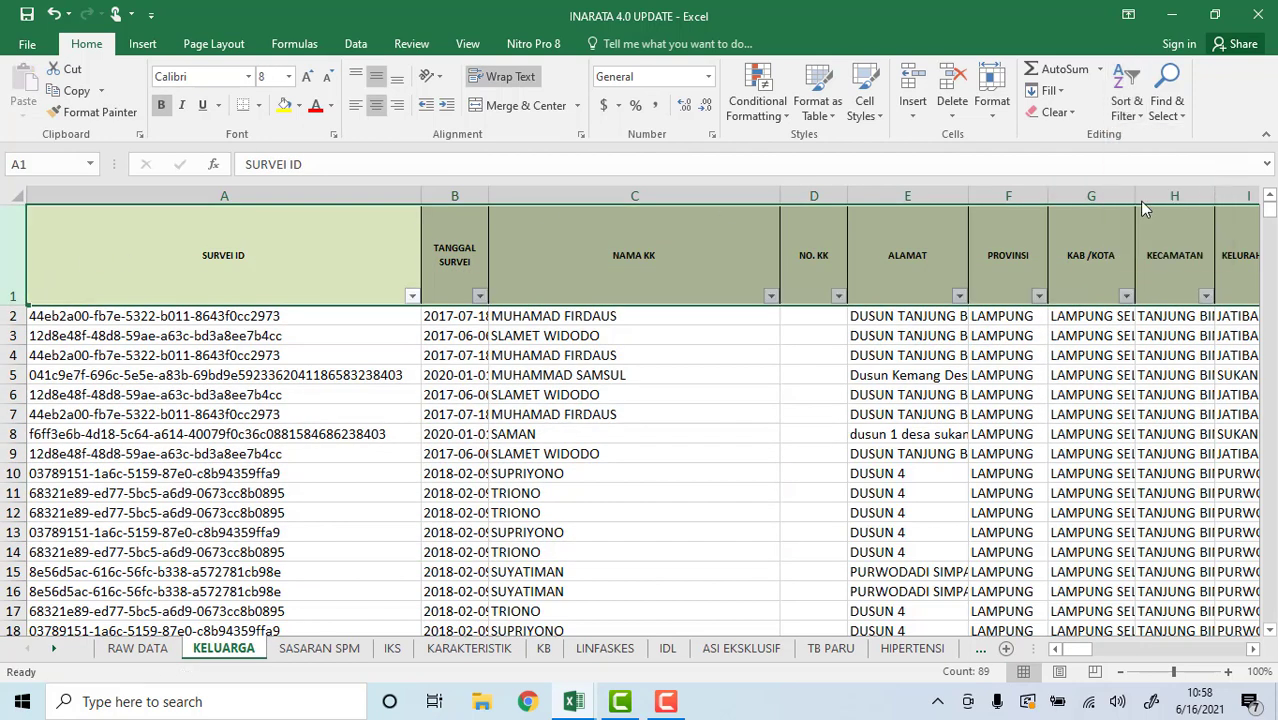
{"action": "left_click", "coordinate": [412, 296]}
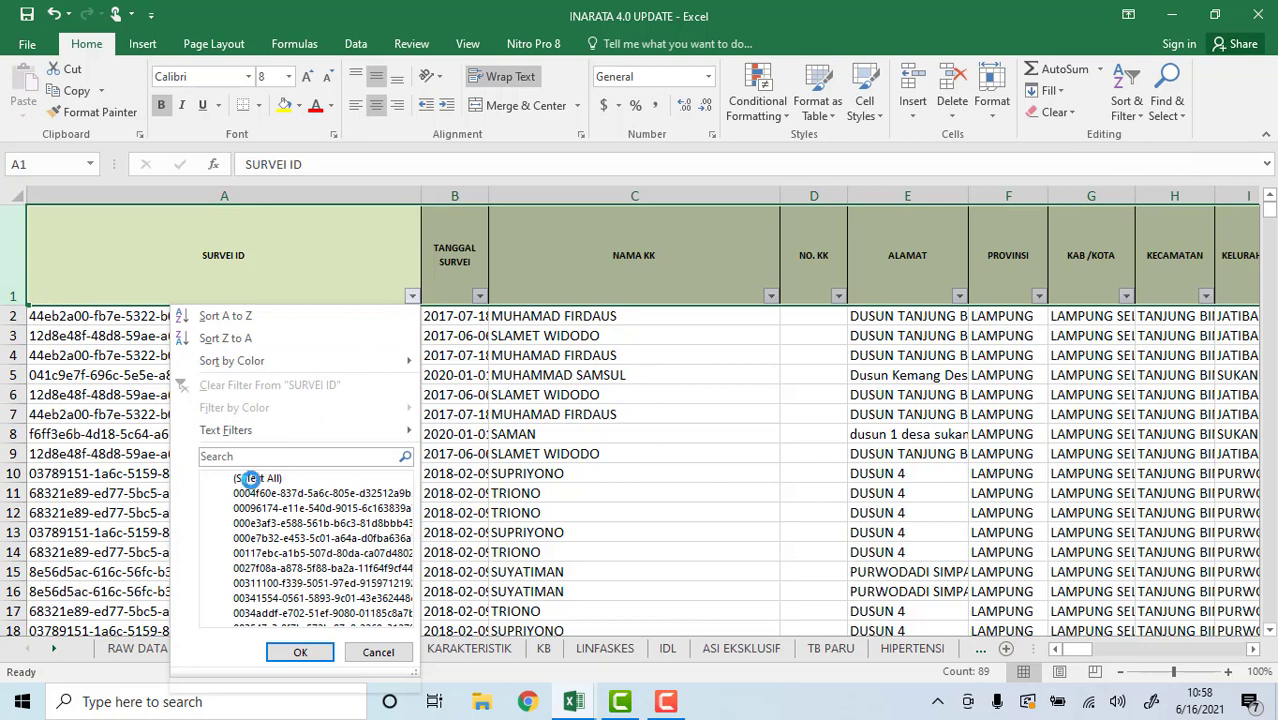
{"action": "left_click", "coordinate": [240, 480]}
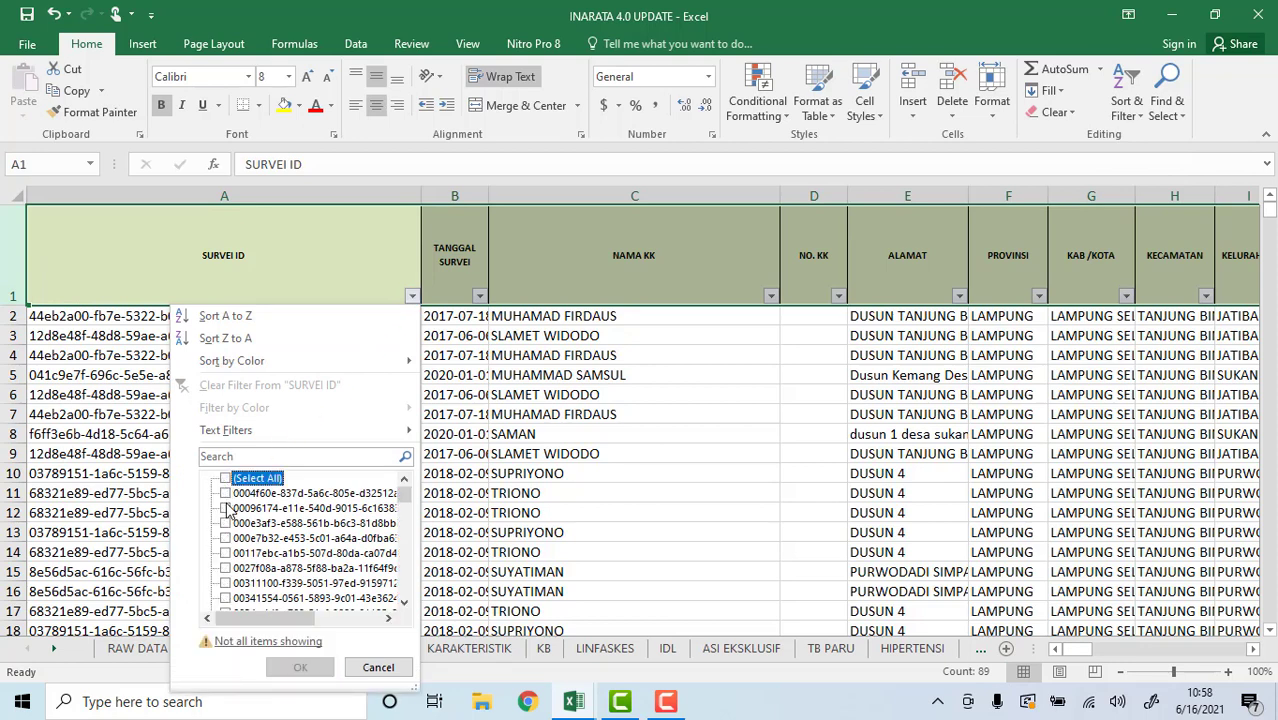
{"action": "left_click", "coordinate": [226, 508]}
{"action": "left_click", "coordinate": [300, 667]}
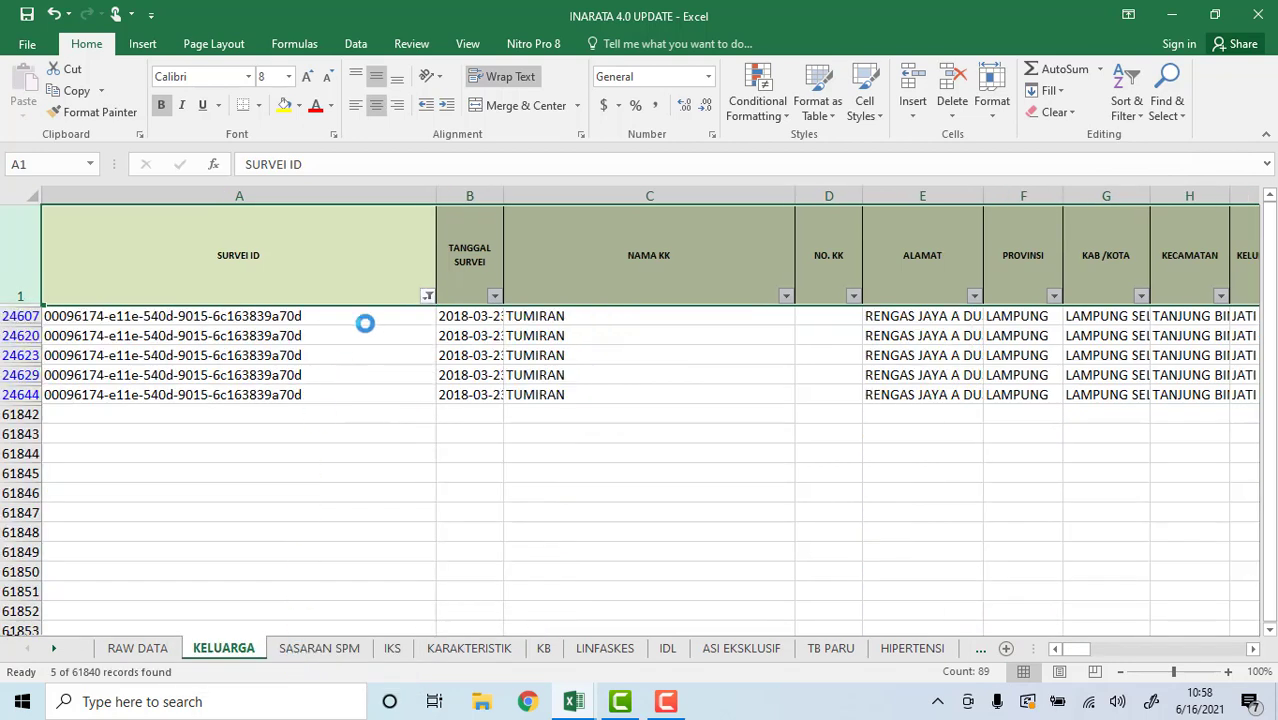
- Examine the filtered survey's rows for repeated values, highlighting columns A to C, AA to AG, and PETUGAS PERBAHARUI
{"action": "left_click_drag", "start_coordinate": [362, 317], "coordinate": [675, 390]}
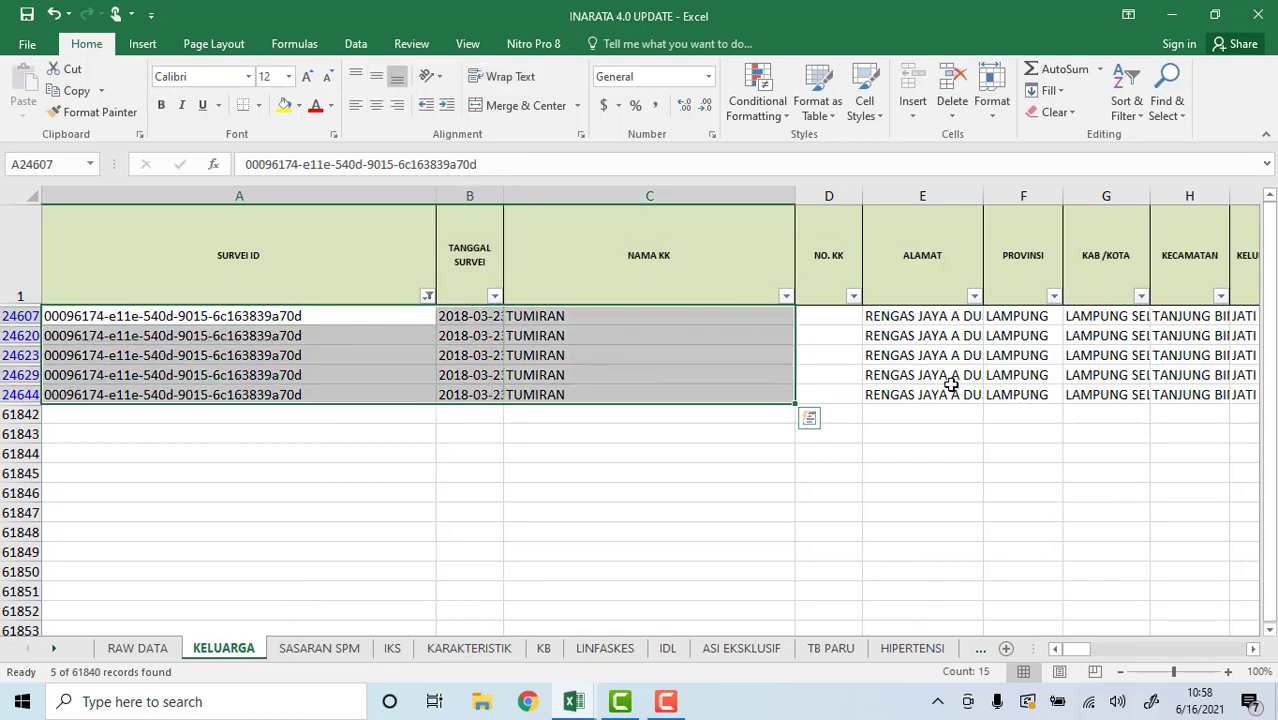
{"action": "left_click_drag", "start_coordinate": [1076, 650], "coordinate": [1112, 655]}
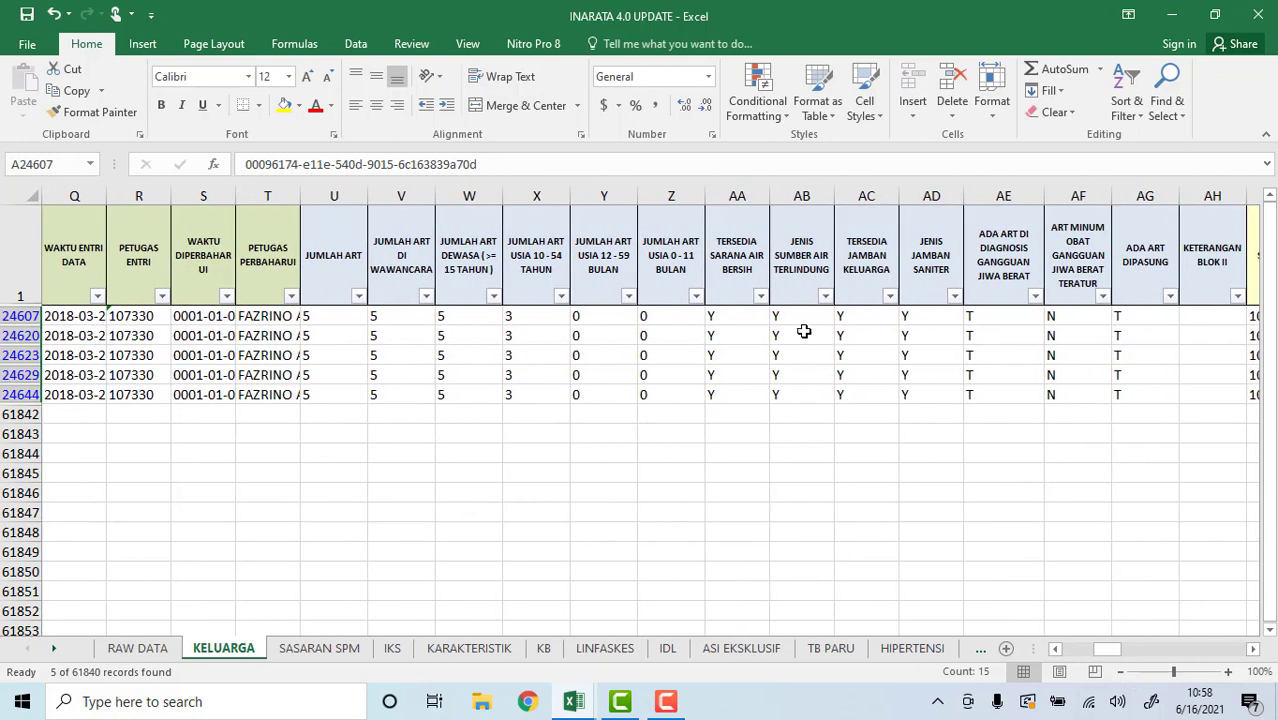
{"action": "left_click_drag", "start_coordinate": [759, 318], "coordinate": [1138, 391]}
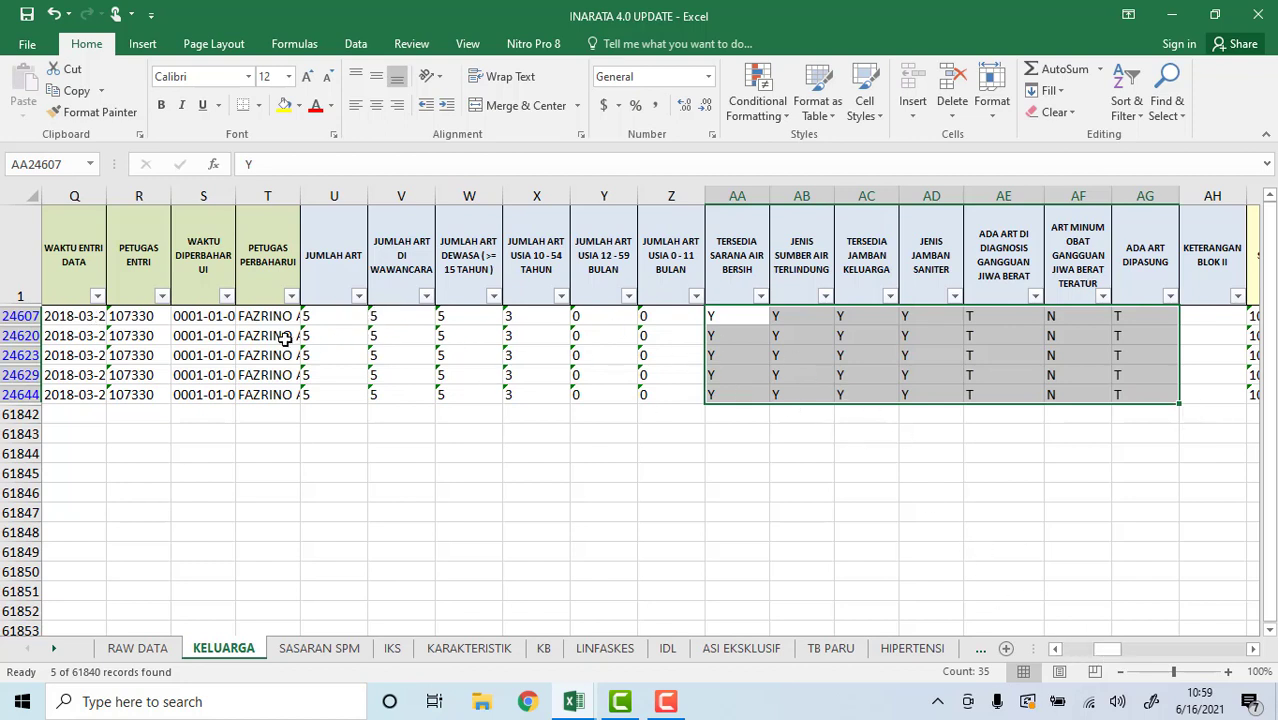
{"action": "left_click_drag", "start_coordinate": [272, 318], "coordinate": [270, 395]}
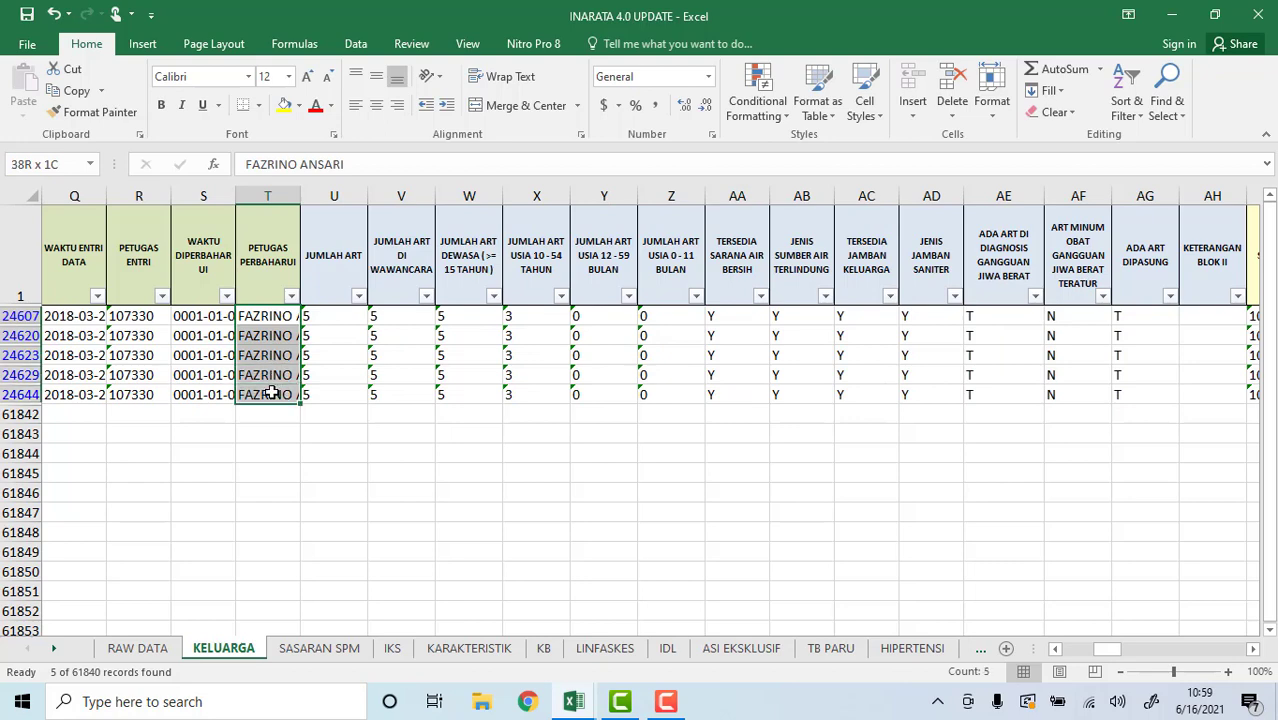
- Clear the KELUARGA sheet's survey filter by reselecting all values under SURVEI ID
{"action": "left_click", "coordinate": [271, 338]}
{"action": "left_click_drag", "start_coordinate": [271, 338], "coordinate": [270, 394]}
{"action": "left_click_drag", "start_coordinate": [1105, 648], "coordinate": [1084, 648]}
{"action": "left_click", "coordinate": [427, 296]}
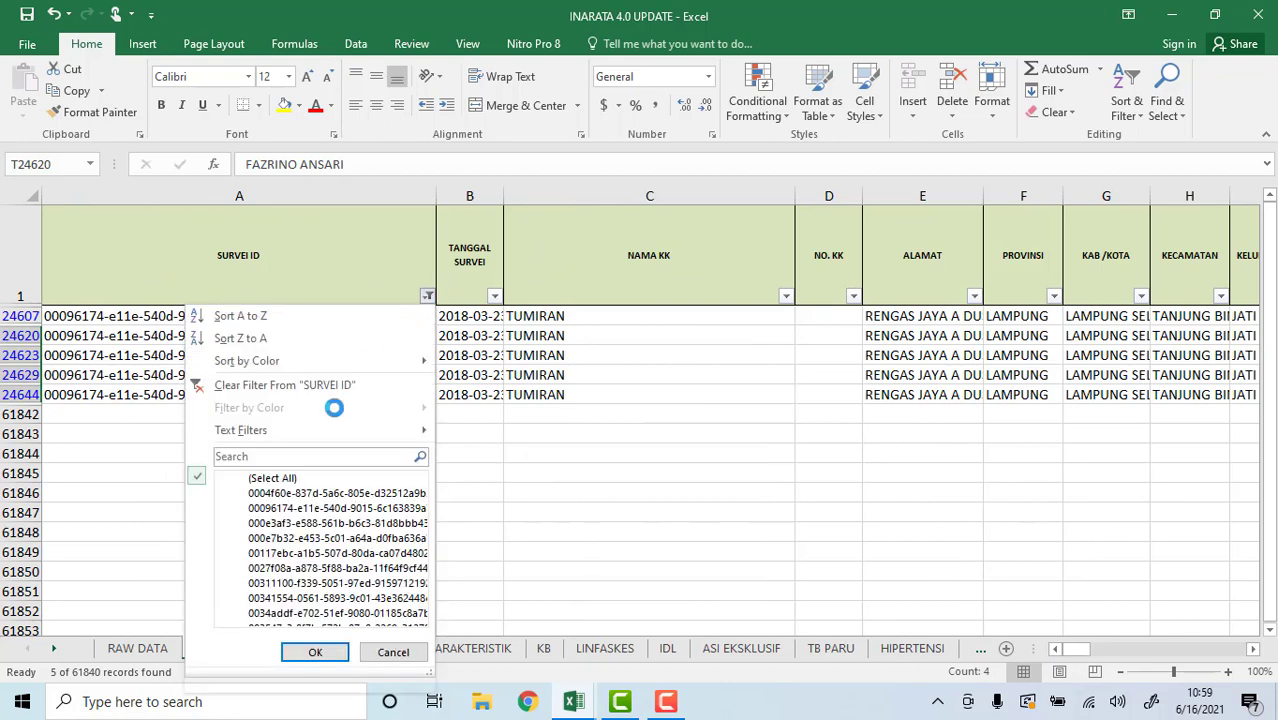
{"action": "left_click", "coordinate": [245, 479]}
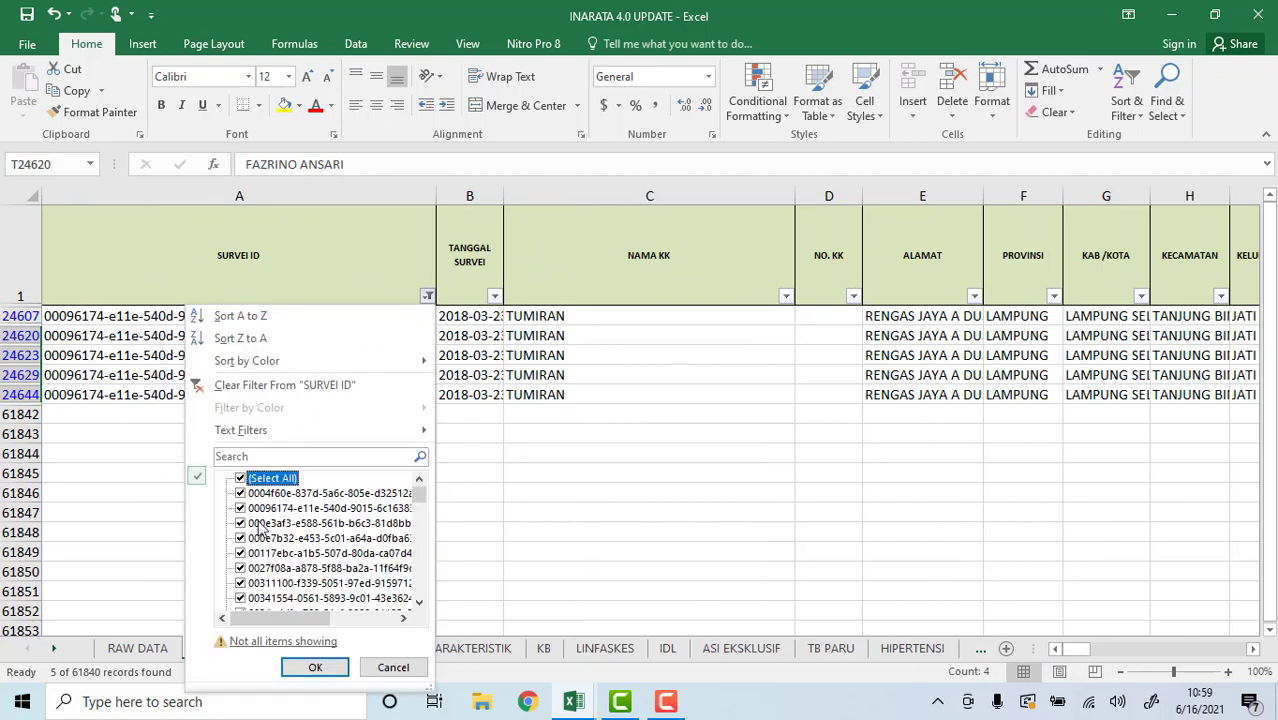
{"action": "left_click", "coordinate": [314, 667]}
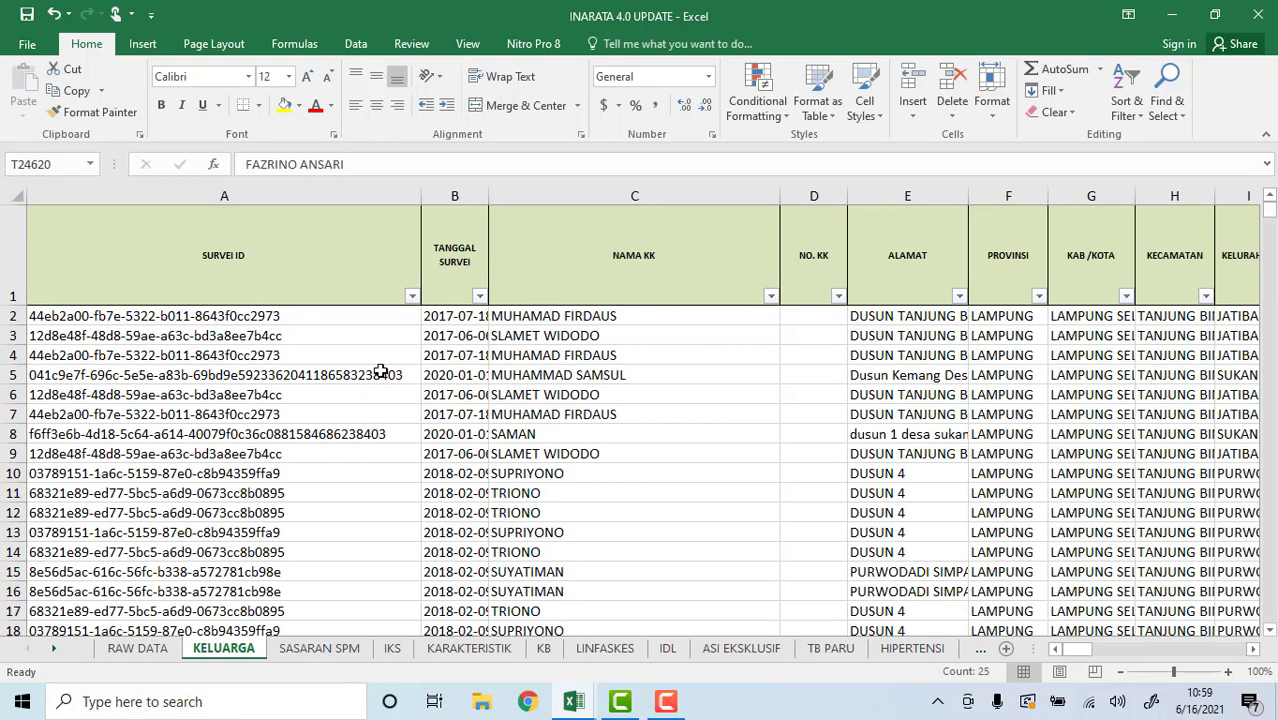
- Turn off the filters on header row 1 of the KELUARGA sheet
{"action": "left_click", "coordinate": [9, 251]}
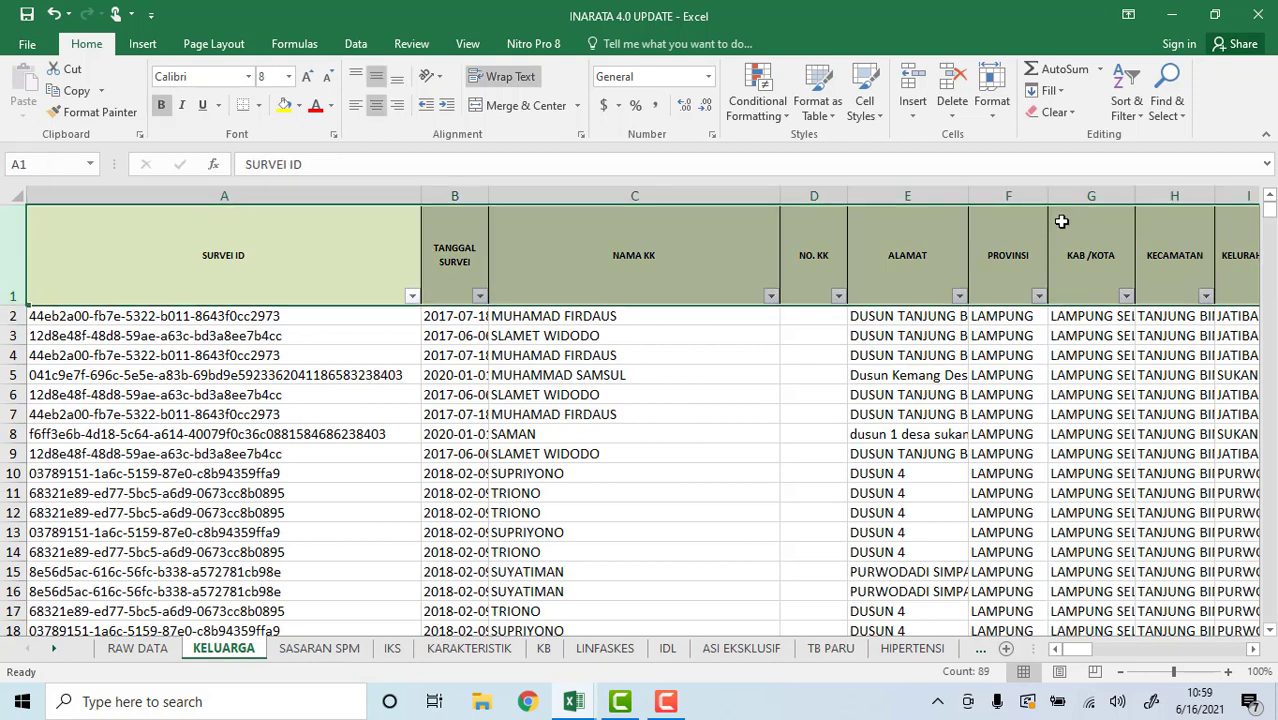
{"action": "left_click", "coordinate": [1126, 106]}
{"action": "left_click", "coordinate": [1143, 207]}
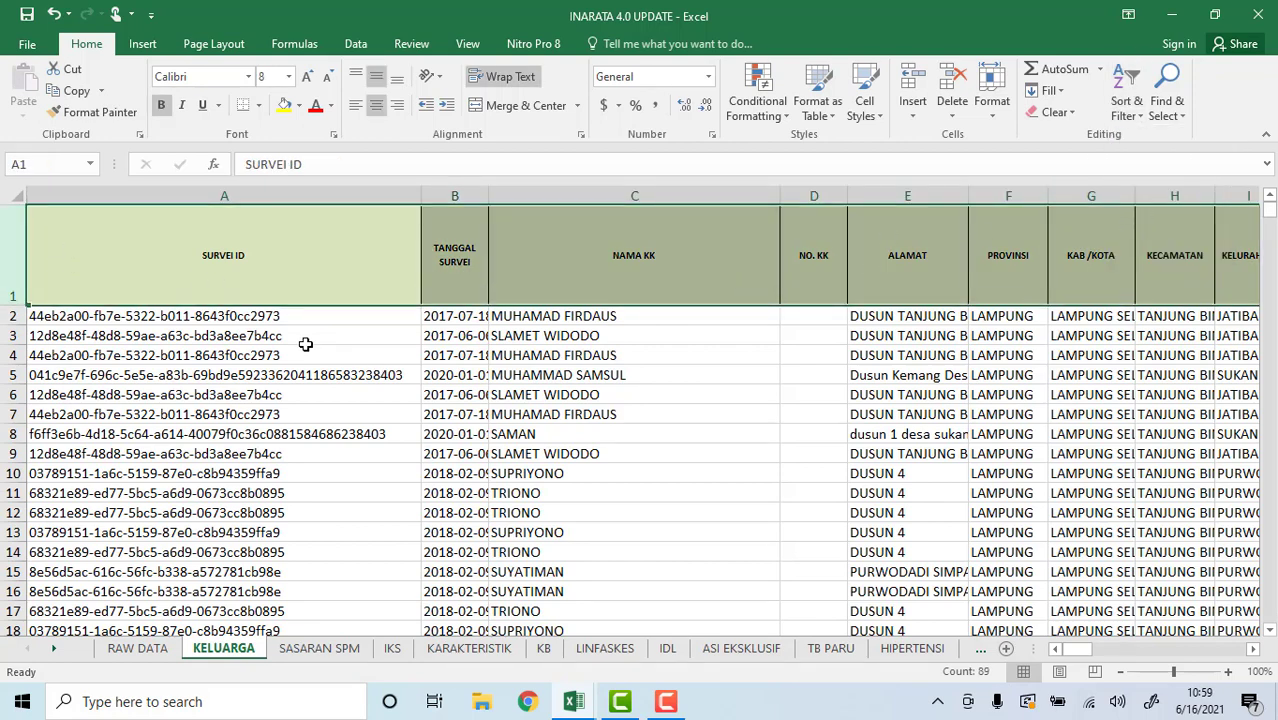
- Remove duplicate records from the KELUARGA sheet, comparing only the SURVEI ID column and treating the first row as headers
{"action": "left_click", "coordinate": [334, 362]}
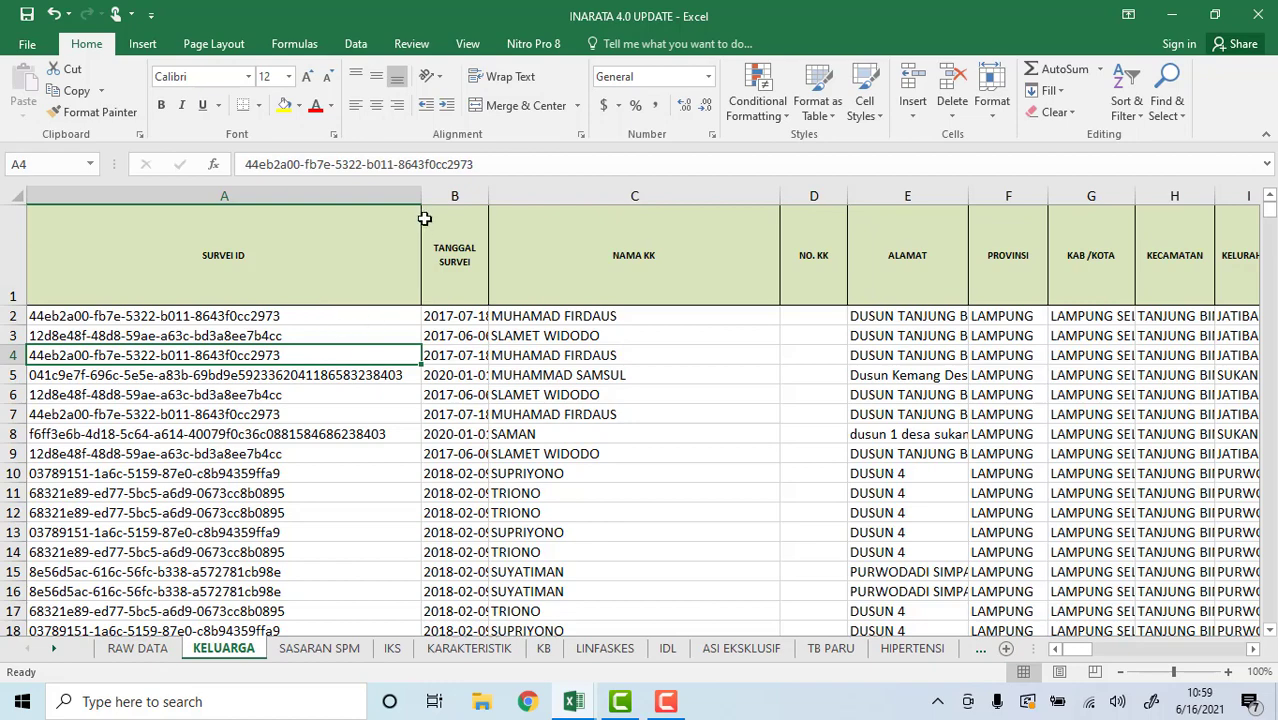
{"action": "left_click", "coordinate": [355, 45]}
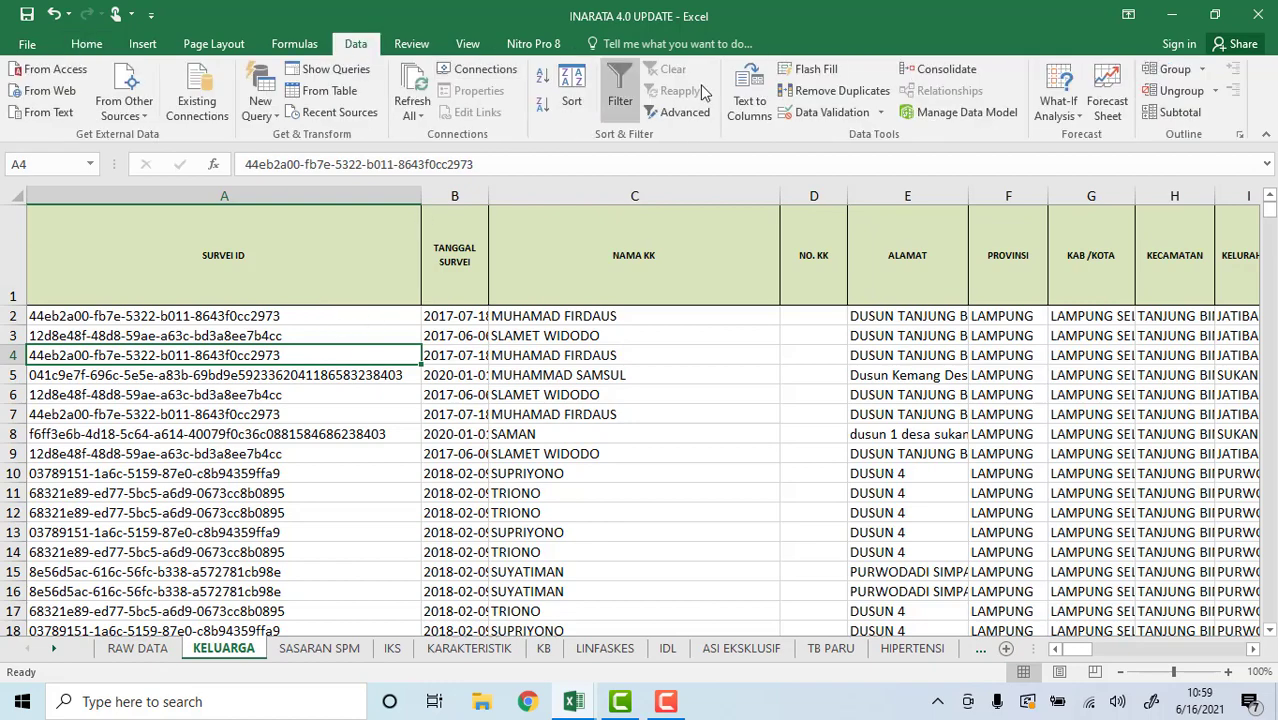
{"action": "left_click", "coordinate": [828, 92]}
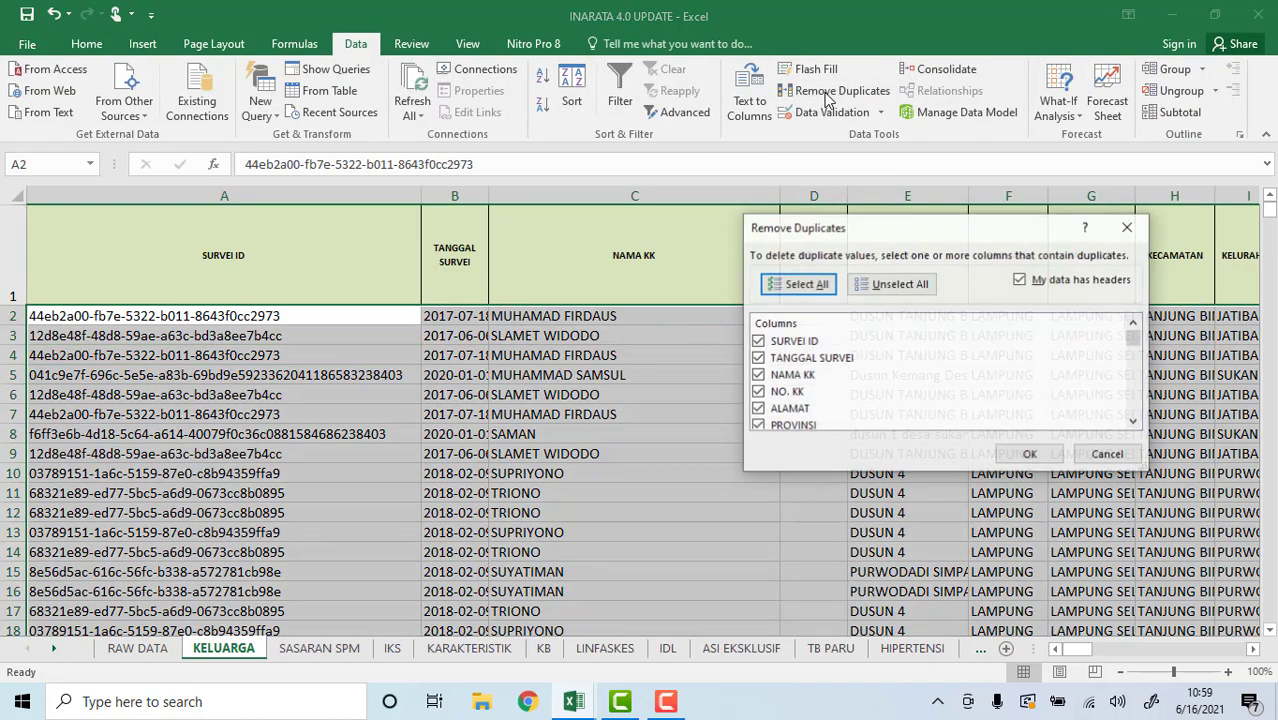
{"action": "left_click", "coordinate": [913, 288]}
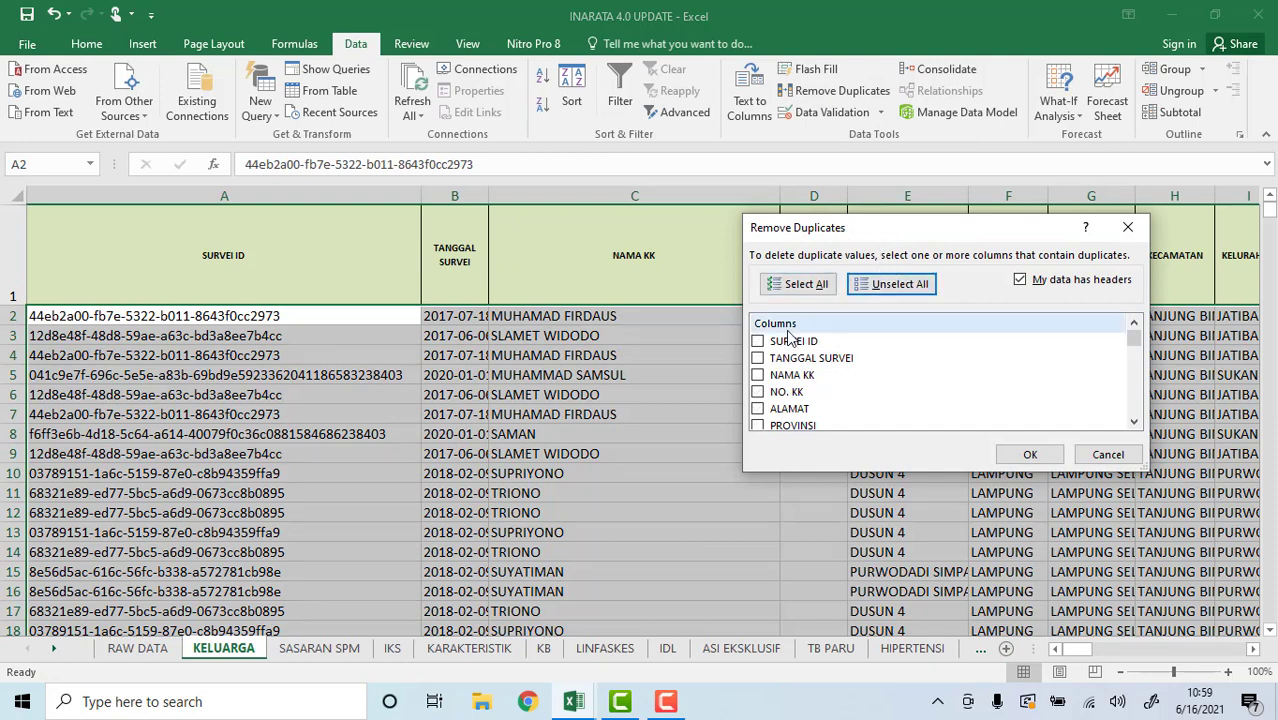
{"action": "left_click", "coordinate": [759, 342]}
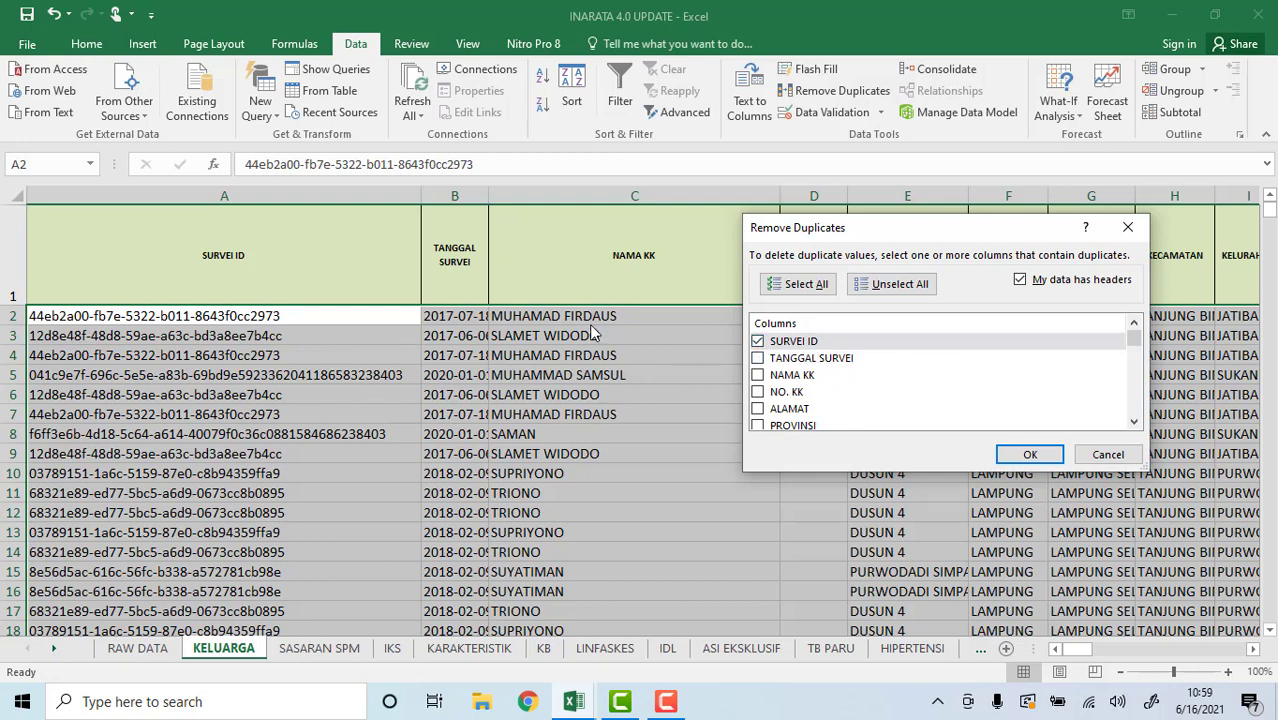
{"action": "left_click_drag", "start_coordinate": [849, 233], "coordinate": [887, 181]}
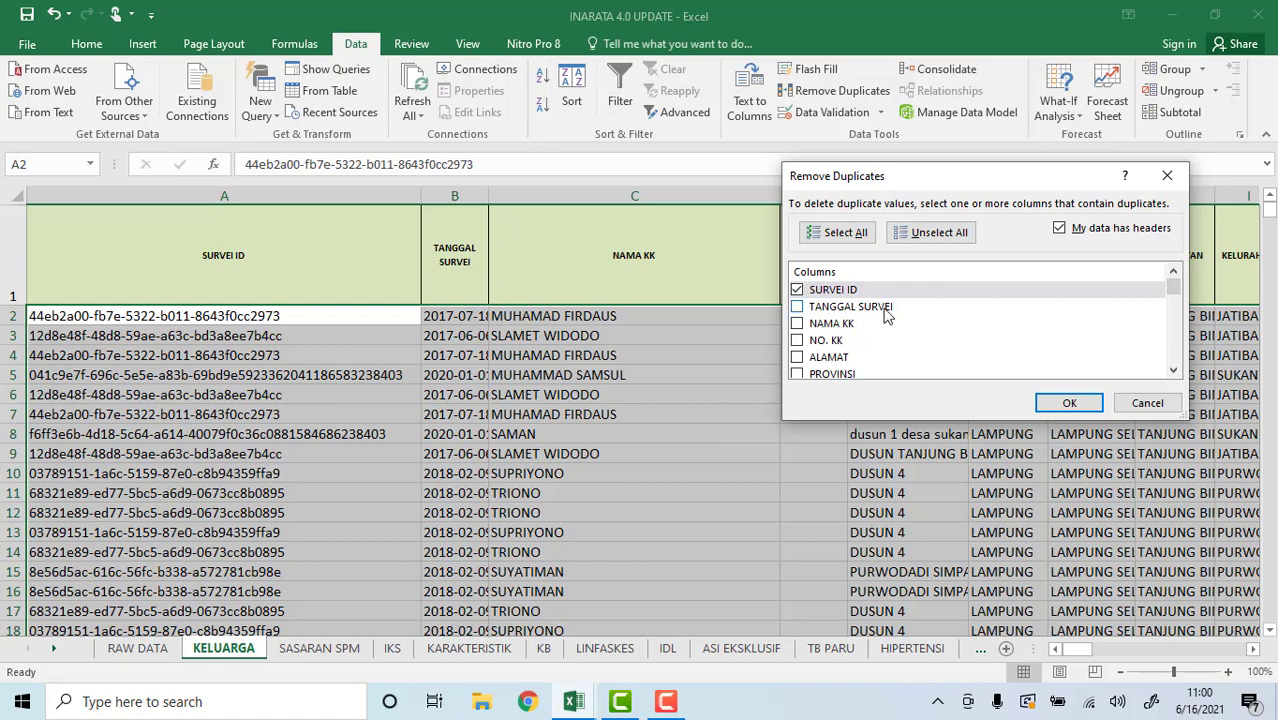
{"action": "left_click", "coordinate": [1069, 403]}
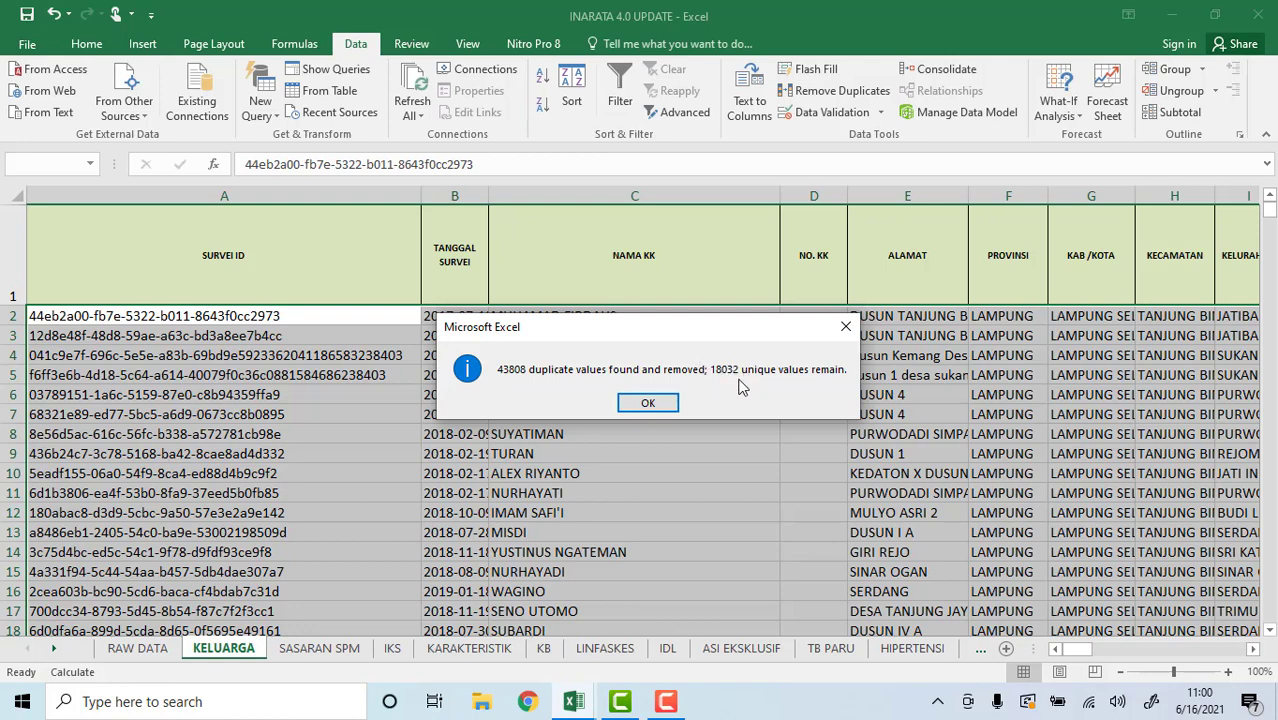
{"action": "left_click", "coordinate": [648, 403]}
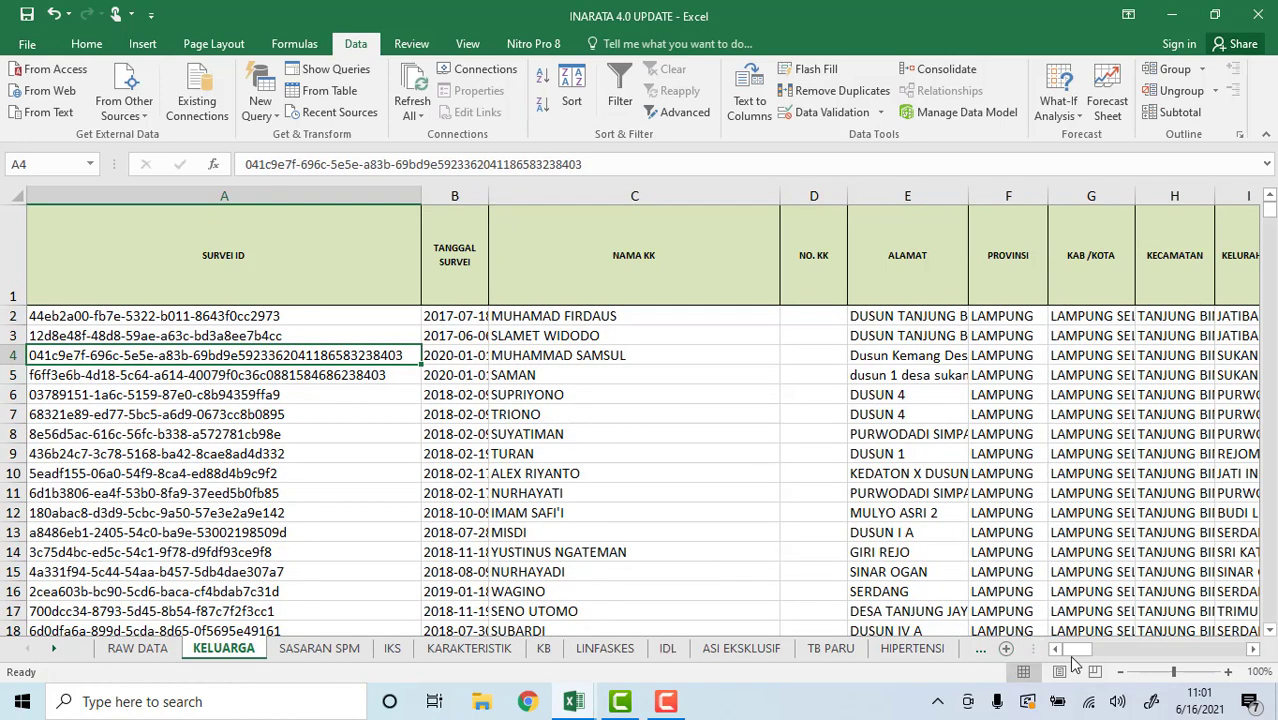
- Examine the individual-member columns of the KELUARGA sheet up to KETERANGAN BLOK V, checking the headers from PEMANTAUAN PERTUMBUHAN BALITA back to KETERANGAN KB
{"action": "left_click_drag", "start_coordinate": [1070, 651], "coordinate": [1200, 652]}
{"action": "left_click_drag", "start_coordinate": [270, 282], "coordinate": [905, 298]}
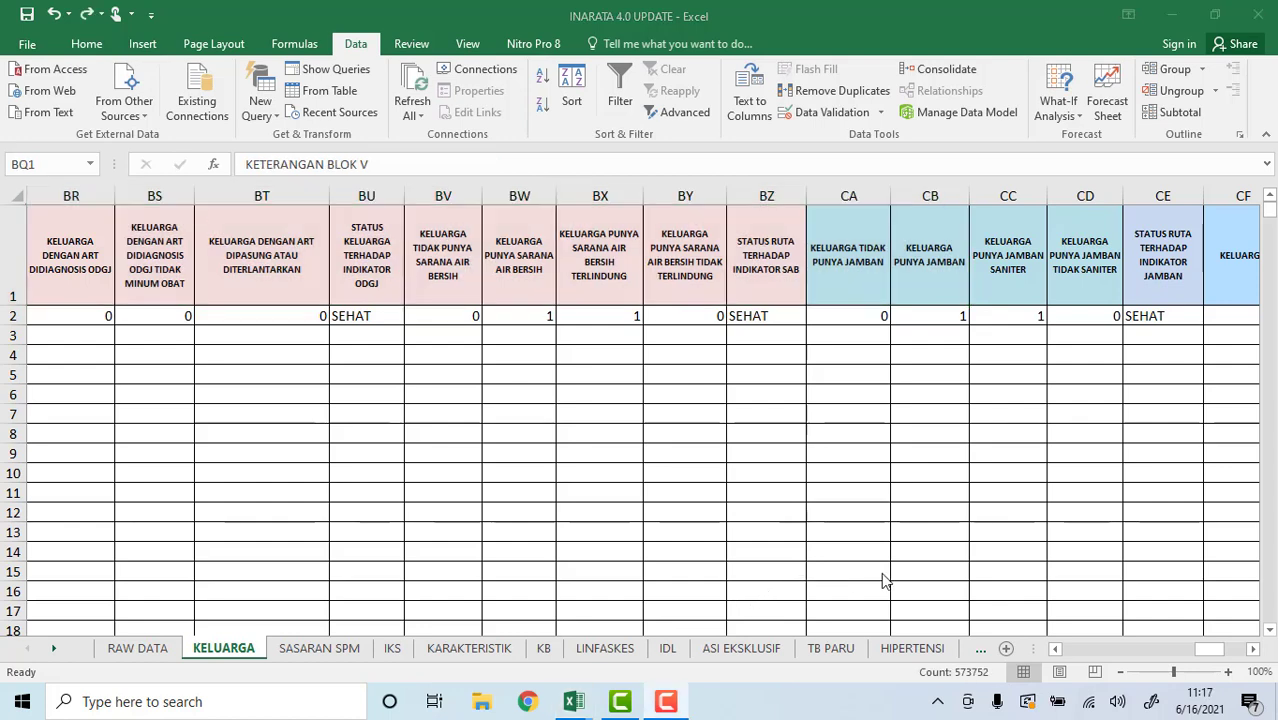
{"action": "left_click", "coordinate": [1204, 652]}
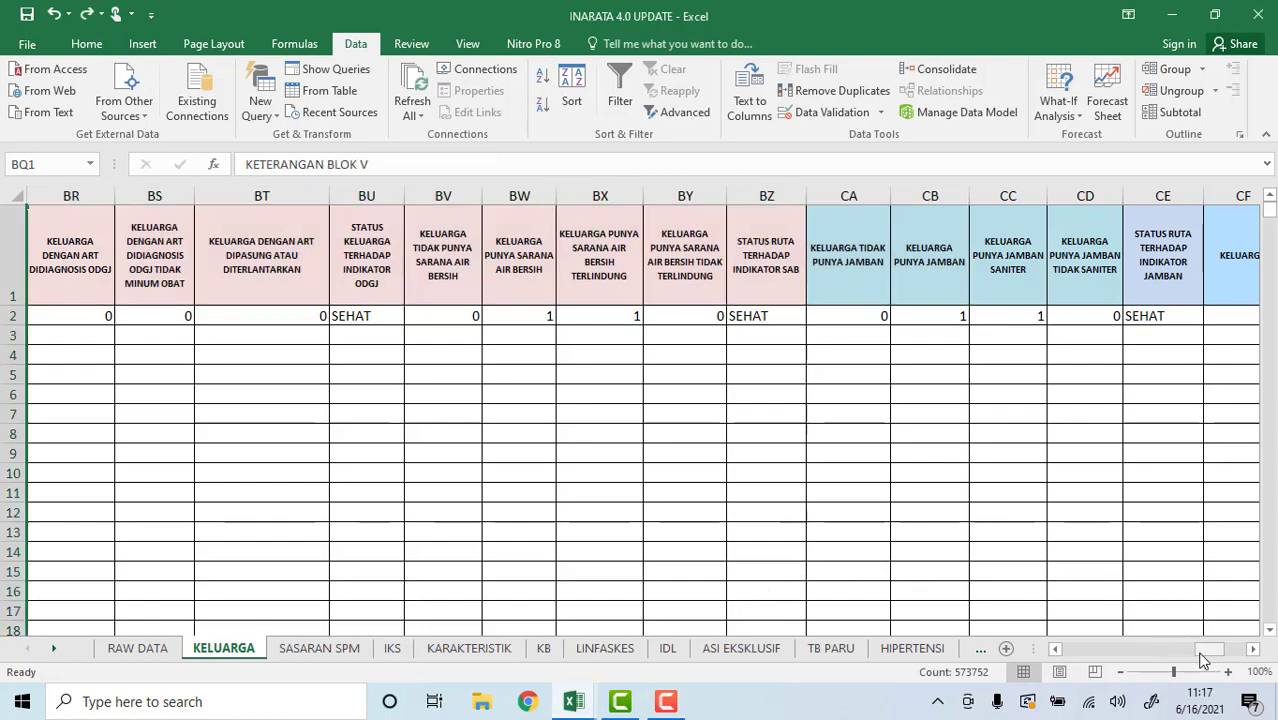
{"action": "left_click", "coordinate": [1160, 652]}
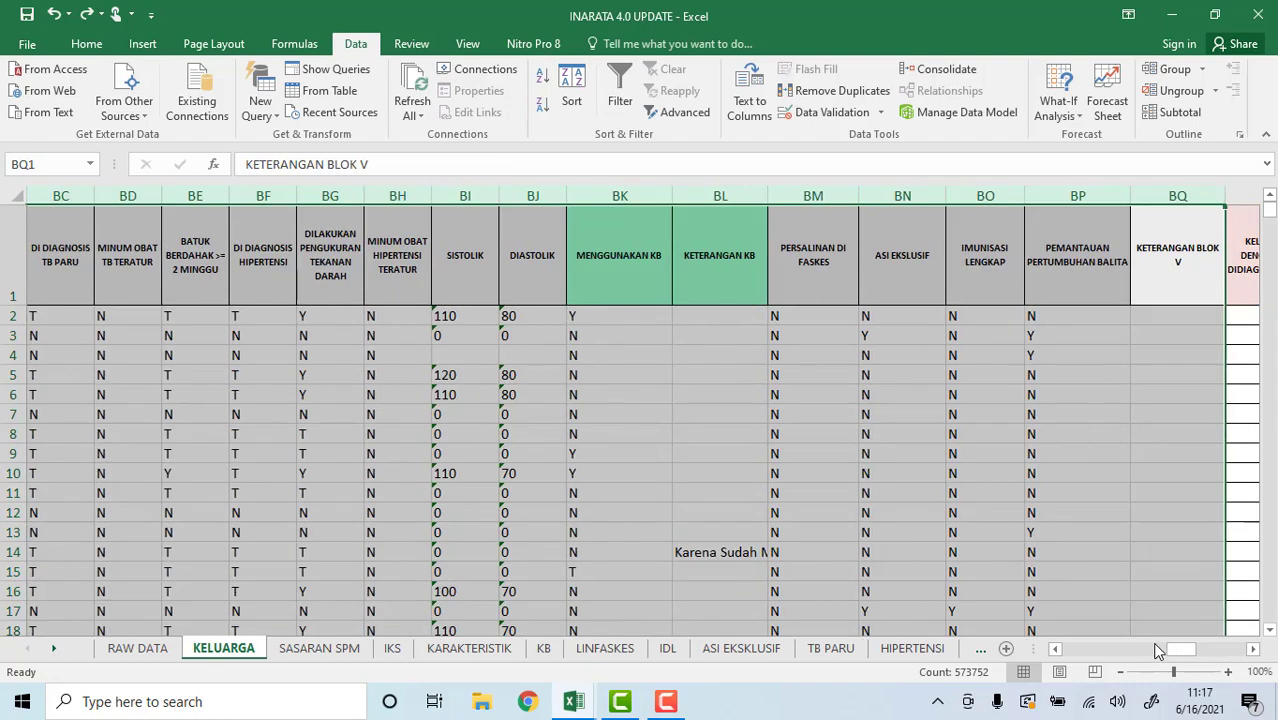
{"action": "left_click", "coordinate": [1155, 368]}
{"action": "left_click", "coordinate": [1100, 262]}
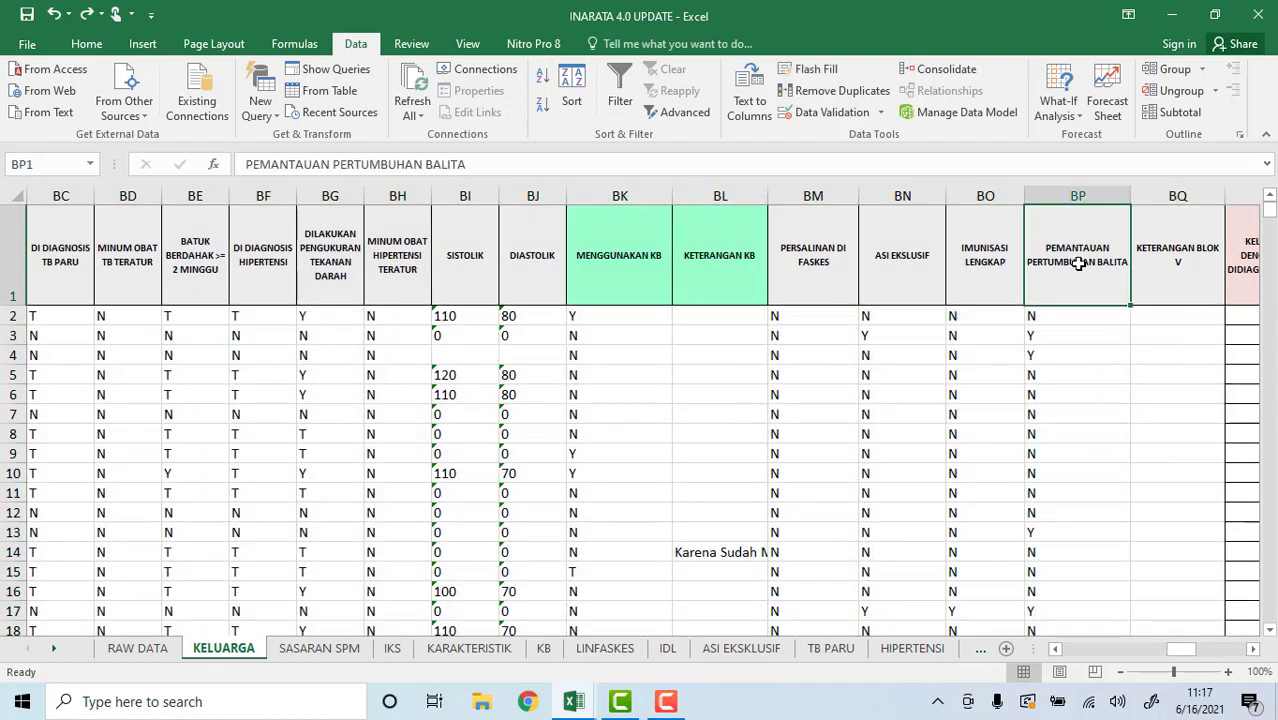
{"action": "left_click", "coordinate": [987, 283]}
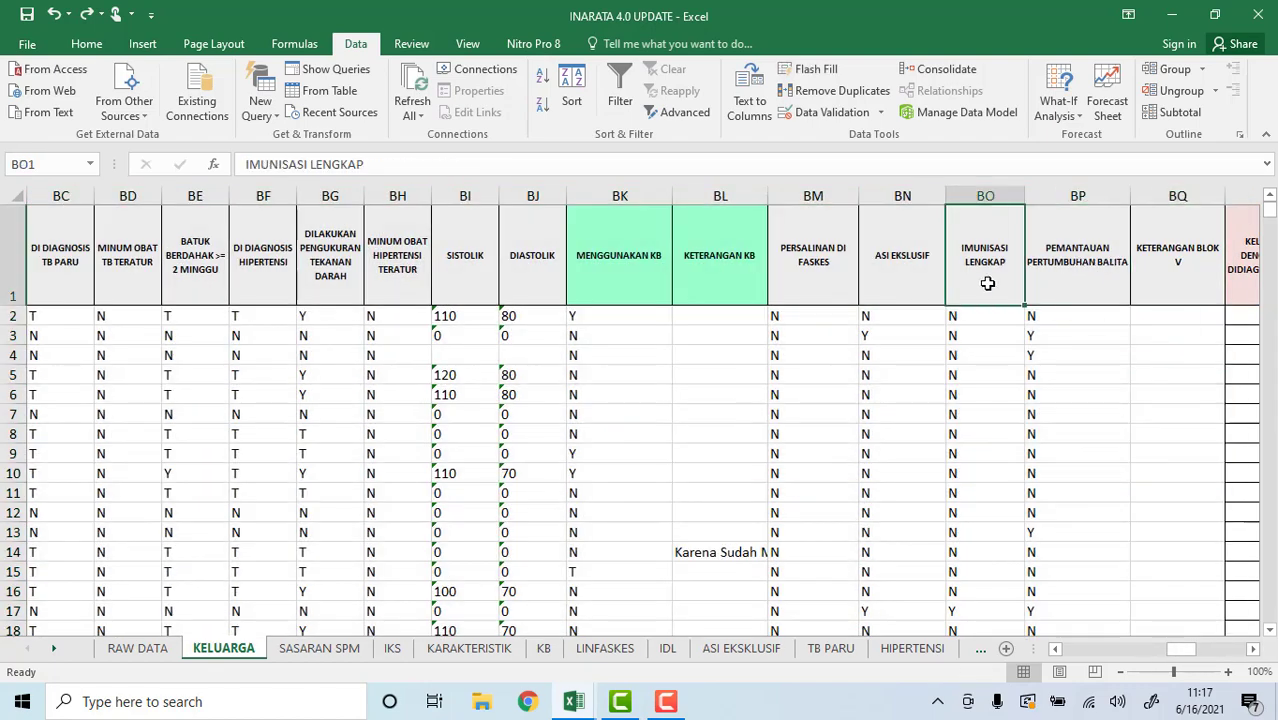
{"action": "left_click", "coordinate": [901, 277]}
{"action": "left_click", "coordinate": [822, 274]}
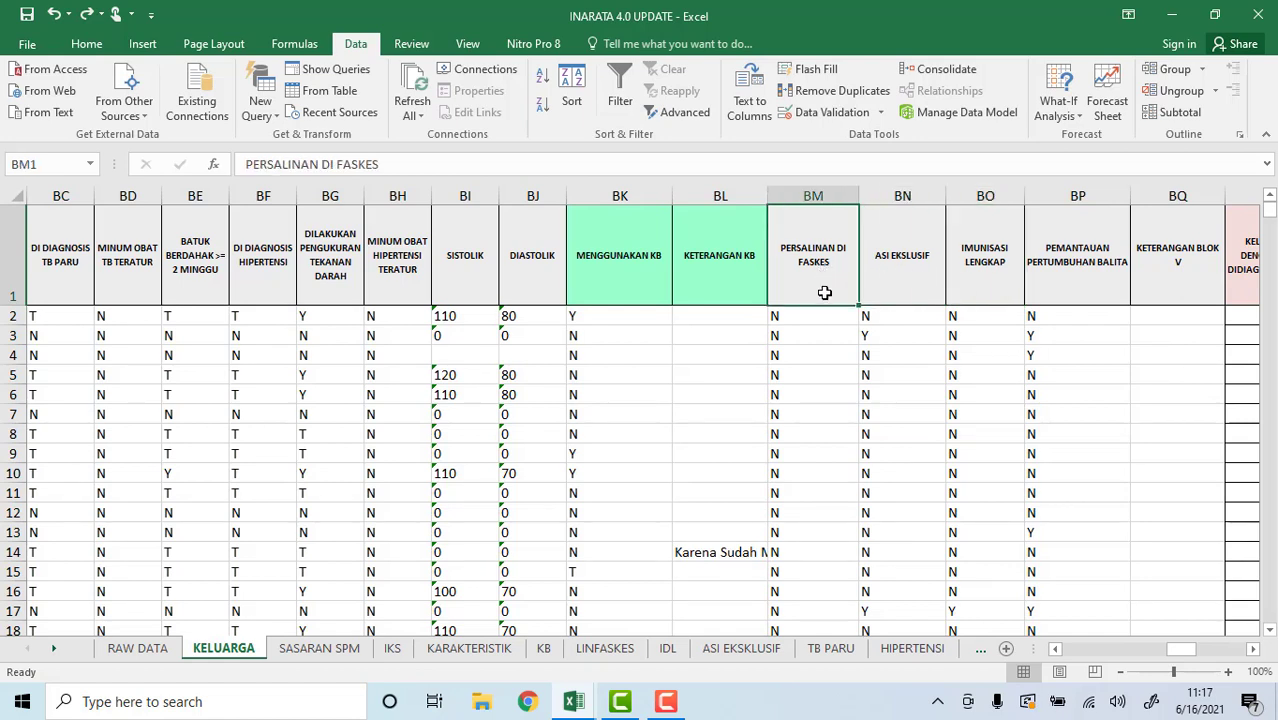
{"action": "left_click", "coordinate": [738, 277]}
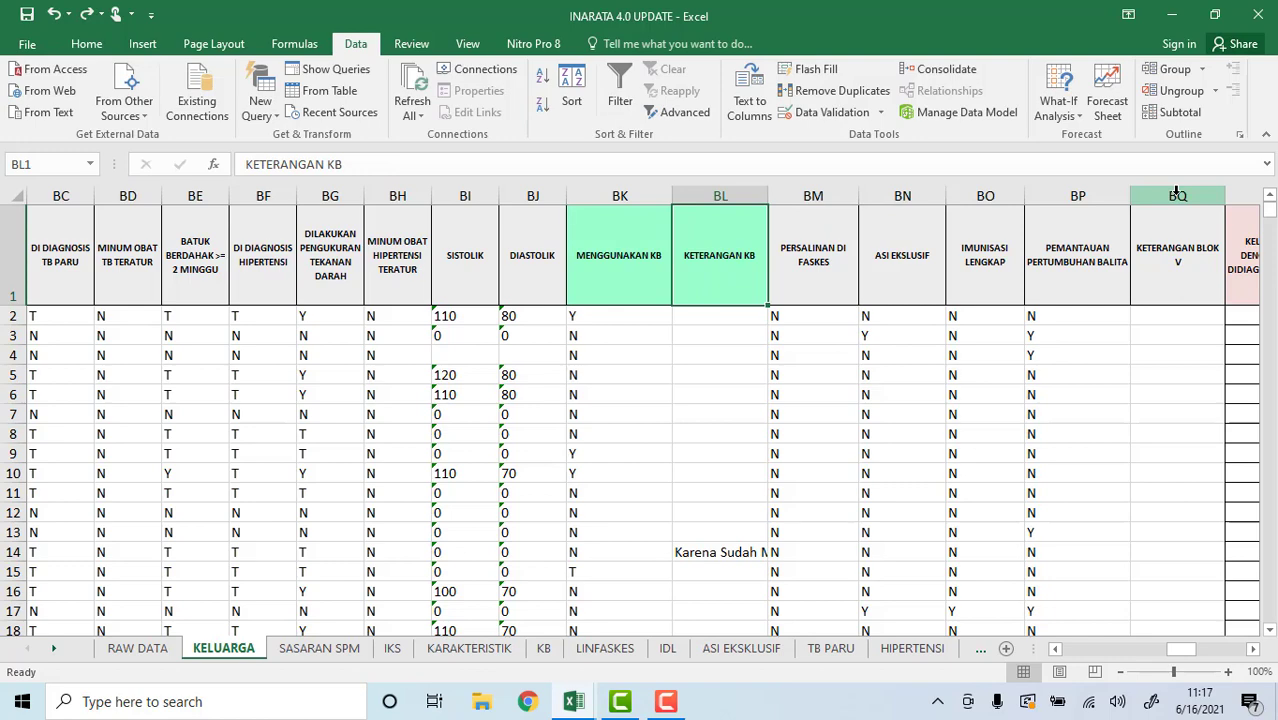
- Delete columns AI to BQ, SURVEYOR through KETERANGAN BLOK V, from the KELUARGA sheet
{"action": "left_click_drag", "start_coordinate": [1176, 193], "coordinate": [471, 200]}
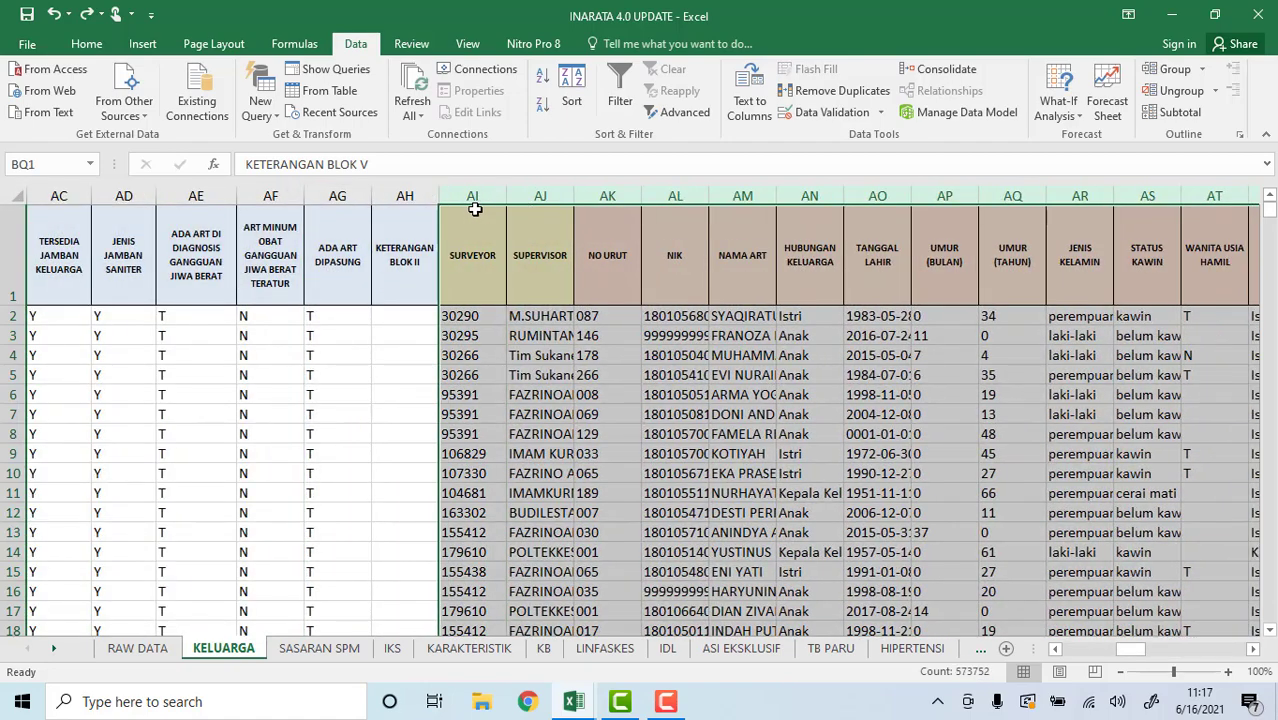
{"action": "right_click", "coordinate": [469, 191]}
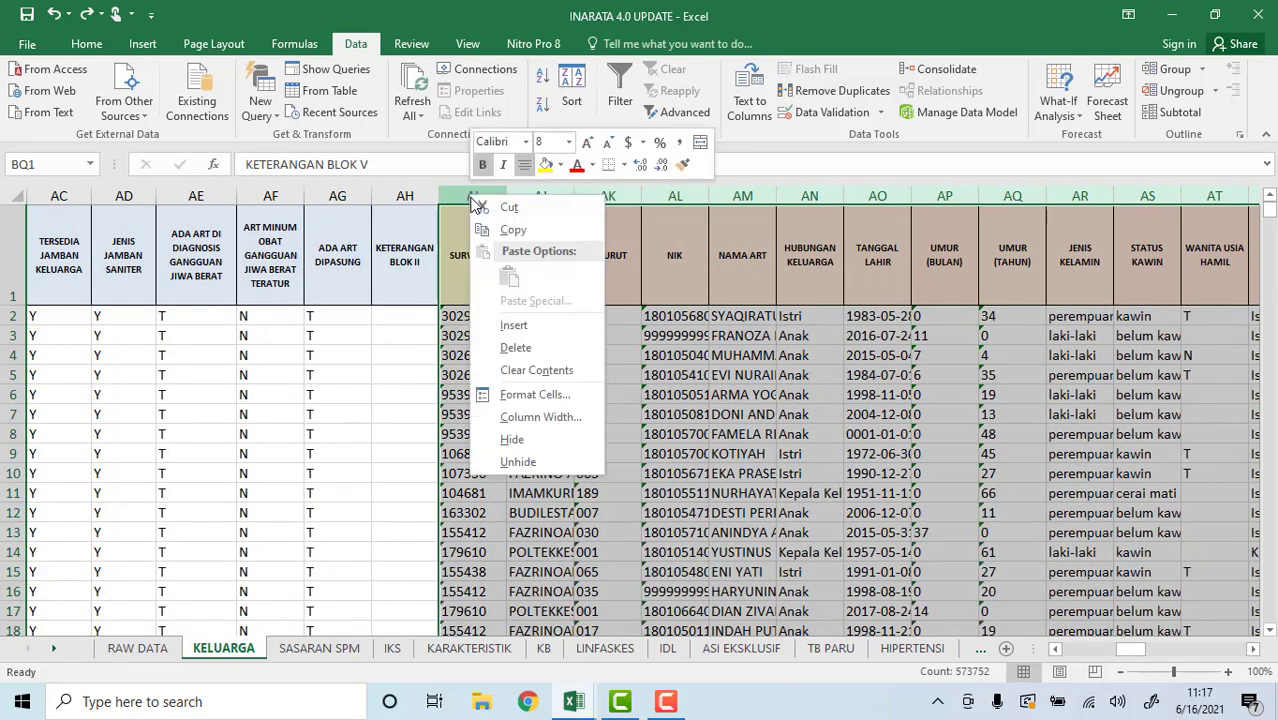
{"action": "left_click", "coordinate": [529, 339]}
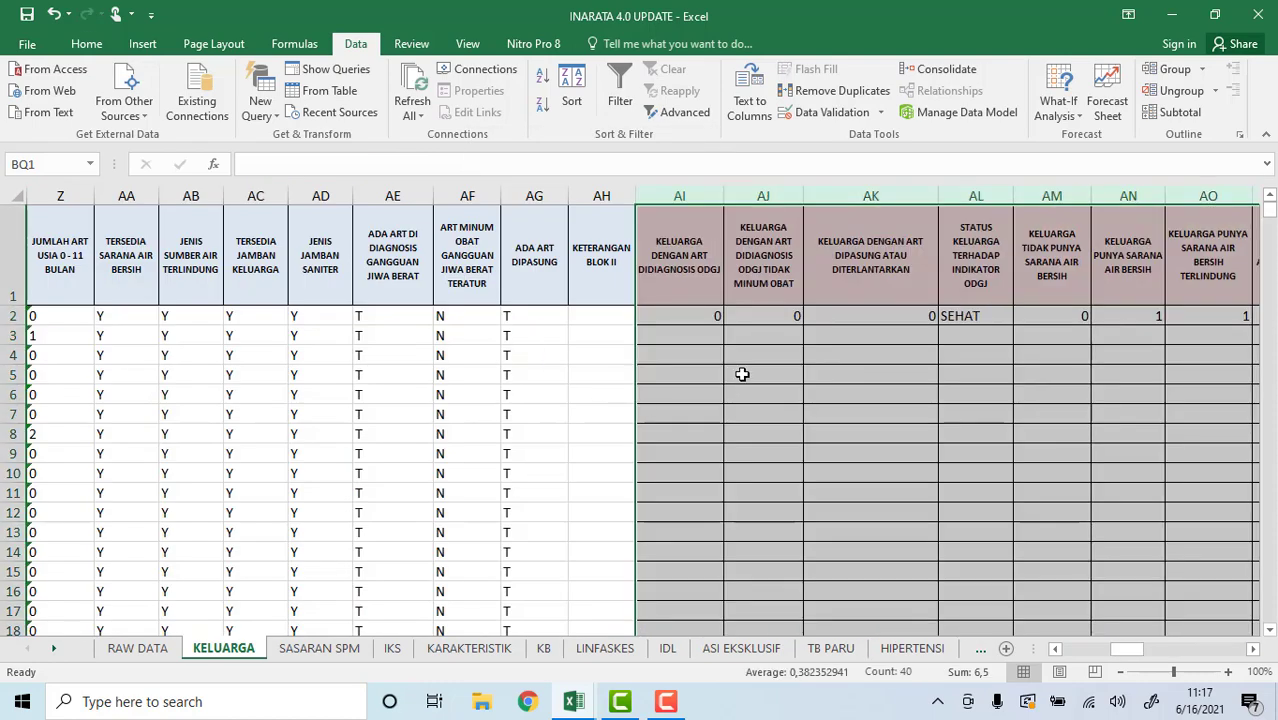
{"action": "left_click", "coordinate": [671, 347]}
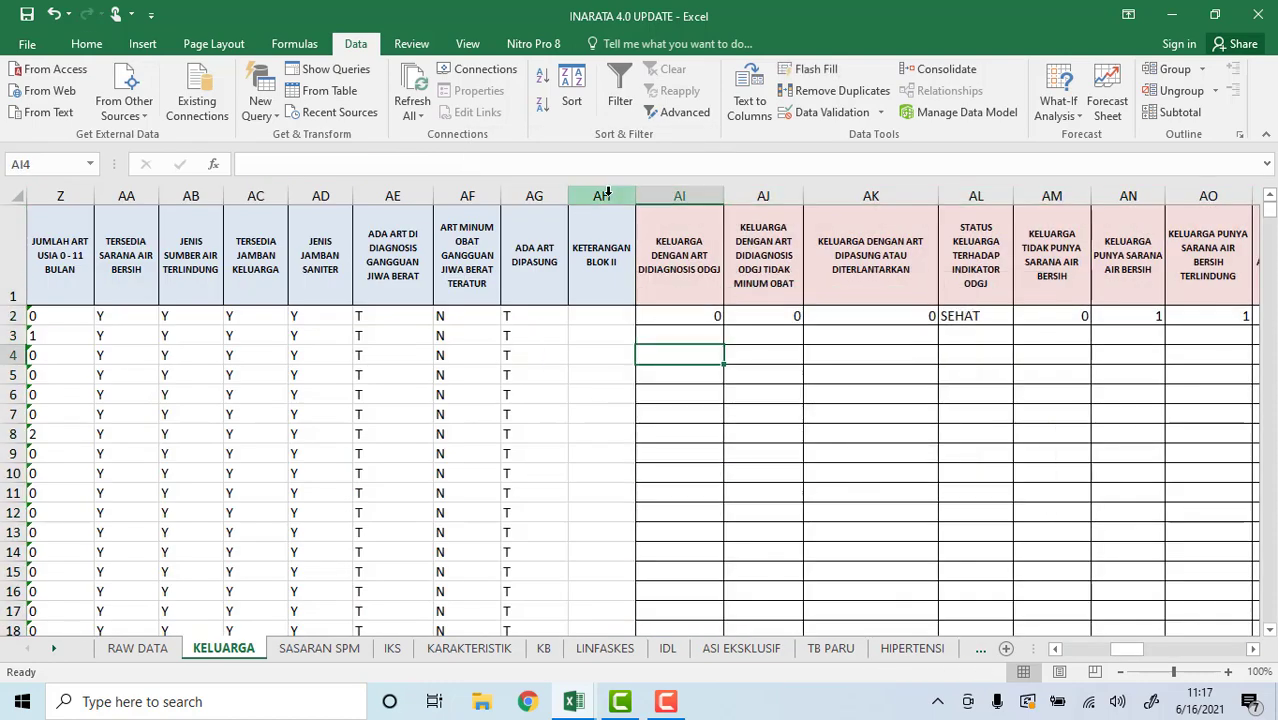
- Delete the household member count columns U to Z, JUMLAH ART through JUMLAH ART USIA 0 - 11 BULAN
{"action": "left_click", "coordinate": [603, 193]}
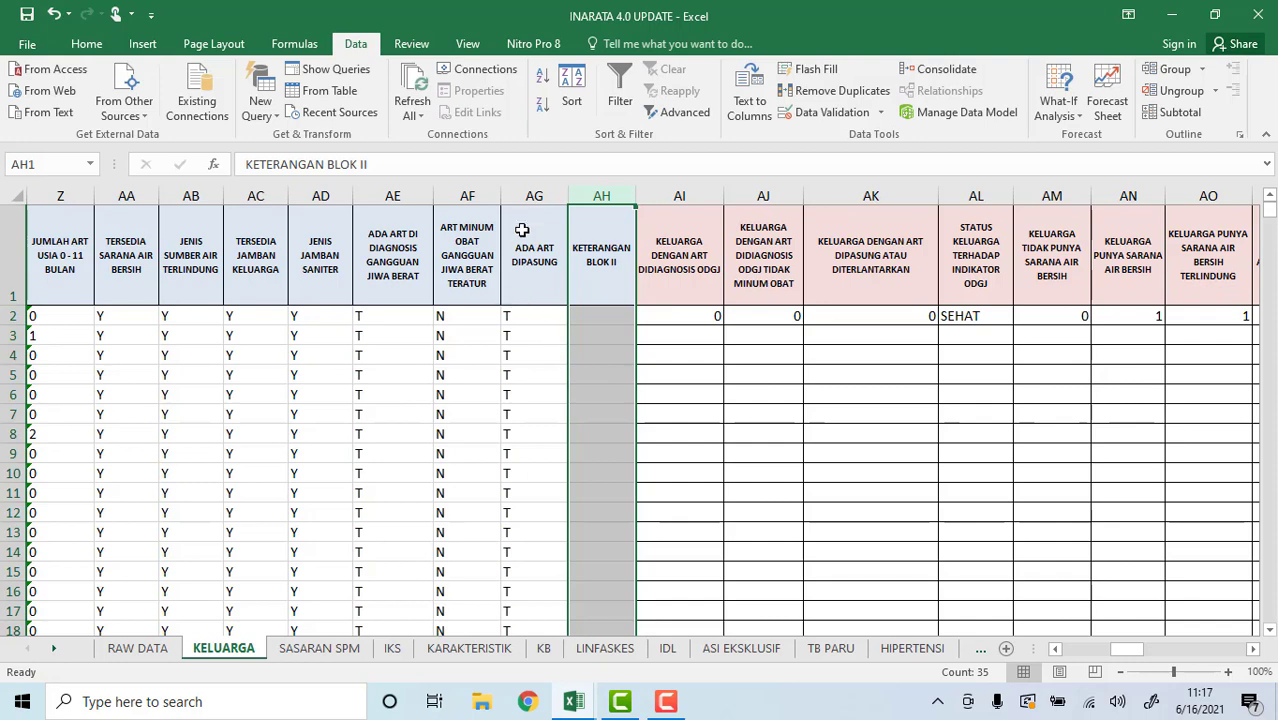
{"action": "left_click_drag", "start_coordinate": [534, 195], "coordinate": [95, 185]}
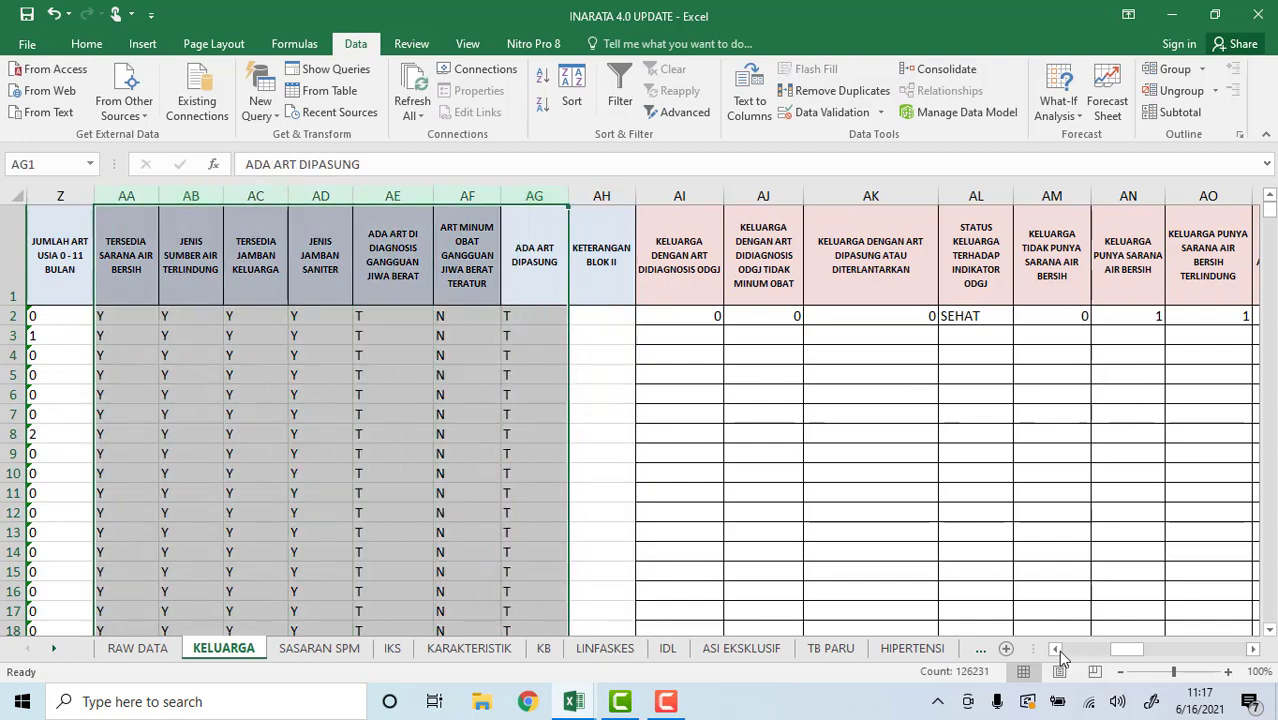
{"action": "left_click_drag", "start_coordinate": [1054, 651], "coordinate": [1054, 651]}
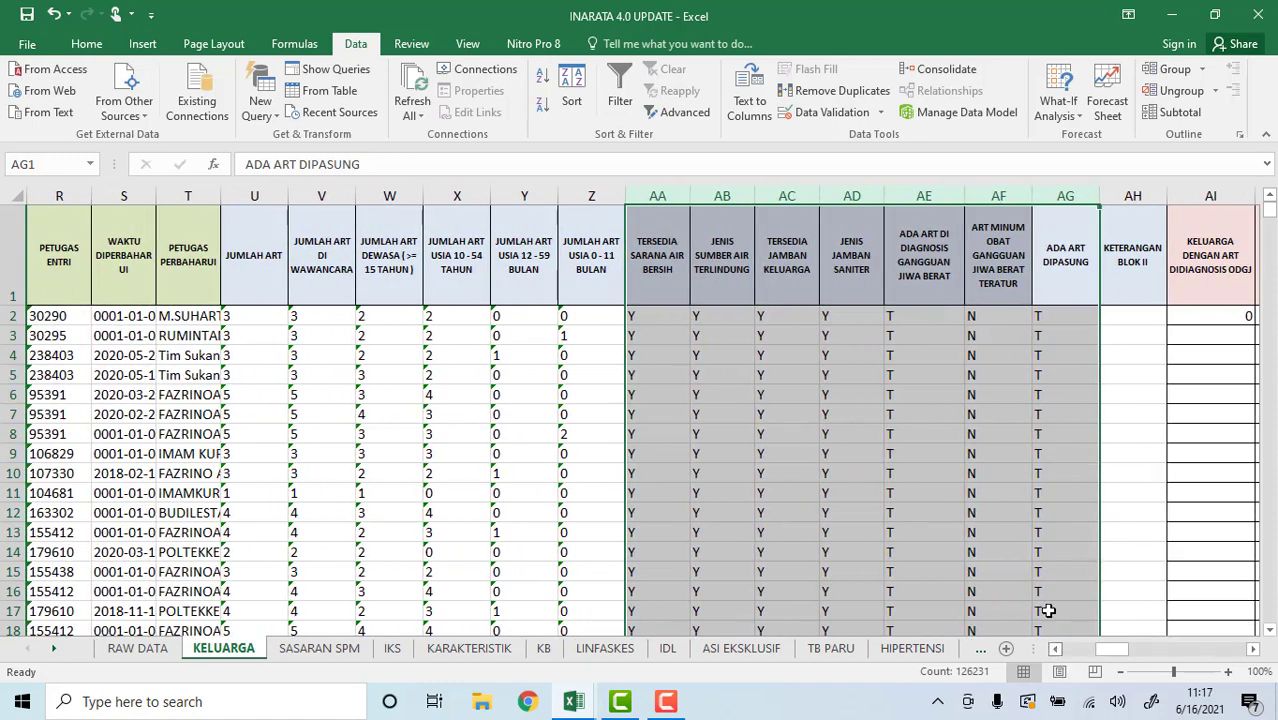
{"action": "left_click", "coordinate": [592, 190]}
{"action": "left_click_drag", "start_coordinate": [575, 194], "coordinate": [256, 196]}
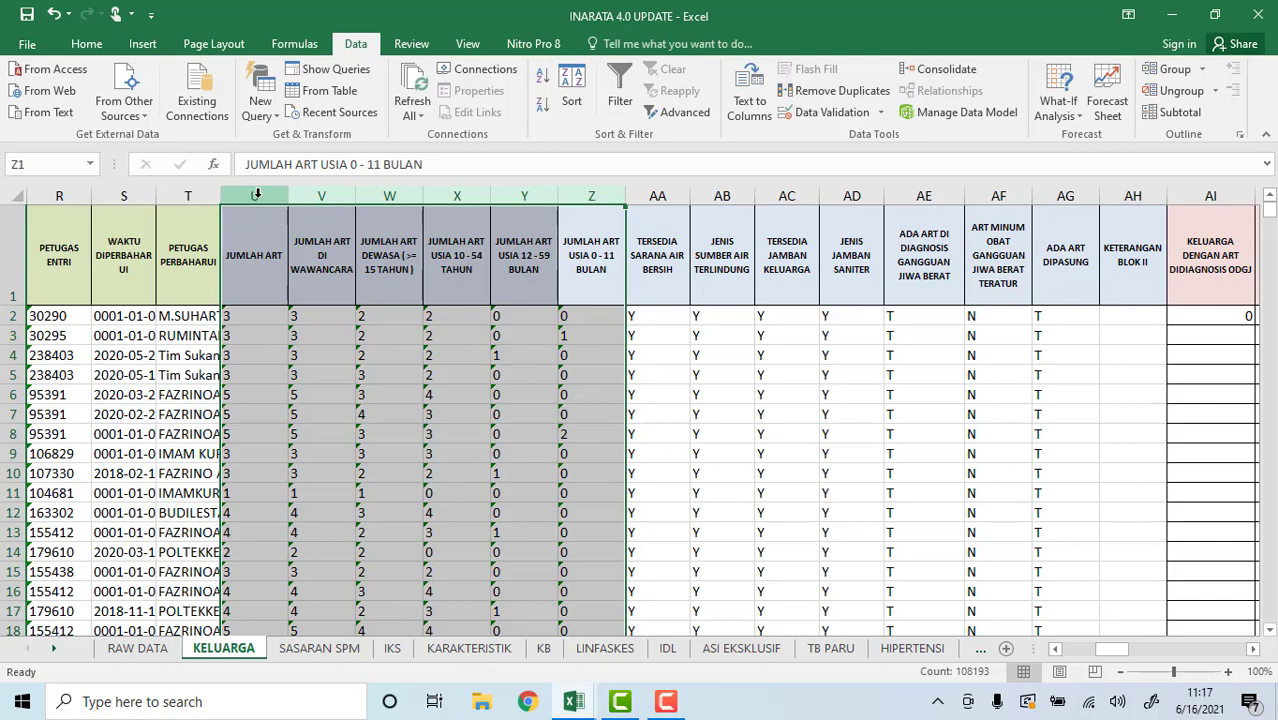
{"action": "right_click", "coordinate": [256, 196]}
{"action": "left_click", "coordinate": [316, 349]}
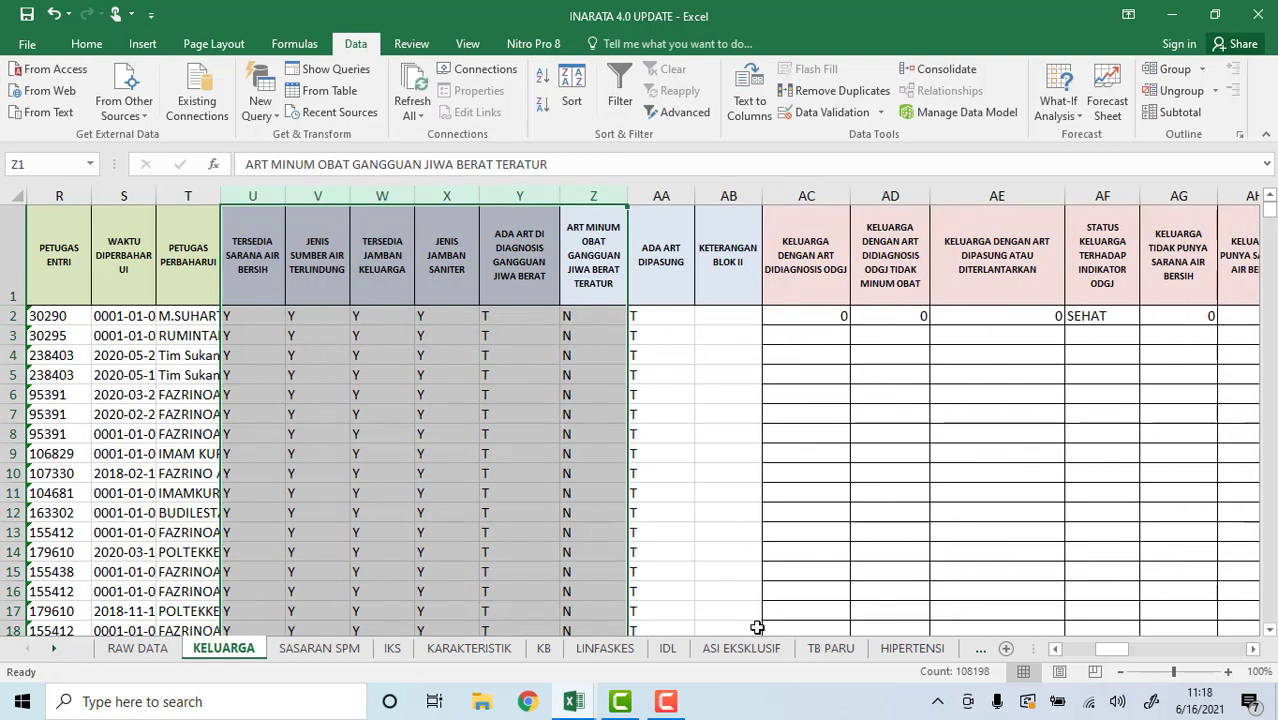
- Delete columns Q to T, WAKTU ENTRI DATA through PETUGAS PERBAHARUI, from the KELUARGA sheet
{"action": "left_click_drag", "start_coordinate": [1059, 647], "coordinate": [1059, 647]}
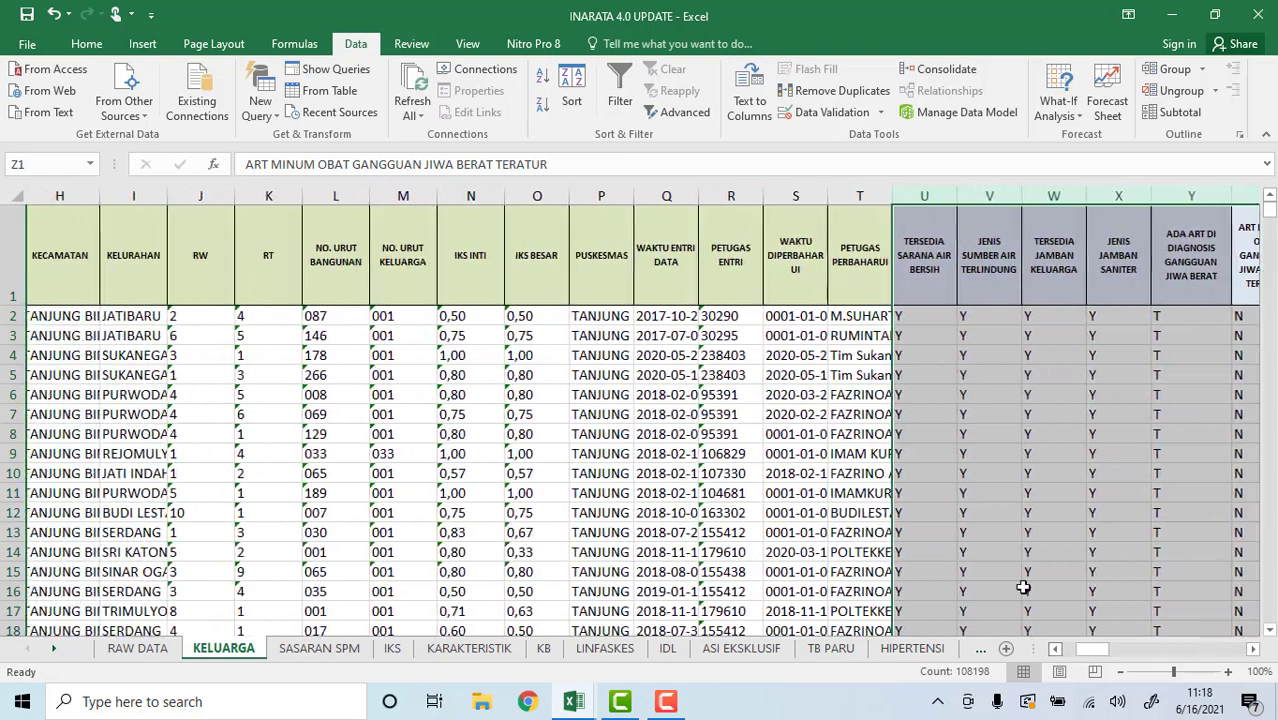
{"action": "left_click", "coordinate": [845, 199]}
{"action": "left_click_drag", "start_coordinate": [845, 199], "coordinate": [670, 210]}
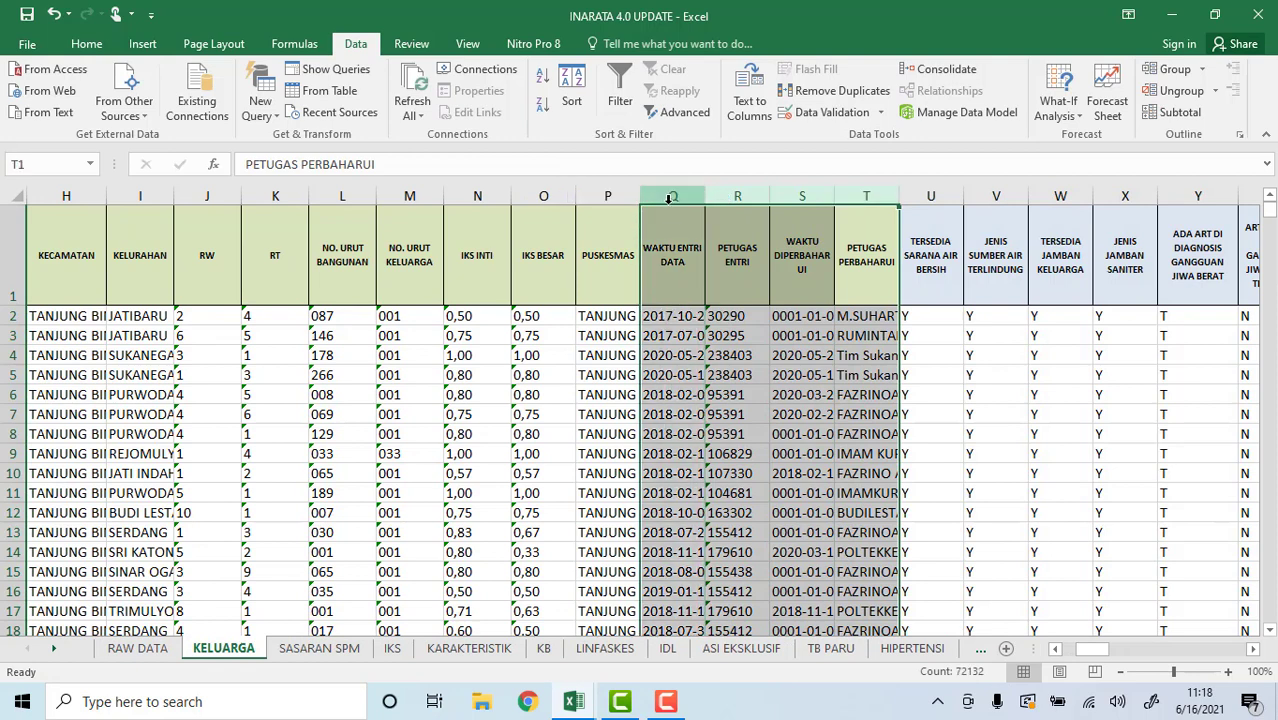
{"action": "right_click", "coordinate": [664, 195]}
{"action": "left_click", "coordinate": [712, 337]}
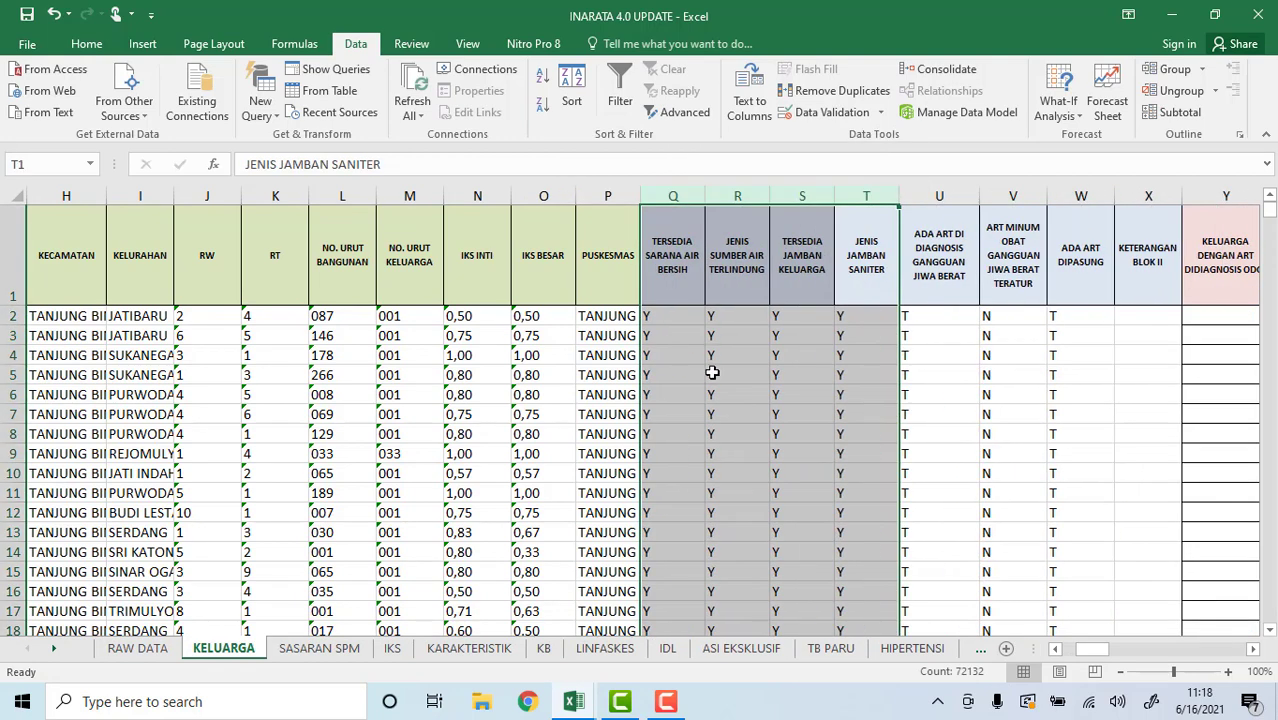
{"action": "left_click", "coordinate": [763, 371]}
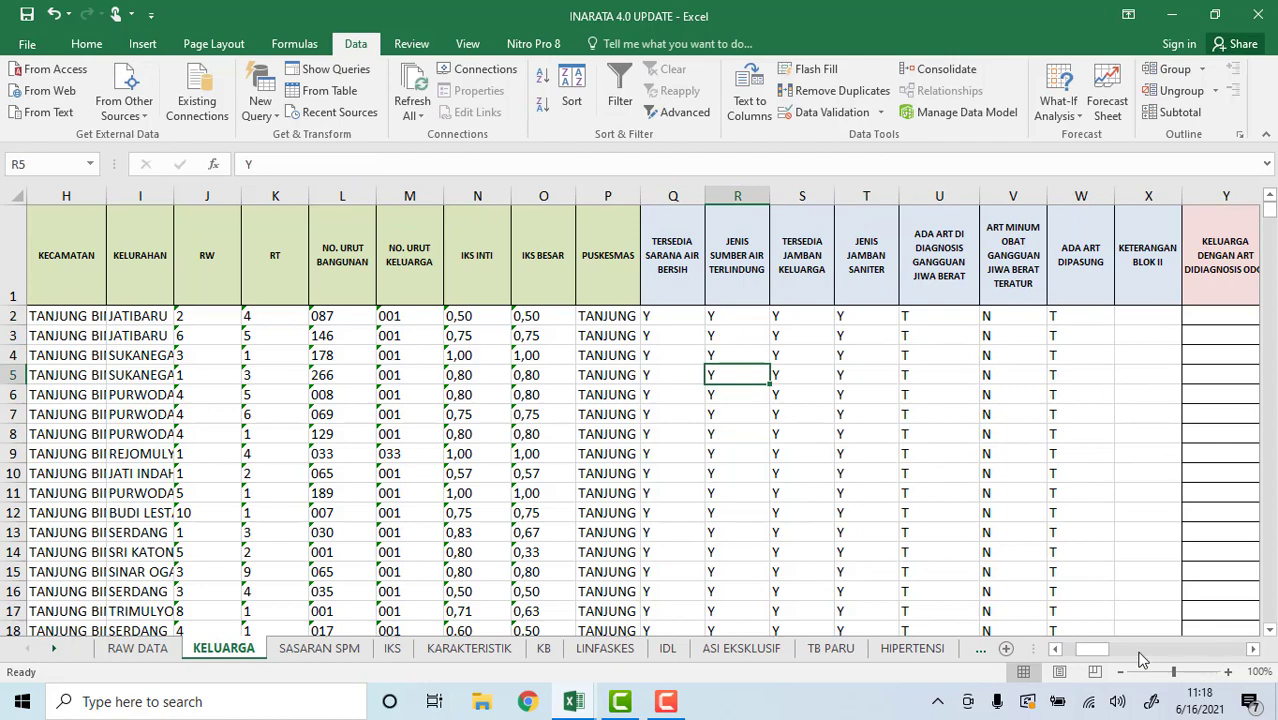
- Review the row 2 formulas on the KELUARGA sheet, from KELUARGA DENGAN ART DIDIAGNOSIS ODGJ in Y2 across to KELUARGA IKS TIDAK TERHITUNG
{"action": "left_click_drag", "start_coordinate": [1103, 661], "coordinate": [1131, 662]}
{"action": "left_click", "coordinate": [148, 313]}
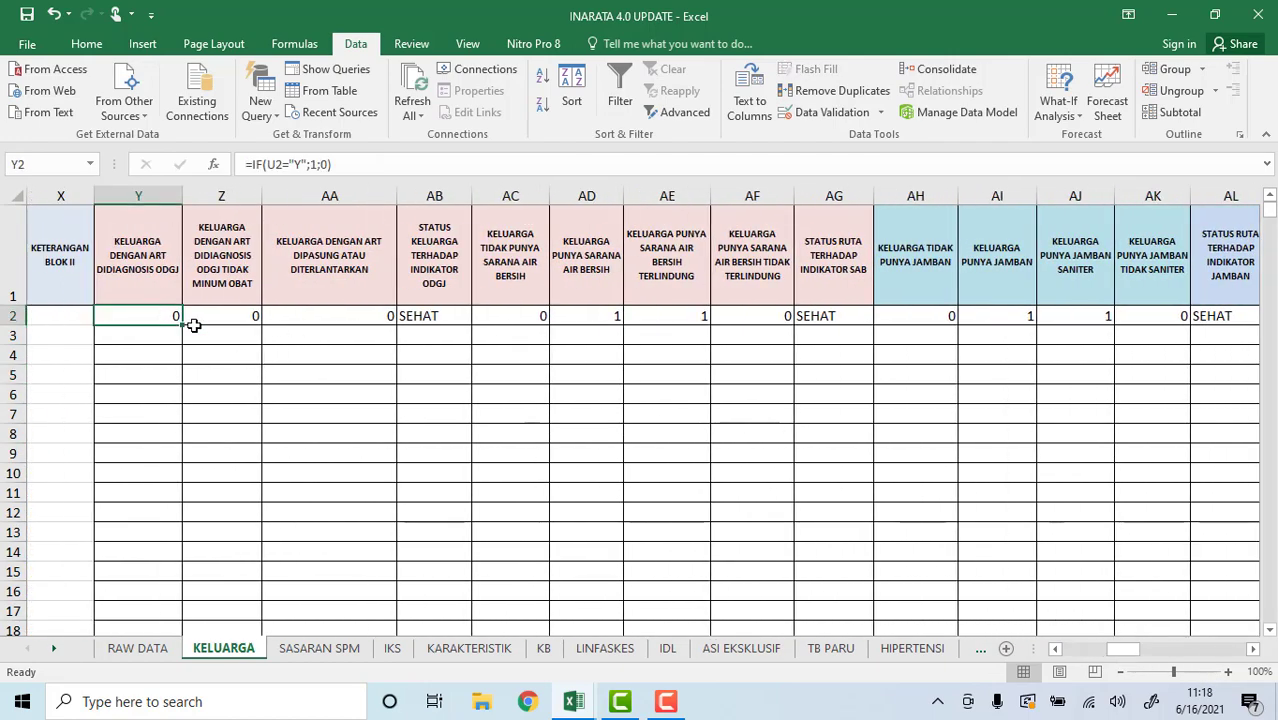
{"action": "key", "text": "Right"}
{"action": "key", "text": "Right"}
{"action": "key", "text": "Right"}
{"action": "key", "text": "Right"}
{"action": "key", "text": "Right"}
{"action": "key", "text": "Right"}
{"action": "key", "text": "Right"}
{"action": "key", "text": "Right"}
{"action": "key", "text": "Right"}
{"action": "key", "text": "Right"}
{"action": "key", "text": "Right"}
{"action": "key", "text": "Right"}
{"action": "key", "text": "Right"}
{"action": "key", "text": "Right"}
{"action": "key", "text": "Right"}
{"action": "key", "text": "Right"}
{"action": "key", "text": "Right"}
{"action": "key", "text": "Right"}
{"action": "key", "text": "Right"}
{"action": "key", "text": "Right"}
{"action": "key", "text": "Right"}
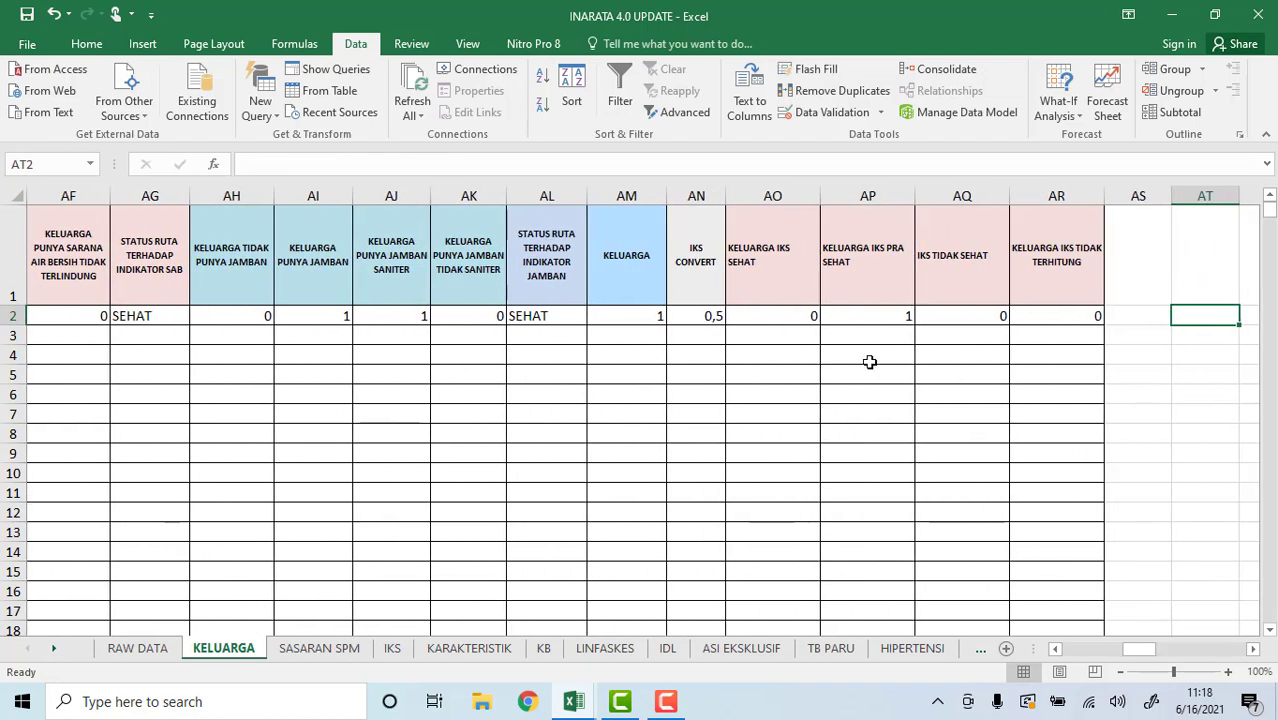
- Fill the row 2 formulas in Y2:AR2 on the KELUARGA sheet down through all family records
{"action": "left_click", "coordinate": [1053, 316]}
{"action": "key", "text": "Left"}
{"action": "key", "text": "Left"}
{"action": "key", "text": "Left"}
{"action": "key", "text": "Left"}
{"action": "key", "text": "Left"}
{"action": "key", "text": "Left"}
{"action": "key", "text": "Left"}
{"action": "key", "text": "Left"}
{"action": "key", "text": "Left"}
{"action": "key", "text": "Left"}
{"action": "key", "text": "Left"}
{"action": "key", "text": "Left"}
{"action": "key", "text": "Left"}
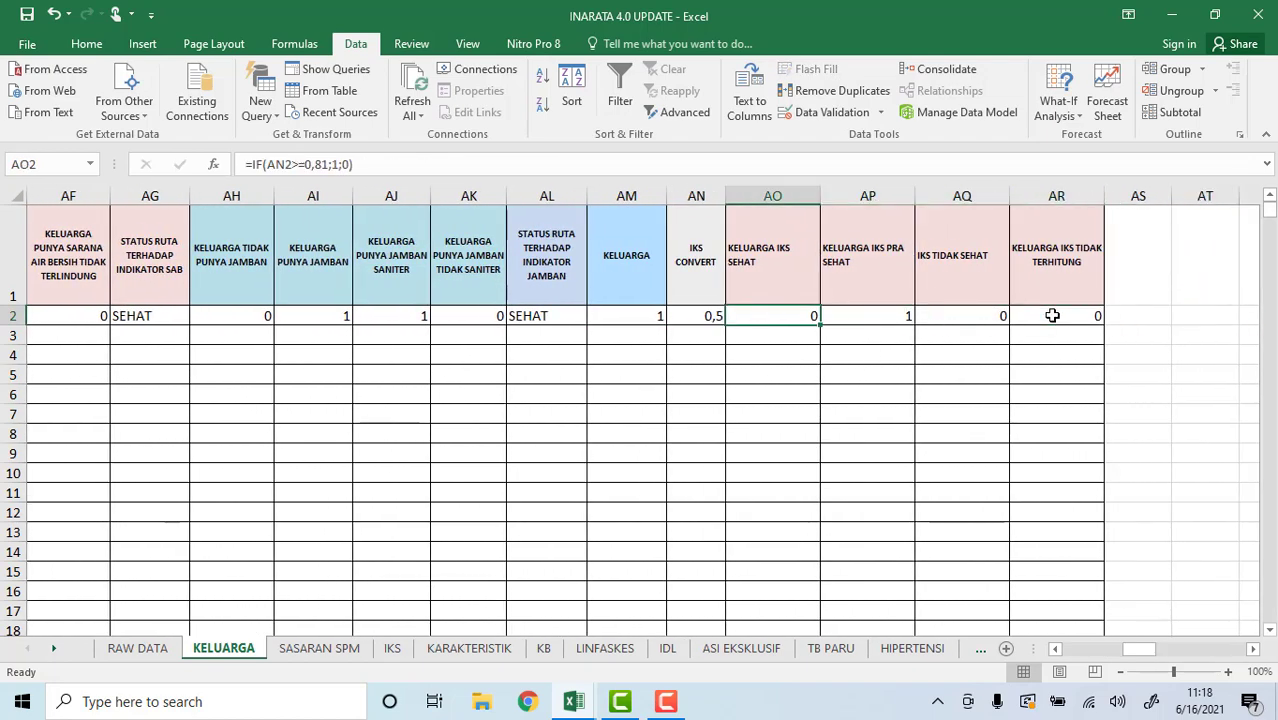
{"action": "key", "text": "Left"}
{"action": "key", "text": "Left"}
{"action": "key", "text": "Left"}
{"action": "key", "text": "Left"}
{"action": "key", "text": "Left"}
{"action": "key", "text": "Left"}
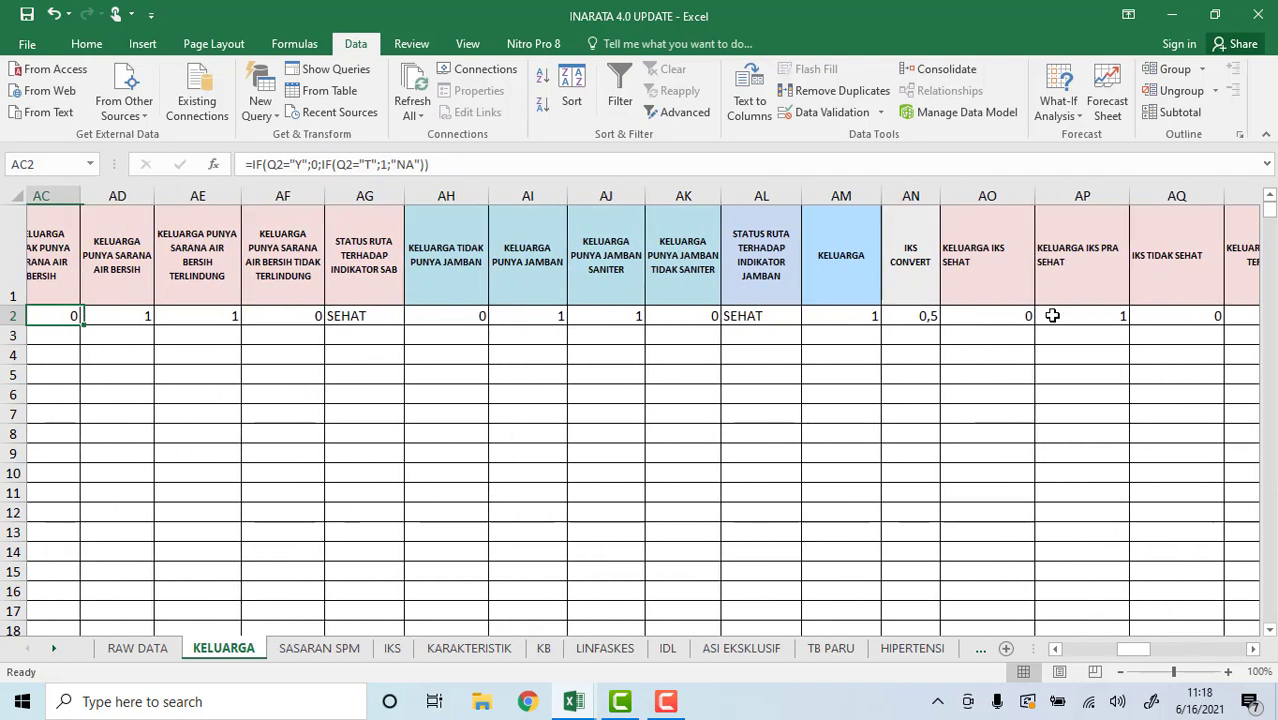
{"action": "key", "text": "Left"}
{"action": "key", "text": "Left"}
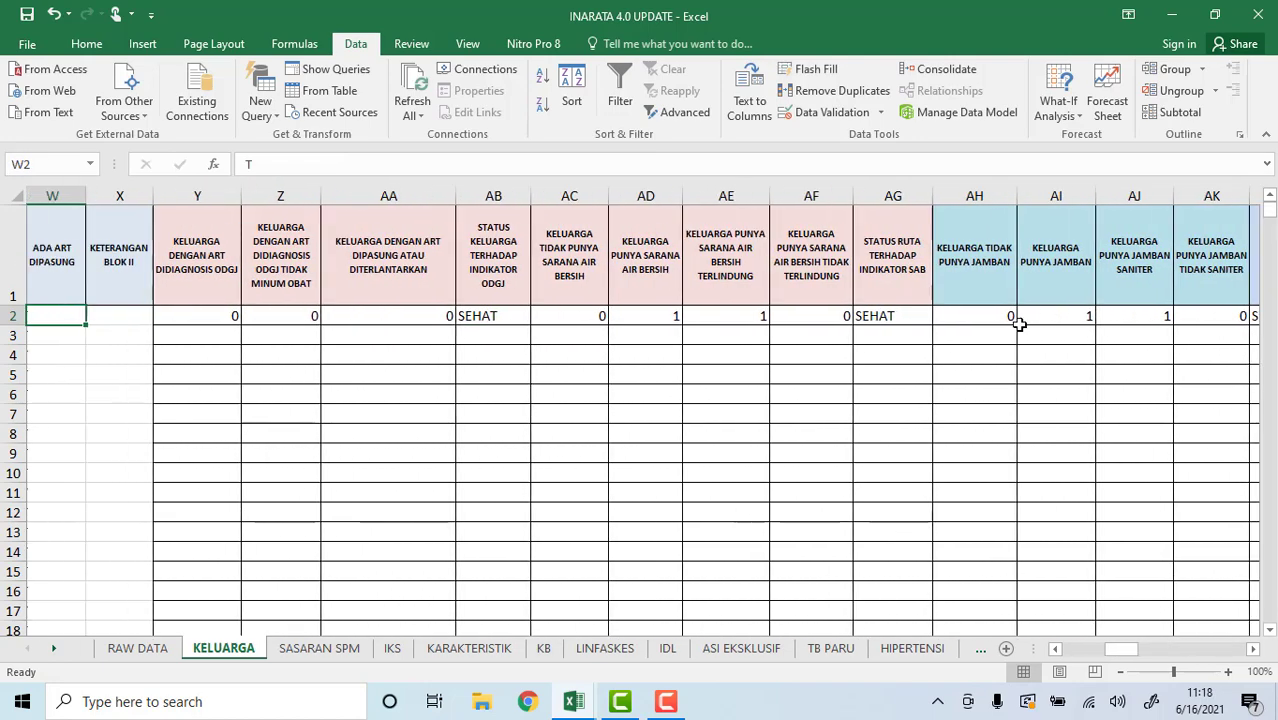
{"action": "left_click", "coordinate": [205, 317]}
{"action": "left_click_drag", "start_coordinate": [205, 317], "coordinate": [1178, 312]}
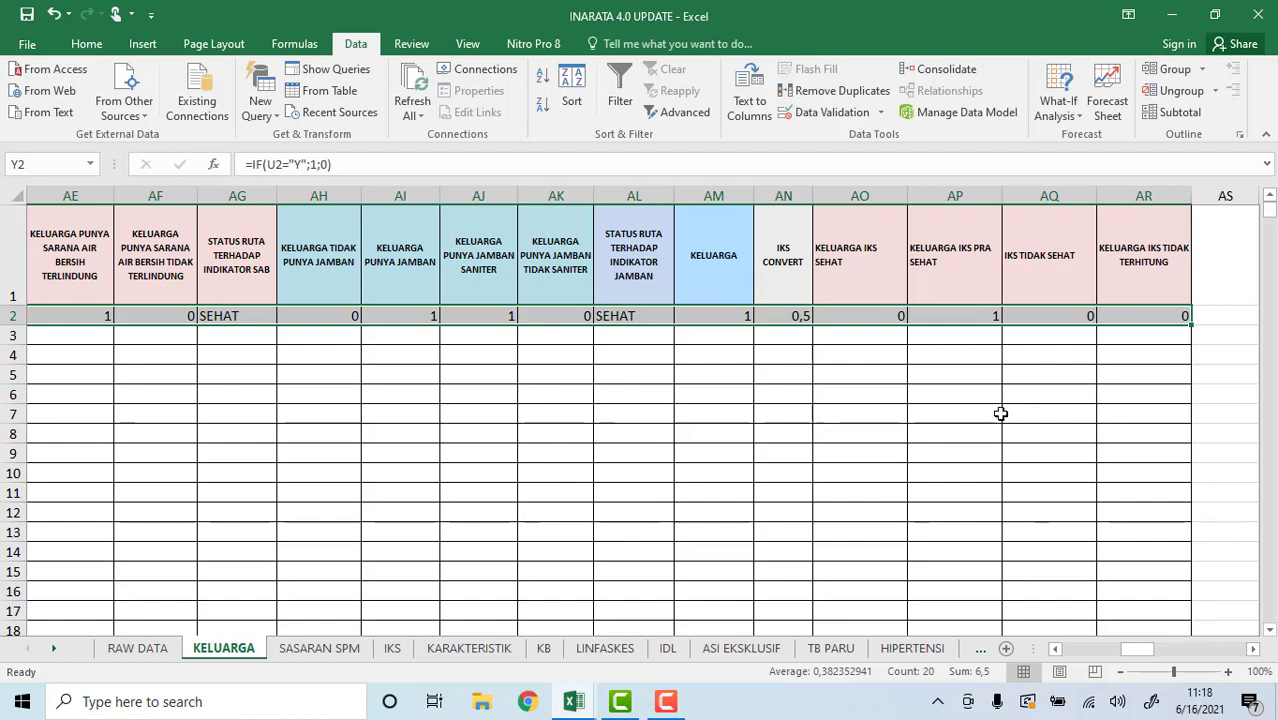
{"action": "double_click", "coordinate": [1189, 323]}
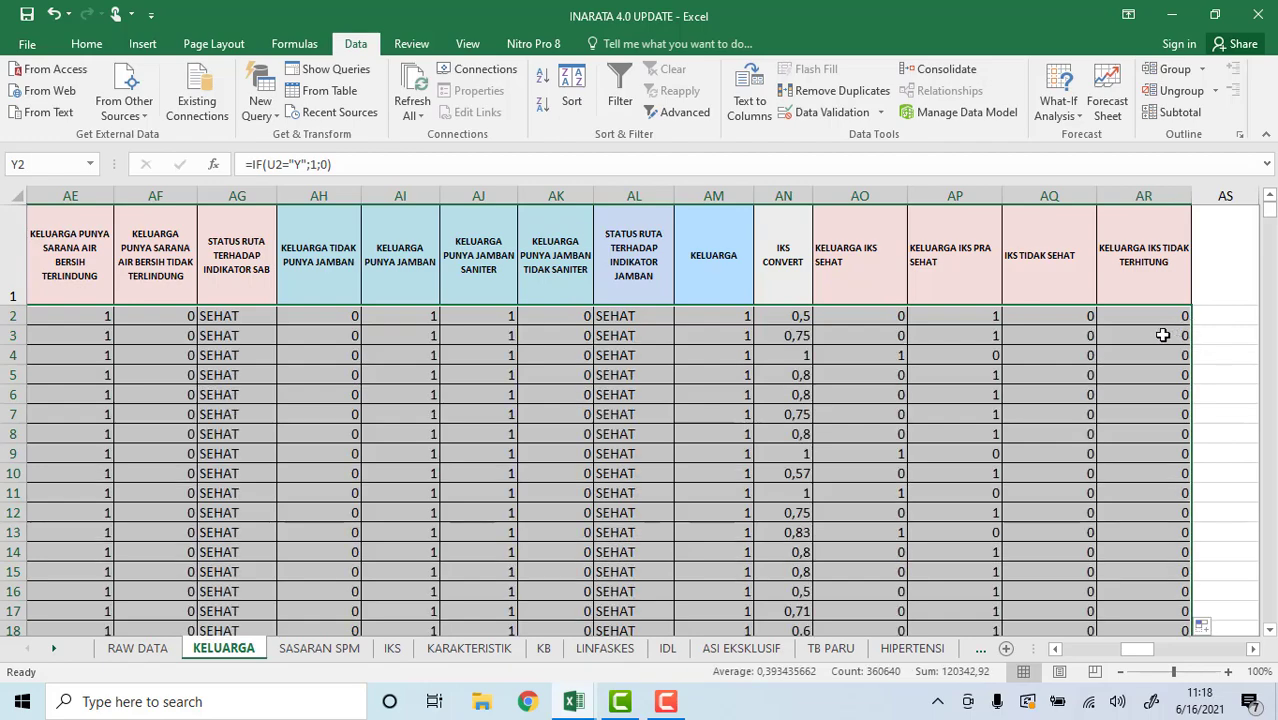
- Check the filled formula columns on the KELUARGA sheet down to the last family records and return to the first rows
{"action": "scroll", "coordinate": [818, 421], "scroll_direction": "down", "scroll_amount": 12}
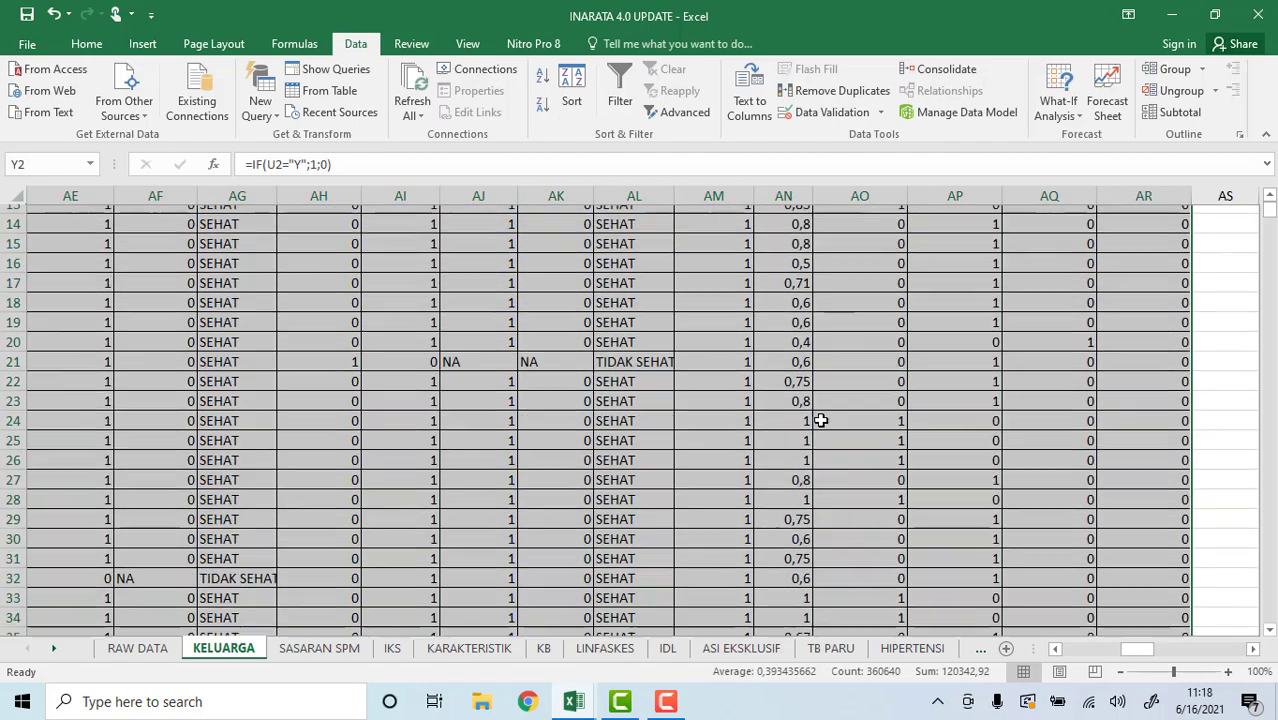
{"action": "left_click_drag", "start_coordinate": [1270, 240], "coordinate": [1268, 338]}
{"action": "left_click_drag", "start_coordinate": [1268, 340], "coordinate": [1266, 338]}
{"action": "scroll", "coordinate": [1084, 380], "scroll_direction": "up", "scroll_amount": 20}
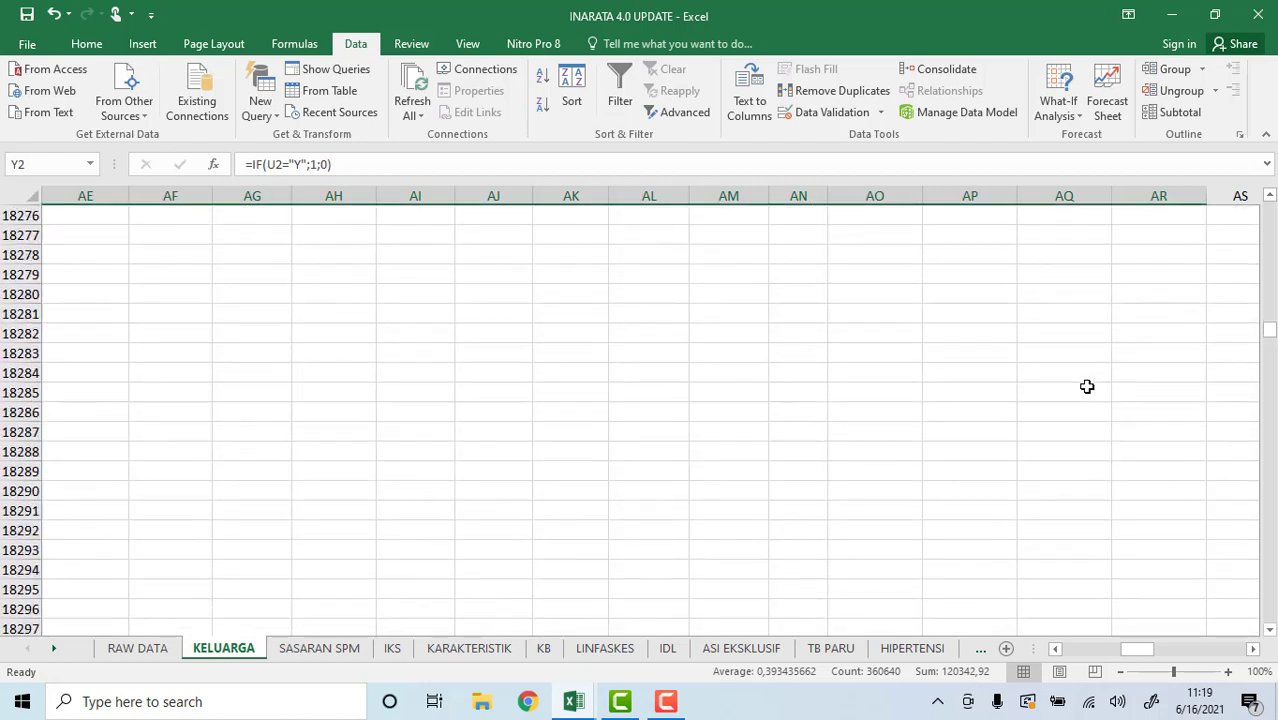
{"action": "scroll", "coordinate": [1049, 417], "scroll_direction": "up", "scroll_amount": 20}
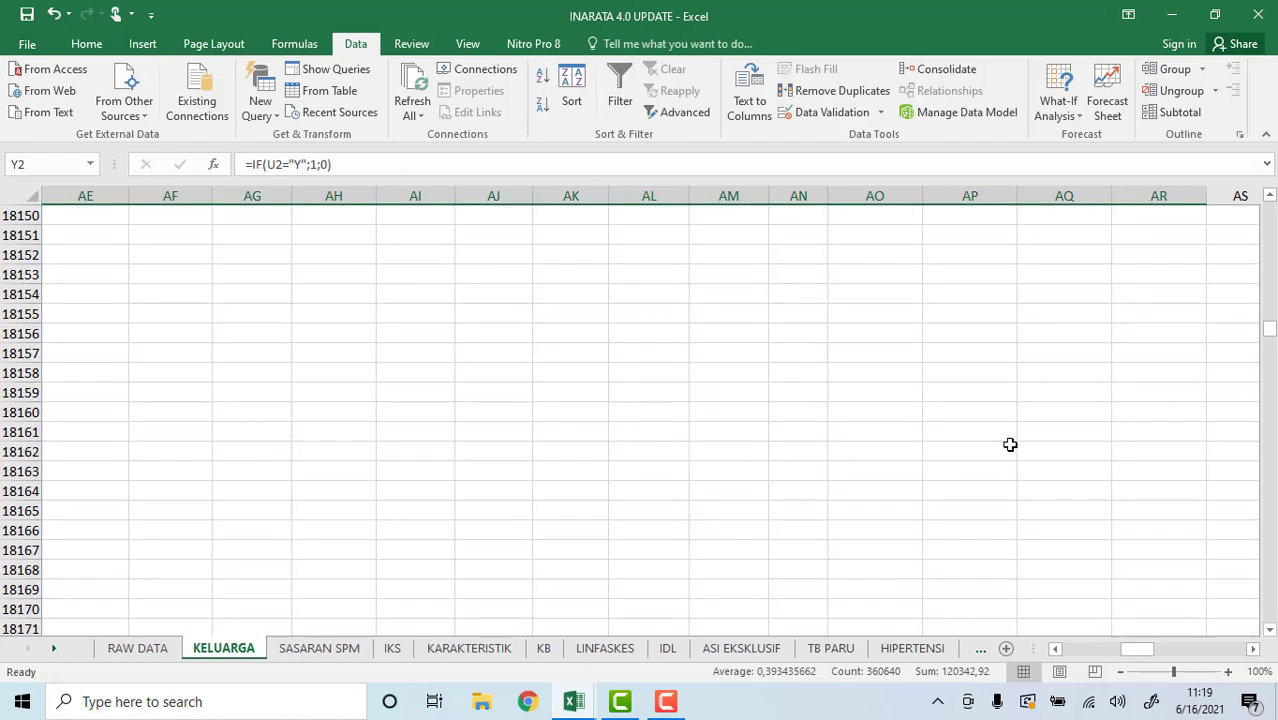
{"action": "scroll", "coordinate": [1000, 440], "scroll_direction": "up", "scroll_amount": 20}
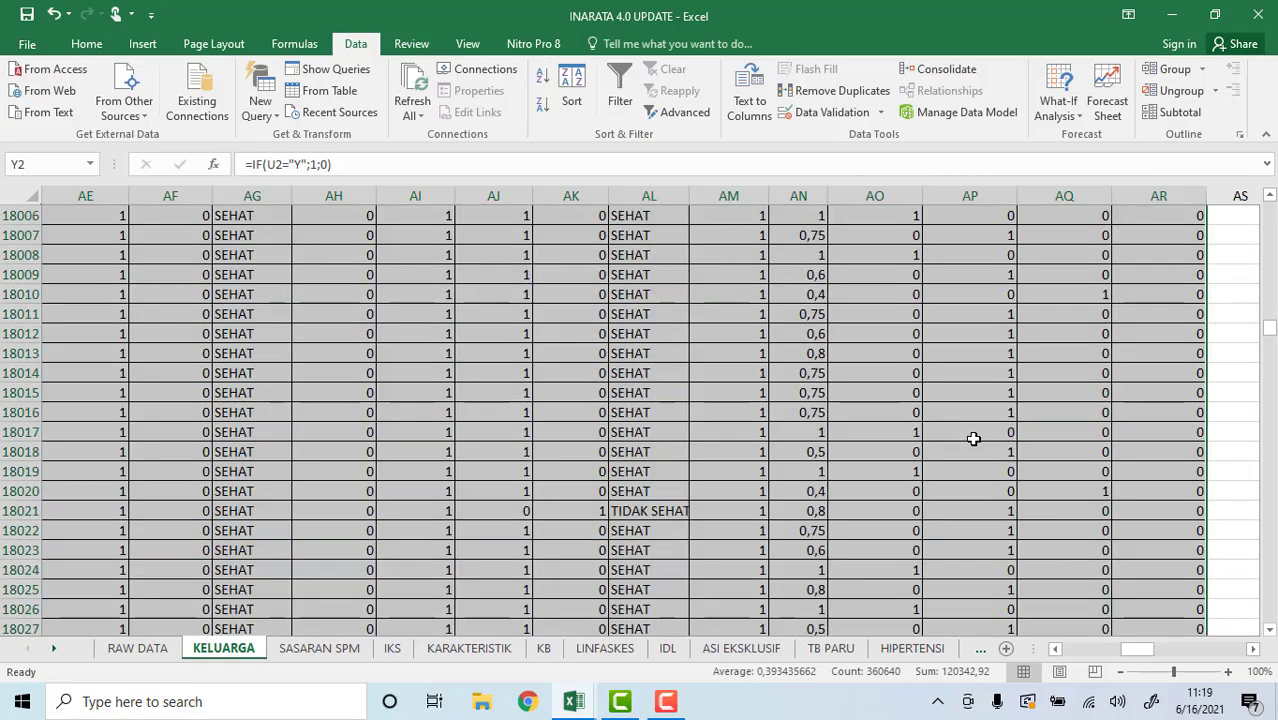
{"action": "scroll", "coordinate": [1079, 588], "scroll_direction": "down", "scroll_amount": 2}
{"action": "mouse_move", "coordinate": [1137, 650]}
{"action": "left_mouse_down"}
{"action": "mouse_move", "coordinate": [1096, 652]}
{"action": "mouse_move", "coordinate": [1135, 651]}
{"action": "left_mouse_up"}
{"action": "left_click_drag", "start_coordinate": [1267, 334], "coordinate": [1267, 200]}
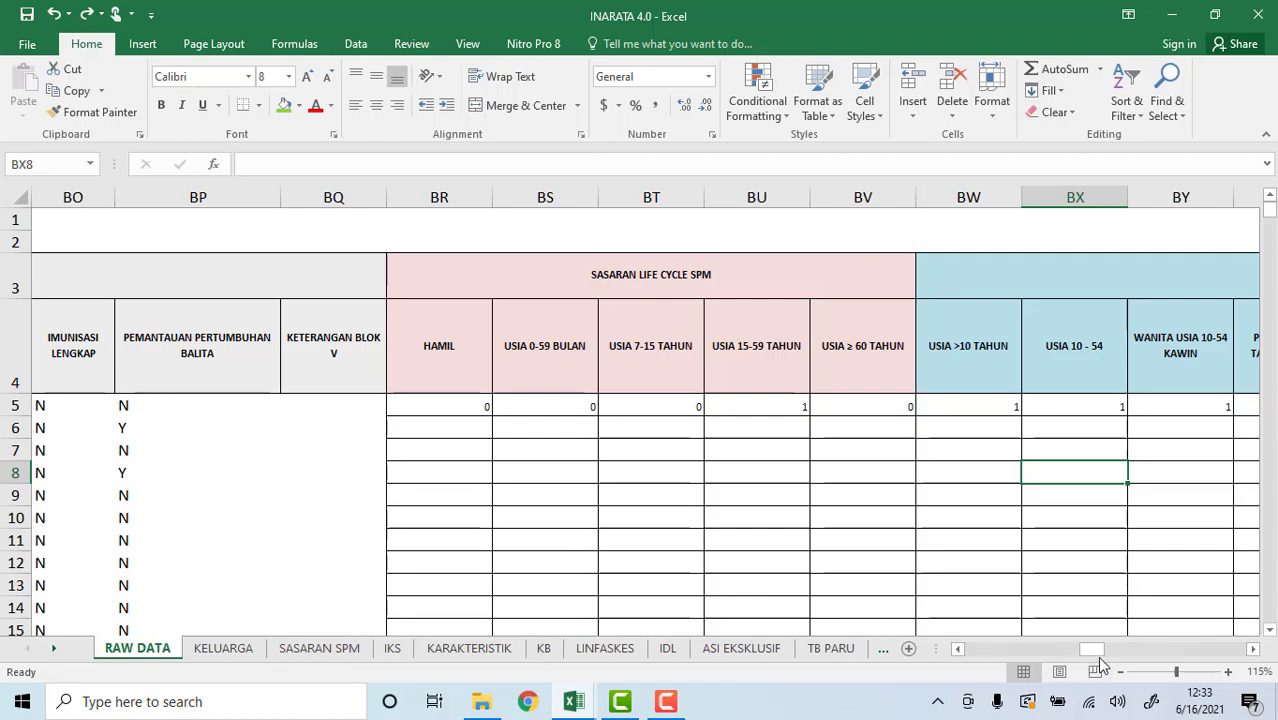
- Fill the RAW DATA row 5 formulas, from HAMIL in BR5 across to ES5, down through all records
{"action": "mouse_move", "coordinate": [1095, 650]}
{"action": "left_mouse_down"}
{"action": "mouse_move", "coordinate": [980, 651]}
{"action": "mouse_move", "coordinate": [1093, 645]}
{"action": "left_mouse_up"}
{"action": "left_click", "coordinate": [352, 406]}
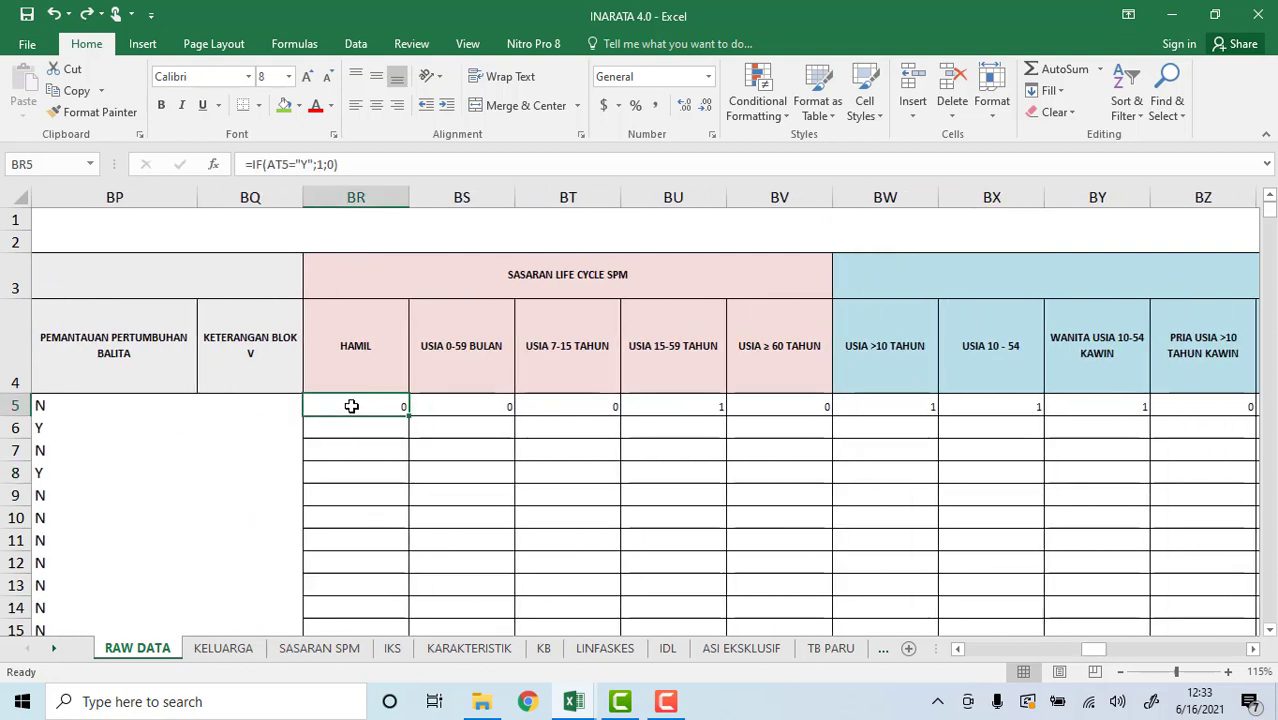
{"action": "left_click", "coordinate": [396, 466]}
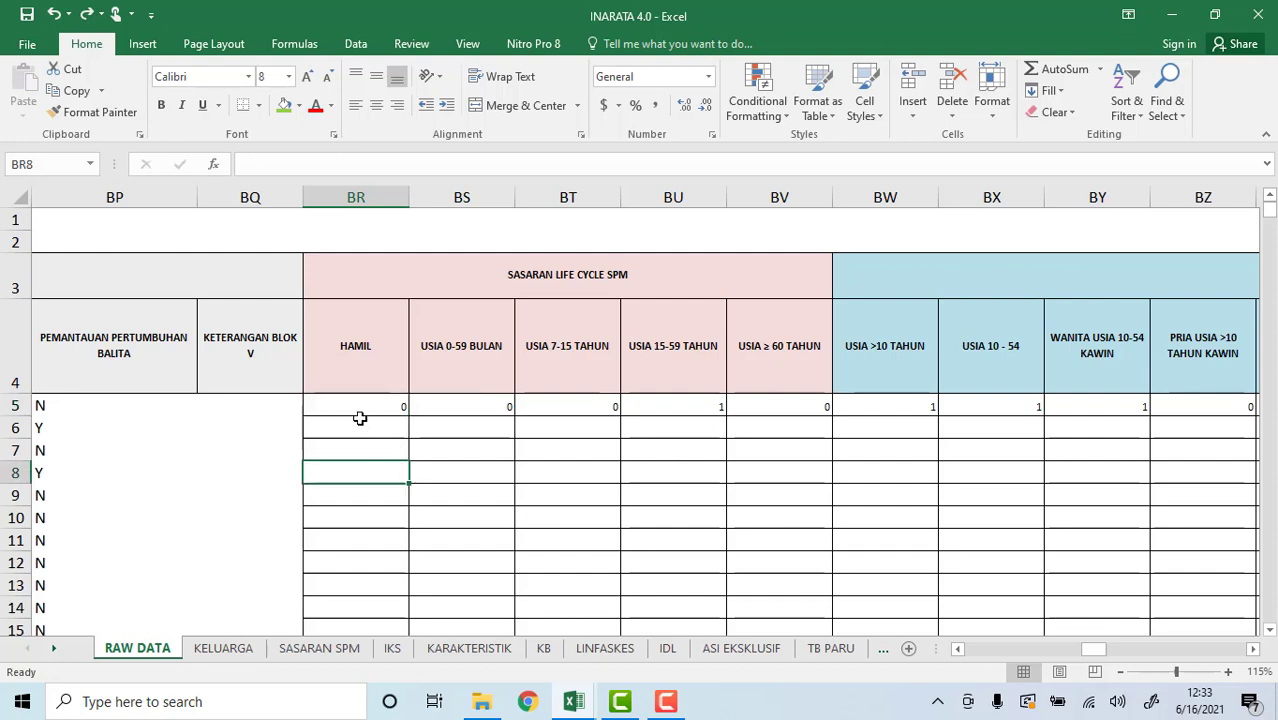
{"action": "left_click", "coordinate": [353, 406]}
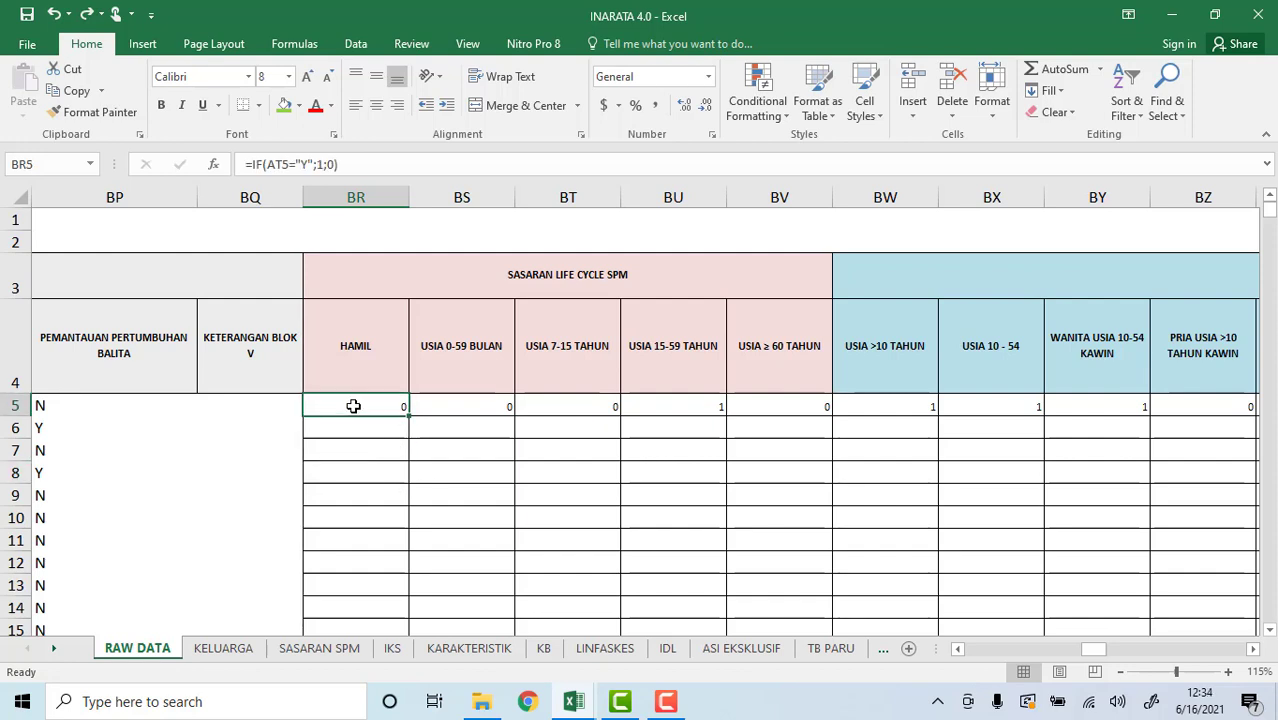
{"action": "key", "text": "ctrl+shift+Right"}
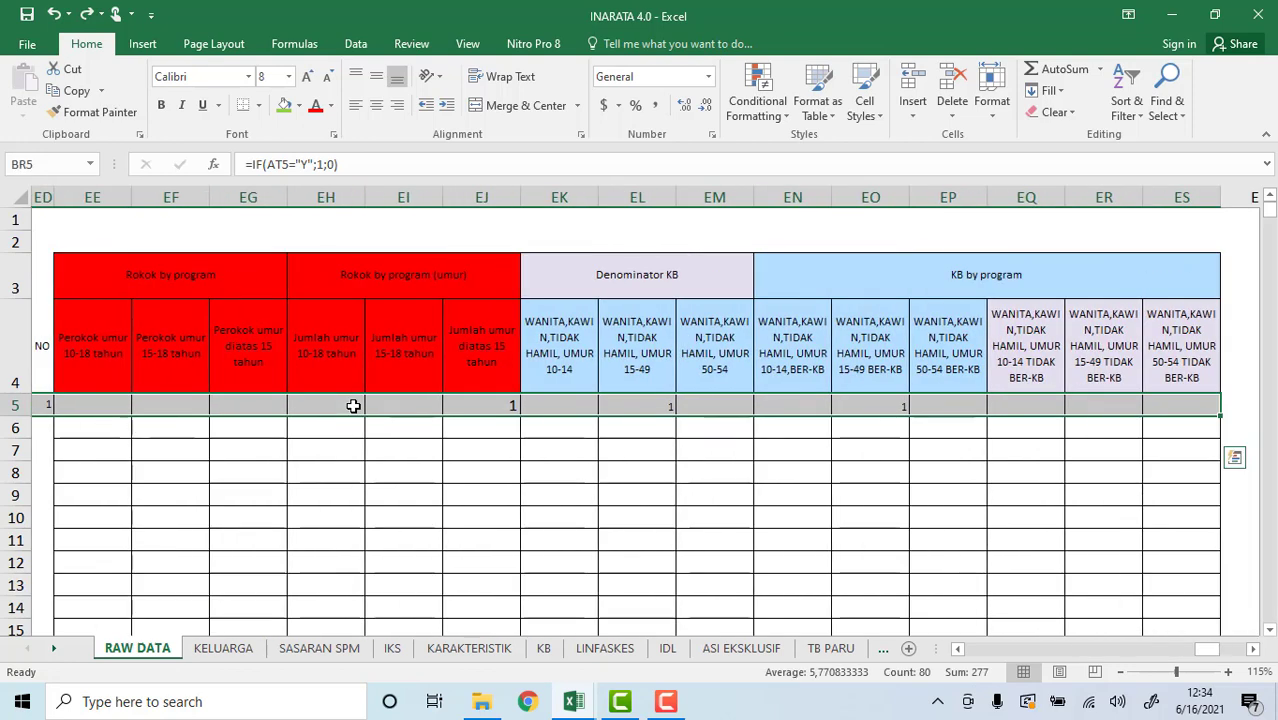
{"action": "double_click", "coordinate": [1220, 415]}
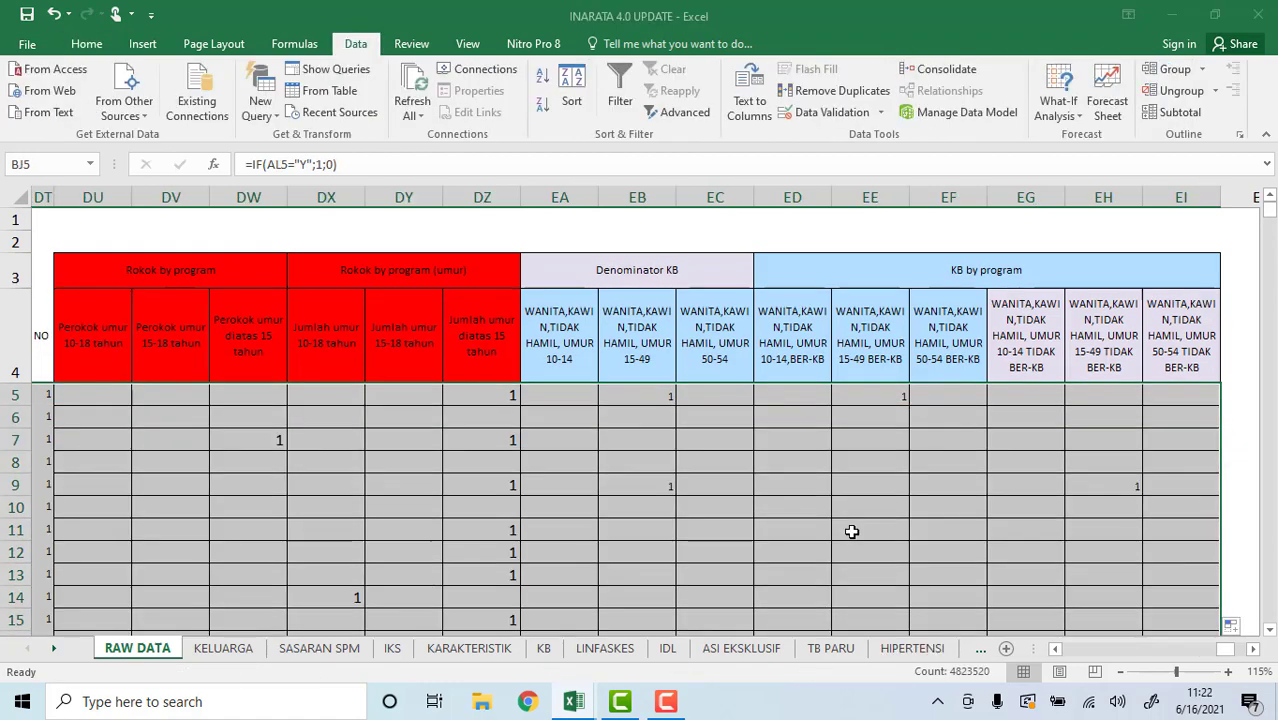
- Check the filled RAW DATA formulas down to the end of the data and select the last record's row, 61844
{"action": "left_click", "coordinate": [850, 528]}
{"action": "scroll", "coordinate": [607, 437], "scroll_direction": "down", "scroll_amount": 4}
{"action": "scroll", "coordinate": [1030, 422], "scroll_direction": "up", "scroll_amount": 4}
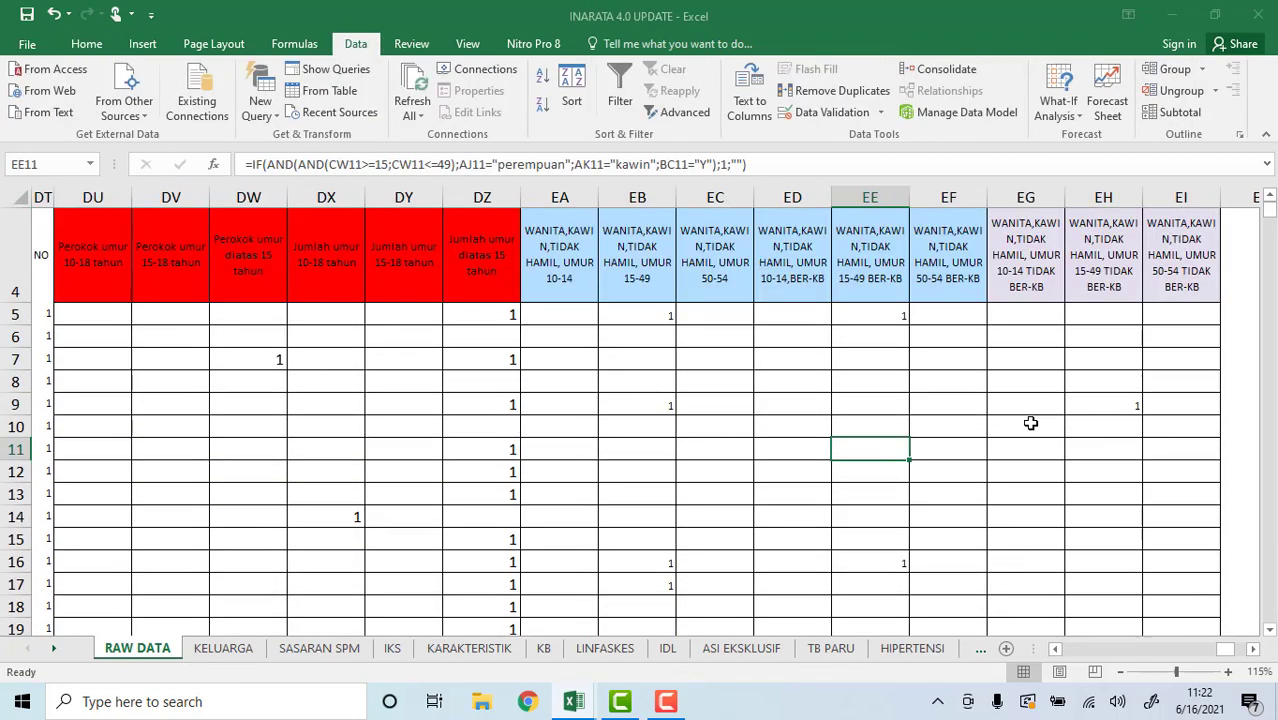
{"action": "left_click_drag", "start_coordinate": [1272, 220], "coordinate": [1255, 335]}
{"action": "scroll", "coordinate": [1158, 377], "scroll_direction": "up", "scroll_amount": 20}
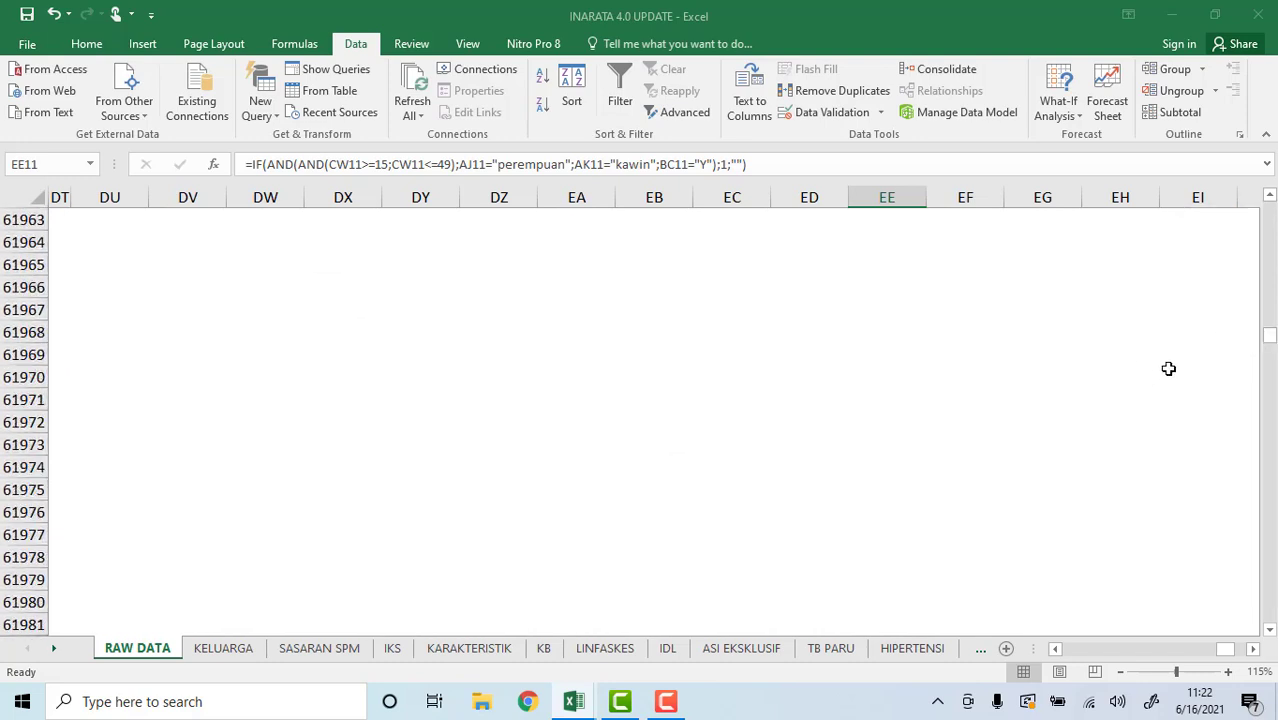
{"action": "scroll", "coordinate": [1163, 370], "scroll_direction": "up", "scroll_amount": 17}
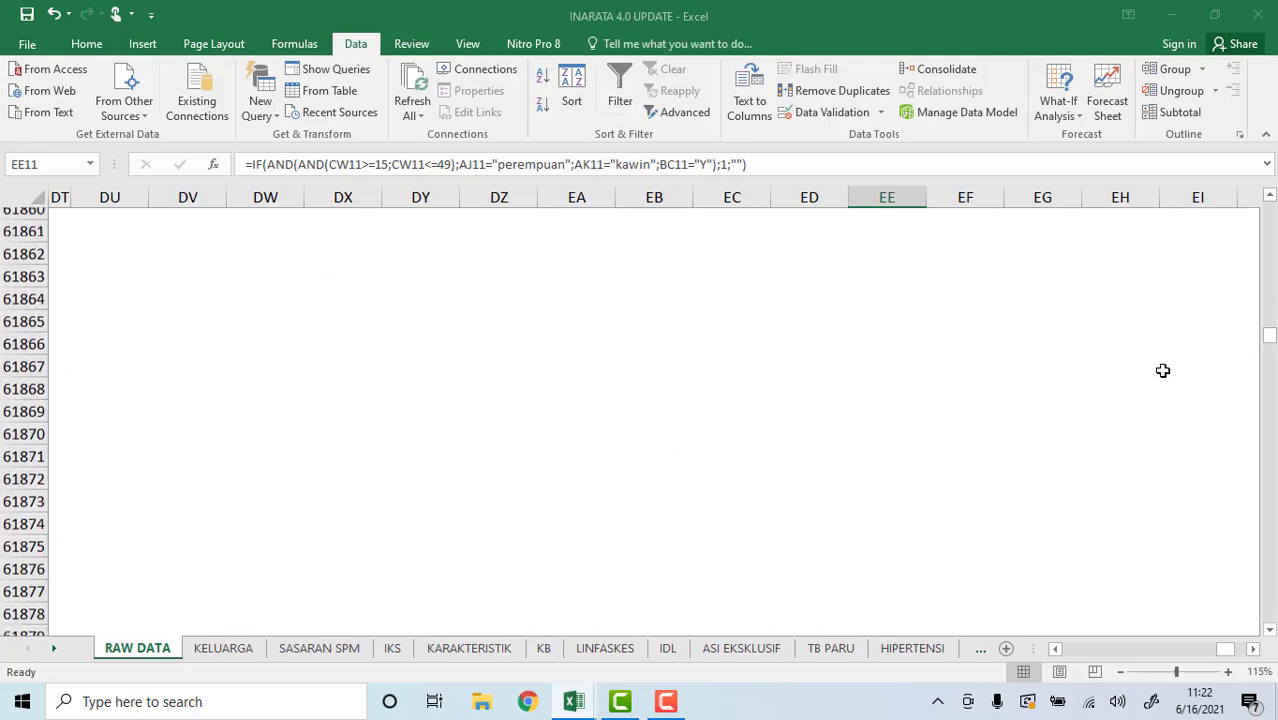
{"action": "left_click_drag", "start_coordinate": [1225, 650], "coordinate": [1060, 646]}
{"action": "left_click", "coordinate": [30, 582]}
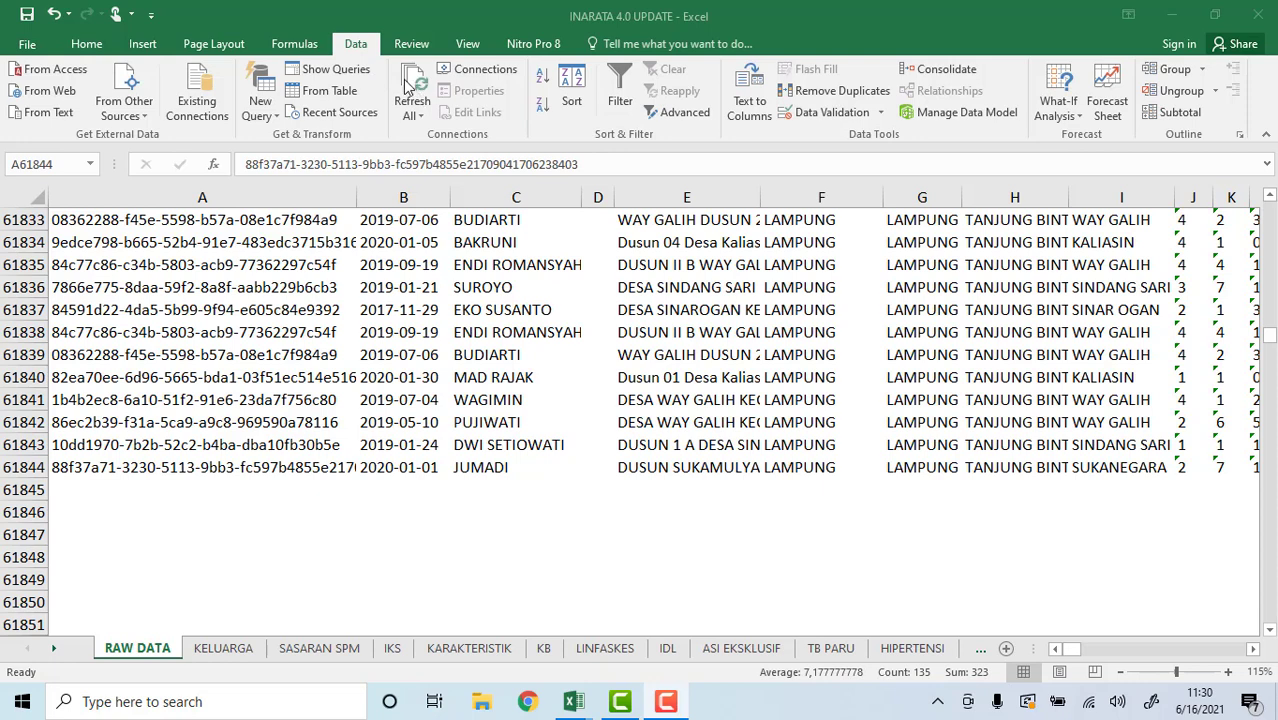
{"action": "key", "text": "shift+space"}
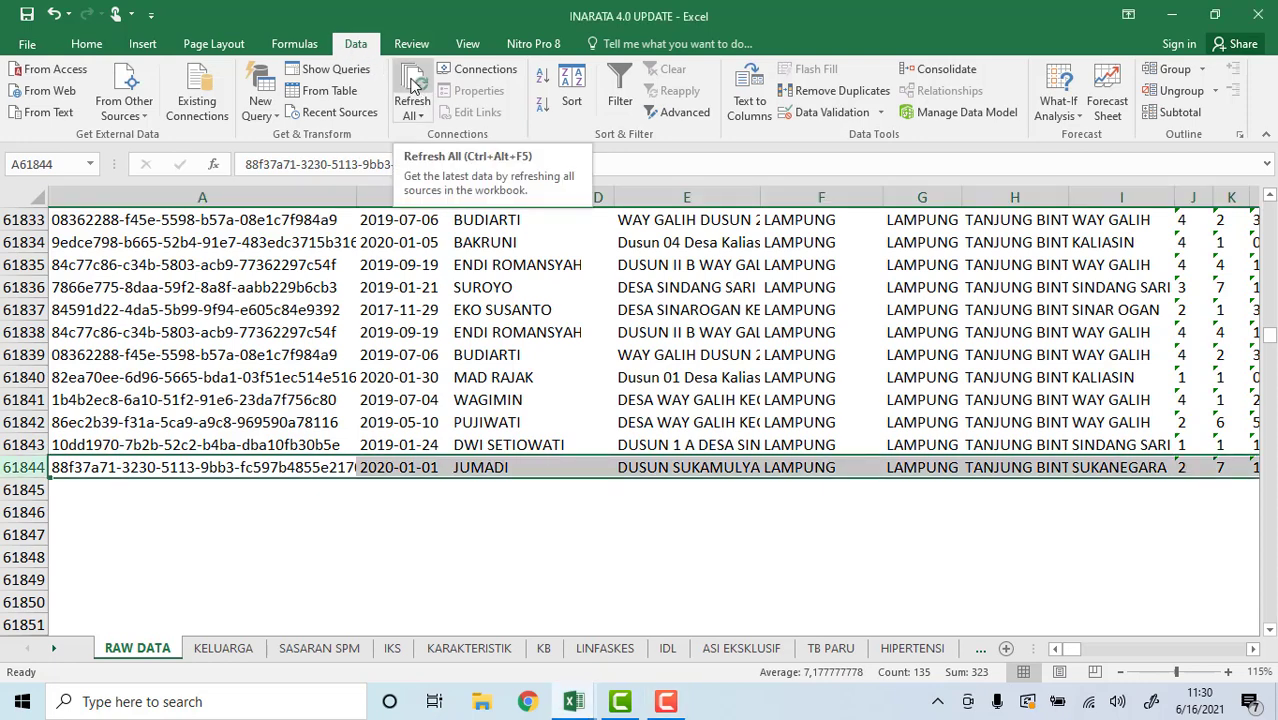
- Refresh all data sources in the workbook and accept replacing the existing data for every summary sheet
{"action": "left_click", "coordinate": [418, 82]}
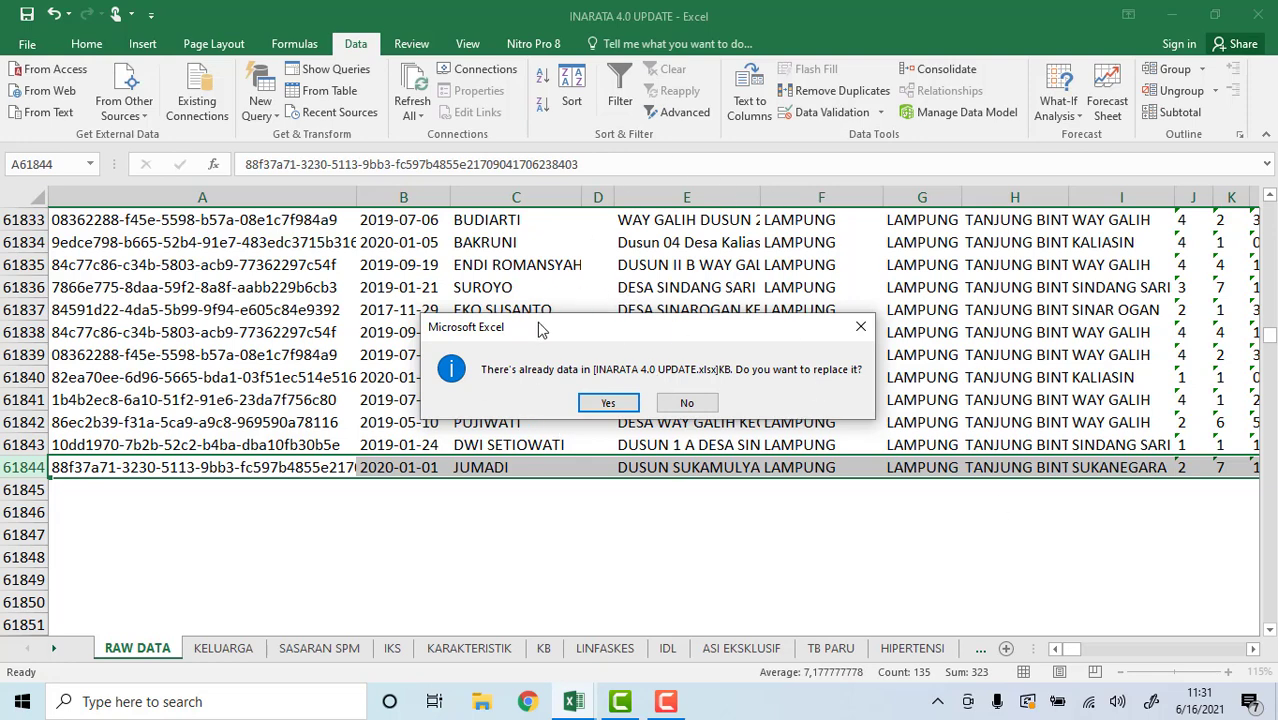
{"action": "left_click", "coordinate": [608, 403]}
{"action": "left_click", "coordinate": [608, 403]}
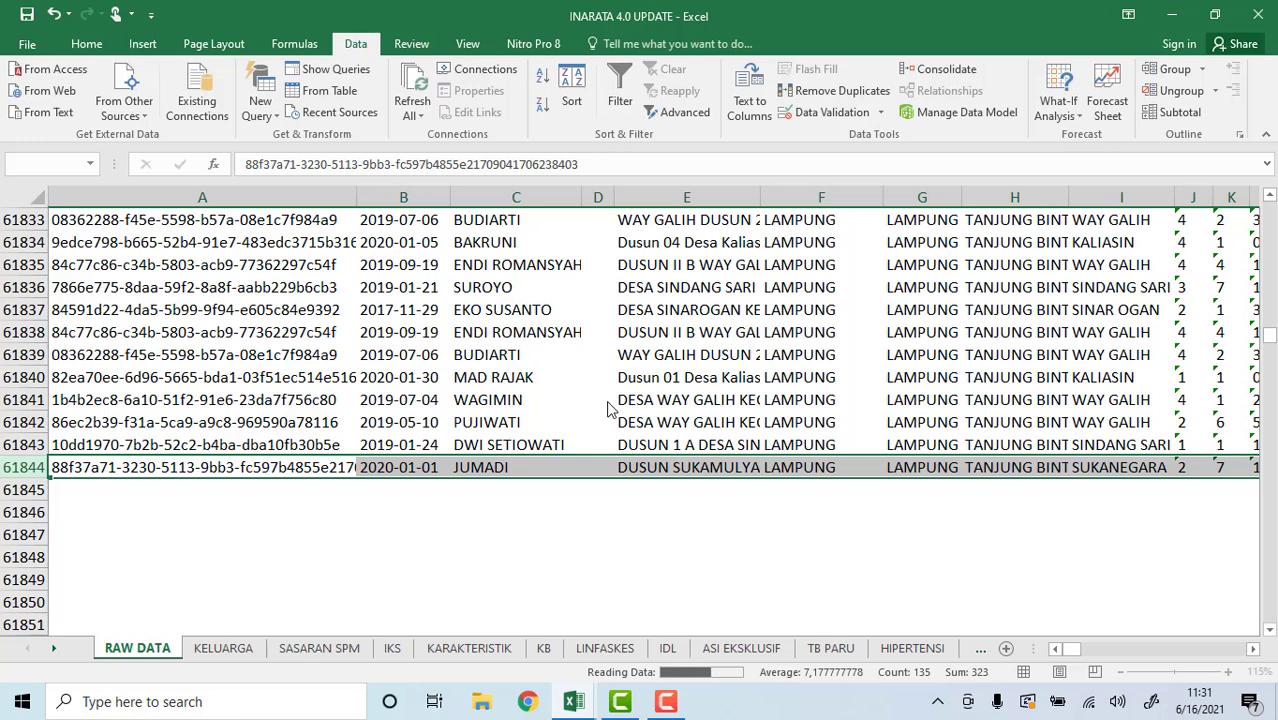
{"action": "left_click", "coordinate": [608, 404]}
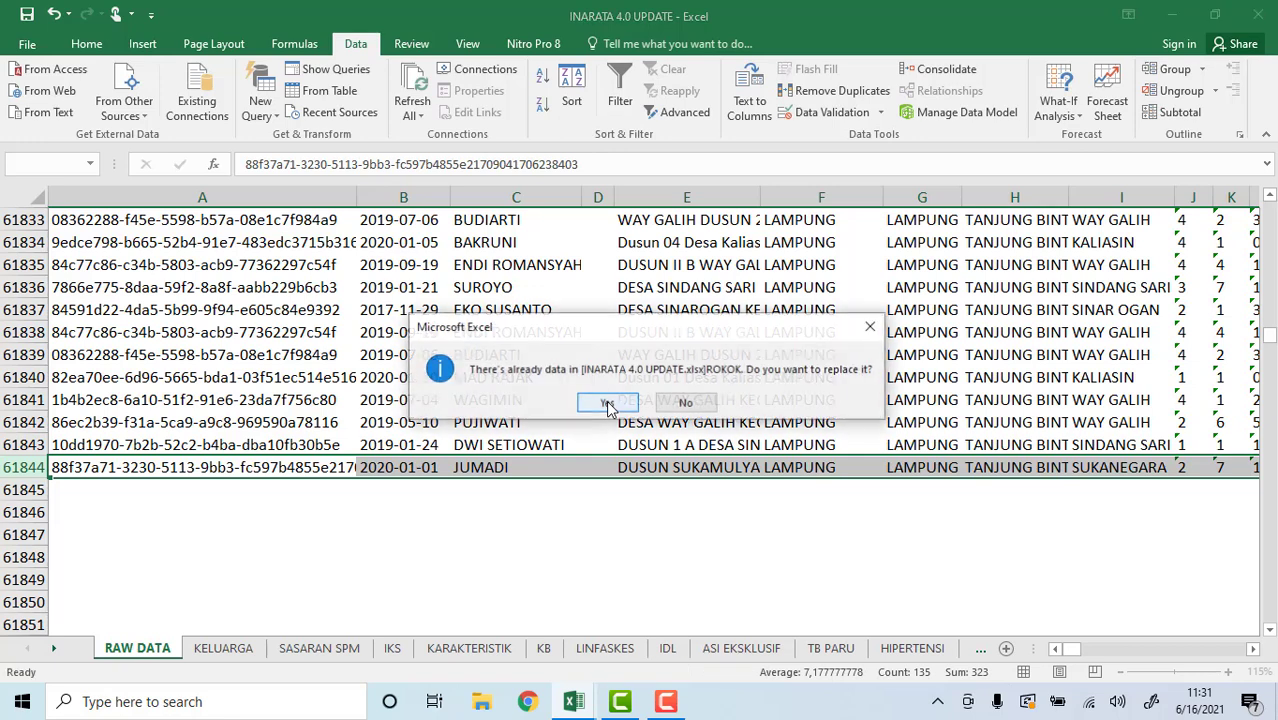
{"action": "left_click", "coordinate": [608, 404]}
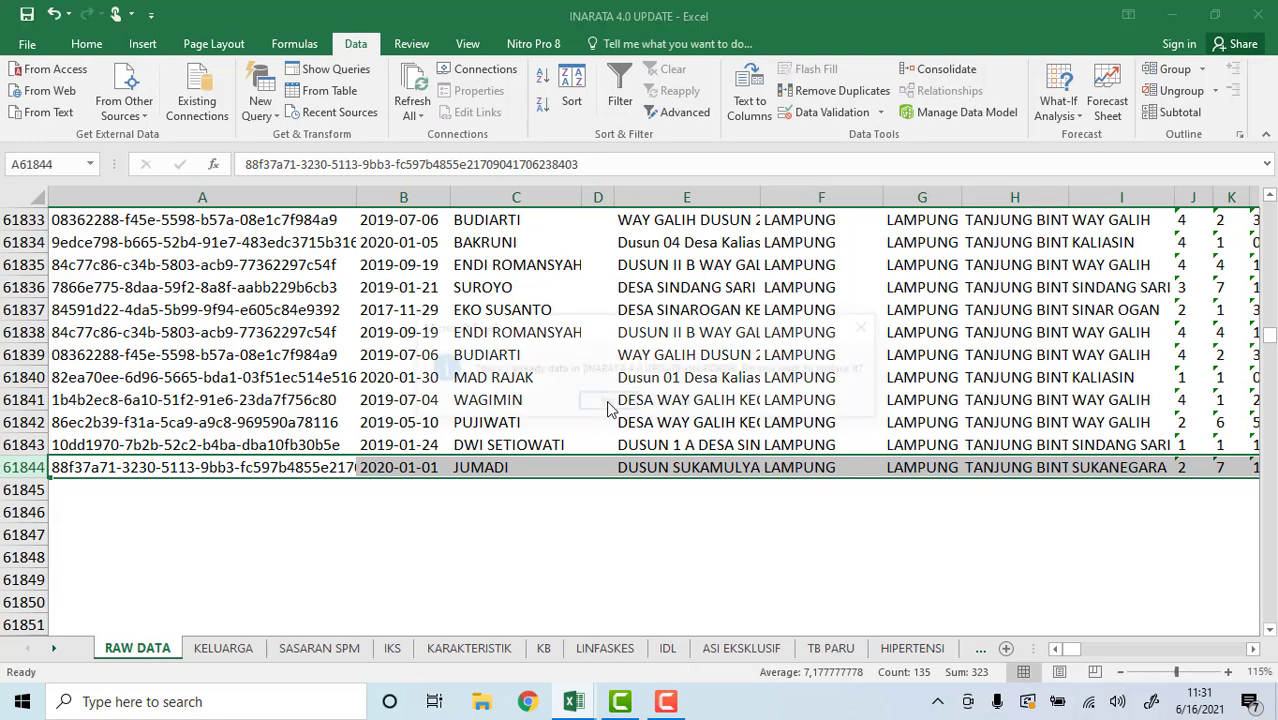
{"action": "left_click", "coordinate": [608, 403]}
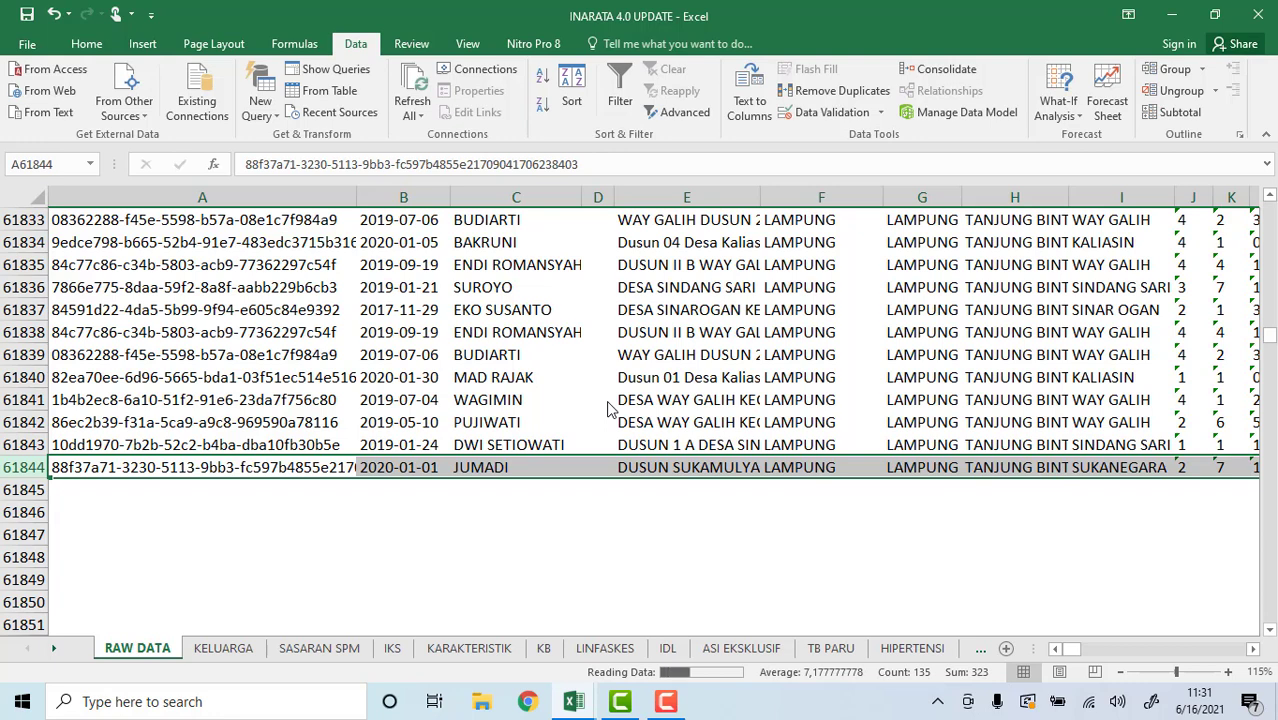
{"action": "left_click", "coordinate": [608, 403]}
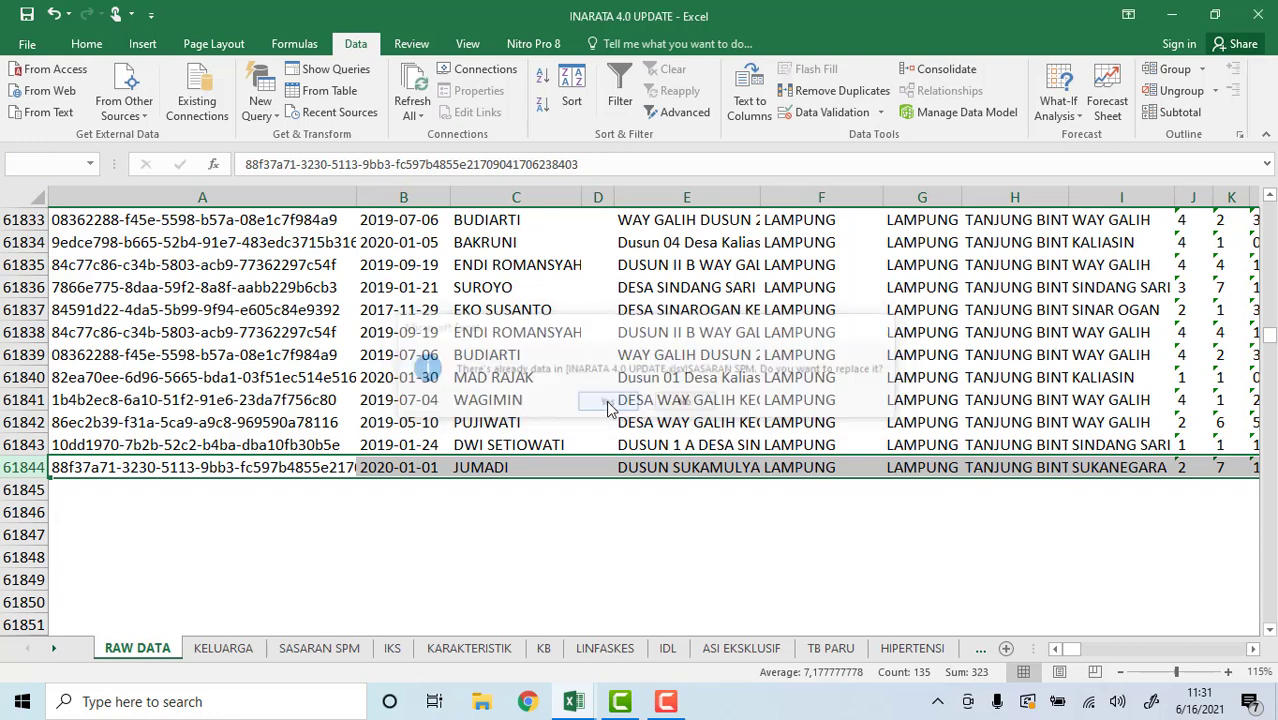
{"action": "left_click", "coordinate": [608, 403]}
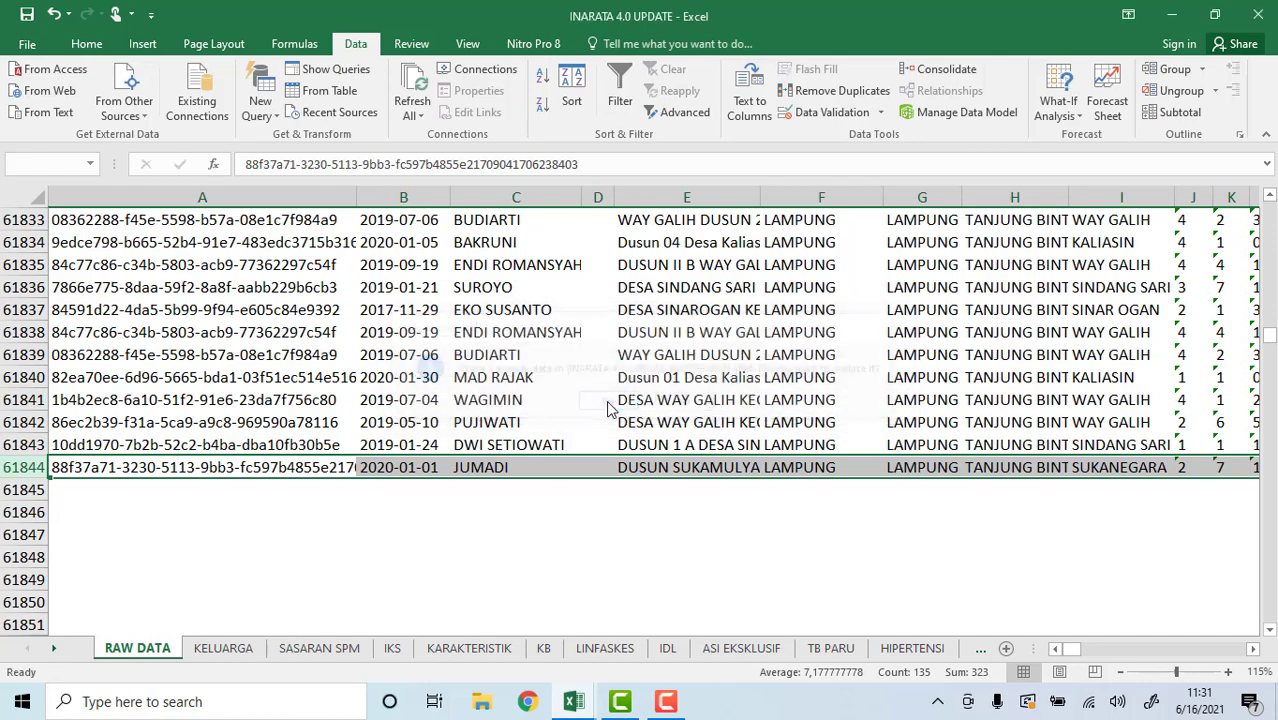
{"action": "left_click", "coordinate": [608, 403]}
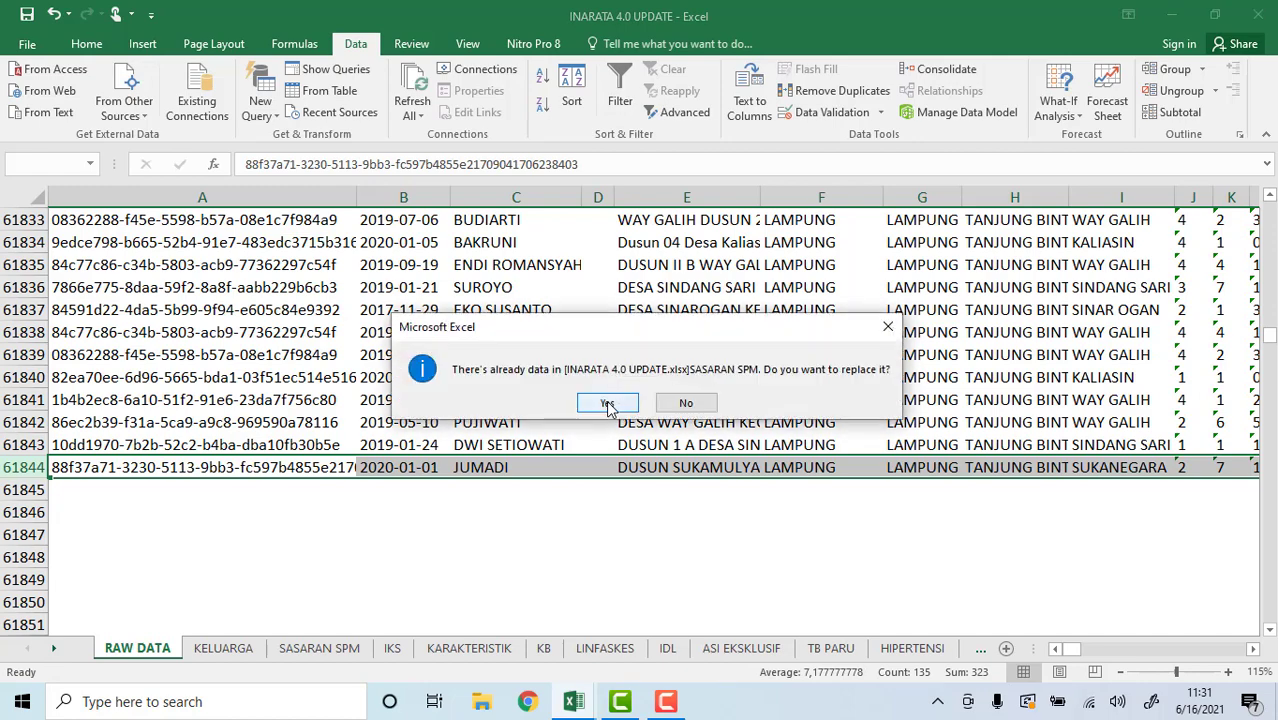
{"action": "left_click", "coordinate": [608, 403]}
{"action": "left_click", "coordinate": [608, 403]}
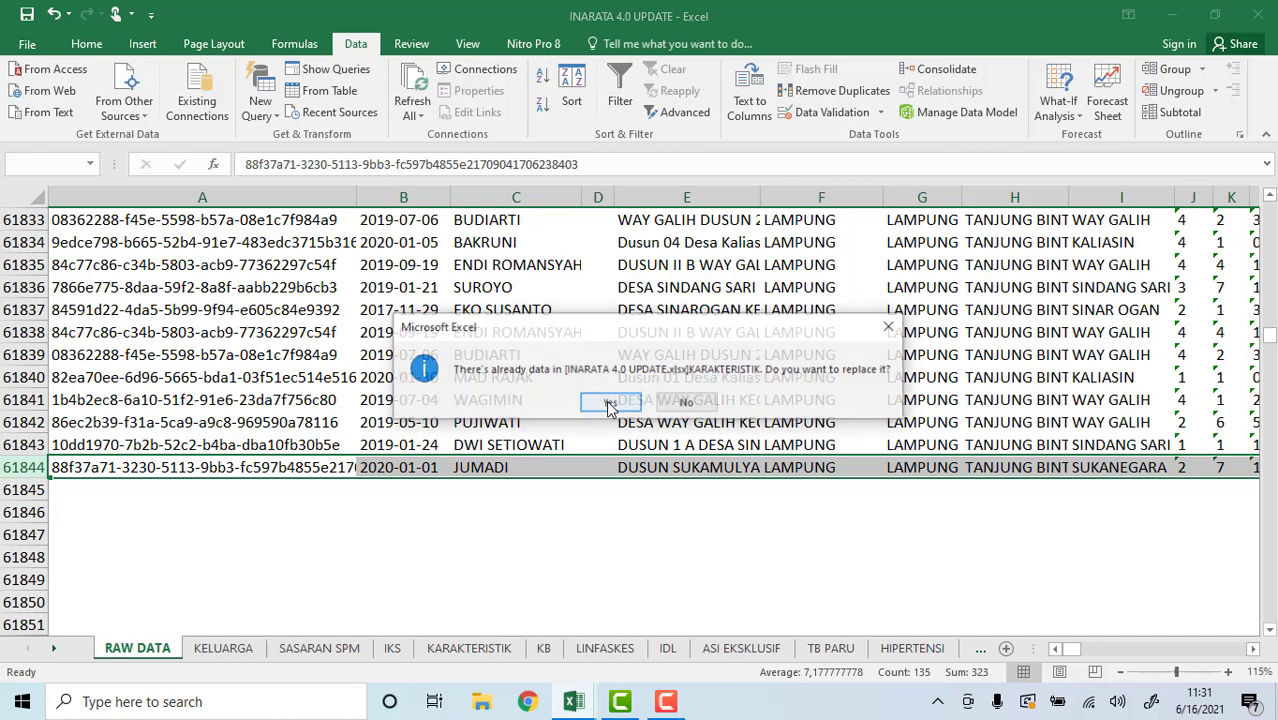
{"action": "left_click", "coordinate": [608, 403]}
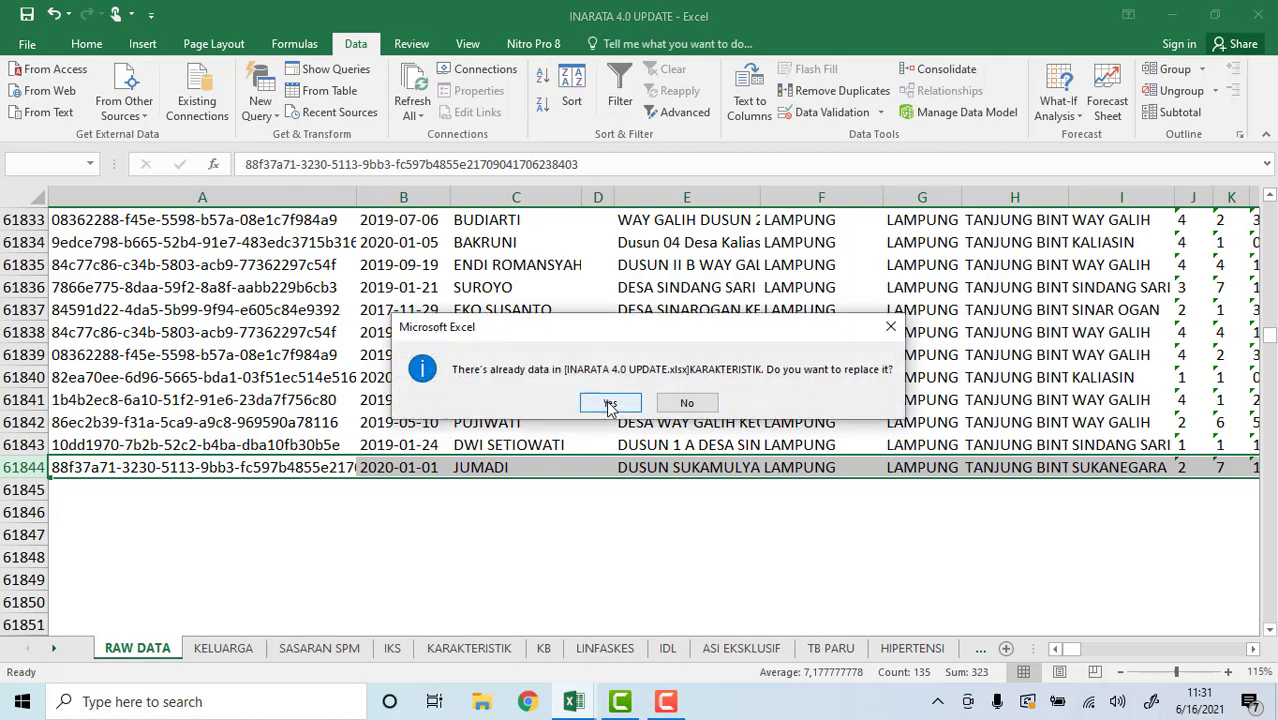
{"action": "left_click", "coordinate": [608, 403]}
{"action": "left_click", "coordinate": [608, 403]}
{"action": "left_click", "coordinate": [608, 403]}
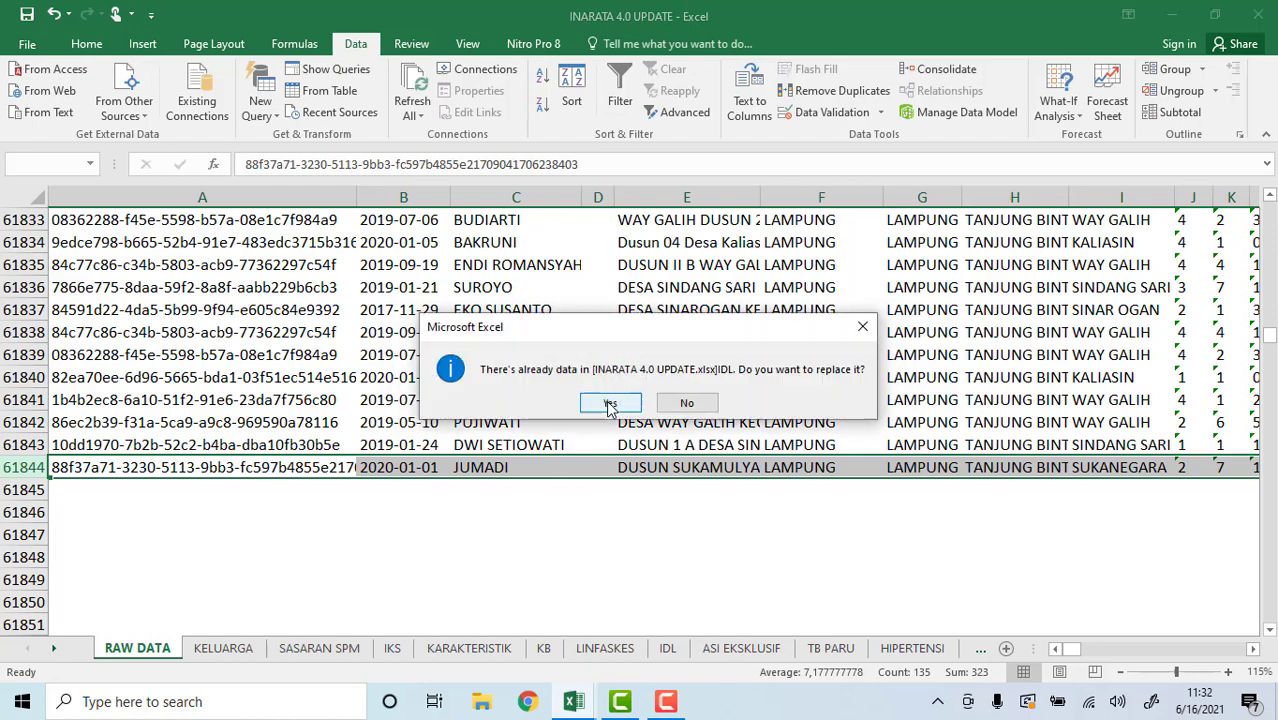
{"action": "left_click", "coordinate": [608, 403]}
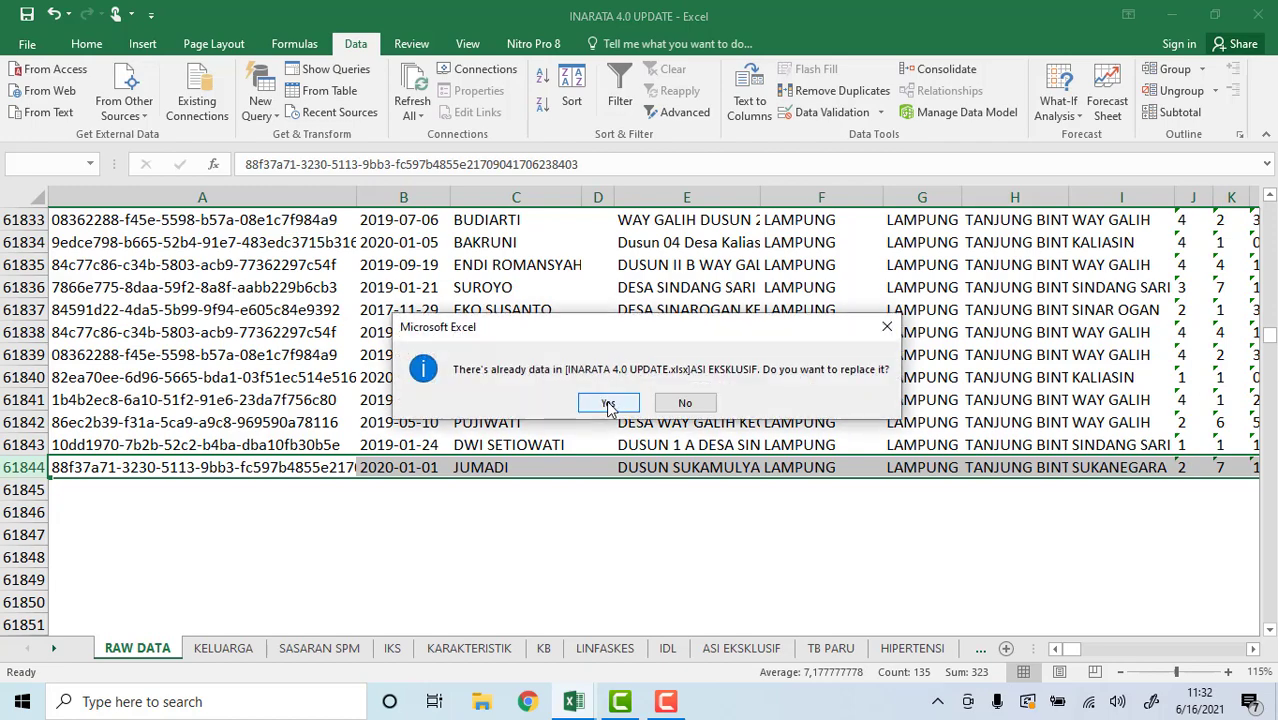
{"action": "left_click", "coordinate": [608, 403]}
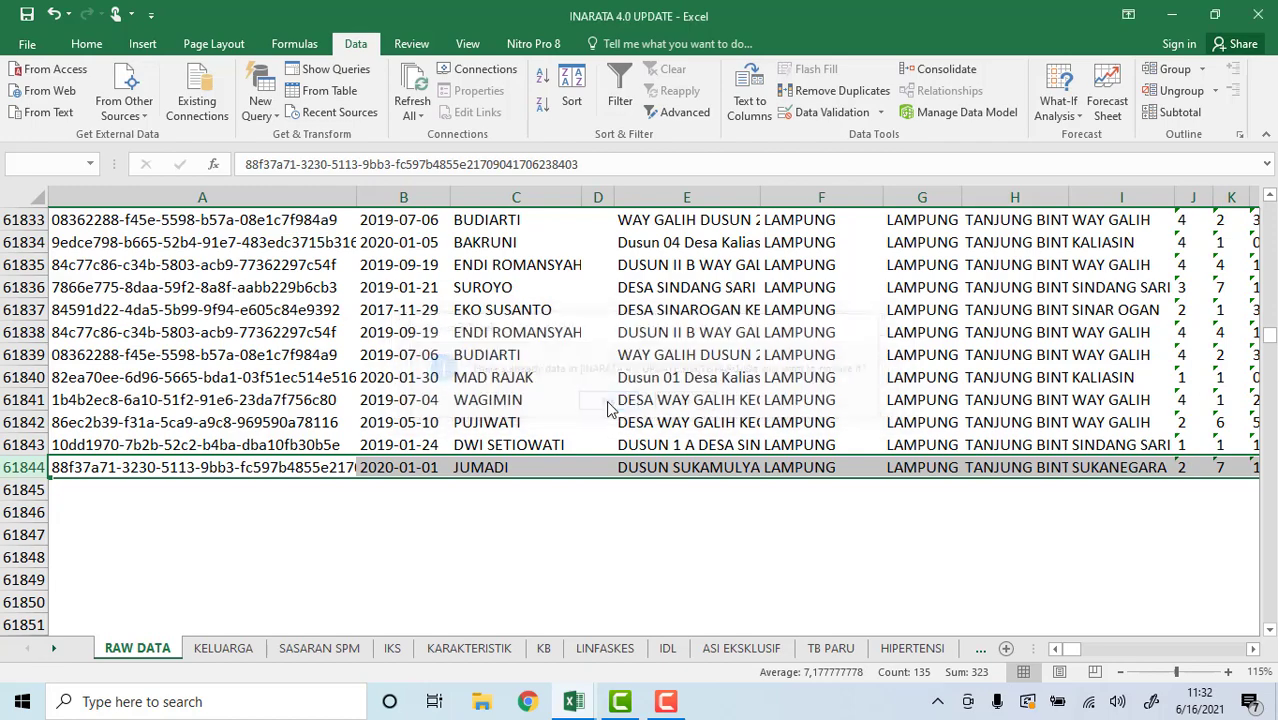
{"action": "left_click", "coordinate": [608, 403]}
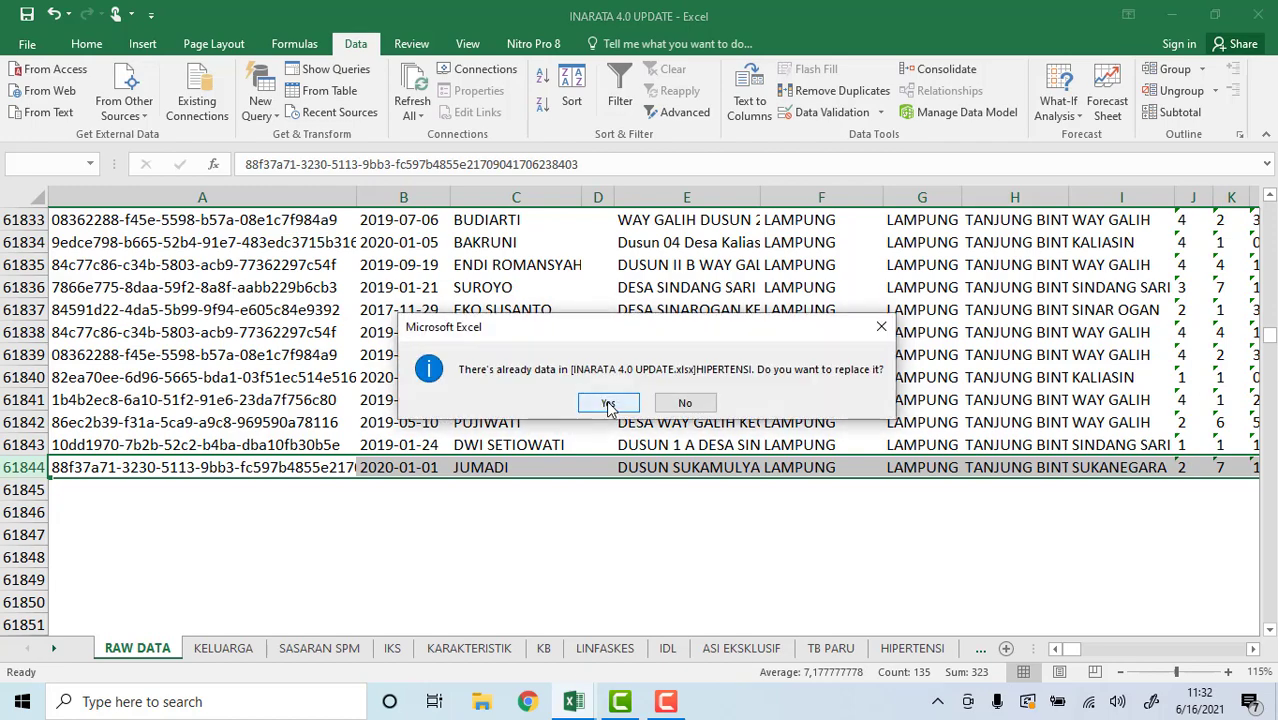
{"action": "left_click", "coordinate": [608, 403]}
{"action": "left_click", "coordinate": [608, 403]}
{"action": "left_click", "coordinate": [608, 403]}
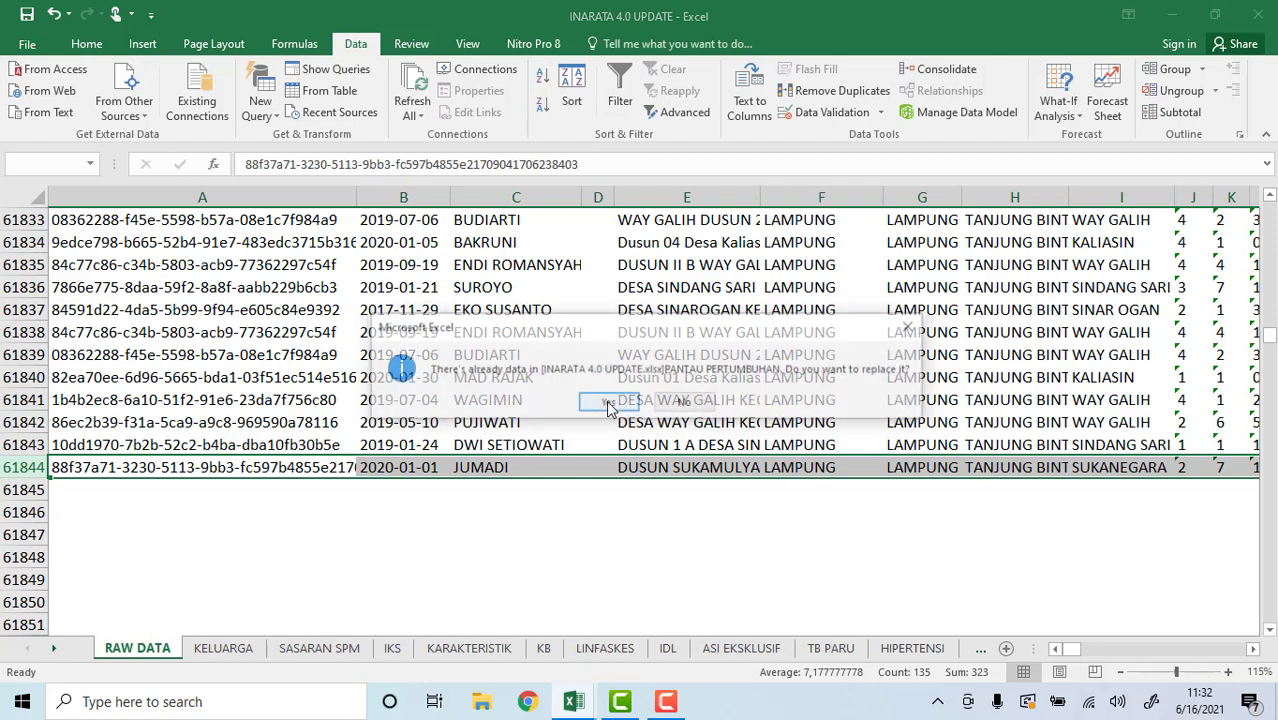
{"action": "left_click", "coordinate": [608, 403]}
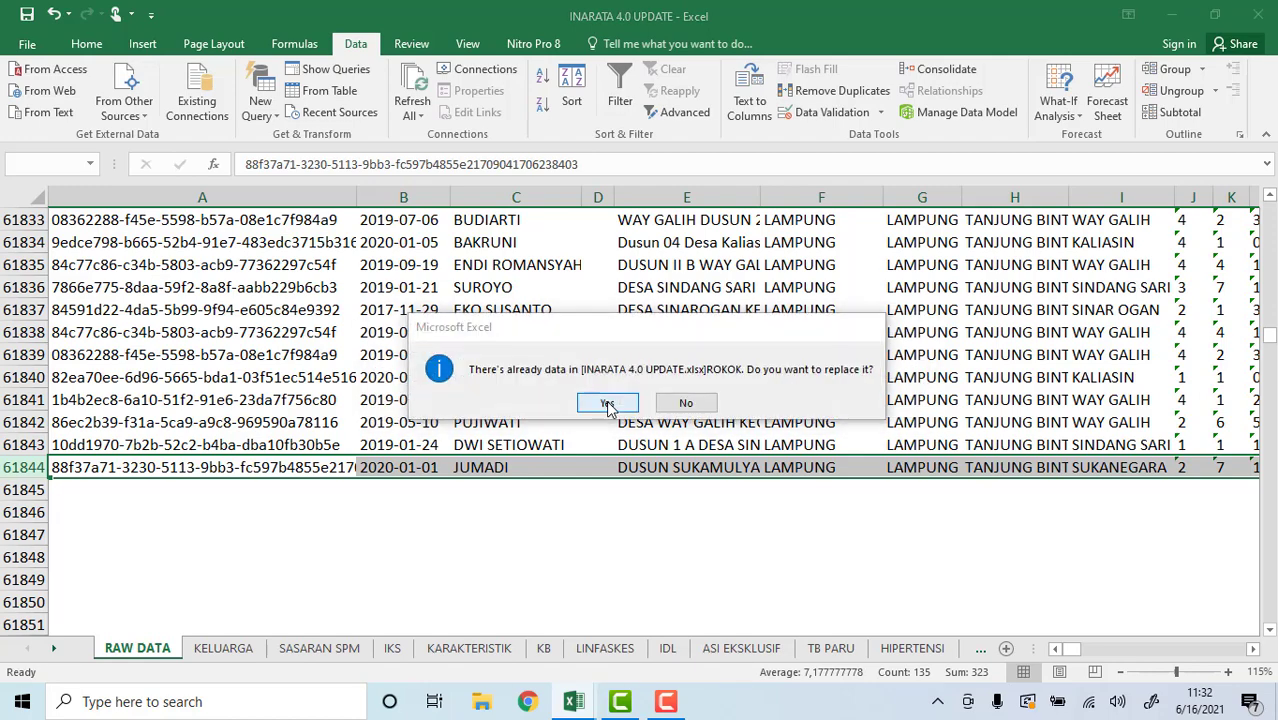
{"action": "left_click", "coordinate": [608, 403]}
{"action": "left_click", "coordinate": [608, 403]}
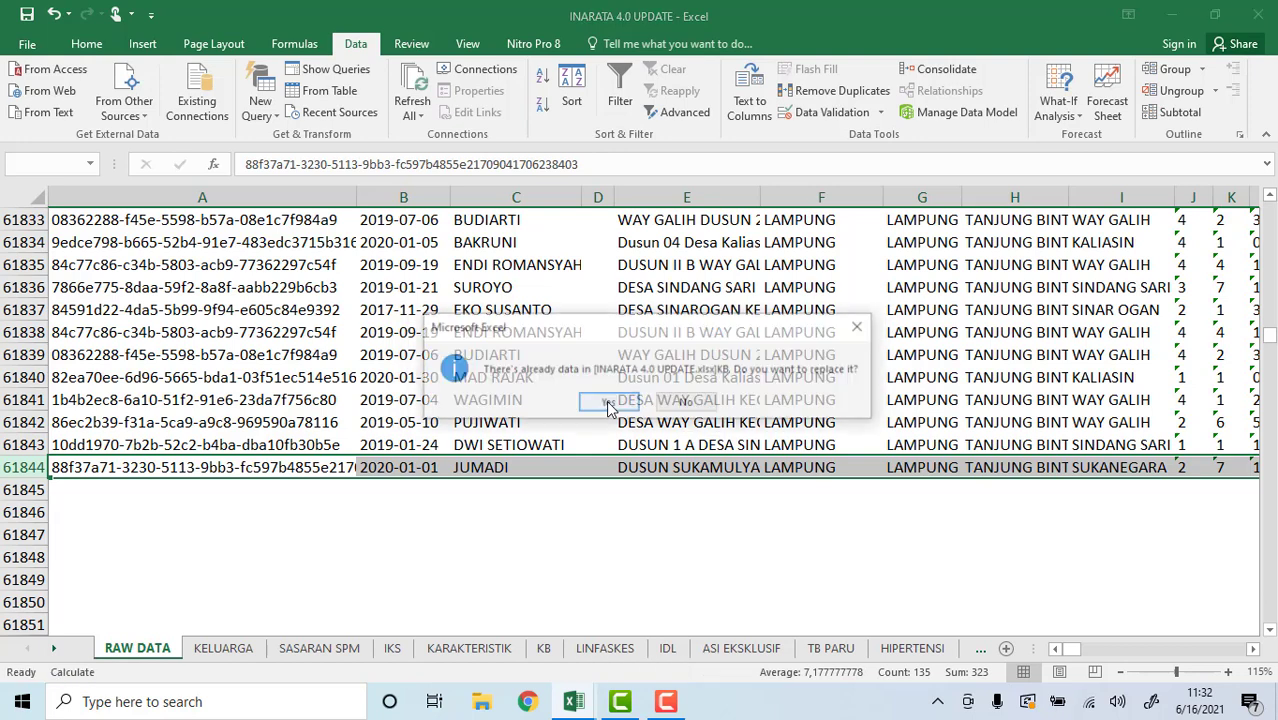
{"action": "left_click", "coordinate": [608, 403]}
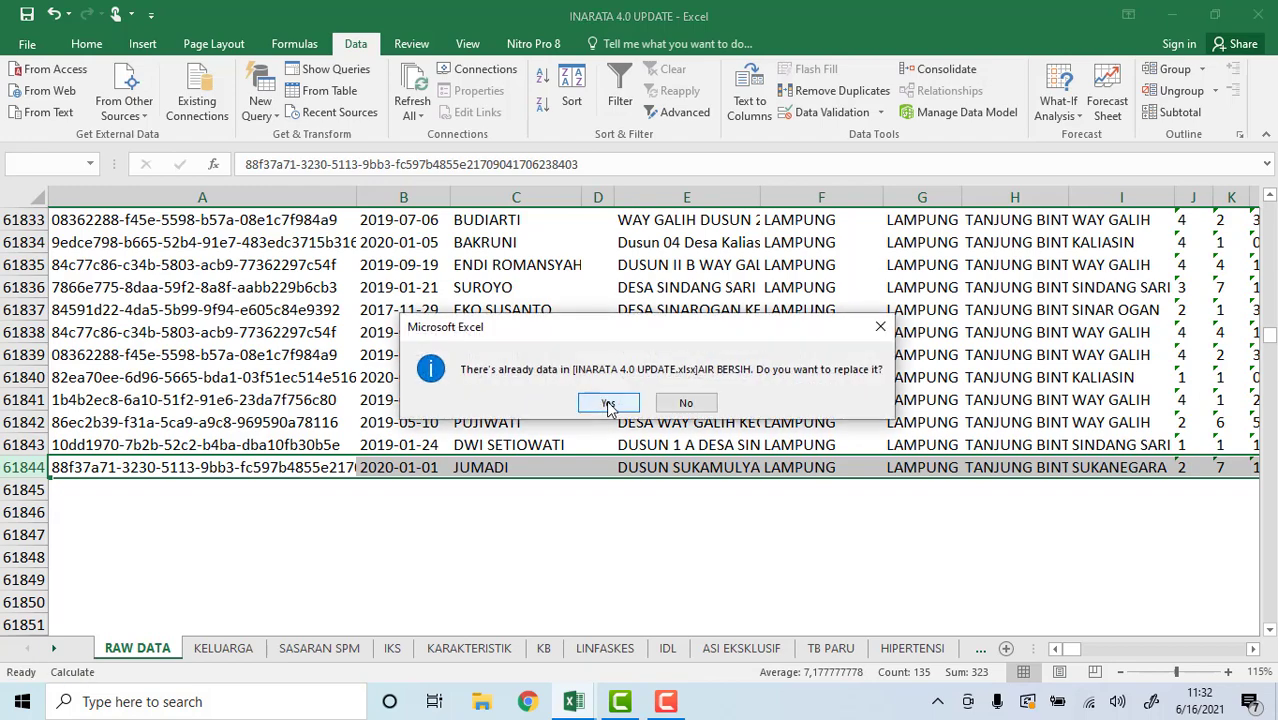
{"action": "left_click", "coordinate": [608, 403]}
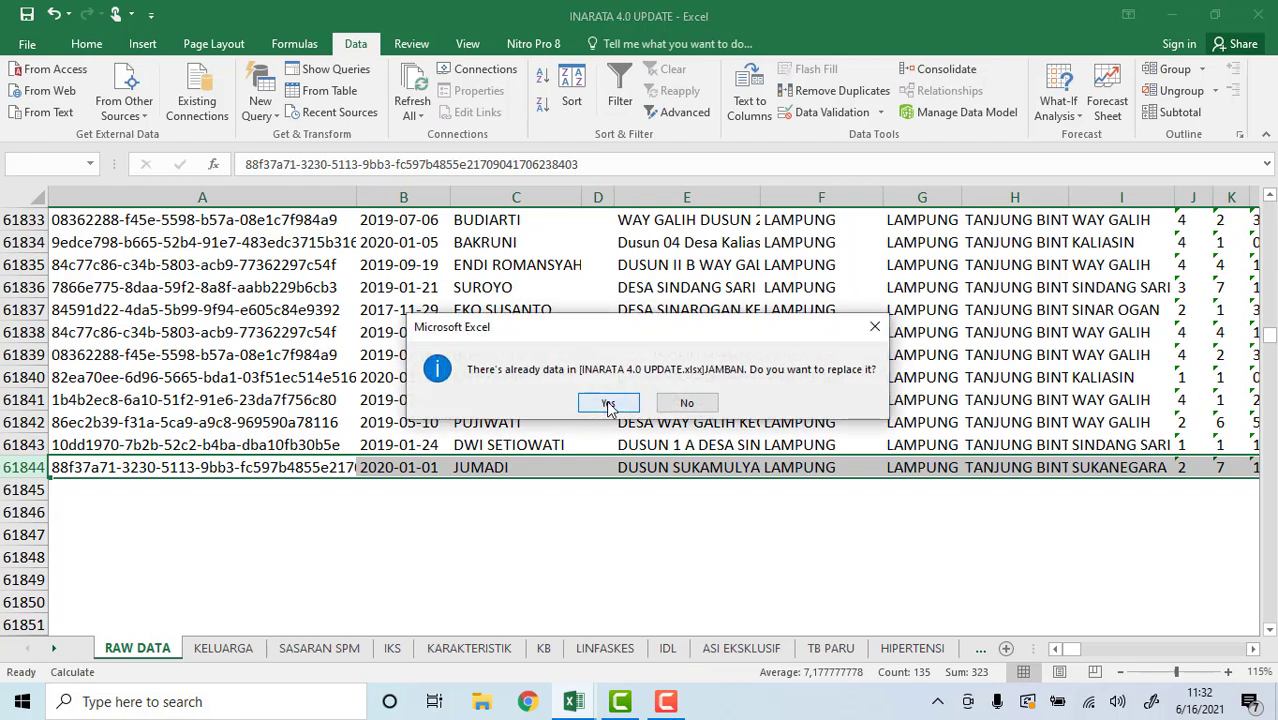
{"action": "left_click", "coordinate": [608, 404]}
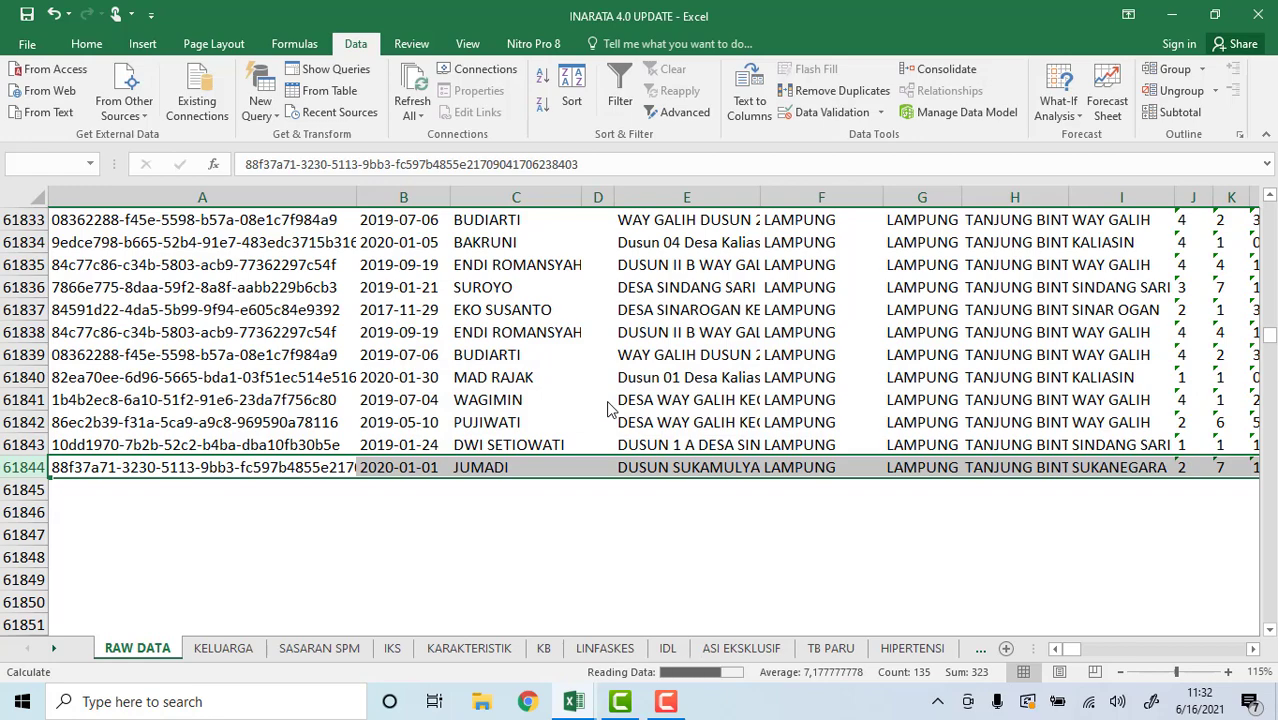
{"action": "left_click", "coordinate": [608, 404]}
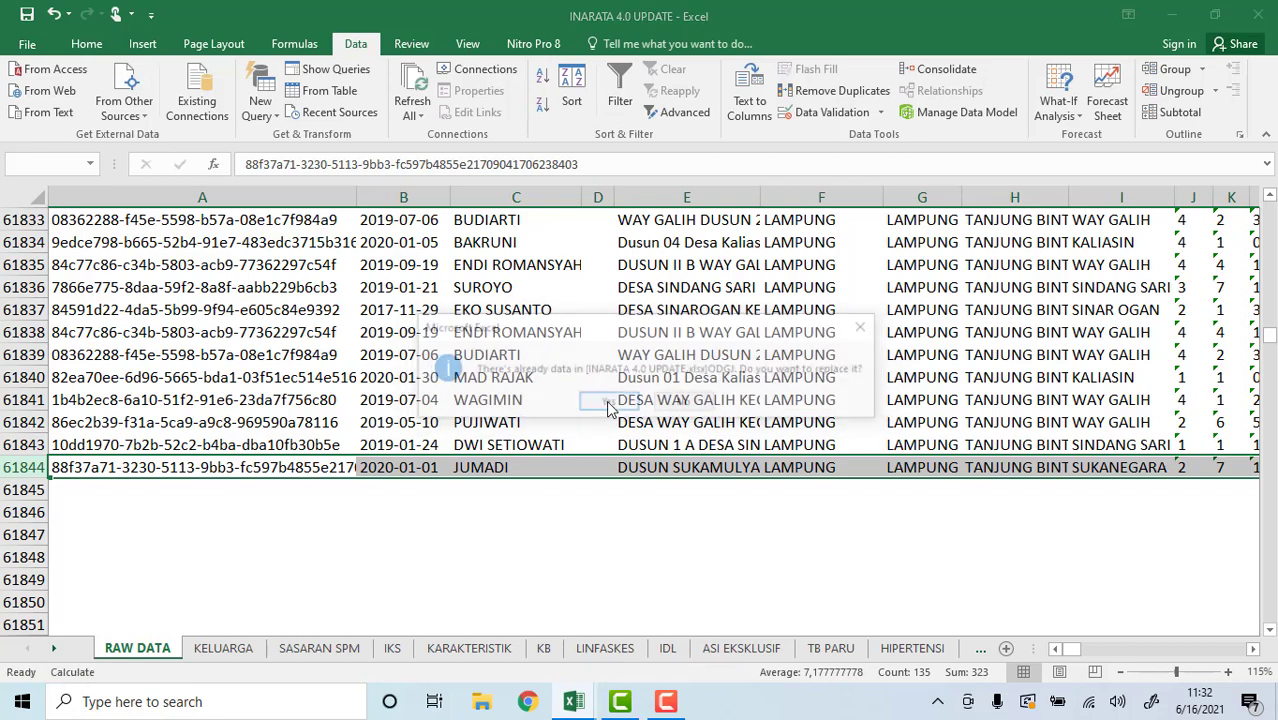
{"action": "left_click", "coordinate": [608, 404]}
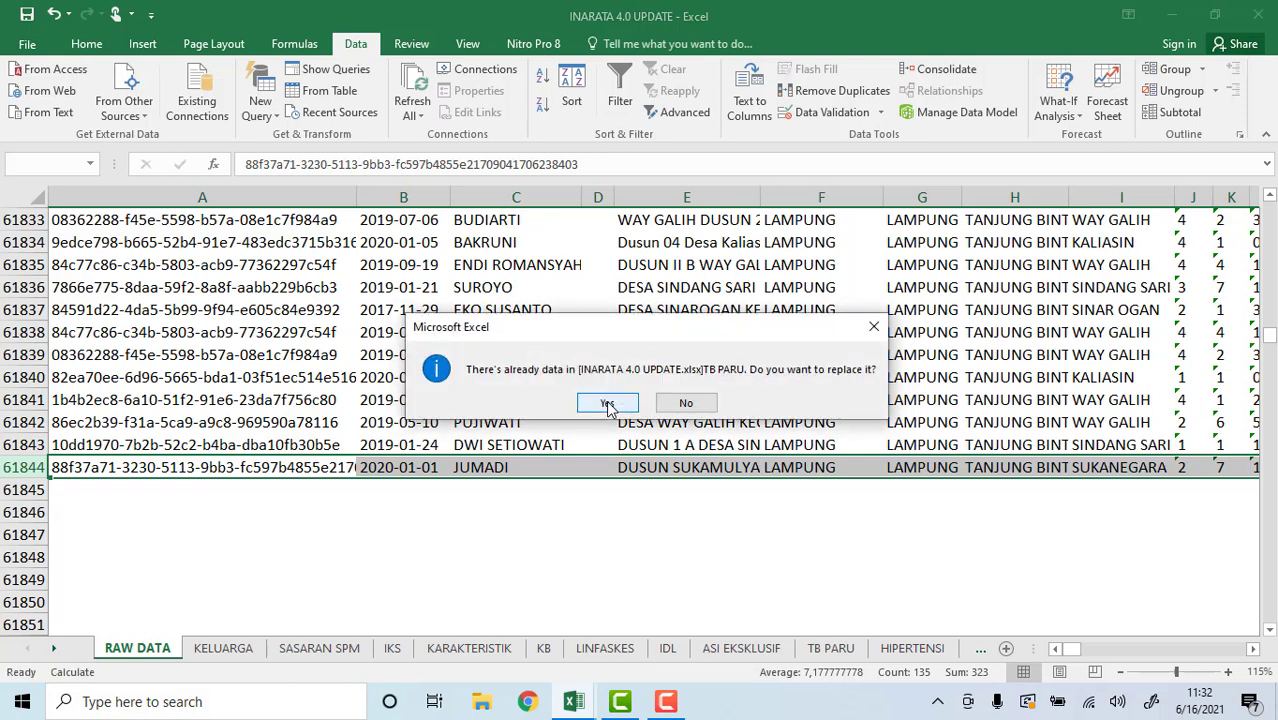
{"action": "left_click", "coordinate": [608, 404]}
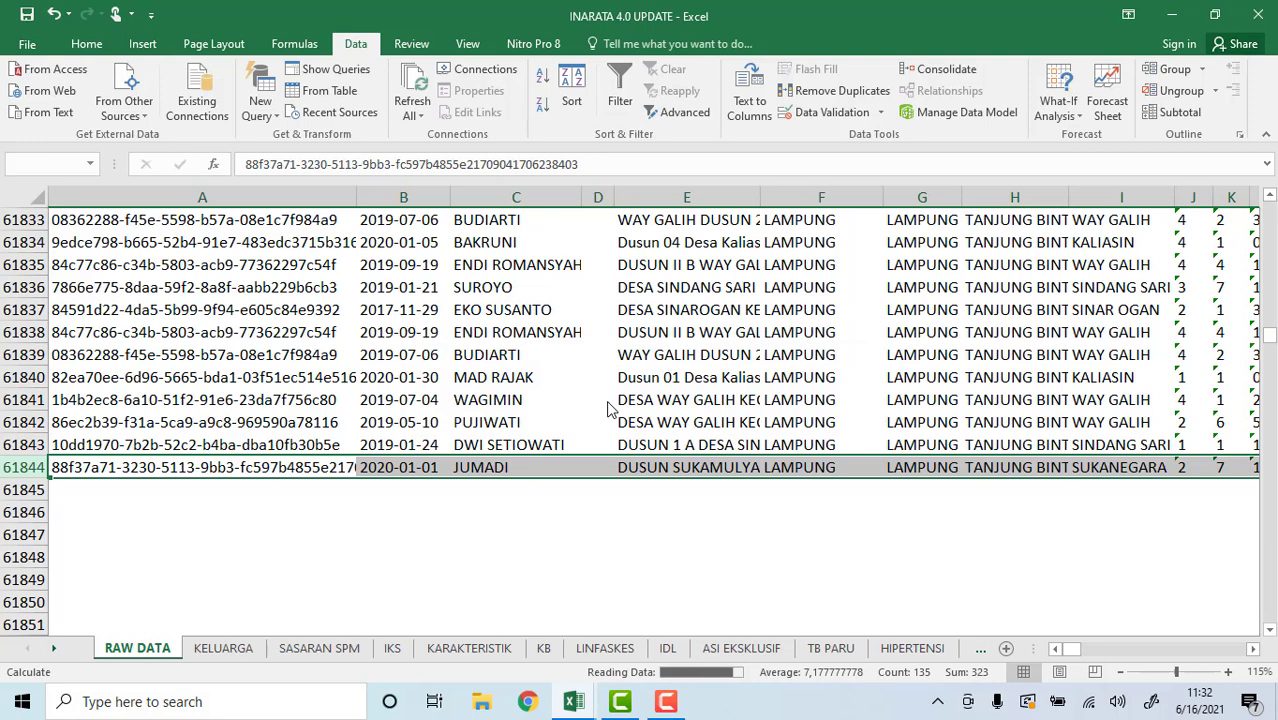
{"action": "left_click", "coordinate": [608, 404]}
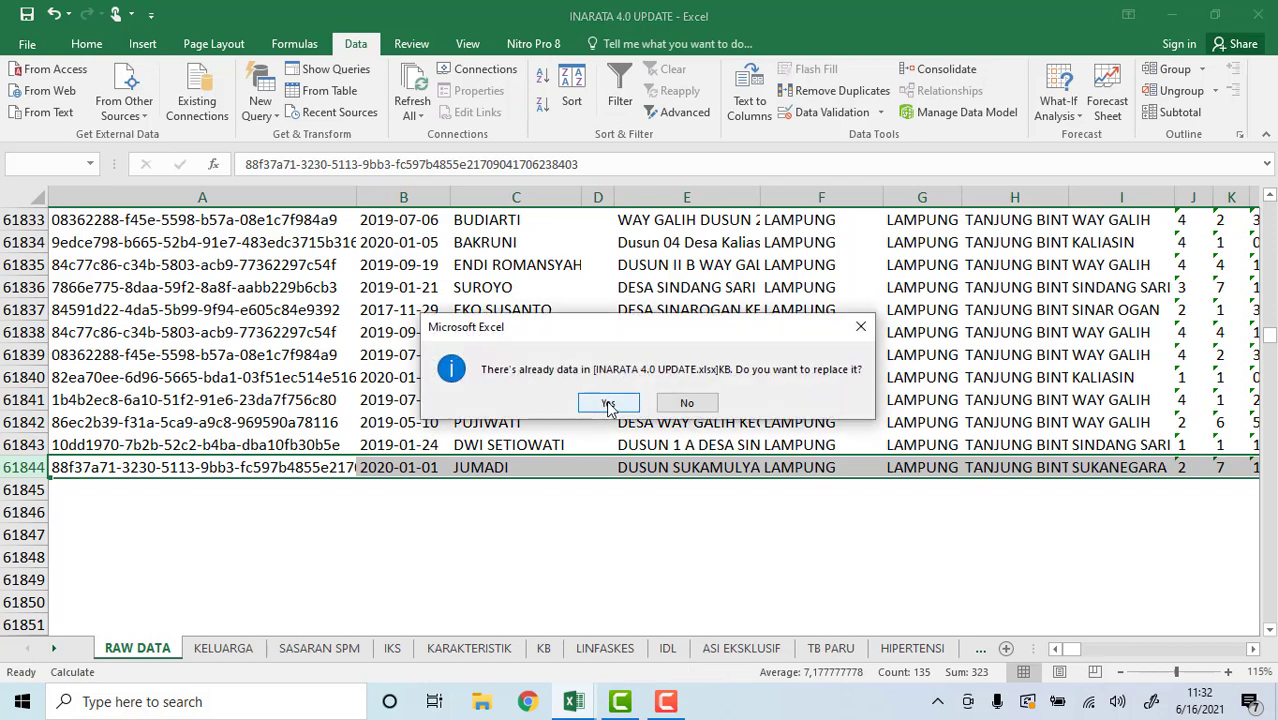
{"action": "left_click", "coordinate": [608, 404]}
{"action": "left_click", "coordinate": [608, 404]}
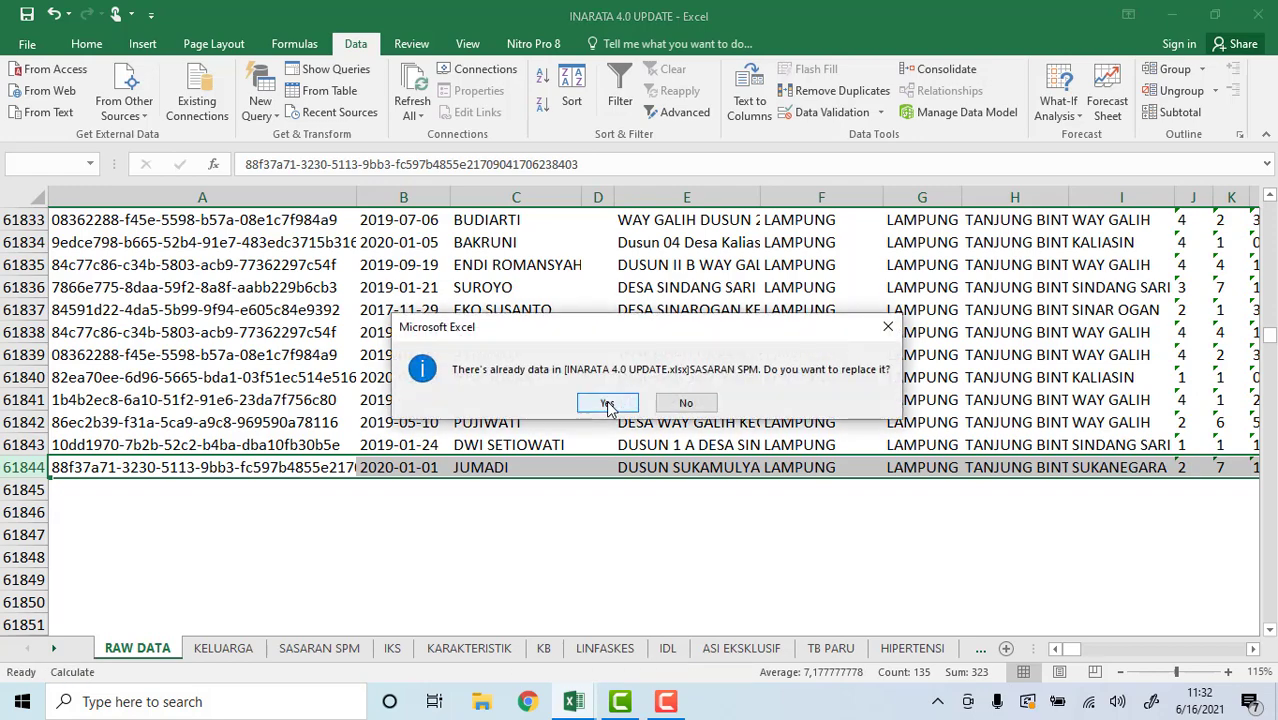
{"action": "left_click", "coordinate": [608, 404]}
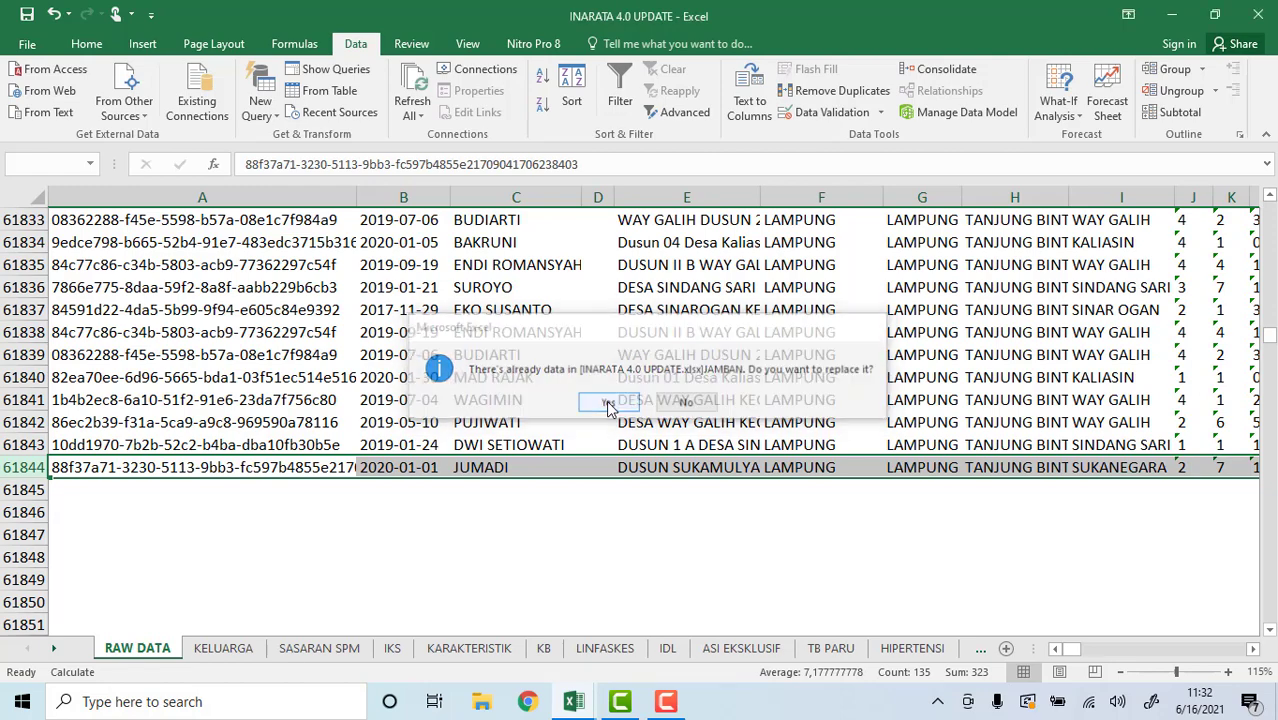
{"action": "left_click", "coordinate": [608, 404]}
{"action": "left_click", "coordinate": [608, 404]}
{"action": "left_click", "coordinate": [608, 404]}
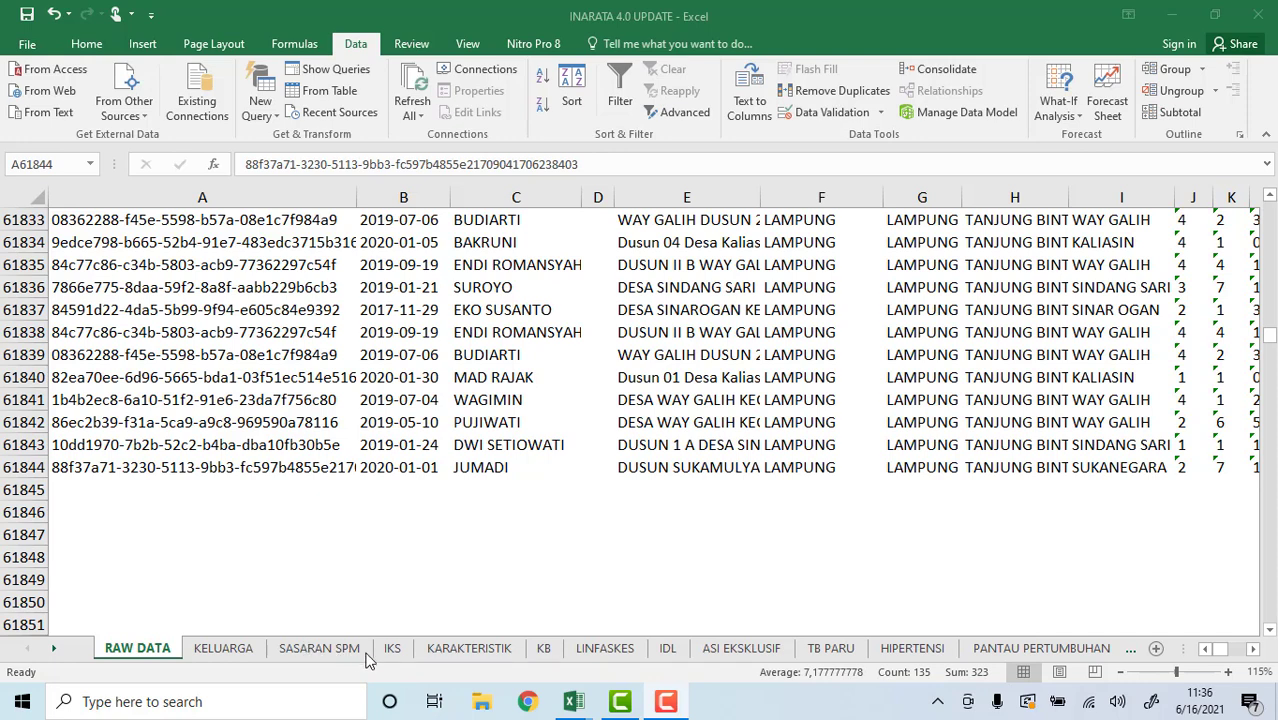
- Open the SASARAN SPM sheet and show its main target table starting at column A
{"action": "left_click", "coordinate": [311, 651]}
{"action": "left_click", "coordinate": [311, 651]}
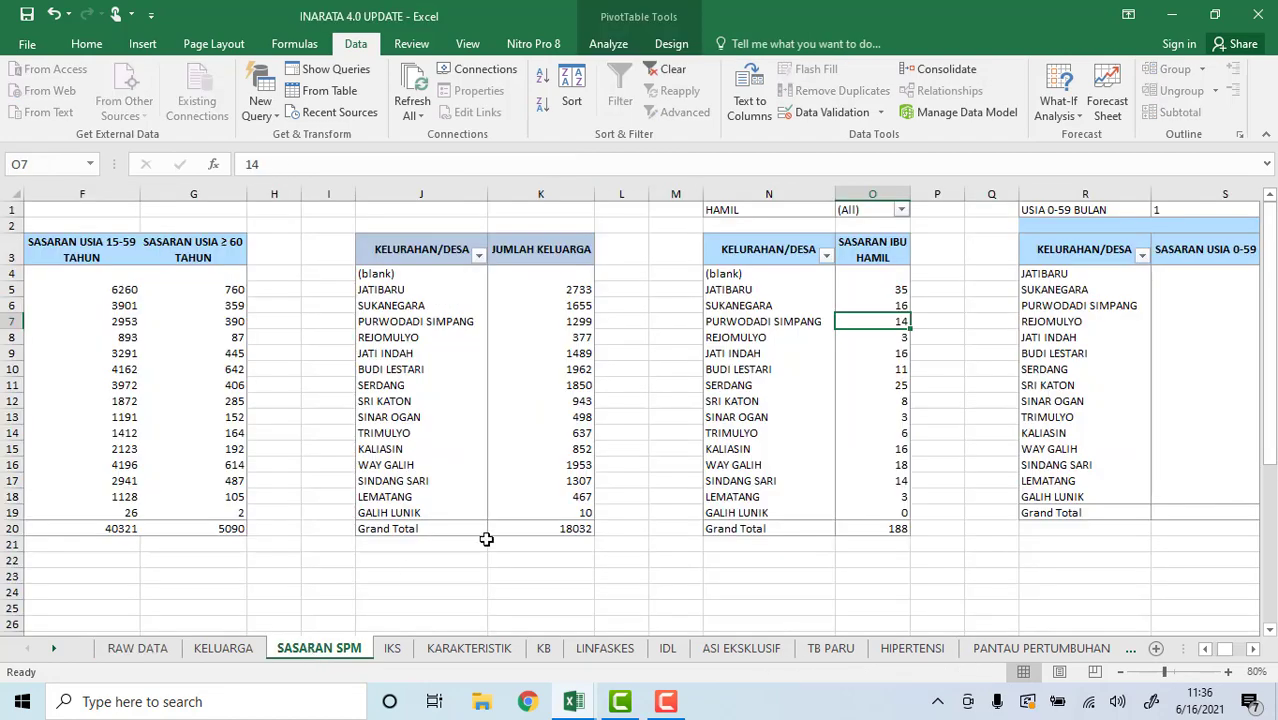
{"action": "left_click_drag", "start_coordinate": [1186, 649], "coordinate": [800, 649]}
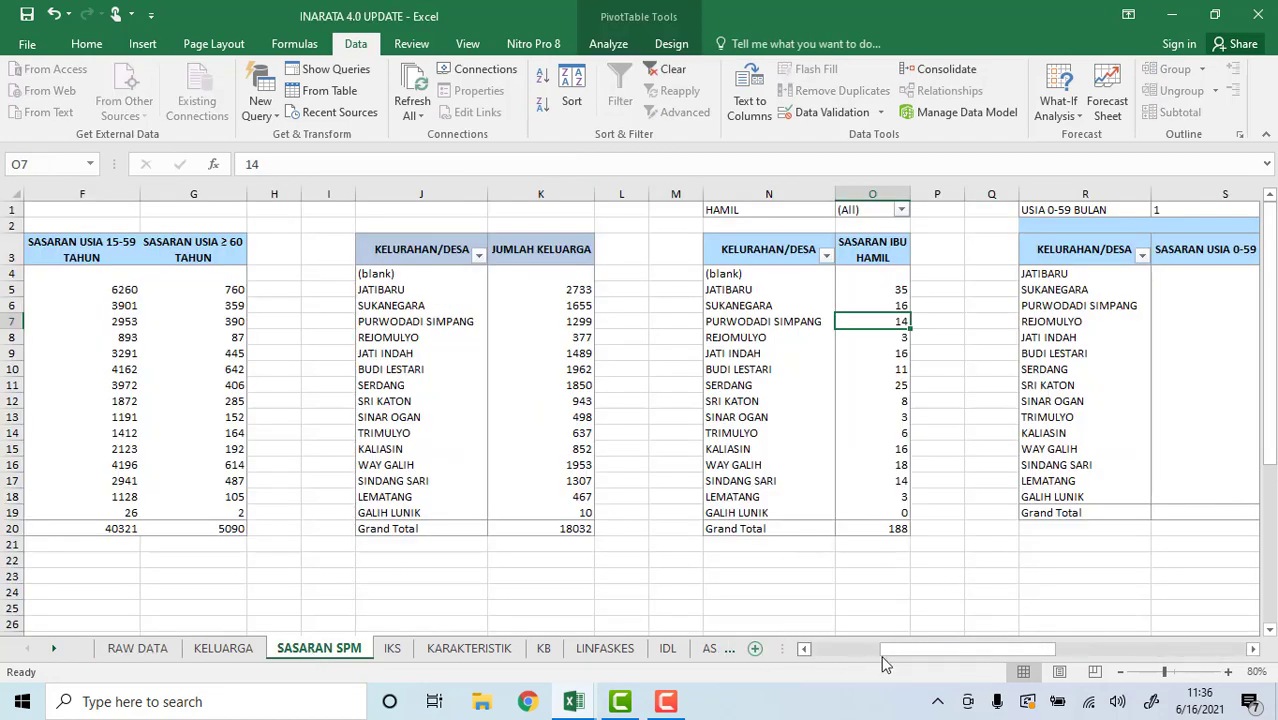
{"action": "left_click_drag", "start_coordinate": [880, 652], "coordinate": [811, 651]}
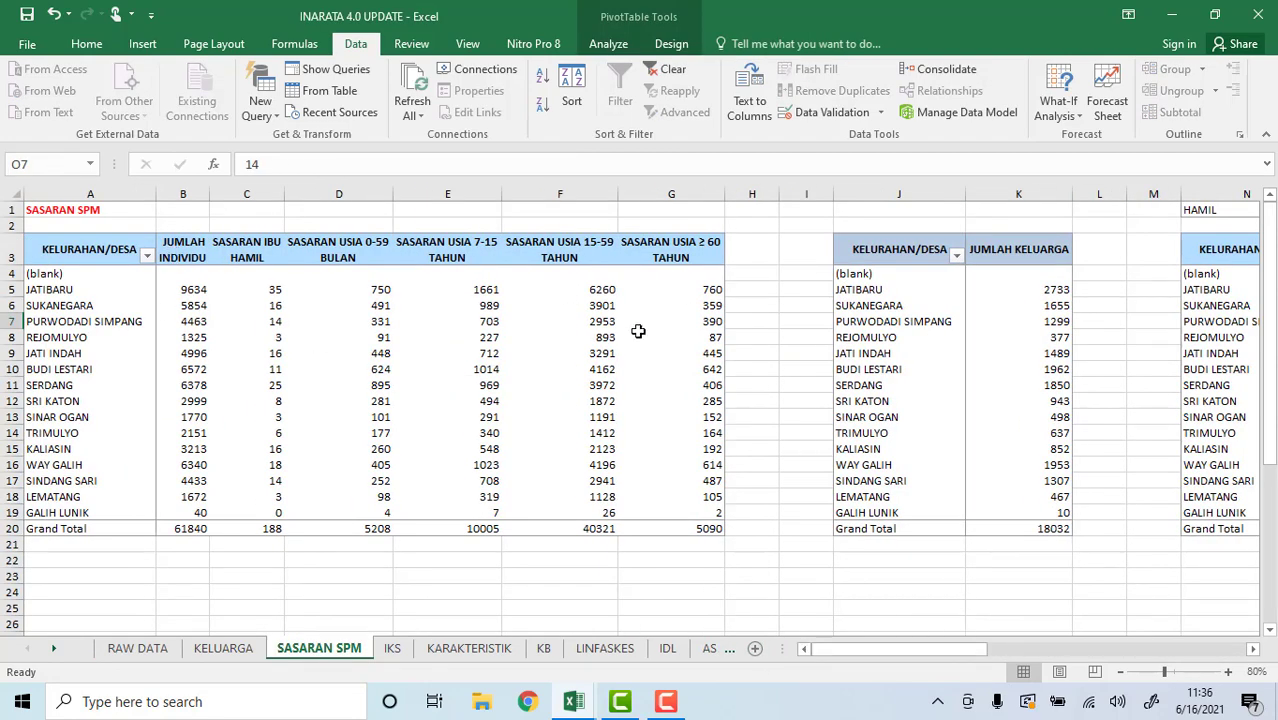
{"action": "left_click", "coordinate": [147, 257]}
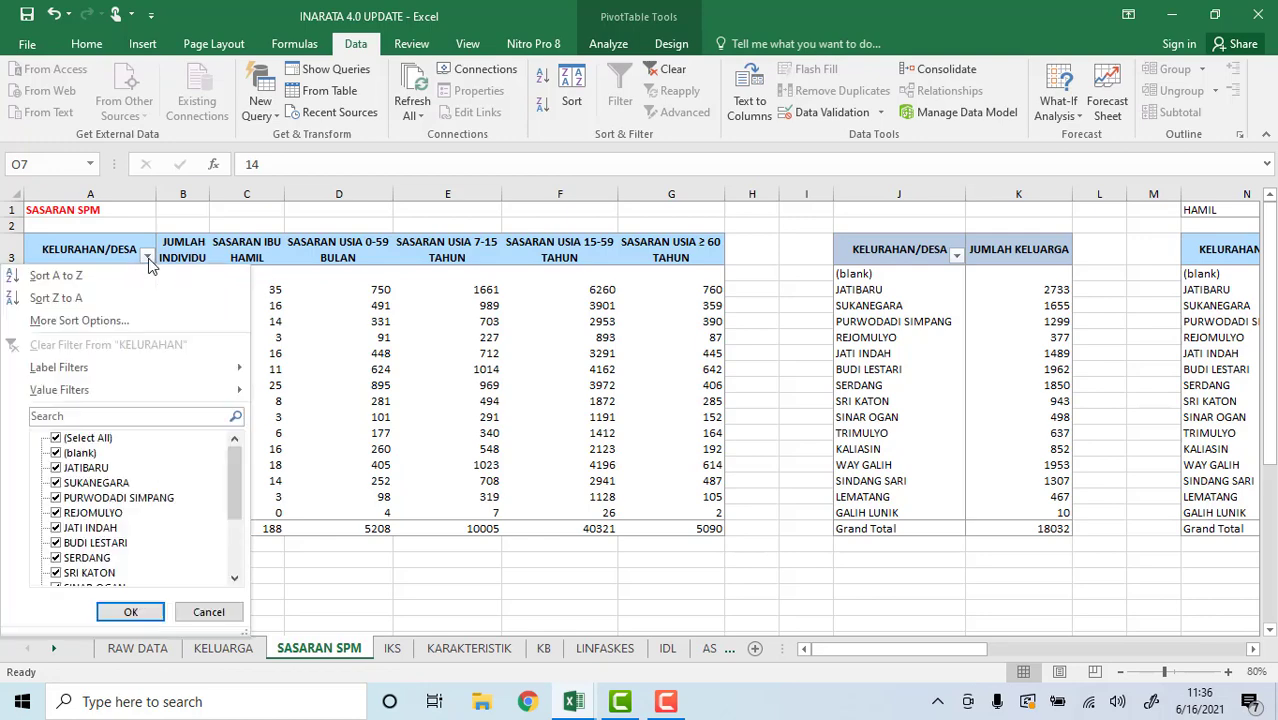
{"action": "left_click", "coordinate": [57, 453]}
{"action": "left_click", "coordinate": [207, 611]}
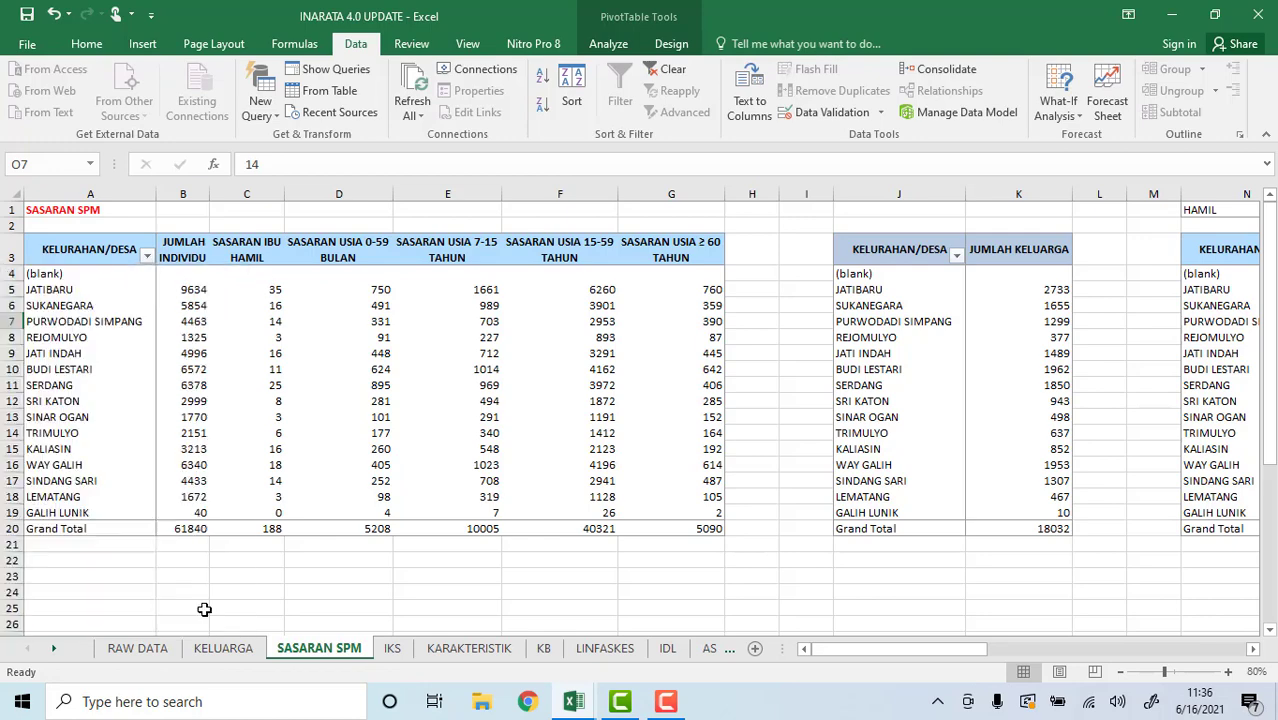
- Exclude the (blank) item from the KELURAHAN/DESA filter of the main SASARAN SPM pivot table
{"action": "left_click", "coordinate": [147, 258]}
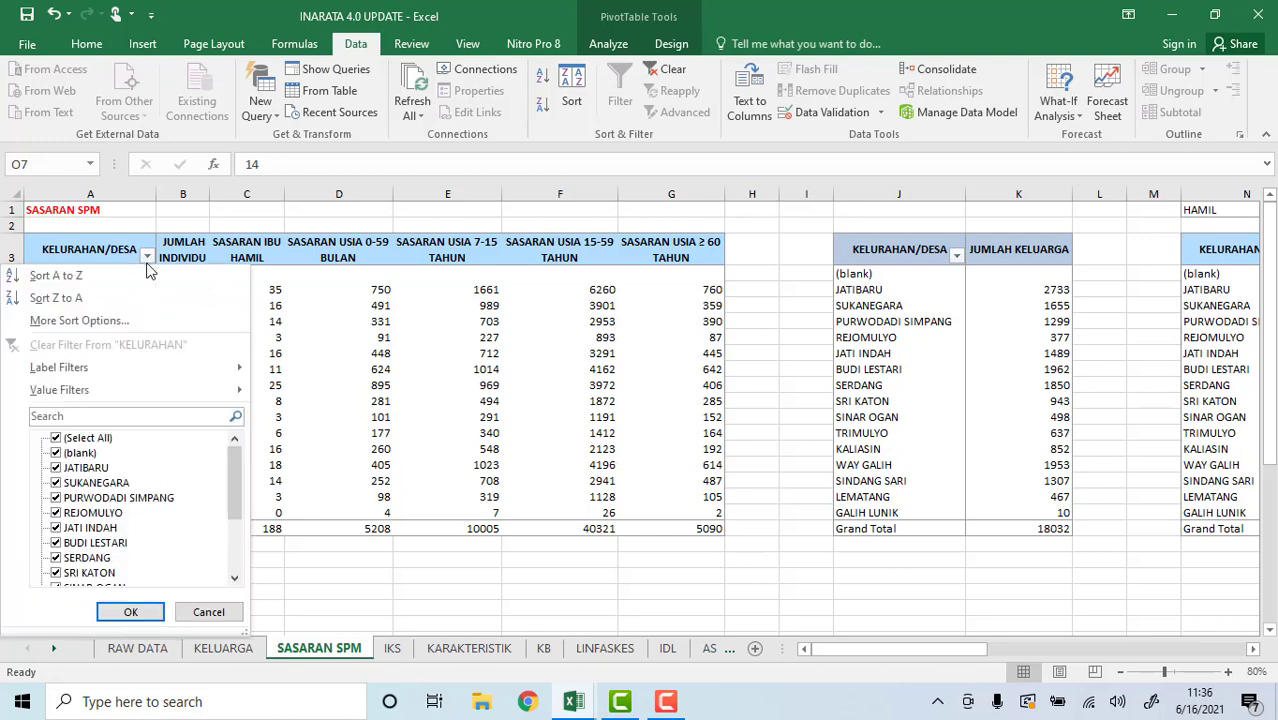
{"action": "left_click", "coordinate": [57, 453]}
{"action": "left_click", "coordinate": [130, 611]}
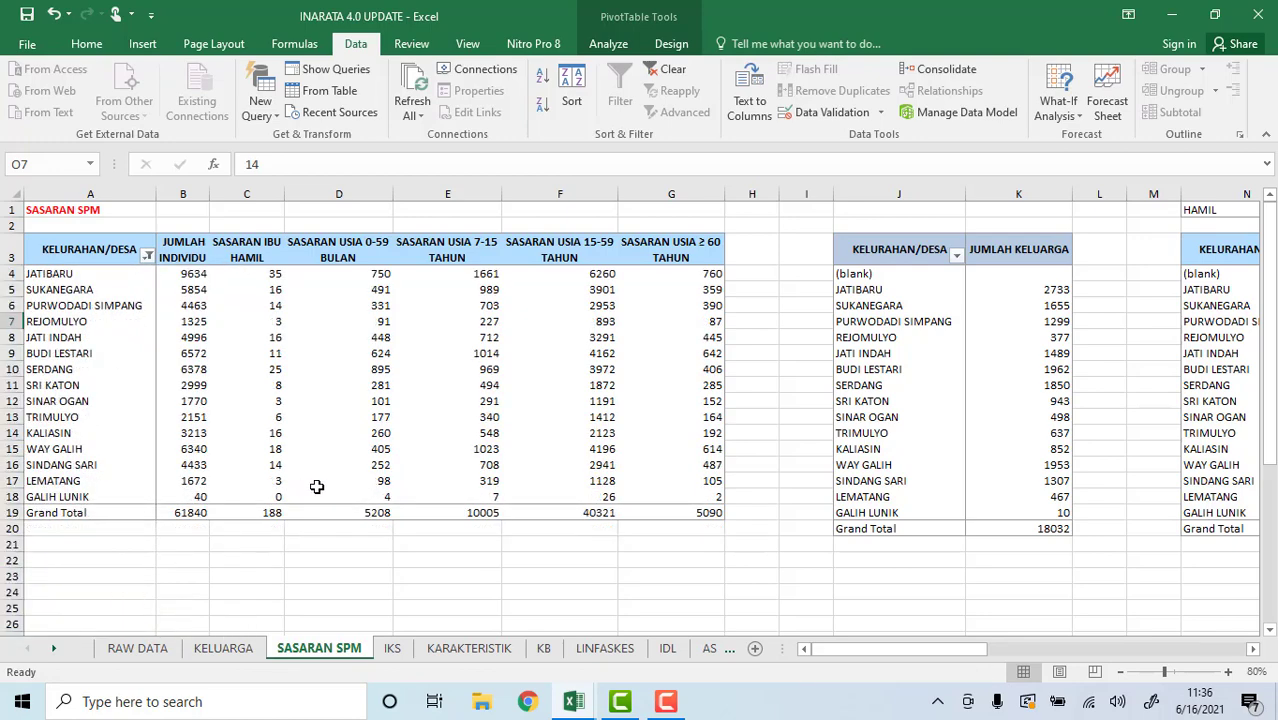
- Exclude the (blank) item from the KELURAHAN/DESA filter of the JUMLAH KELUARGA pivot table
{"action": "left_click_drag", "start_coordinate": [856, 652], "coordinate": [932, 655]}
{"action": "left_click", "coordinate": [478, 256]}
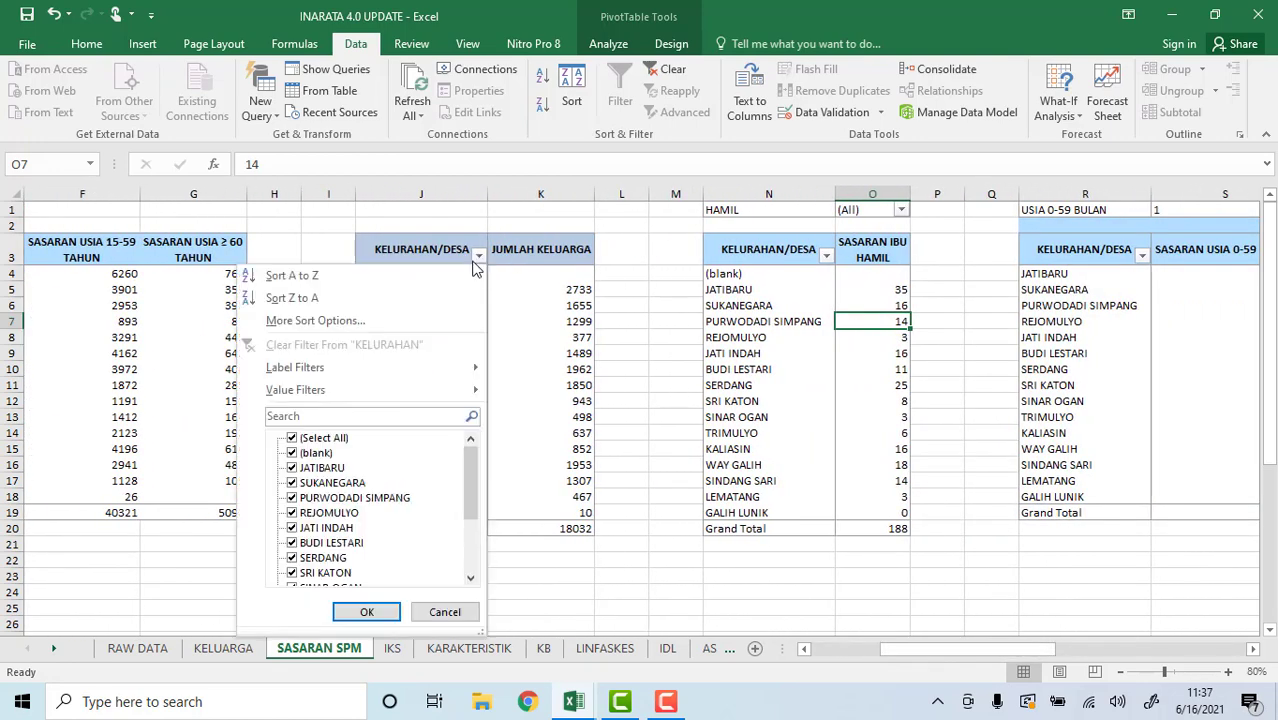
{"action": "left_click", "coordinate": [316, 452]}
{"action": "left_click", "coordinate": [367, 611]}
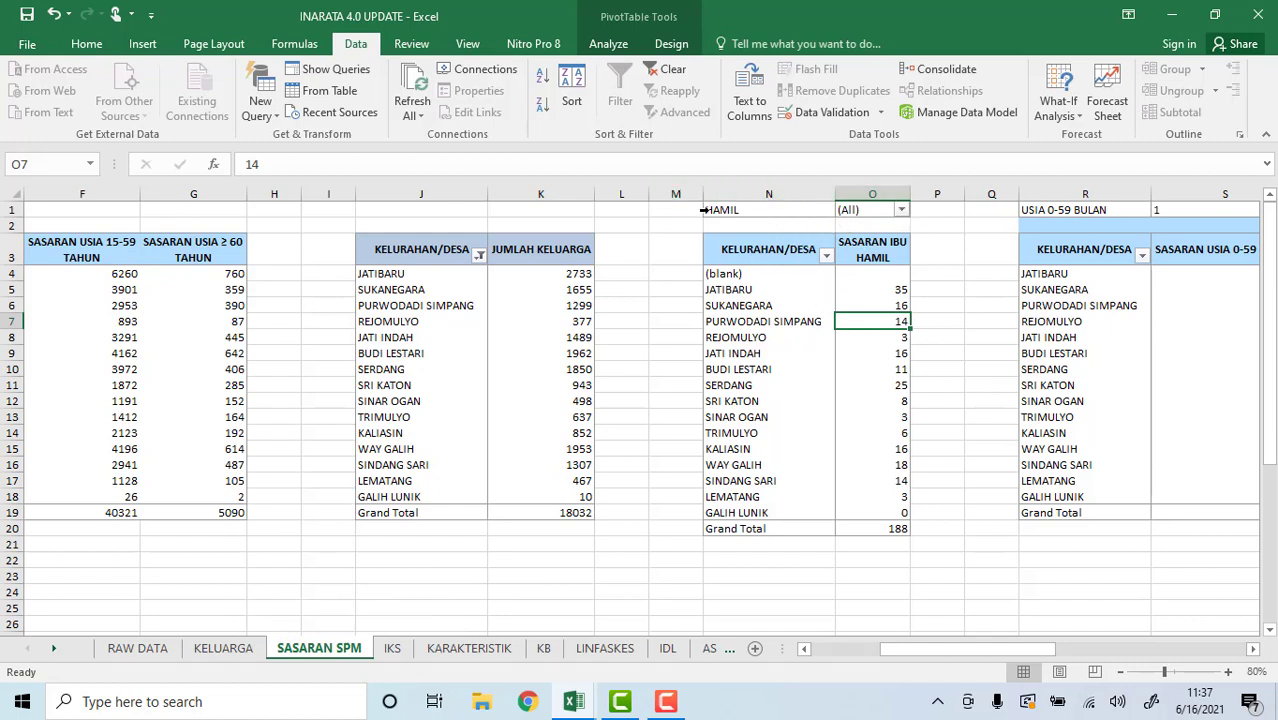
- Set the HAMIL and USIA 7-15 TAHUN report filters of their pivot tables to 1
{"action": "left_click", "coordinate": [901, 211]}
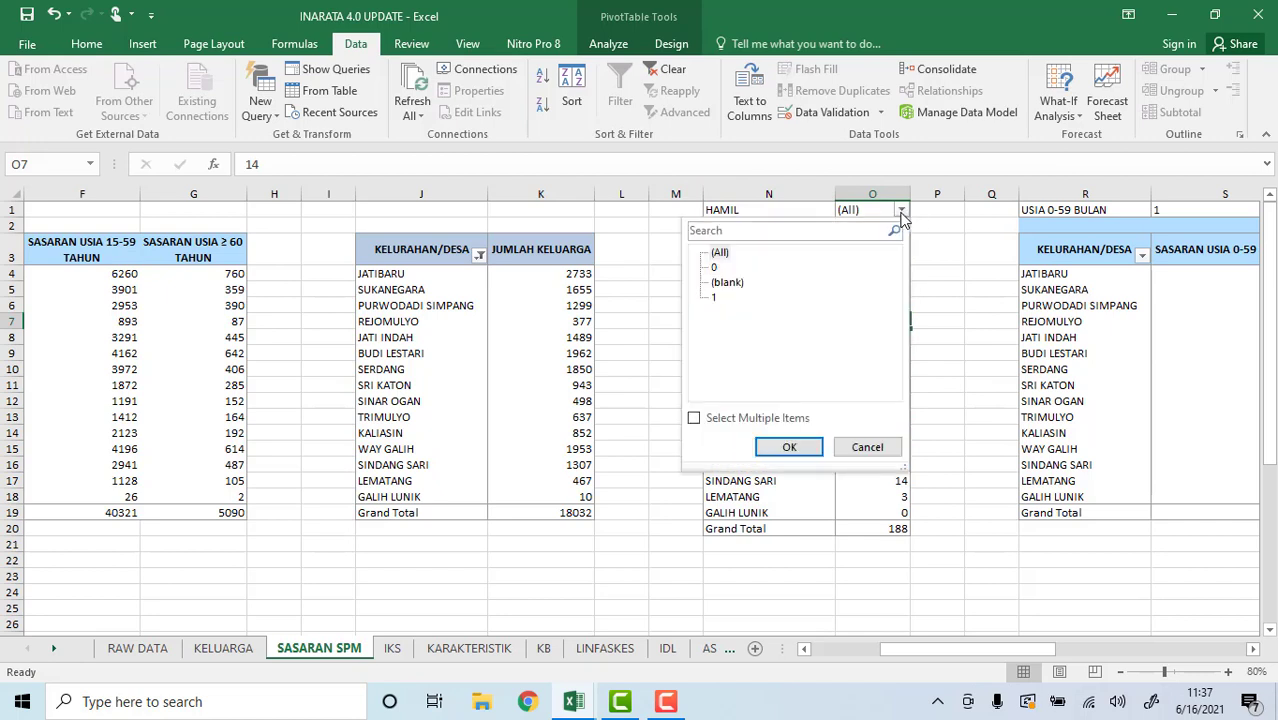
{"action": "left_click", "coordinate": [714, 298]}
{"action": "left_click", "coordinate": [787, 447]}
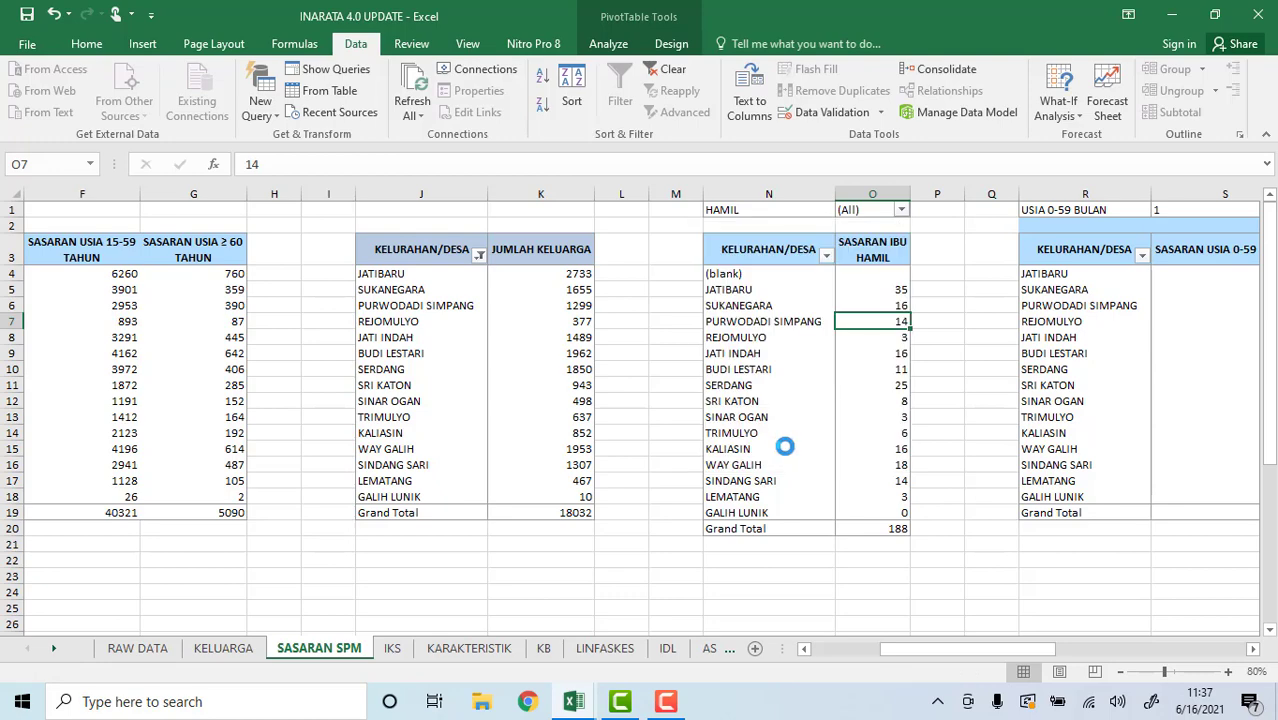
{"action": "left_click_drag", "start_coordinate": [993, 650], "coordinate": [1070, 645]}
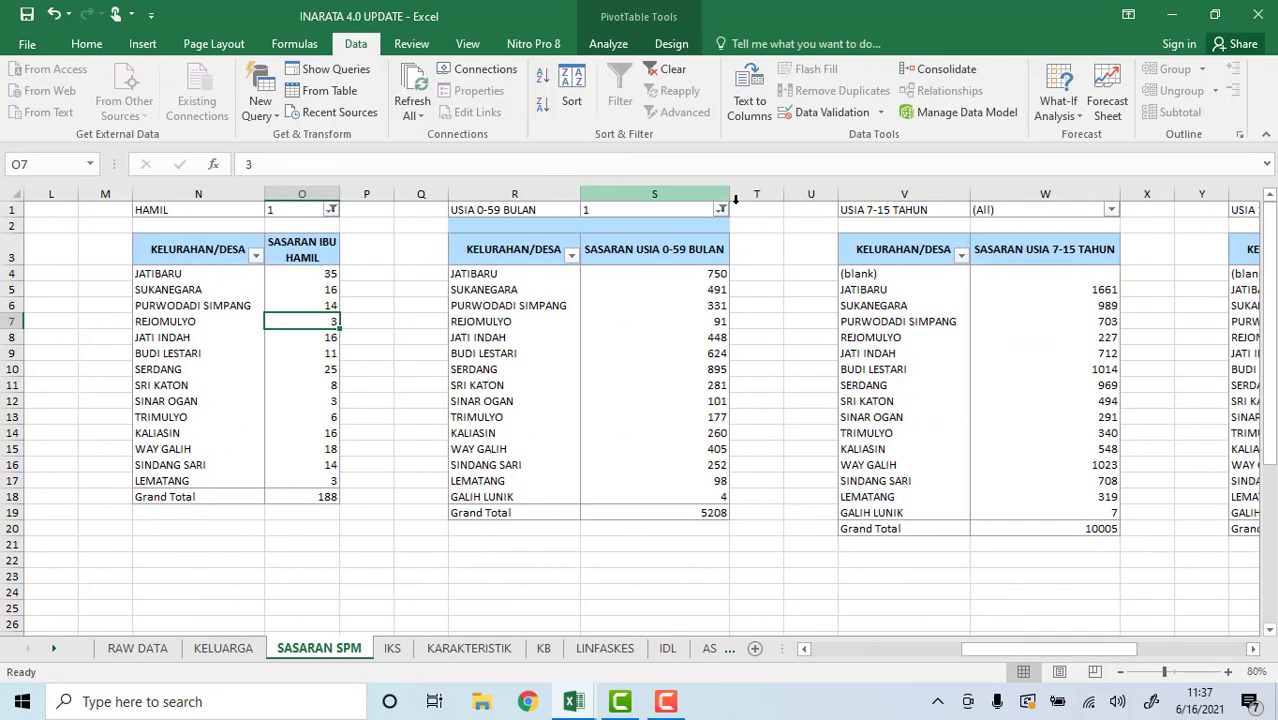
{"action": "left_click", "coordinate": [1110, 210]}
{"action": "left_click", "coordinate": [925, 297]}
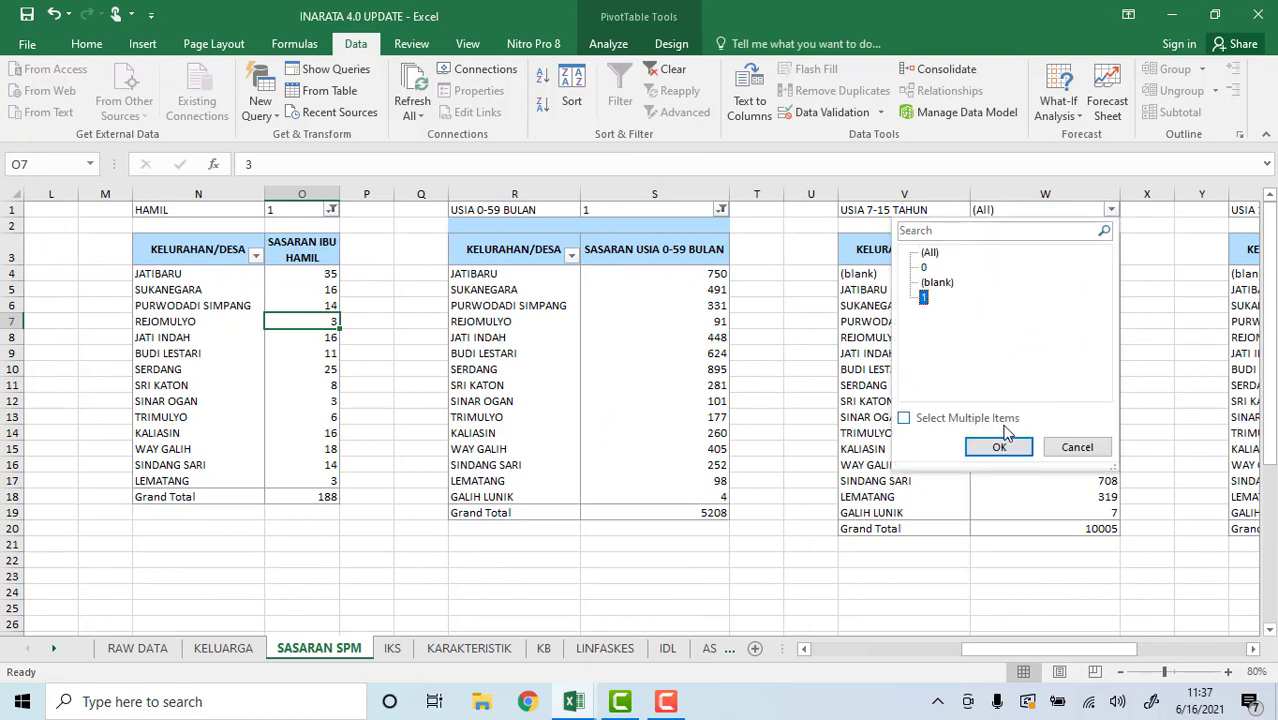
{"action": "left_click", "coordinate": [999, 447]}
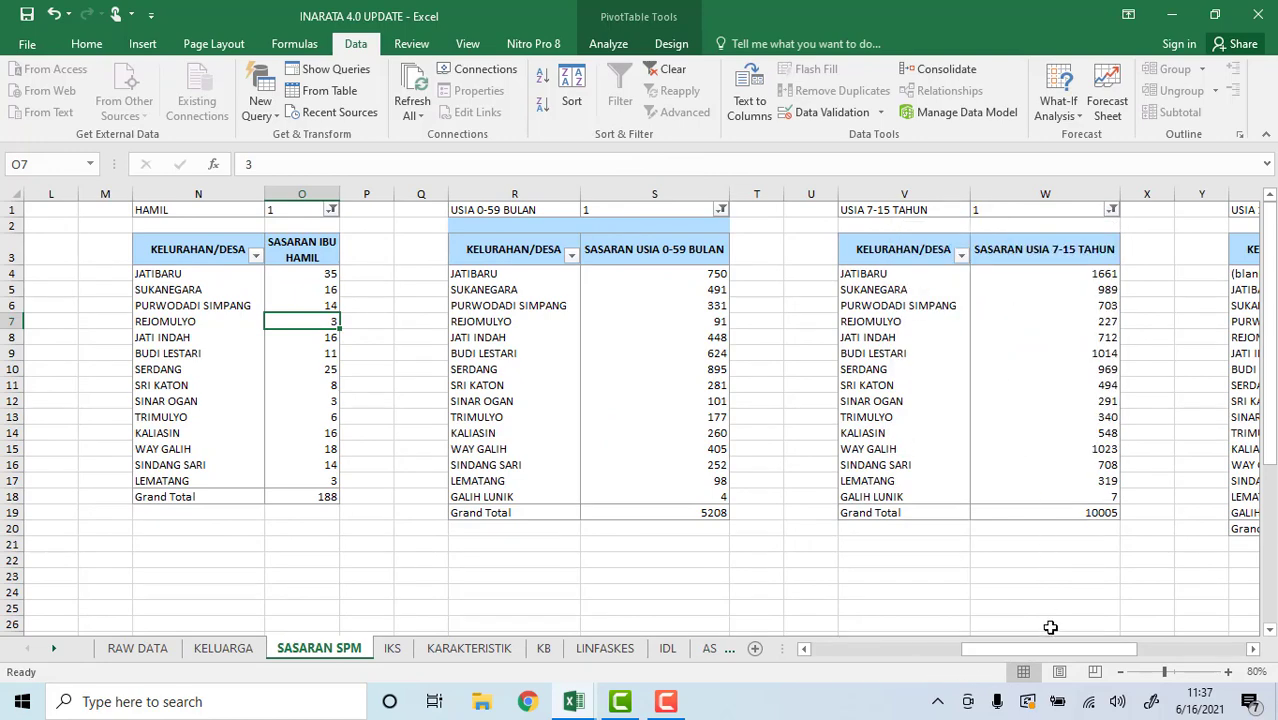
- Set the USIA 15-59 TAHUN and USIA ≥ 60 TAHUN report filters of their pivot tables to 1
{"action": "left_click_drag", "start_coordinate": [1056, 649], "coordinate": [1165, 653]}
{"action": "left_click", "coordinate": [762, 211]}
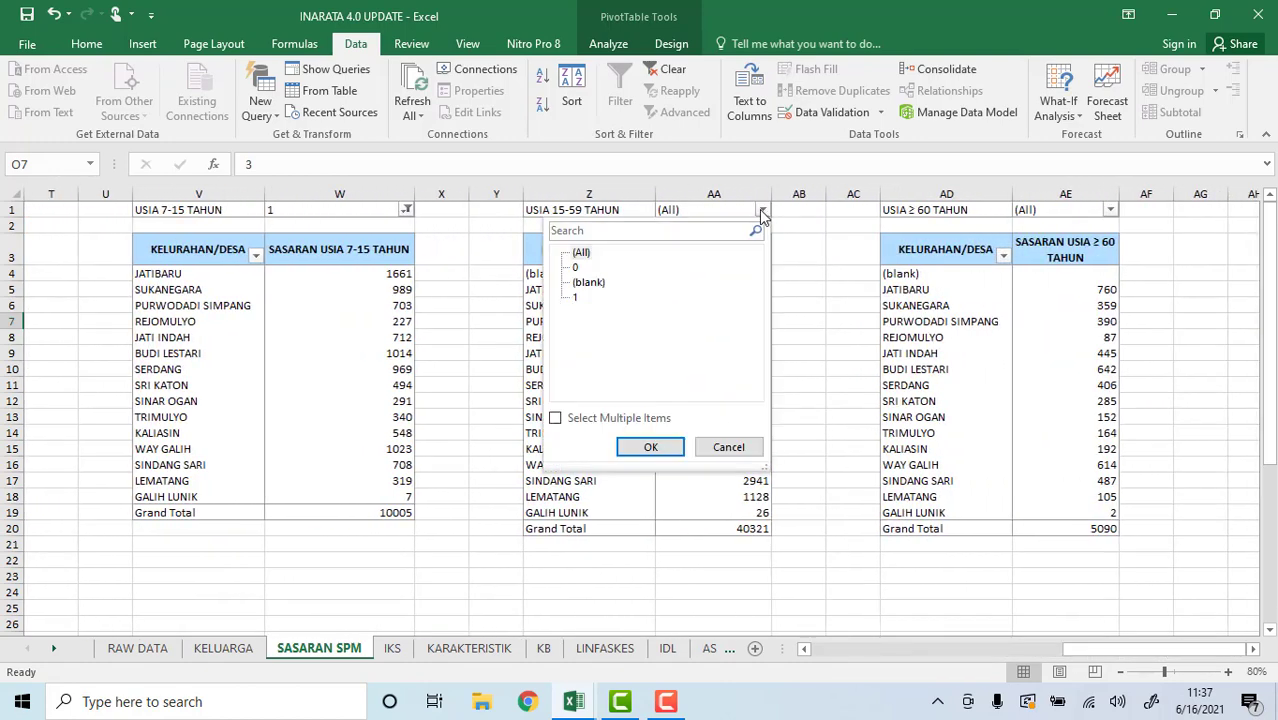
{"action": "left_click", "coordinate": [580, 298]}
{"action": "left_click", "coordinate": [651, 450]}
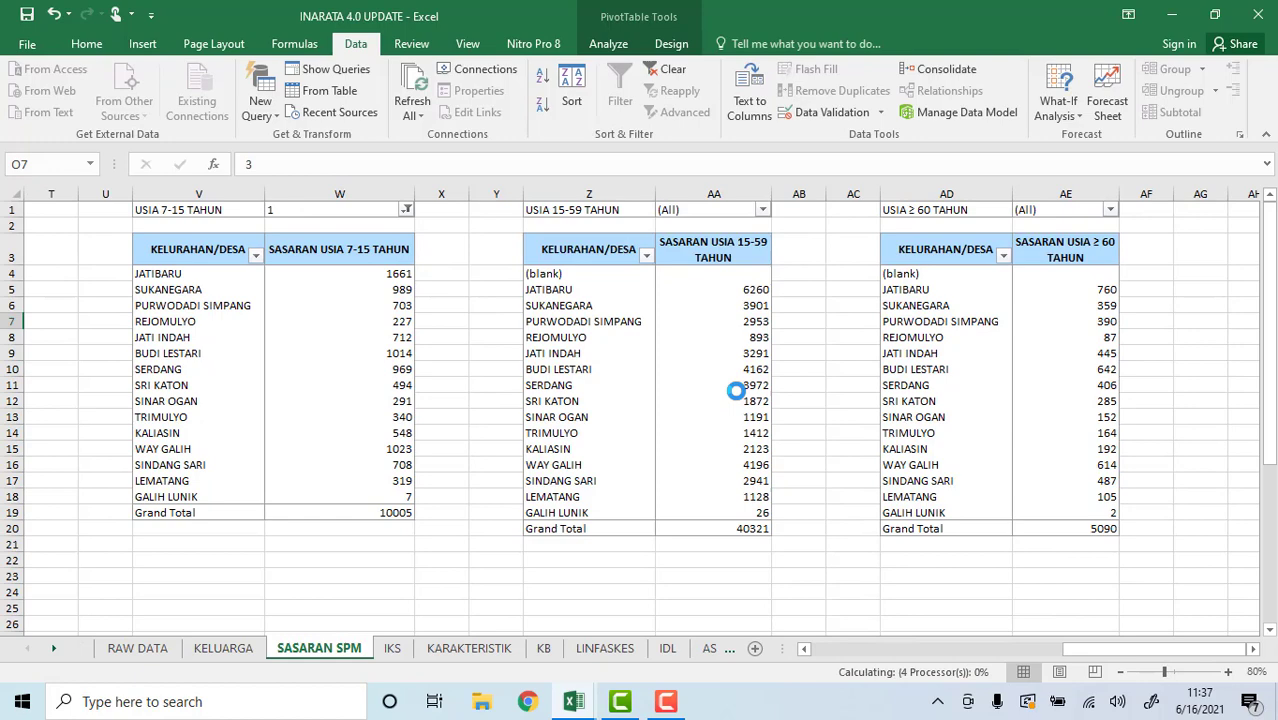
{"action": "left_click", "coordinate": [1110, 210]}
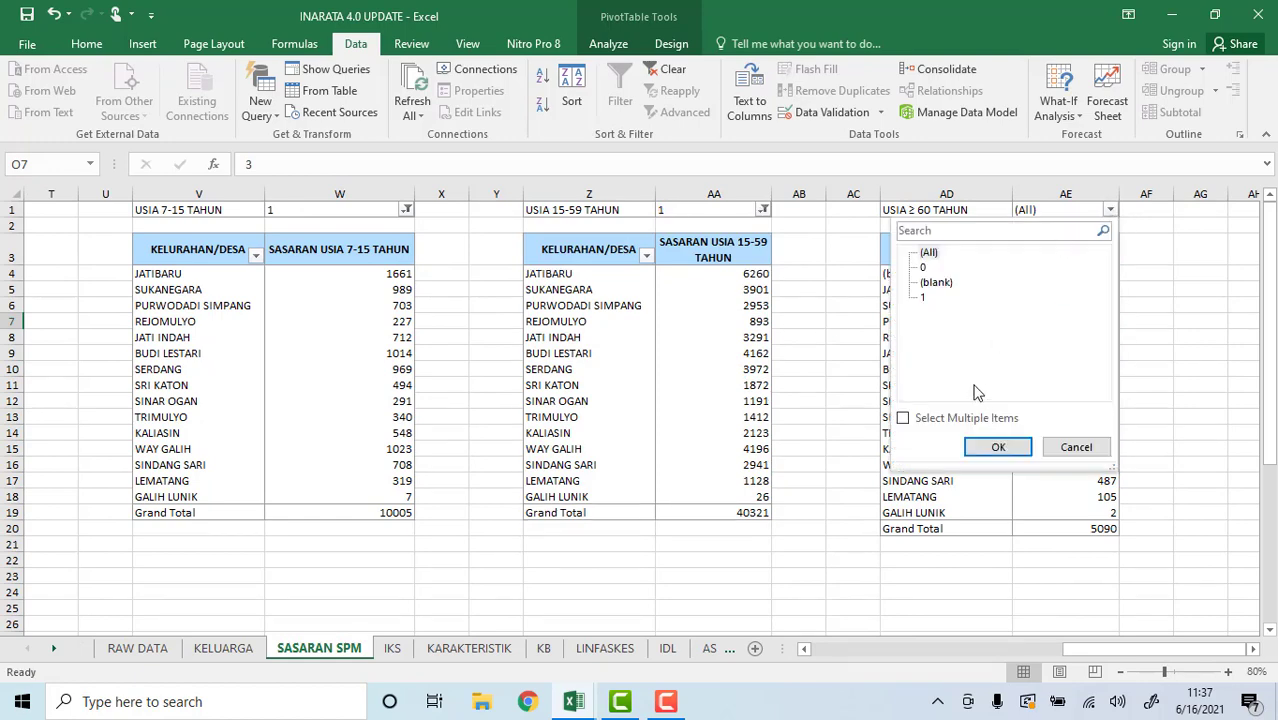
{"action": "left_click", "coordinate": [924, 297]}
{"action": "left_click", "coordinate": [988, 440]}
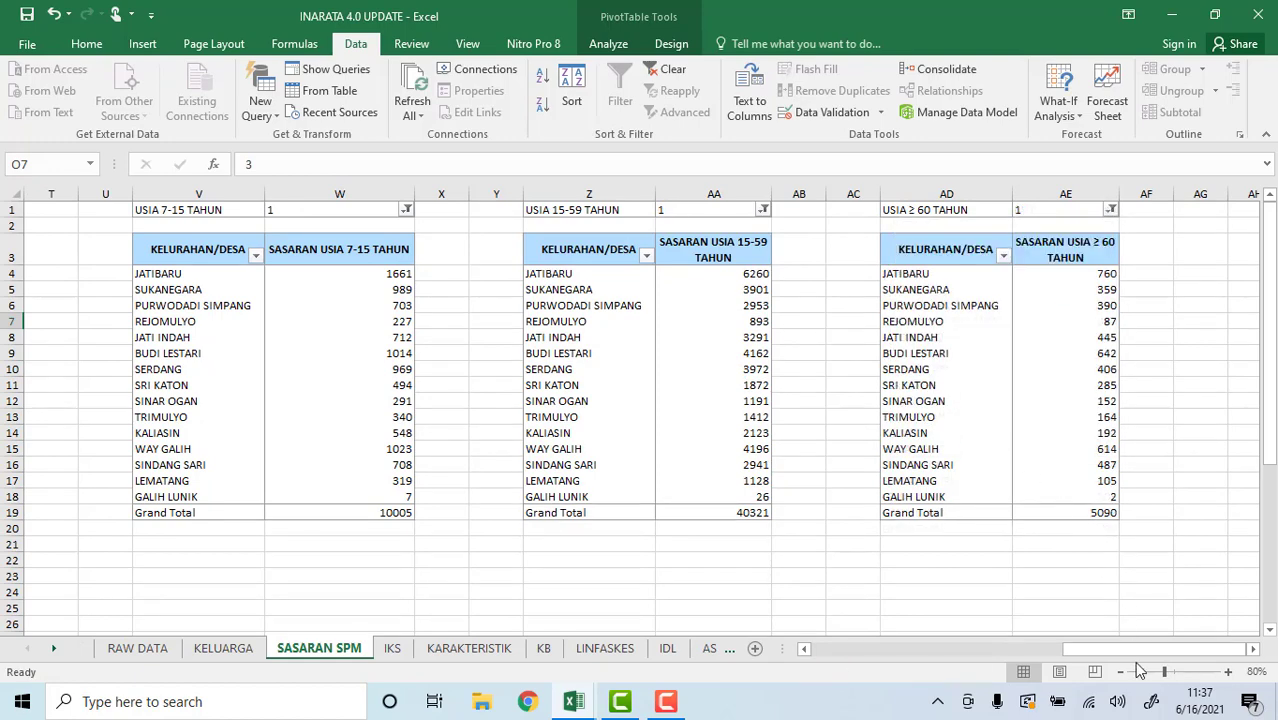
{"action": "left_click_drag", "start_coordinate": [1144, 650], "coordinate": [1146, 650]}
- On the IKS sheet, exclude the (blank) item from the KELURAHAN/DESA filter of the main table
{"action": "left_click", "coordinate": [393, 649]}
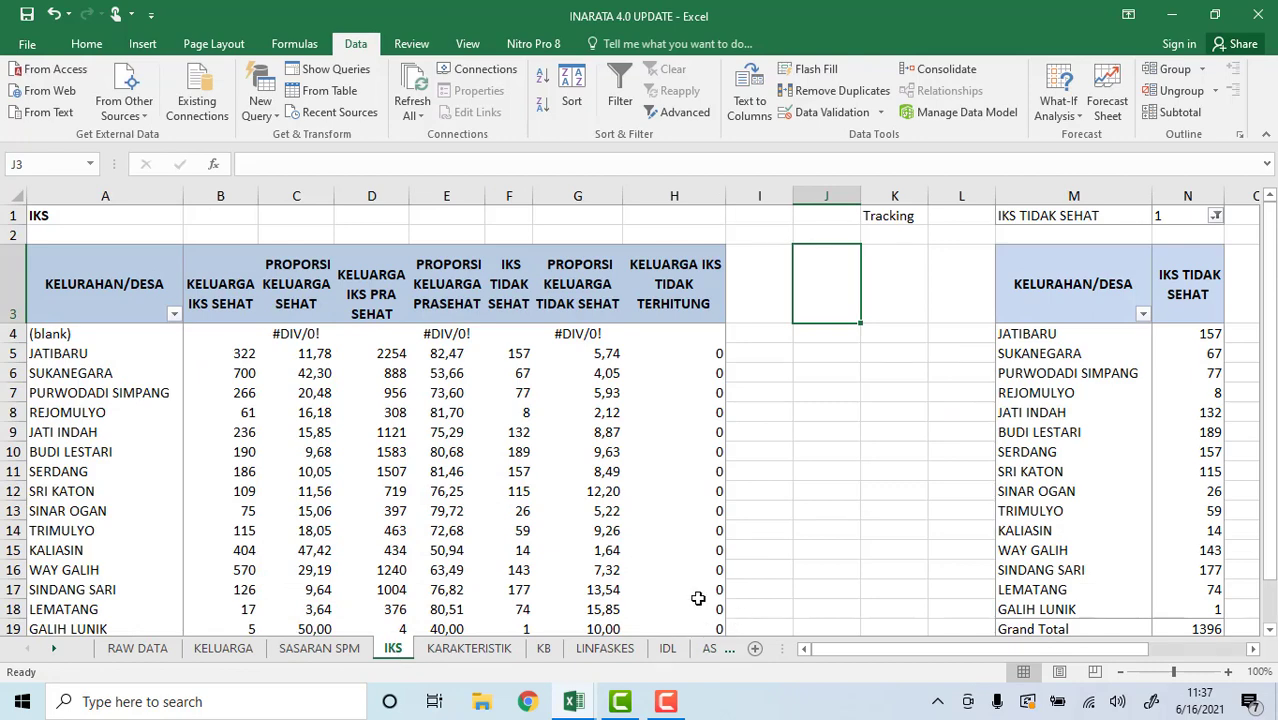
{"action": "scroll", "coordinate": [328, 337], "scroll_direction": "down", "scroll_amount": 1}
{"action": "scroll", "coordinate": [200, 323], "scroll_direction": "up", "scroll_amount": 2}
{"action": "left_click", "coordinate": [174, 314]}
{"action": "left_click", "coordinate": [240, 494]}
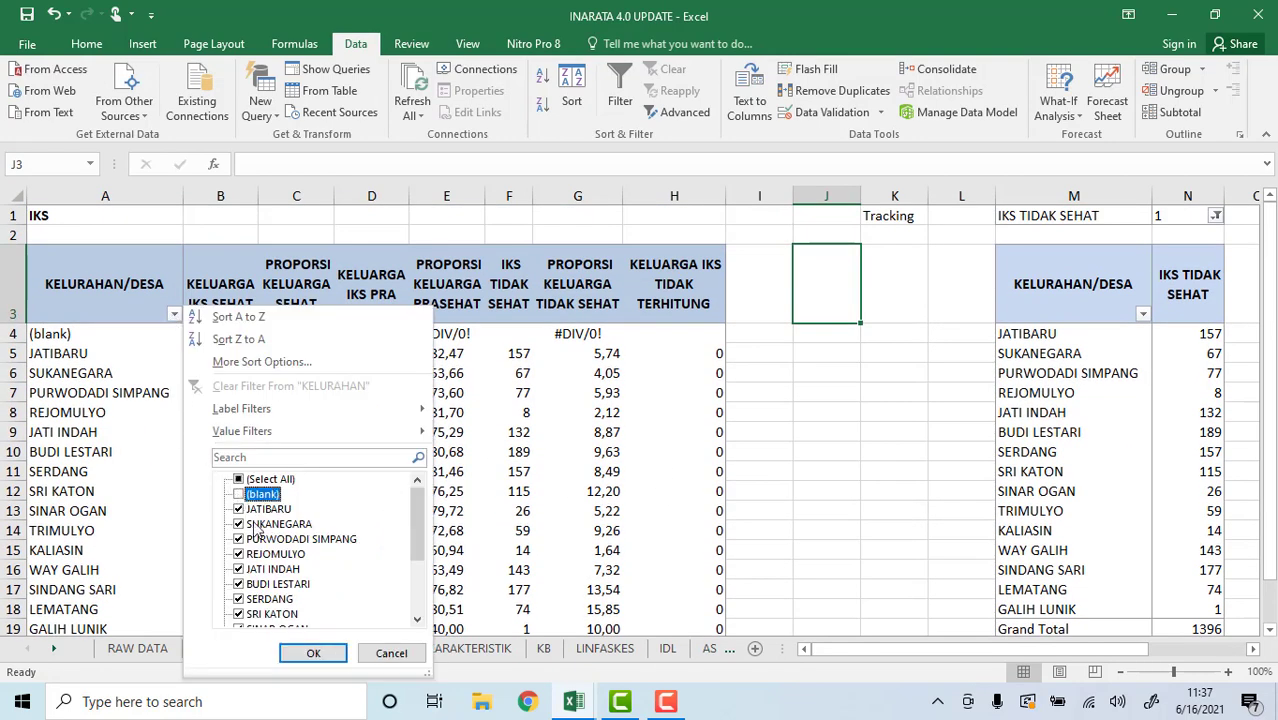
{"action": "left_click", "coordinate": [313, 653]}
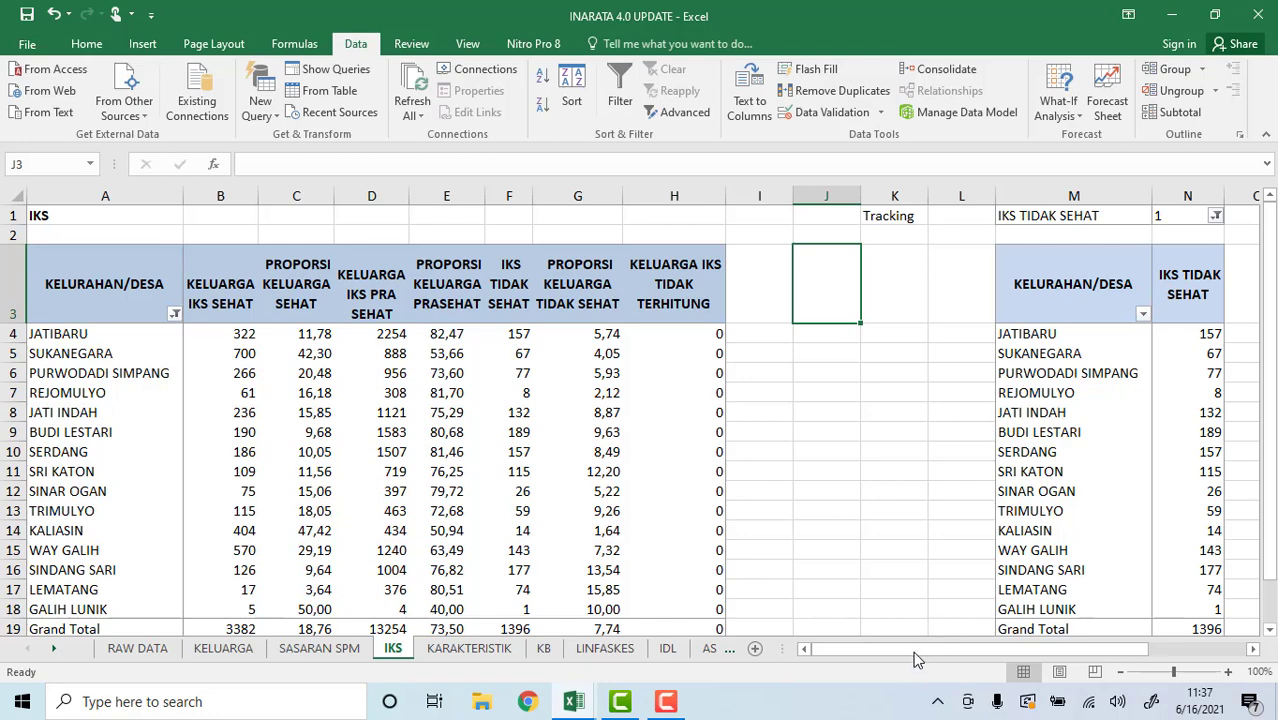
- Set the KELUARGA IKS PRA SEHAT report filter on the IKS sheet to 1
{"action": "left_click_drag", "start_coordinate": [916, 659], "coordinate": [1014, 660]}
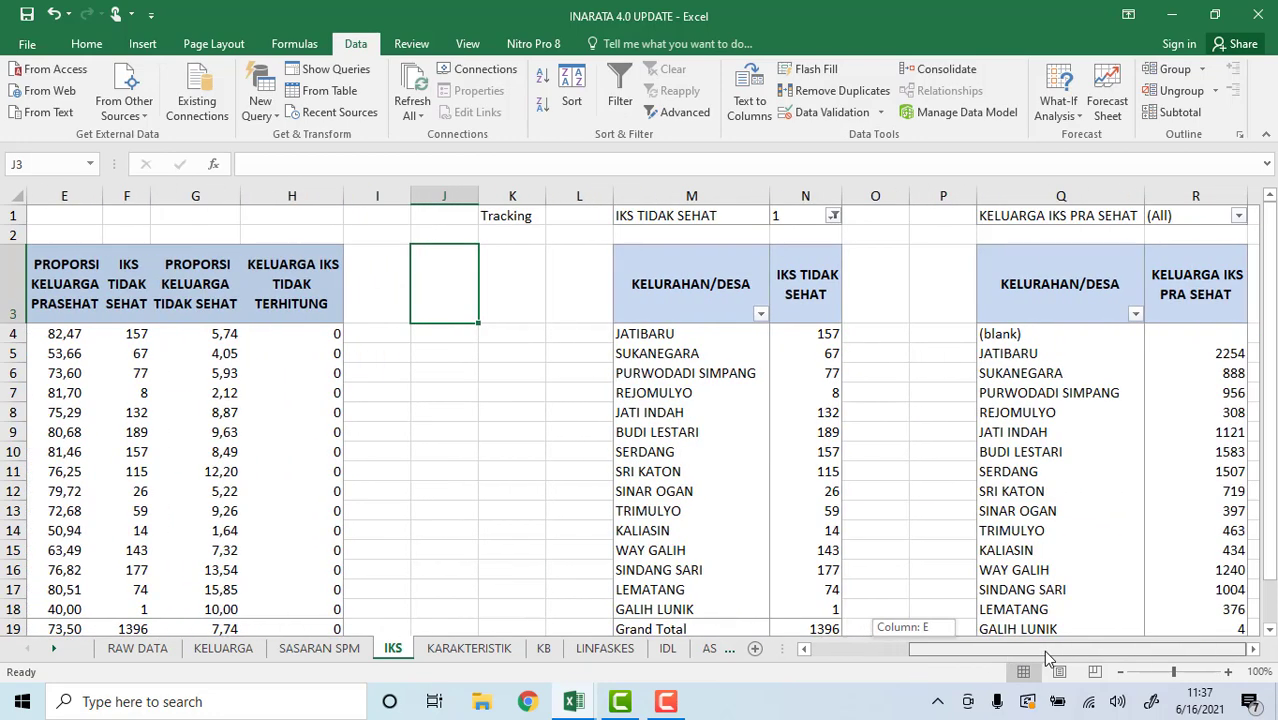
{"action": "left_click", "coordinate": [1238, 217]}
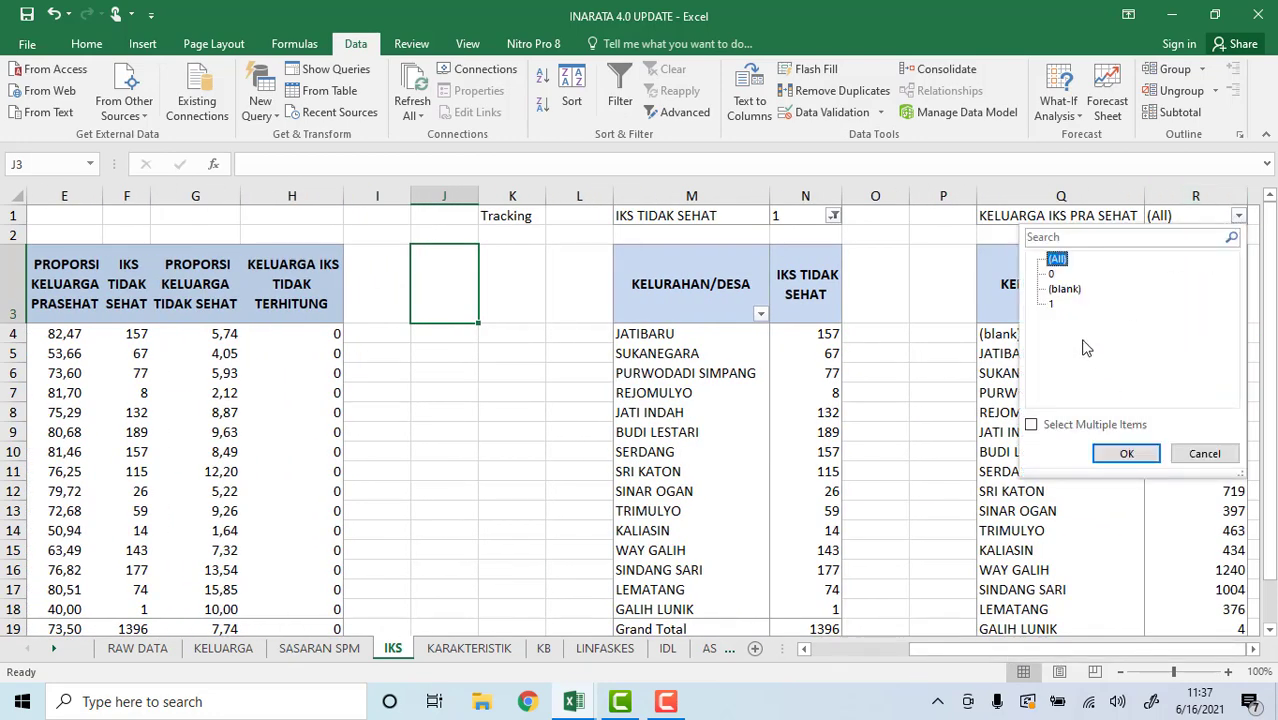
{"action": "left_click", "coordinate": [1051, 306]}
{"action": "left_click", "coordinate": [1126, 455]}
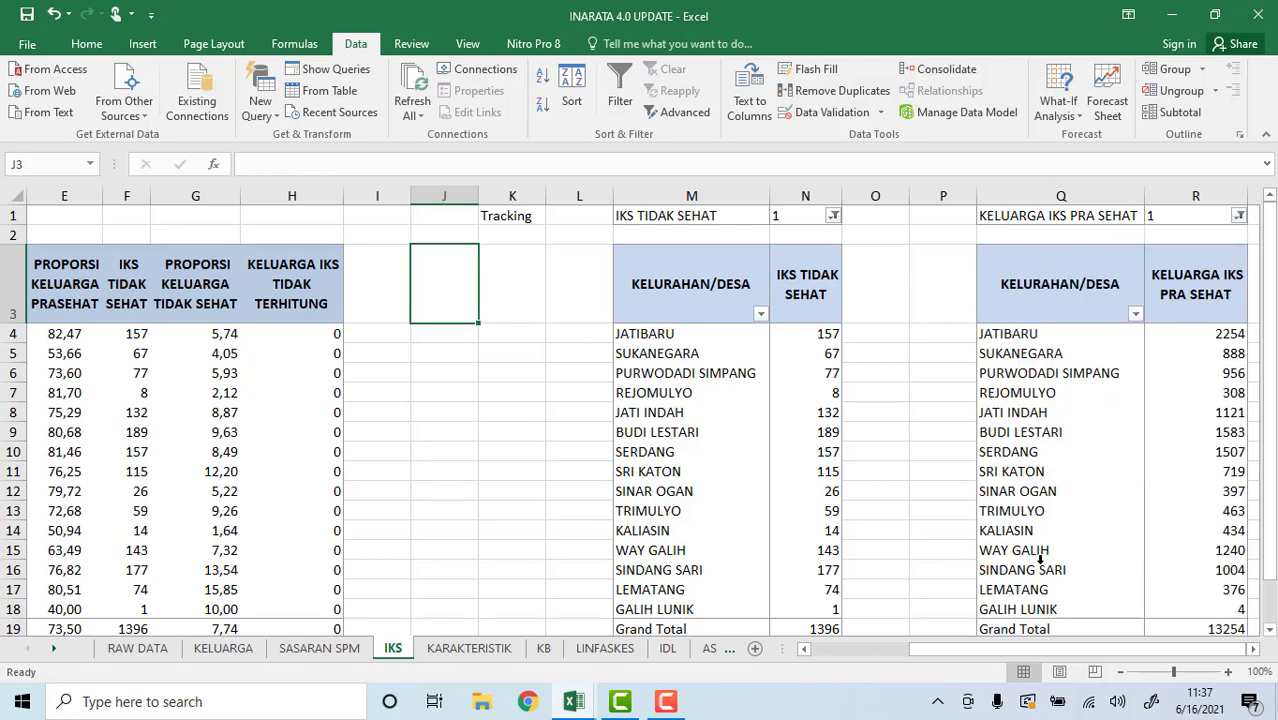
{"action": "left_click_drag", "start_coordinate": [1058, 651], "coordinate": [1090, 651]}
- On the KARAKTERISTIK sheet, filter Kategori Umur (Tahun) to exclude the empty item and include all age groups from 5-9 tahun to 65 tahun keatas
{"action": "left_click", "coordinate": [475, 646]}
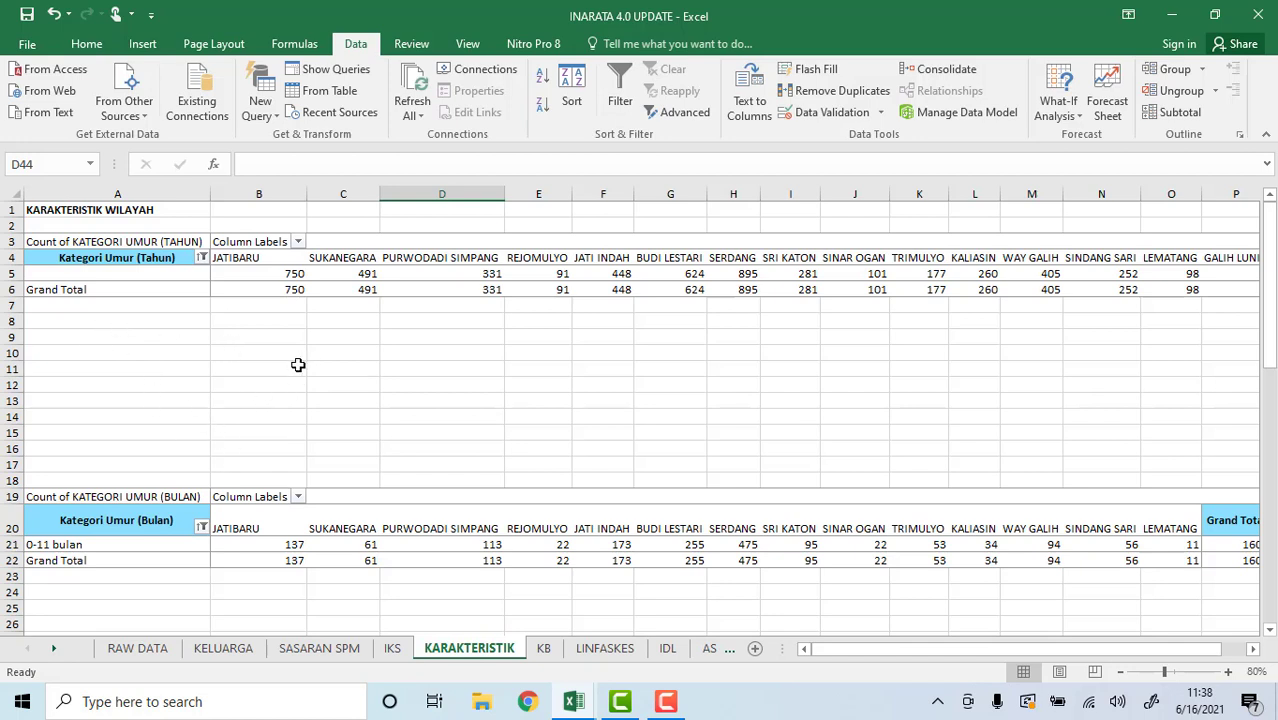
{"action": "left_click", "coordinate": [202, 258]}
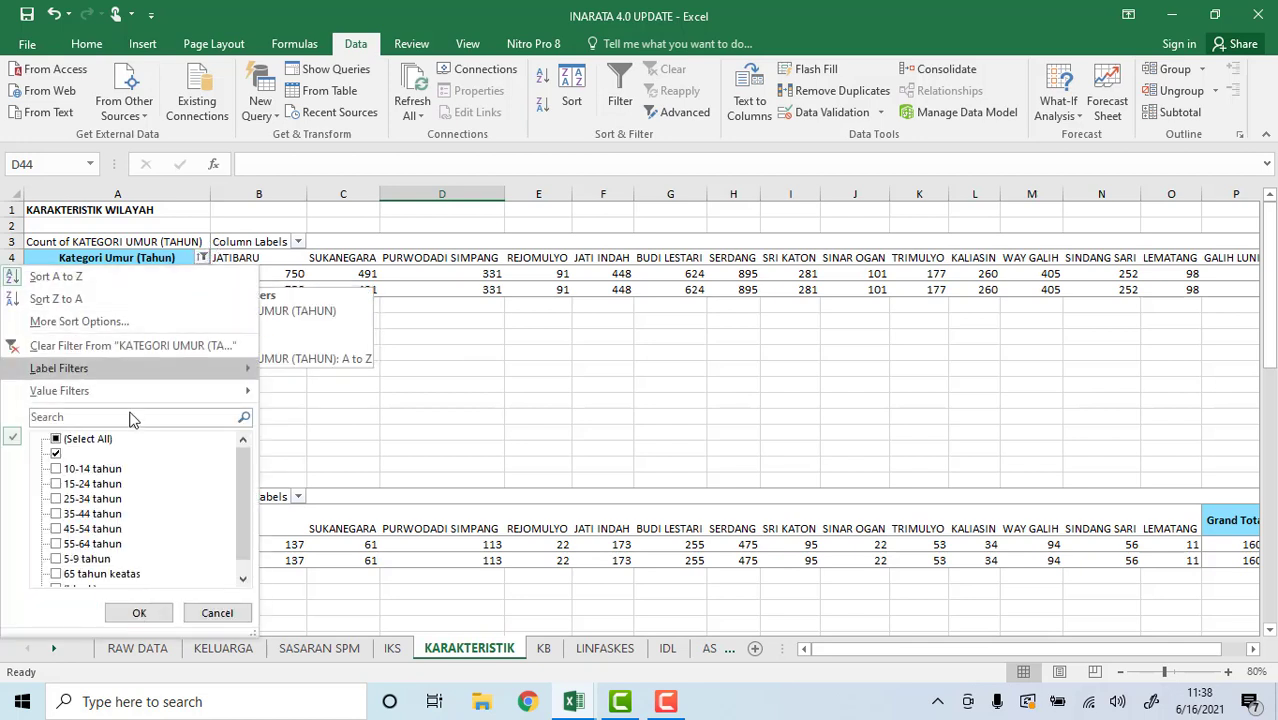
{"action": "left_click", "coordinate": [57, 455]}
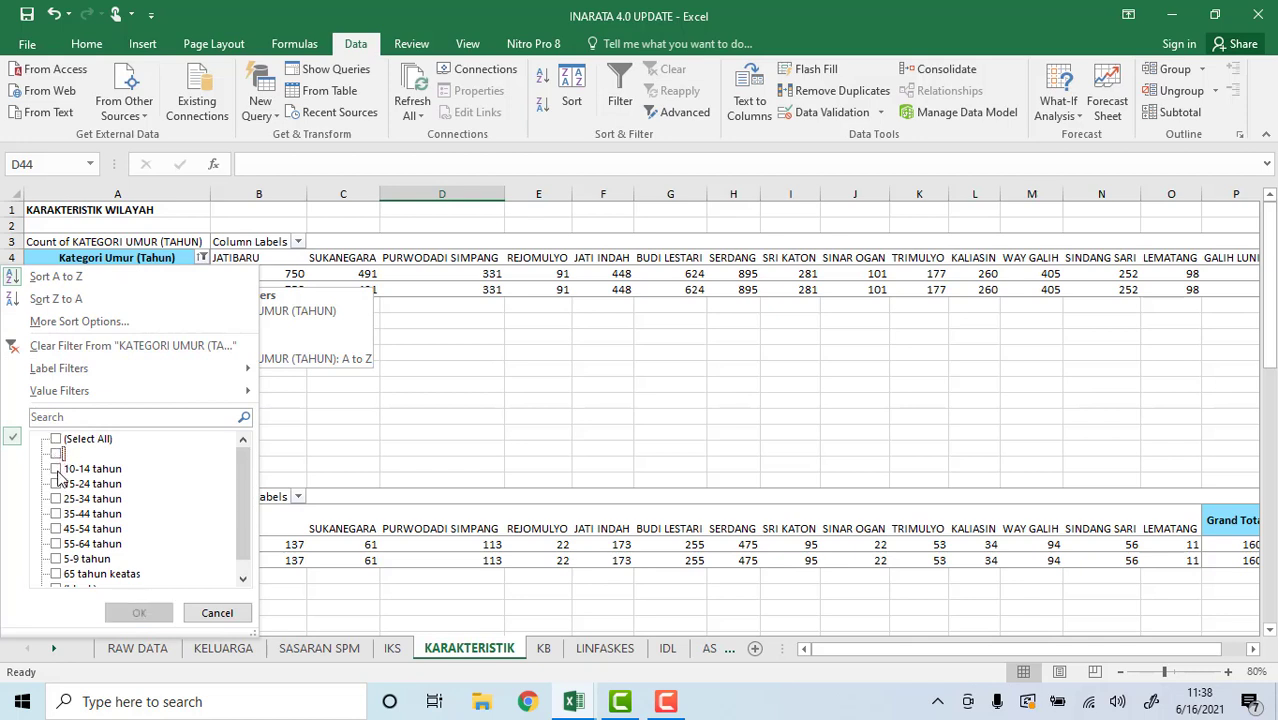
{"action": "left_click", "coordinate": [57, 469]}
{"action": "left_click", "coordinate": [57, 484]}
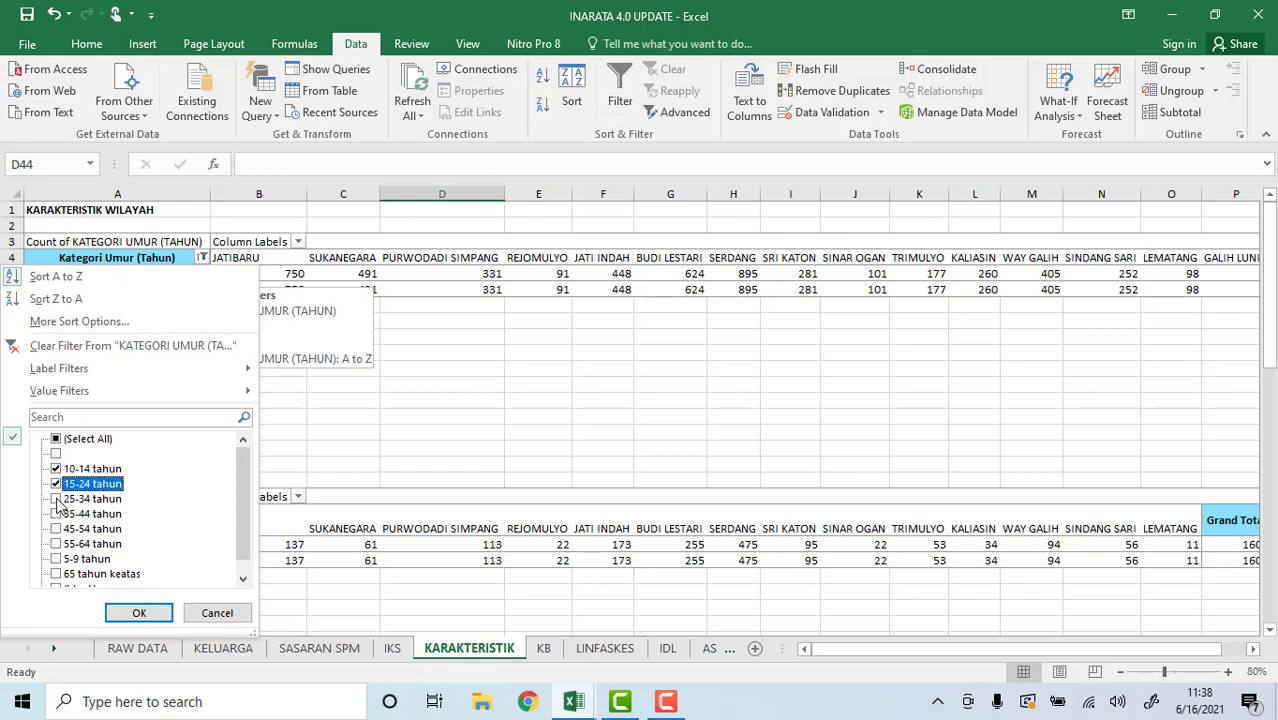
{"action": "left_click", "coordinate": [57, 514]}
{"action": "left_click", "coordinate": [57, 529]}
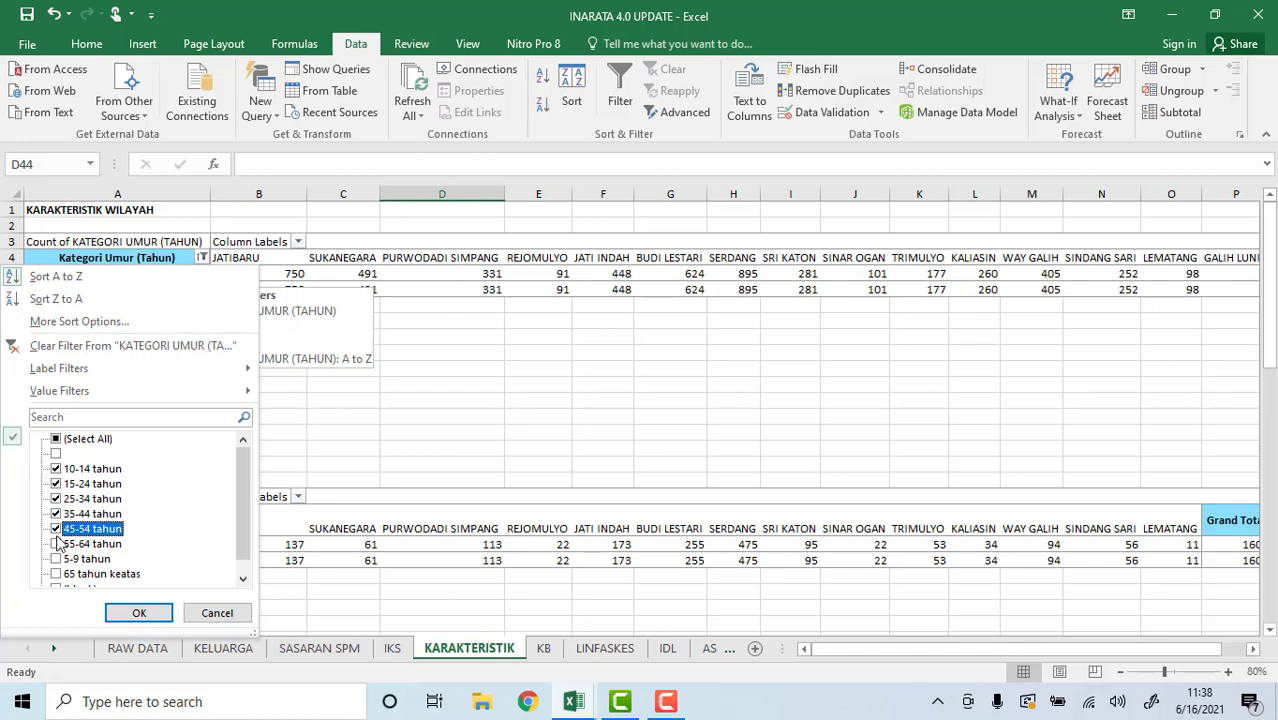
{"action": "left_click", "coordinate": [57, 544]}
{"action": "left_click", "coordinate": [57, 559]}
{"action": "left_click", "coordinate": [57, 574]}
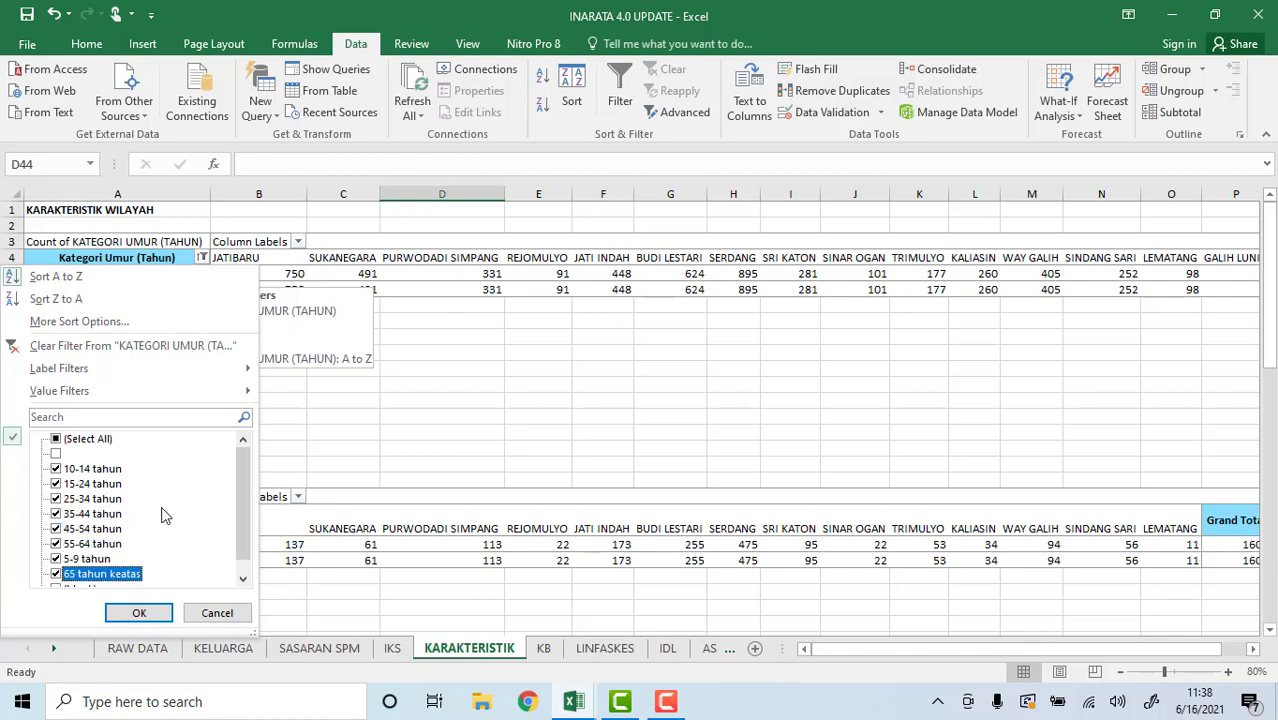
{"action": "scroll", "coordinate": [163, 514], "scroll_direction": "down", "scroll_amount": 1}
{"action": "left_click", "coordinate": [140, 610]}
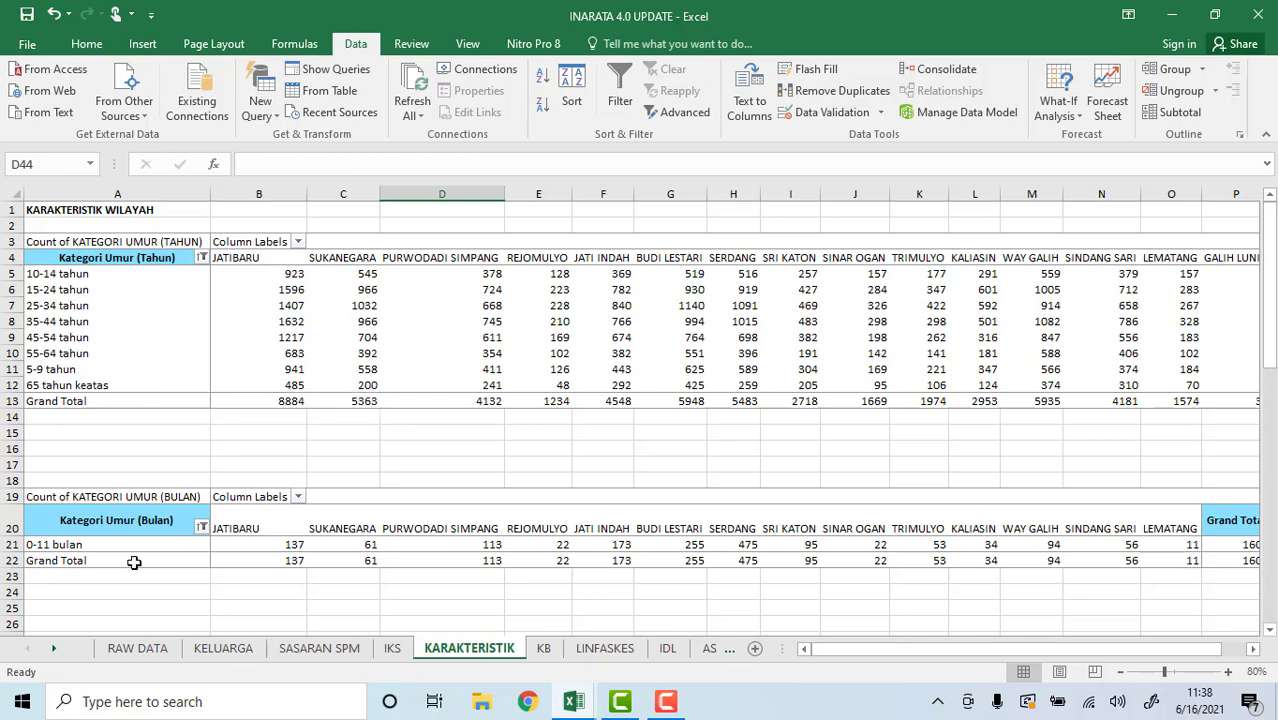
- On the RAW DATA sheet, examine the full KATEGORI UMUR (TAHUN) formula in cell DA5 with the formula bar enlarged
{"action": "left_click", "coordinate": [138, 648]}
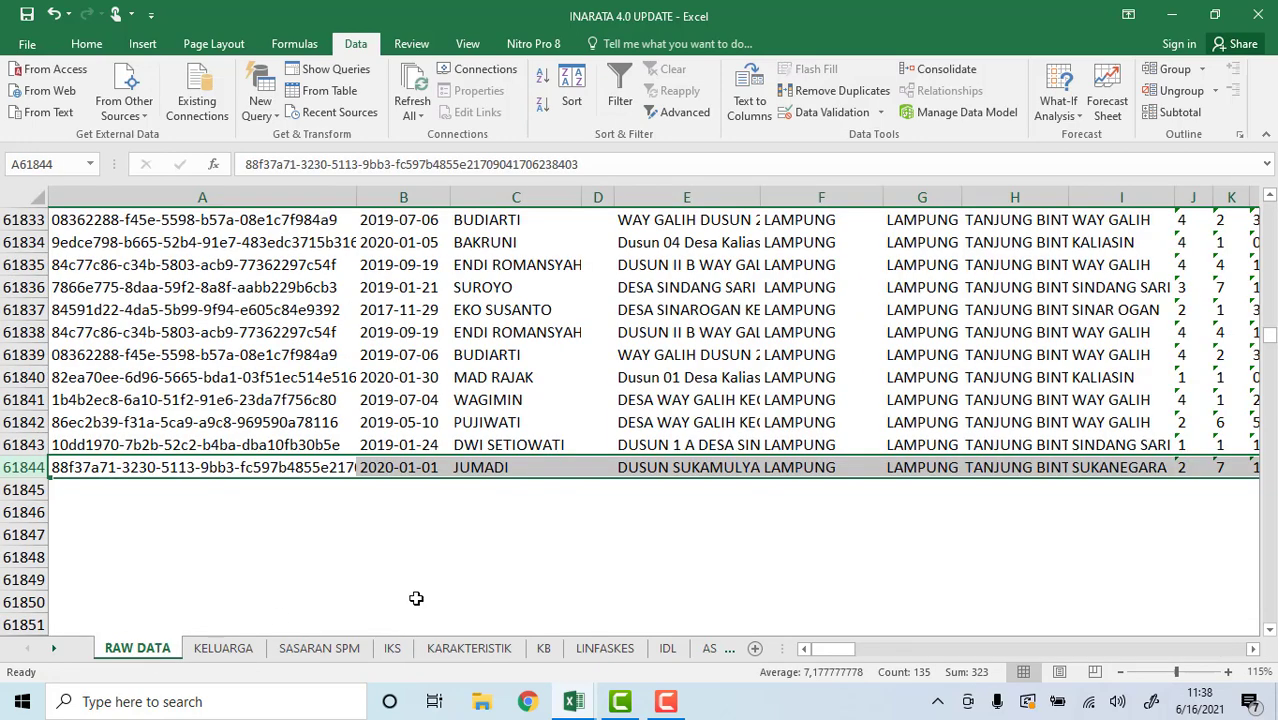
{"action": "left_click_drag", "start_coordinate": [1270, 352], "coordinate": [1268, 205]}
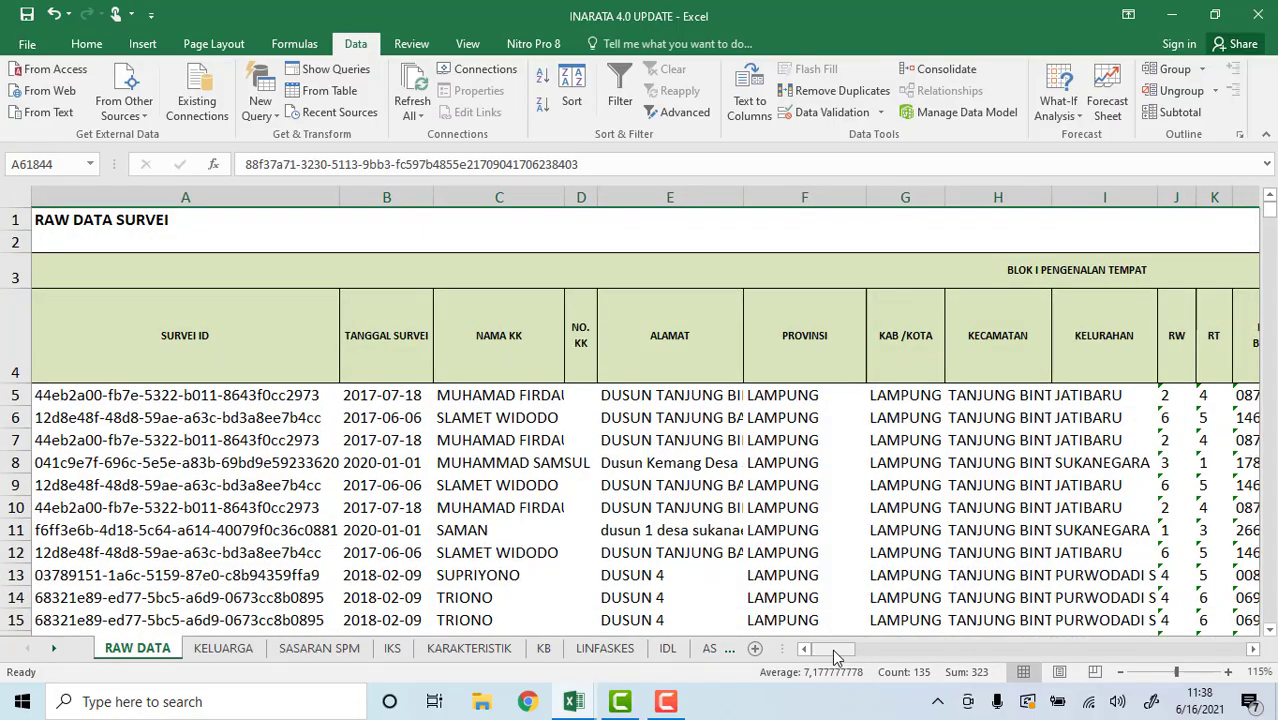
{"action": "left_click_drag", "start_coordinate": [818, 649], "coordinate": [1105, 605]}
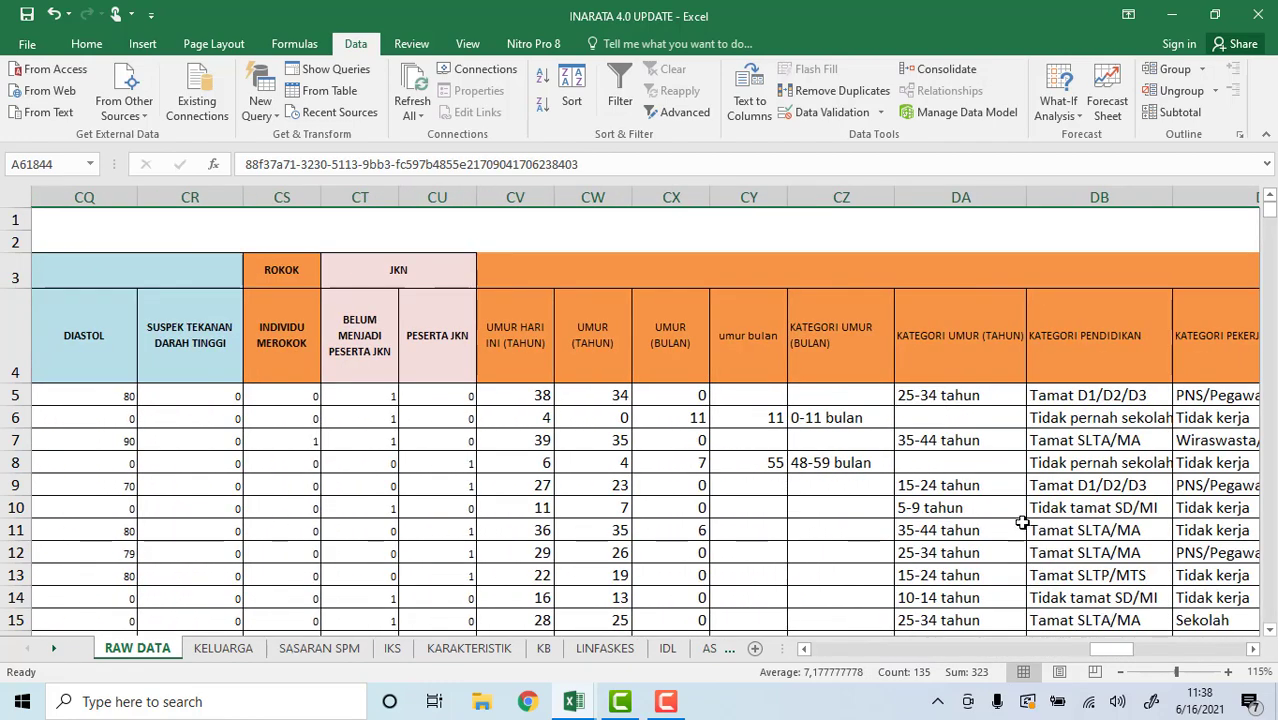
{"action": "left_click", "coordinate": [960, 340]}
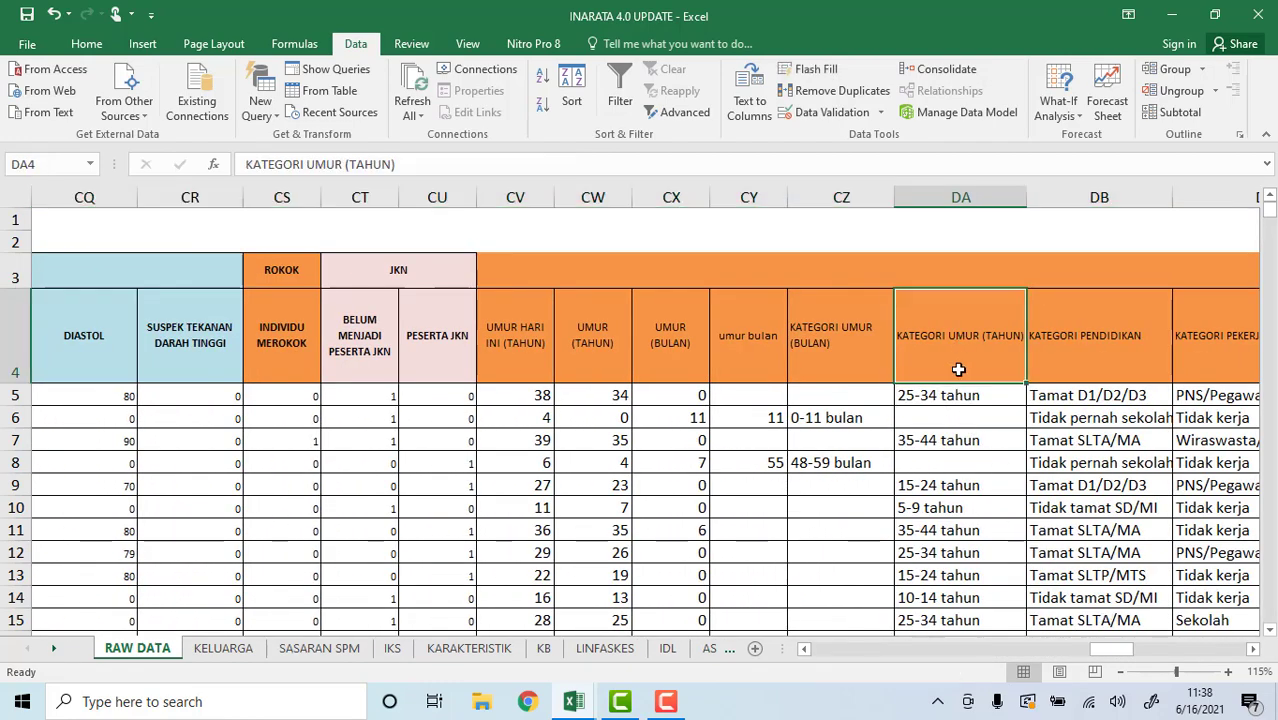
{"action": "left_click", "coordinate": [957, 392]}
{"action": "left_click_drag", "start_coordinate": [716, 178], "coordinate": [720, 384]}
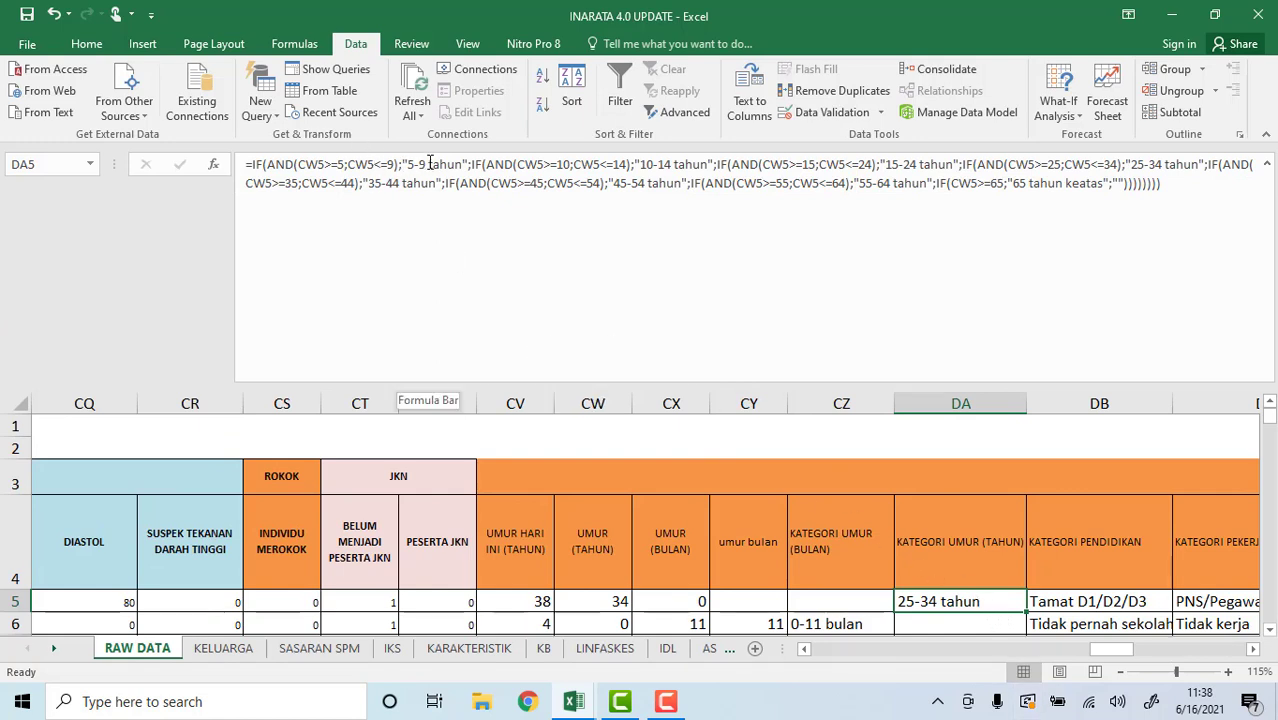
{"action": "scroll", "coordinate": [645, 164], "scroll_direction": "down", "scroll_amount": 1}
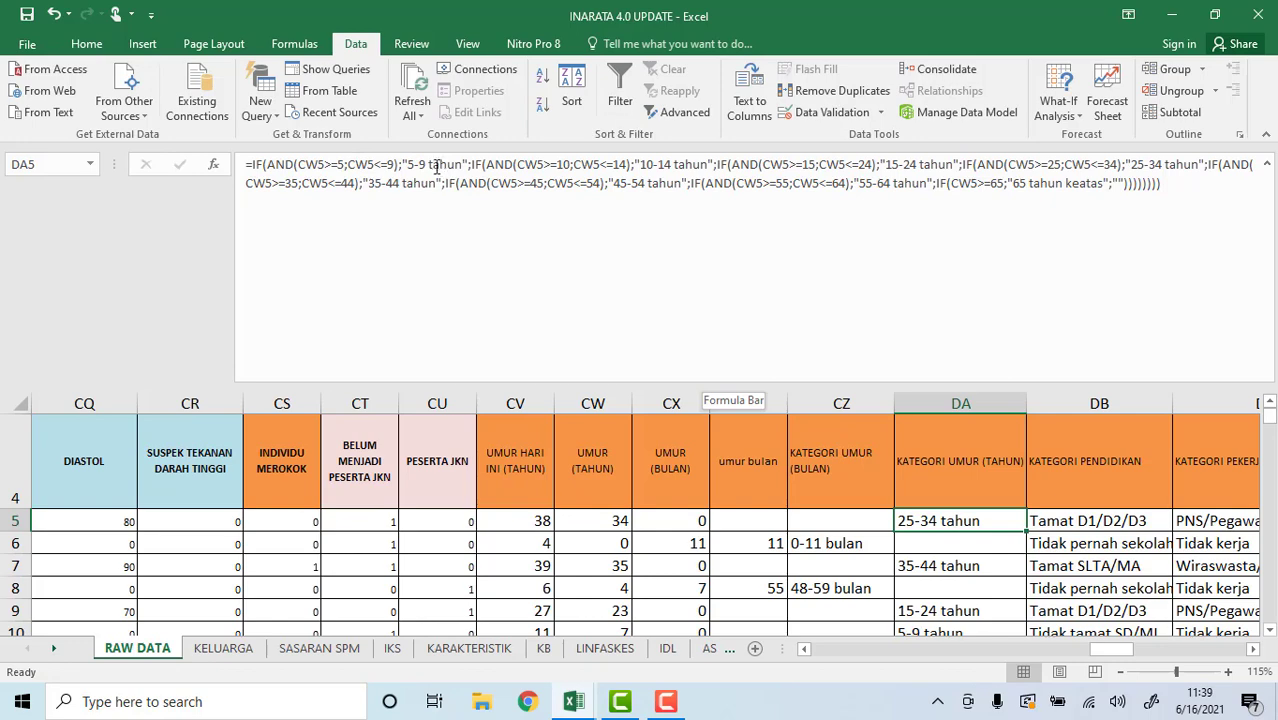
- Try changing the first age band in the DA5 formula to an upper limit of 8 with the label 5-8 tahun
{"action": "left_click", "coordinate": [344, 164]}
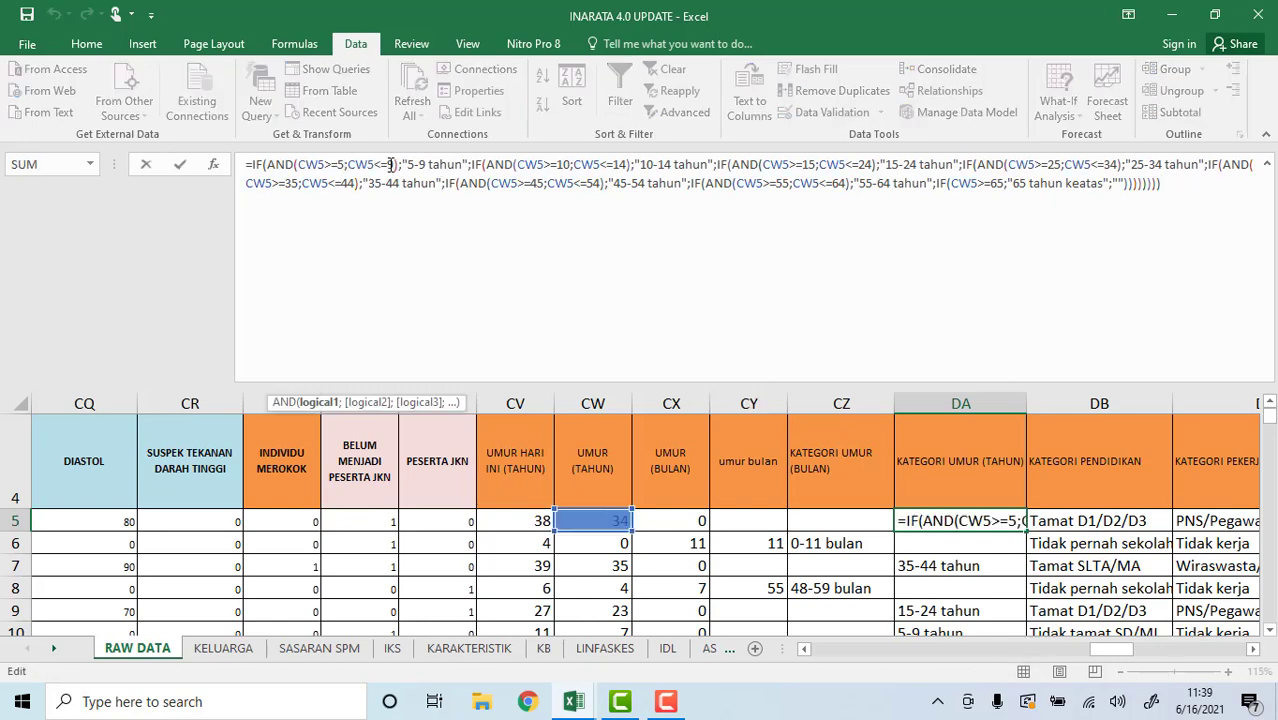
{"action": "left_click", "coordinate": [389, 164]}
{"action": "key", "text": "Delete"}
{"action": "type", "text": "8"}
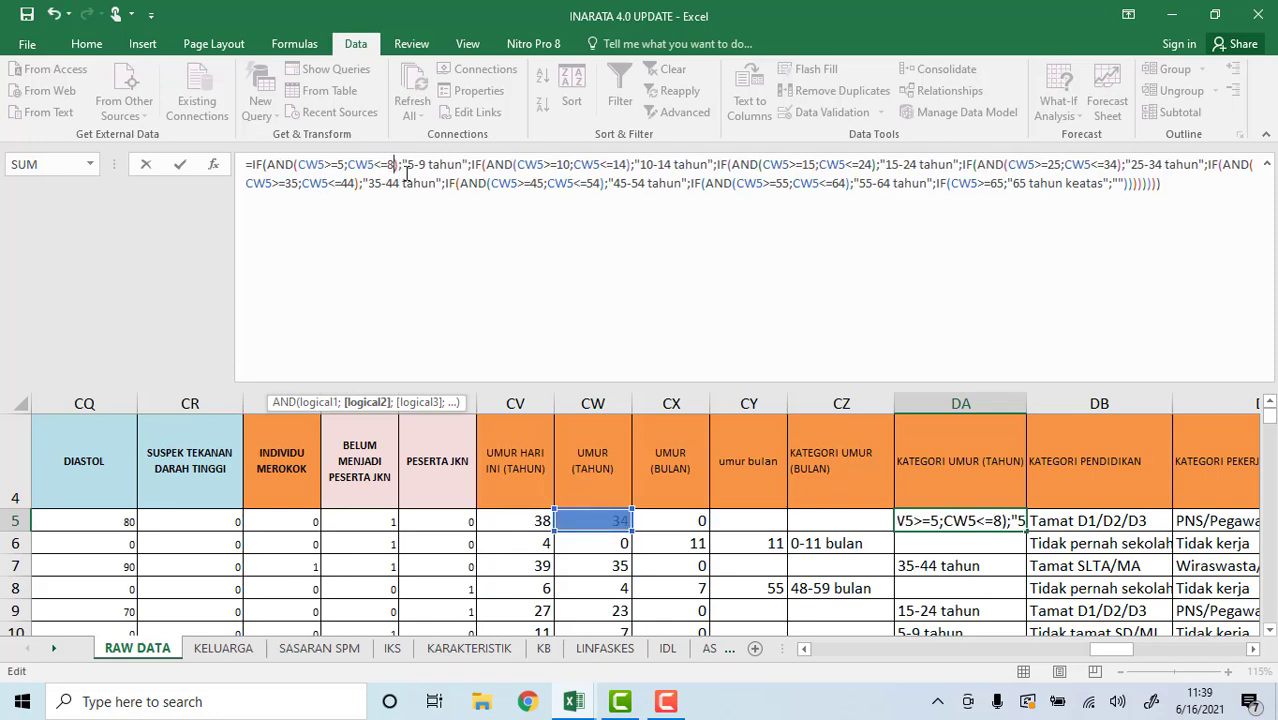
{"action": "left_click", "coordinate": [420, 164]}
{"action": "key", "text": "Delete"}
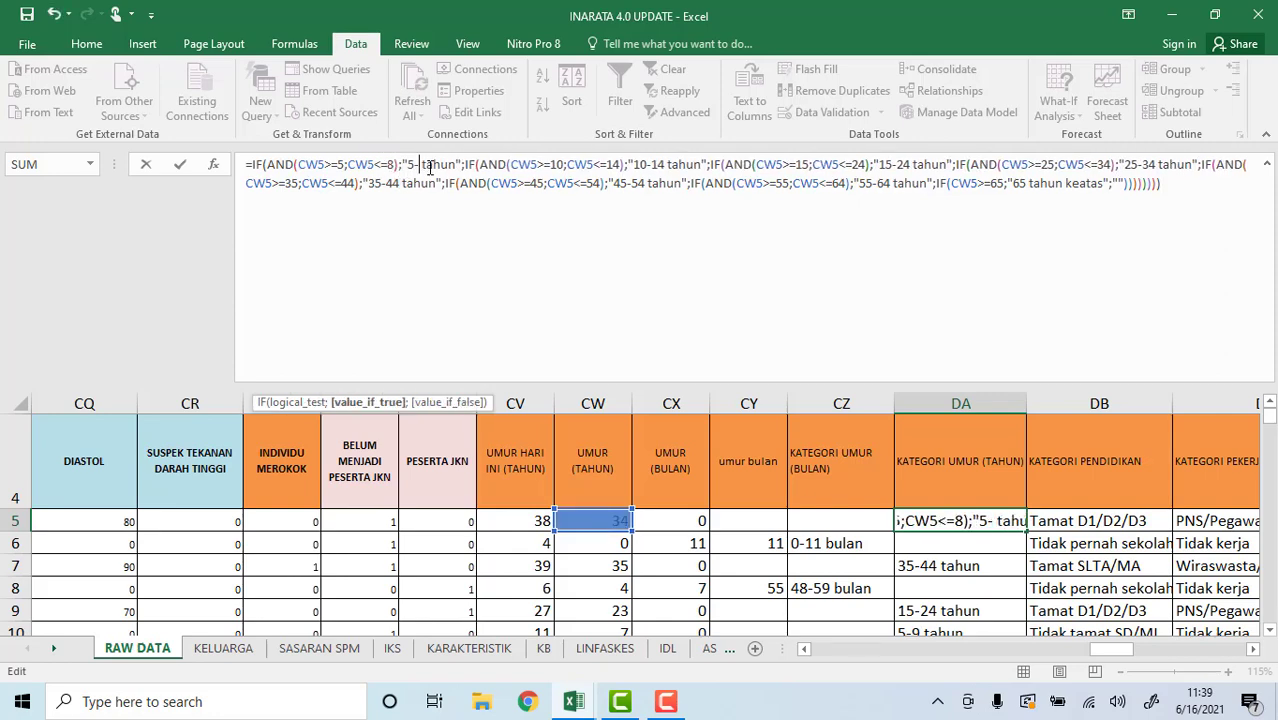
{"action": "type", "text": "8"}
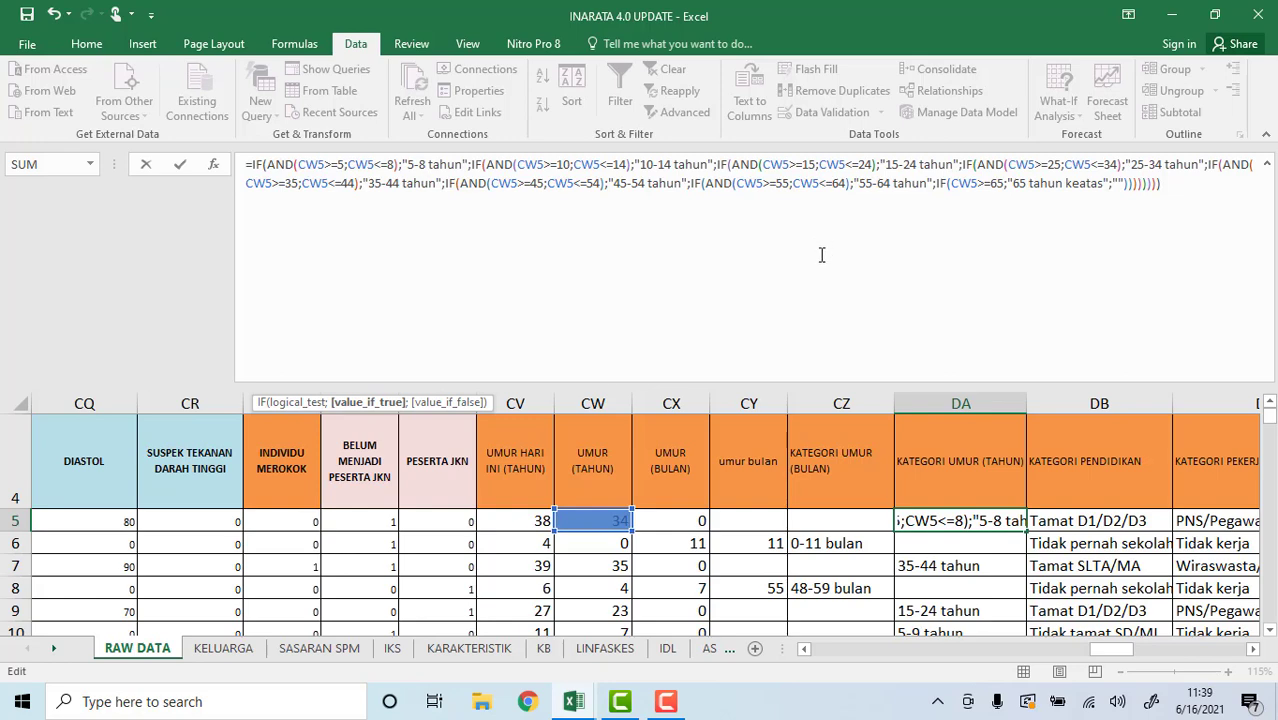
{"action": "key", "text": "Escape"}
{"action": "left_click", "coordinate": [684, 521]}
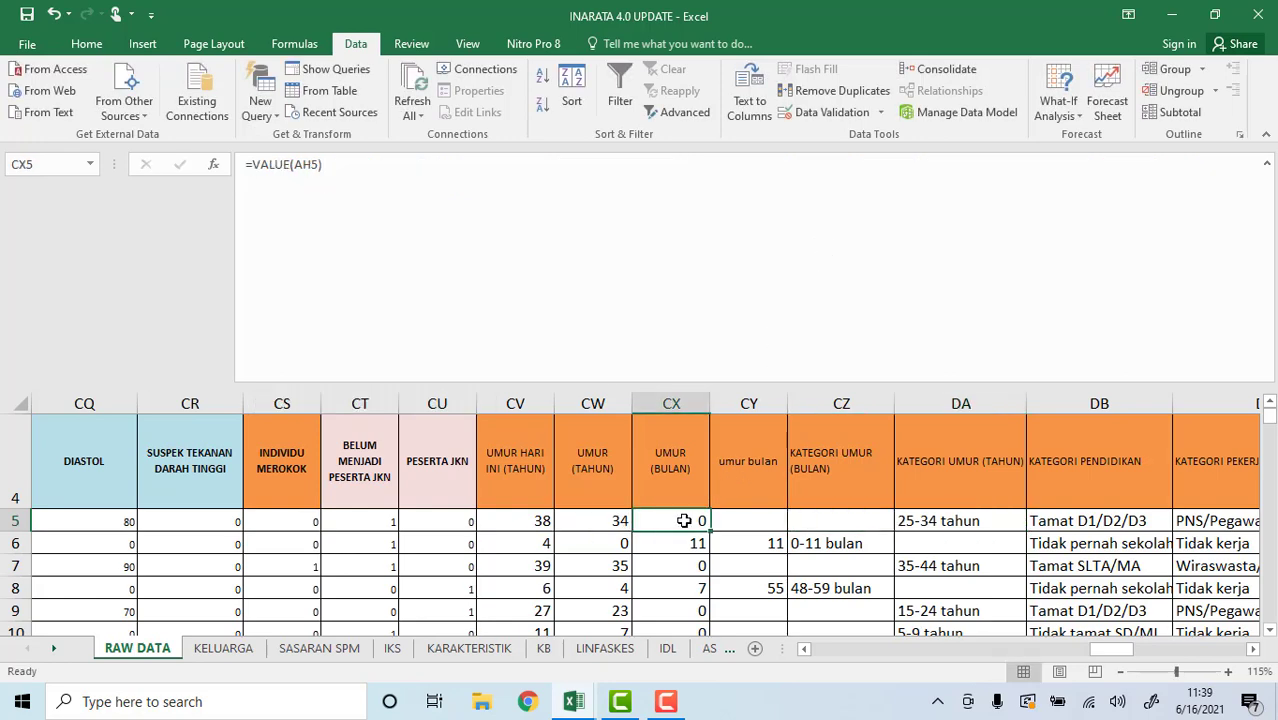
- On the RAW DATA sheet, examine the age formulas in CY5, CZ6 and DA5 and compare the month and year category columns CZ and DA
{"action": "left_click", "coordinate": [760, 525]}
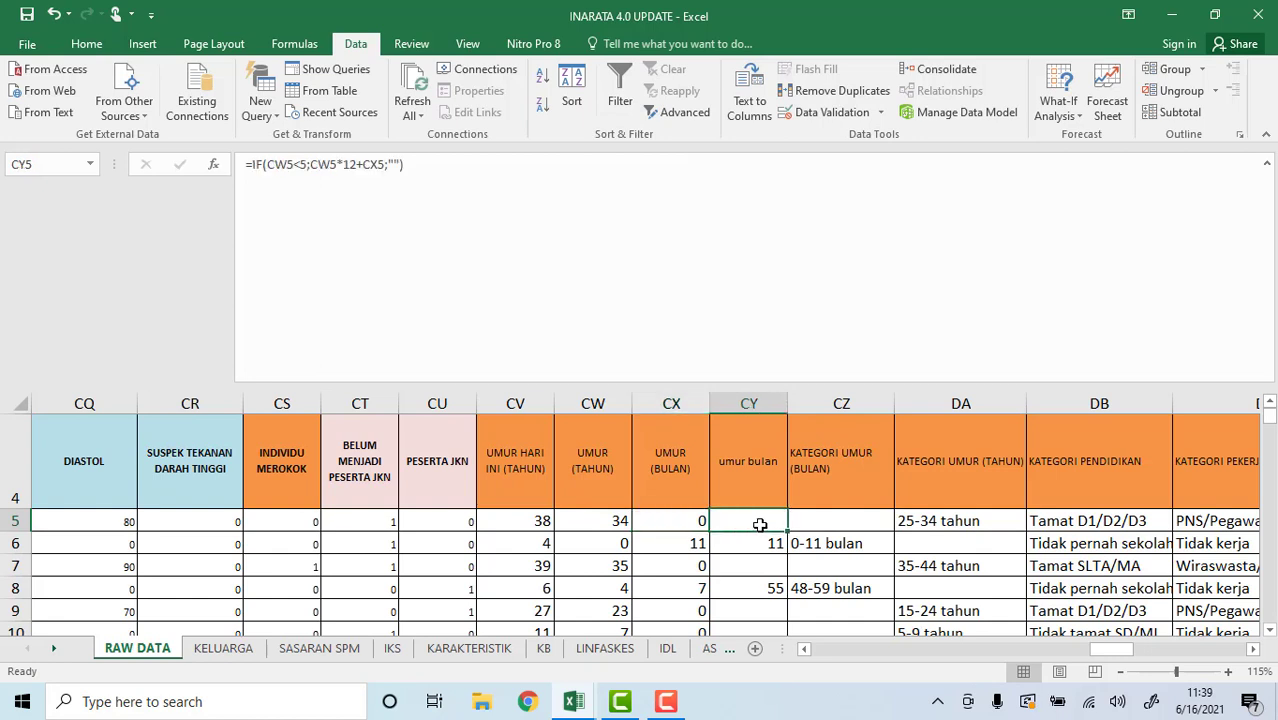
{"action": "left_click", "coordinate": [845, 544]}
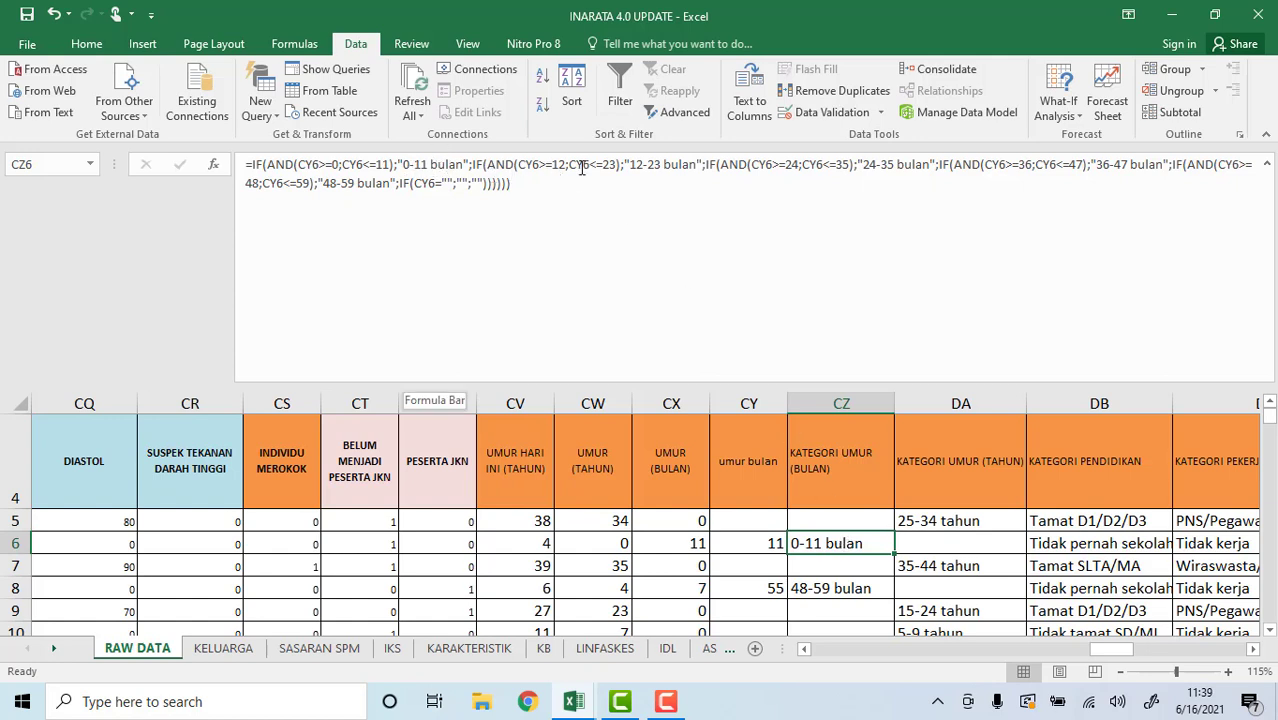
{"action": "left_click", "coordinate": [970, 524]}
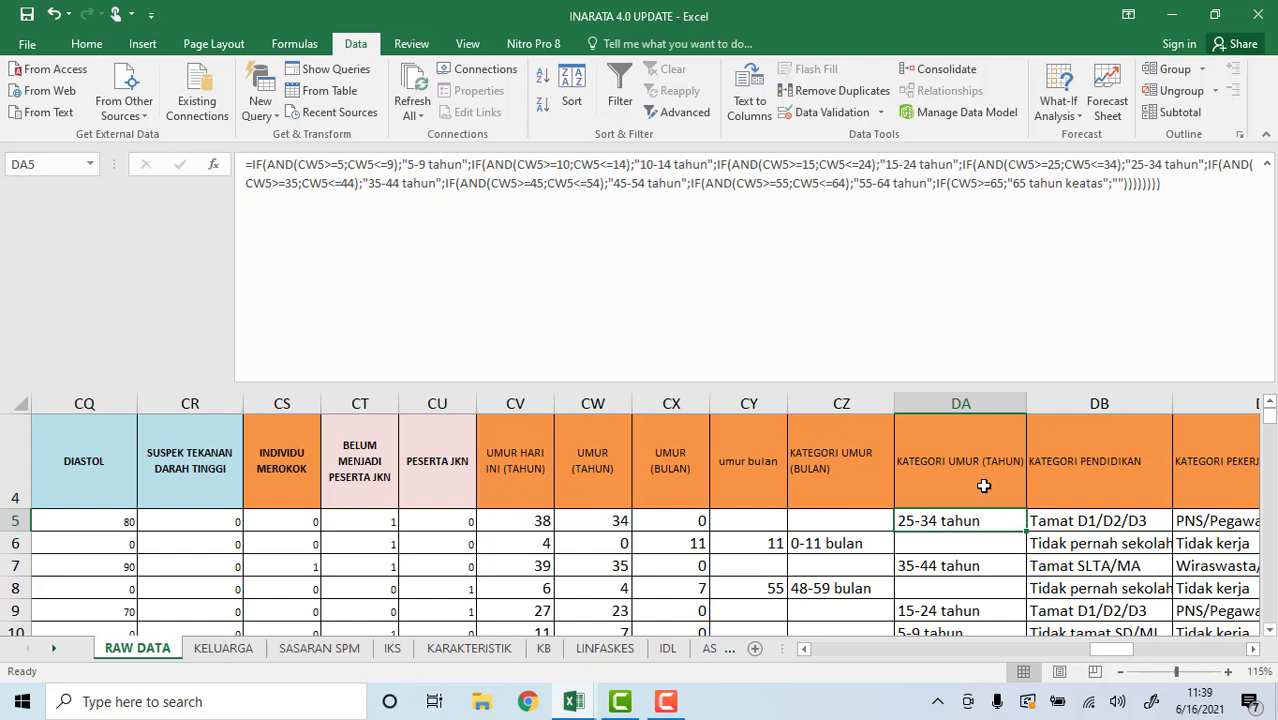
{"action": "left_click", "coordinate": [962, 401]}
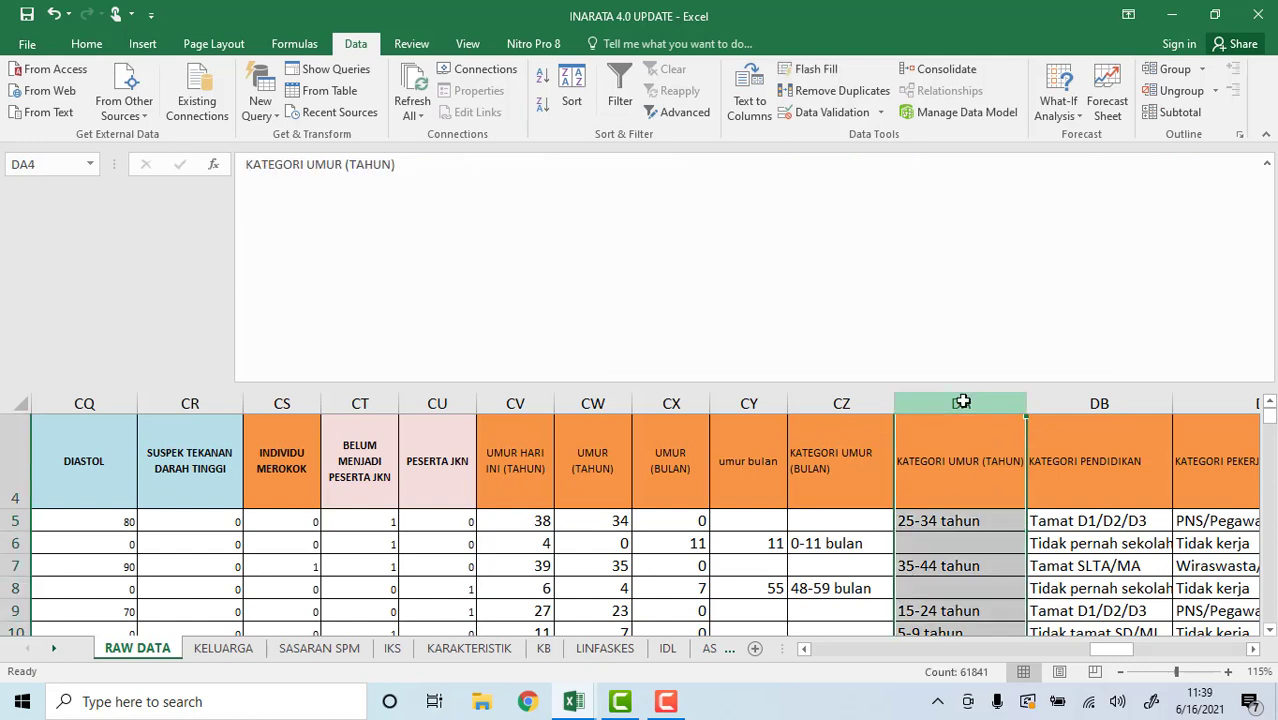
{"action": "left_click", "coordinate": [845, 403]}
{"action": "left_click", "coordinate": [935, 401]}
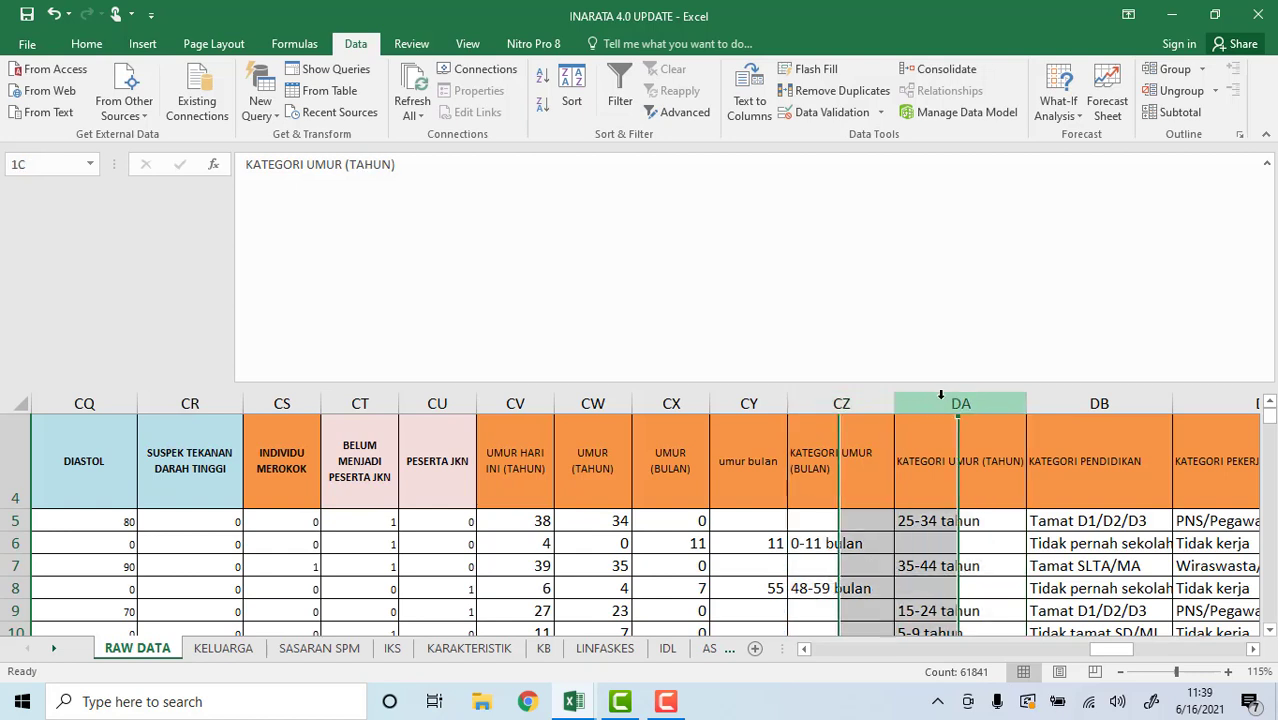
{"action": "left_click", "coordinate": [860, 406]}
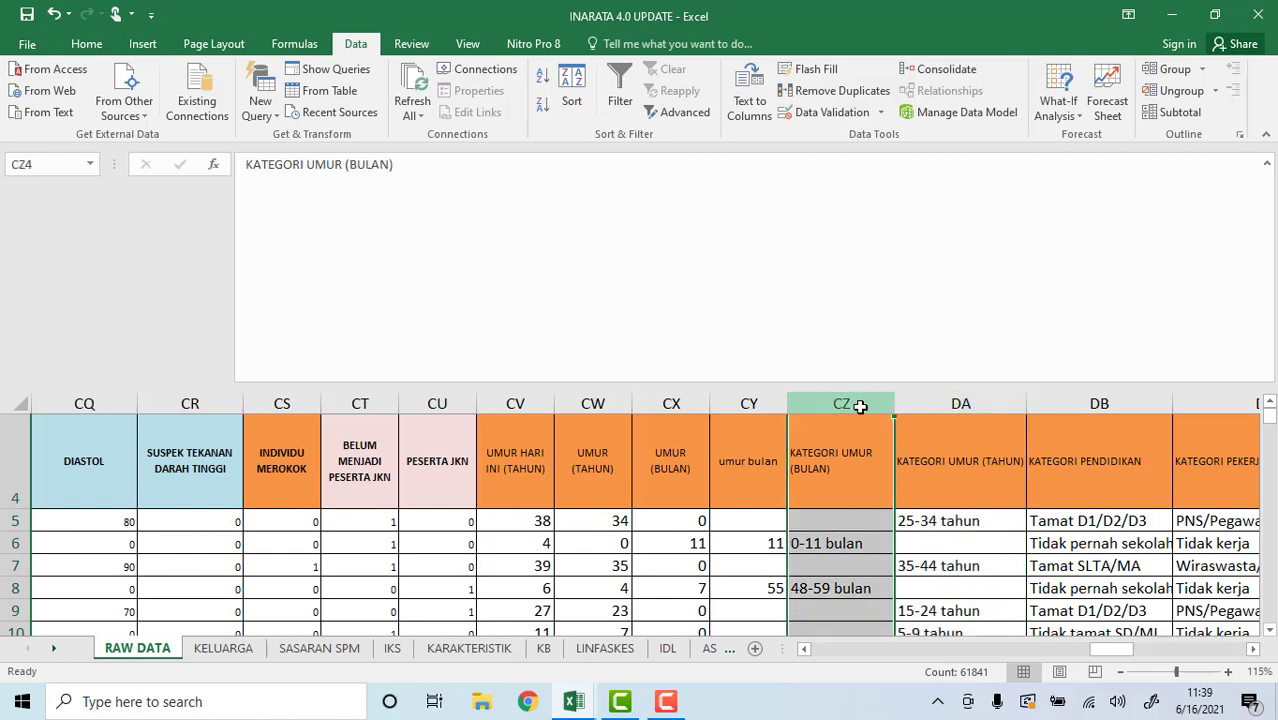
{"action": "left_click", "coordinate": [938, 405]}
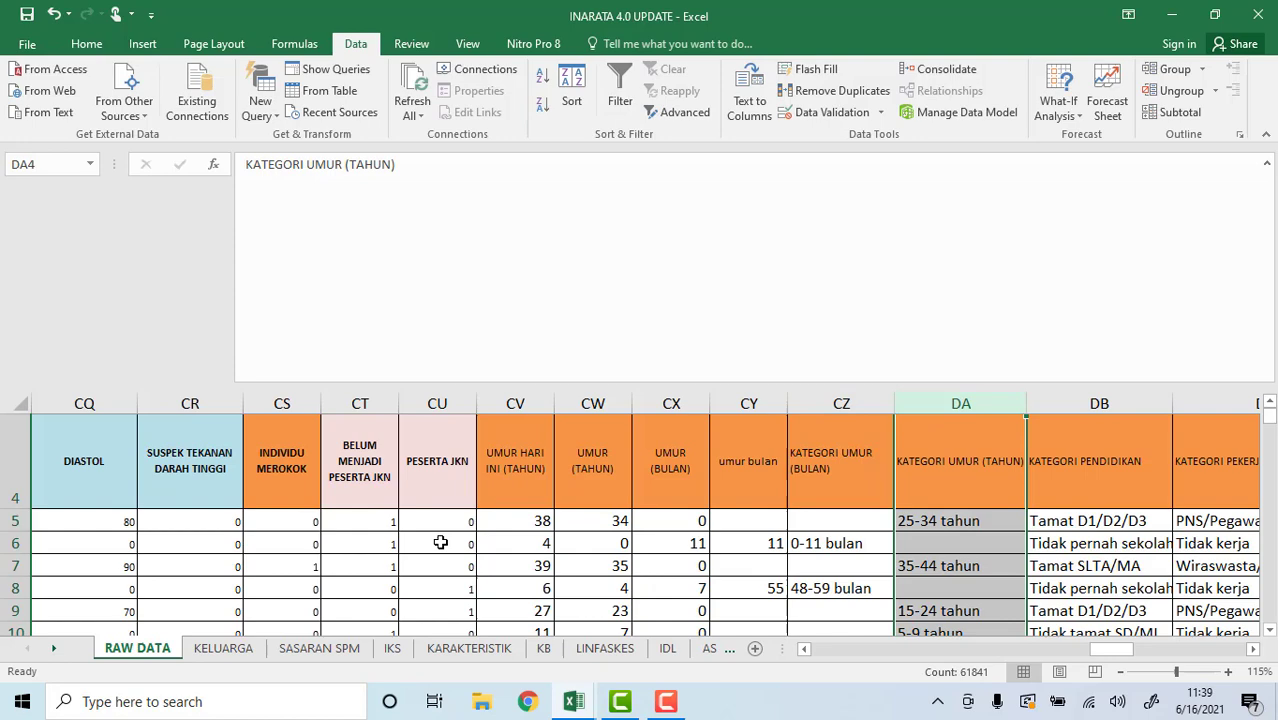
- On the KARAKTERISTIK sheet, try sorting the Kategori Umur (Tahun) age groups in A5:A12 from A to Z
{"action": "left_click", "coordinate": [472, 650]}
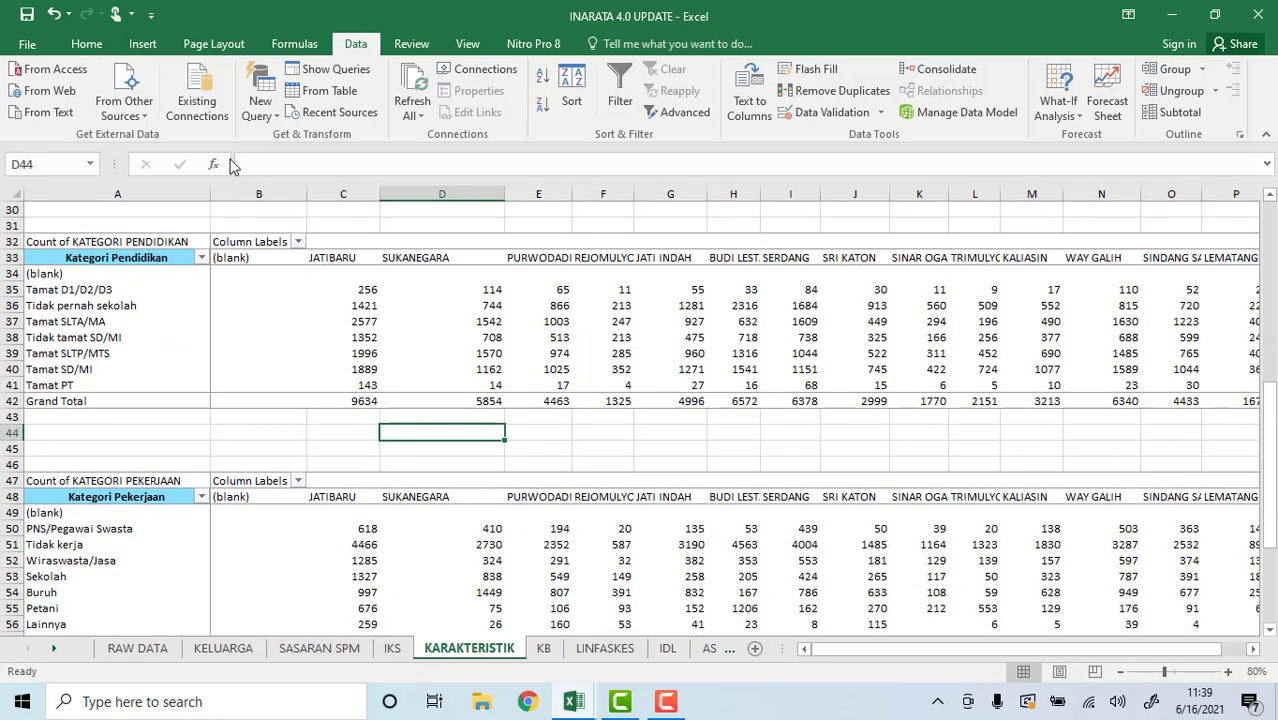
{"action": "scroll", "coordinate": [225, 262], "scroll_direction": "up", "scroll_amount": 10}
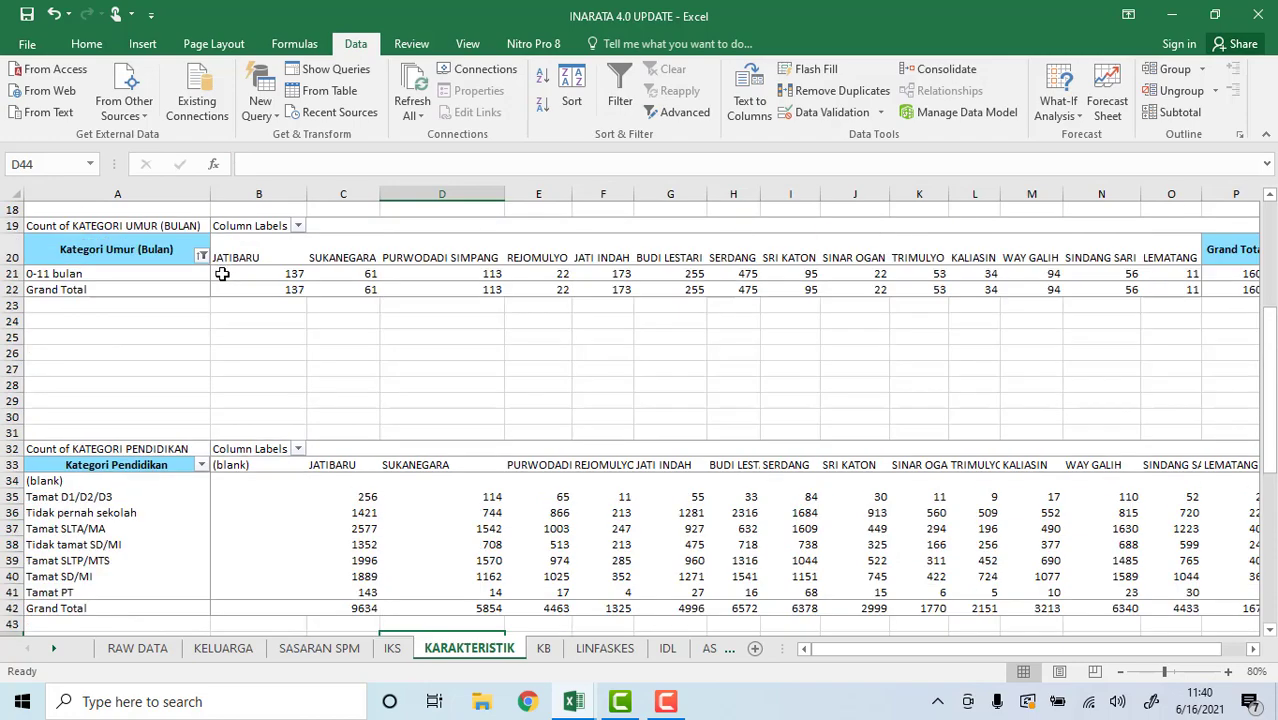
{"action": "left_click_drag", "start_coordinate": [100, 280], "coordinate": [95, 385]}
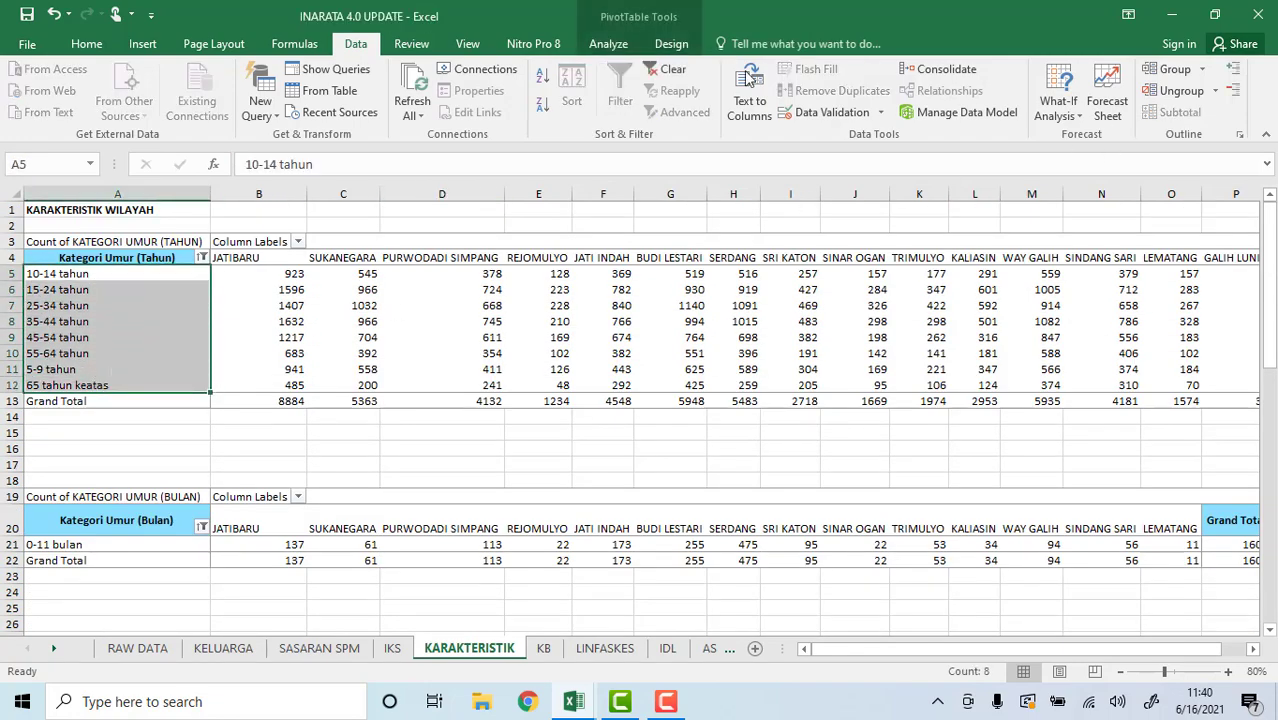
{"action": "left_click", "coordinate": [86, 44]}
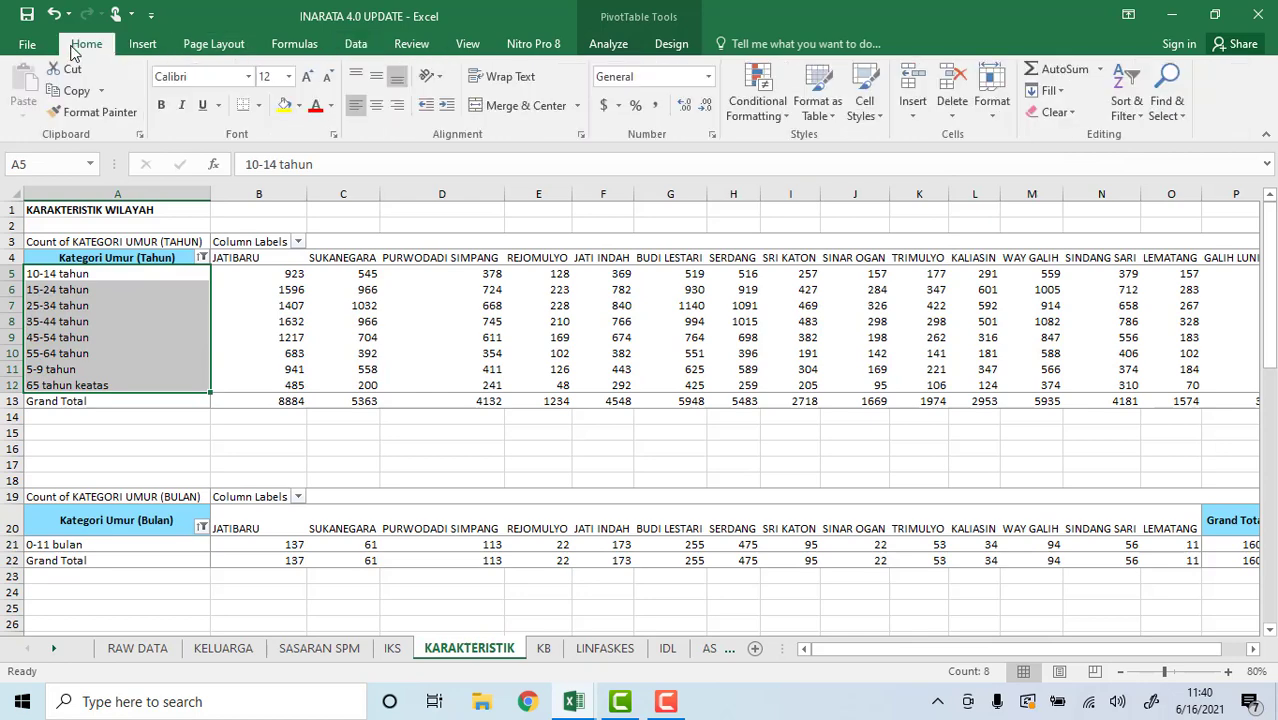
{"action": "left_click", "coordinate": [1127, 110]}
{"action": "left_click", "coordinate": [1135, 134]}
{"action": "key", "text": "Return"}
{"action": "key", "text": "Return"}
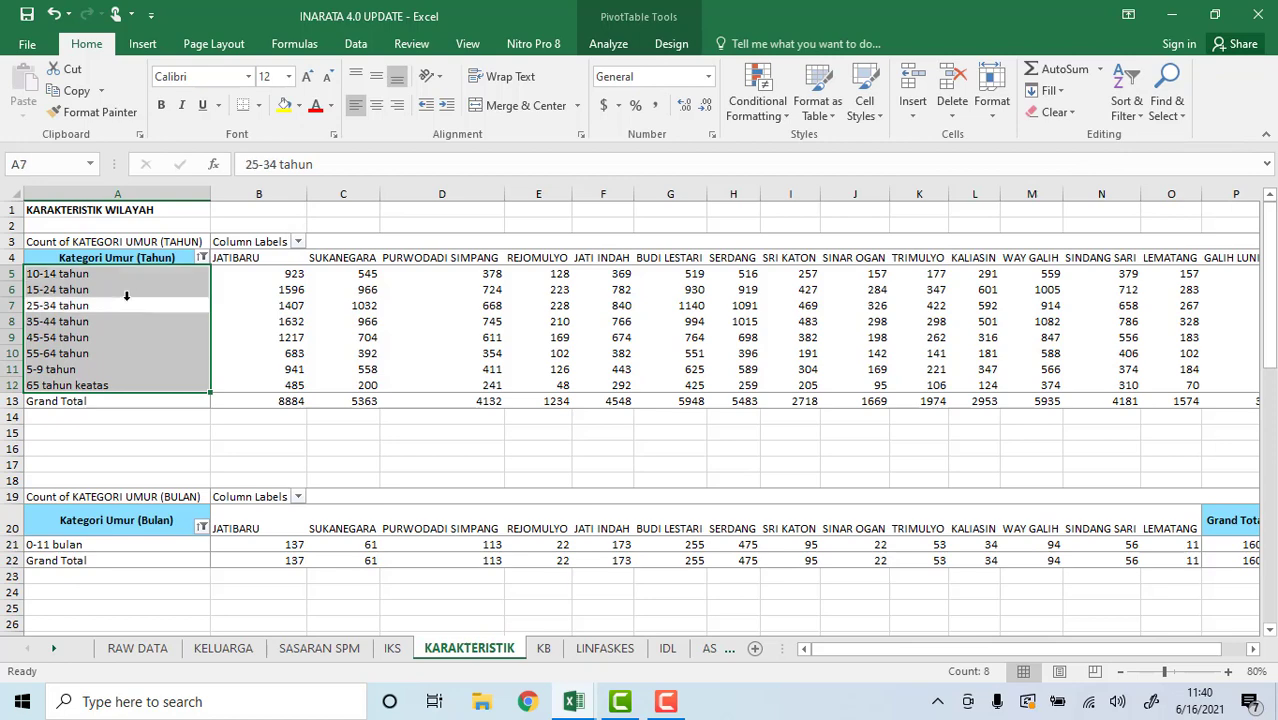
- Examine the order of the Kategori Umur (Tahun) age groups, comparing the 5-9 tahun row with the 10-14 to 25-34 tahun rows
{"action": "left_click_drag", "start_coordinate": [118, 274], "coordinate": [103, 384]}
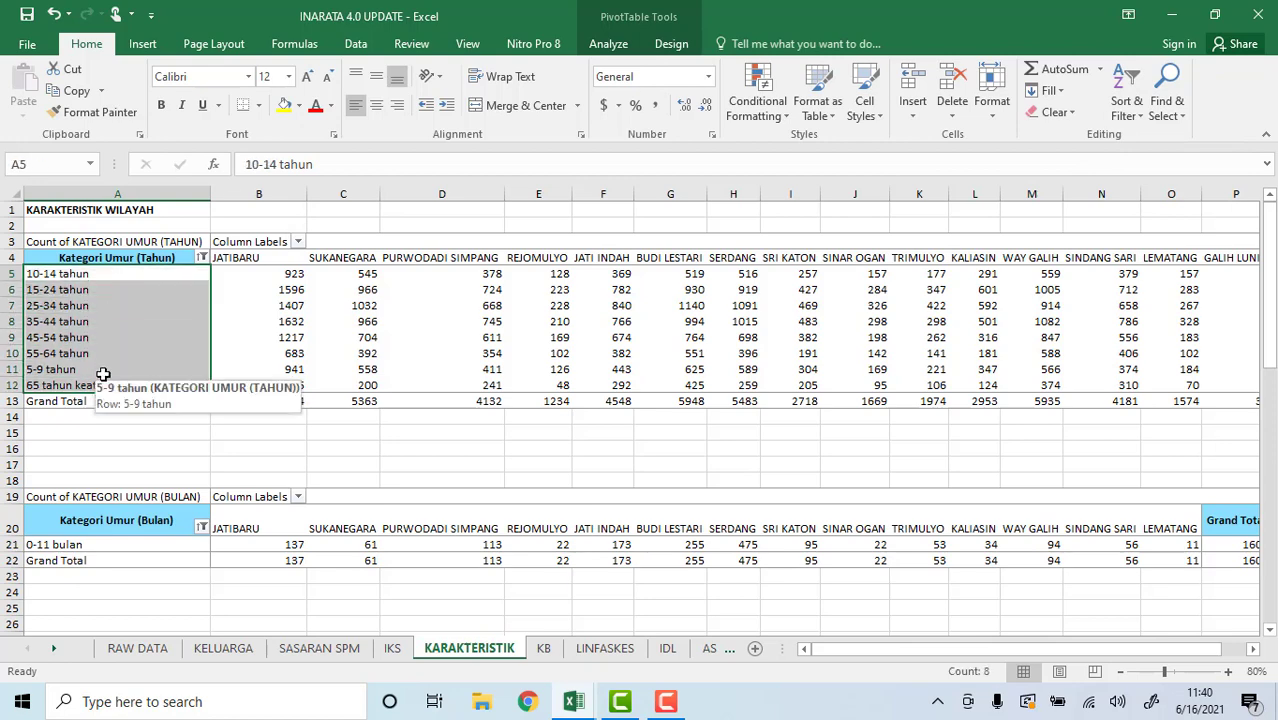
{"action": "left_click", "coordinate": [17, 369]}
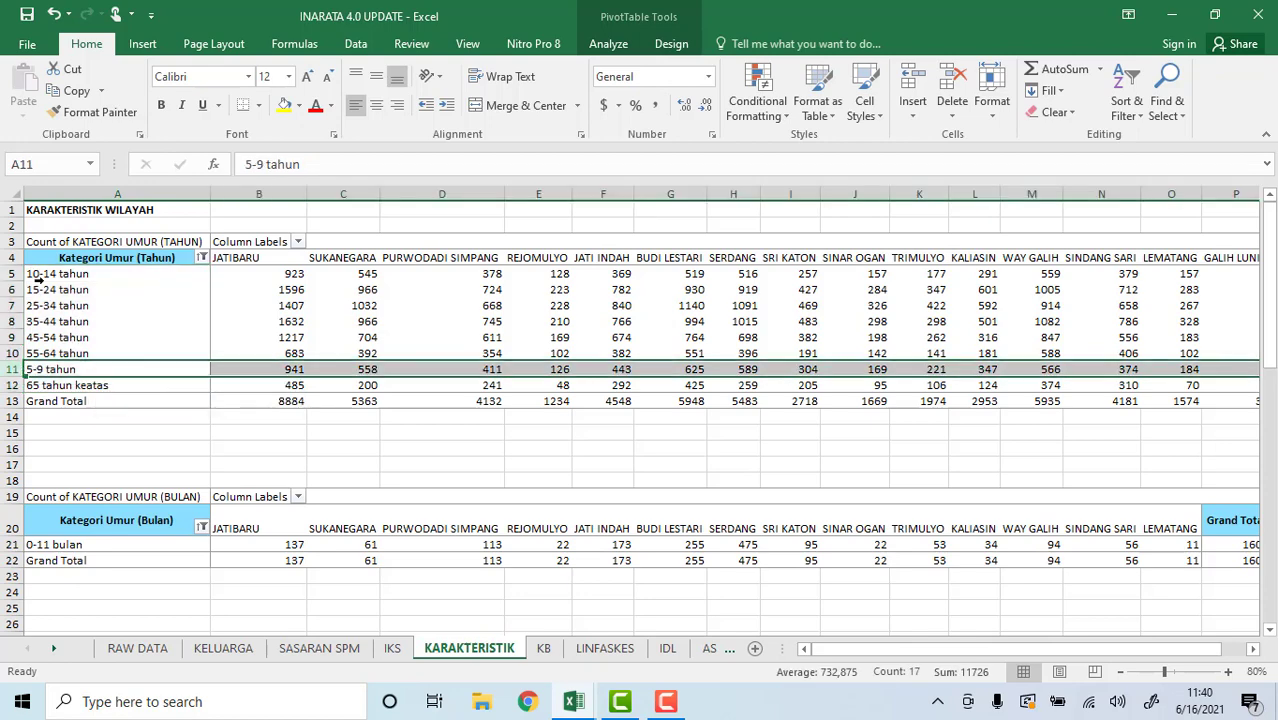
{"action": "left_click_drag", "start_coordinate": [84, 278], "coordinate": [79, 384]}
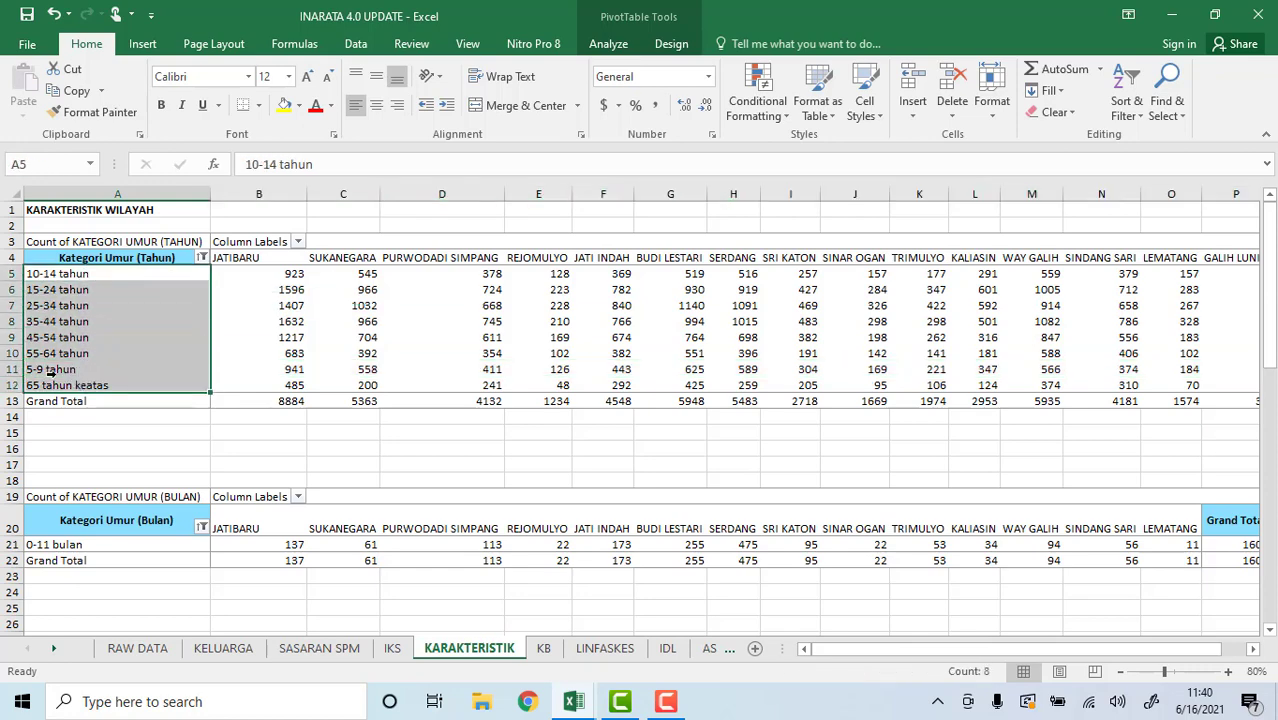
{"action": "left_click", "coordinate": [35, 369]}
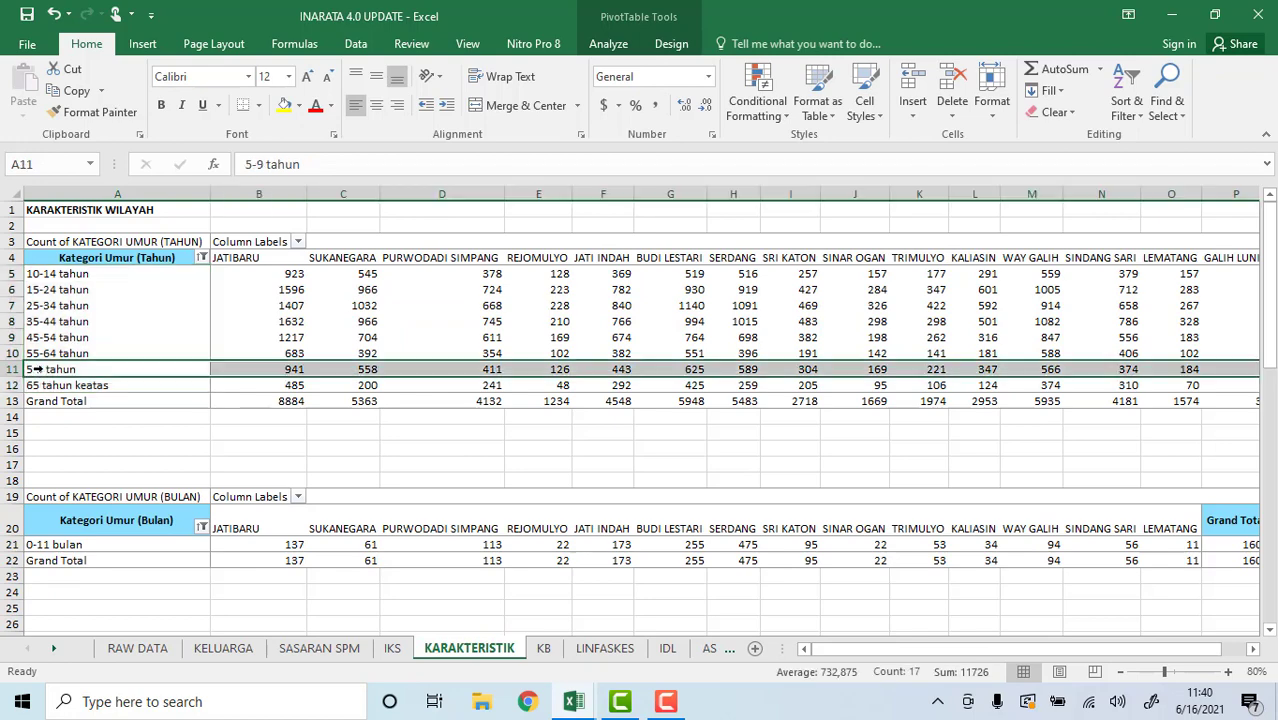
{"action": "left_click", "coordinate": [44, 273]}
{"action": "left_click", "coordinate": [46, 305], "text": "shift"}
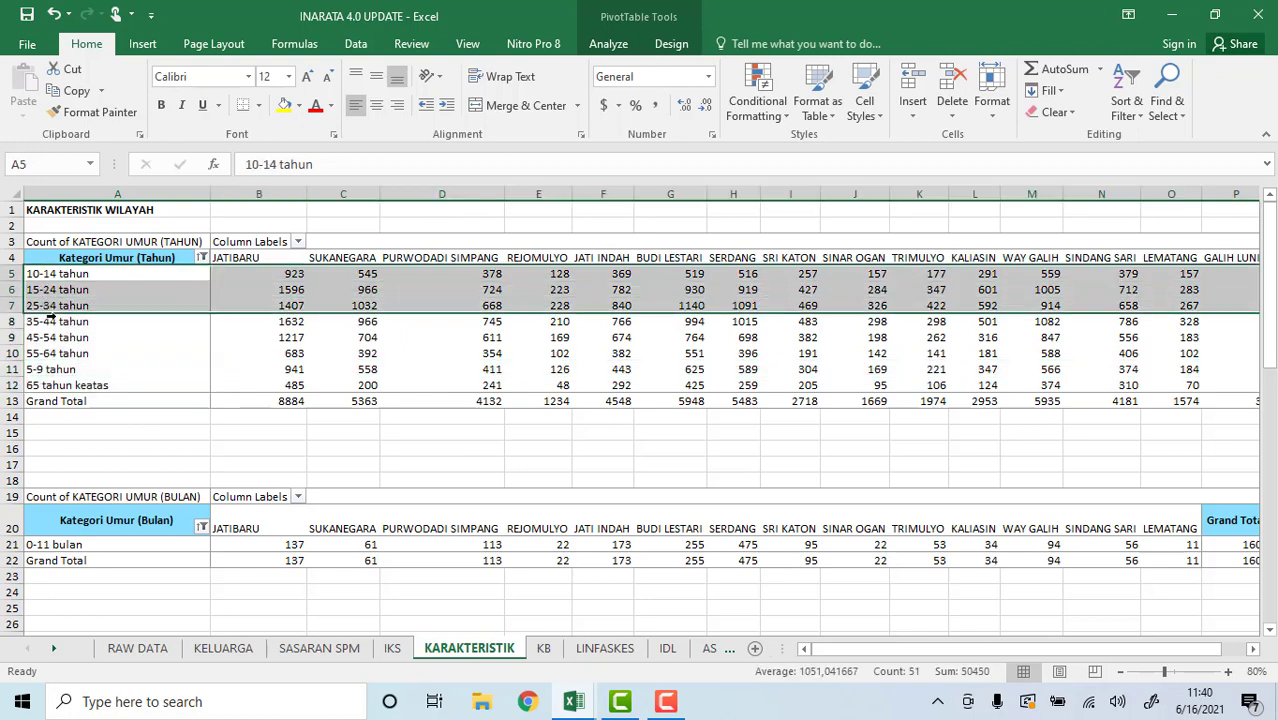
{"action": "left_click", "coordinate": [40, 371]}
- Try the A to Z sort on the Kategori Umur (Tahun) labels once more and check the position of 5-9 tahun
{"action": "left_click_drag", "start_coordinate": [117, 280], "coordinate": [94, 385]}
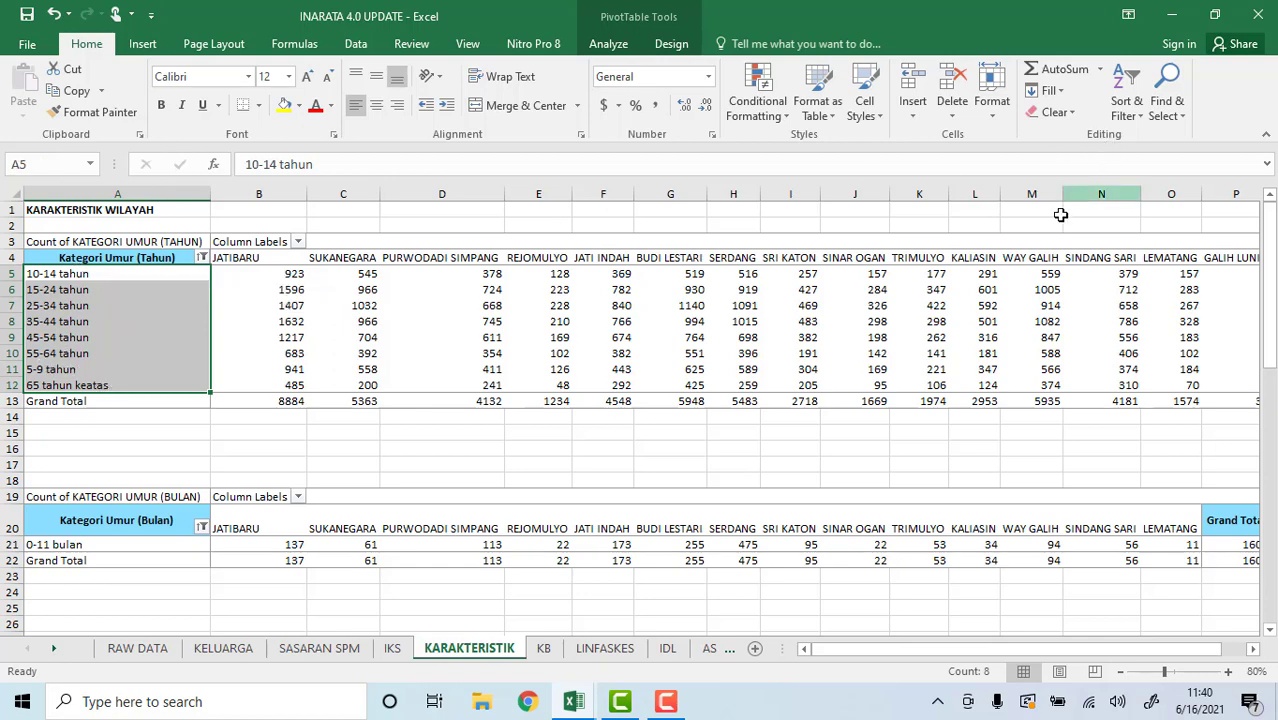
{"action": "left_click", "coordinate": [1137, 118]}
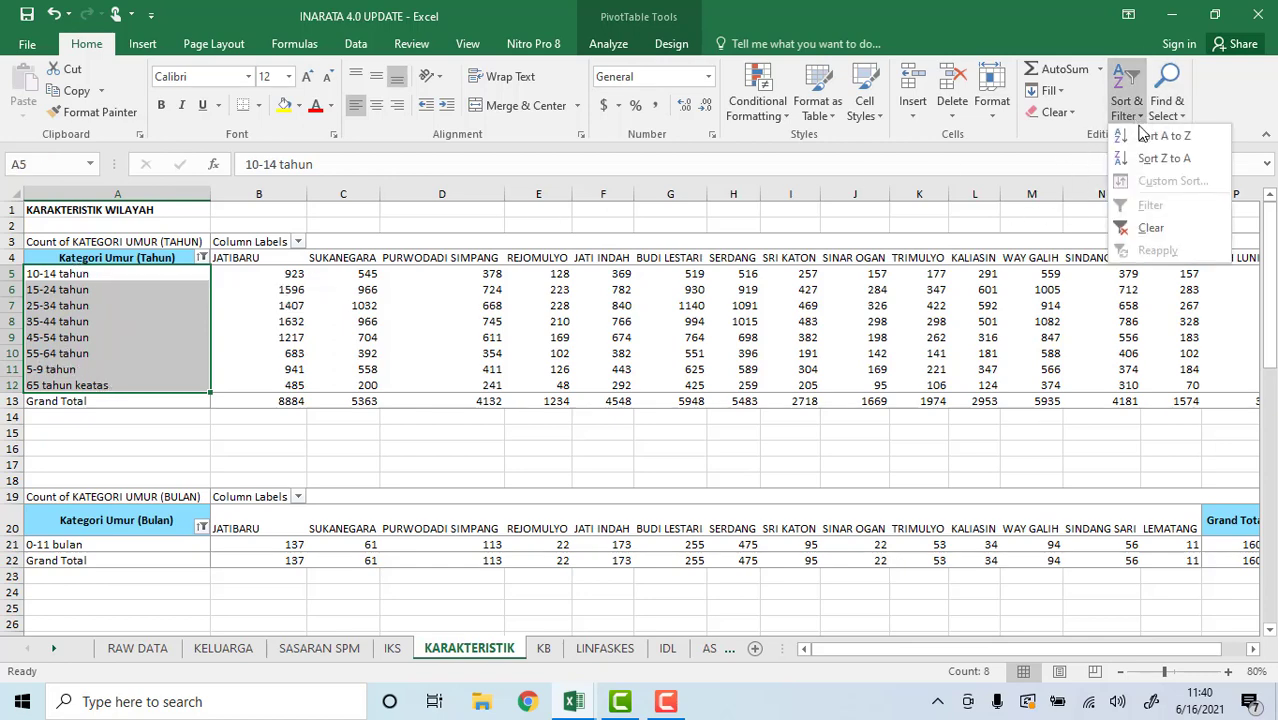
{"action": "left_click", "coordinate": [1150, 137]}
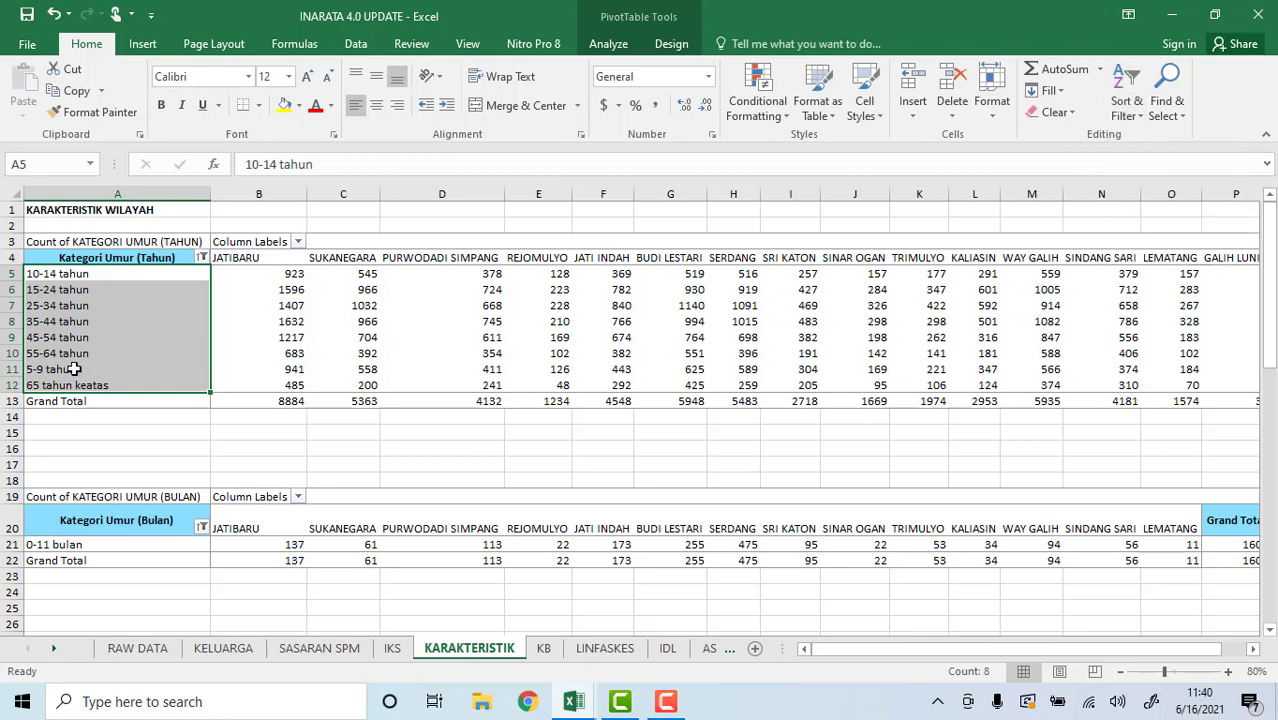
{"action": "left_click", "coordinate": [78, 321]}
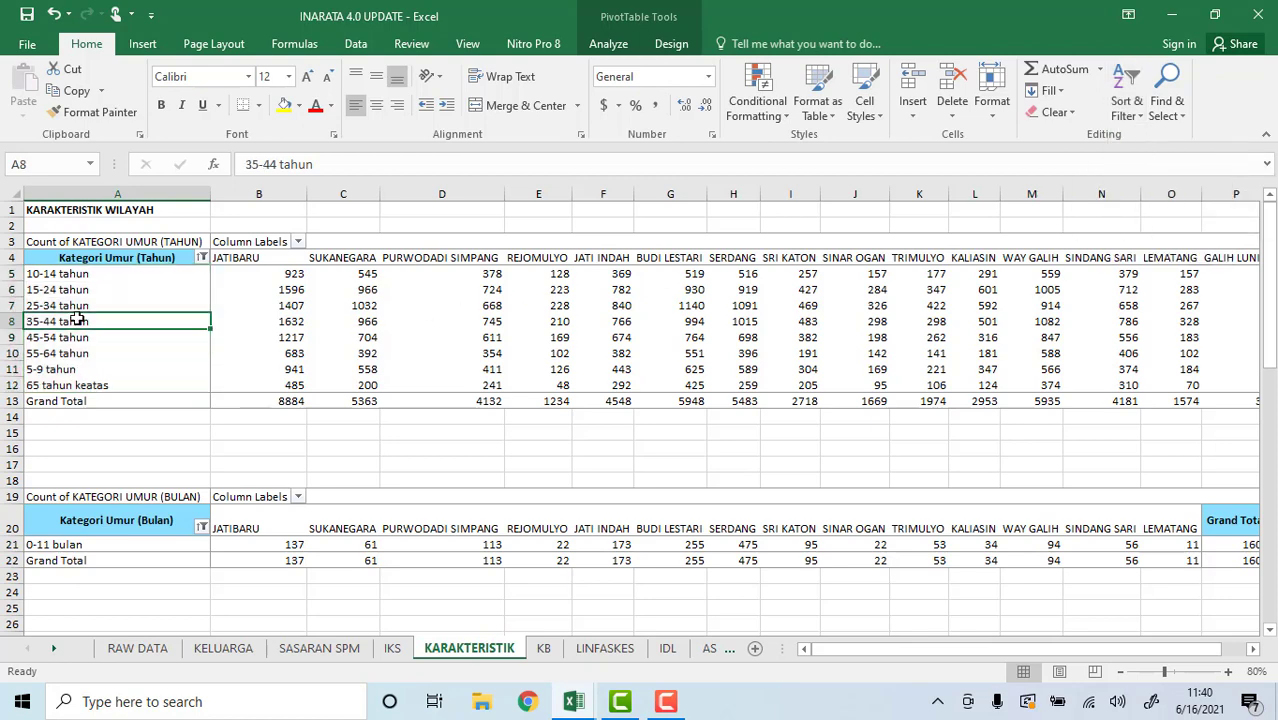
{"action": "left_click", "coordinate": [52, 273]}
{"action": "left_click", "coordinate": [78, 290]}
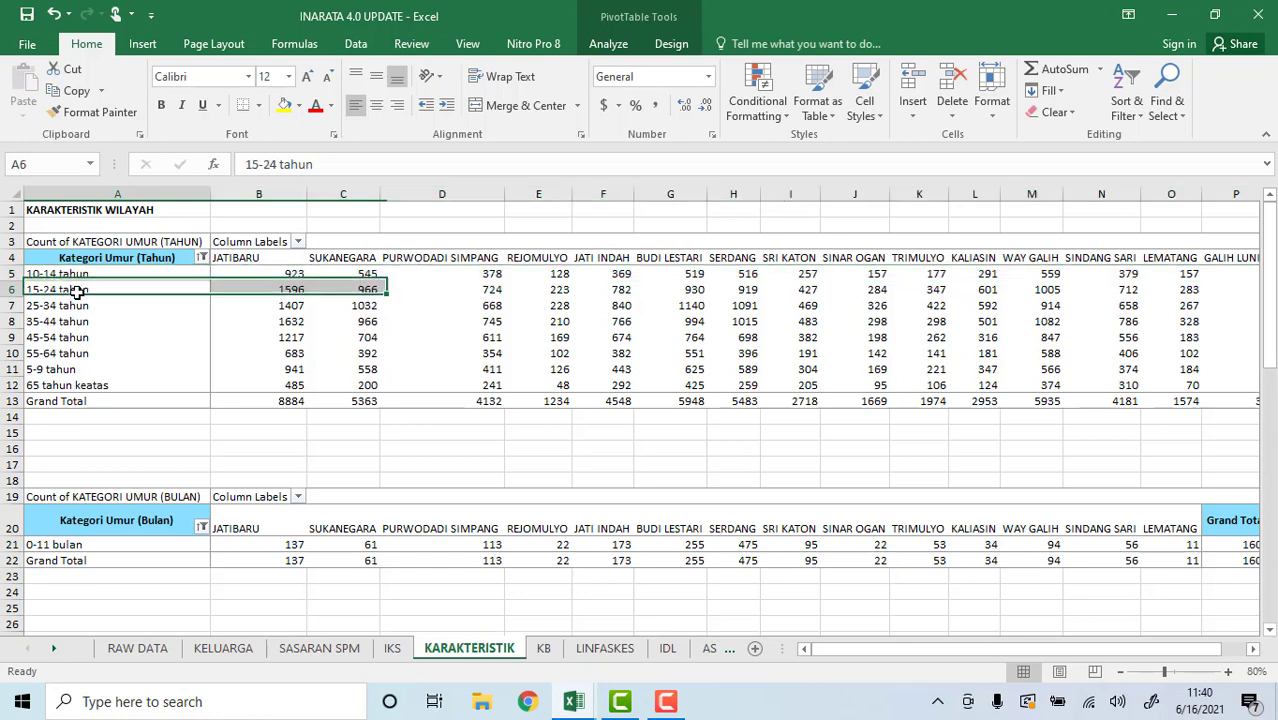
{"action": "left_click_drag", "start_coordinate": [84, 274], "coordinate": [85, 383]}
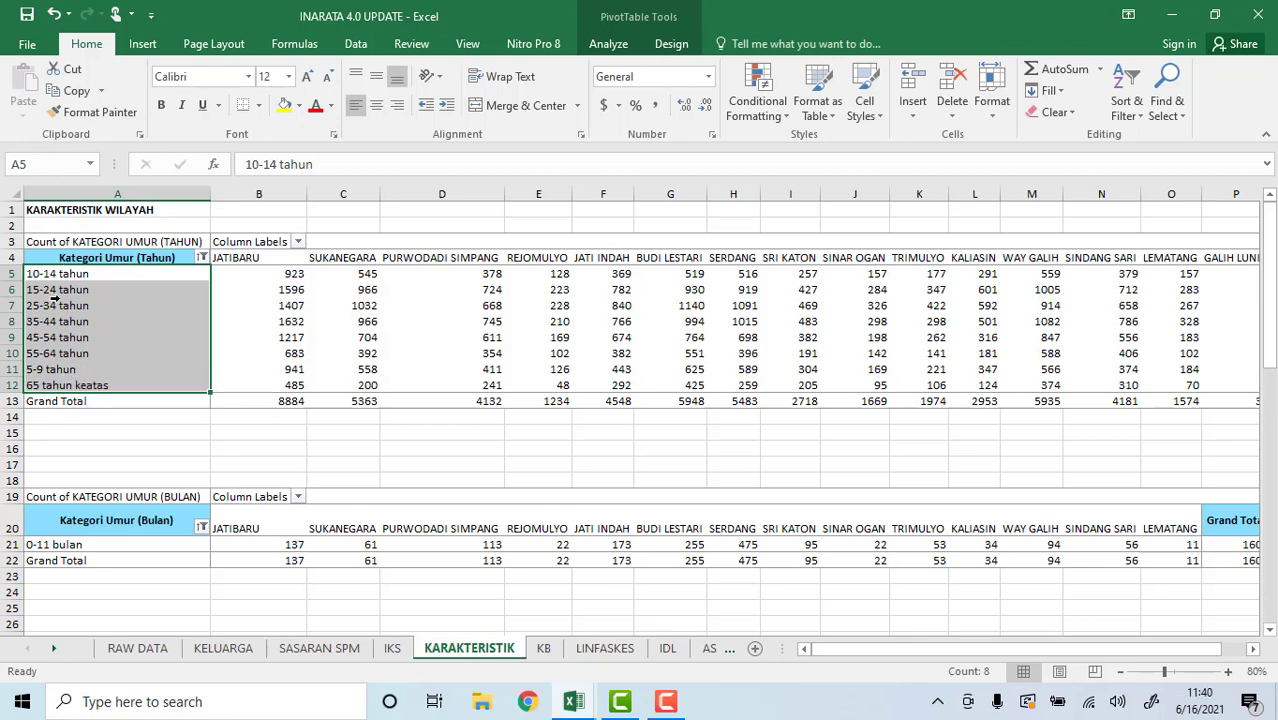
{"action": "left_click", "coordinate": [29, 369]}
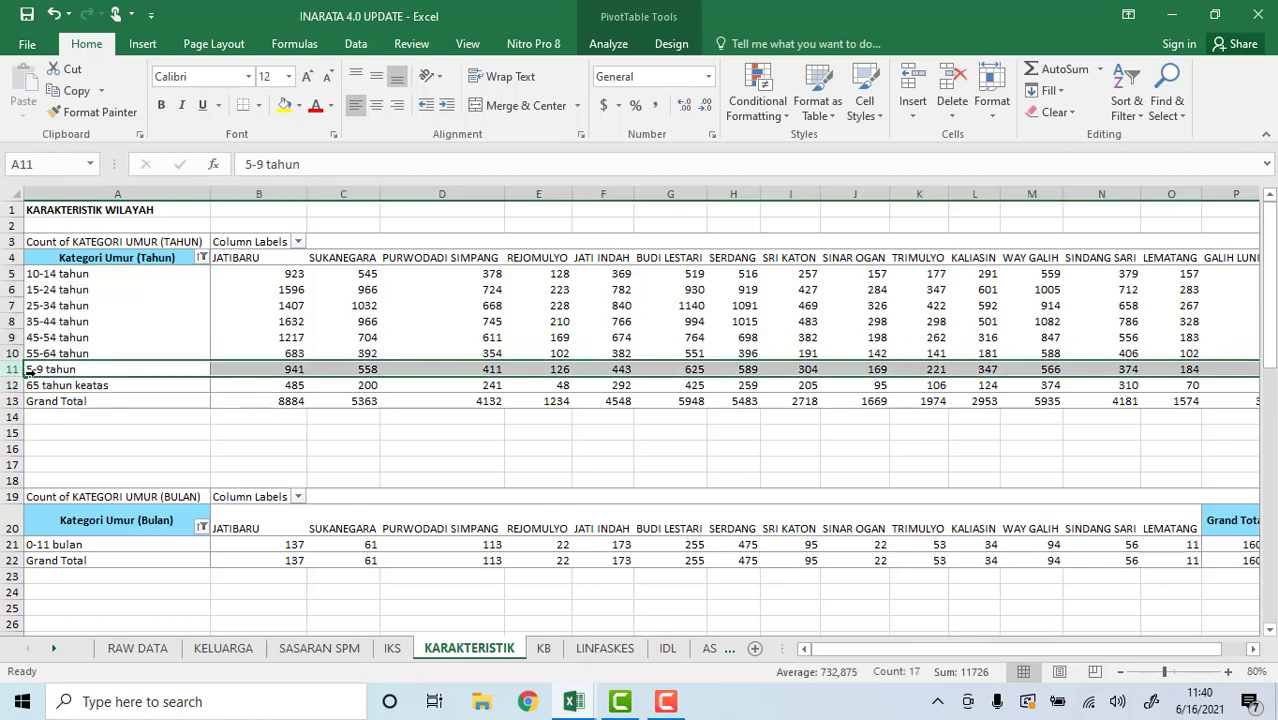
- Extend the Kategori Umur (Bulan) filter to also include 12-23, 24-35, 36-47 and 48-59 bulan
{"action": "scroll", "coordinate": [137, 392], "scroll_direction": "down", "scroll_amount": 3}
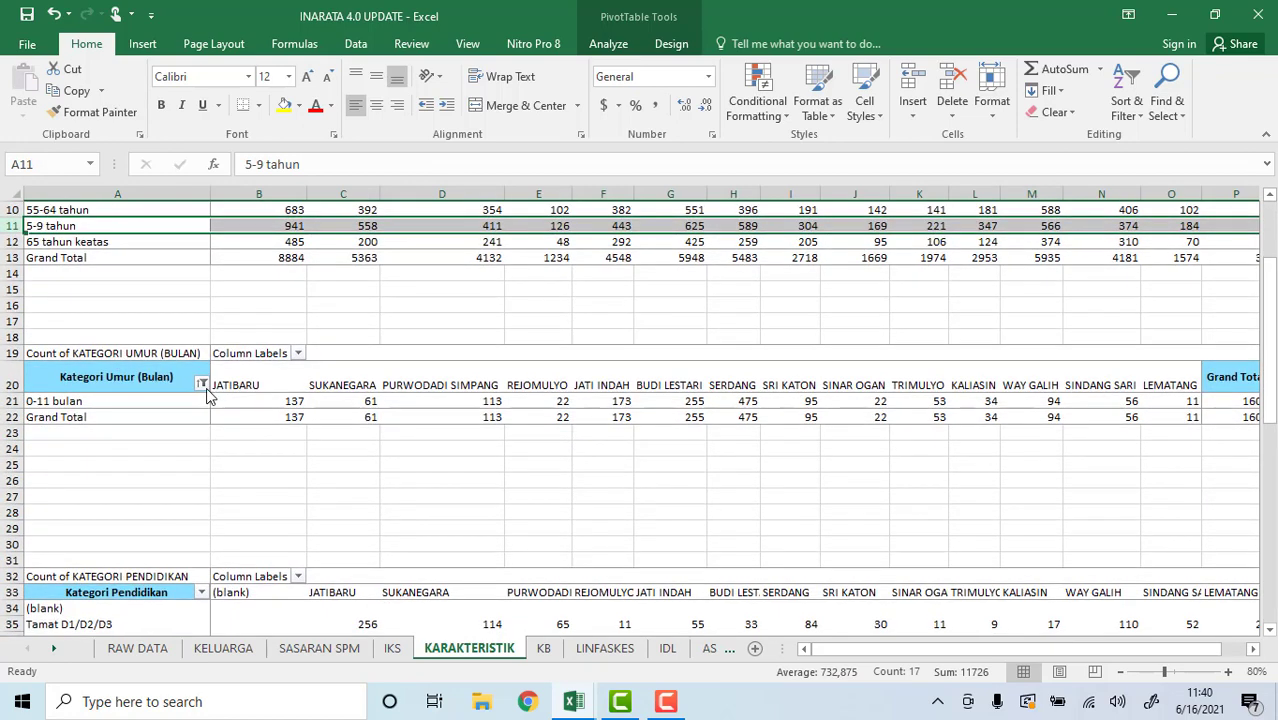
{"action": "left_click", "coordinate": [202, 385]}
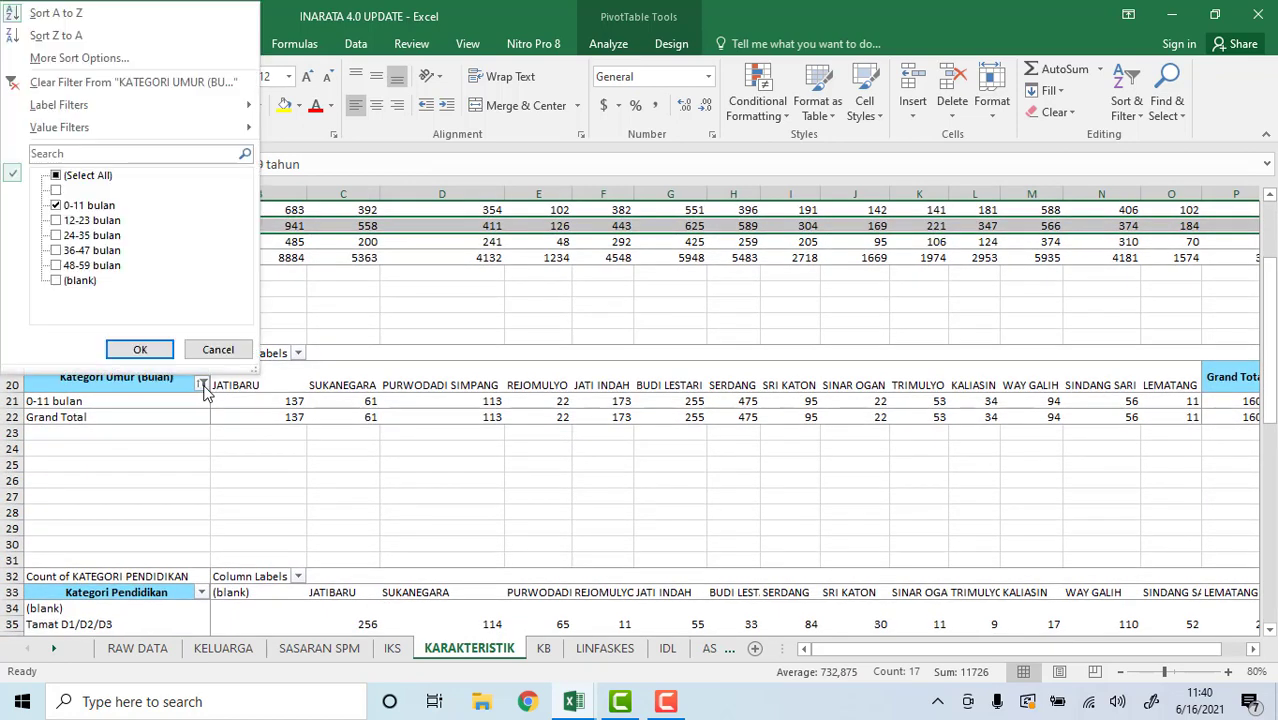
{"action": "left_click", "coordinate": [56, 221]}
{"action": "left_click", "coordinate": [56, 235]}
{"action": "left_click", "coordinate": [56, 250]}
{"action": "left_click", "coordinate": [56, 265]}
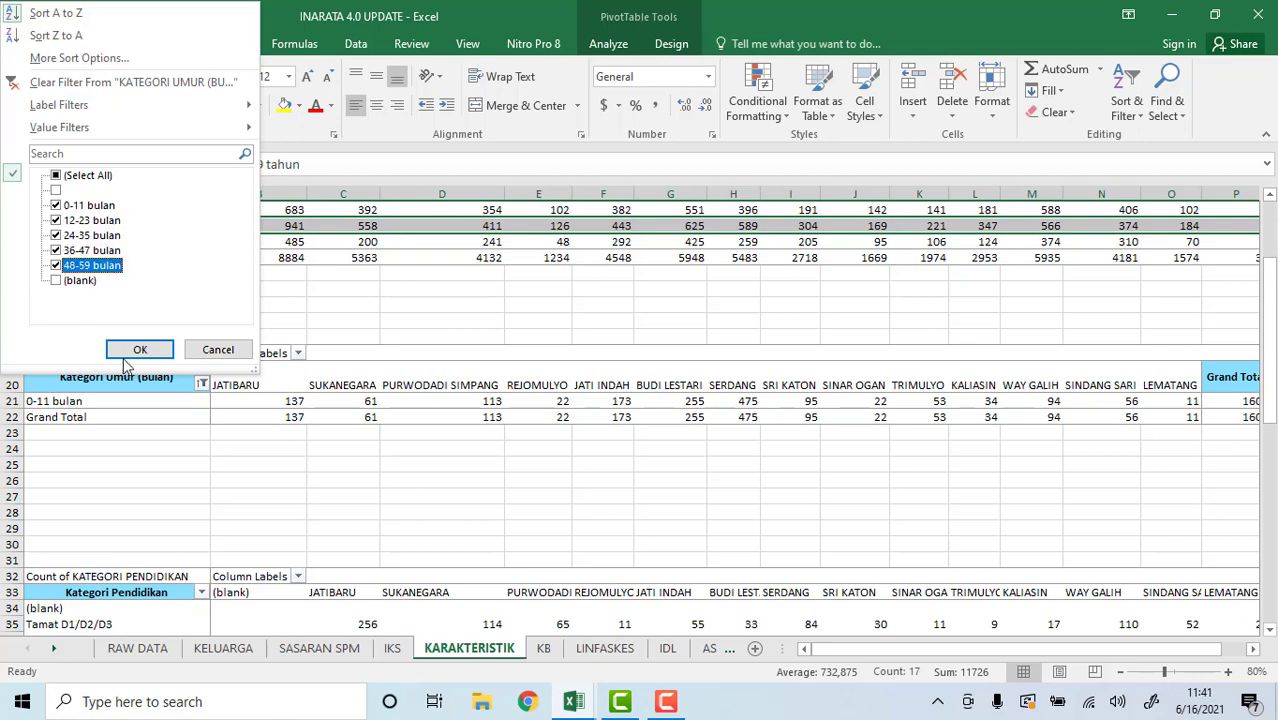
{"action": "left_click", "coordinate": [138, 350]}
{"action": "scroll", "coordinate": [155, 421], "scroll_direction": "down", "scroll_amount": 1}
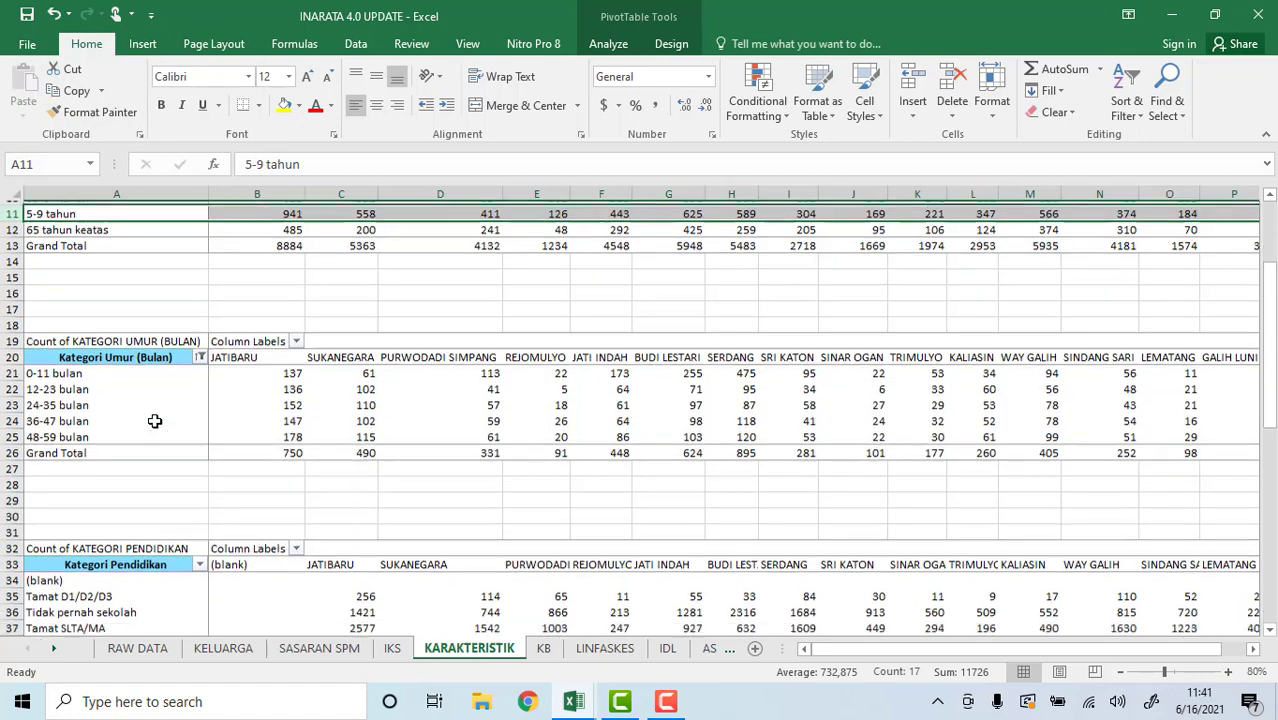
- Filter the Kategori Pendidikan pivot table to exclude the (blank) item
{"action": "scroll", "coordinate": [155, 421], "scroll_direction": "down", "scroll_amount": 6}
{"action": "left_click", "coordinate": [199, 289]}
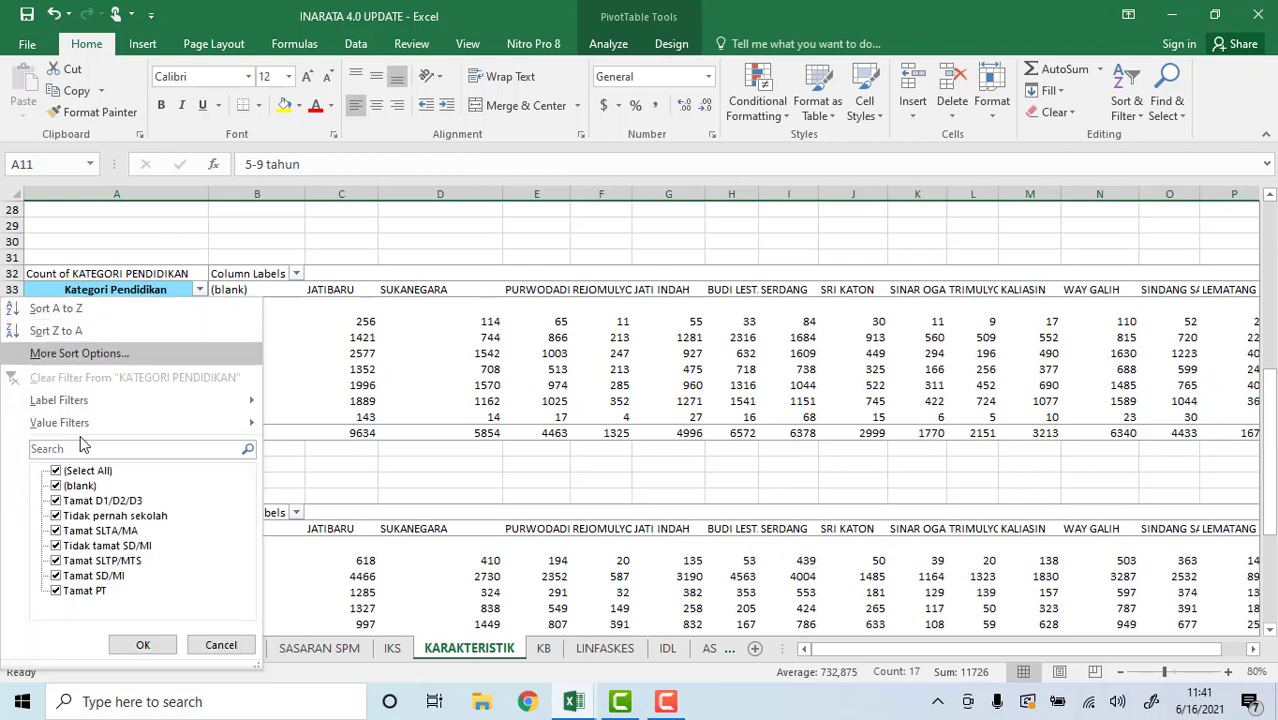
{"action": "left_click", "coordinate": [56, 485]}
{"action": "left_click", "coordinate": [143, 645]}
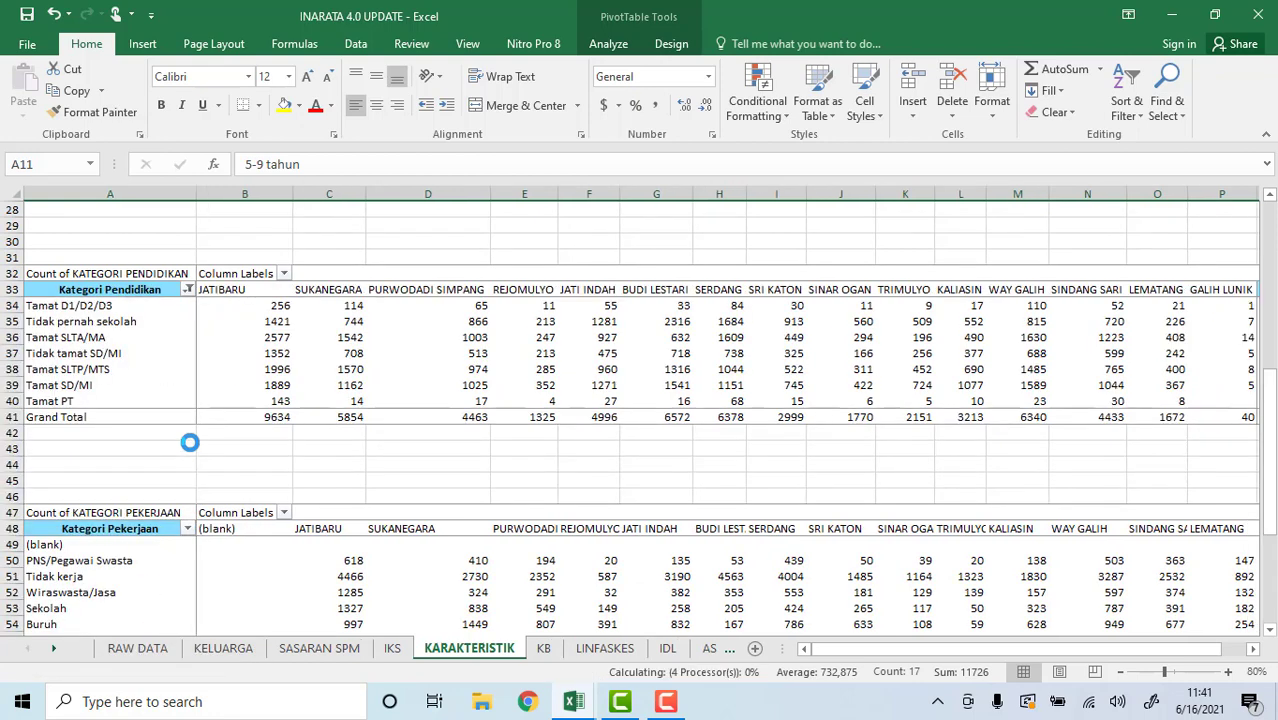
- Filter the Kategori Pekerjaan pivot table to exclude the (blank) item
{"action": "scroll", "coordinate": [192, 425], "scroll_direction": "down", "scroll_amount": 3}
{"action": "left_click", "coordinate": [187, 387]}
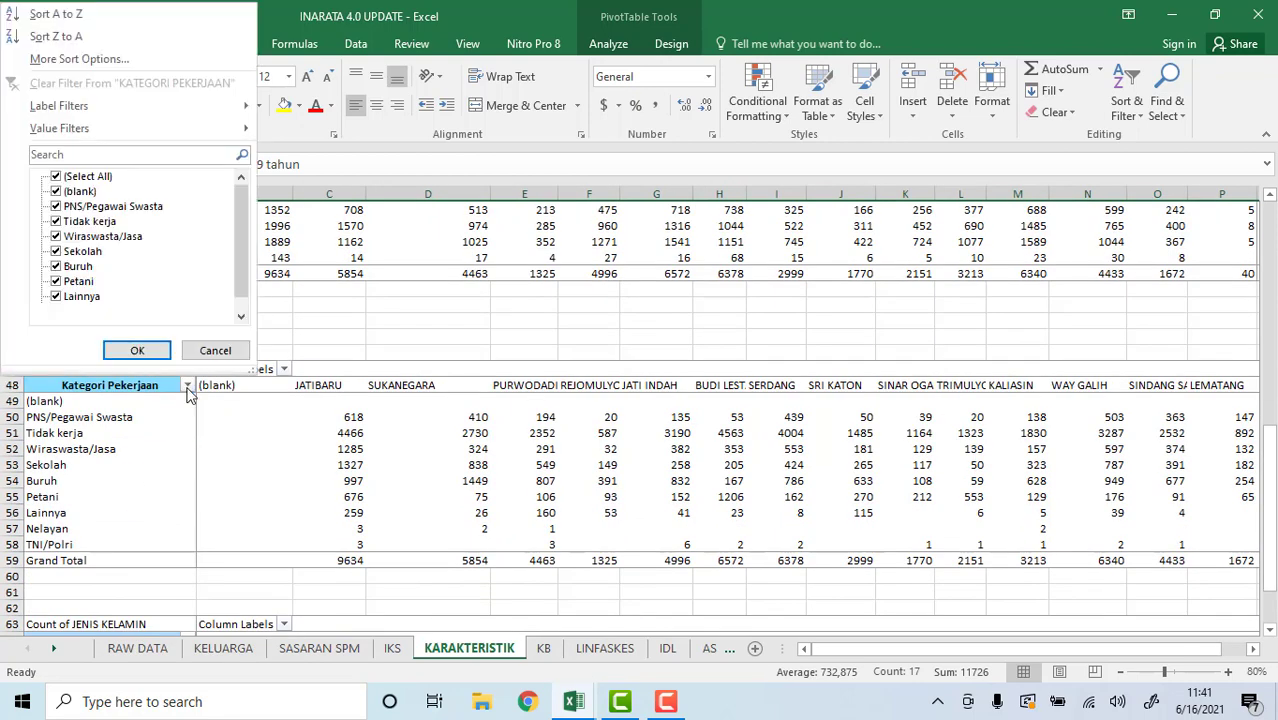
{"action": "left_click", "coordinate": [54, 193]}
{"action": "left_click", "coordinate": [143, 355]}
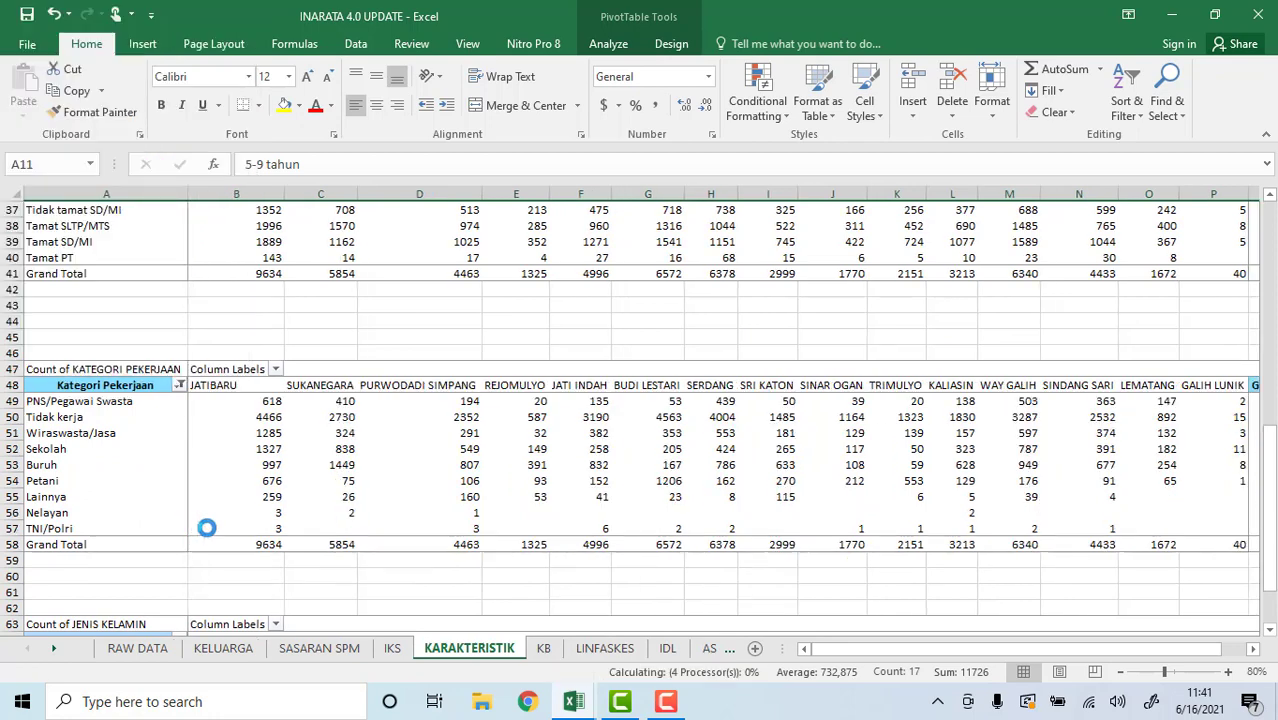
- Filter the JENIS KELAMIN pivot table to exclude the (blank) item
{"action": "scroll", "coordinate": [176, 500], "scroll_direction": "down", "scroll_amount": 3}
{"action": "scroll", "coordinate": [176, 500], "scroll_direction": "down", "scroll_amount": 1}
{"action": "left_click", "coordinate": [180, 451]}
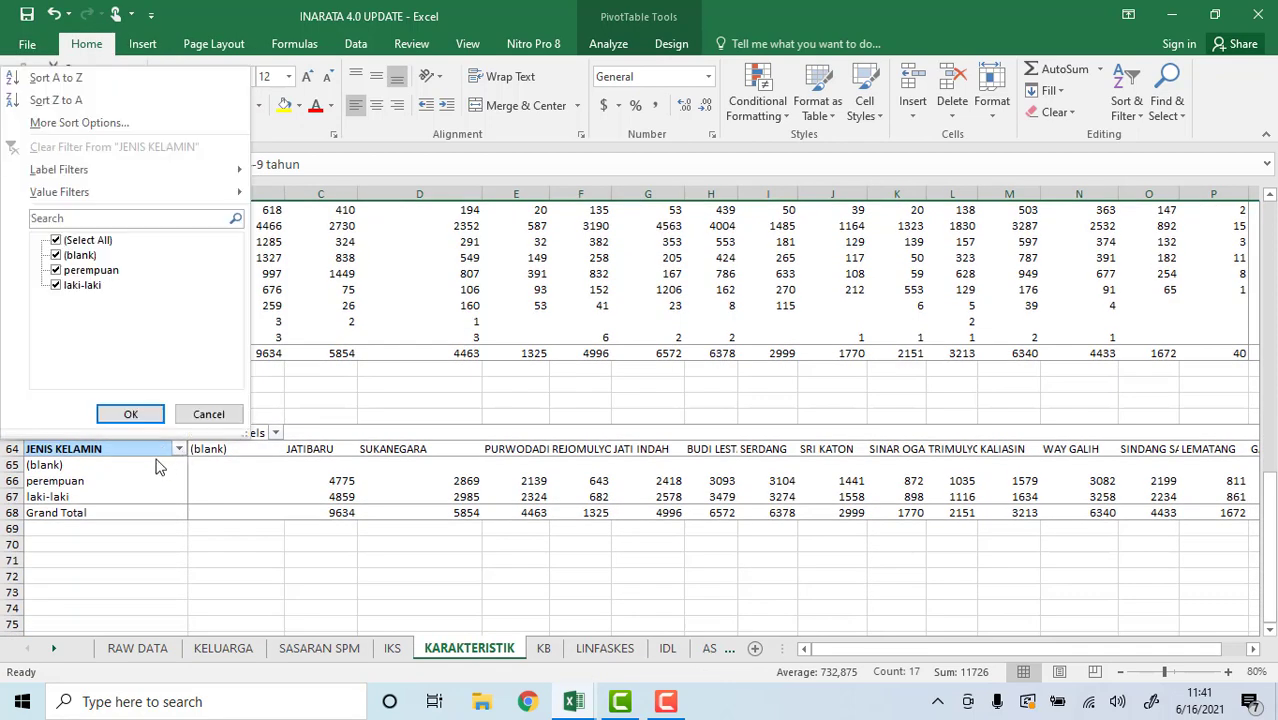
{"action": "left_click", "coordinate": [56, 255]}
{"action": "left_click", "coordinate": [126, 414]}
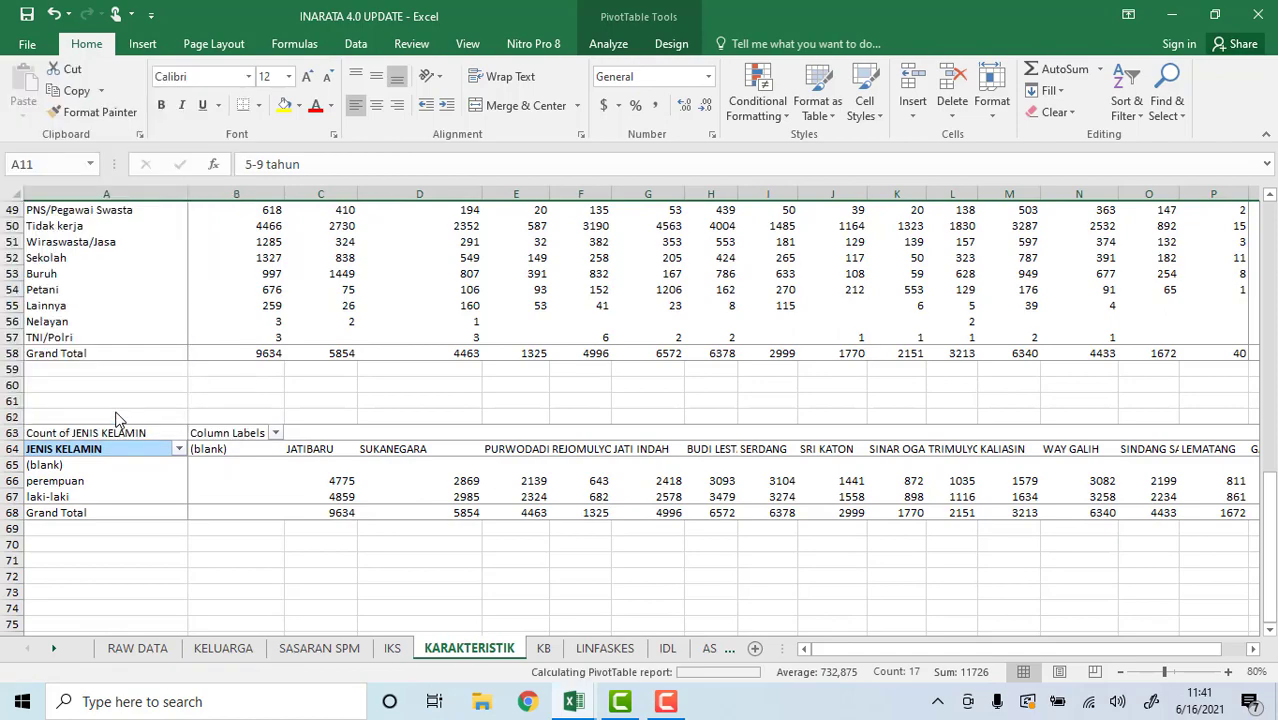
{"action": "scroll", "coordinate": [591, 450], "scroll_direction": "up", "scroll_amount": 12}
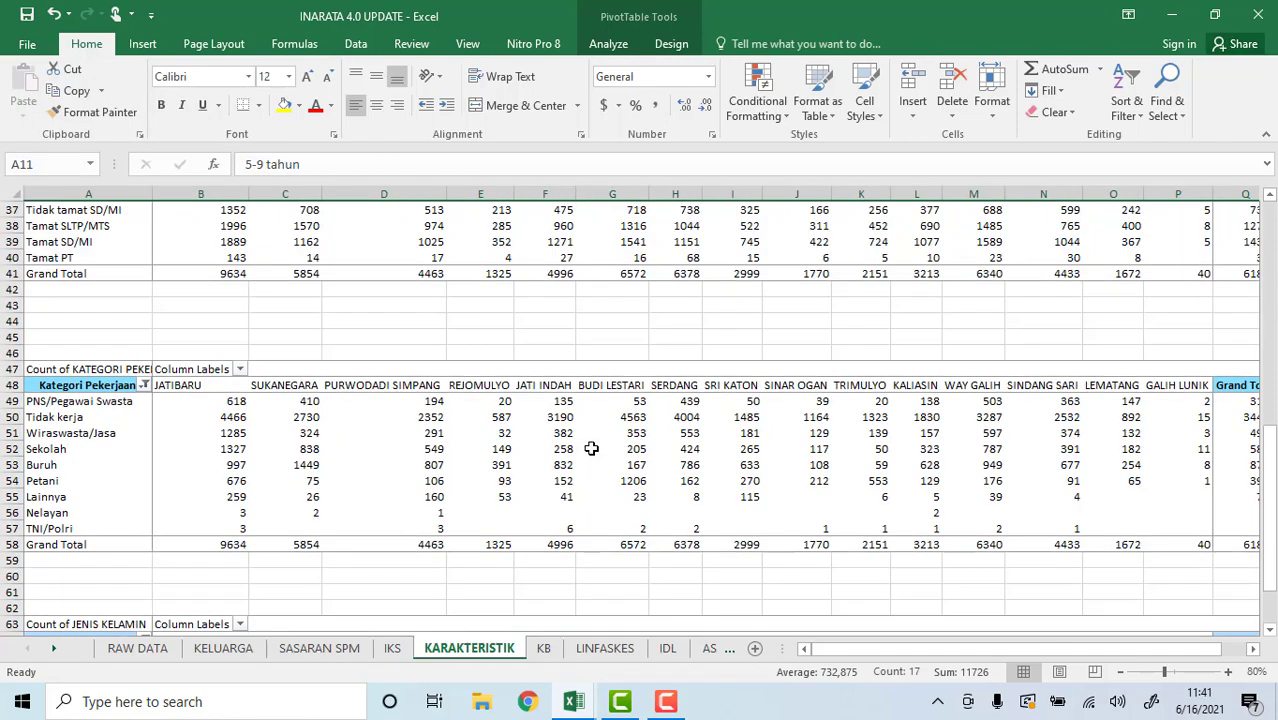
- Start creating a PivotChart from the Kategori Umur (Tahun) pivot table on the KARAKTERISTIK sheet
{"action": "scroll", "coordinate": [600, 441], "scroll_direction": "up", "scroll_amount": 3}
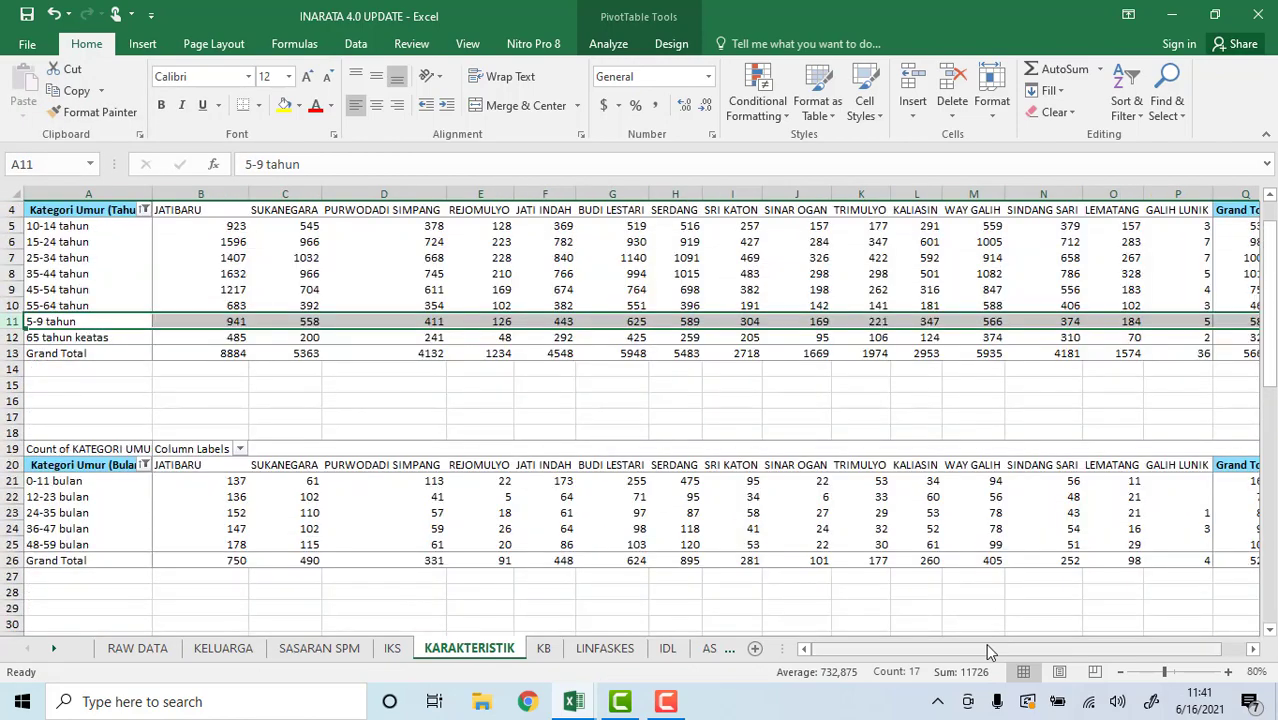
{"action": "left_click_drag", "start_coordinate": [985, 648], "coordinate": [1081, 663]}
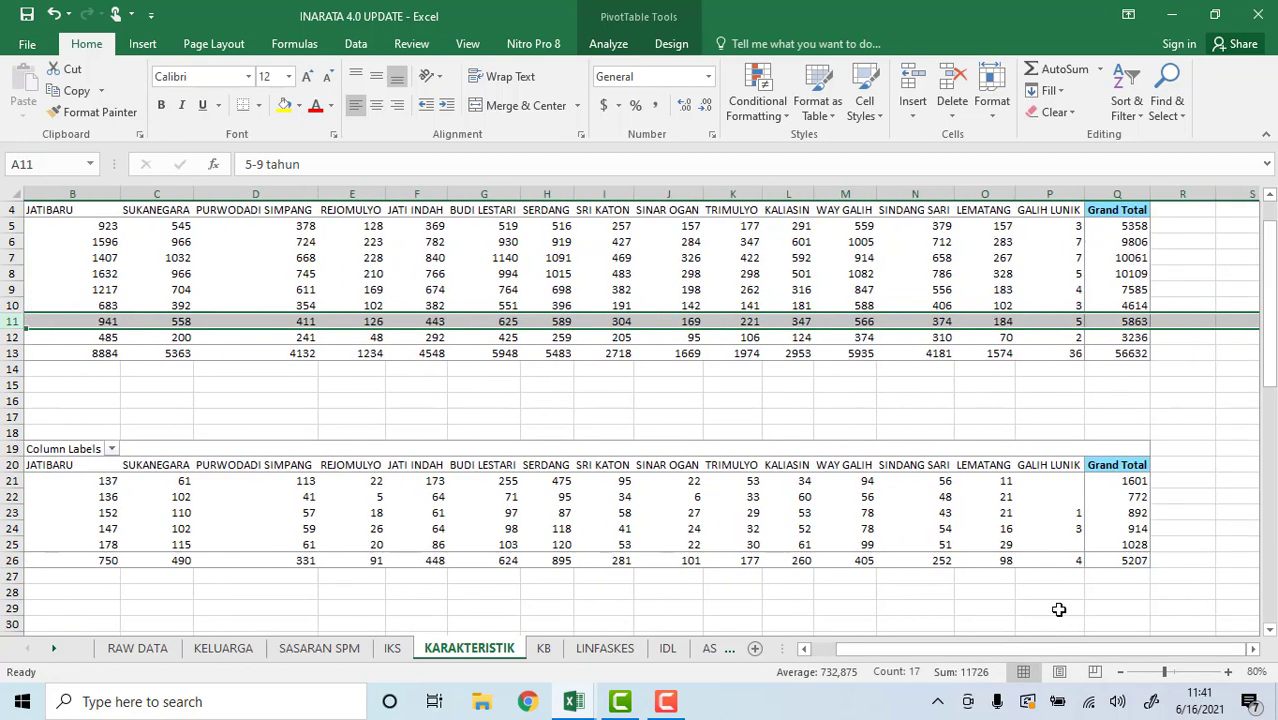
{"action": "left_click", "coordinate": [750, 305]}
{"action": "left_click", "coordinate": [671, 46]}
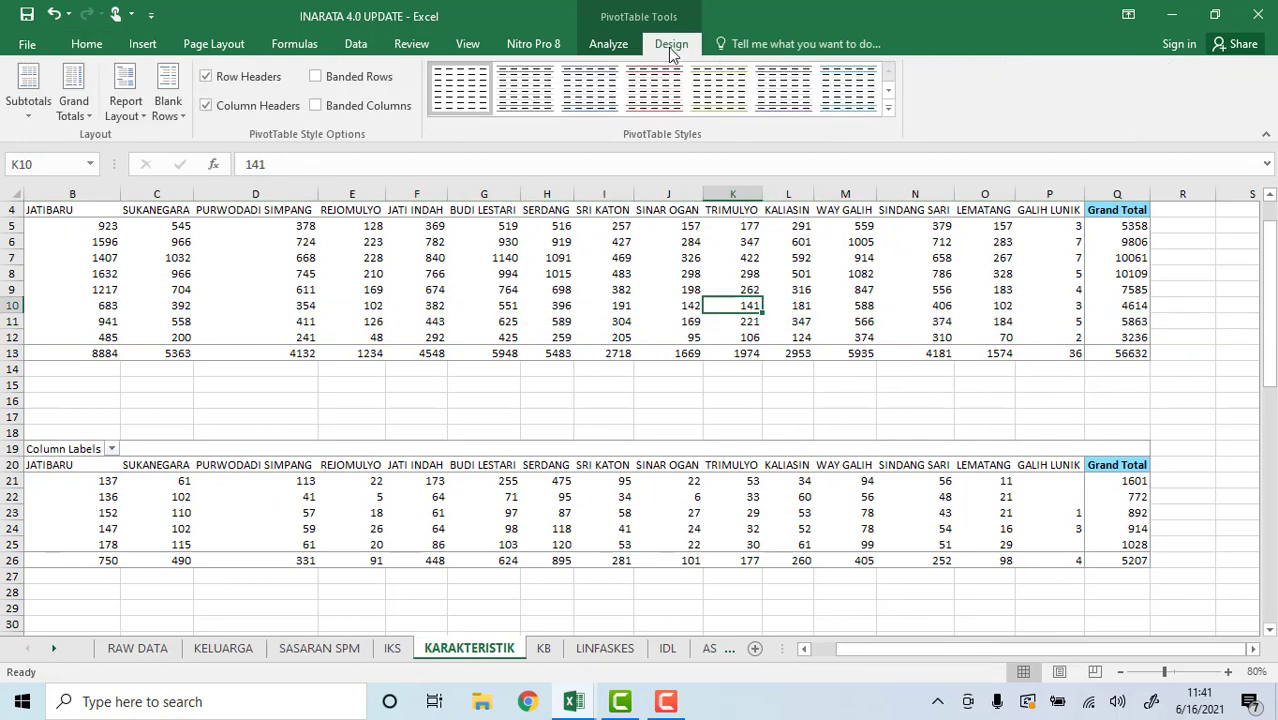
{"action": "left_click", "coordinate": [618, 48]}
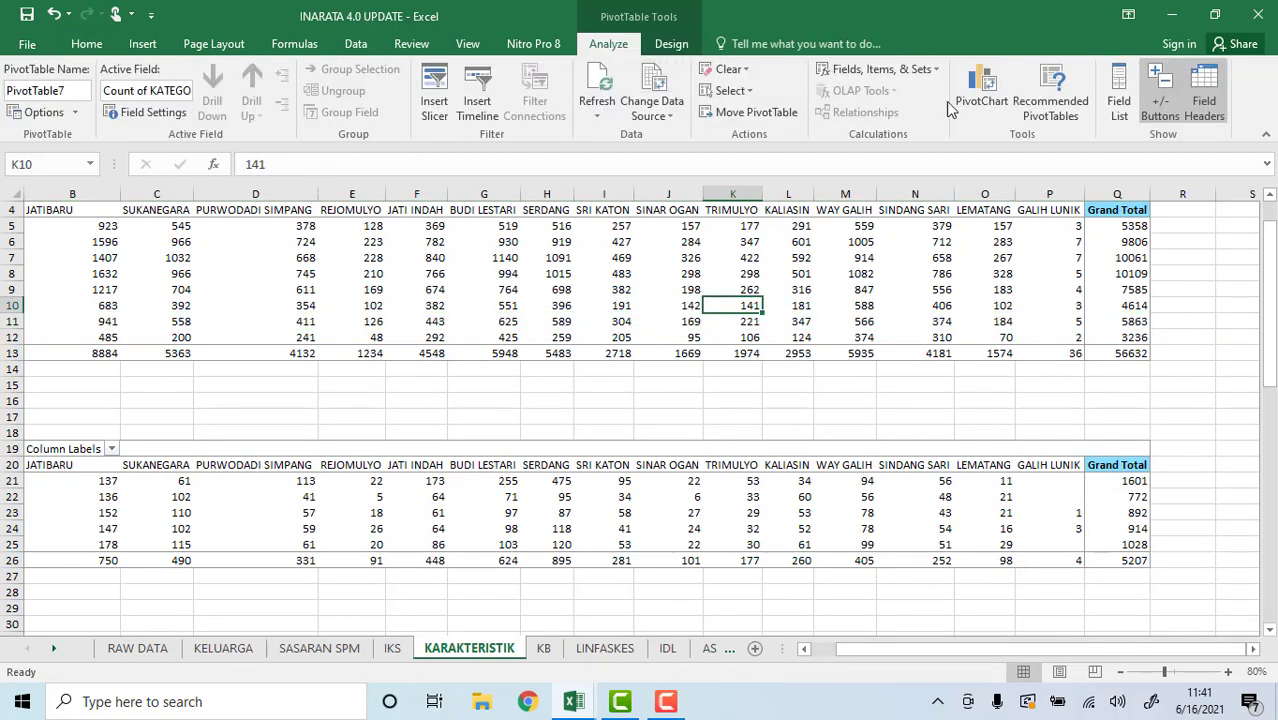
{"action": "left_click", "coordinate": [979, 103]}
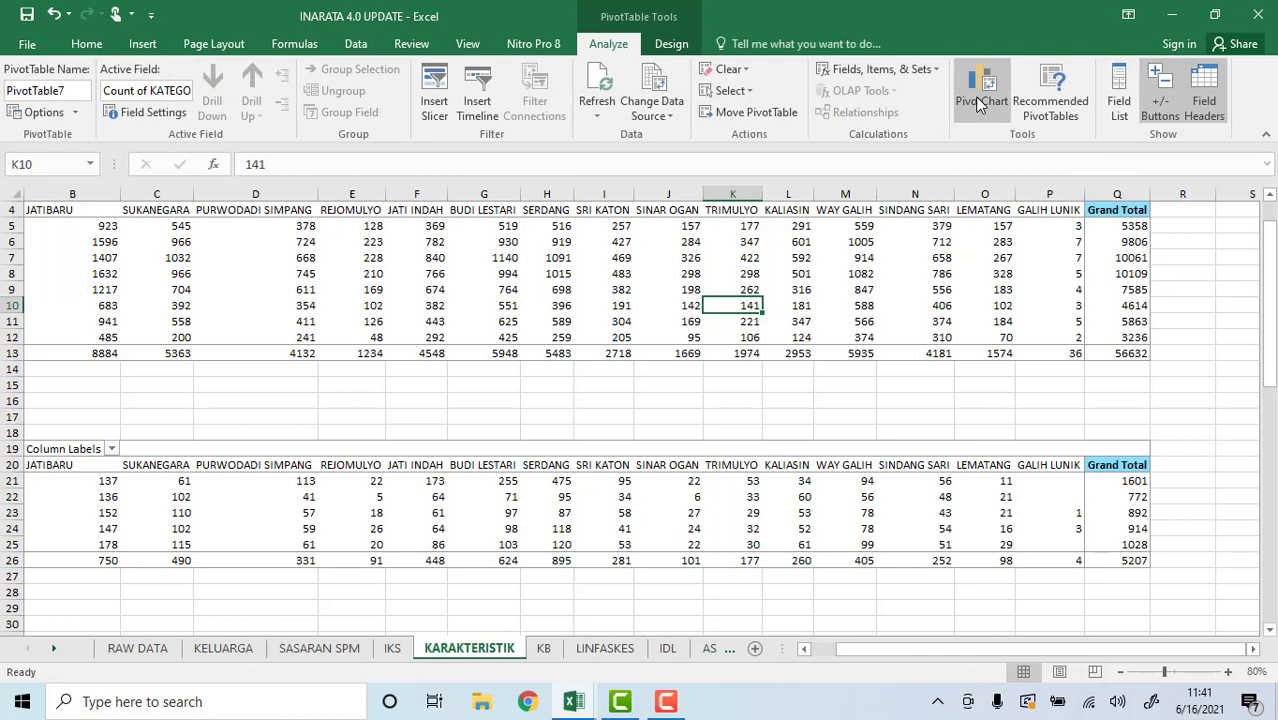
- Preview the Line, Pie, Bar, Area and X Y (Scatter) chart types, and choose 3-D Clustered Column for the PivotChart
{"action": "left_click", "coordinate": [401, 205]}
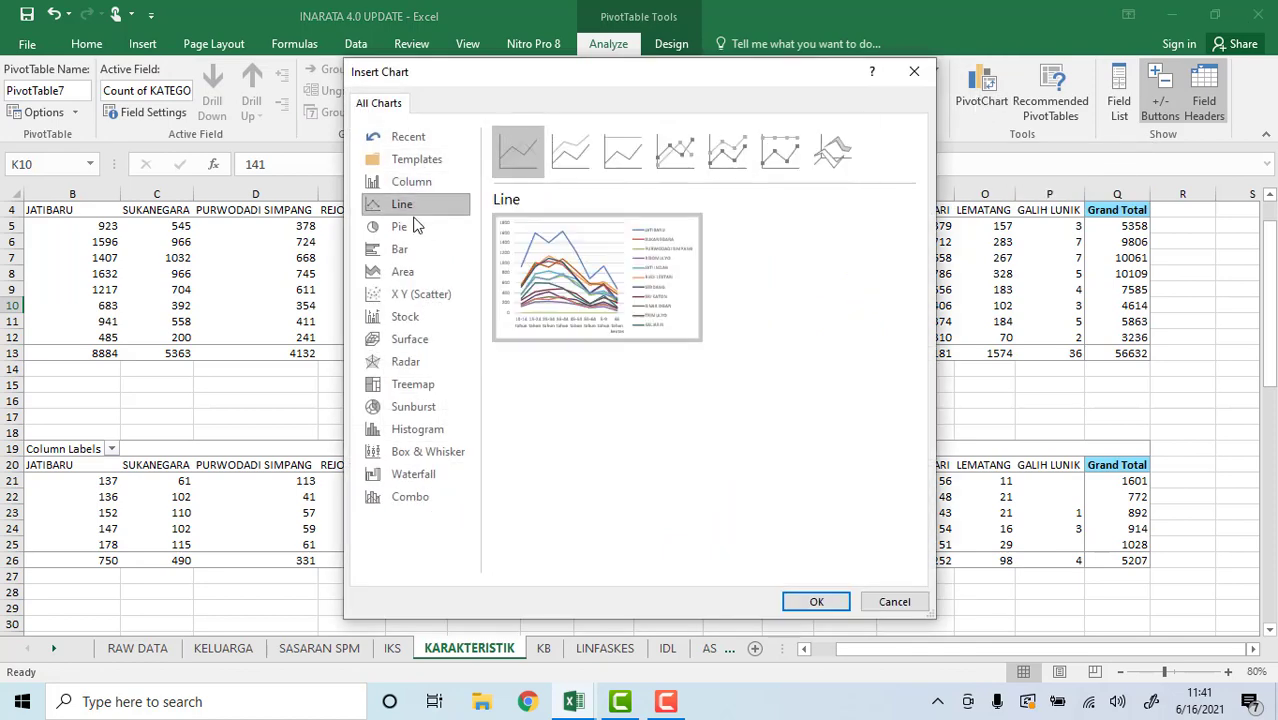
{"action": "left_click", "coordinate": [403, 227]}
{"action": "left_click", "coordinate": [405, 251]}
{"action": "left_click", "coordinate": [403, 272]}
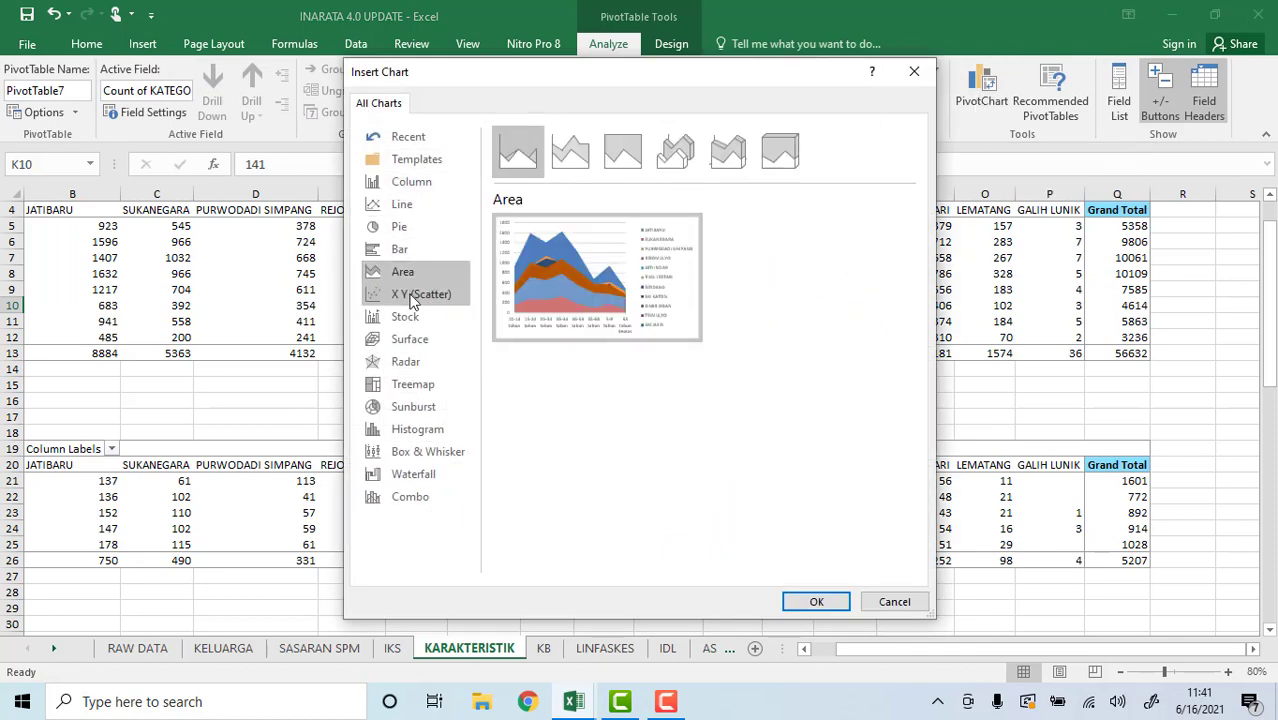
{"action": "left_click", "coordinate": [418, 294]}
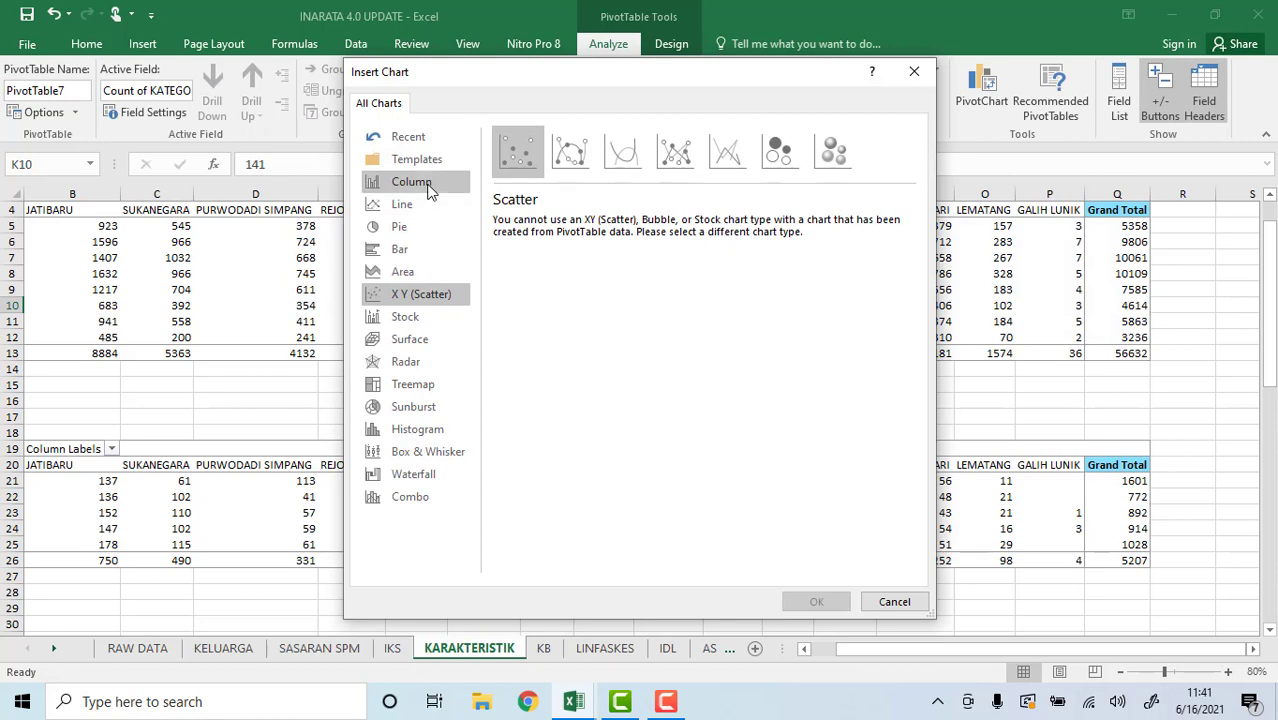
{"action": "left_click", "coordinate": [428, 188]}
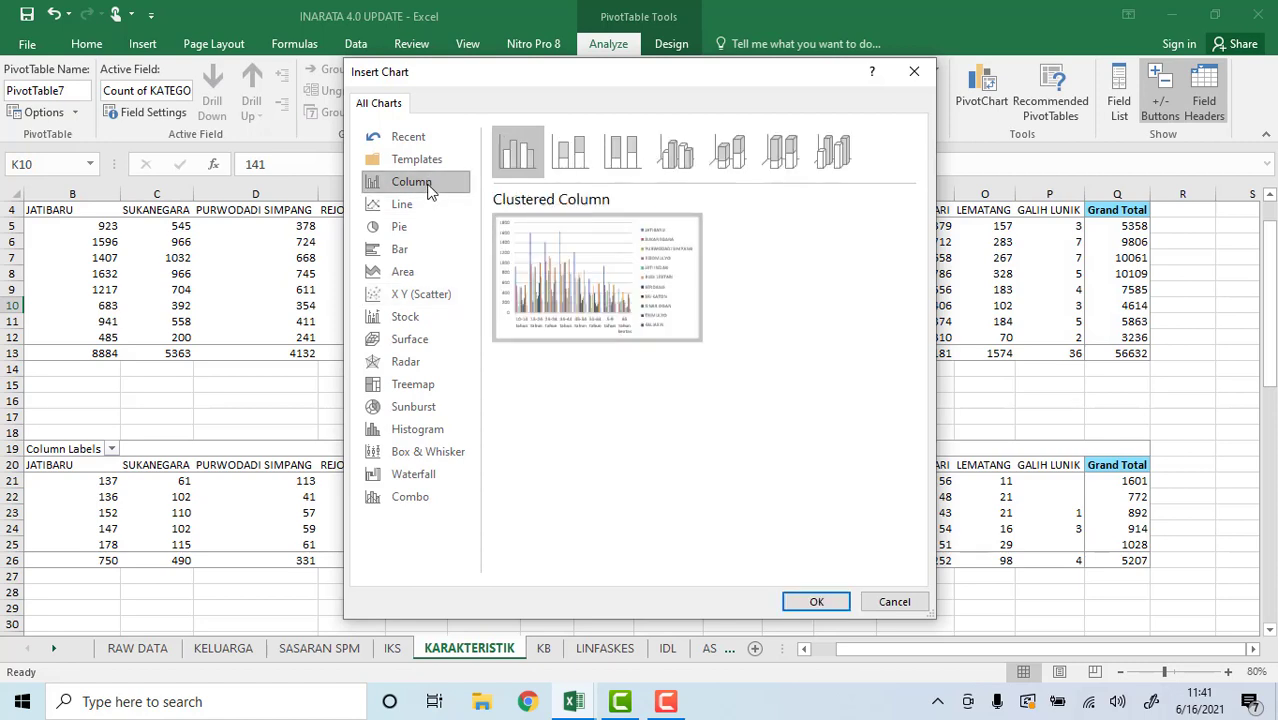
{"action": "left_click", "coordinate": [678, 166]}
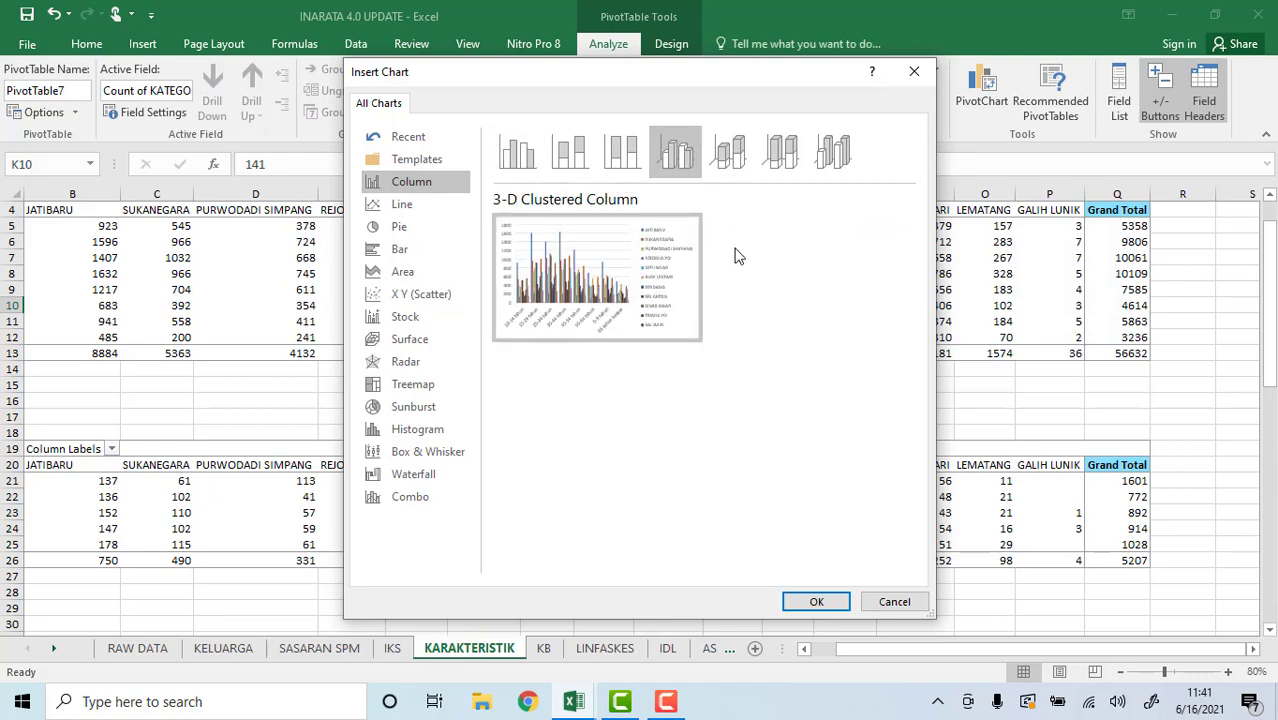
- Insert a 3-D Clustered Column pivot chart of the age categories and enlarge it to about 3.97" by 9.14"
{"action": "left_click", "coordinate": [815, 606]}
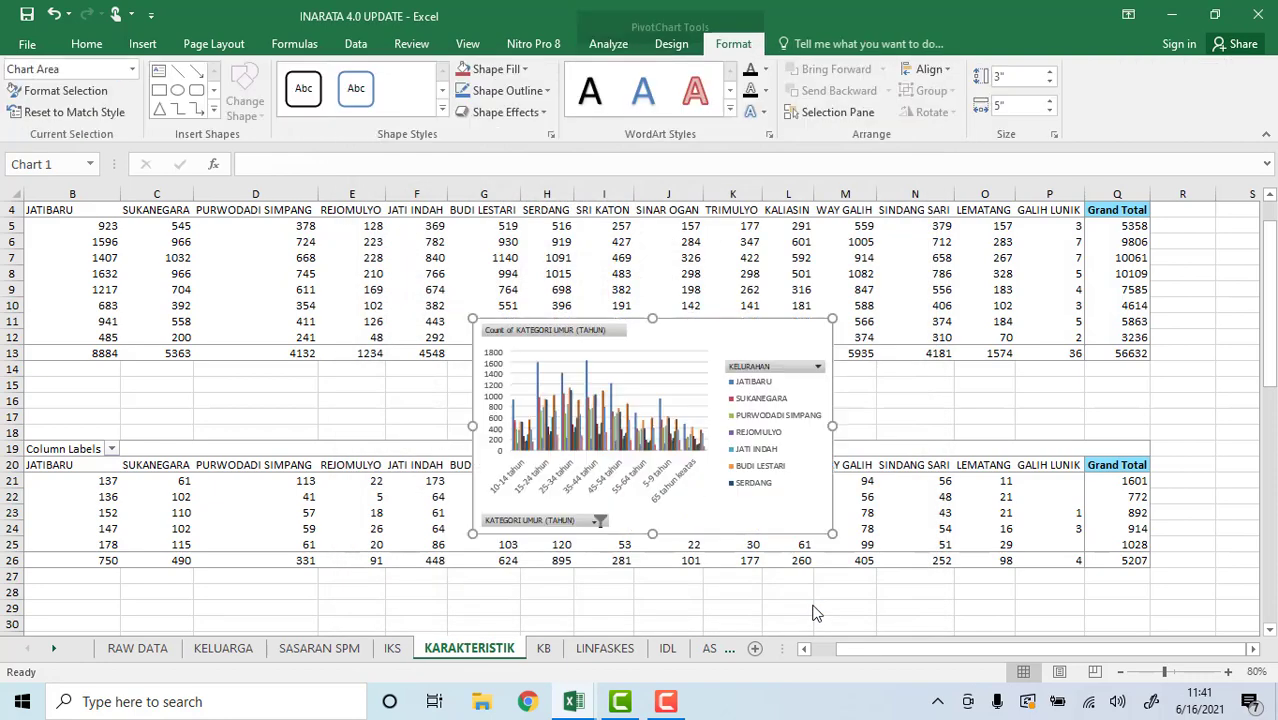
{"action": "left_click_drag", "start_coordinate": [832, 536], "coordinate": [1131, 603]}
- Place the chart in the empty columns beside the upper table's Grand Total and apply the third chart style, with the grey gradient background
{"action": "left_click", "coordinate": [1036, 648]}
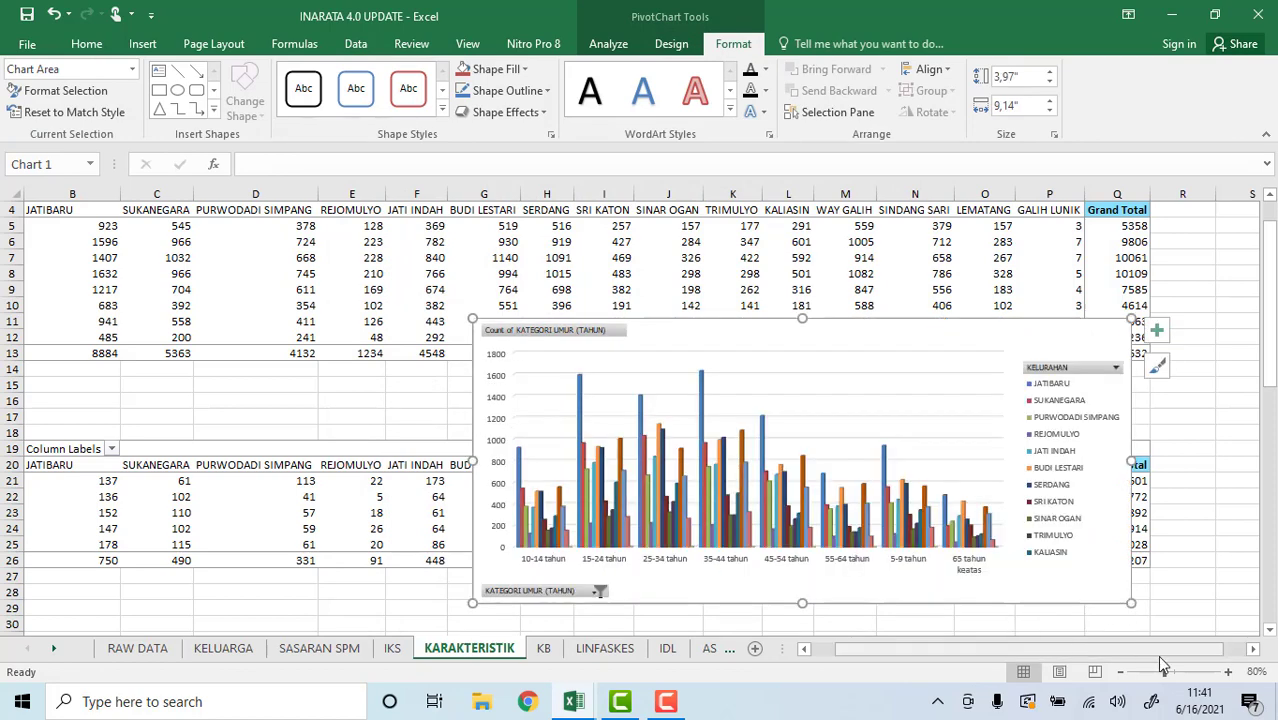
{"action": "left_click", "coordinate": [1252, 649]}
{"action": "left_click", "coordinate": [1252, 655]}
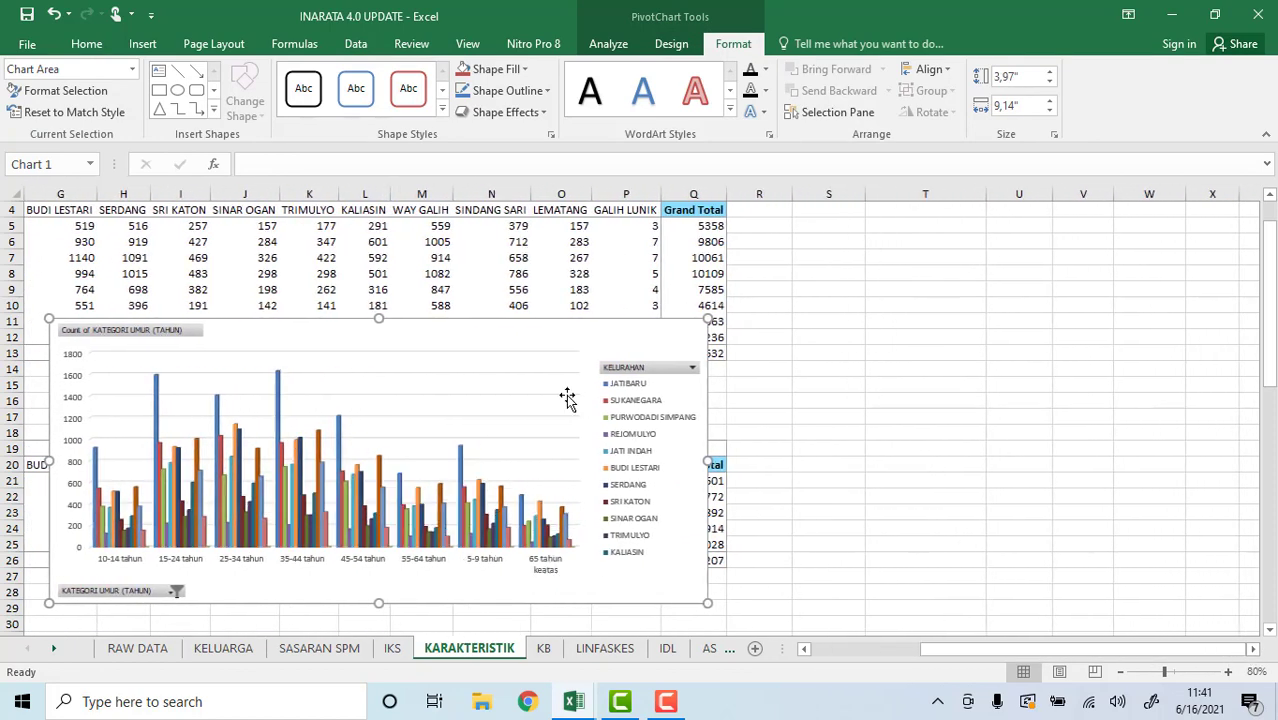
{"action": "left_click_drag", "start_coordinate": [451, 337], "coordinate": [1136, 222]}
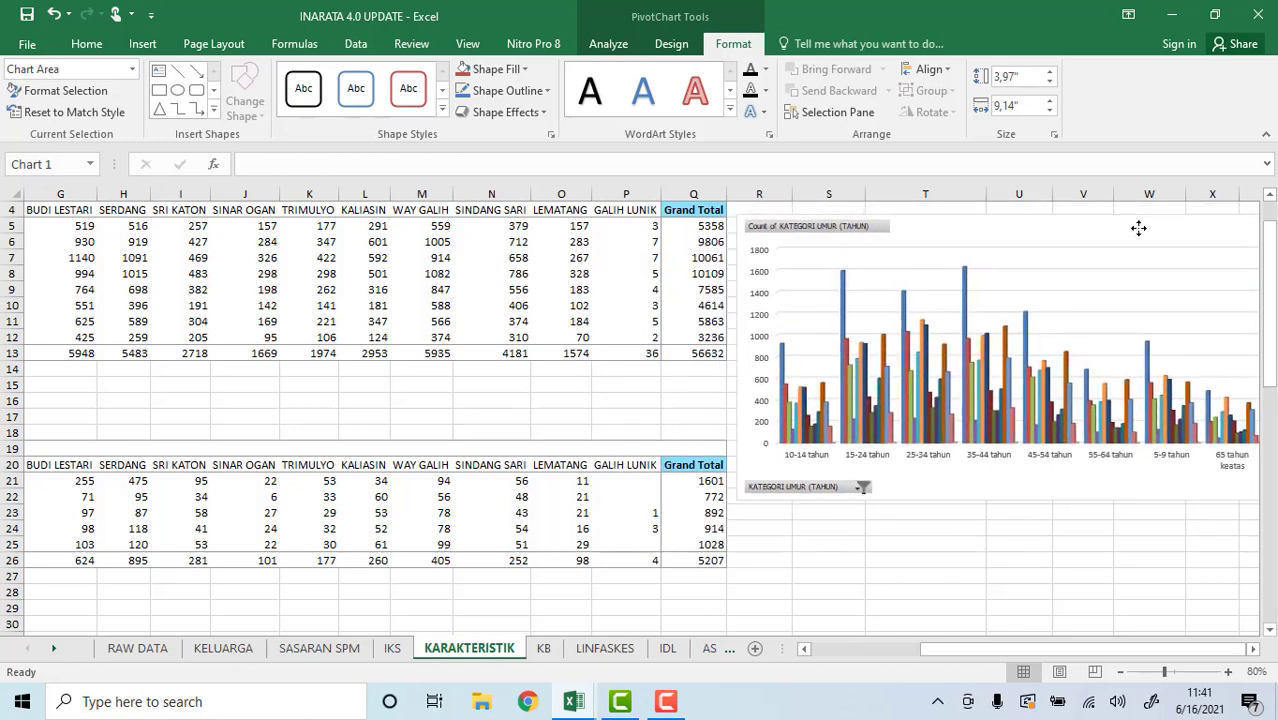
{"action": "left_click", "coordinate": [1254, 650]}
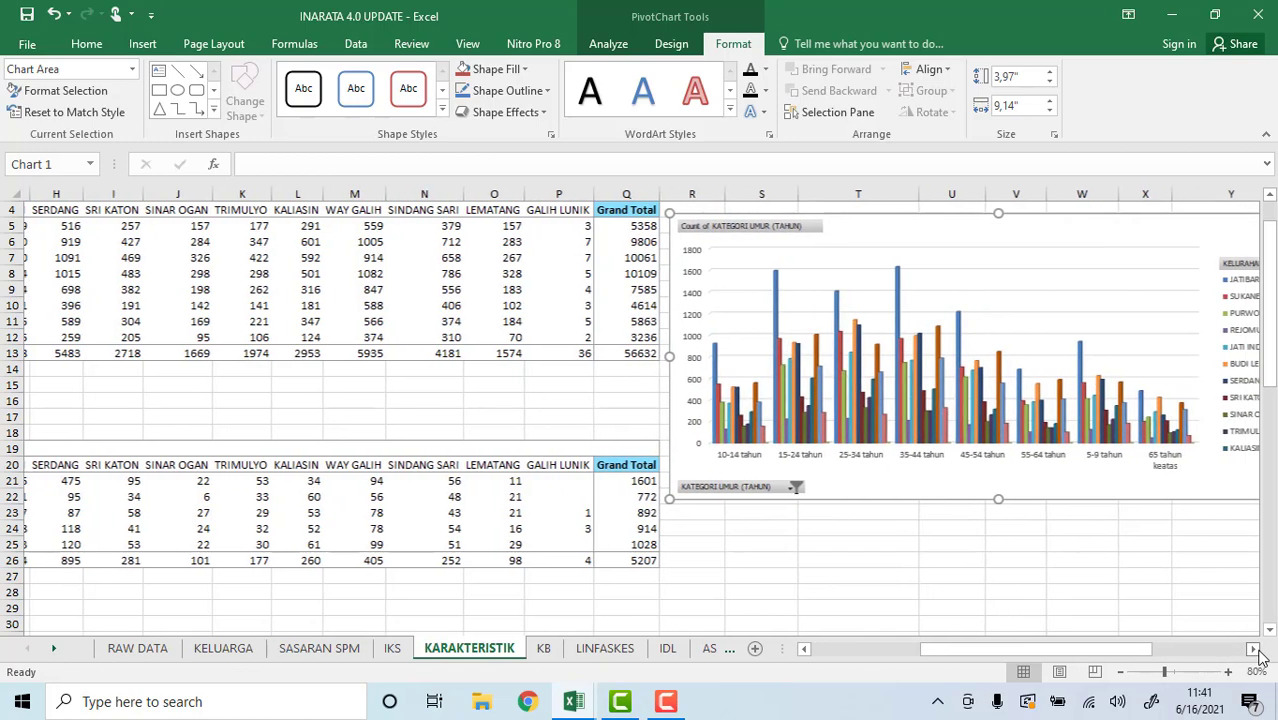
{"action": "left_click", "coordinate": [1239, 650]}
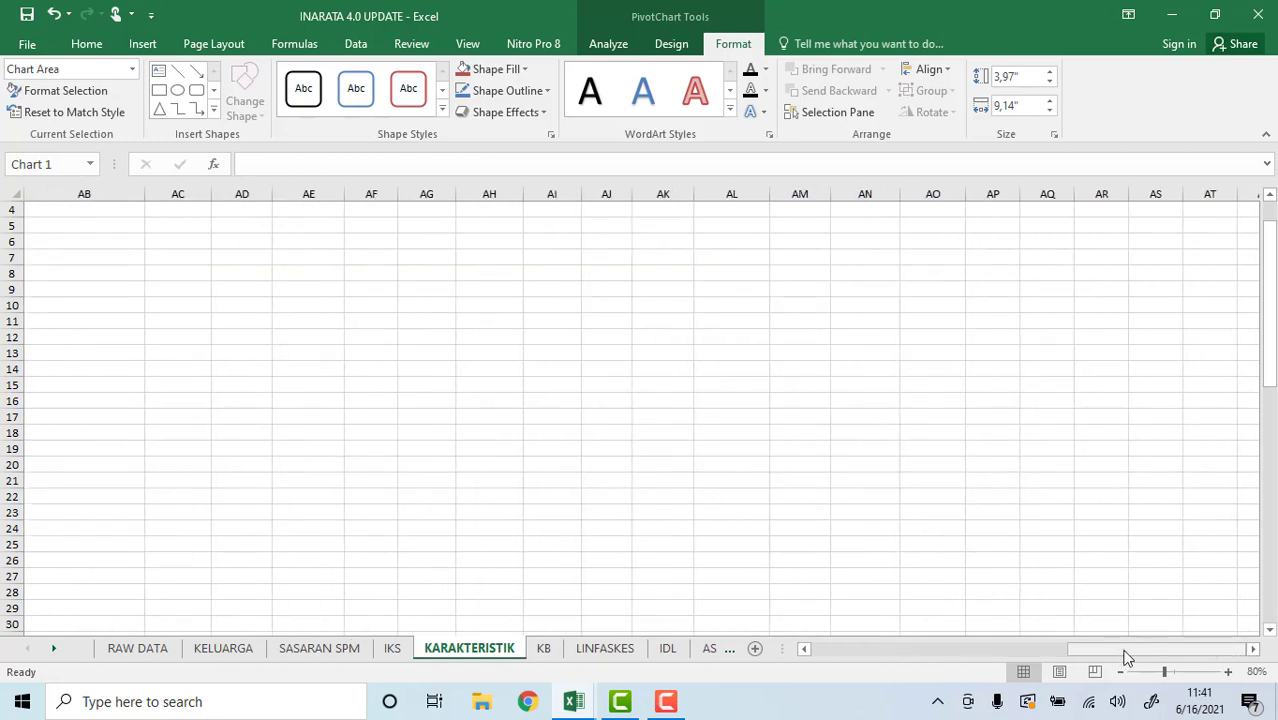
{"action": "left_click_drag", "start_coordinate": [1124, 653], "coordinate": [965, 649]}
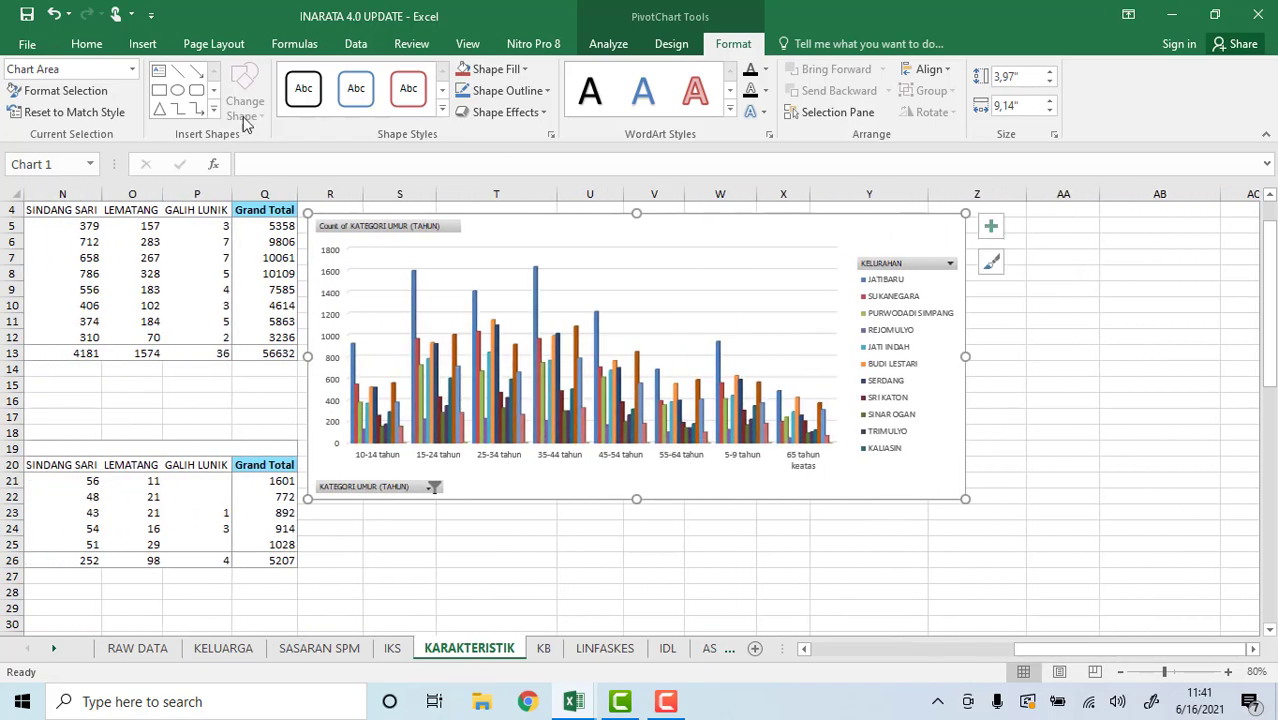
{"action": "left_click", "coordinate": [677, 47]}
{"action": "left_click", "coordinate": [365, 106]}
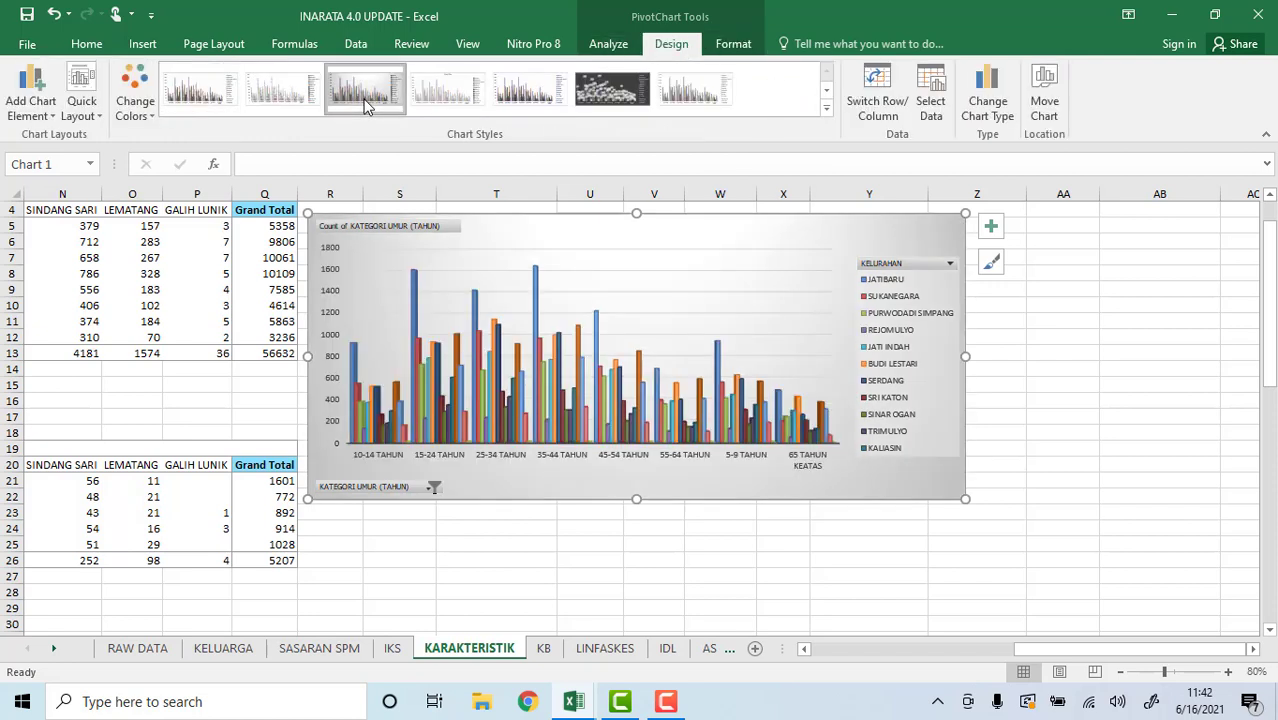
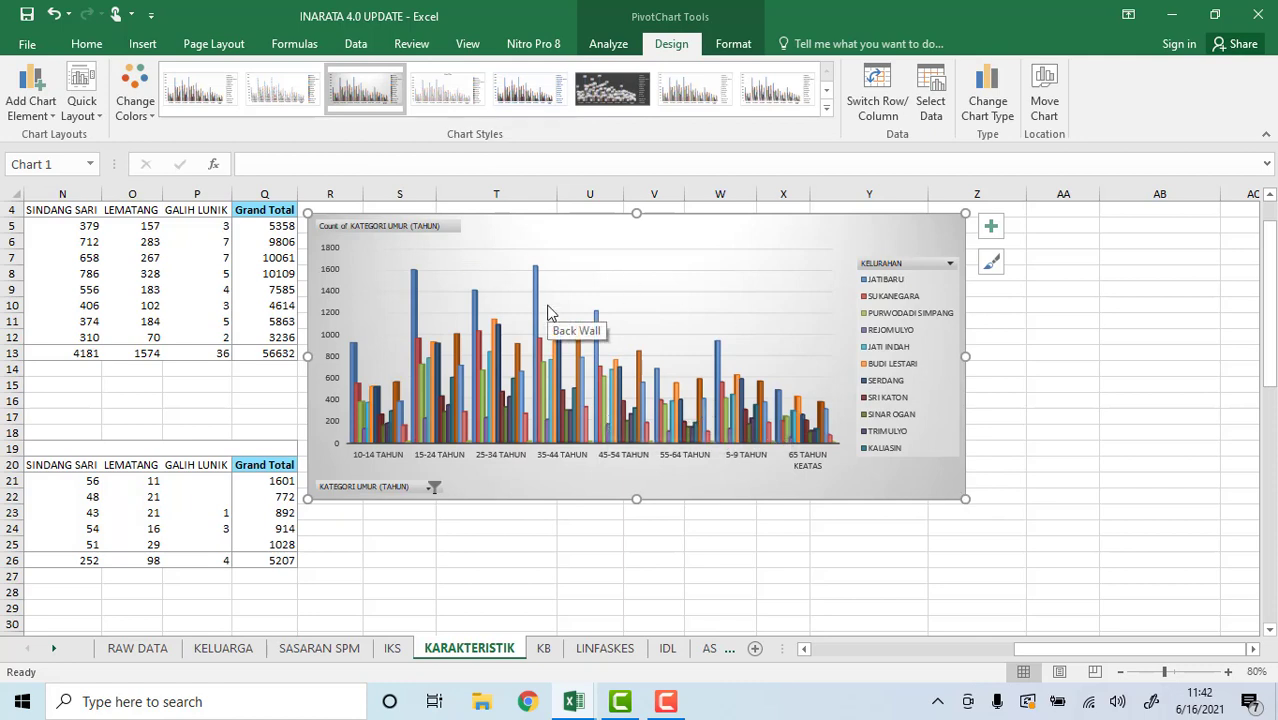
- Add data labels to the JATIBARU series in the chart
{"action": "left_click", "coordinate": [535, 285]}
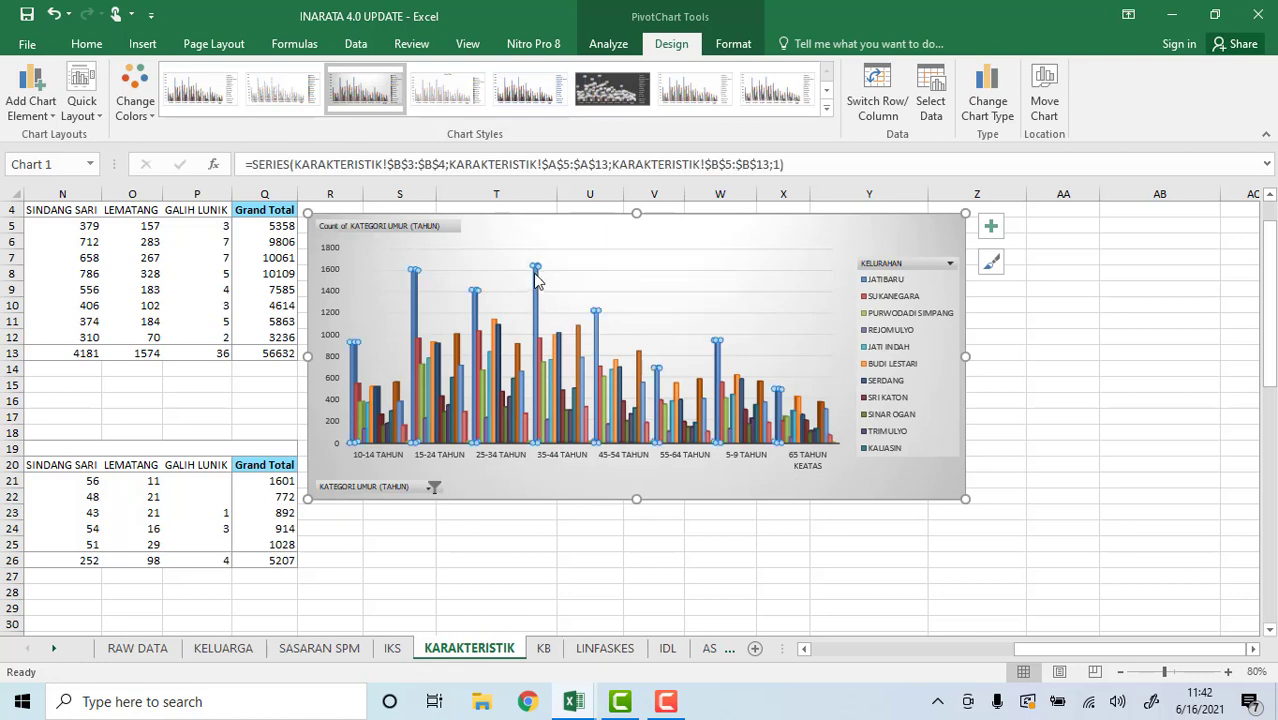
{"action": "right_click", "coordinate": [536, 279]}
{"action": "key", "text": "Escape"}
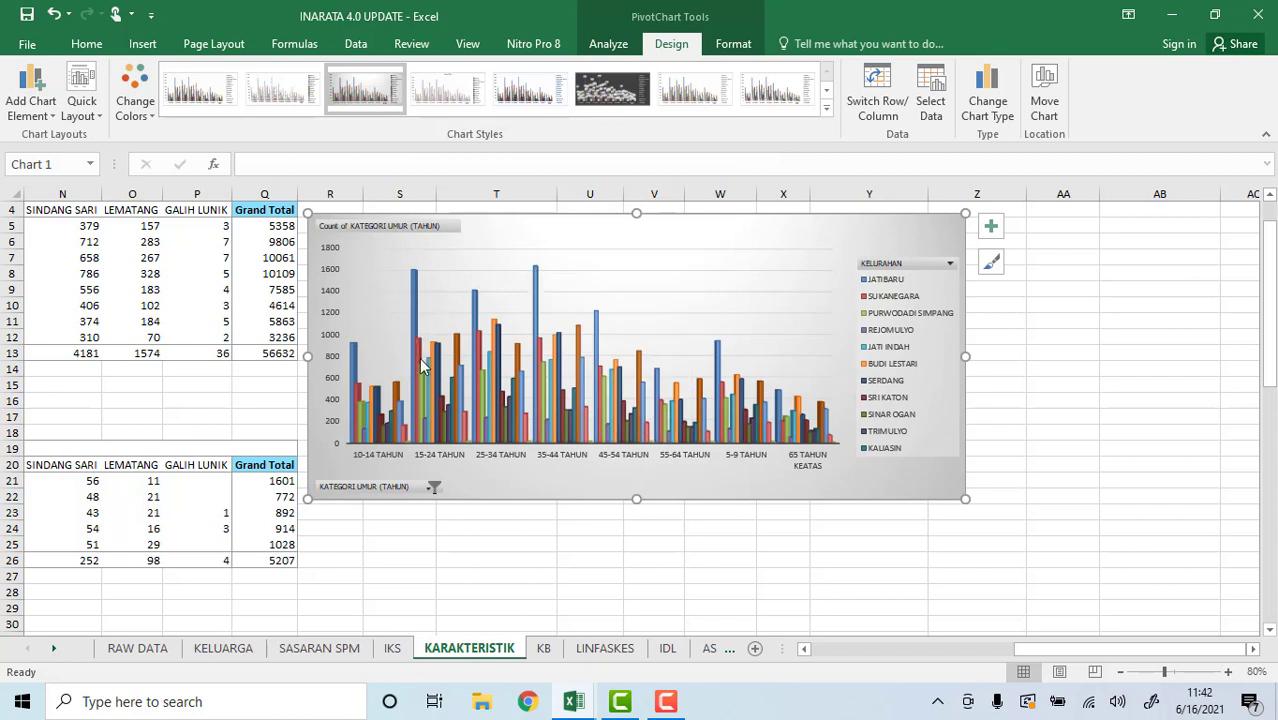
{"action": "left_click", "coordinate": [423, 367]}
{"action": "left_click", "coordinate": [535, 285]}
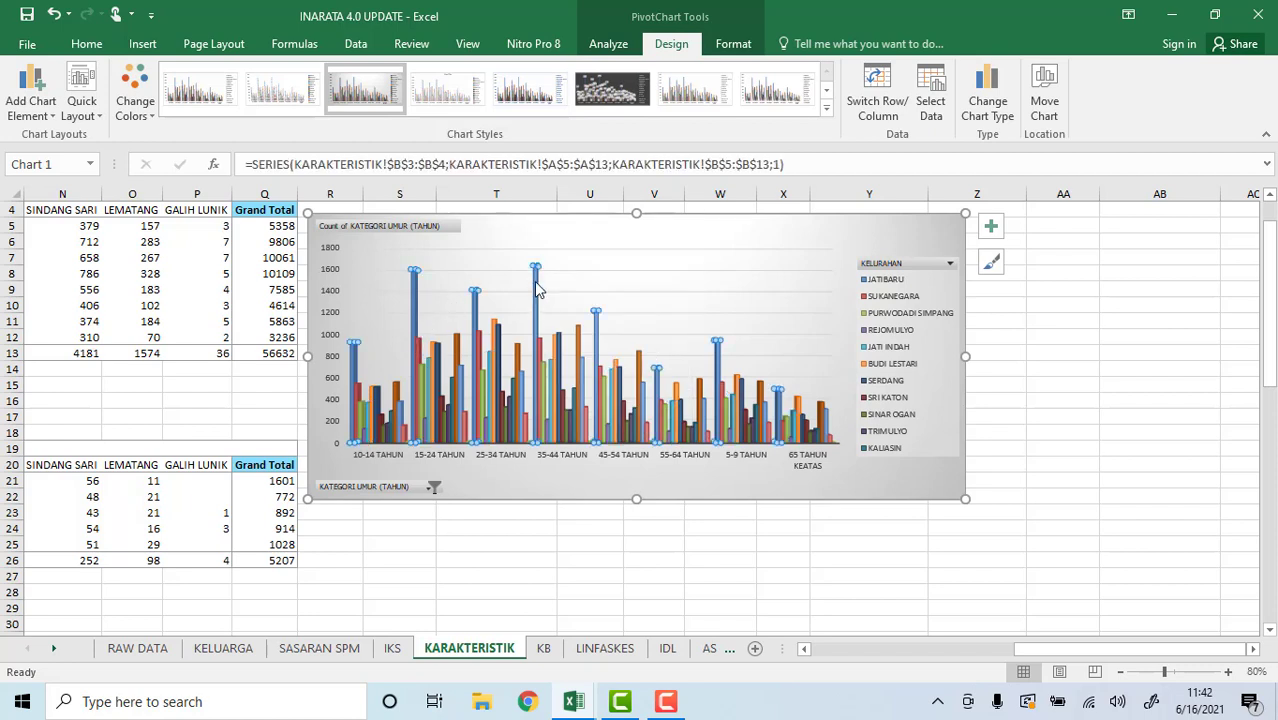
{"action": "right_click", "coordinate": [537, 283]}
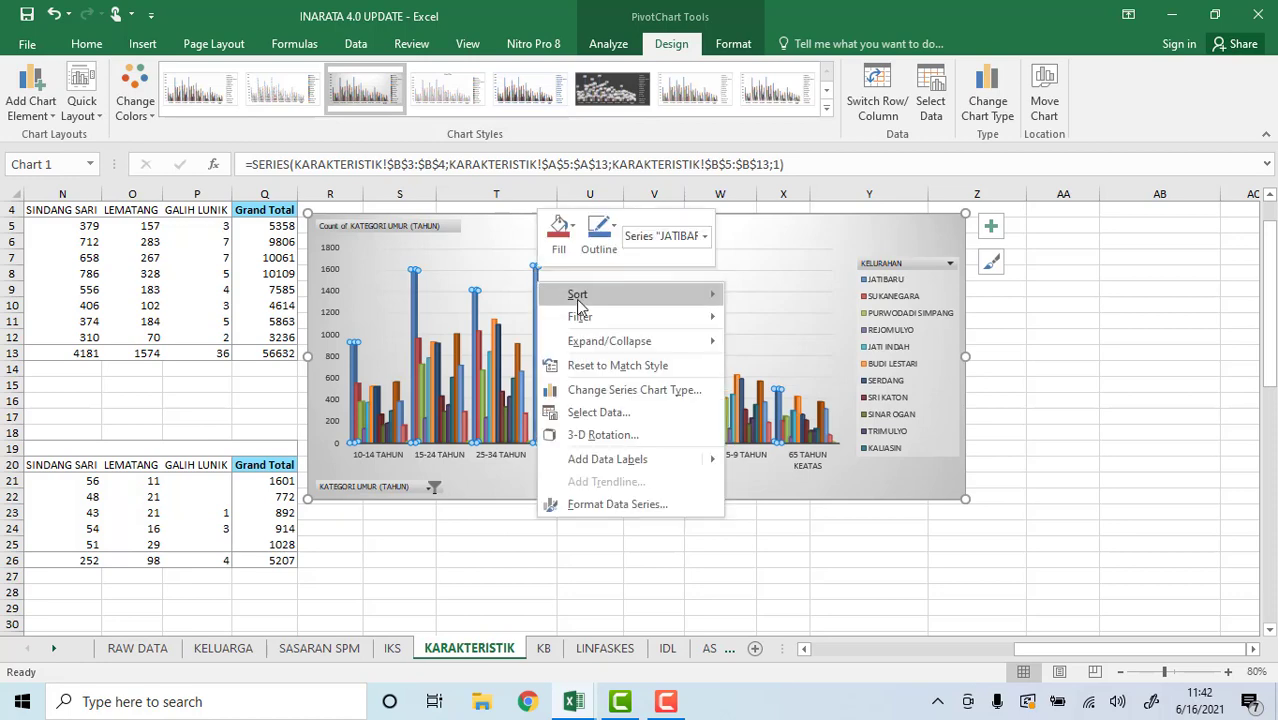
{"action": "mouse_move", "coordinate": [665, 459]}
{"action": "left_click", "coordinate": [775, 462]}
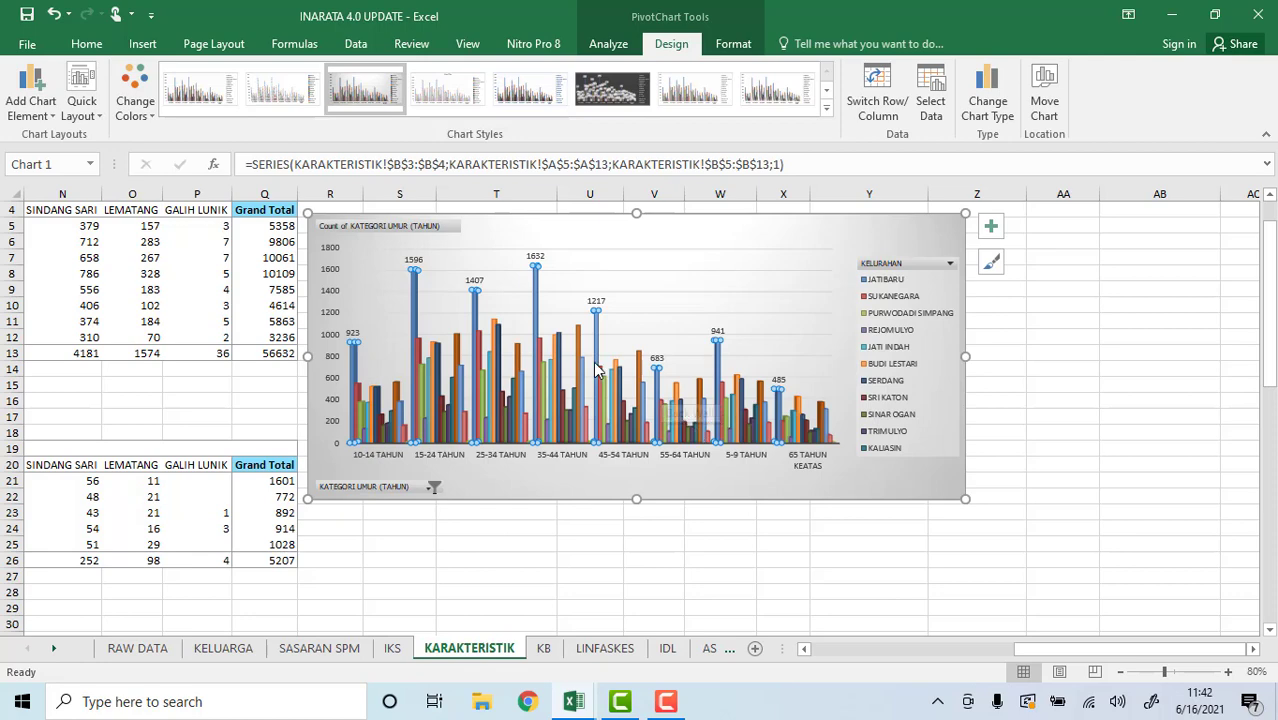
{"action": "left_click", "coordinate": [1069, 340]}
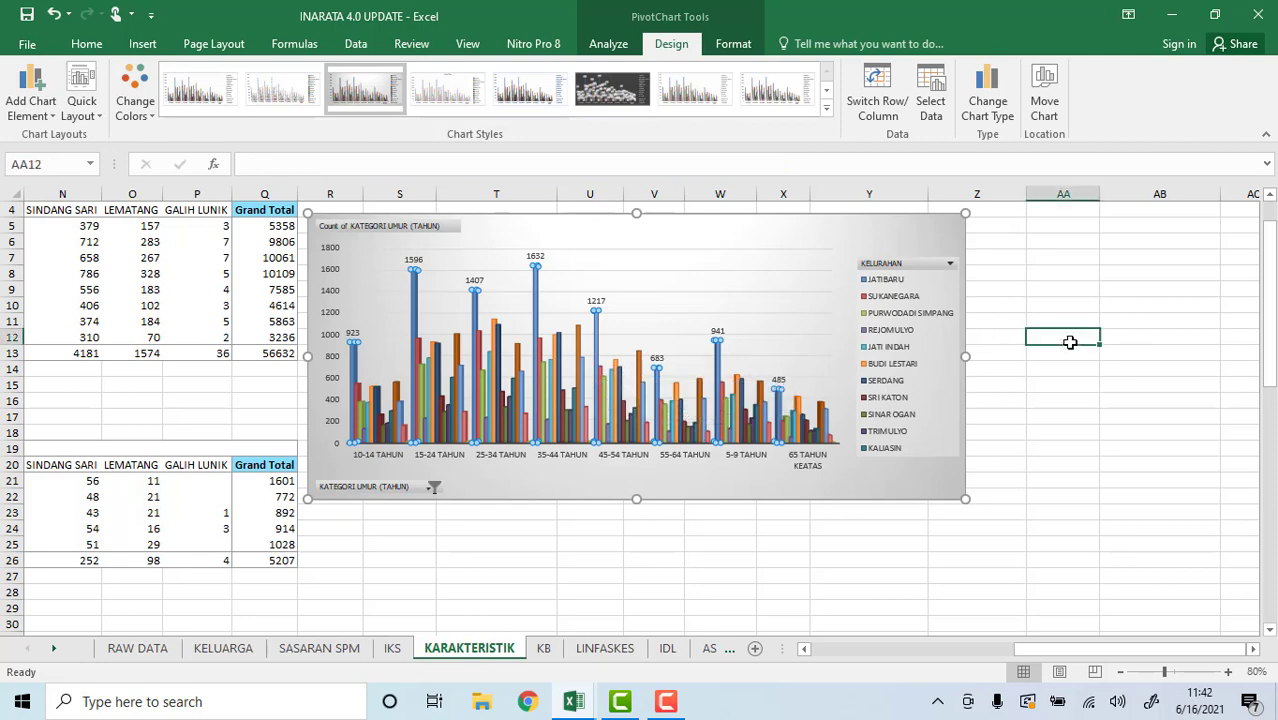
- On the KB sheet, narrow columns B, C and D so their long headers wrap onto several lines
{"action": "left_click", "coordinate": [544, 649]}
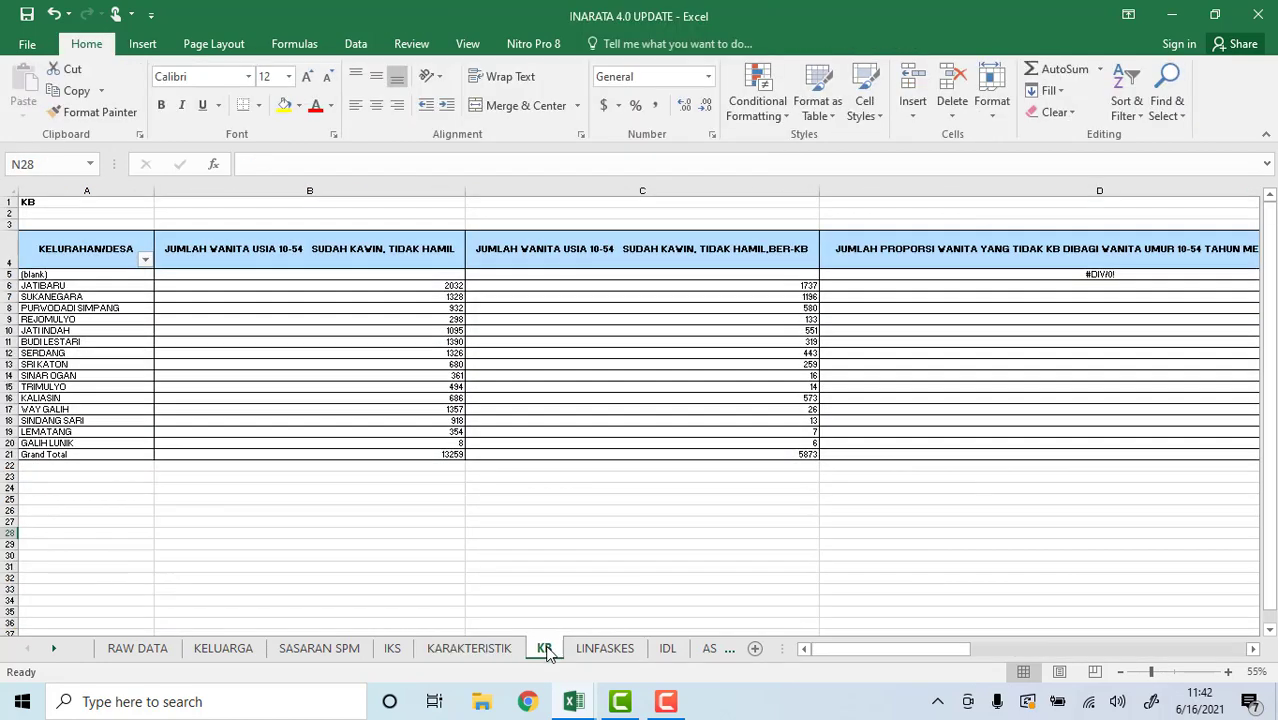
{"action": "left_click_drag", "start_coordinate": [469, 185], "coordinate": [409, 192]}
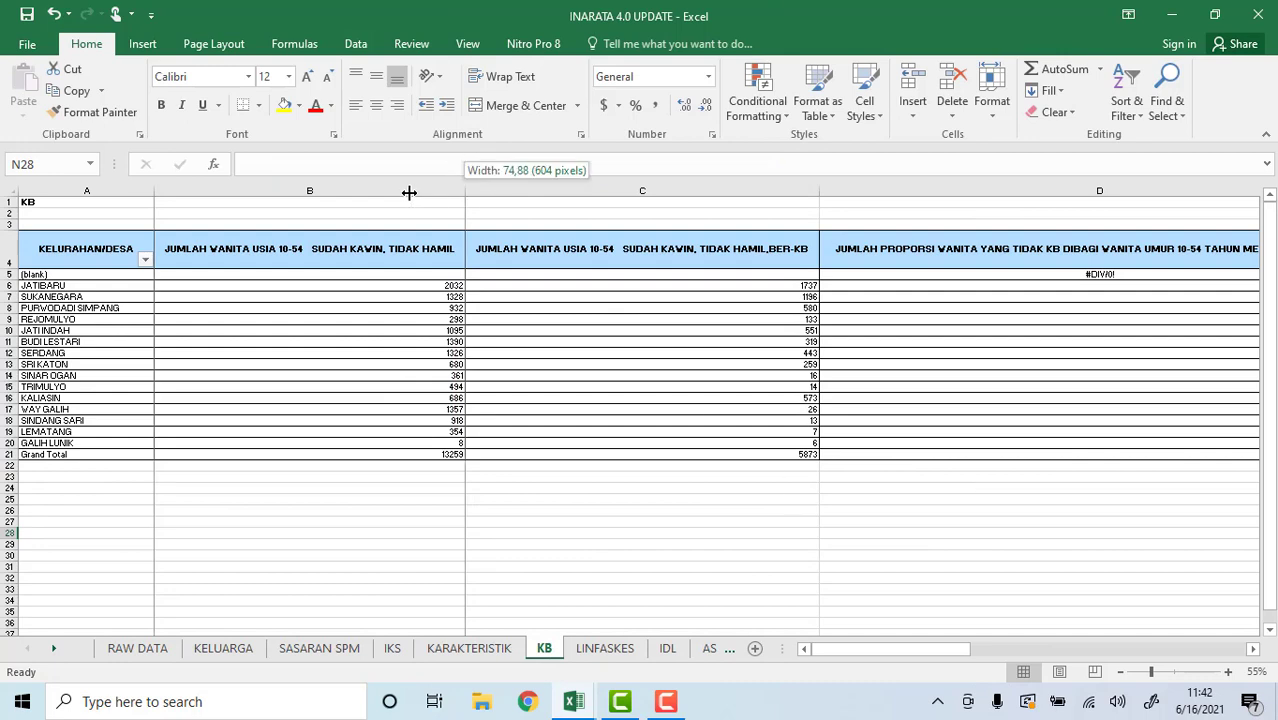
{"action": "left_click_drag", "start_coordinate": [320, 191], "coordinate": [325, 191]}
{"action": "left_click_drag", "start_coordinate": [681, 193], "coordinate": [485, 193]}
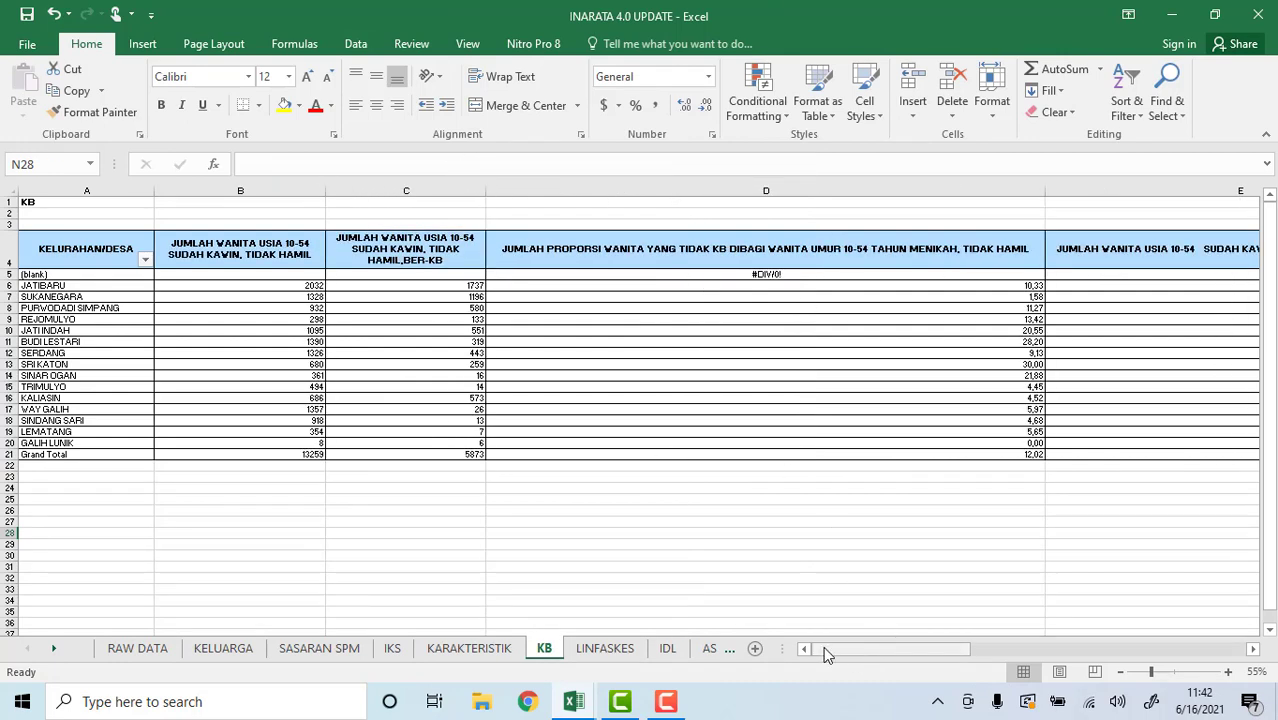
{"action": "mouse_move", "coordinate": [843, 656]}
{"action": "left_mouse_down"}
{"action": "mouse_move", "coordinate": [861, 653]}
{"action": "mouse_move", "coordinate": [821, 647]}
{"action": "left_mouse_up"}
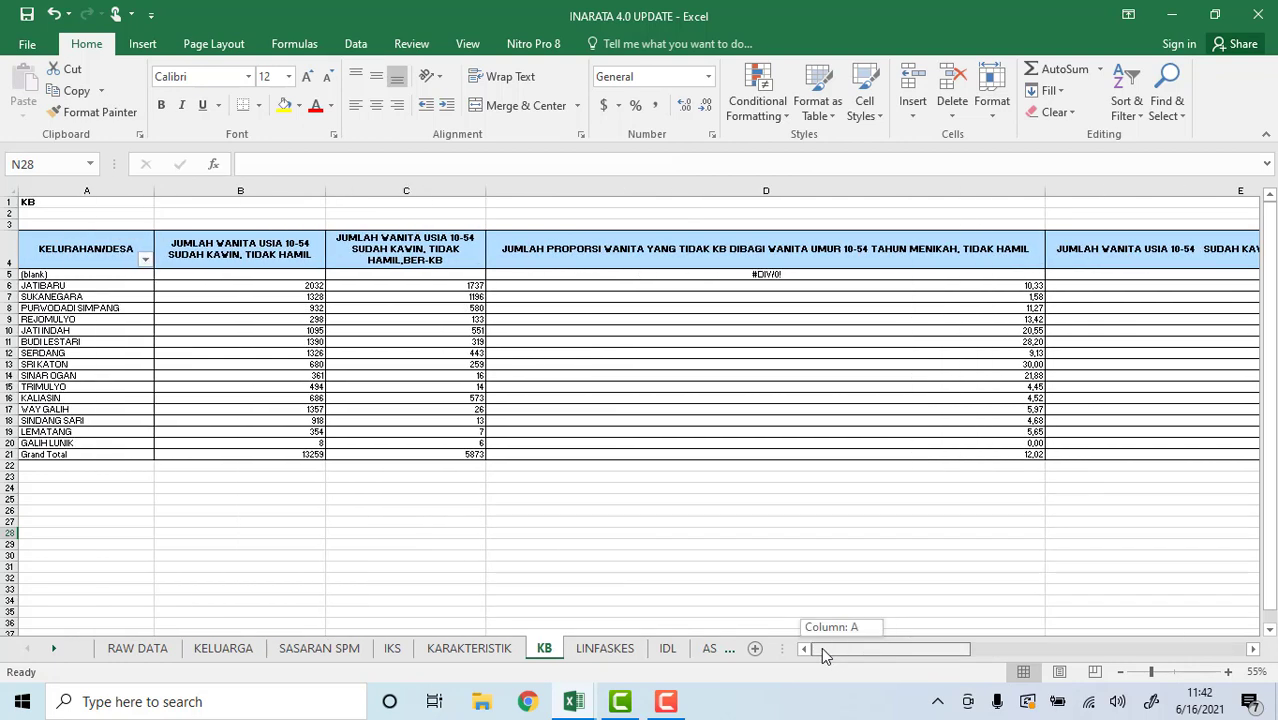
{"action": "left_click_drag", "start_coordinate": [1053, 188], "coordinate": [830, 196]}
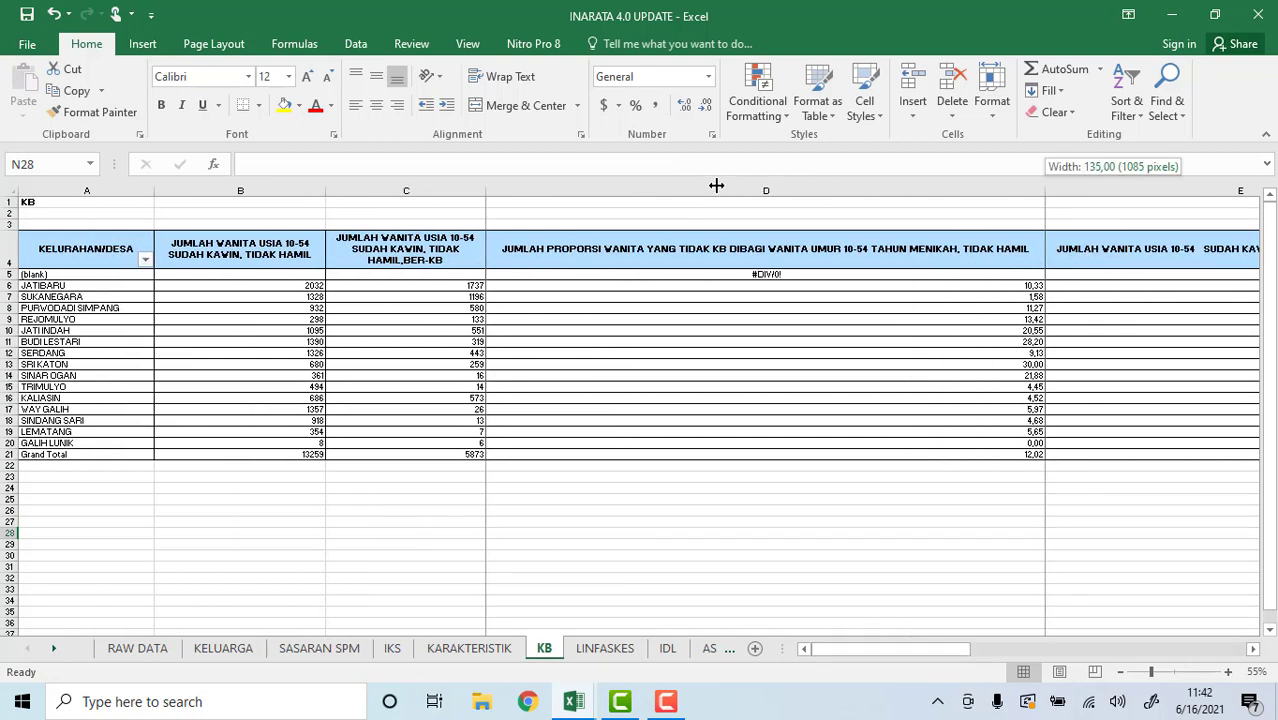
{"action": "left_click_drag", "start_coordinate": [716, 185], "coordinate": [718, 188]}
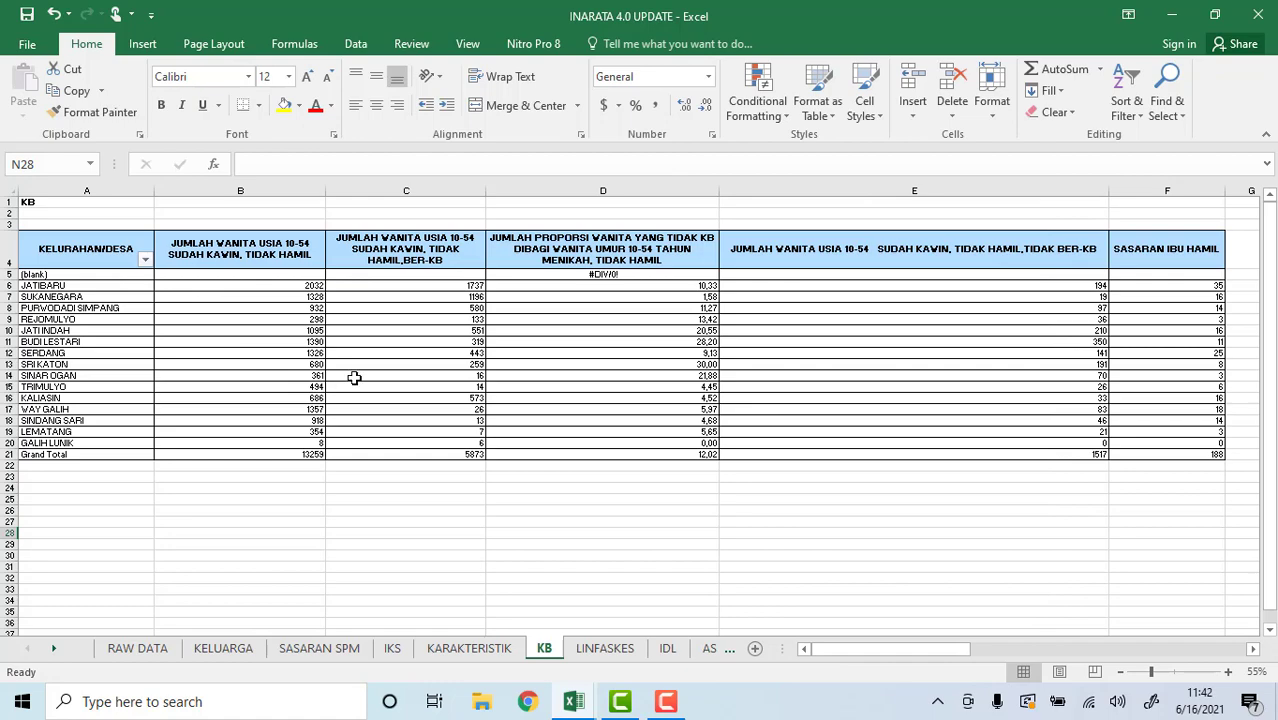
- Exclude the (blank) item from the KELURAHAN/DESA filter of the first KB table
{"action": "scroll", "coordinate": [354, 377], "scroll_direction": "up", "scroll_amount": 2}
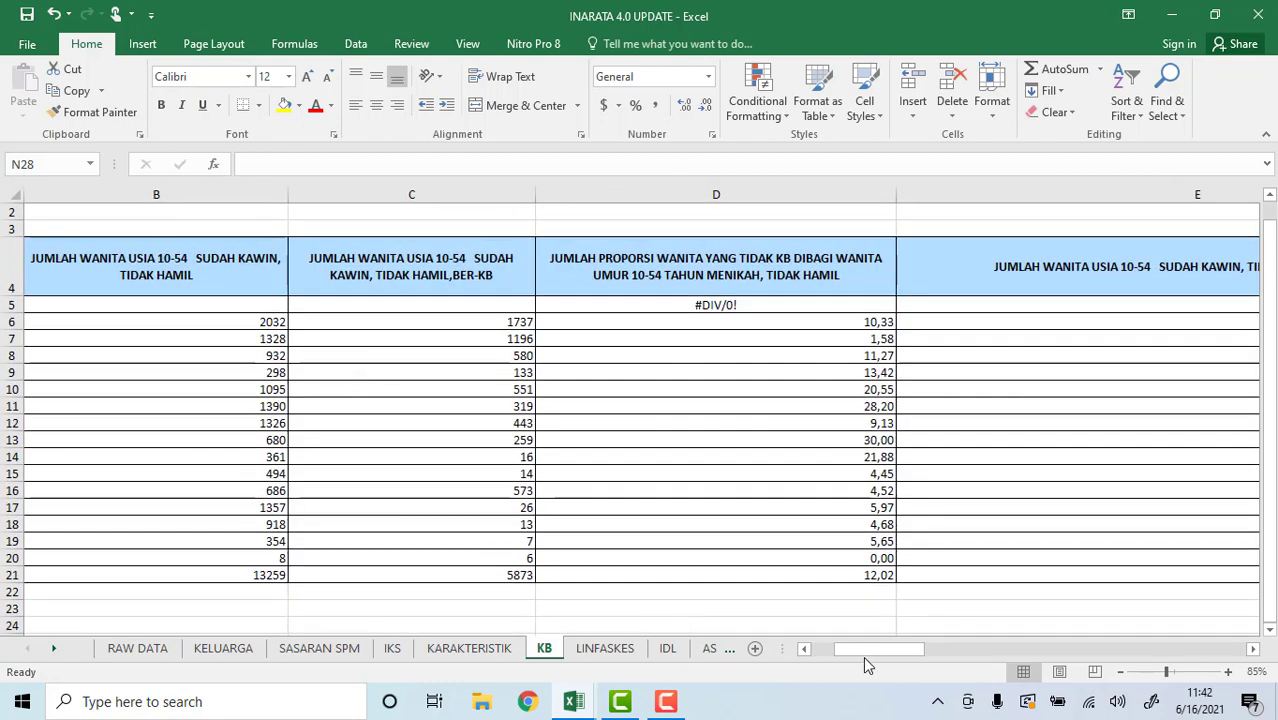
{"action": "left_click_drag", "start_coordinate": [866, 656], "coordinate": [845, 650]}
{"action": "left_click", "coordinate": [225, 287]}
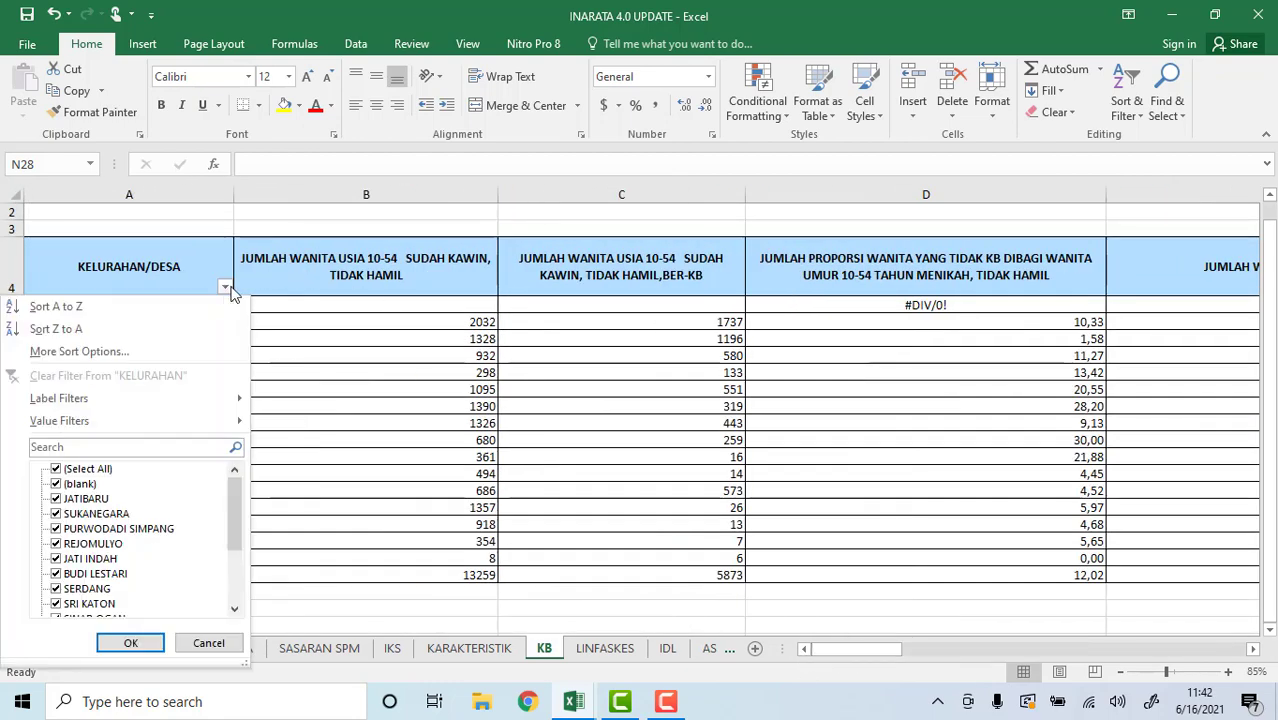
{"action": "left_click", "coordinate": [82, 484]}
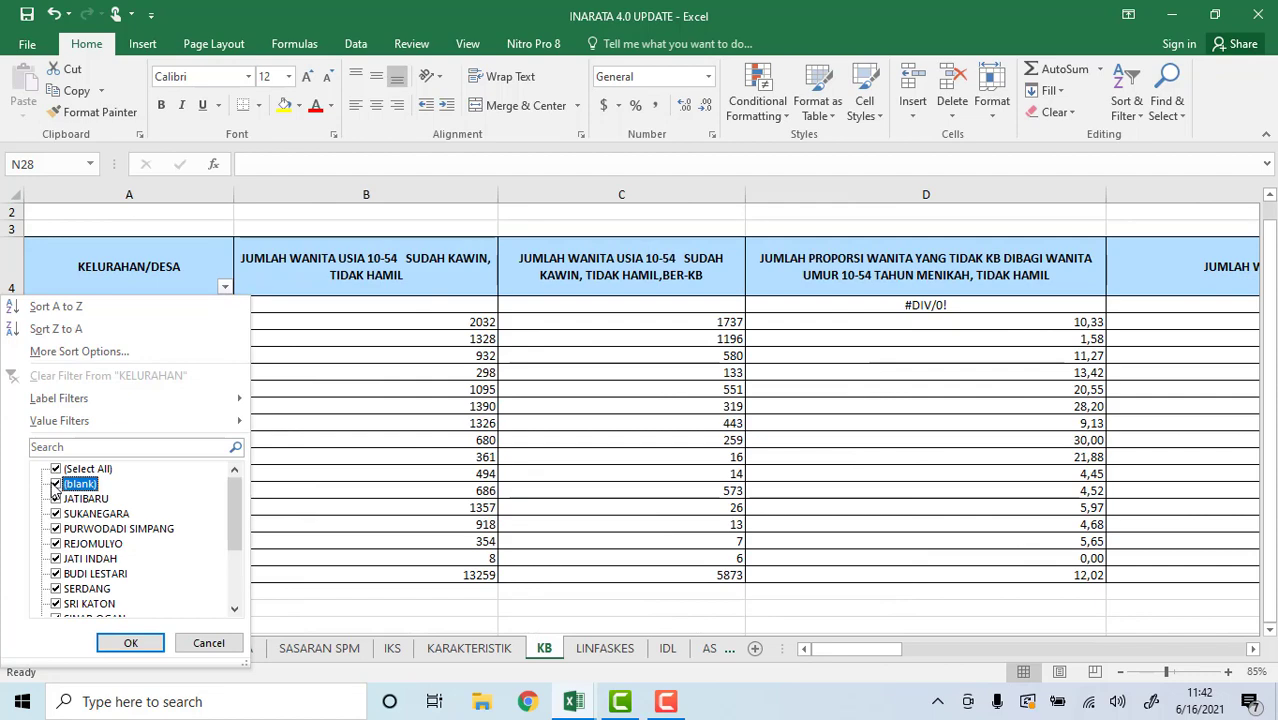
{"action": "left_click", "coordinate": [133, 645]}
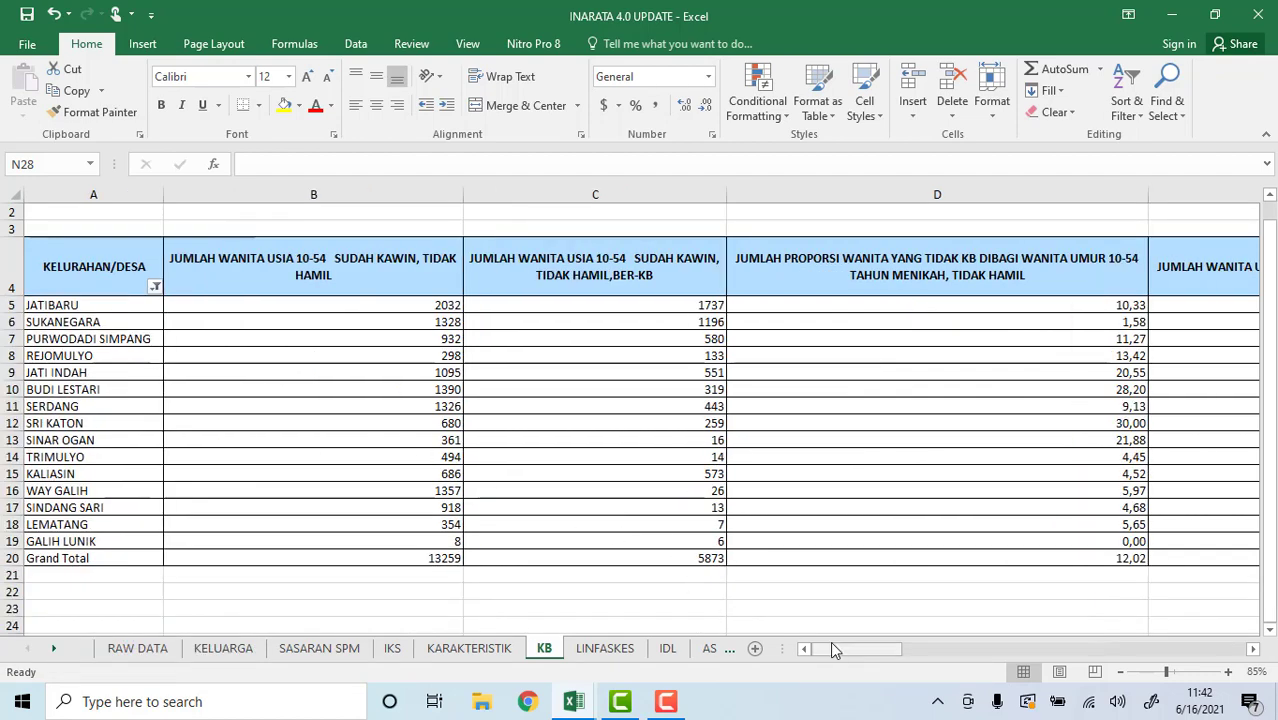
- Filter the table of women aged 10-54 not using KB to the value 1, and narrow columns I and J
{"action": "left_click_drag", "start_coordinate": [835, 650], "coordinate": [972, 663]}
{"action": "left_click", "coordinate": [1128, 212]}
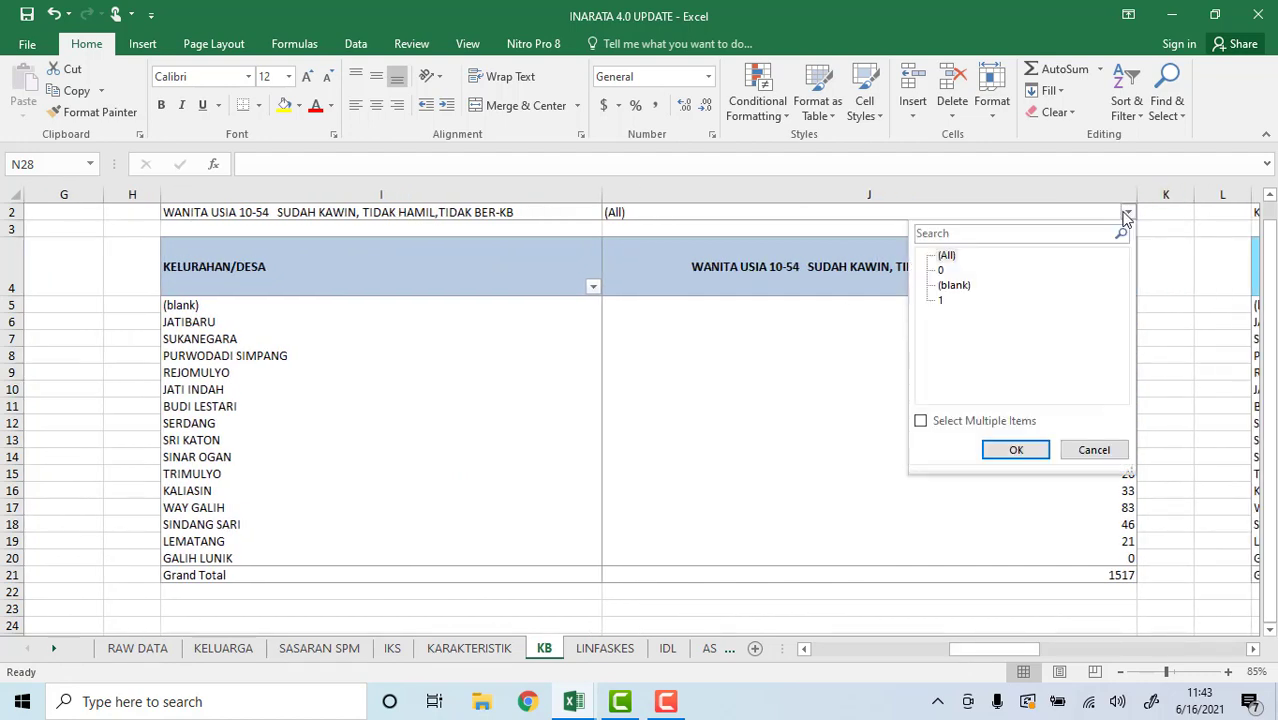
{"action": "left_click", "coordinate": [941, 300]}
{"action": "left_click", "coordinate": [1016, 449]}
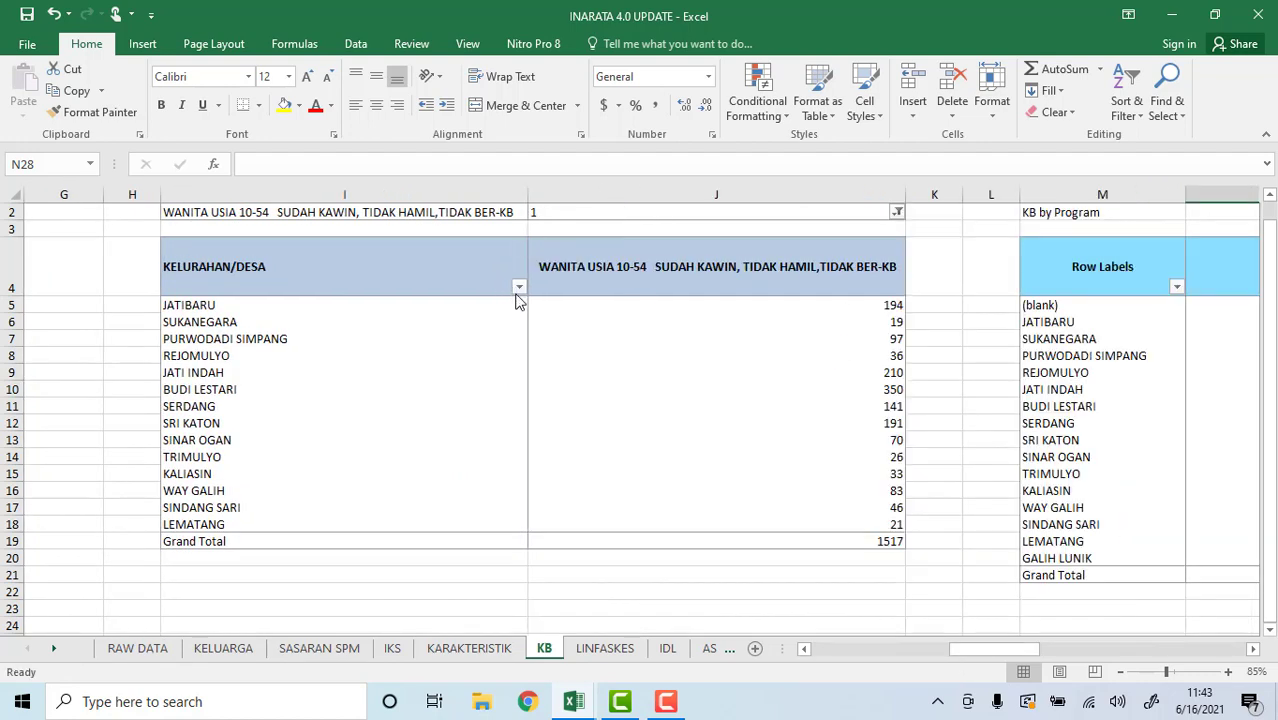
{"action": "left_click_drag", "start_coordinate": [528, 194], "coordinate": [362, 188]}
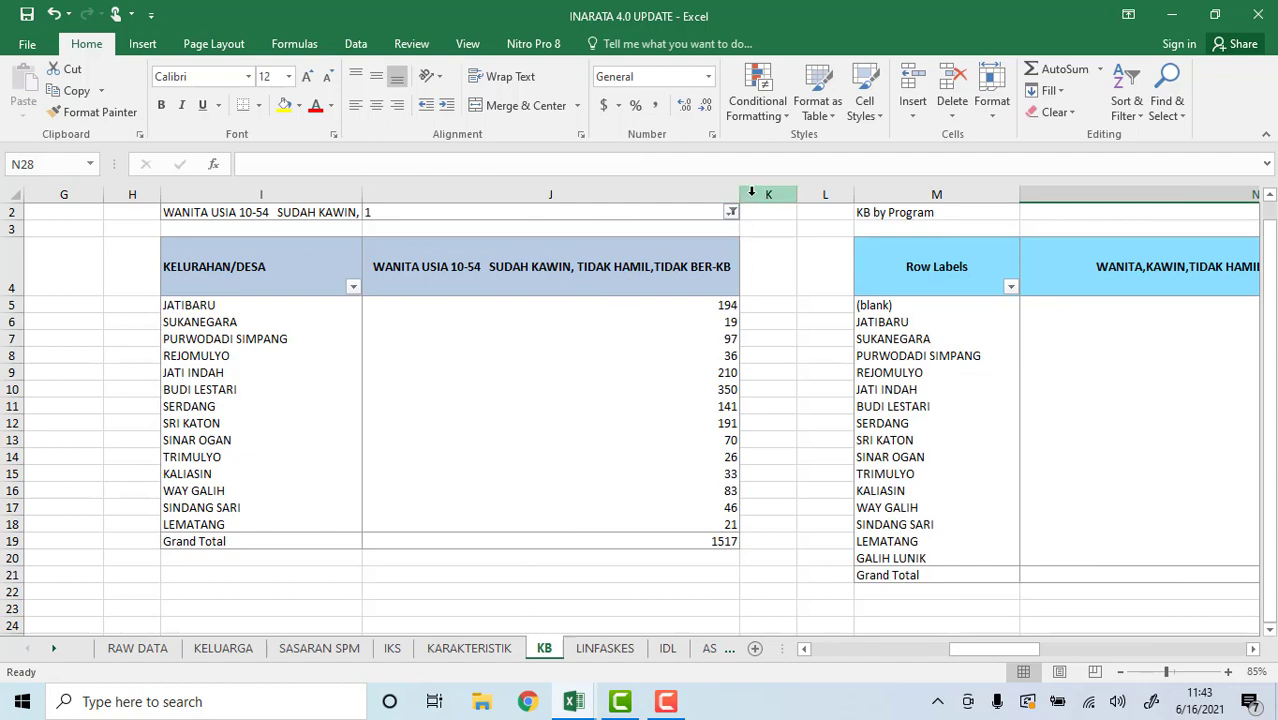
{"action": "left_click_drag", "start_coordinate": [741, 194], "coordinate": [513, 194]}
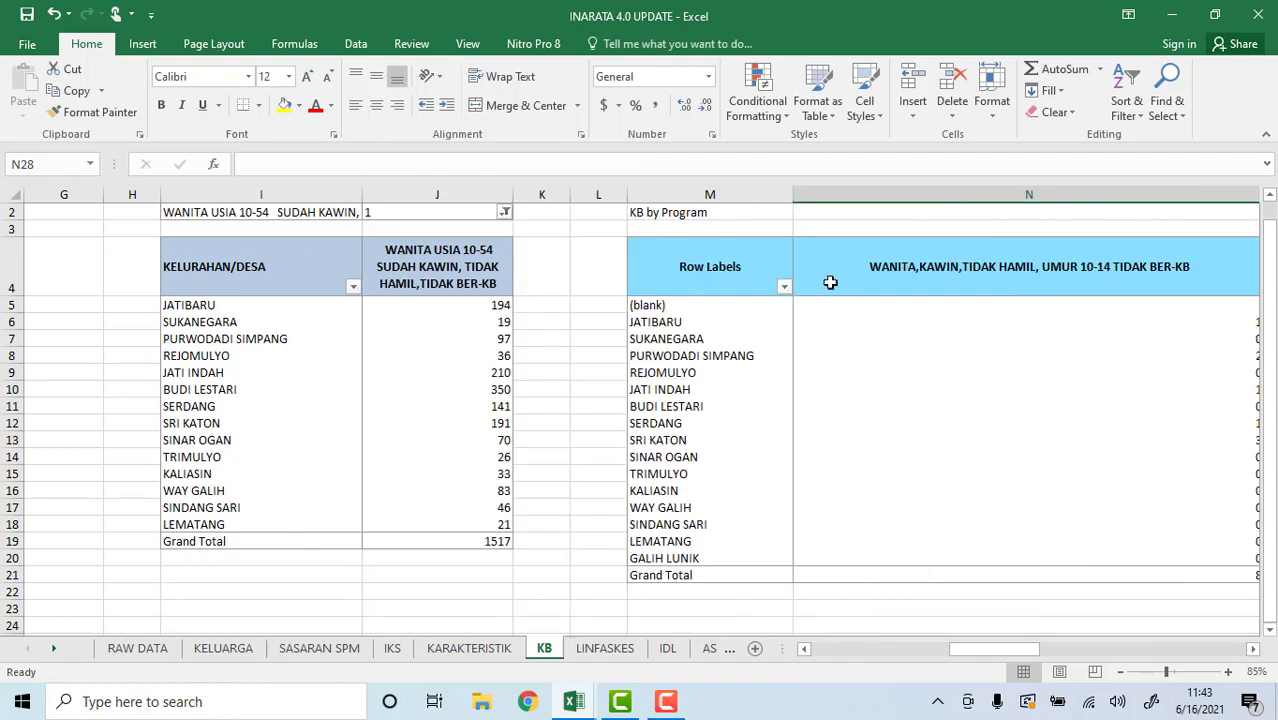
- Exclude the (blank) item from the Row Labels filter of the KB by Program table
{"action": "left_click_drag", "start_coordinate": [1024, 654], "coordinate": [1071, 654]}
{"action": "left_click", "coordinate": [446, 287]}
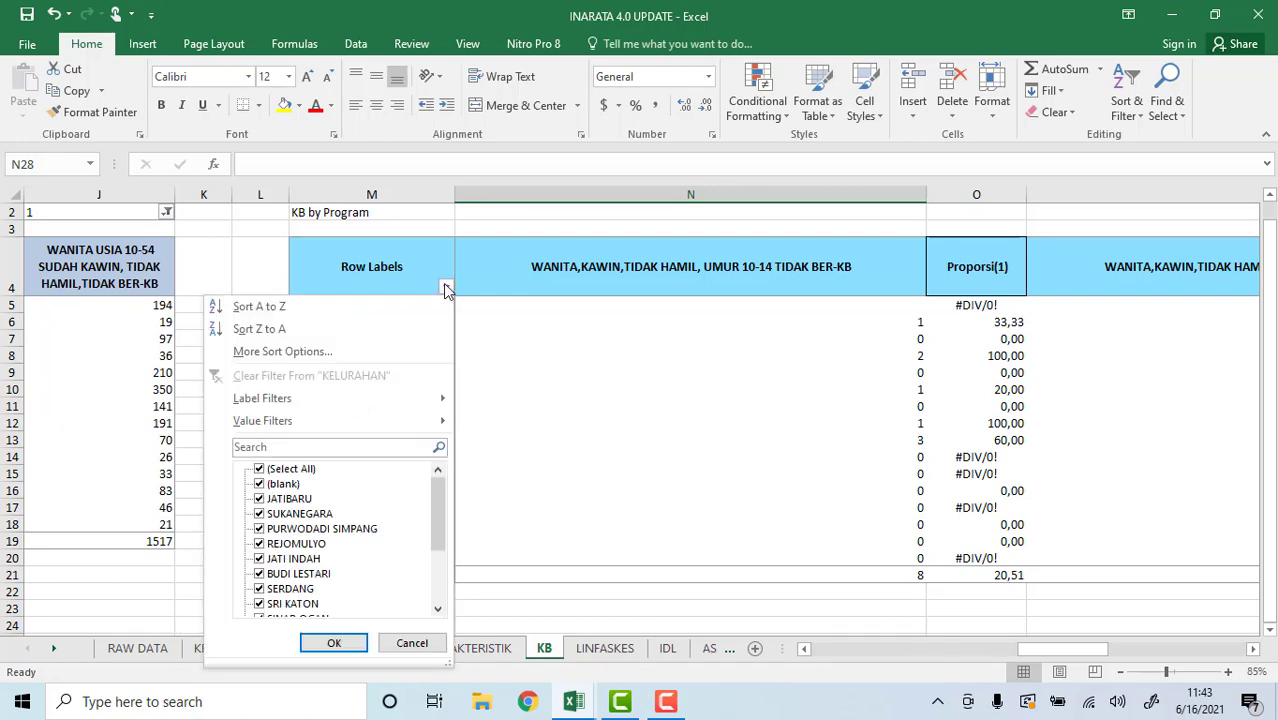
{"action": "left_click", "coordinate": [258, 484]}
{"action": "left_click", "coordinate": [334, 642]}
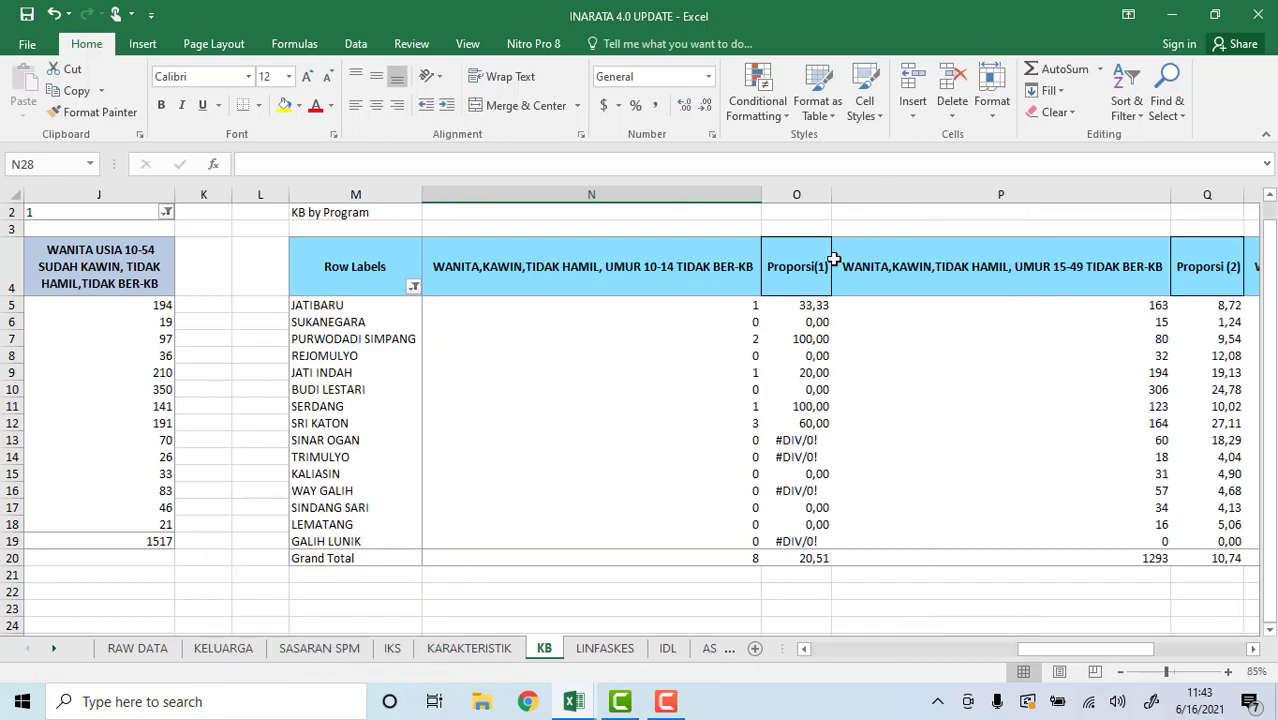
- Narrow columns N and P of the KB by Program table so the 10-14 and 15-49 age headers wrap
{"action": "left_click_drag", "start_coordinate": [766, 193], "coordinate": [575, 193]}
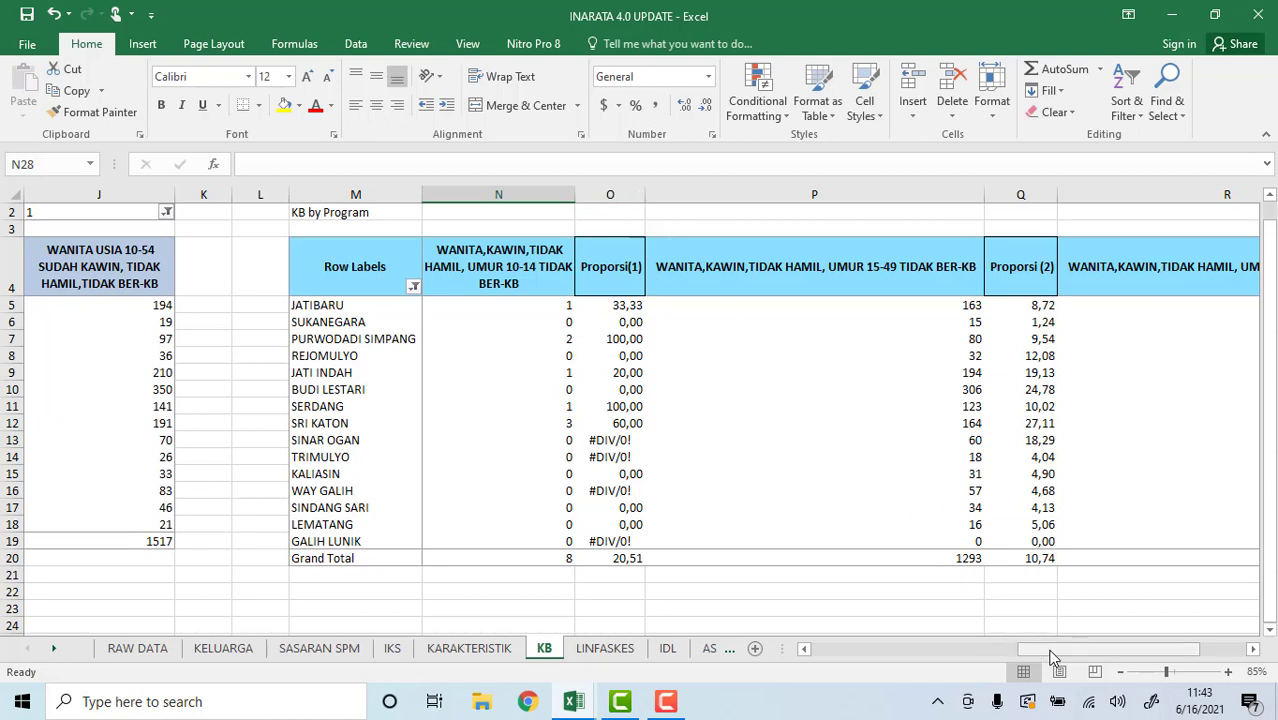
{"action": "left_click_drag", "start_coordinate": [1047, 651], "coordinate": [1116, 666]}
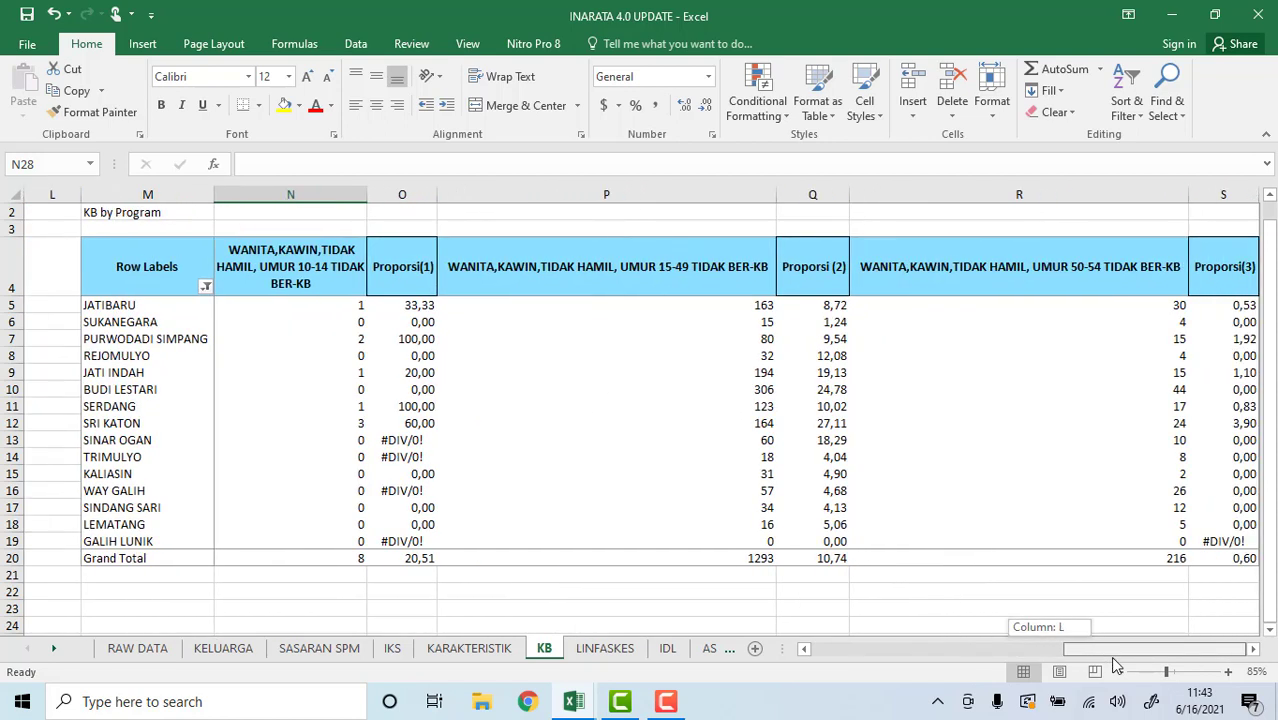
{"action": "left_click_drag", "start_coordinate": [1110, 665], "coordinate": [1108, 662]}
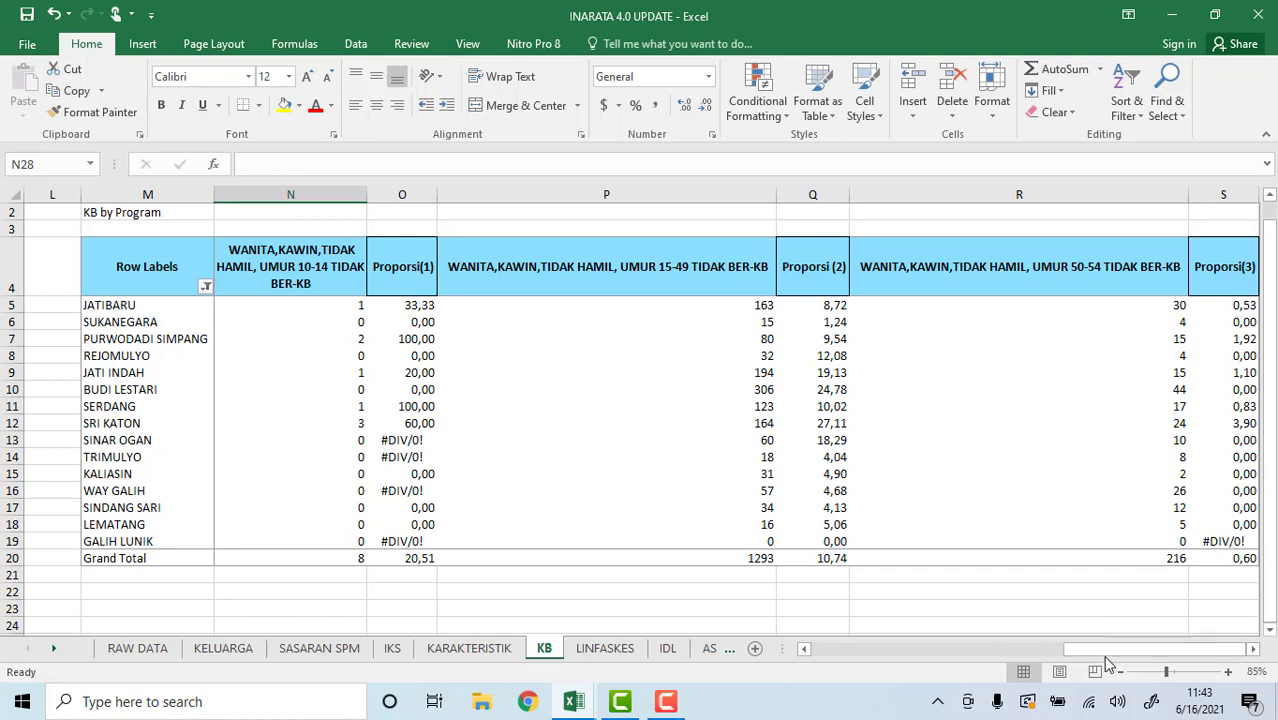
{"action": "left_click_drag", "start_coordinate": [776, 194], "coordinate": [591, 193]}
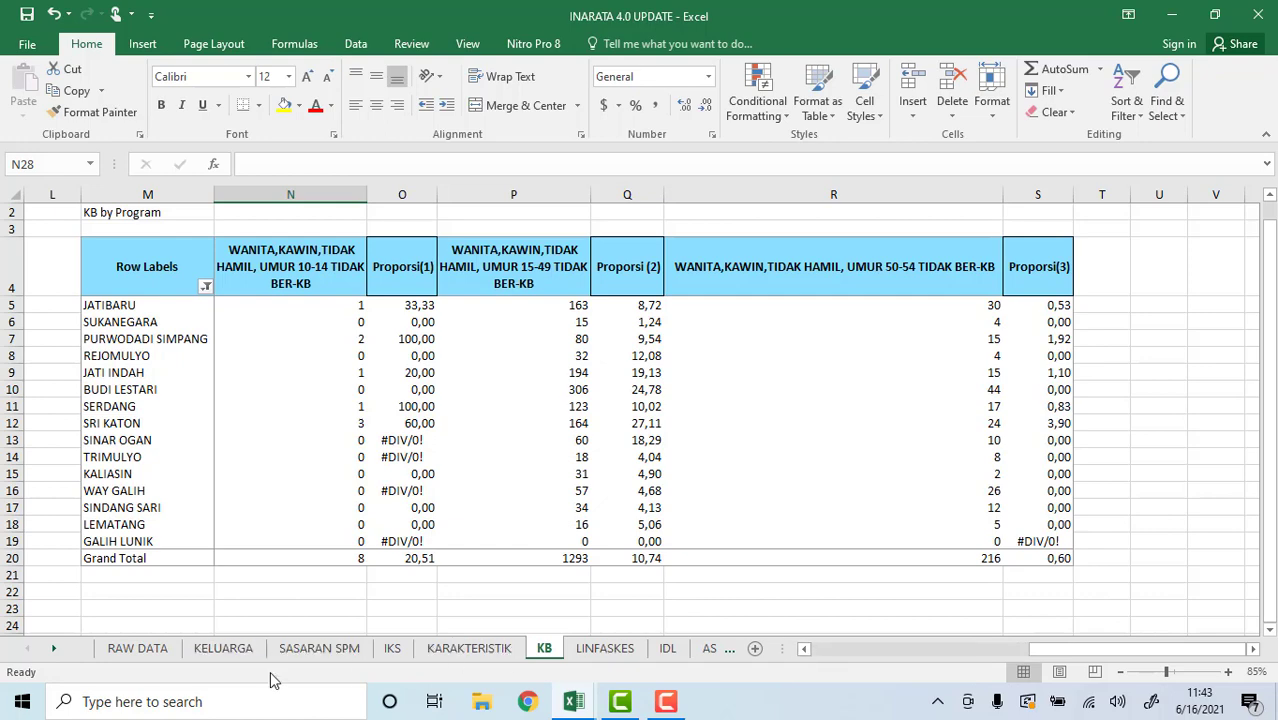
- View the pivot tables on the LINFASKES sheet
{"action": "left_click", "coordinate": [604, 650]}
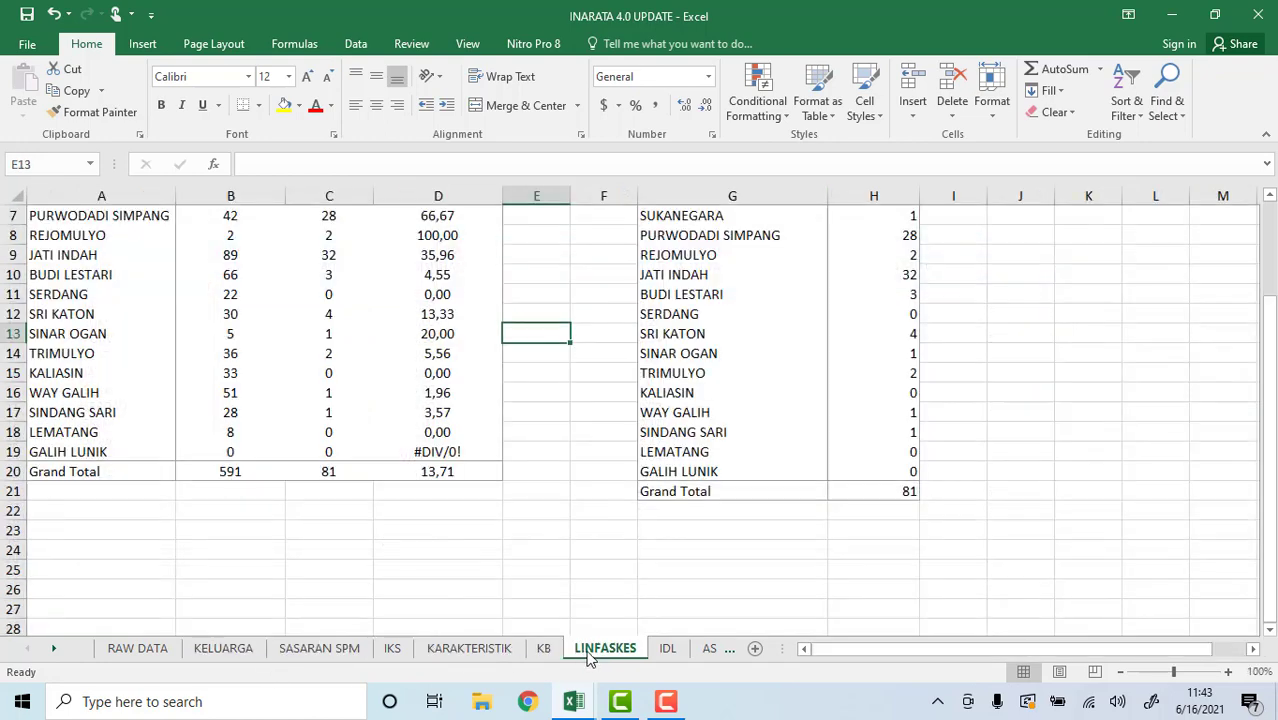
{"action": "scroll", "coordinate": [513, 475], "scroll_direction": "down", "scroll_amount": 2}
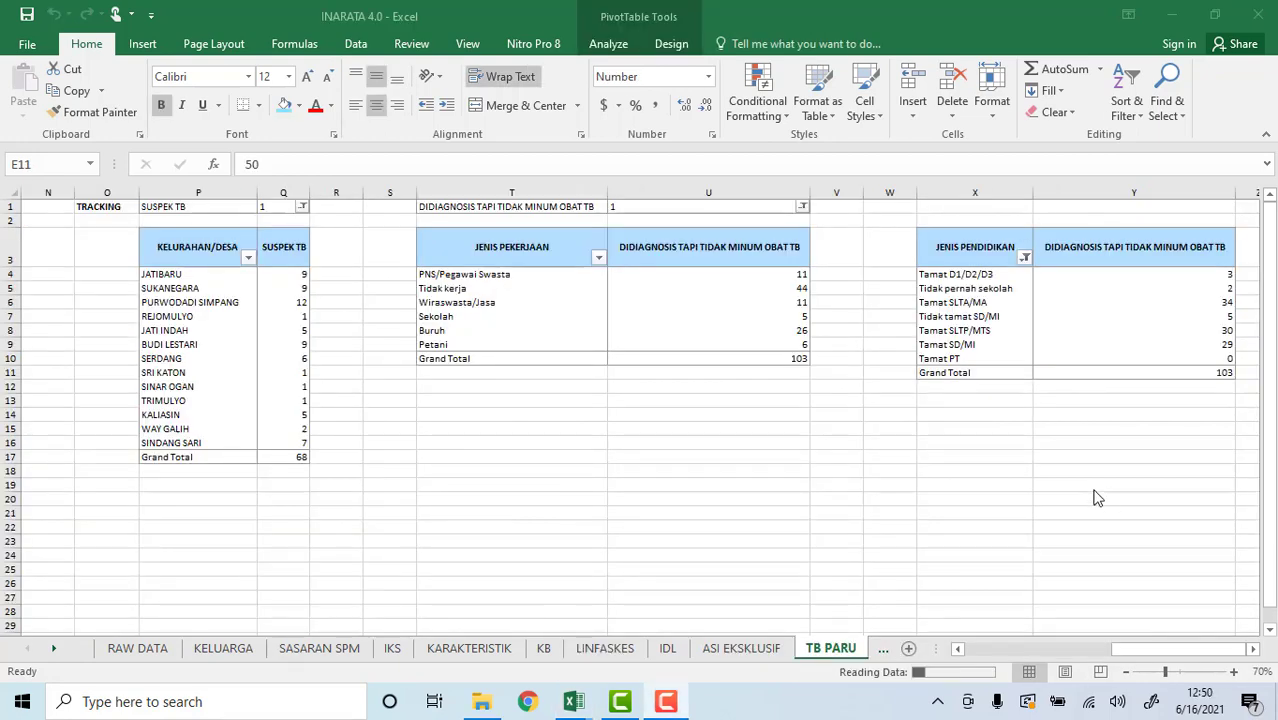
- Save a copy of the INARATA 4.0 workbook as INARATA 4.0_160621 in the INARATA folder
{"action": "left_click", "coordinate": [27, 47]}
{"action": "left_click", "coordinate": [68, 237]}
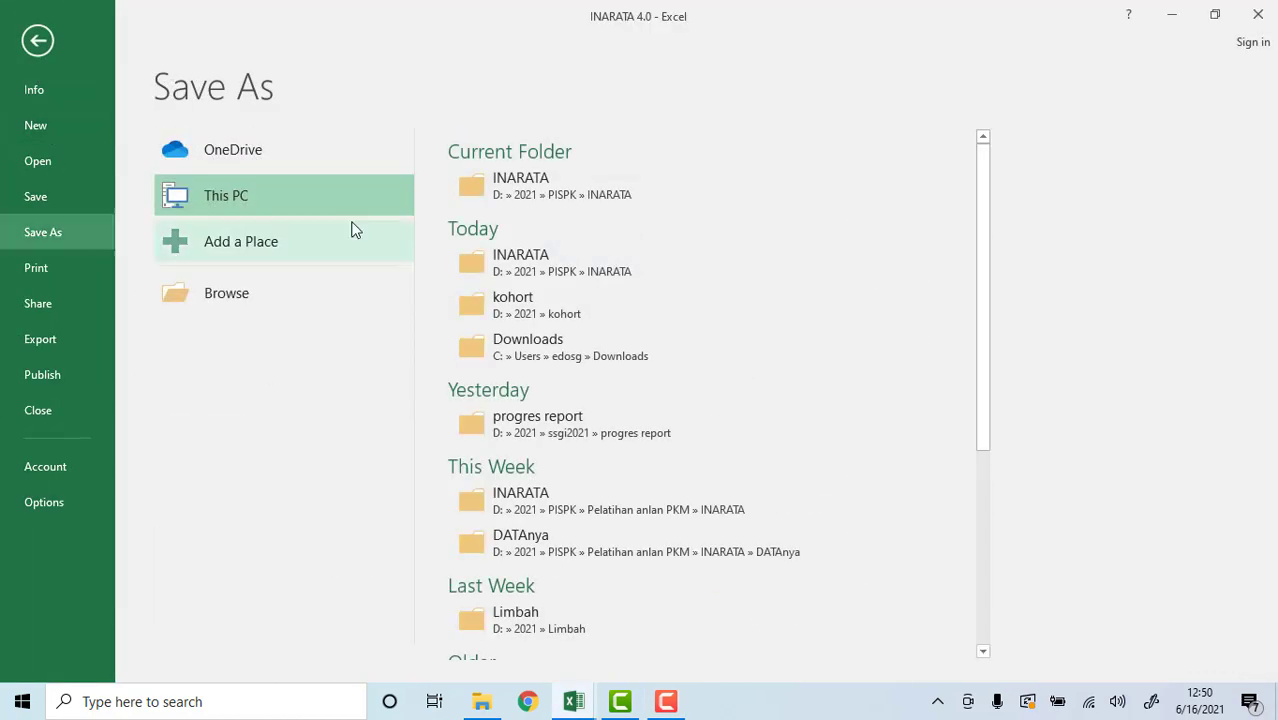
{"action": "left_click", "coordinate": [504, 195]}
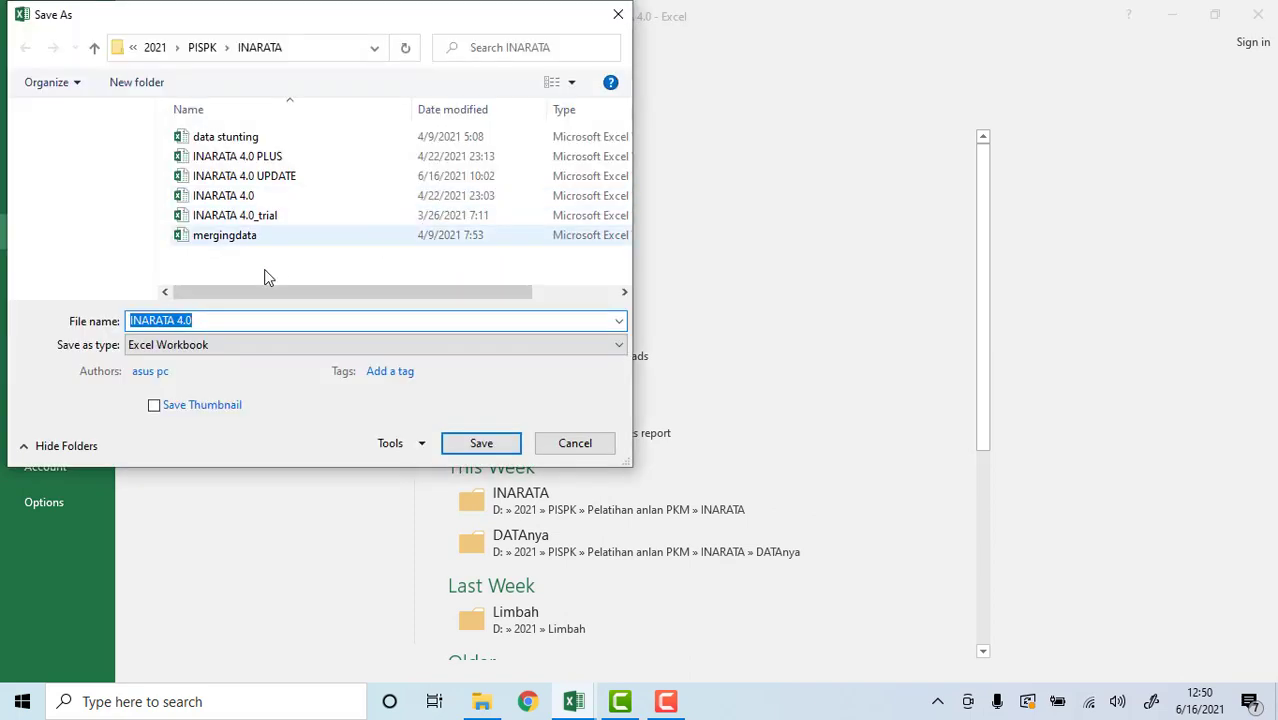
{"action": "left_click", "coordinate": [213, 319]}
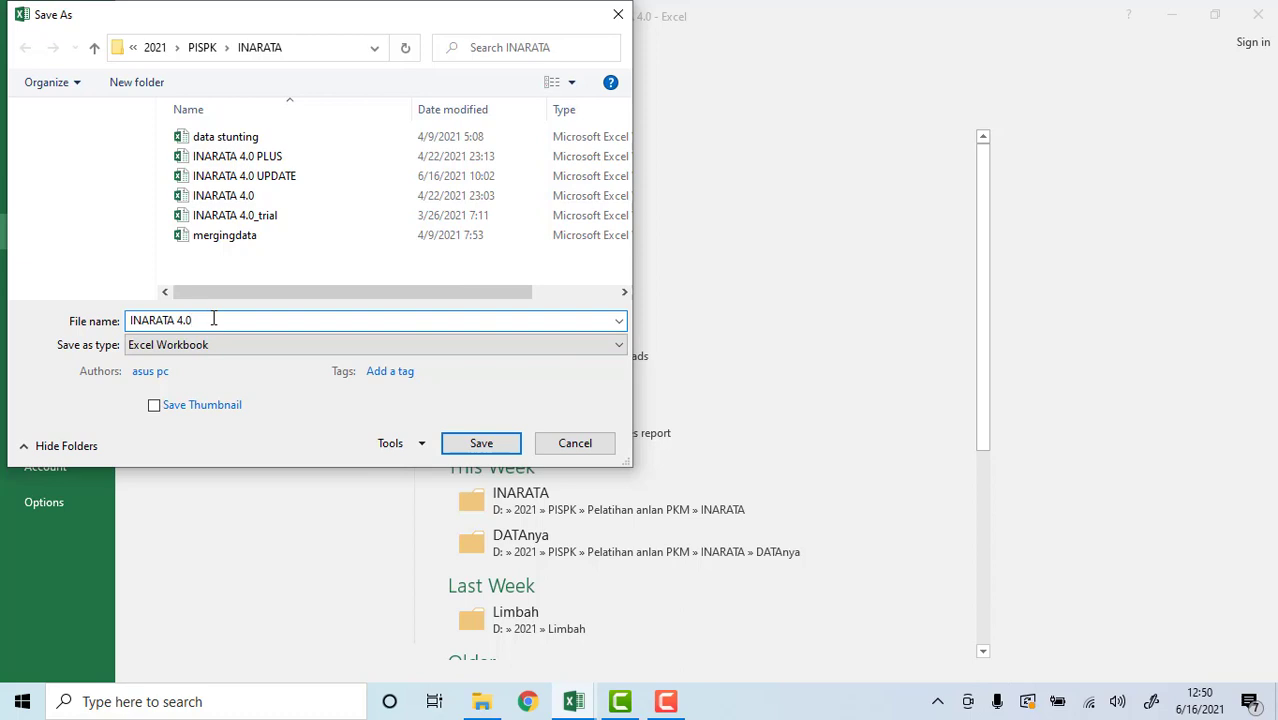
{"action": "type", "text": "_160621"}
{"action": "left_click", "coordinate": [480, 443]}
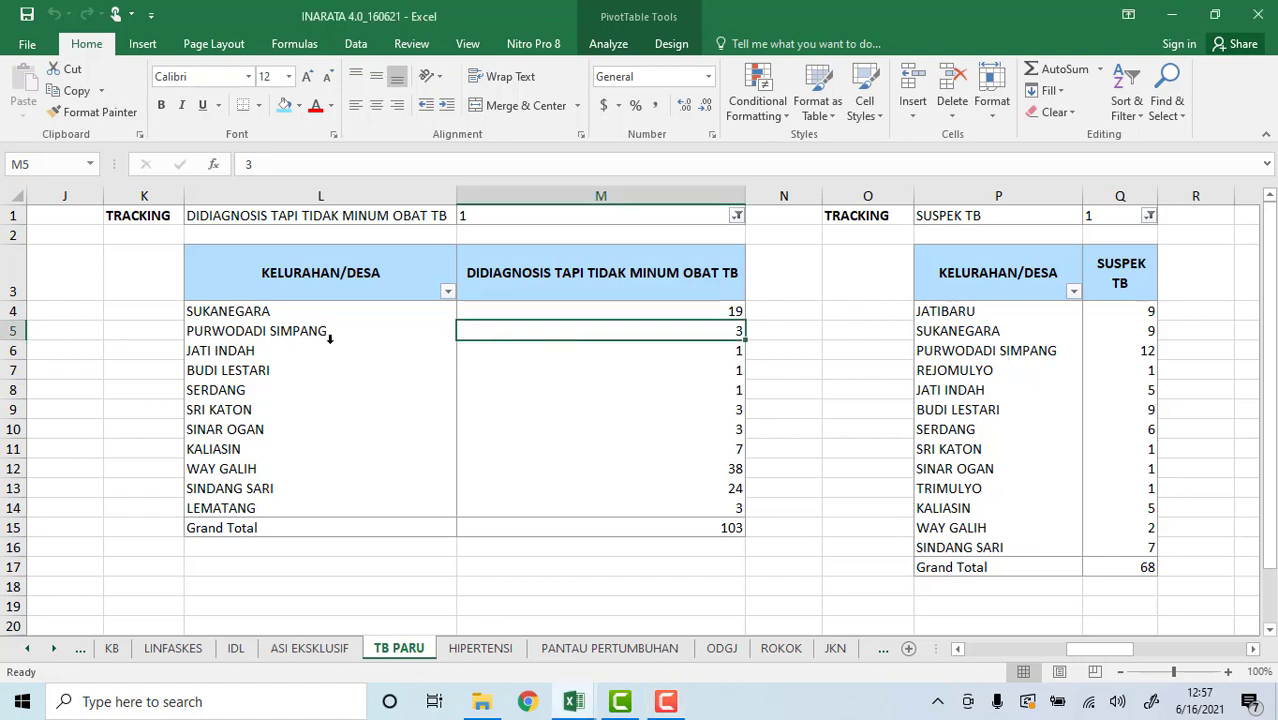
- Extract the detail records behind SRI KATON's count in the DIDIAGNOSIS TAPI TIDAK MINUM OBAT TB table and compare them with that table
{"action": "left_click", "coordinate": [591, 350]}
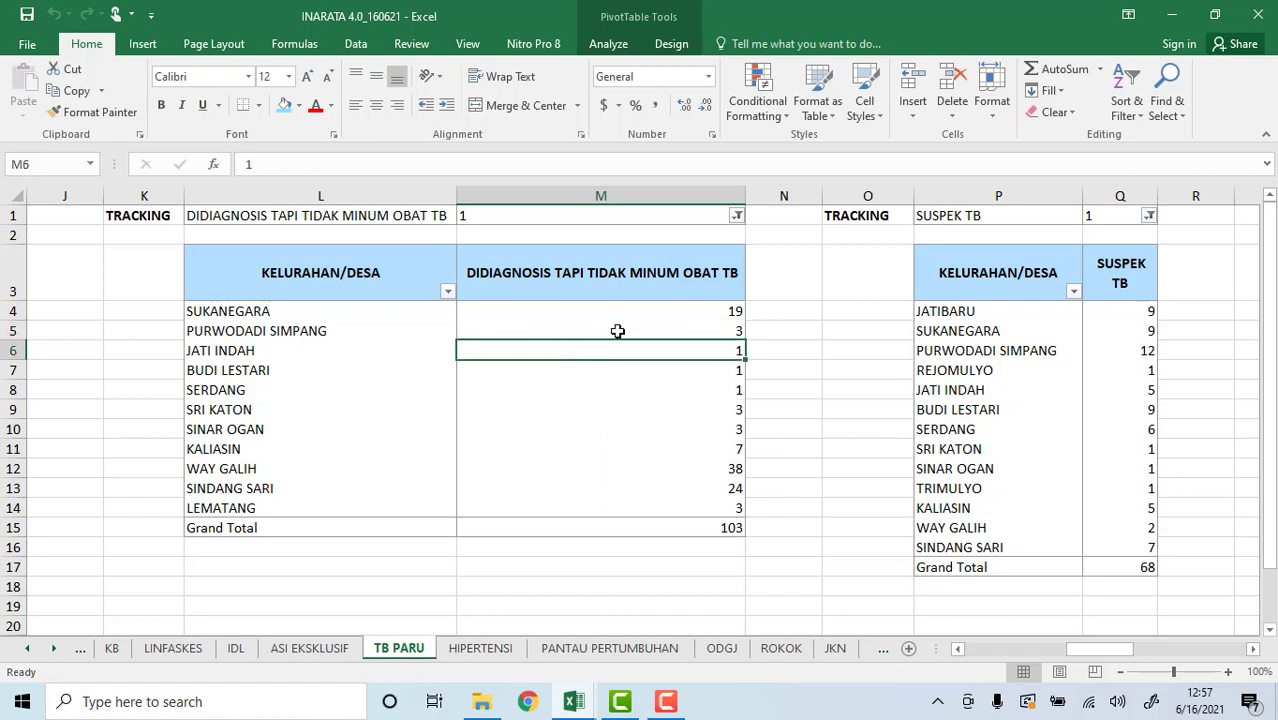
{"action": "left_click", "coordinate": [274, 413]}
{"action": "left_click", "coordinate": [575, 410]}
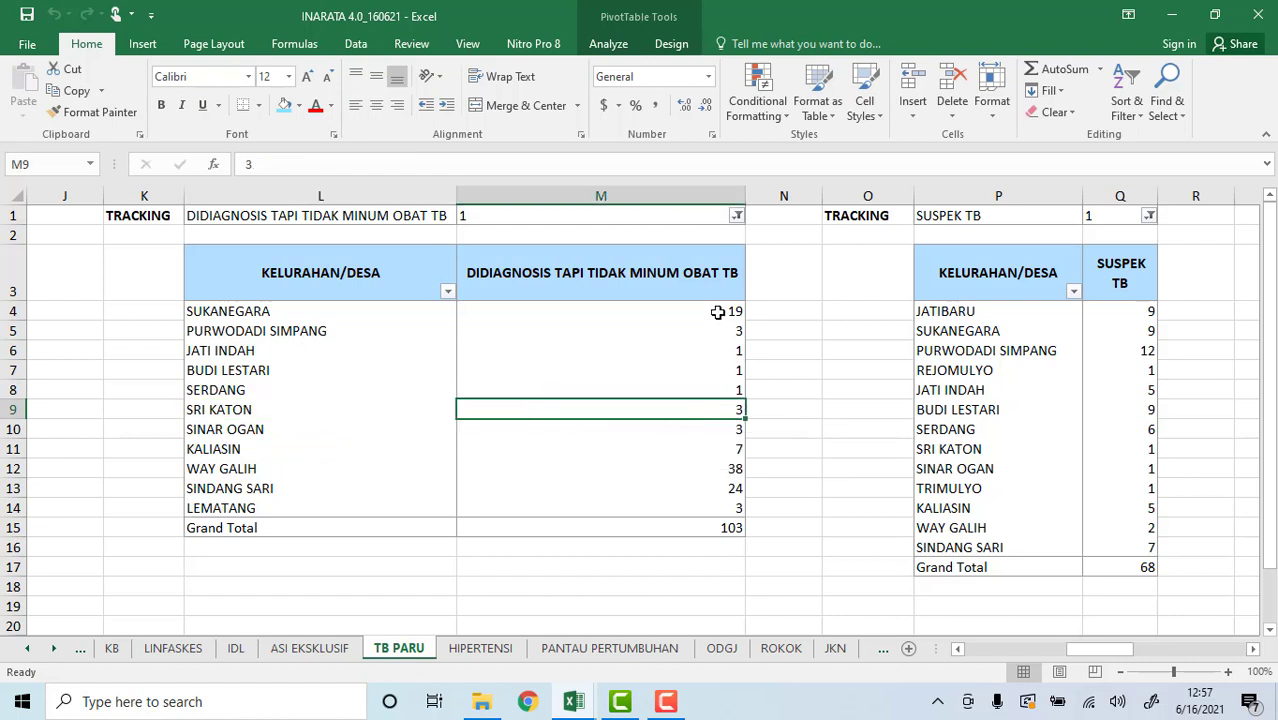
{"action": "double_click", "coordinate": [612, 409]}
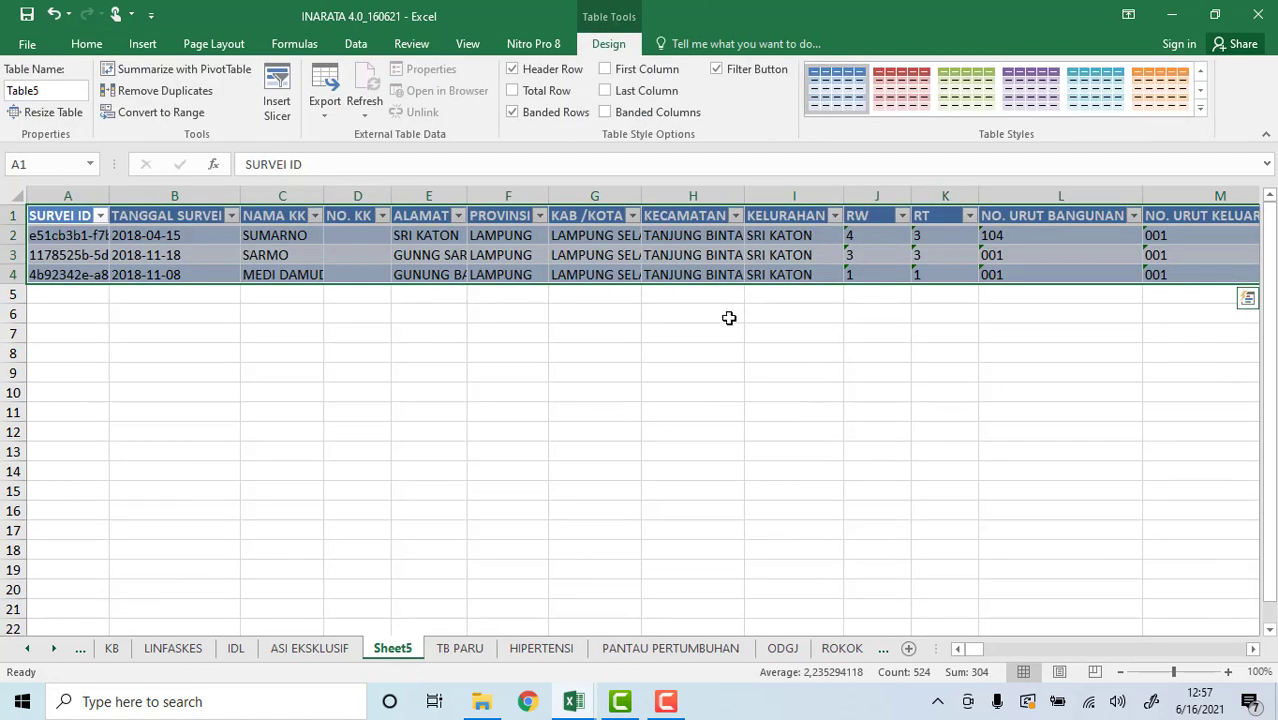
{"action": "left_click_drag", "start_coordinate": [12, 236], "coordinate": [8, 268]}
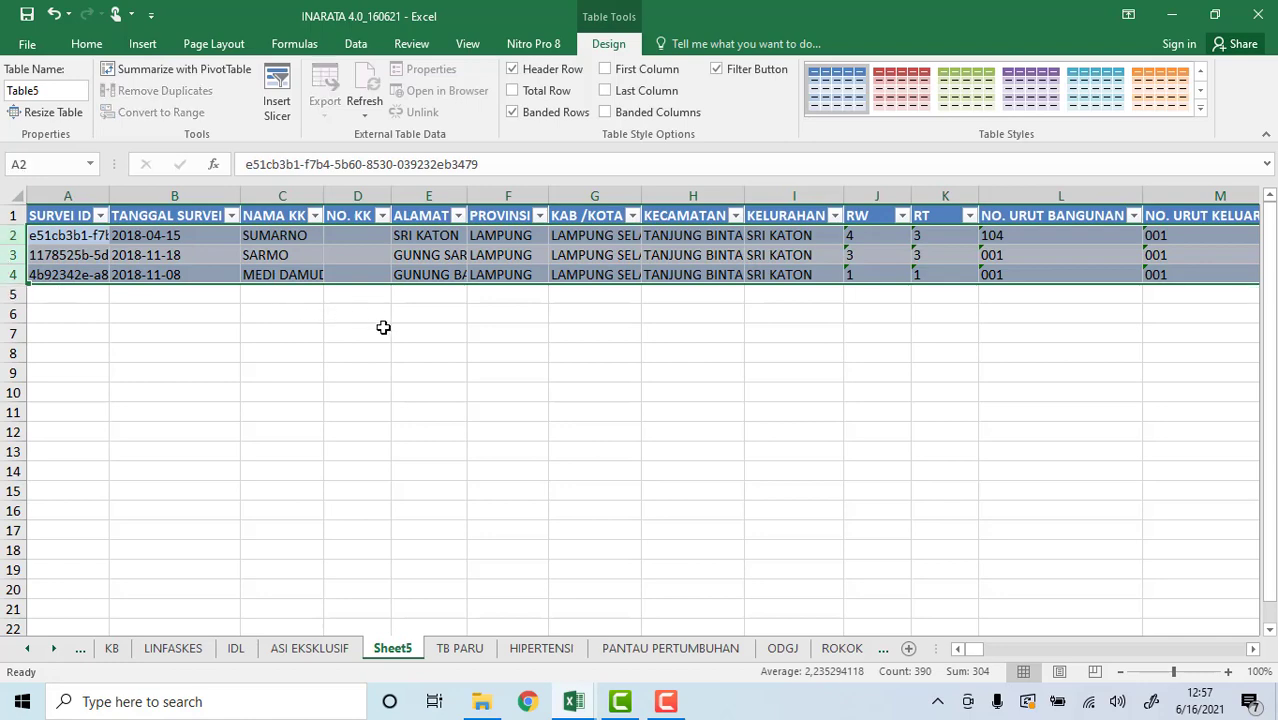
{"action": "left_click", "coordinate": [458, 648]}
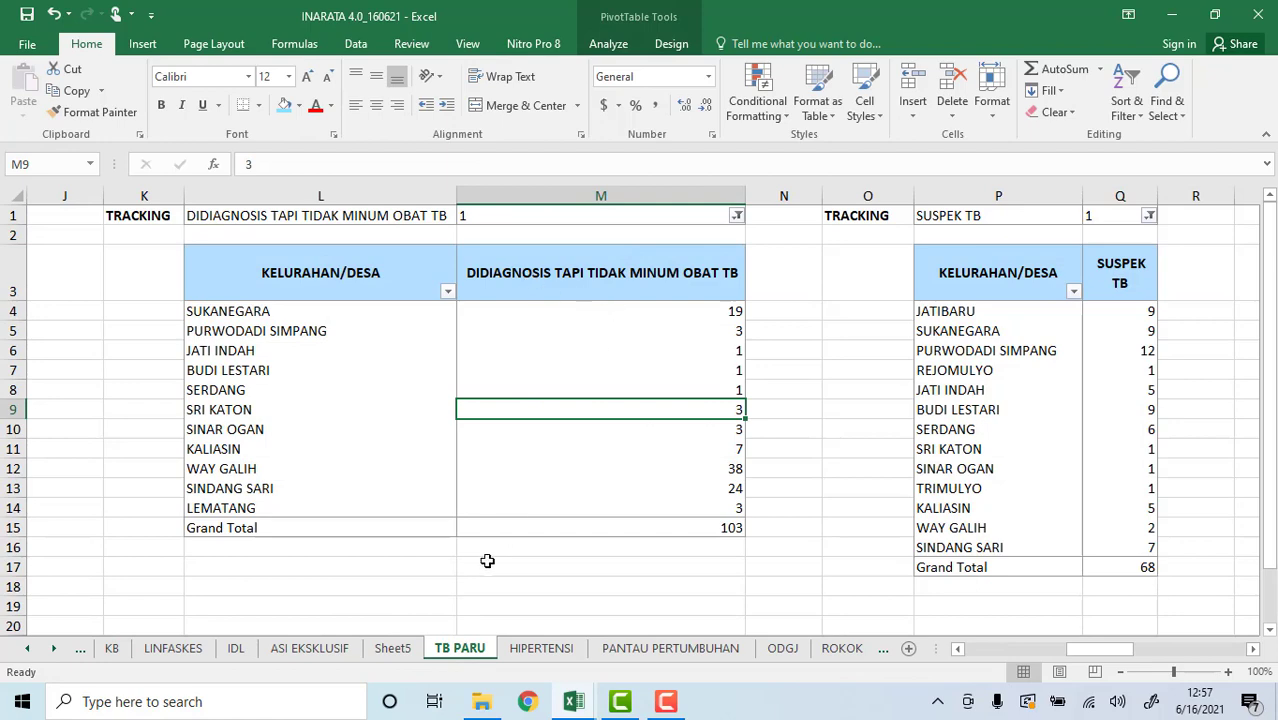
{"action": "left_click", "coordinate": [393, 649]}
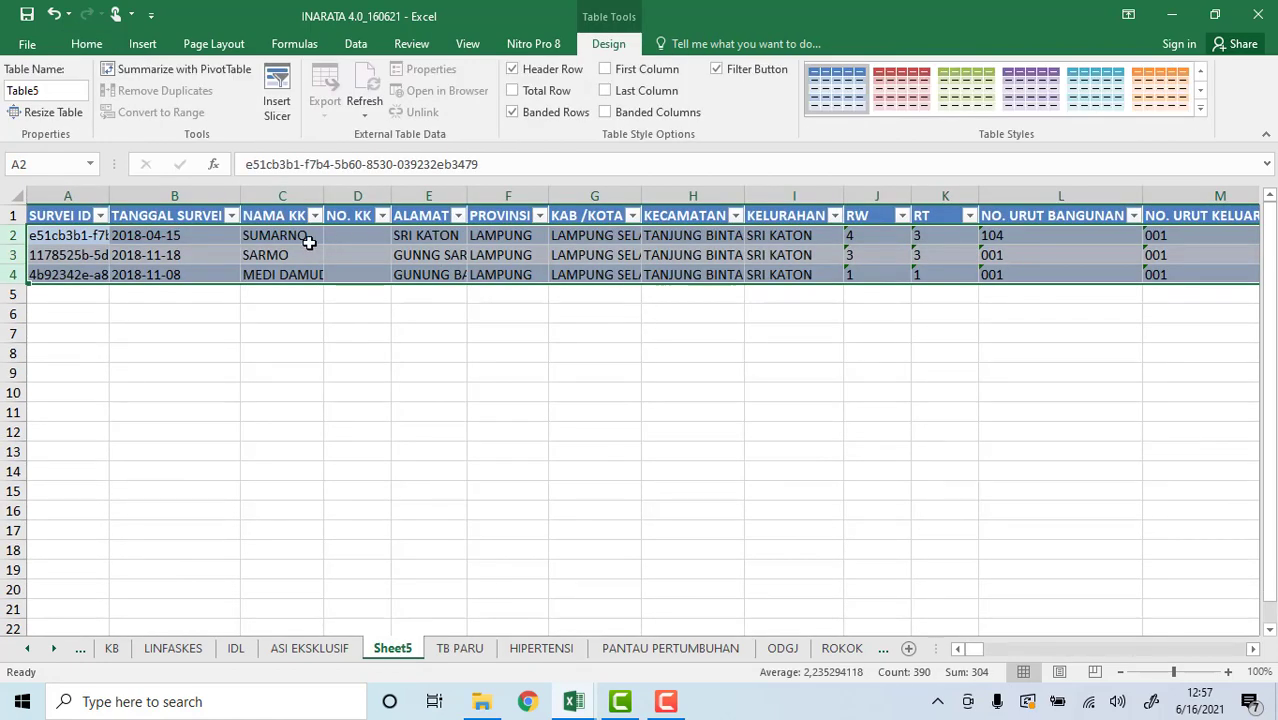
- Widen the ALAMAT column of the extracted SRI KATON records to fit the full addresses, and check the NAMA KK and PROVINSI values
{"action": "left_click_drag", "start_coordinate": [301, 242], "coordinate": [298, 274]}
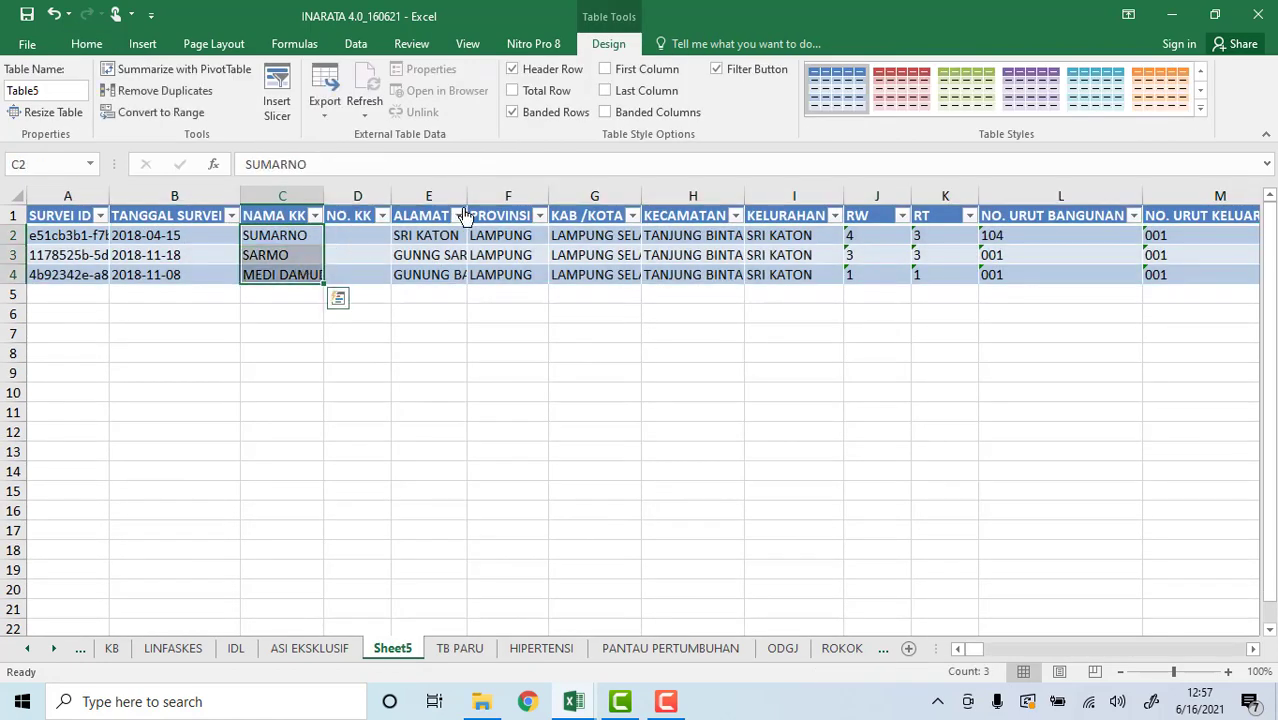
{"action": "left_click", "coordinate": [446, 242]}
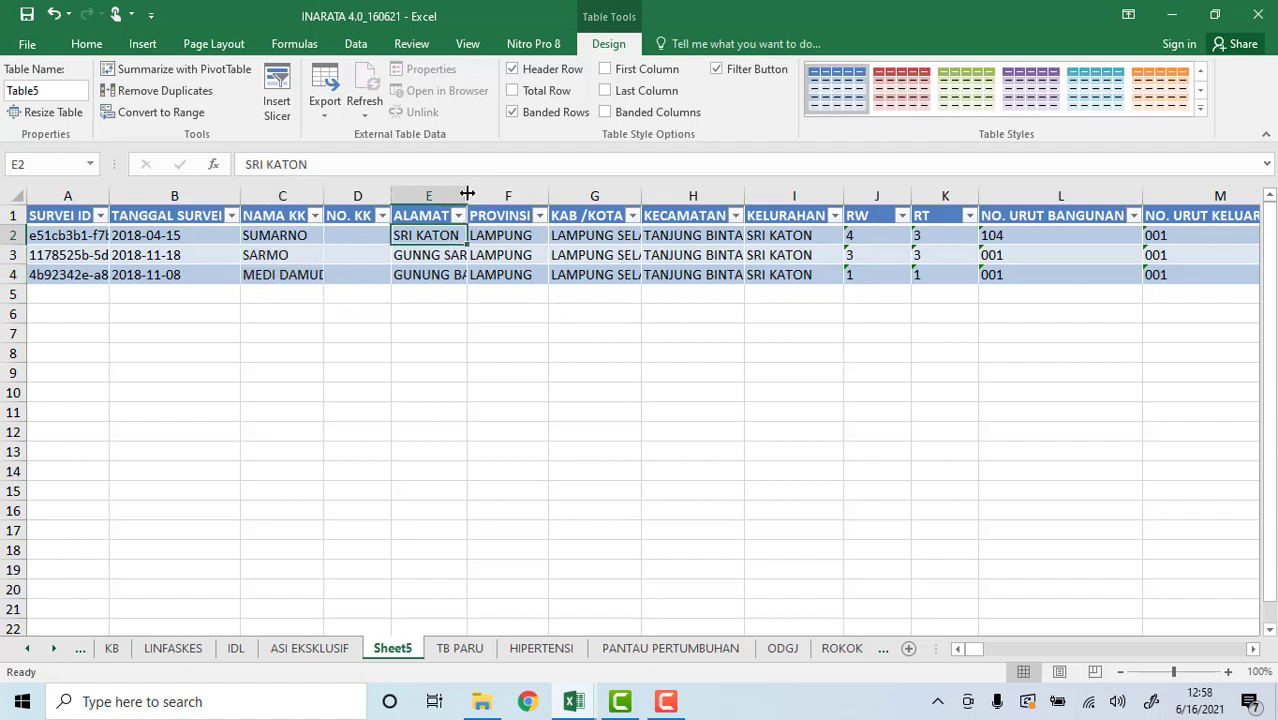
{"action": "left_click_drag", "start_coordinate": [467, 196], "coordinate": [566, 196]}
{"action": "left_click_drag", "start_coordinate": [607, 236], "coordinate": [604, 276]}
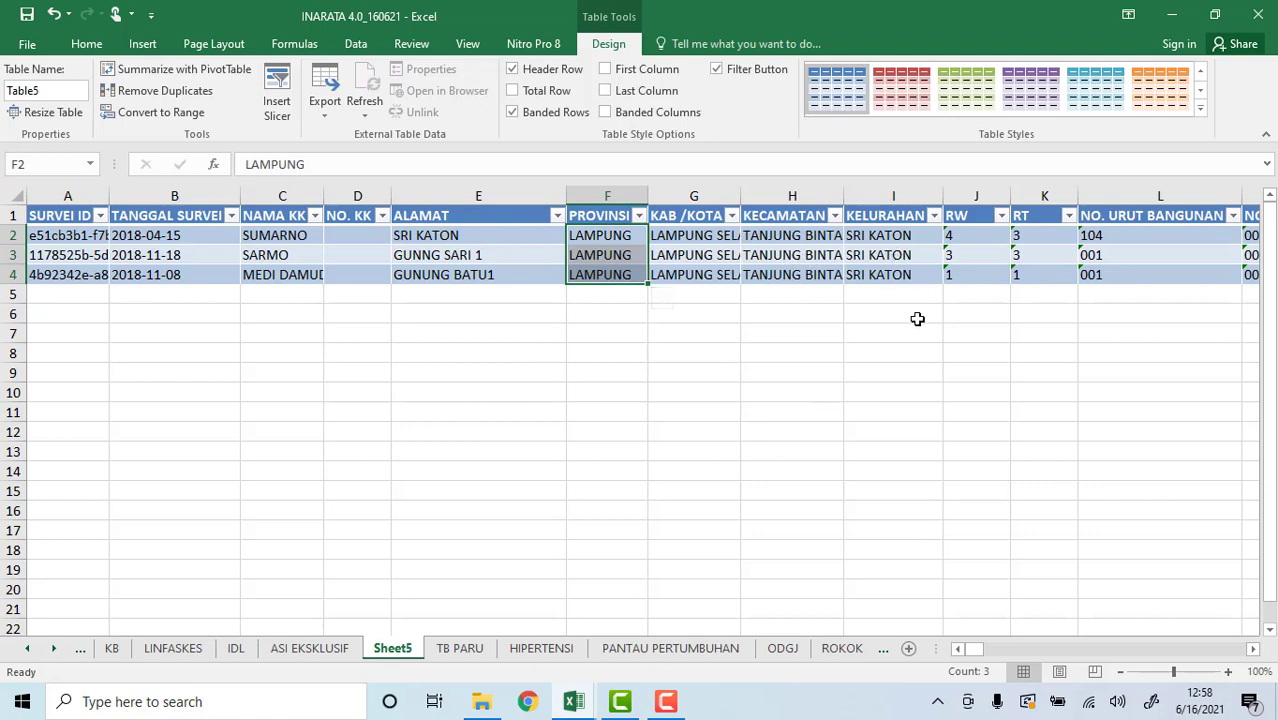
- Widen the NIK column of the extracted SRI KATON records to fit the full numbers, and check the NAMA ART and TANGGAL LAHIR values
{"action": "left_click_drag", "start_coordinate": [978, 651], "coordinate": [1044, 654]}
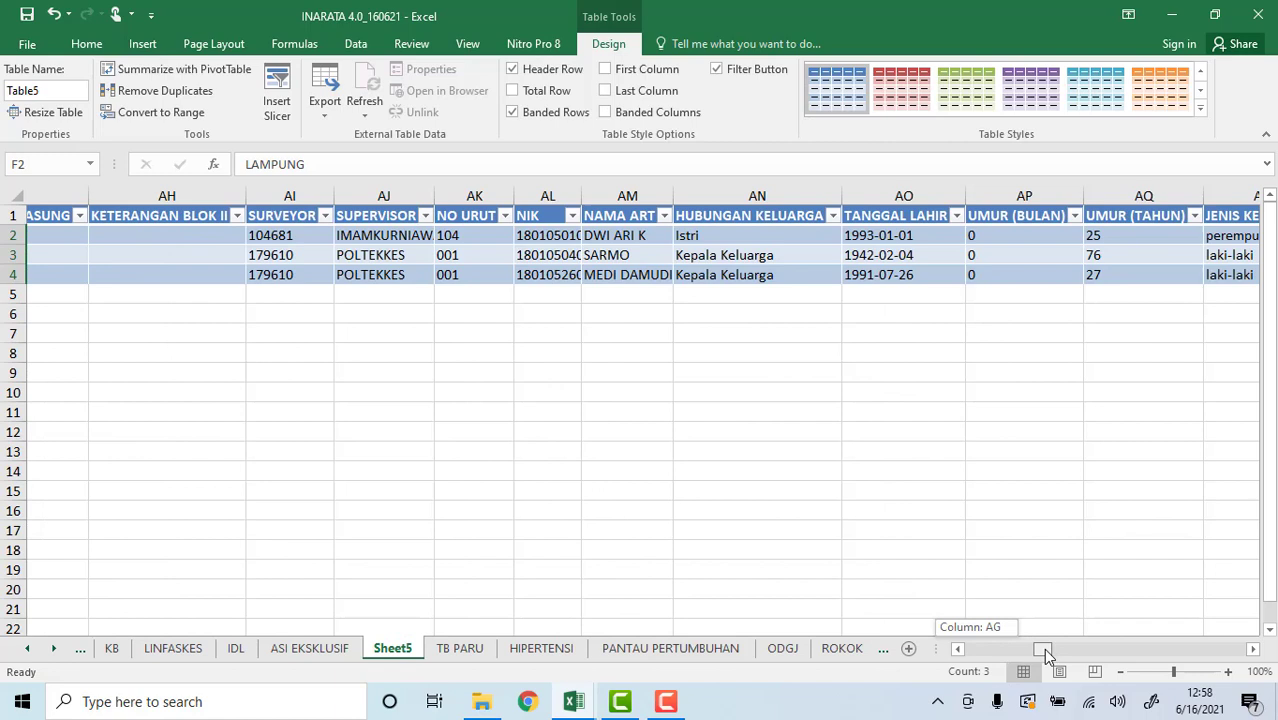
{"action": "left_click_drag", "start_coordinate": [1043, 648], "coordinate": [1043, 648]}
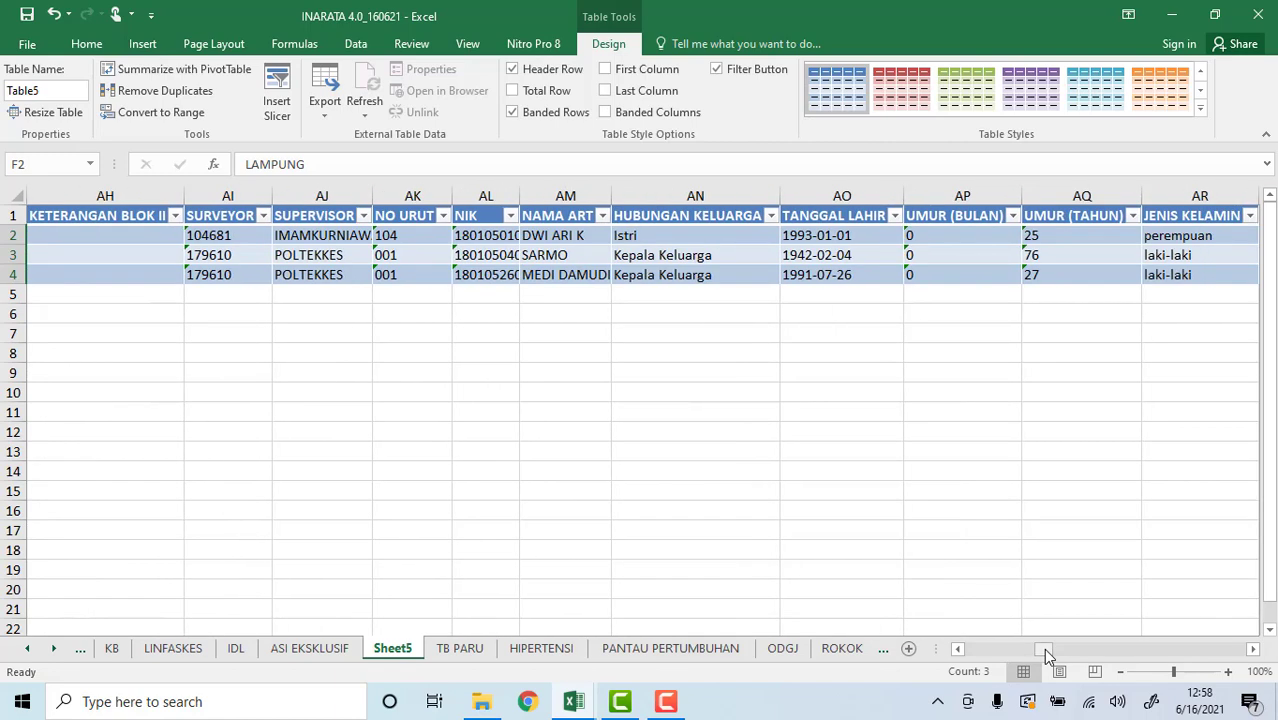
{"action": "left_click", "coordinate": [578, 234]}
{"action": "left_click_drag", "start_coordinate": [578, 234], "coordinate": [598, 274]}
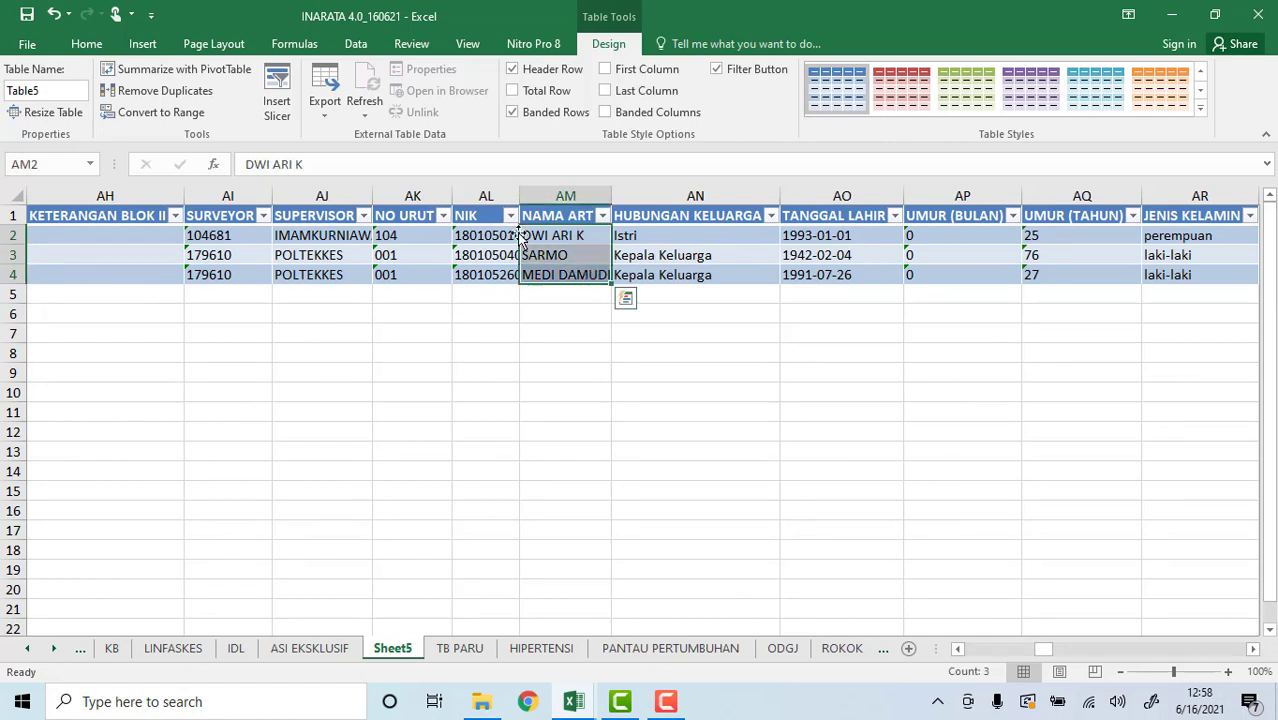
{"action": "left_click_drag", "start_coordinate": [523, 187], "coordinate": [602, 195]}
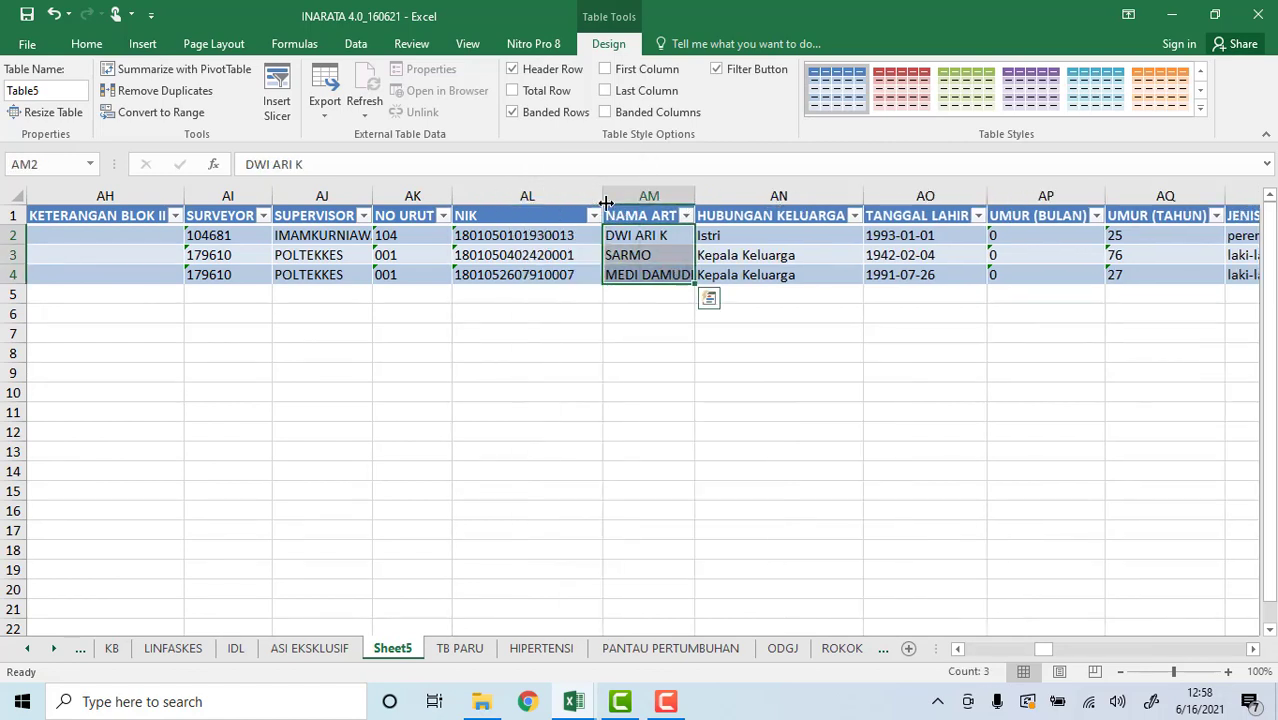
{"action": "left_click", "coordinate": [809, 362]}
{"action": "left_click", "coordinate": [948, 254]}
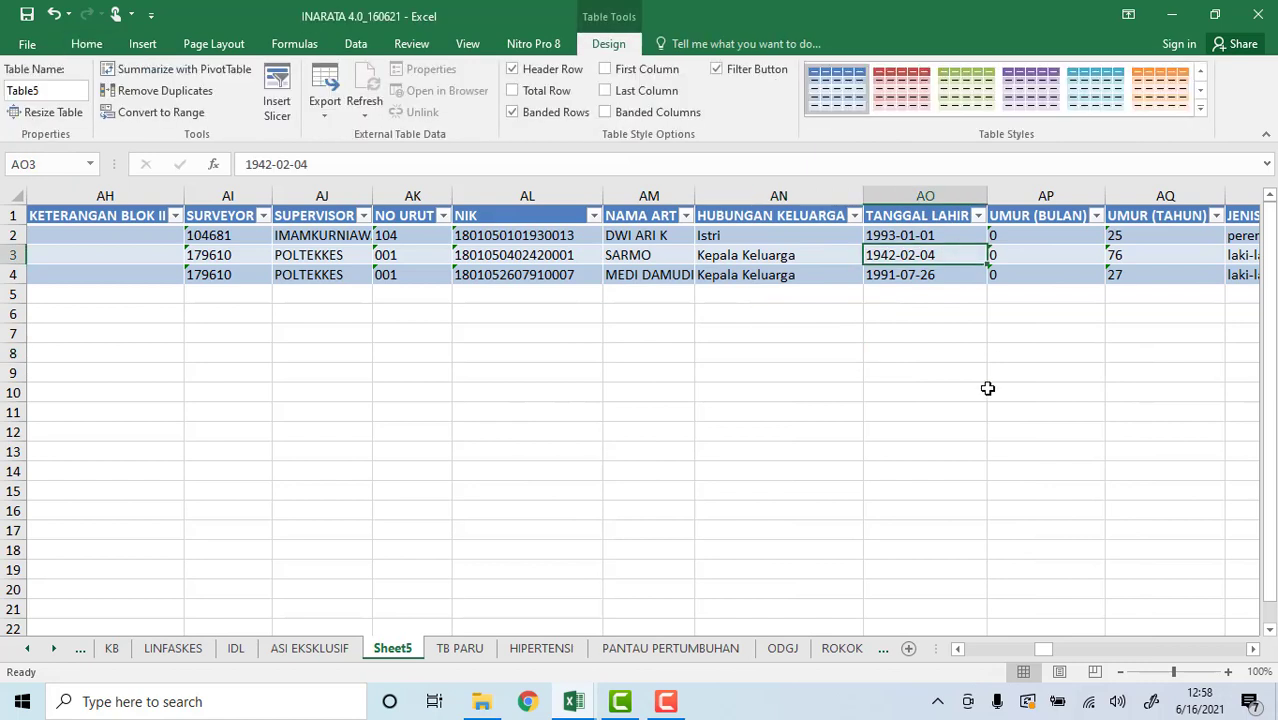
{"action": "left_click", "coordinate": [988, 390]}
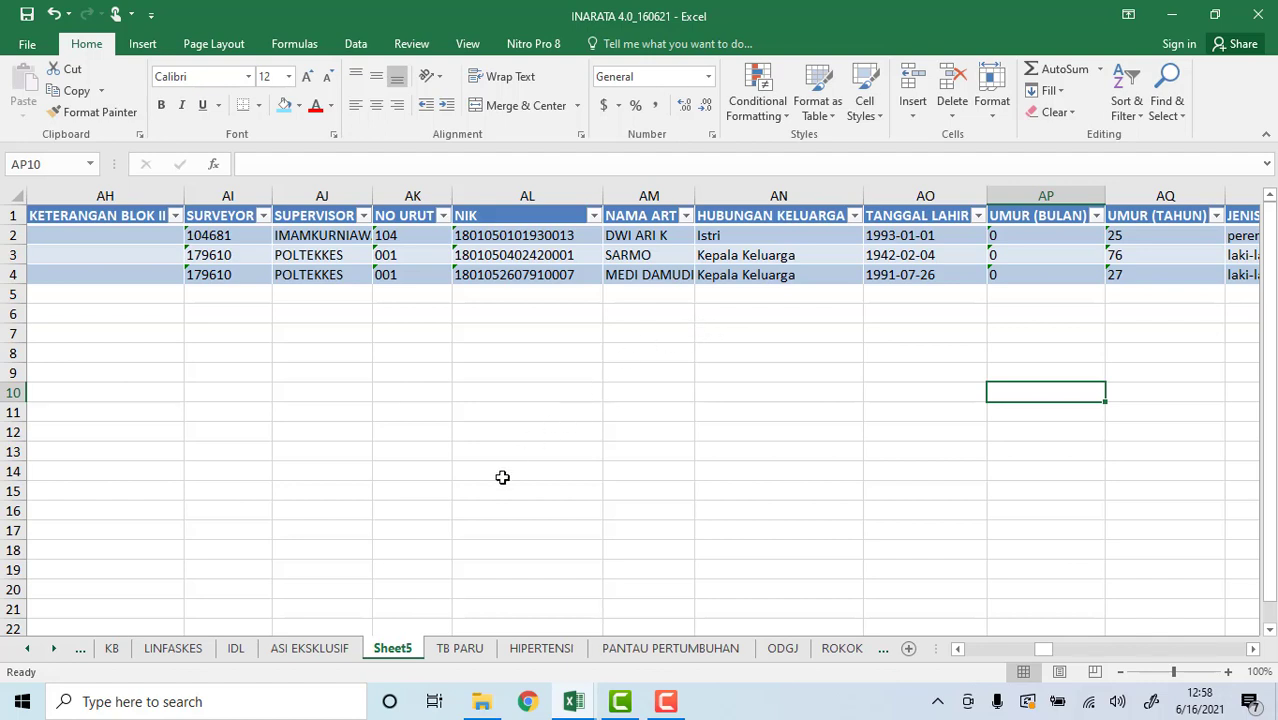
- Extract the detail records behind LEMATANG's count in the KB sheet's tracking table of women aged 10-54 not using KB
{"action": "left_click", "coordinate": [113, 648]}
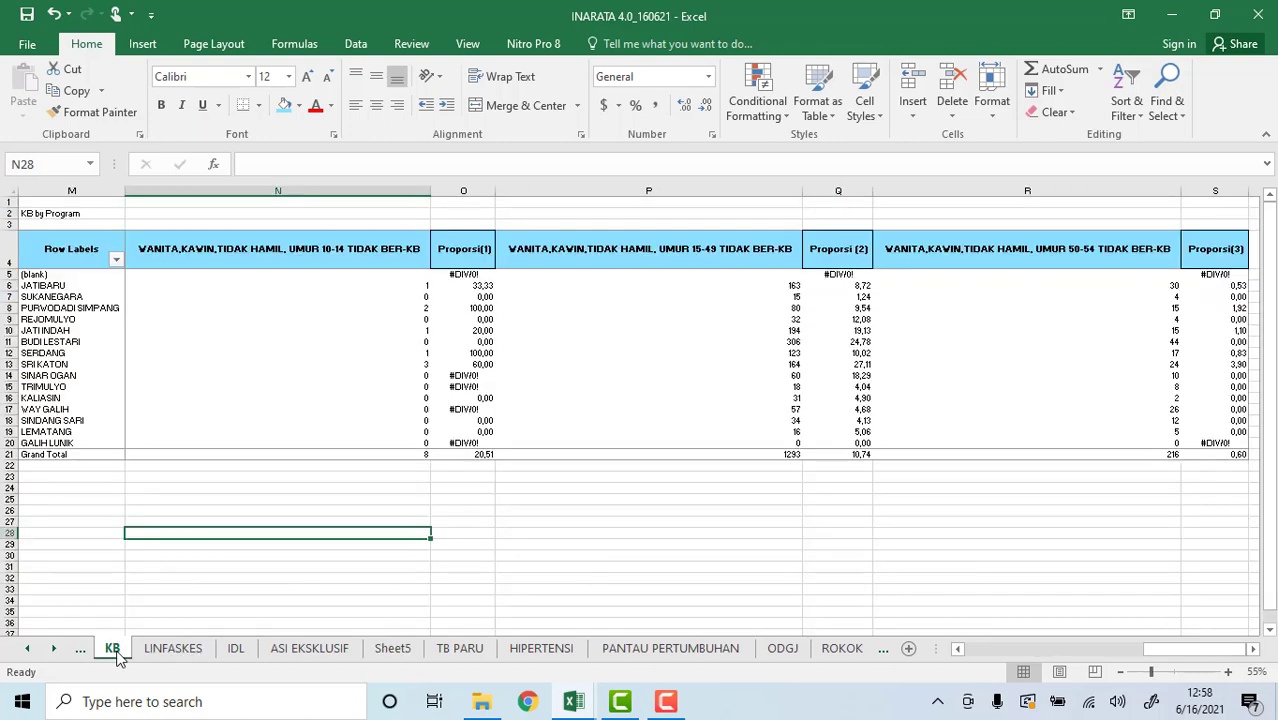
{"action": "left_click", "coordinate": [1185, 649]}
{"action": "left_click", "coordinate": [1252, 649]}
{"action": "left_click", "coordinate": [1252, 649]}
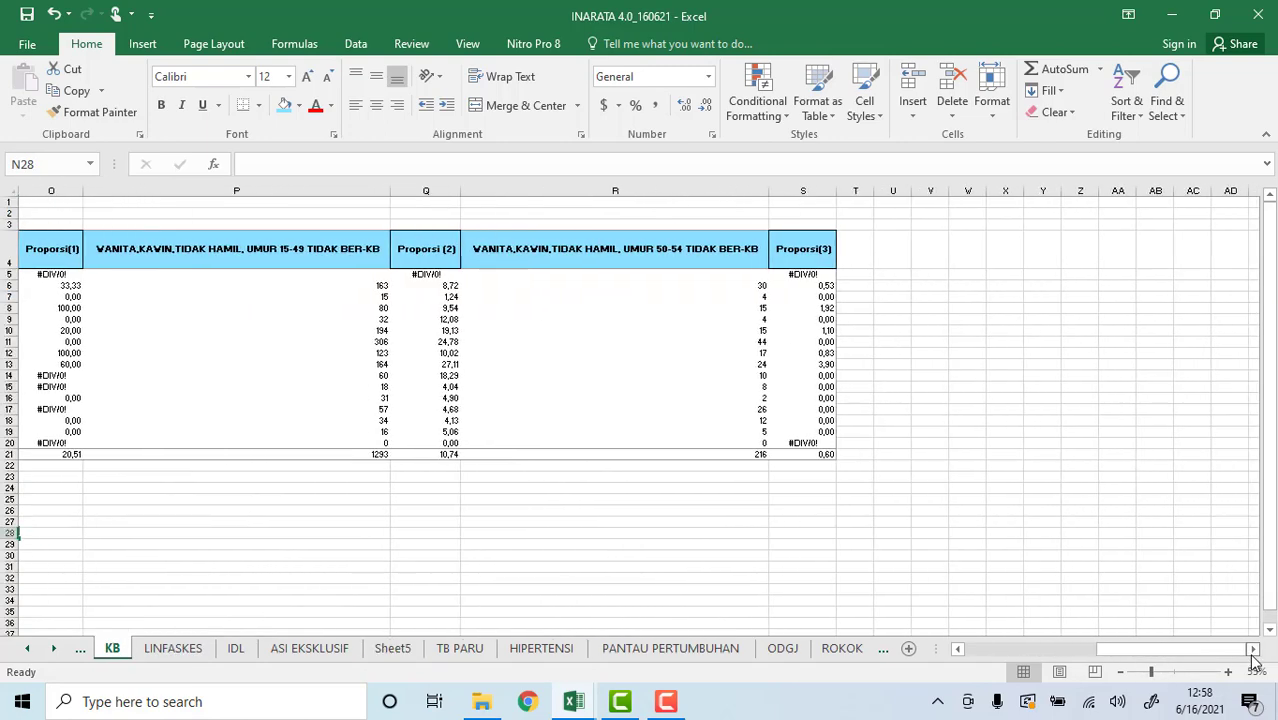
{"action": "left_click", "coordinate": [1252, 649]}
{"action": "left_click_drag", "start_coordinate": [1195, 649], "coordinate": [1104, 651]}
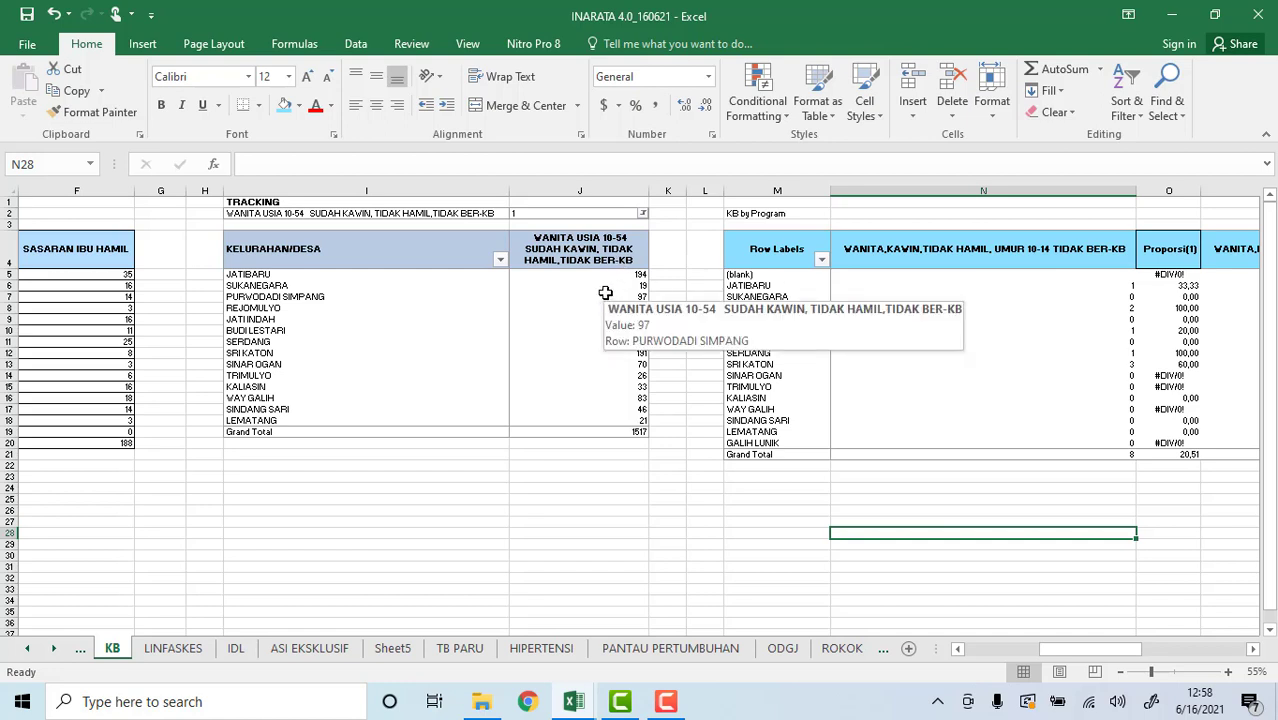
{"action": "left_click", "coordinate": [363, 419]}
{"action": "key", "text": "ctrl+shift+Up"}
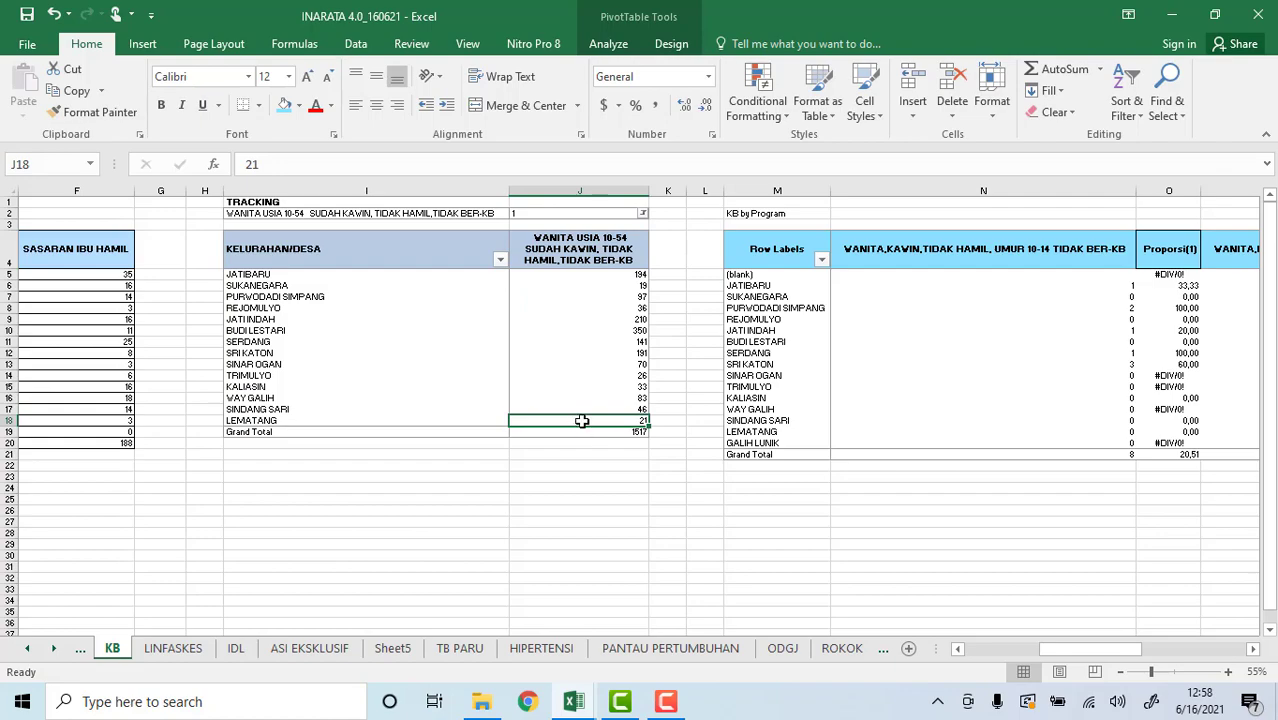
{"action": "double_click", "coordinate": [578, 425]}
- Review the extracted LEMATANG records on Sheet6 and compare them with LEMATANG's count in the KB tracking table
{"action": "scroll", "coordinate": [625, 406], "scroll_direction": "down", "scroll_amount": 3}
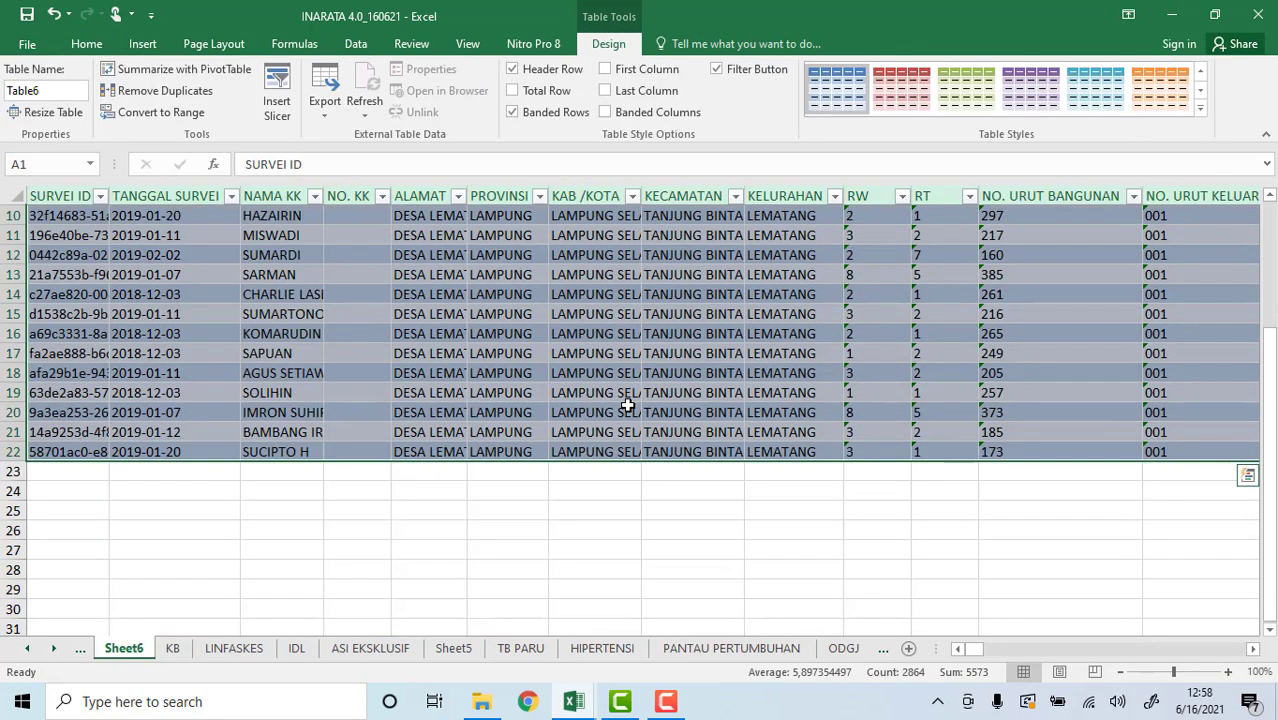
{"action": "scroll", "coordinate": [622, 405], "scroll_direction": "up", "scroll_amount": 3}
{"action": "scroll", "coordinate": [590, 450], "scroll_direction": "down", "scroll_amount": 2}
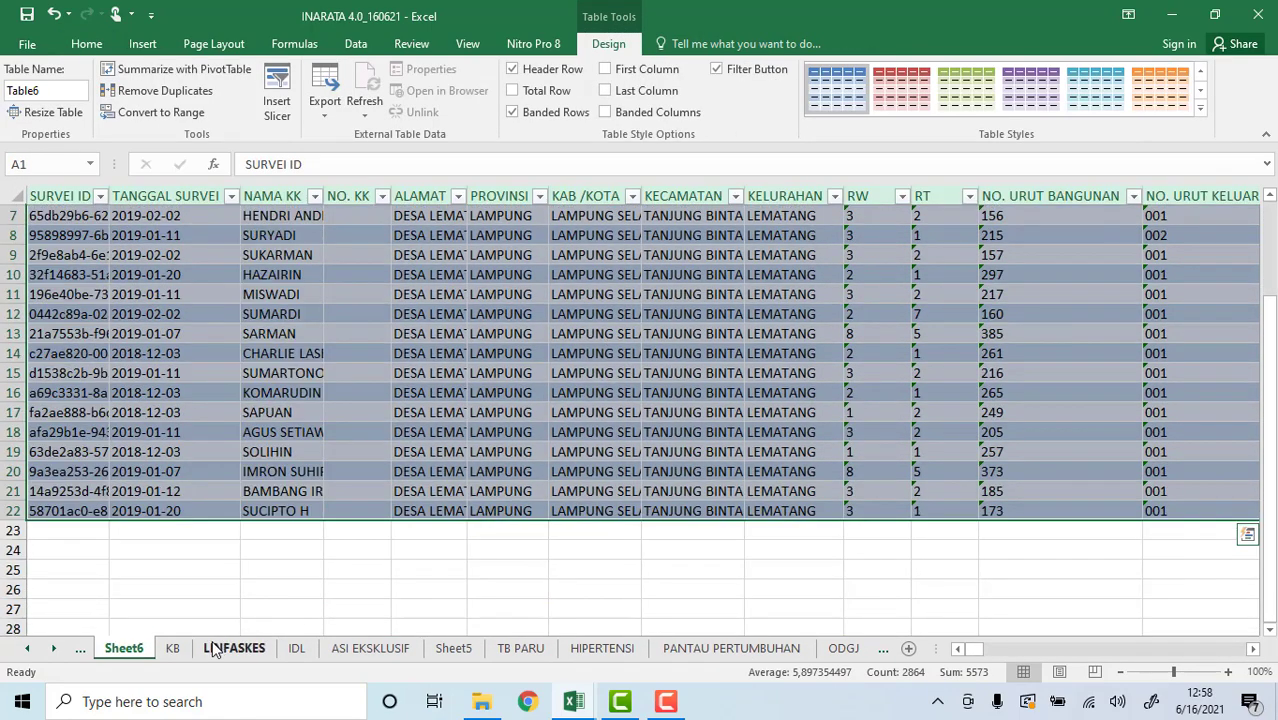
{"action": "left_click", "coordinate": [175, 648]}
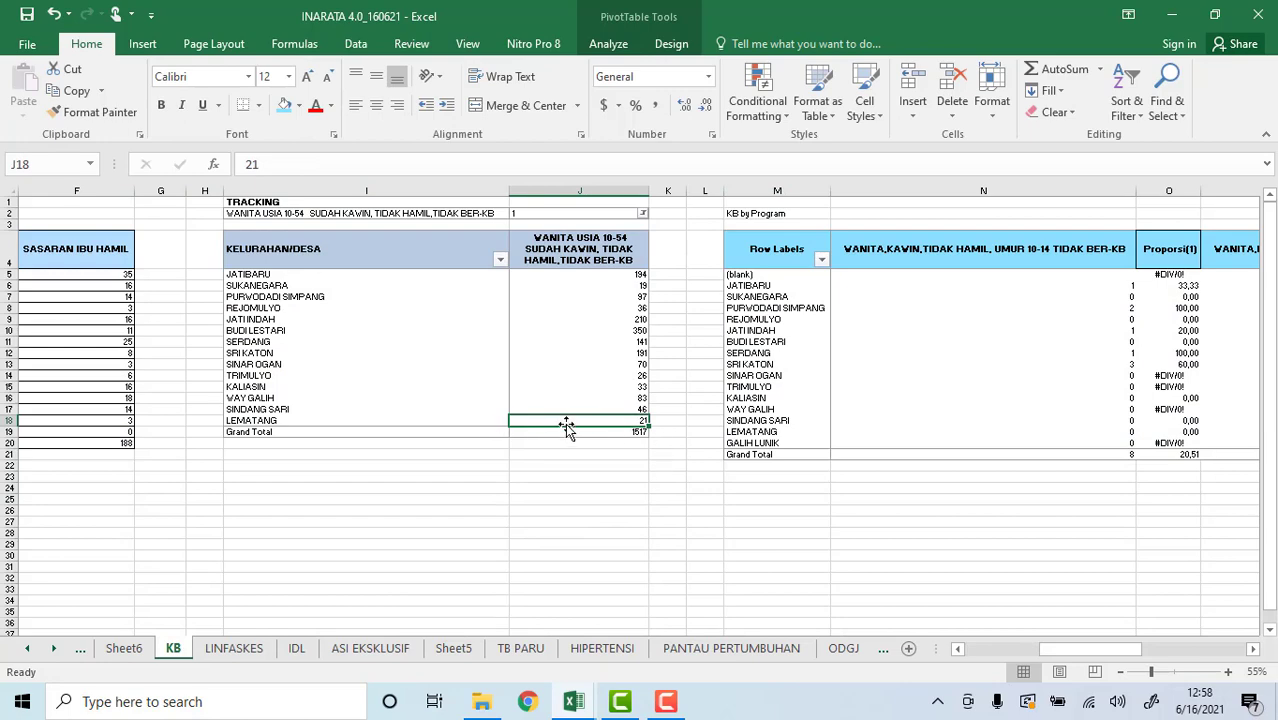
{"action": "left_click", "coordinate": [125, 648]}
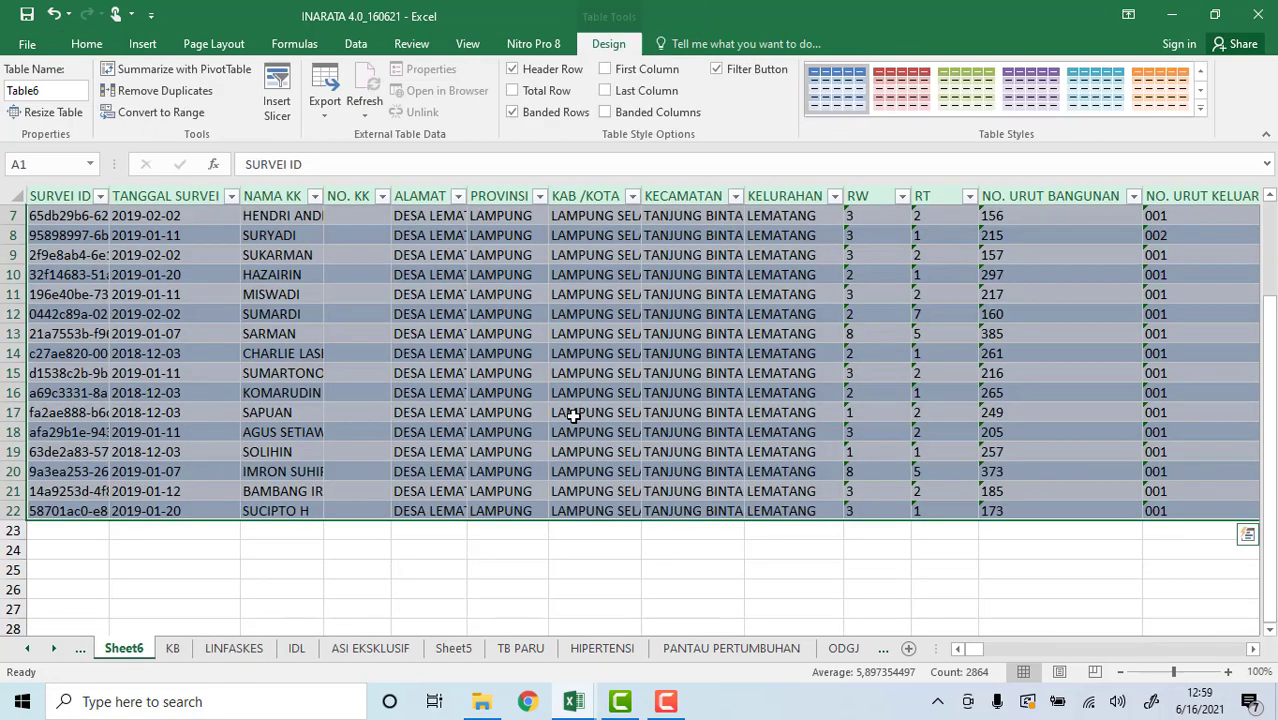
{"action": "scroll", "coordinate": [712, 308], "scroll_direction": "up", "scroll_amount": 2}
{"action": "left_click_drag", "start_coordinate": [697, 247], "coordinate": [682, 485]}
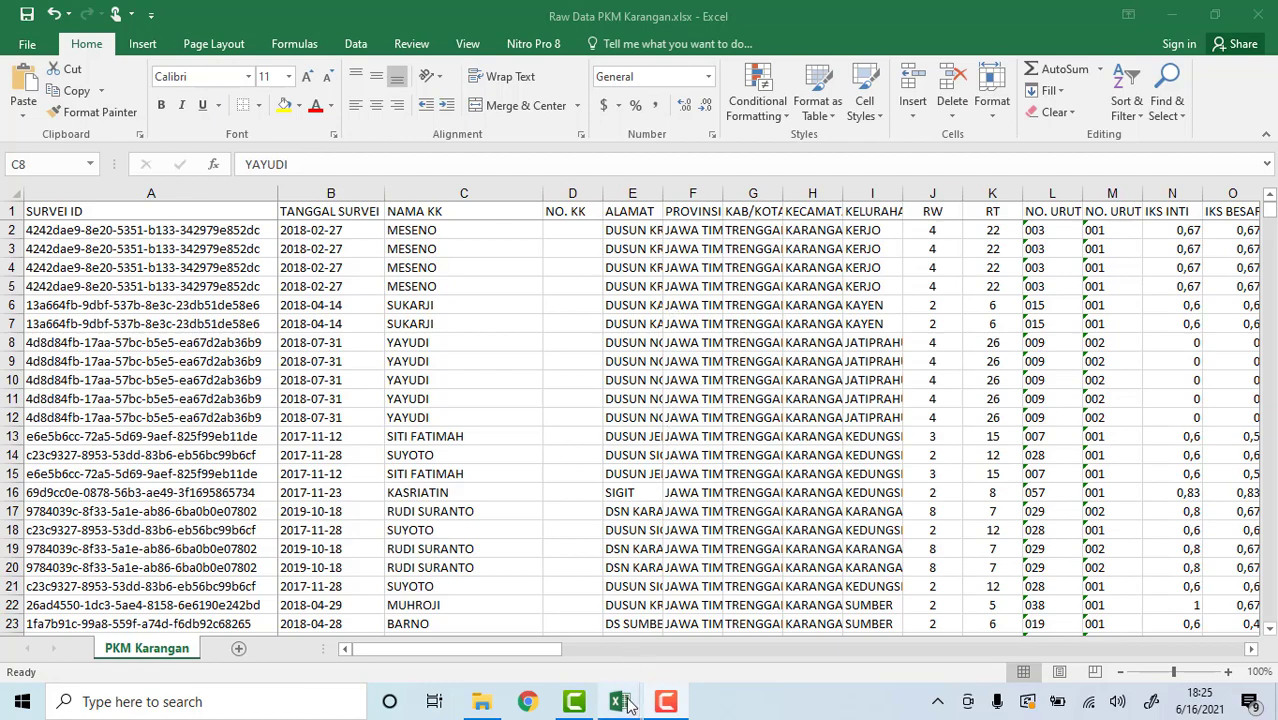
- Switch to the stunting.xlsx workbook and examine its NIK, Nama and Tgl Lahir columns
{"action": "mouse_move", "coordinate": [620, 700]}
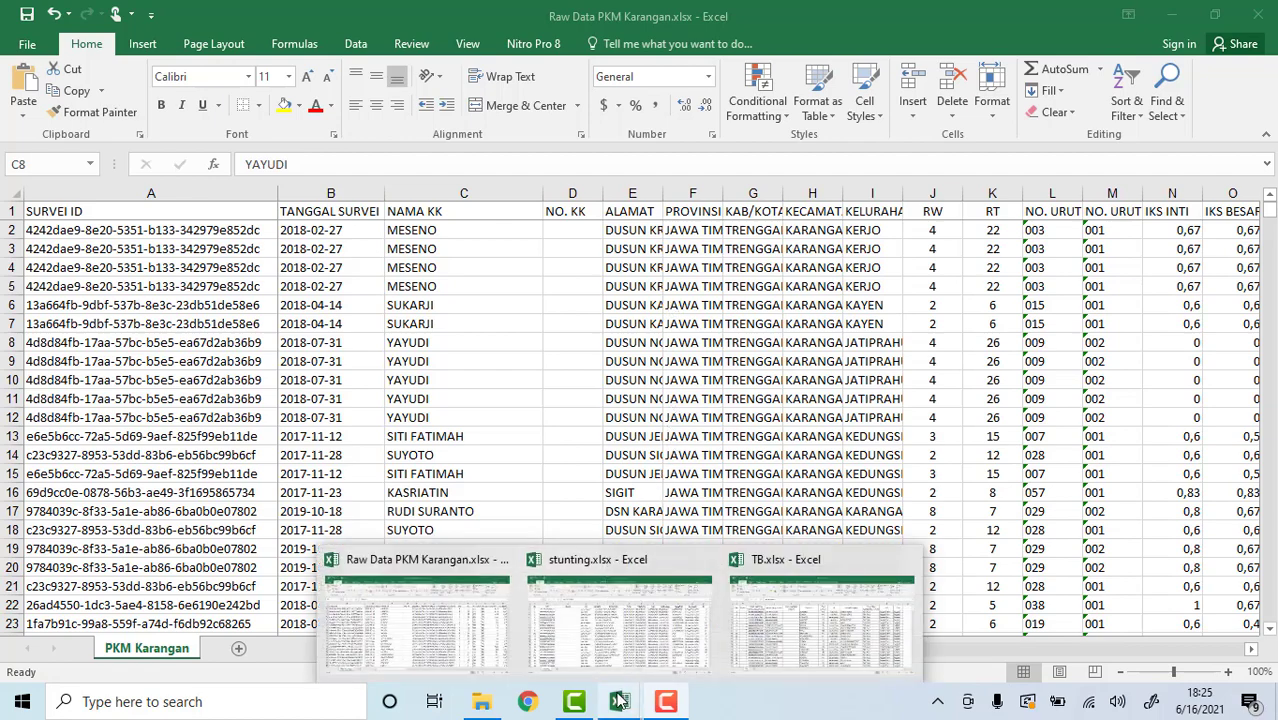
{"action": "left_click", "coordinate": [610, 614]}
{"action": "left_click", "coordinate": [290, 391]}
{"action": "left_click", "coordinate": [305, 403]}
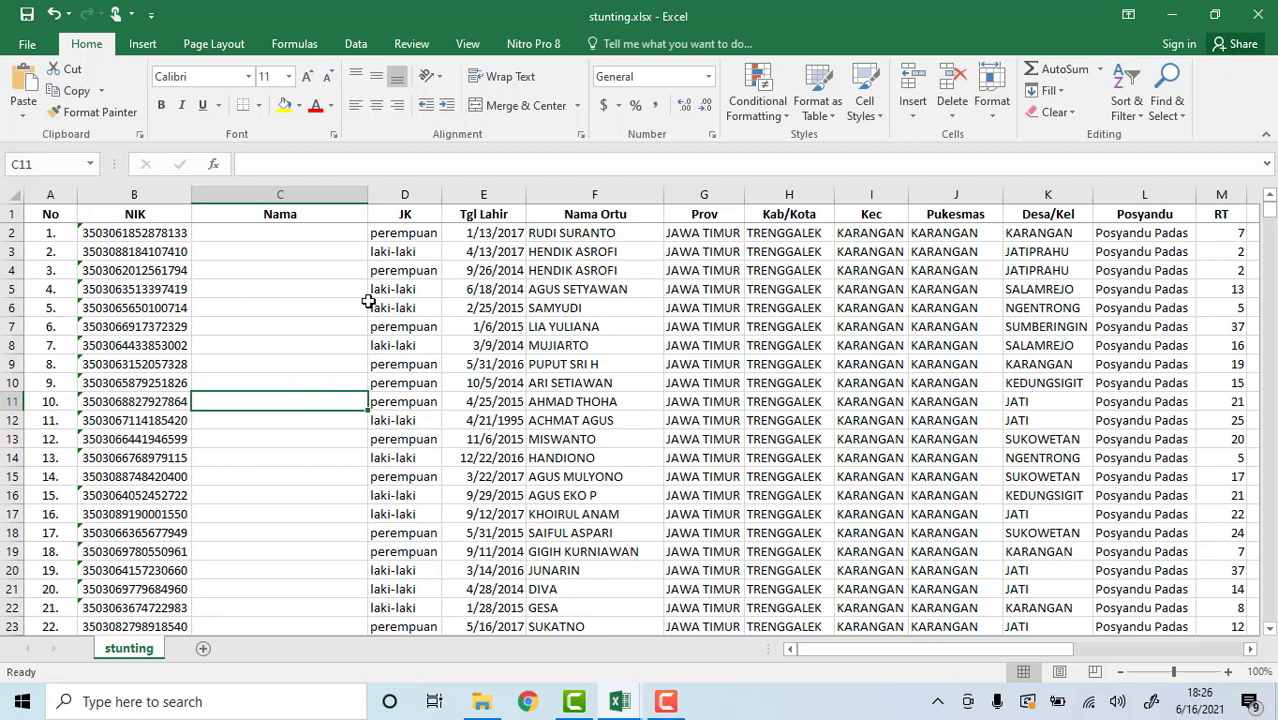
{"action": "left_click", "coordinate": [150, 197]}
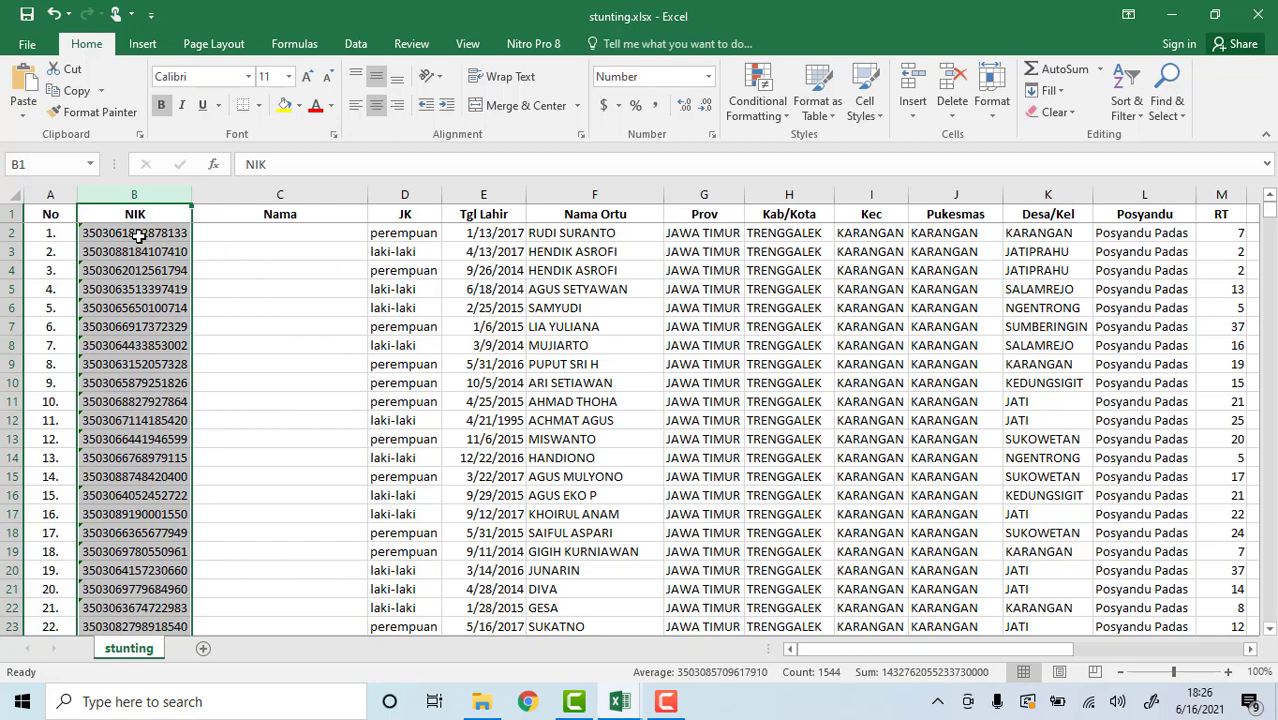
{"action": "left_click", "coordinate": [234, 289]}
{"action": "left_click", "coordinate": [148, 238]}
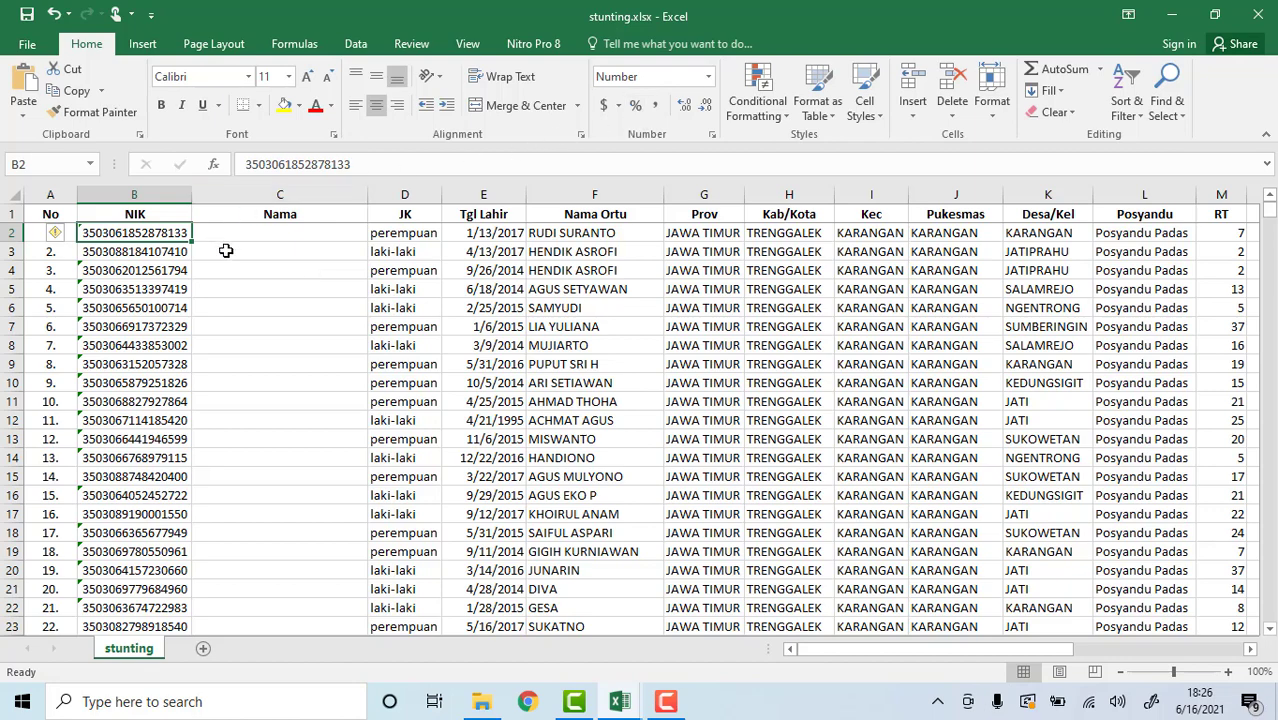
{"action": "left_click", "coordinate": [515, 326]}
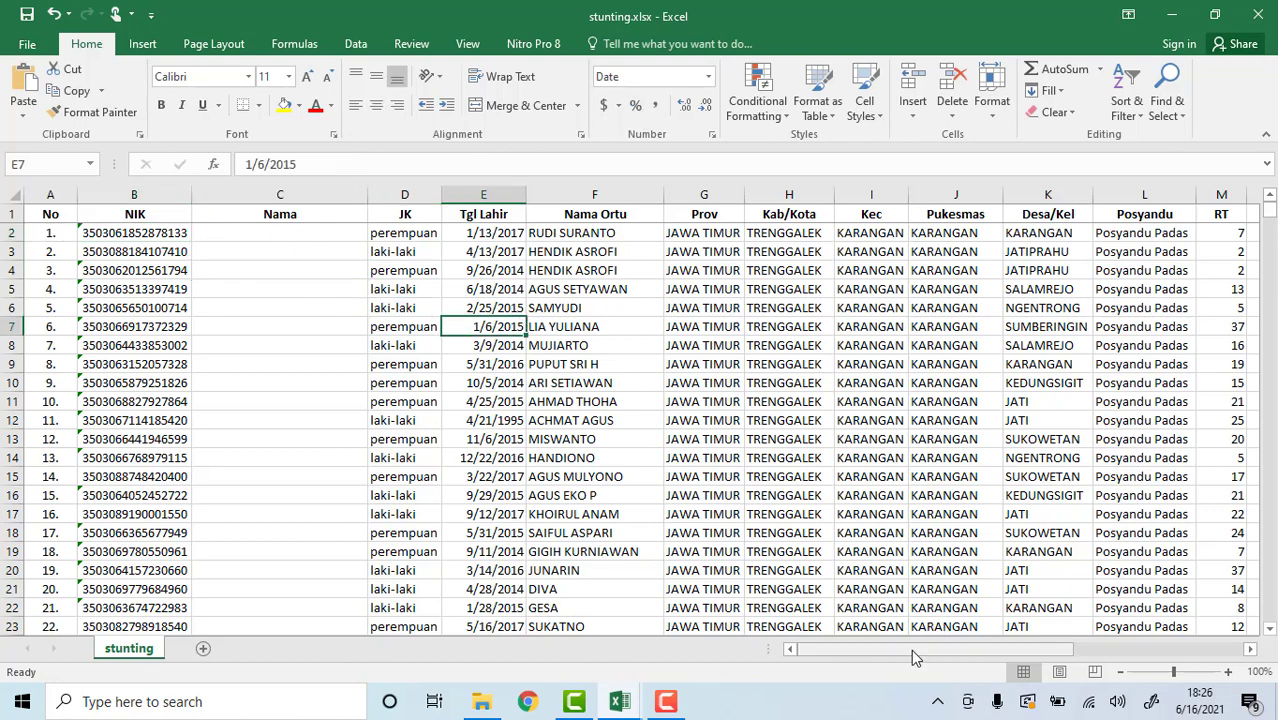
- Widen the BB/U and TB/U columns of the stunting data, and look over the measurement columns
{"action": "left_click_drag", "start_coordinate": [912, 656], "coordinate": [1060, 650]}
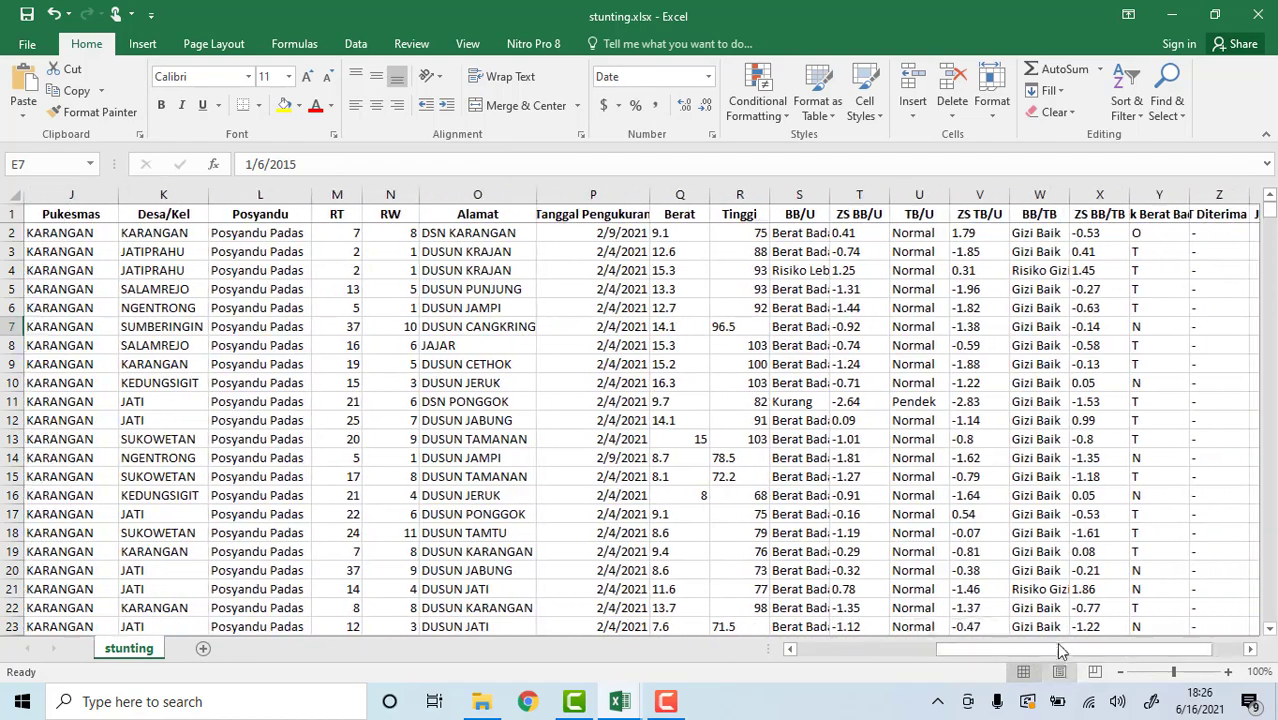
{"action": "left_click_drag", "start_coordinate": [829, 197], "coordinate": [853, 197]}
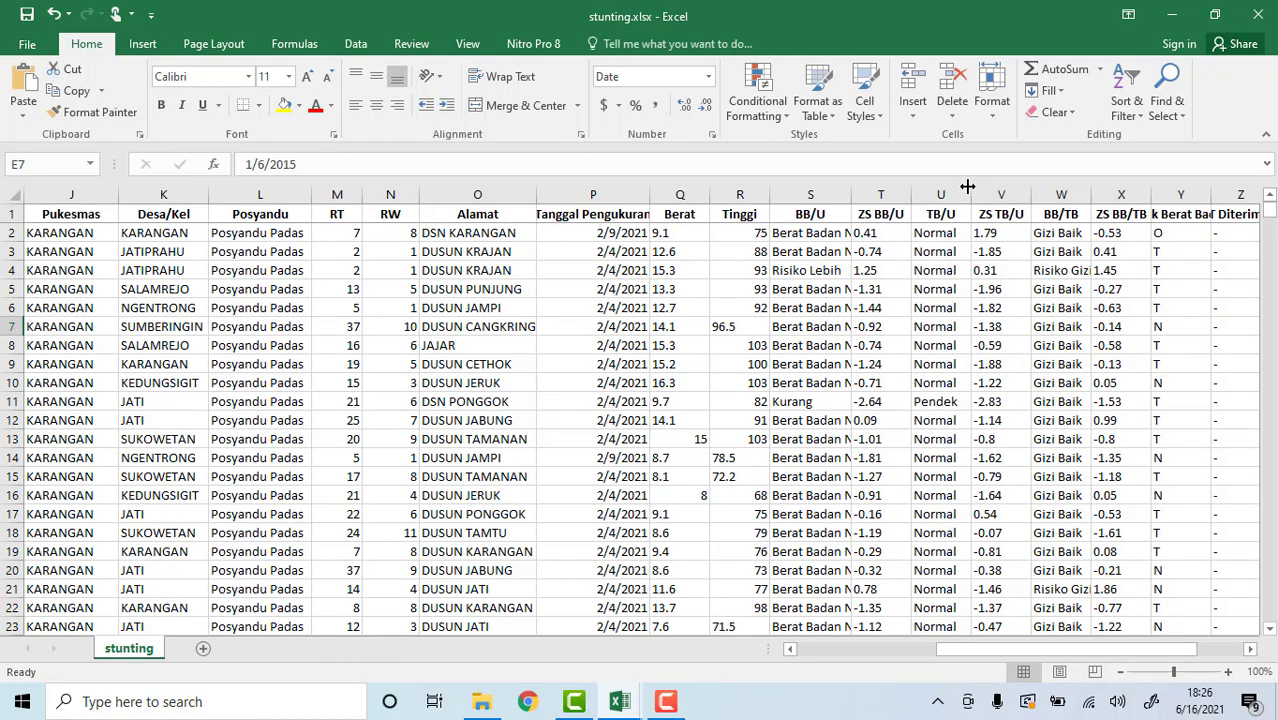
{"action": "left_click_drag", "start_coordinate": [967, 187], "coordinate": [977, 187]}
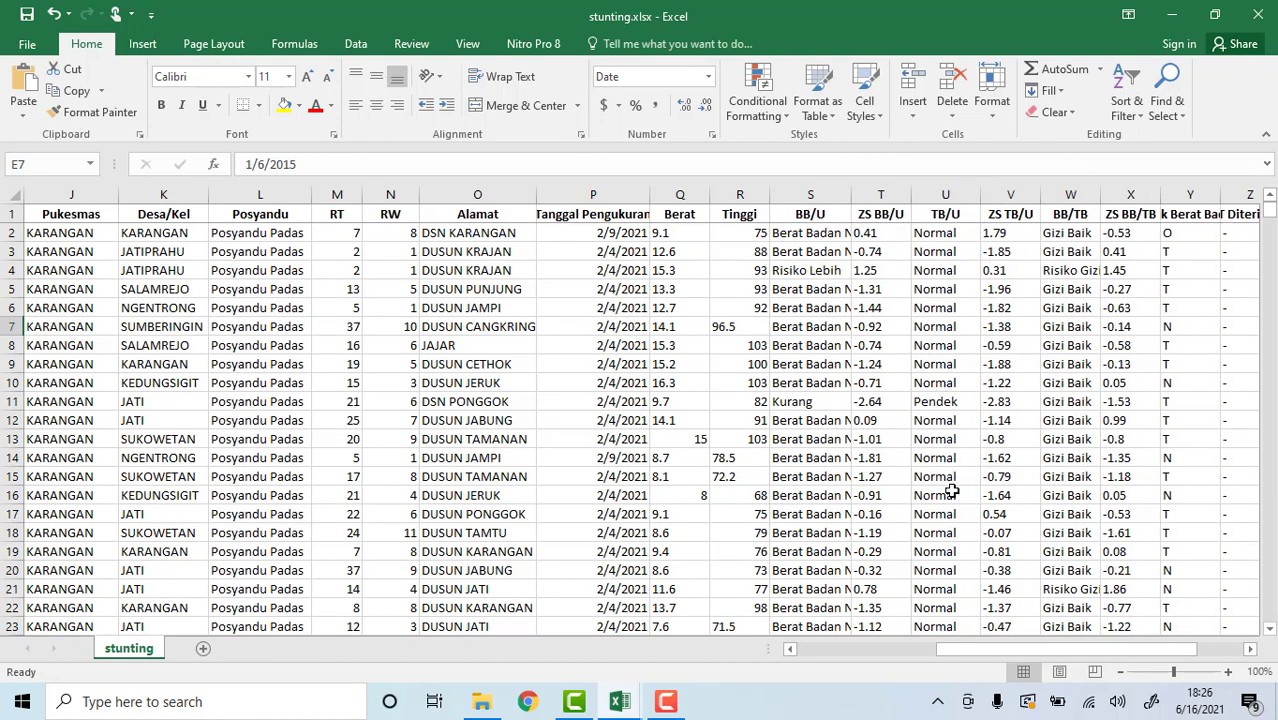
{"action": "left_click_drag", "start_coordinate": [966, 648], "coordinate": [806, 648]}
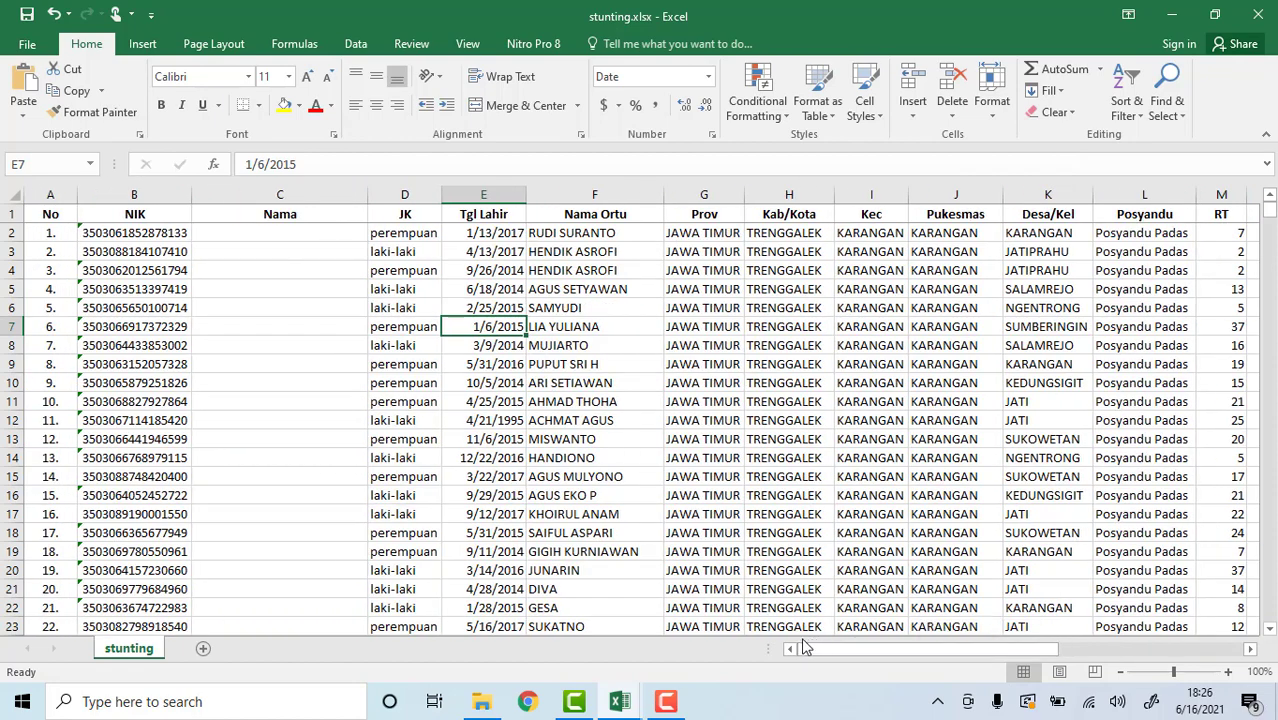
- Switch to the TB.xlsx workbook and check several NIK values in the patient records
{"action": "mouse_move", "coordinate": [619, 703]}
{"action": "left_click", "coordinate": [770, 630]}
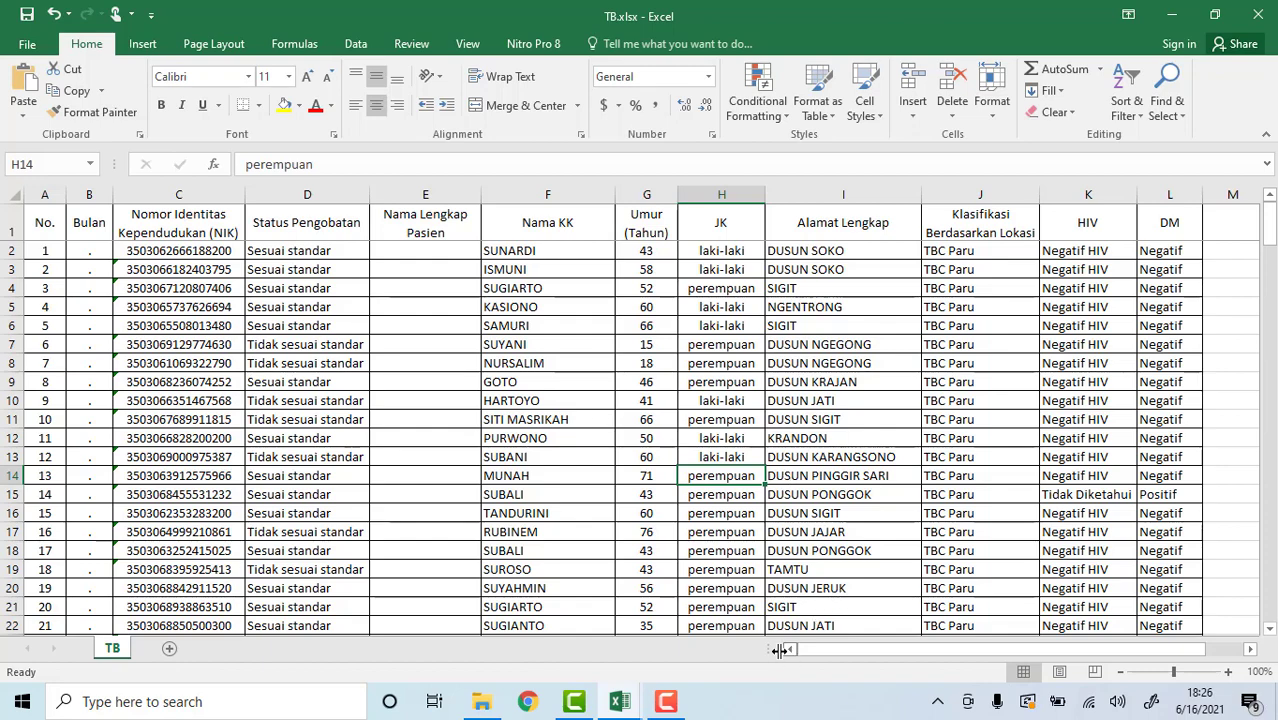
{"action": "left_click_drag", "start_coordinate": [771, 649], "coordinate": [628, 650]}
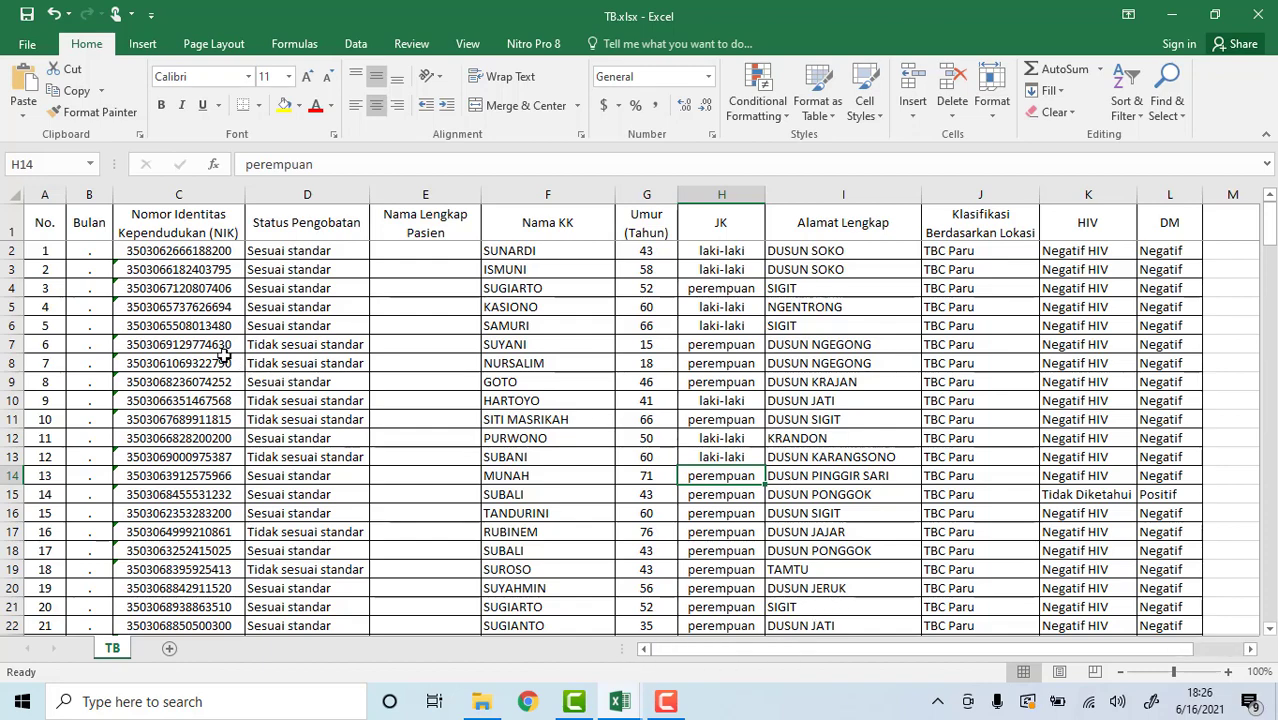
{"action": "left_click", "coordinate": [191, 251]}
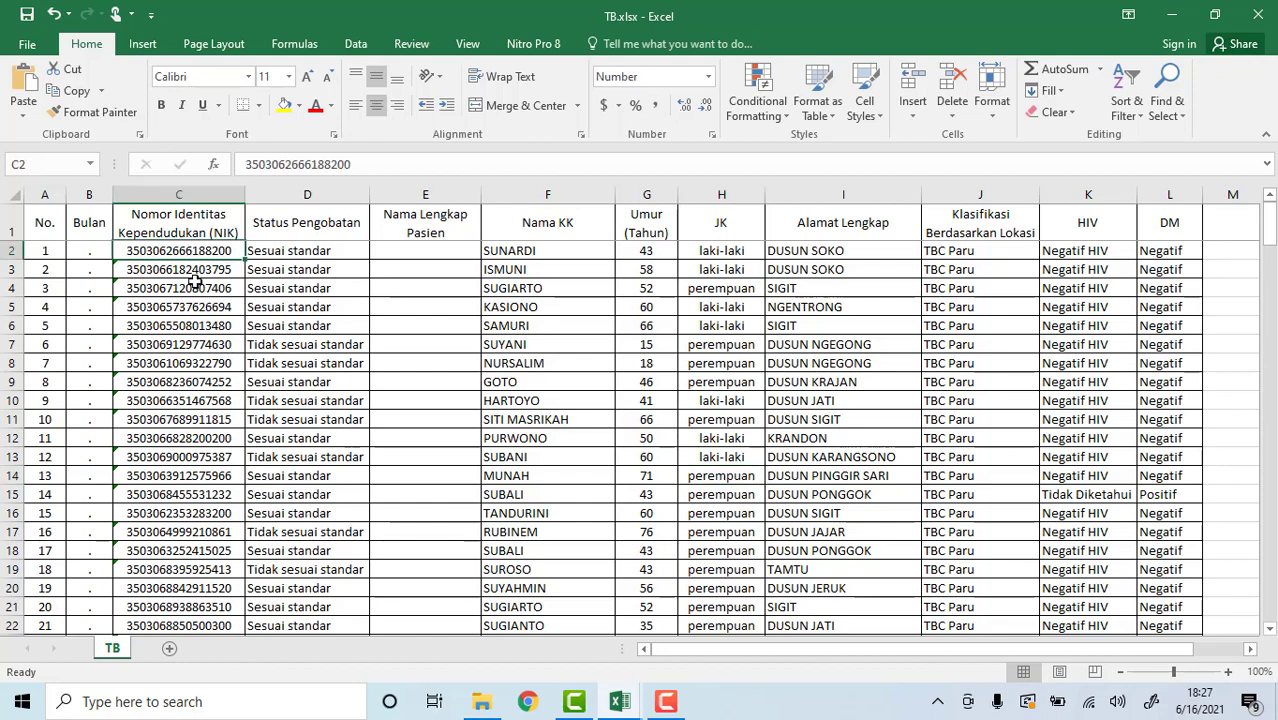
{"action": "left_click", "coordinate": [198, 309]}
{"action": "left_click", "coordinate": [192, 400]}
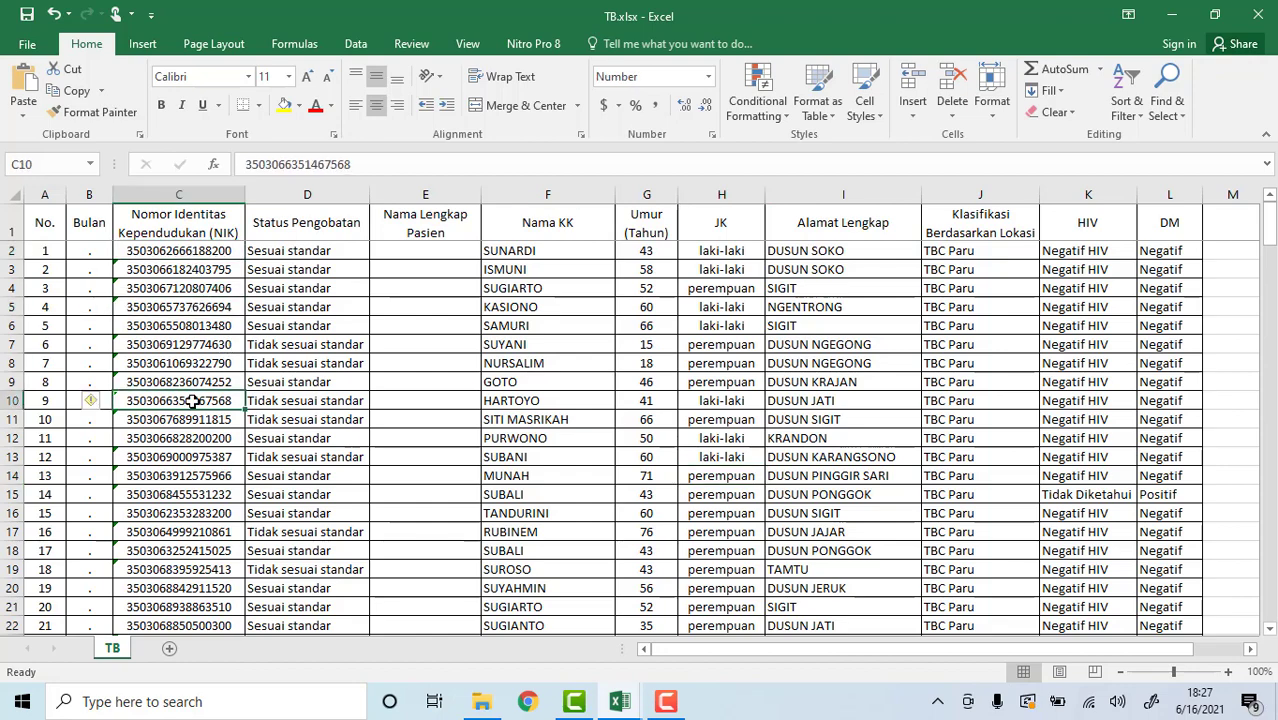
{"action": "left_click", "coordinate": [198, 472]}
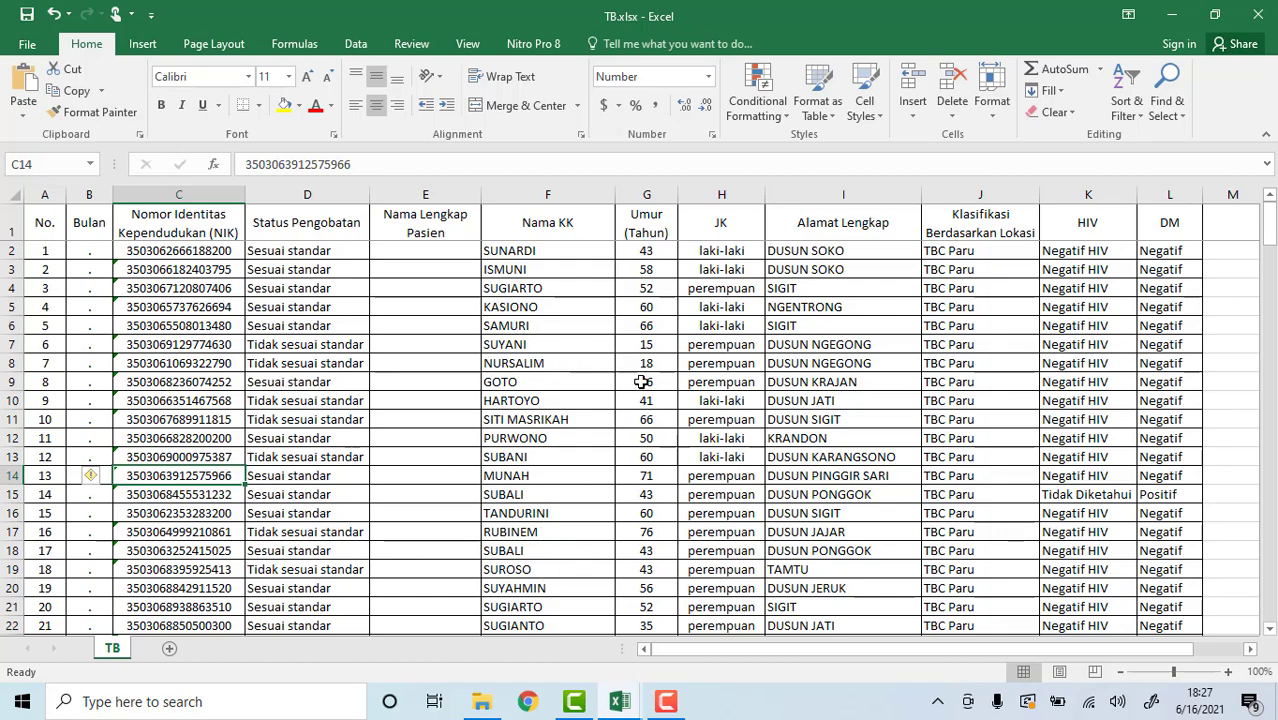
- Look through the TB patient records and examine the Nama Lengkap Pasien, Nama KK, JK and Alamat Lengkap columns
{"action": "scroll", "coordinate": [578, 436], "scroll_direction": "down", "scroll_amount": 12}
{"action": "scroll", "coordinate": [580, 429], "scroll_direction": "down", "scroll_amount": 19}
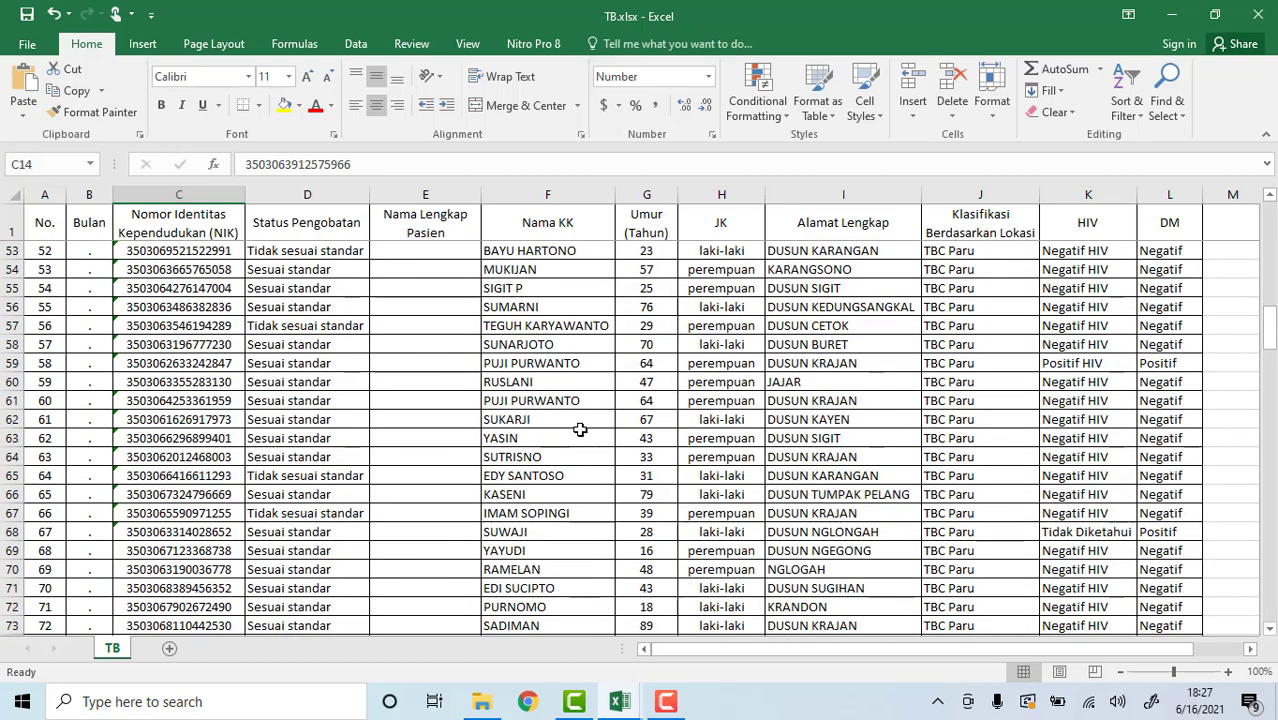
{"action": "scroll", "coordinate": [580, 429], "scroll_direction": "down", "scroll_amount": 4}
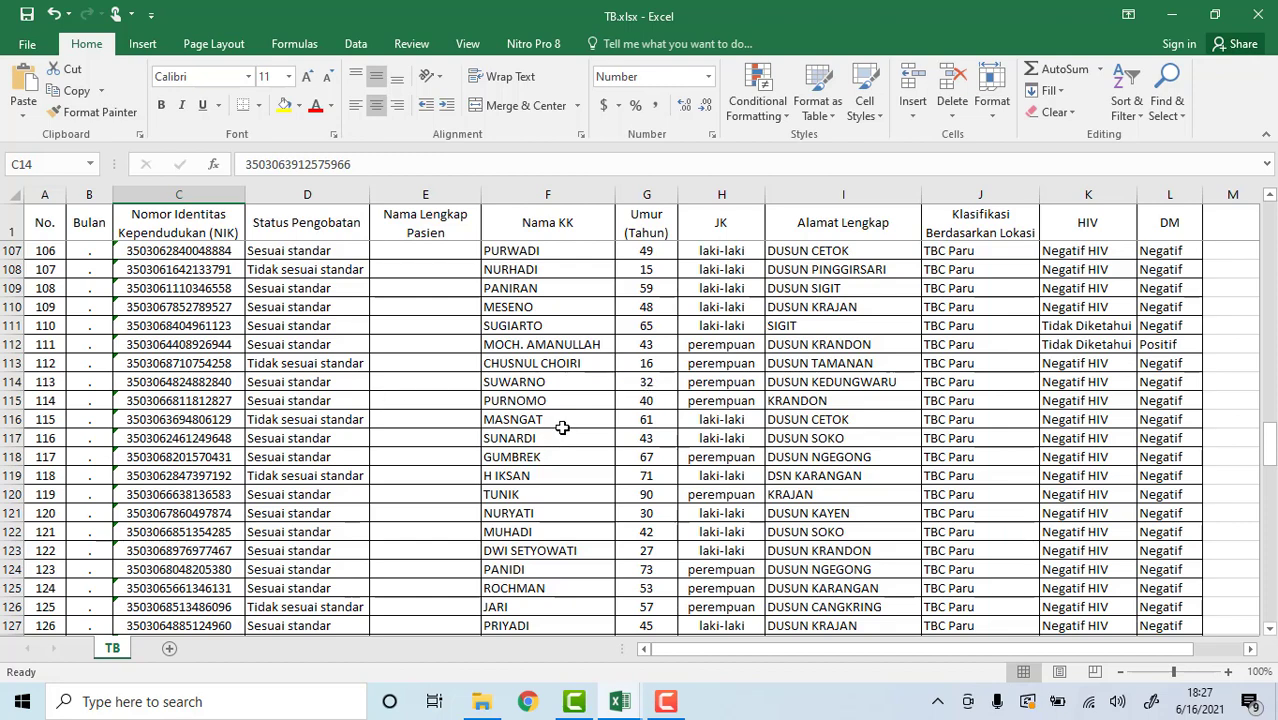
{"action": "scroll", "coordinate": [562, 427], "scroll_direction": "up", "scroll_amount": 14}
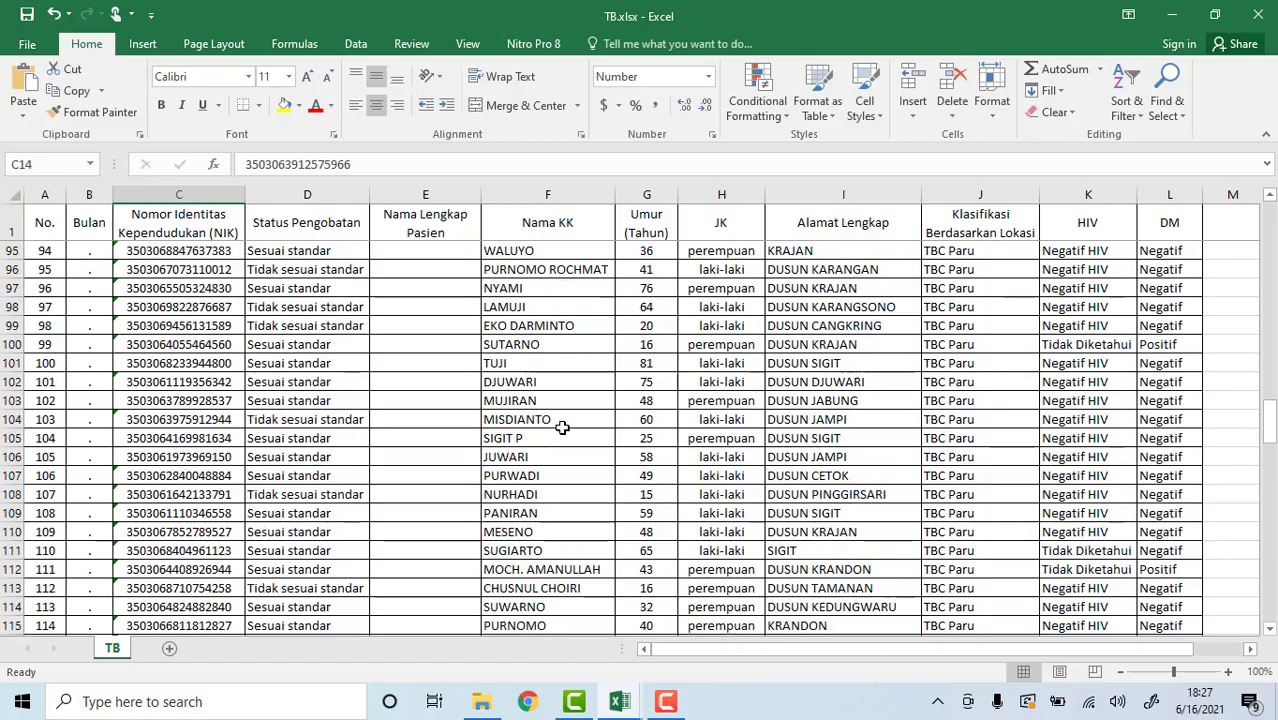
{"action": "scroll", "coordinate": [562, 427], "scroll_direction": "up", "scroll_amount": 20}
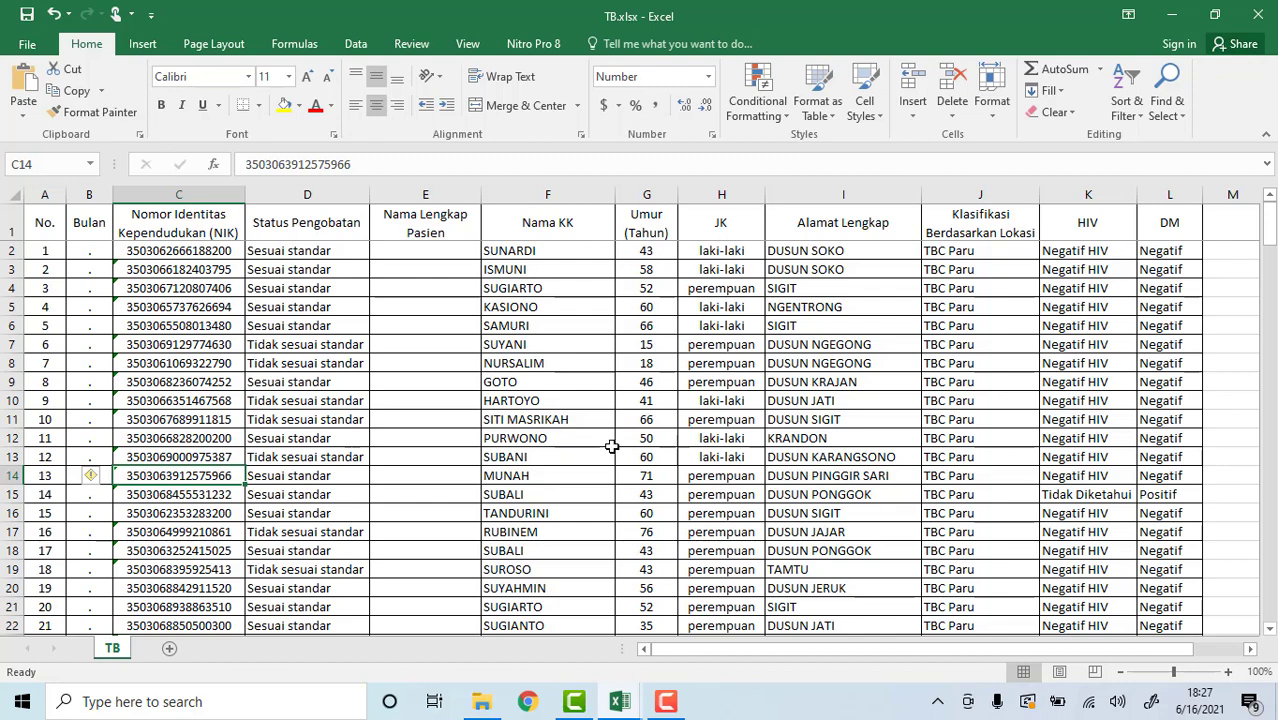
{"action": "left_click", "coordinate": [586, 474]}
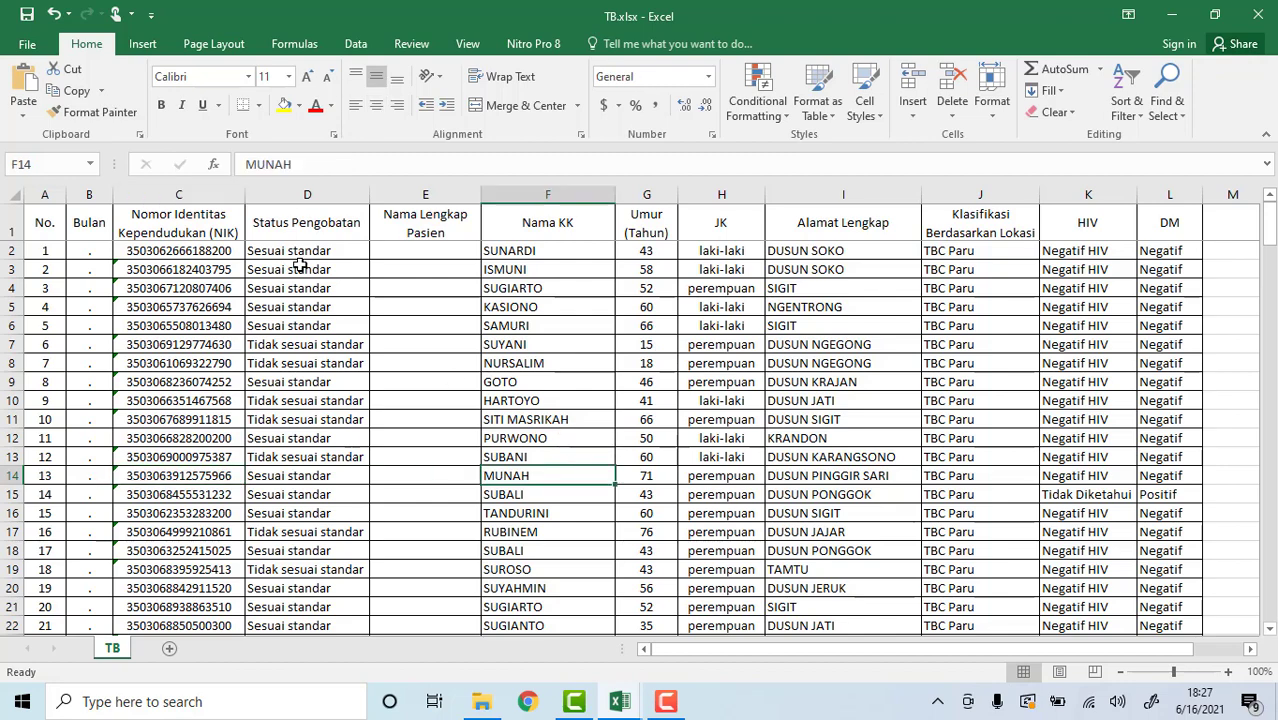
{"action": "left_click", "coordinate": [747, 419]}
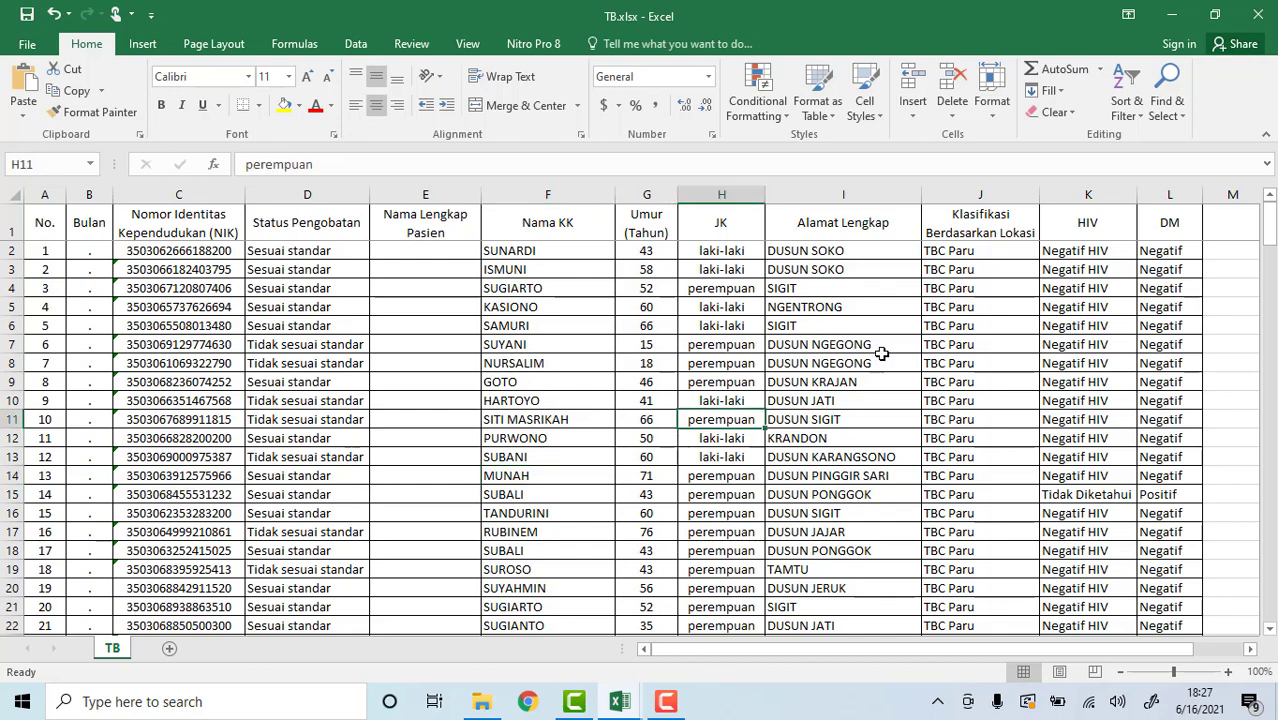
{"action": "left_click_drag", "start_coordinate": [884, 362], "coordinate": [860, 344]}
{"action": "left_click", "coordinate": [701, 439]}
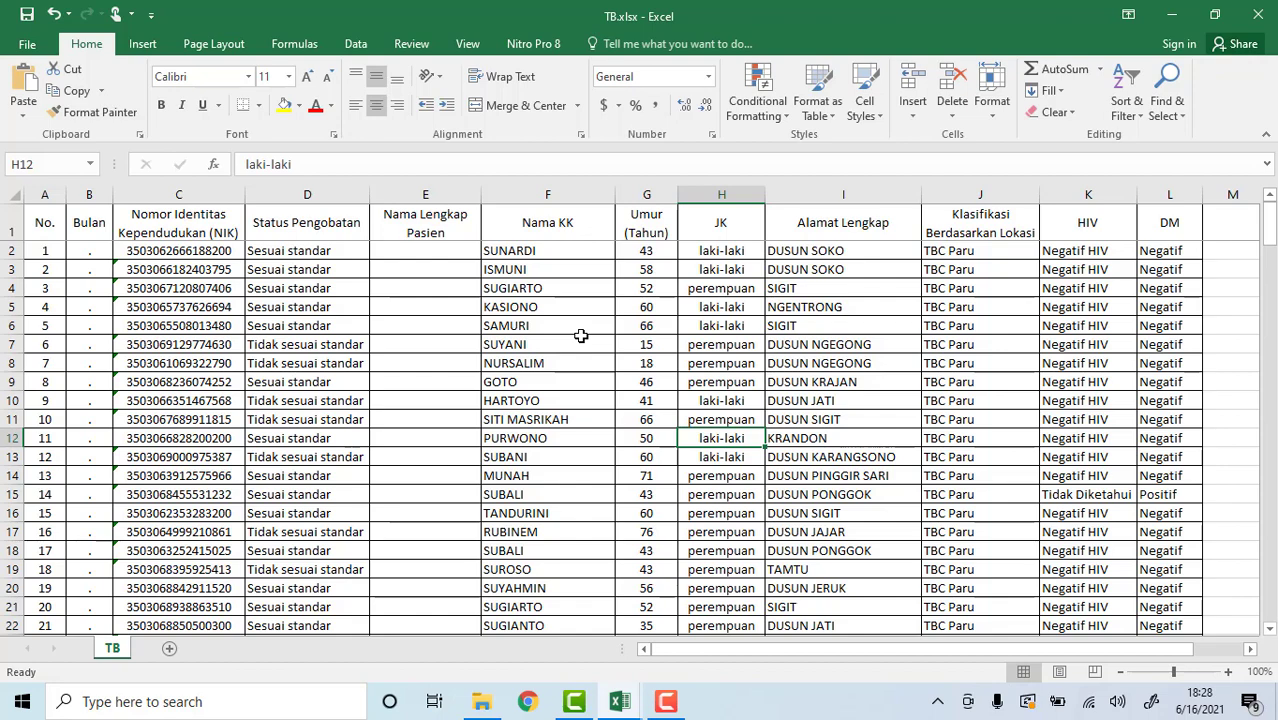
- Enable the Microsoft Power Pivot for Excel COM add-in and display its commands
{"action": "left_click", "coordinate": [28, 44]}
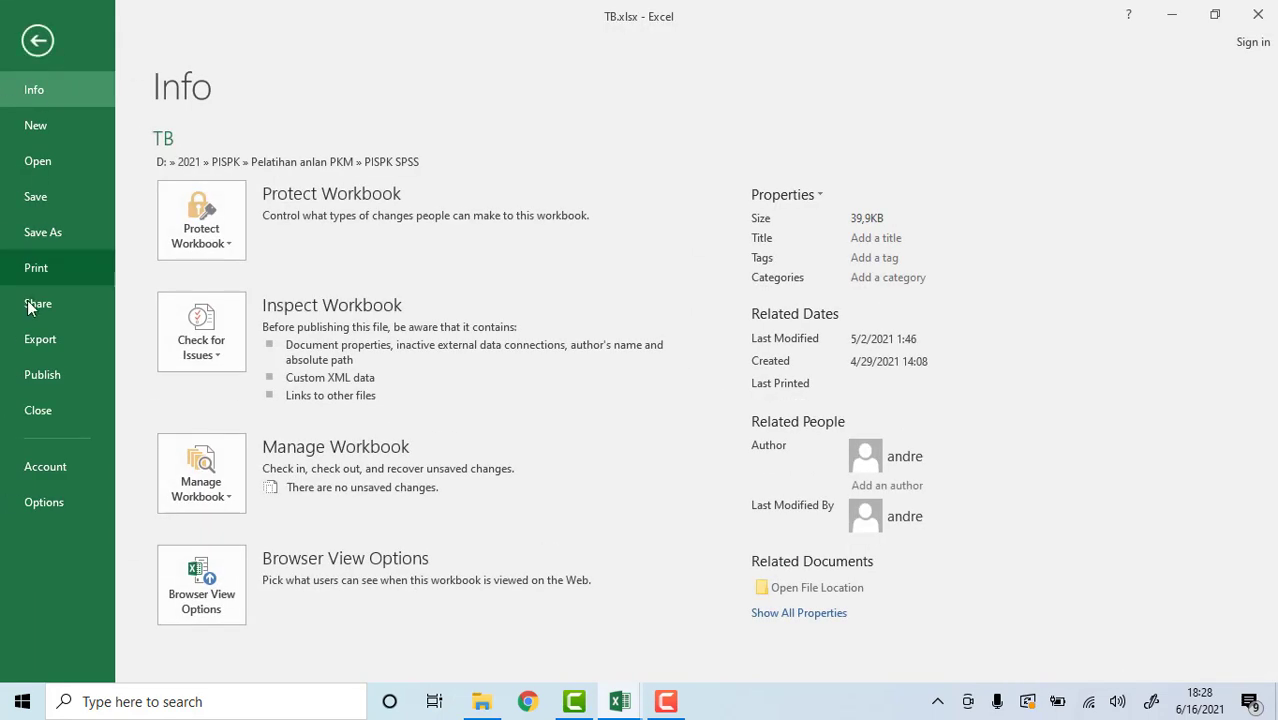
{"action": "left_click", "coordinate": [41, 503]}
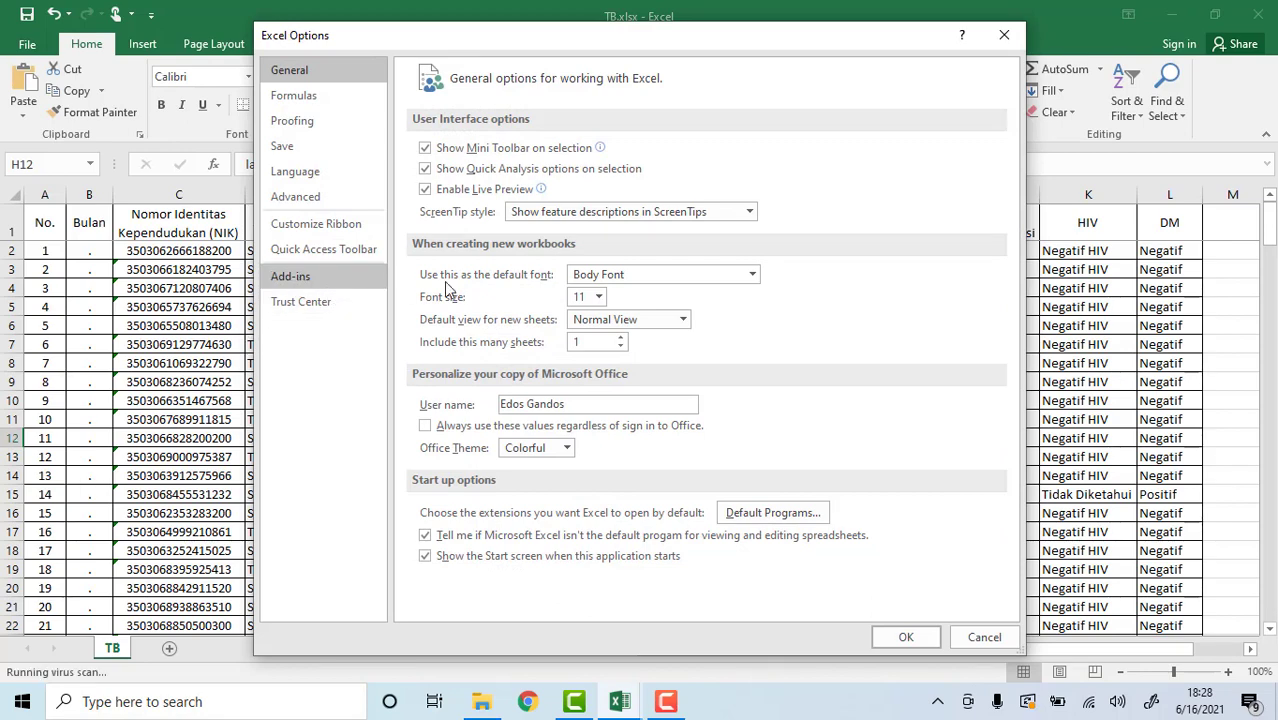
{"action": "left_click", "coordinate": [343, 286]}
{"action": "left_click", "coordinate": [600, 598]}
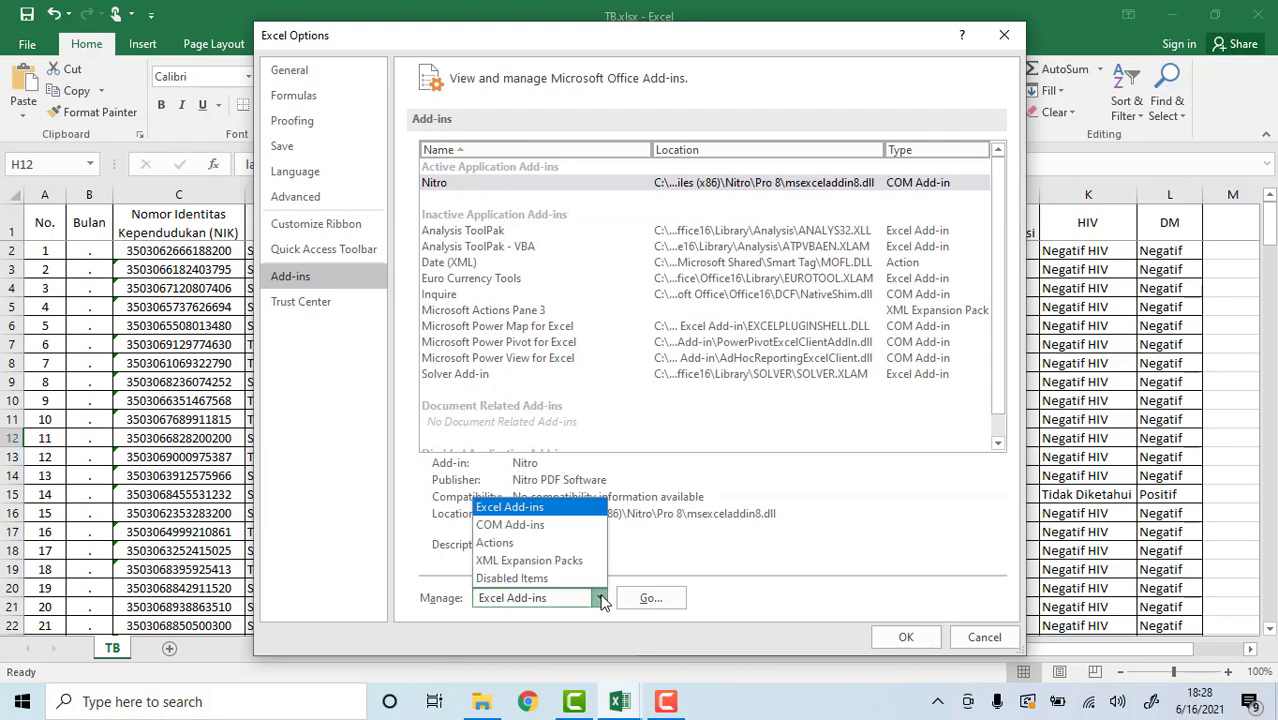
{"action": "left_click", "coordinate": [534, 522]}
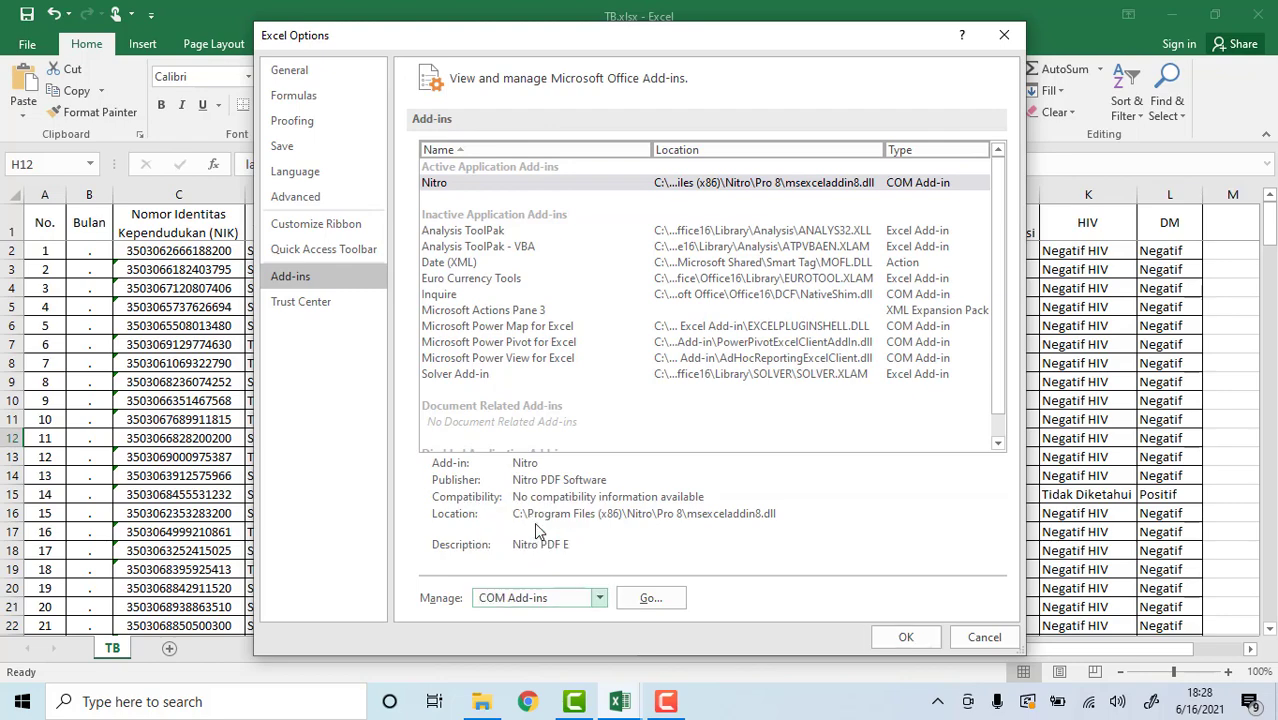
{"action": "left_click", "coordinate": [650, 598]}
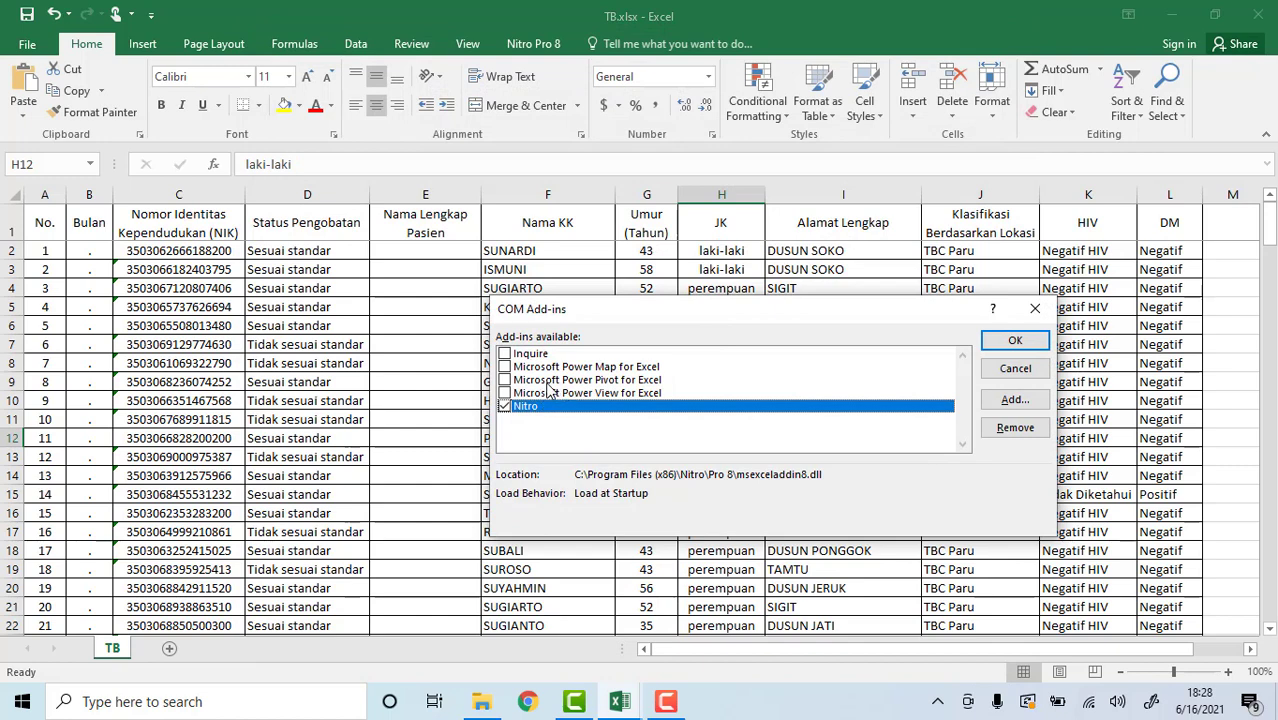
{"action": "left_click", "coordinate": [505, 384]}
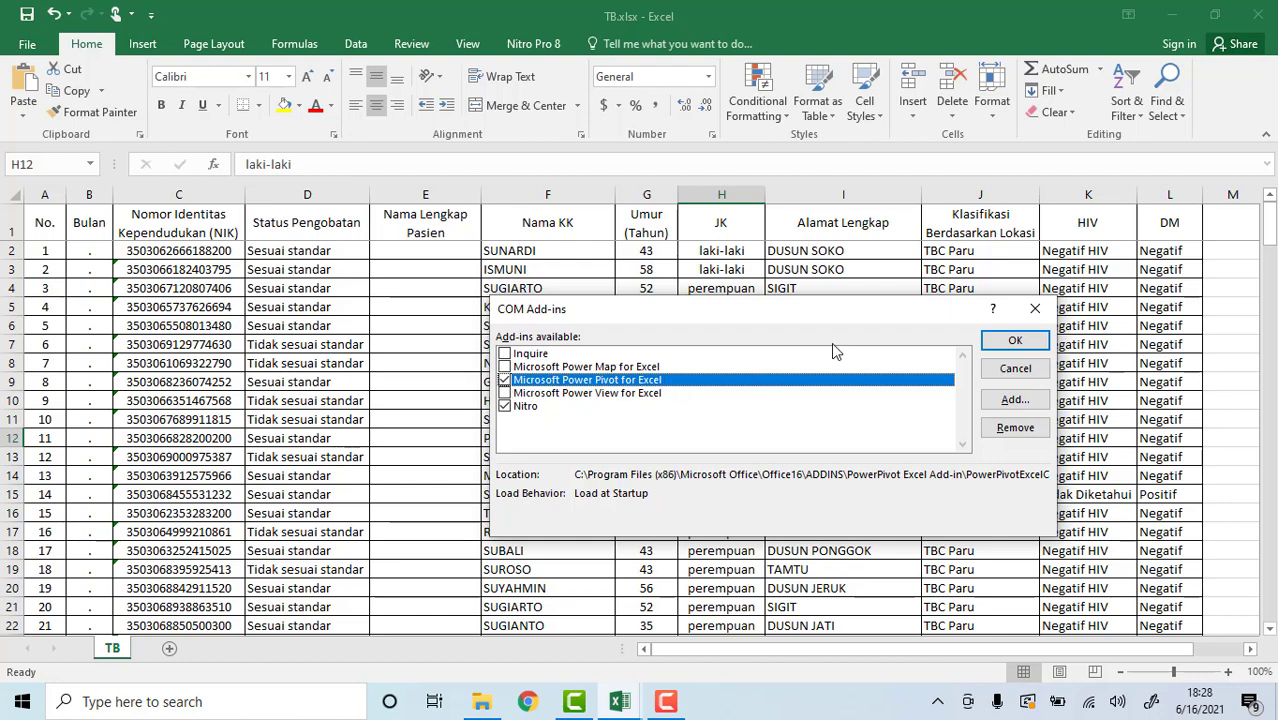
{"action": "left_click", "coordinate": [1010, 344]}
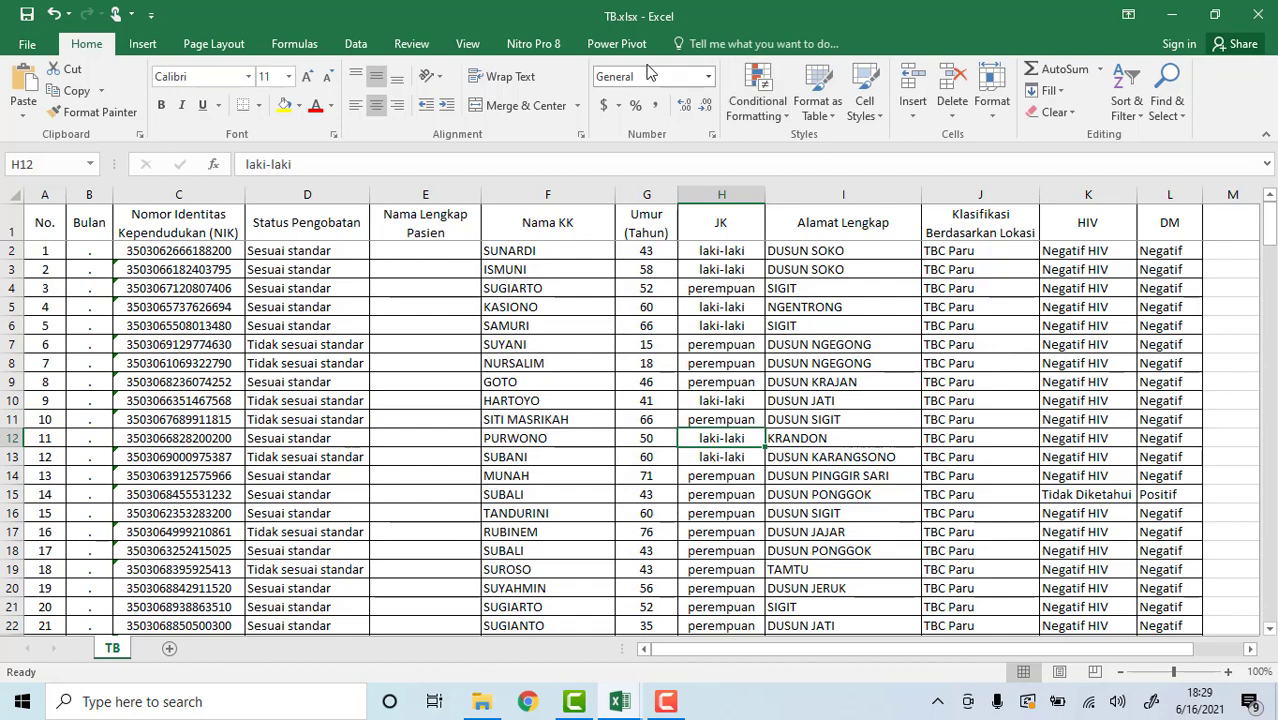
{"action": "left_click", "coordinate": [620, 44]}
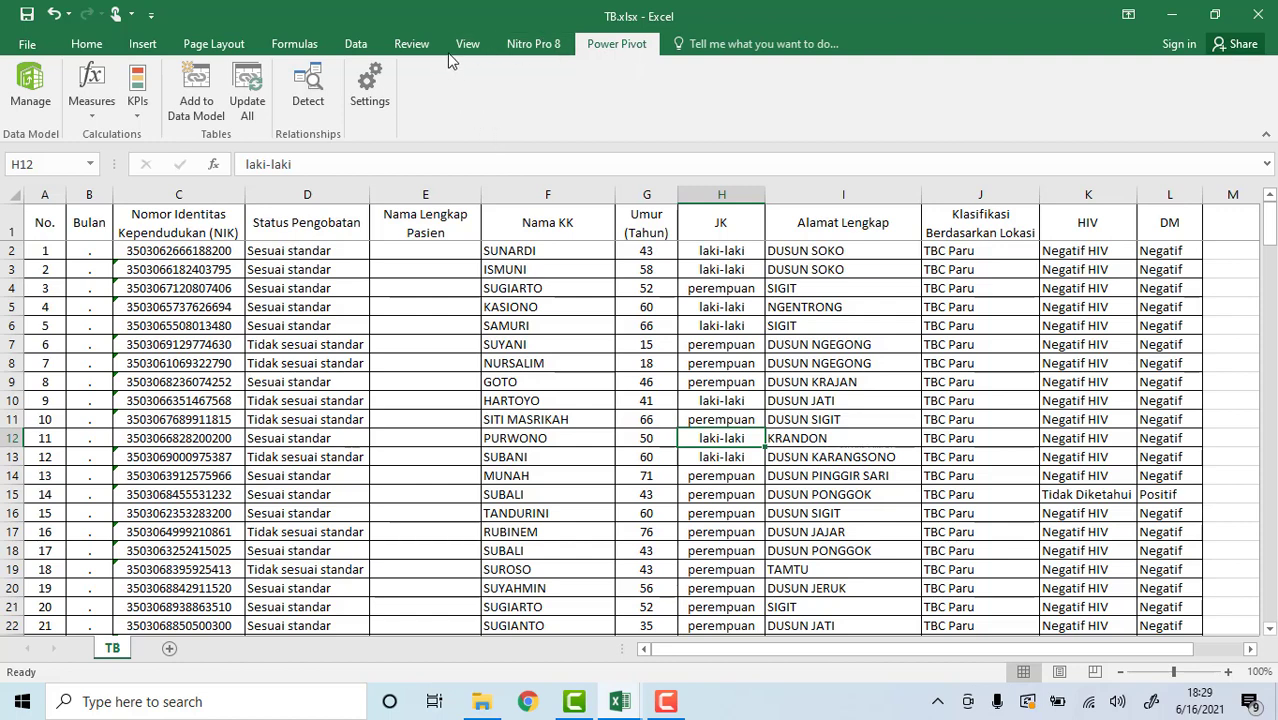
{"action": "left_click", "coordinate": [447, 305]}
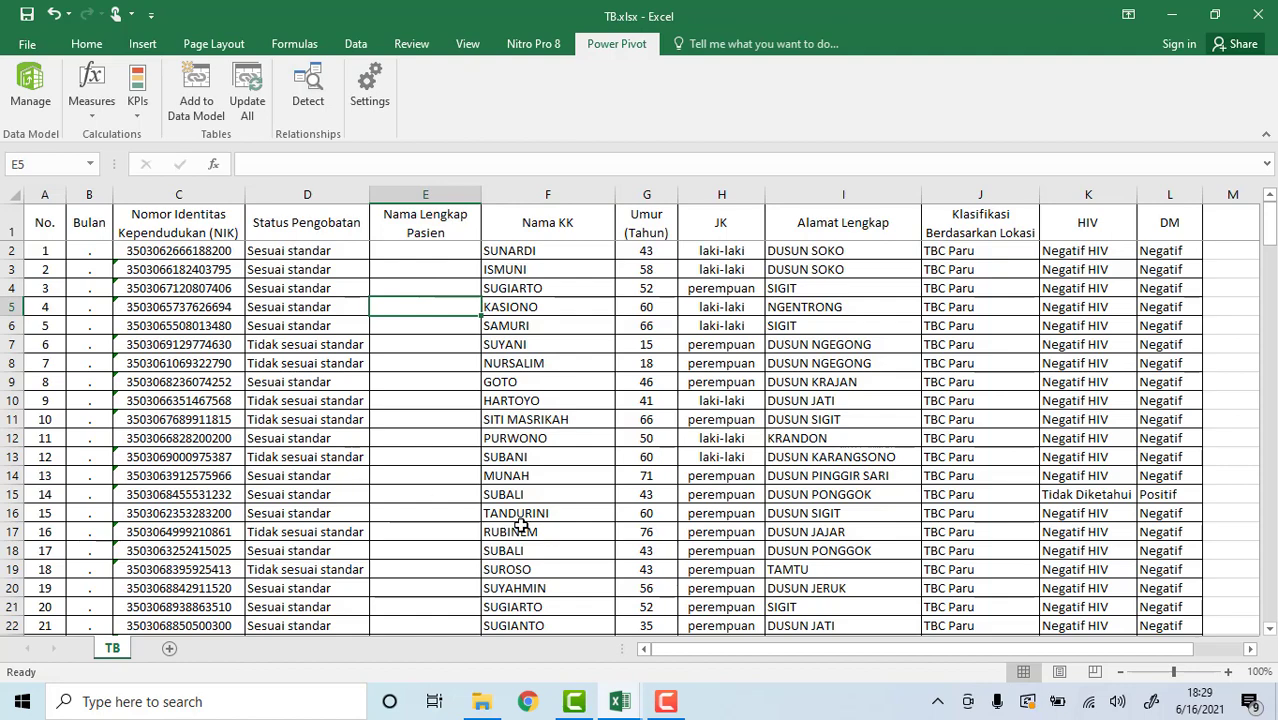
- Switch to the Raw Data PKM Karangan.xlsx workbook and convert its data range A1:BQ41981 into a table with headers
{"action": "left_click", "coordinate": [620, 700]}
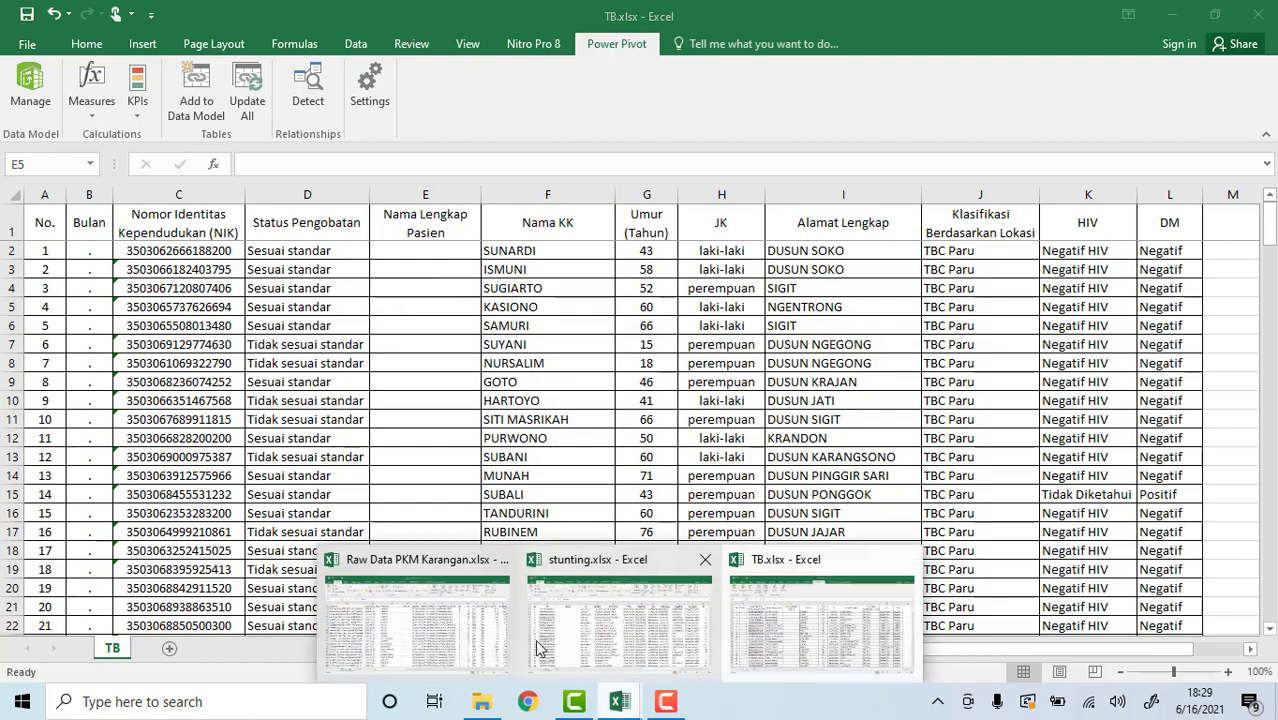
{"action": "left_click", "coordinate": [430, 625]}
{"action": "left_click", "coordinate": [240, 322]}
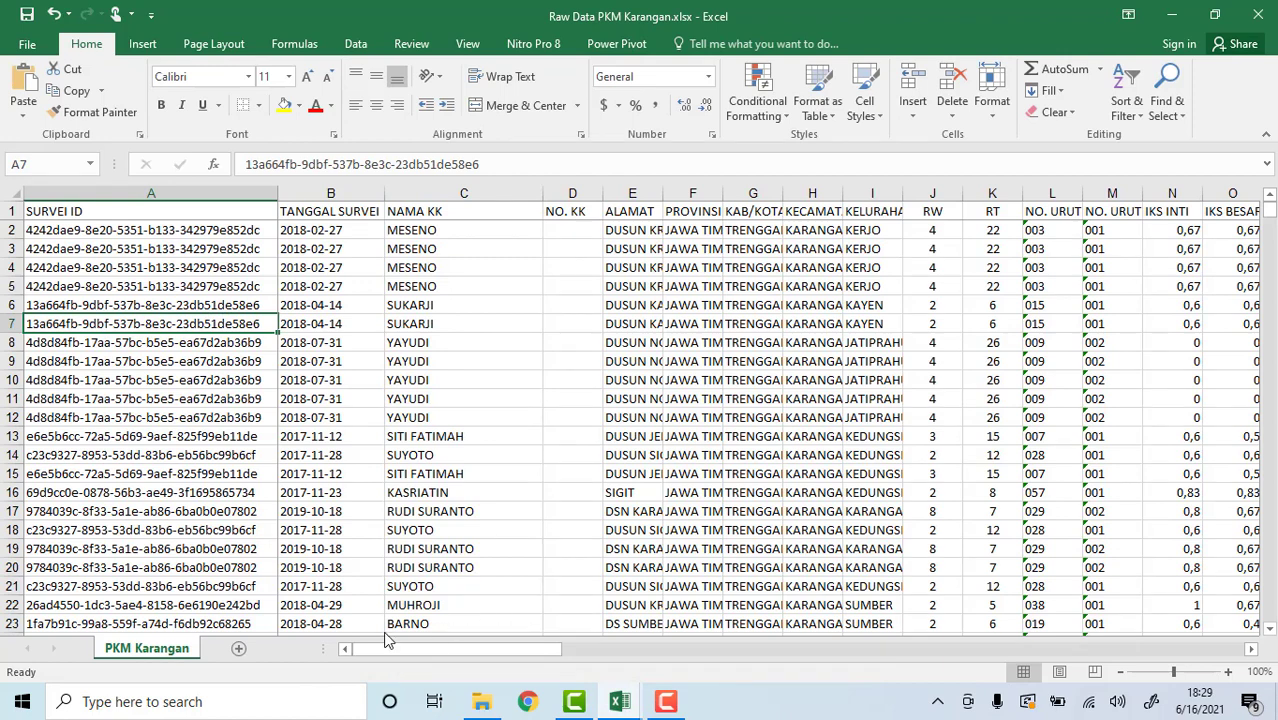
{"action": "left_click", "coordinate": [135, 211]}
{"action": "left_click", "coordinate": [142, 44]}
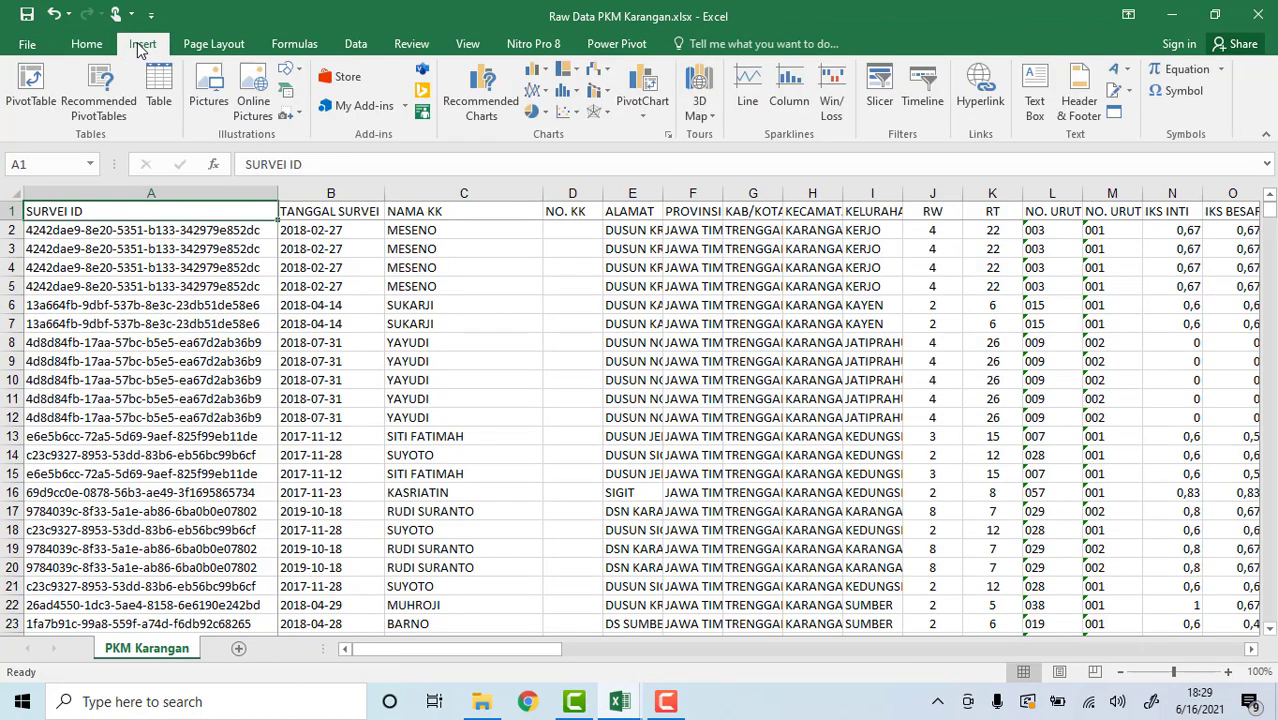
{"action": "left_click", "coordinate": [156, 98]}
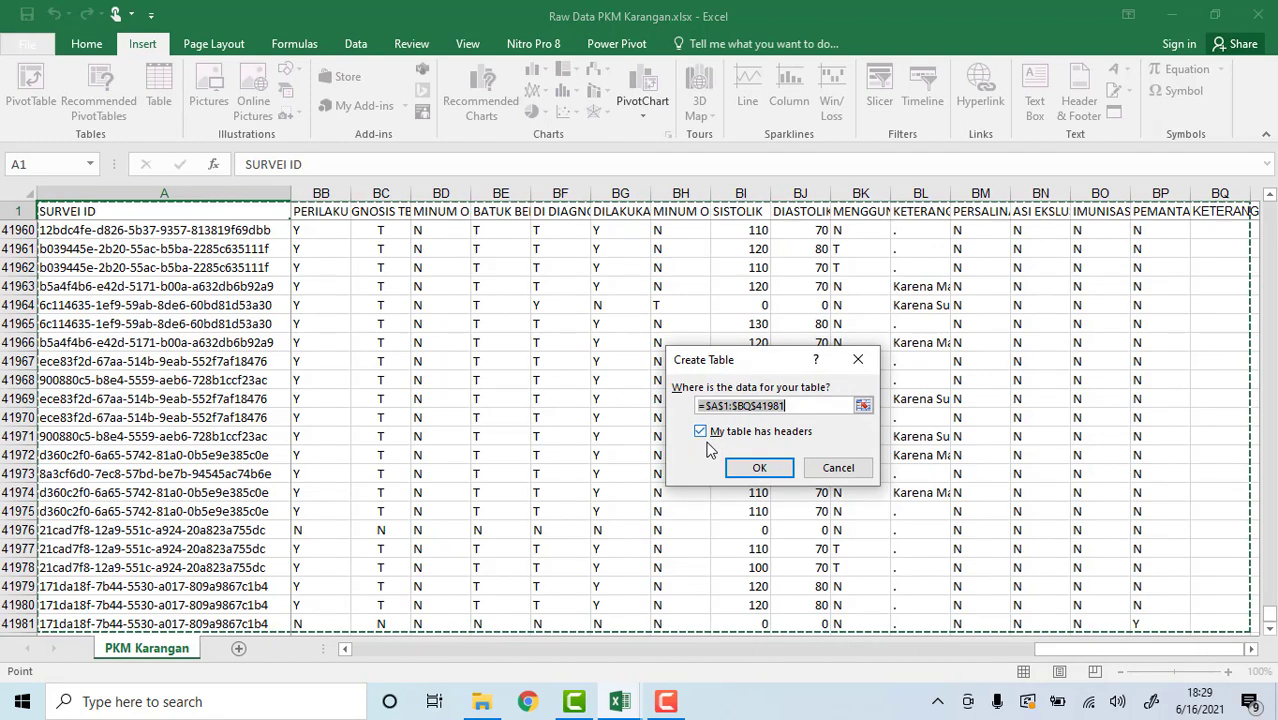
{"action": "left_click", "coordinate": [758, 469]}
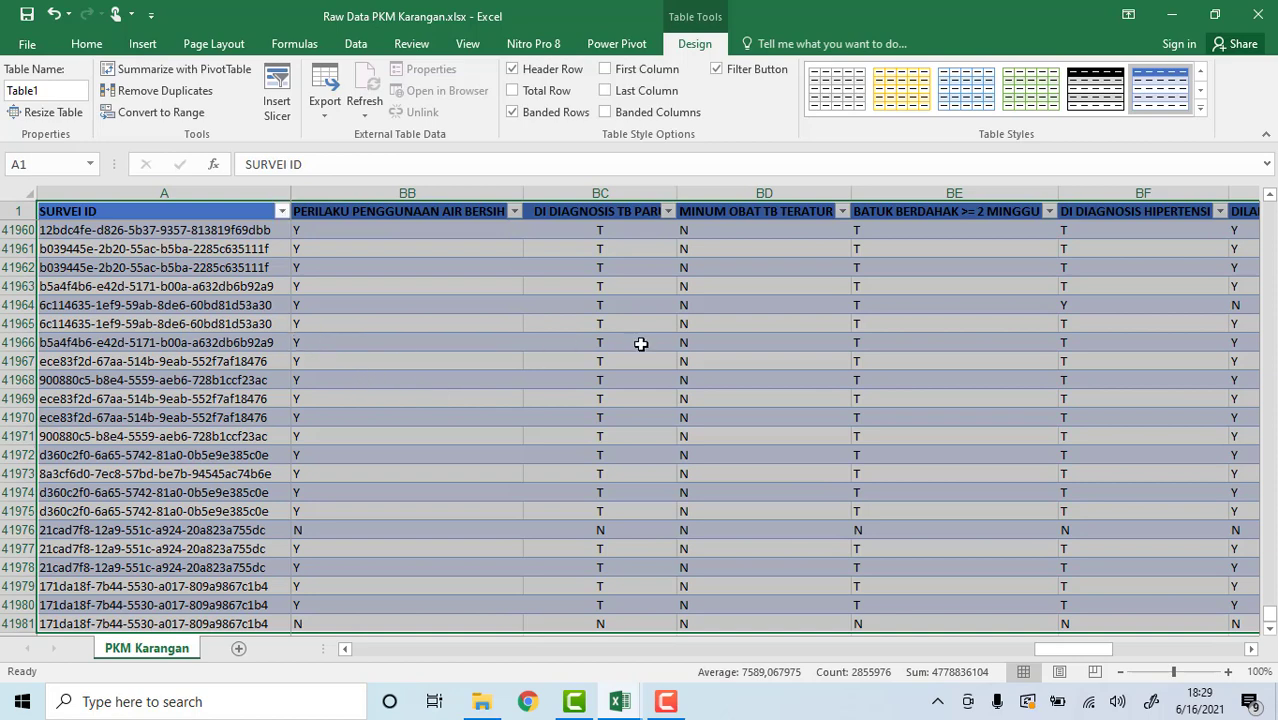
- Name the new table RawDataPISPK and deselect the table range
{"action": "left_click", "coordinate": [56, 91]}
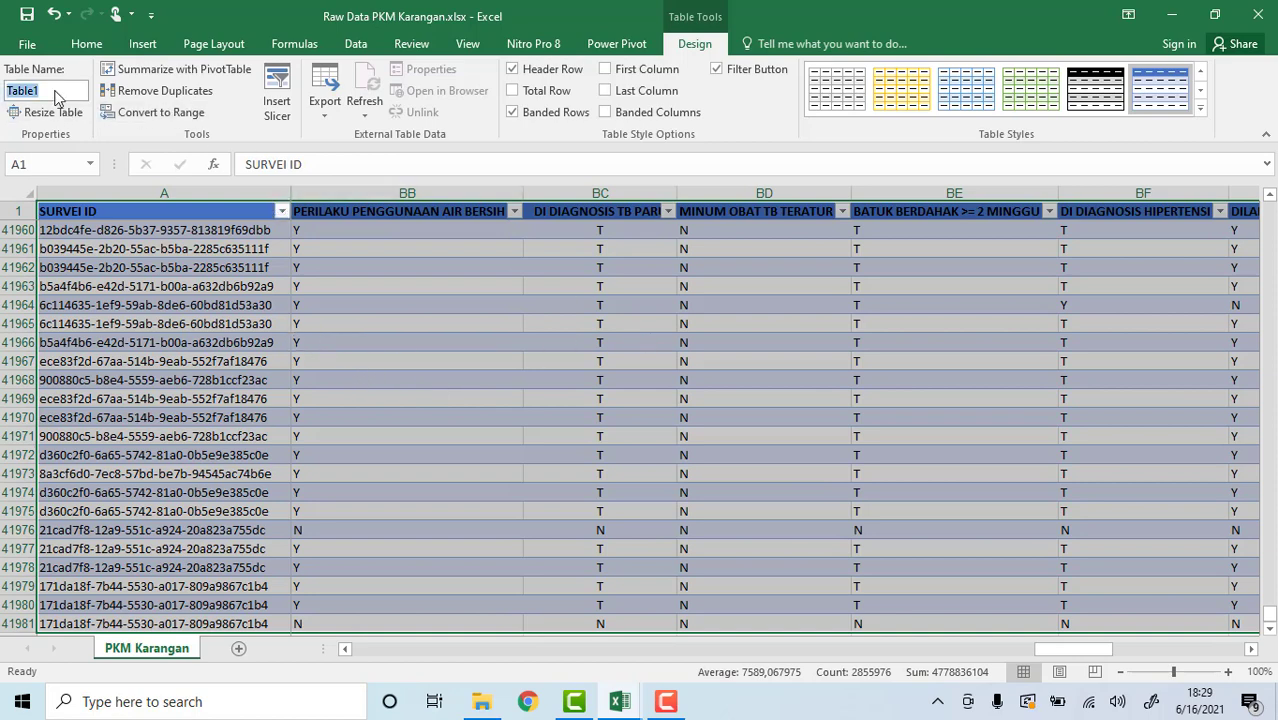
{"action": "type", "text": "RawDataSPK"}
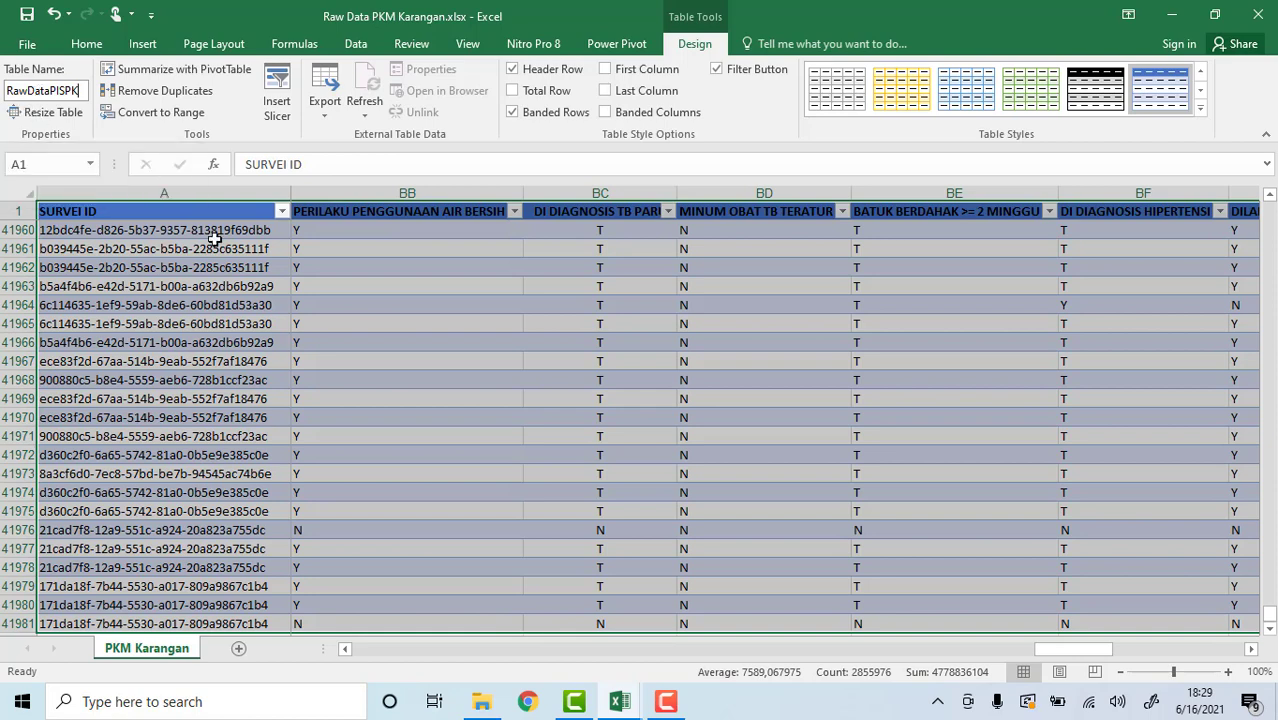
{"action": "key", "text": "Return"}
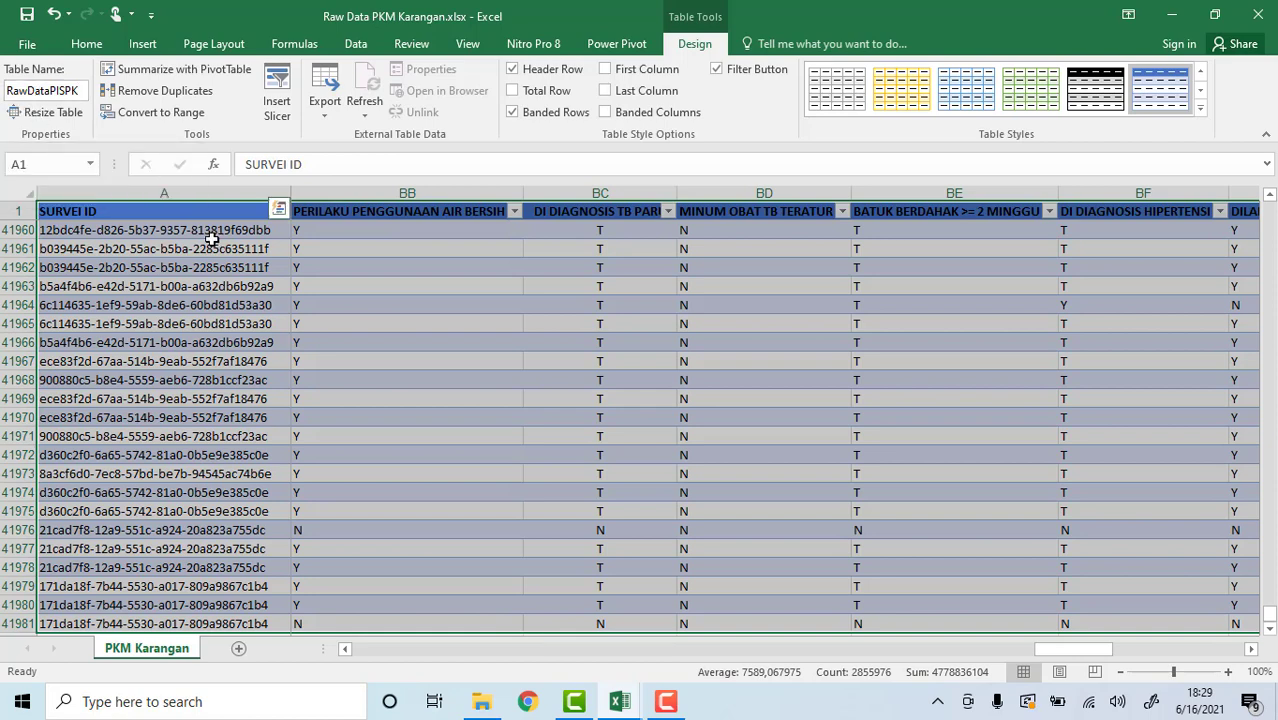
{"action": "left_click", "coordinate": [229, 341]}
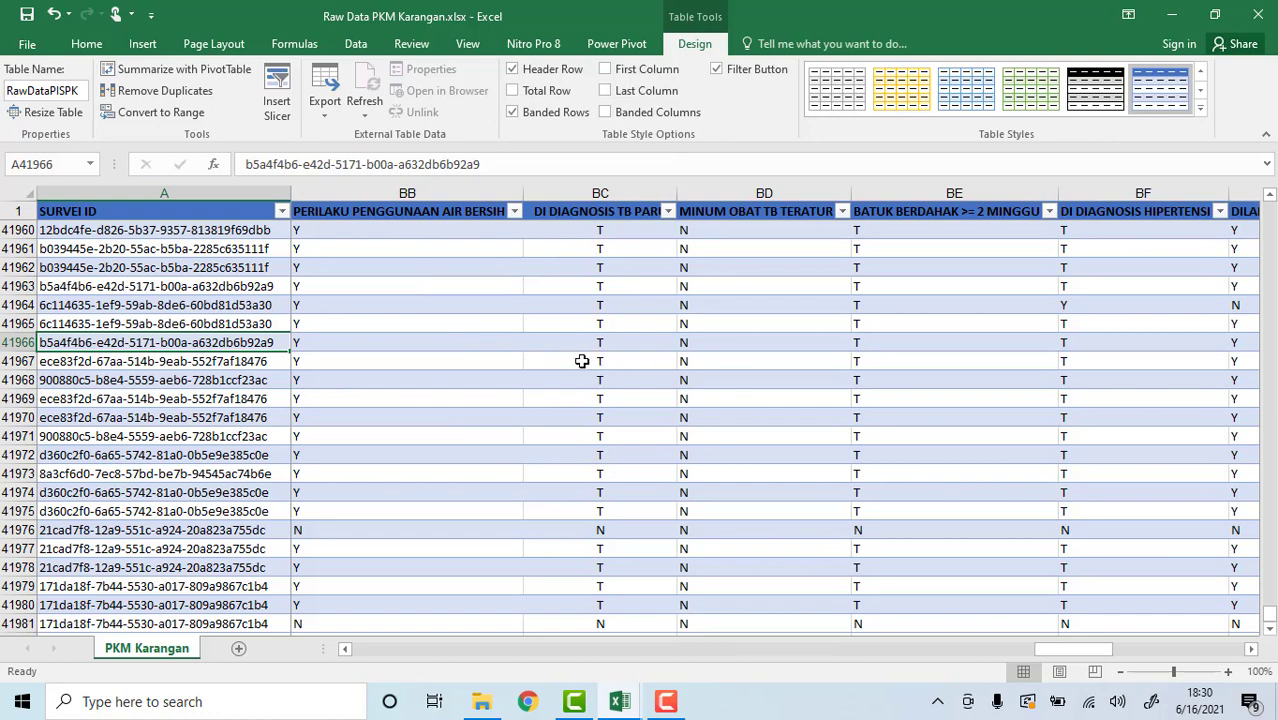
- Copy the stunting sheet from stunting.xlsx into Raw Data PKM Karangan.xlsx and place the copy after the PKM Karangan sheet
{"action": "left_click", "coordinate": [625, 704]}
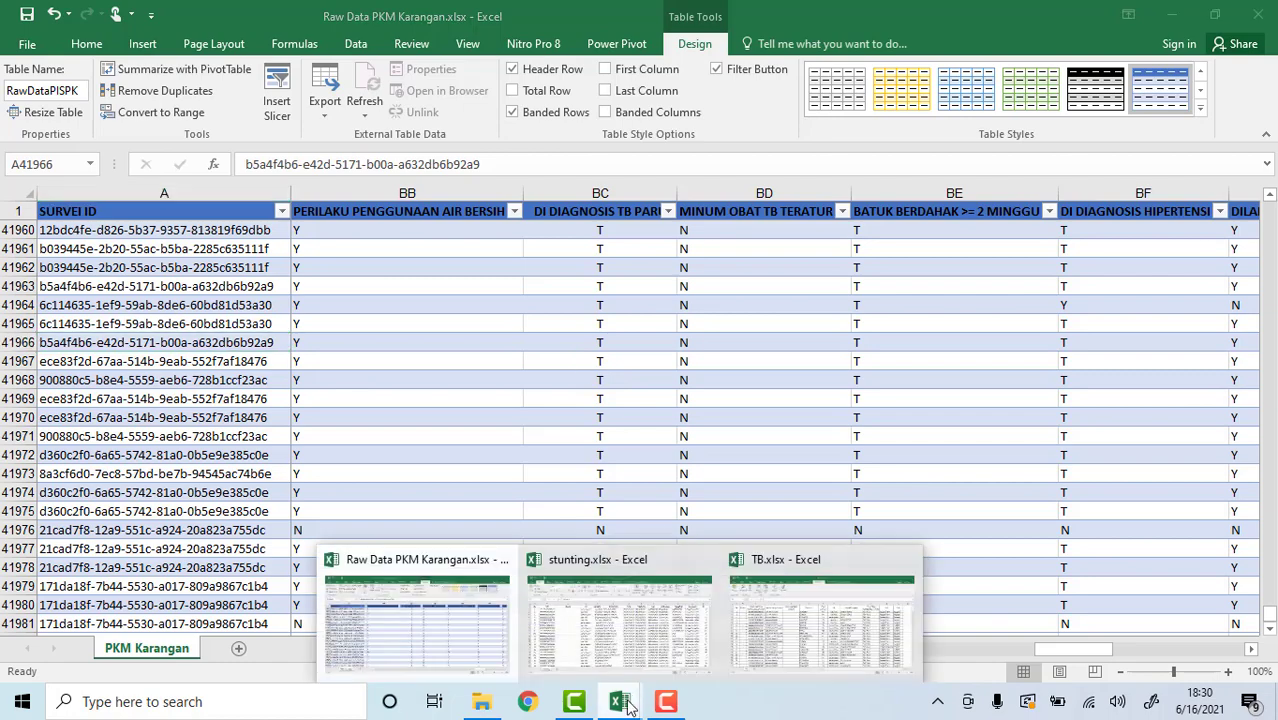
{"action": "left_click", "coordinate": [615, 635]}
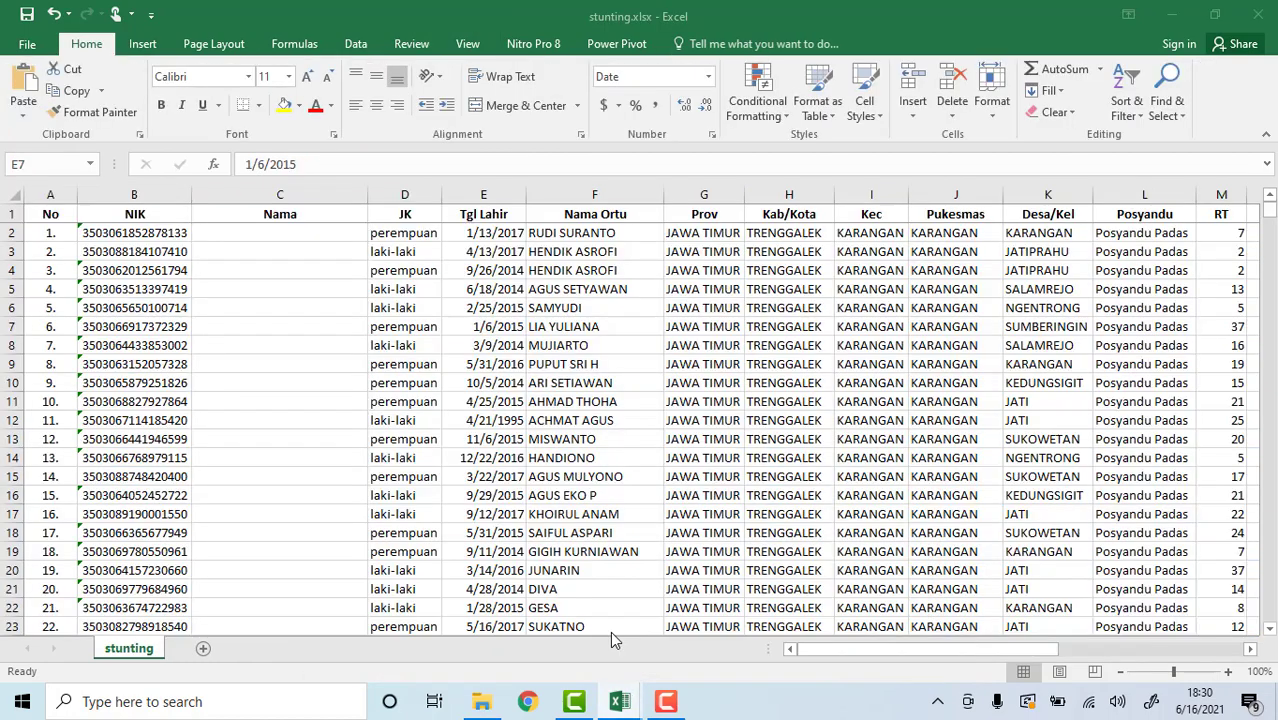
{"action": "right_click", "coordinate": [137, 655]}
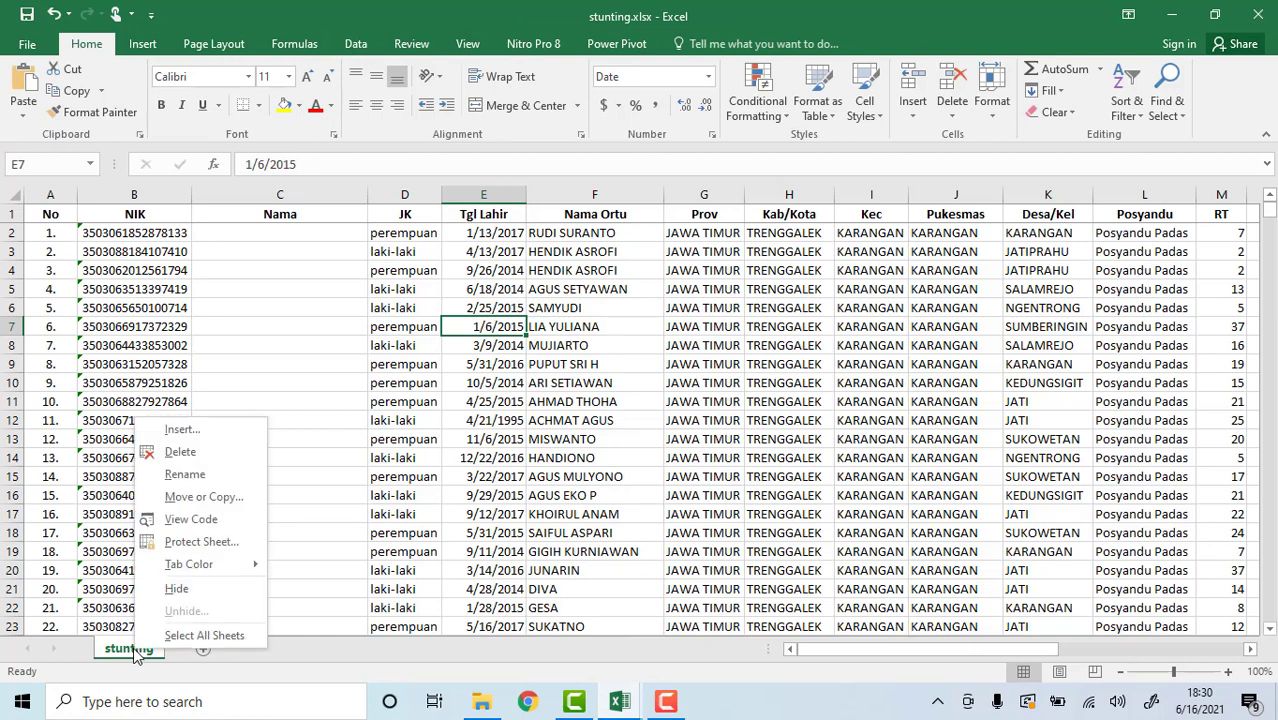
{"action": "left_click", "coordinate": [193, 505]}
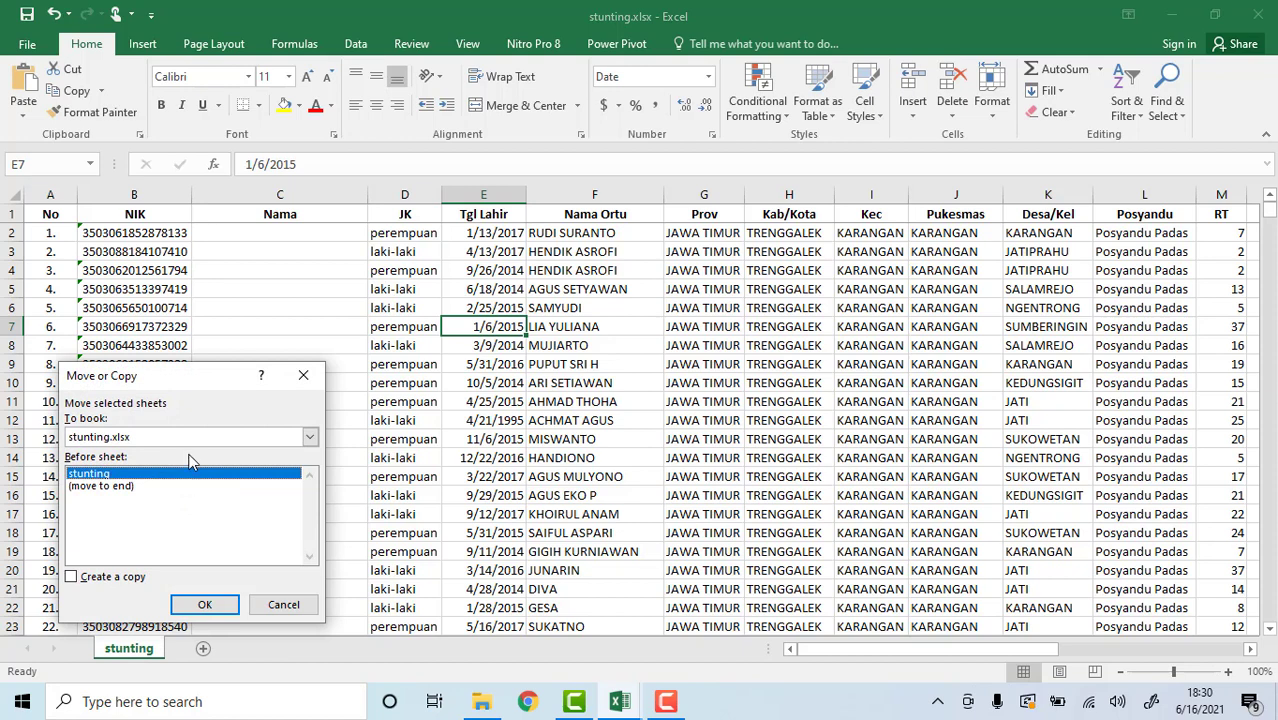
{"action": "left_click", "coordinate": [184, 436]}
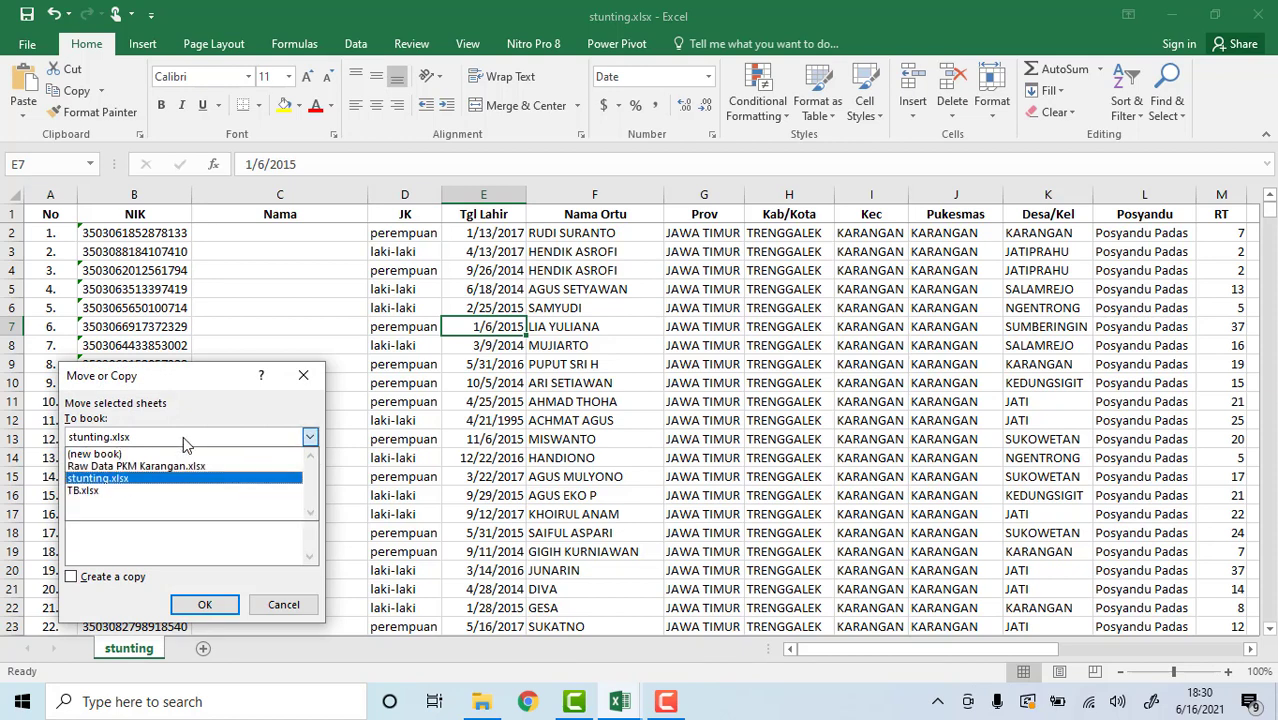
{"action": "left_click", "coordinate": [170, 466]}
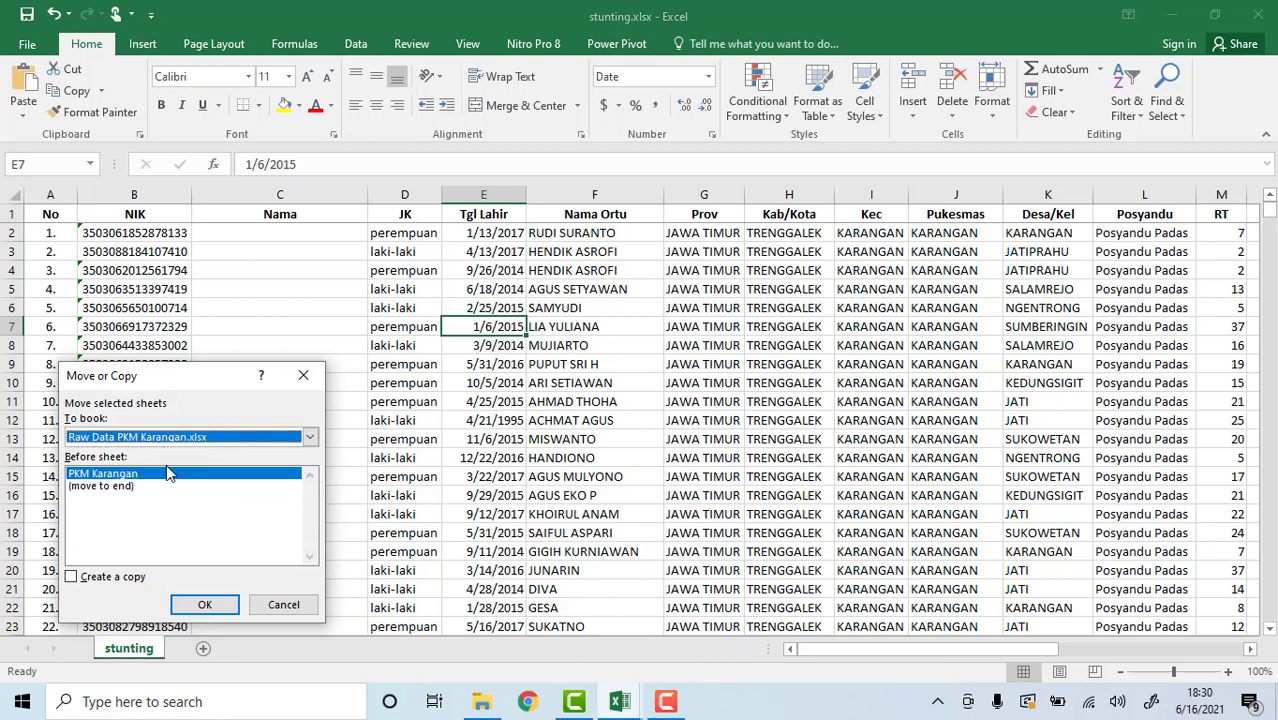
{"action": "left_click", "coordinate": [72, 578]}
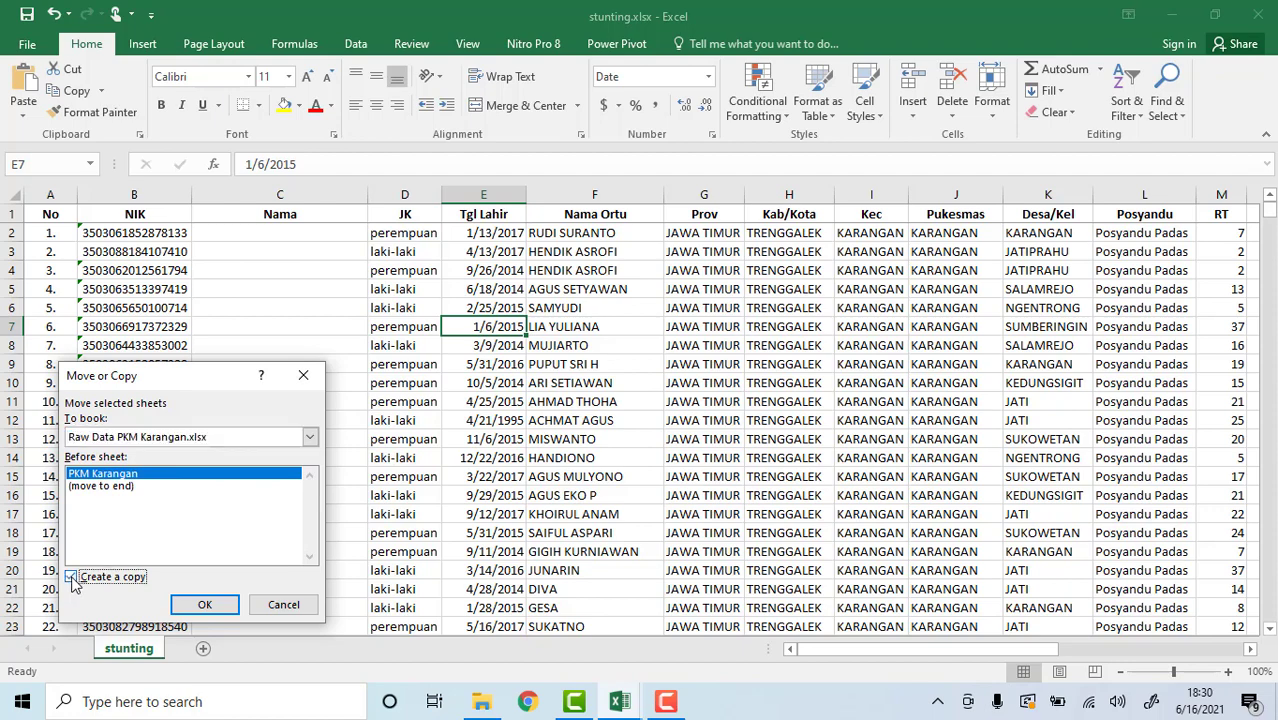
{"action": "left_click", "coordinate": [204, 605]}
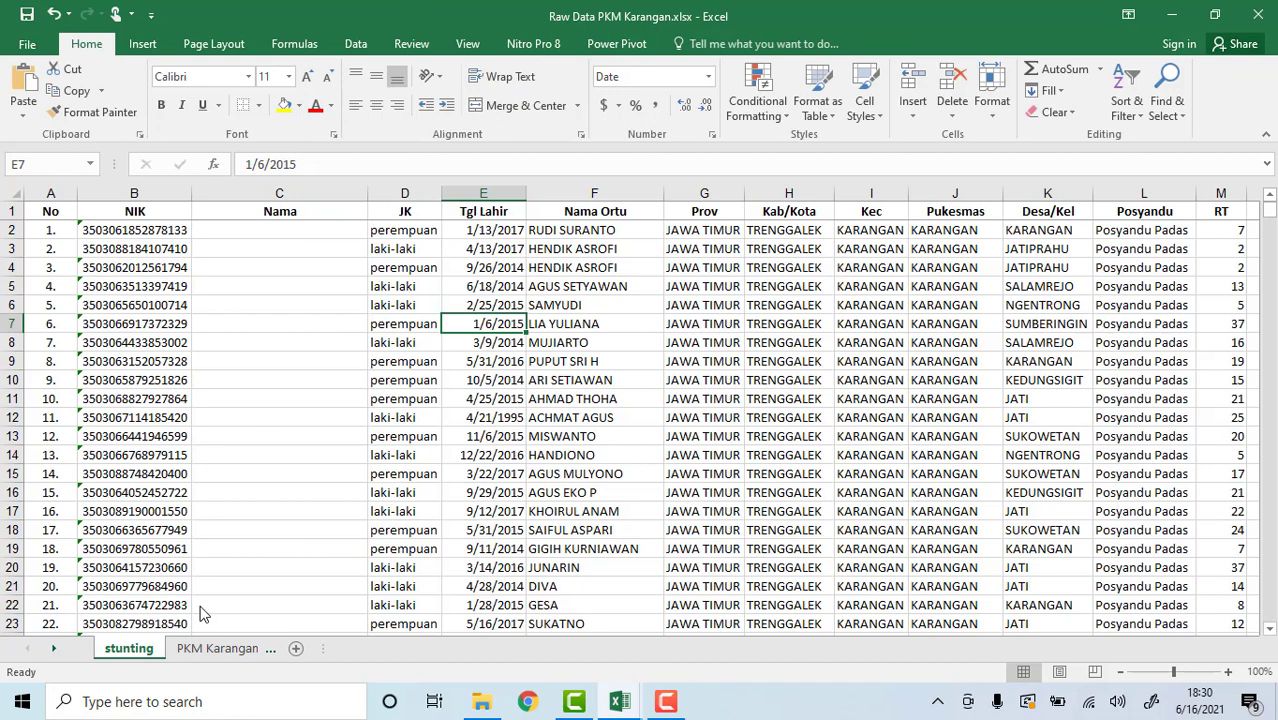
{"action": "left_click_drag", "start_coordinate": [132, 649], "coordinate": [208, 657]}
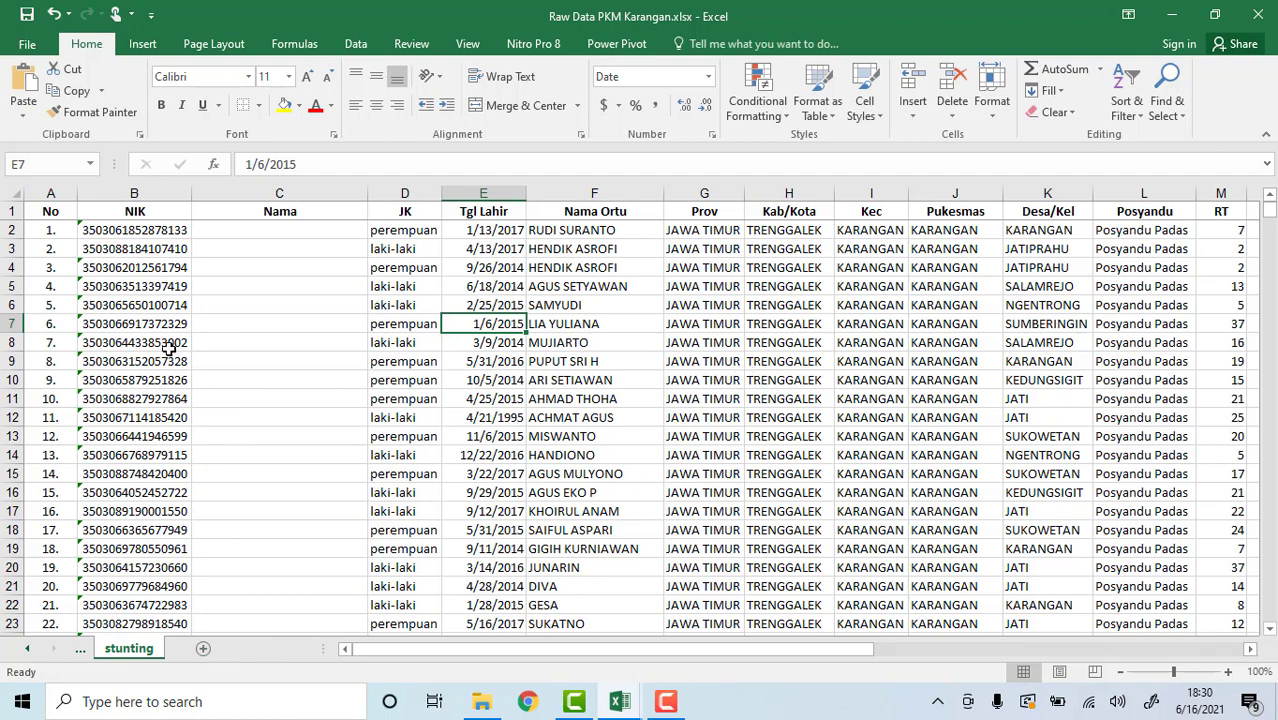
- Convert the copied stunting data range A1:AC1544 into a table with headers and name it stunting
{"action": "left_click", "coordinate": [47, 210]}
{"action": "left_click", "coordinate": [142, 44]}
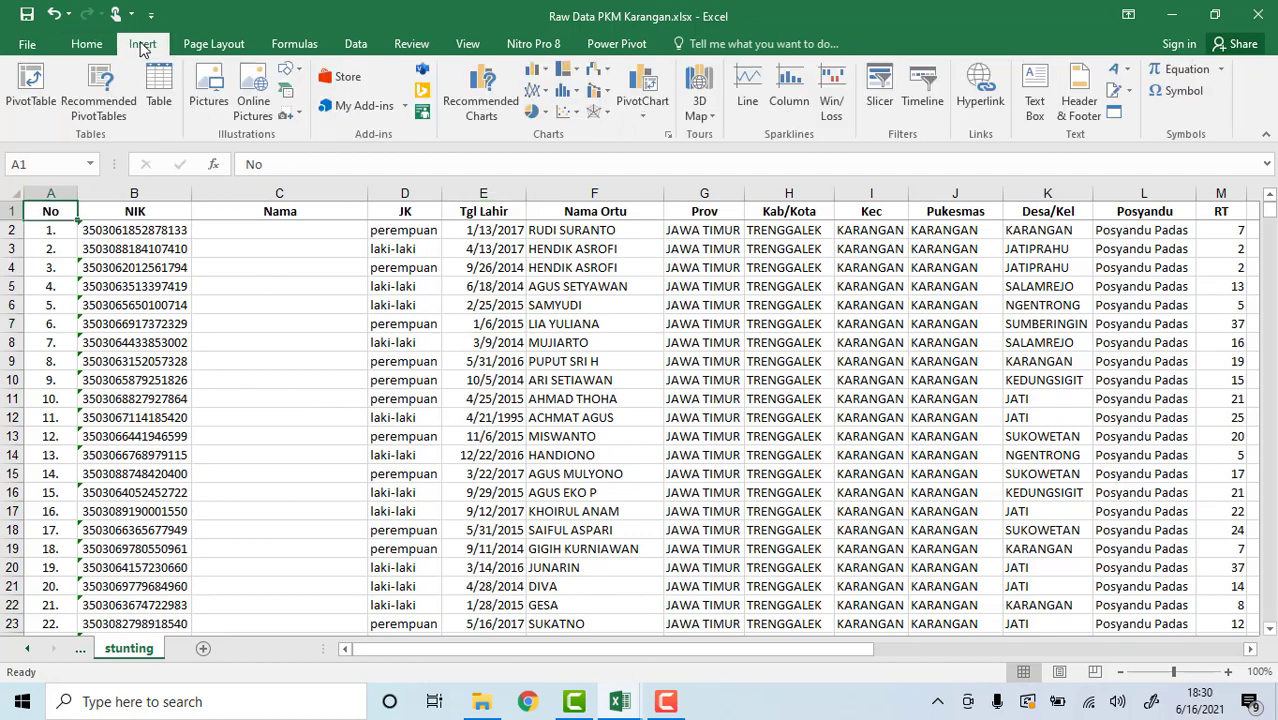
{"action": "left_click", "coordinate": [163, 95]}
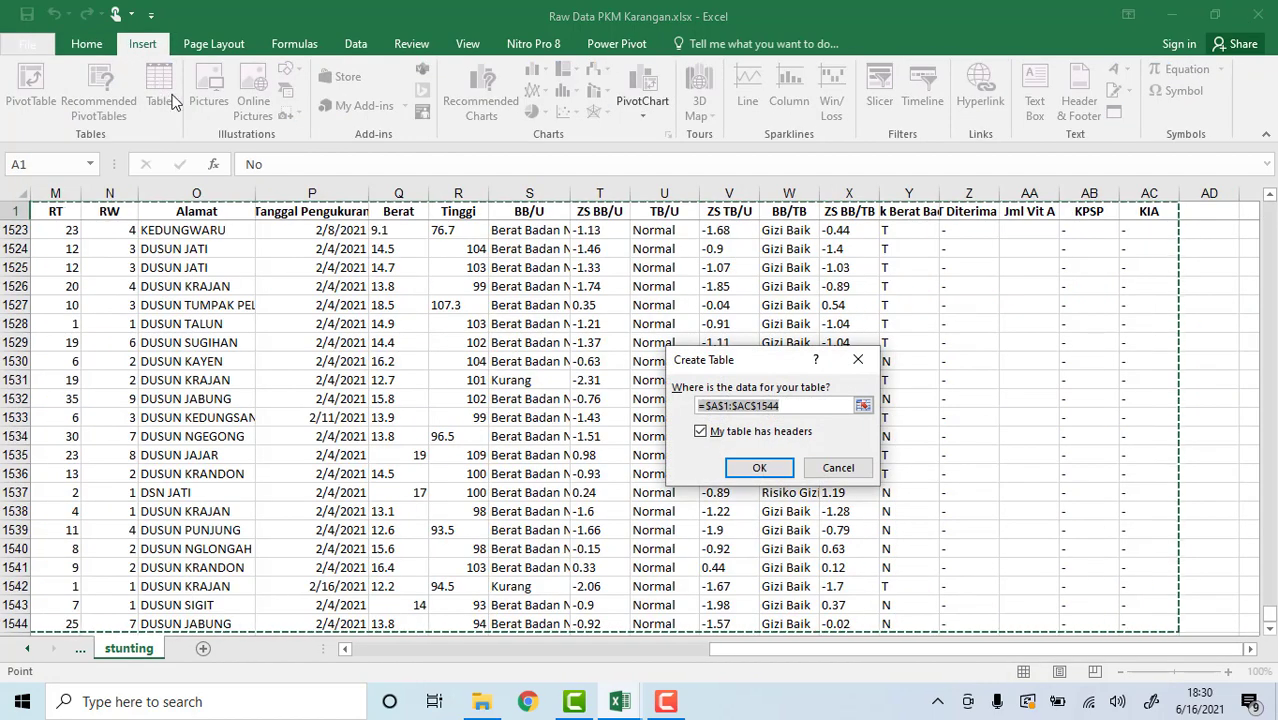
{"action": "left_click", "coordinate": [746, 470]}
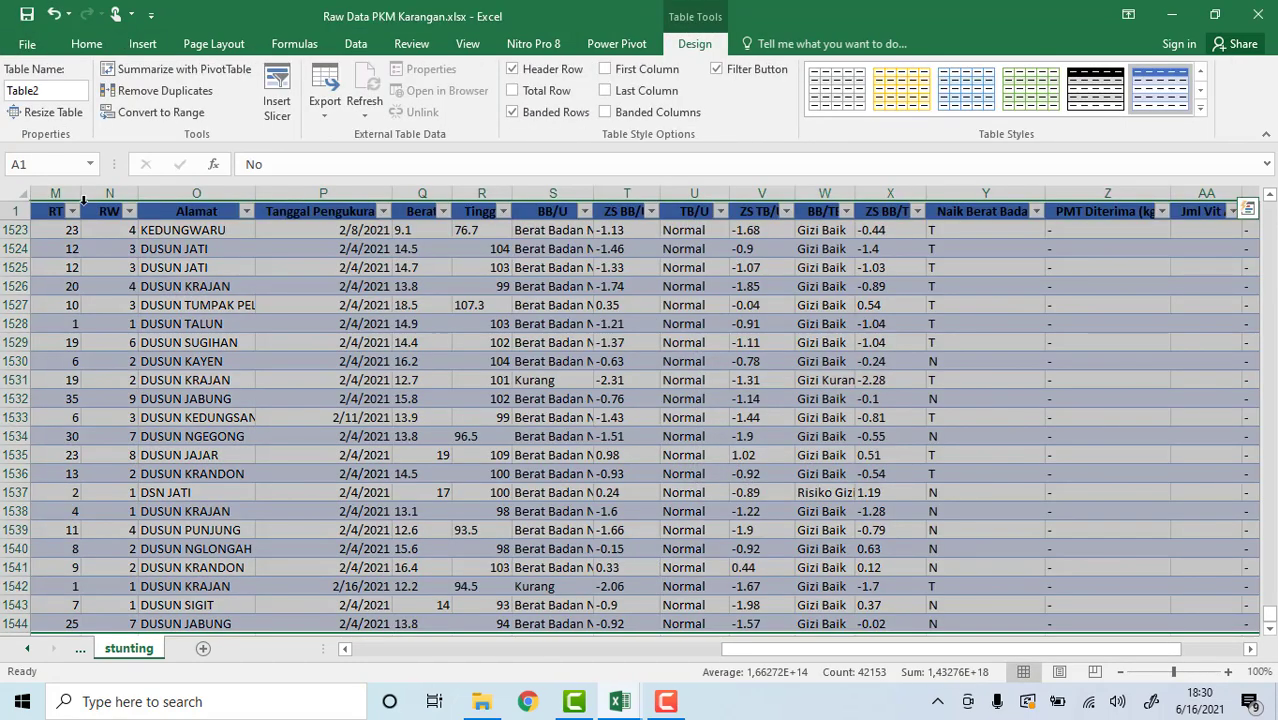
{"action": "left_click", "coordinate": [69, 93]}
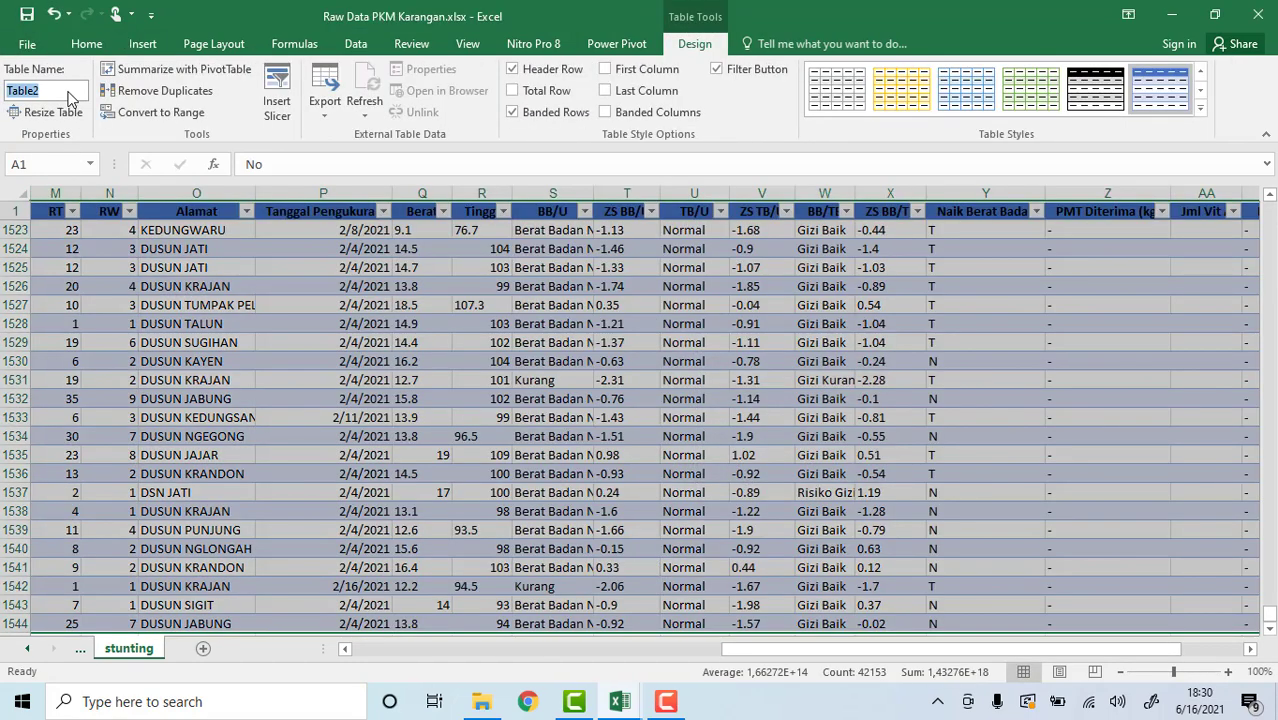
{"action": "type", "text": "stunting"}
{"action": "key", "text": "Return"}
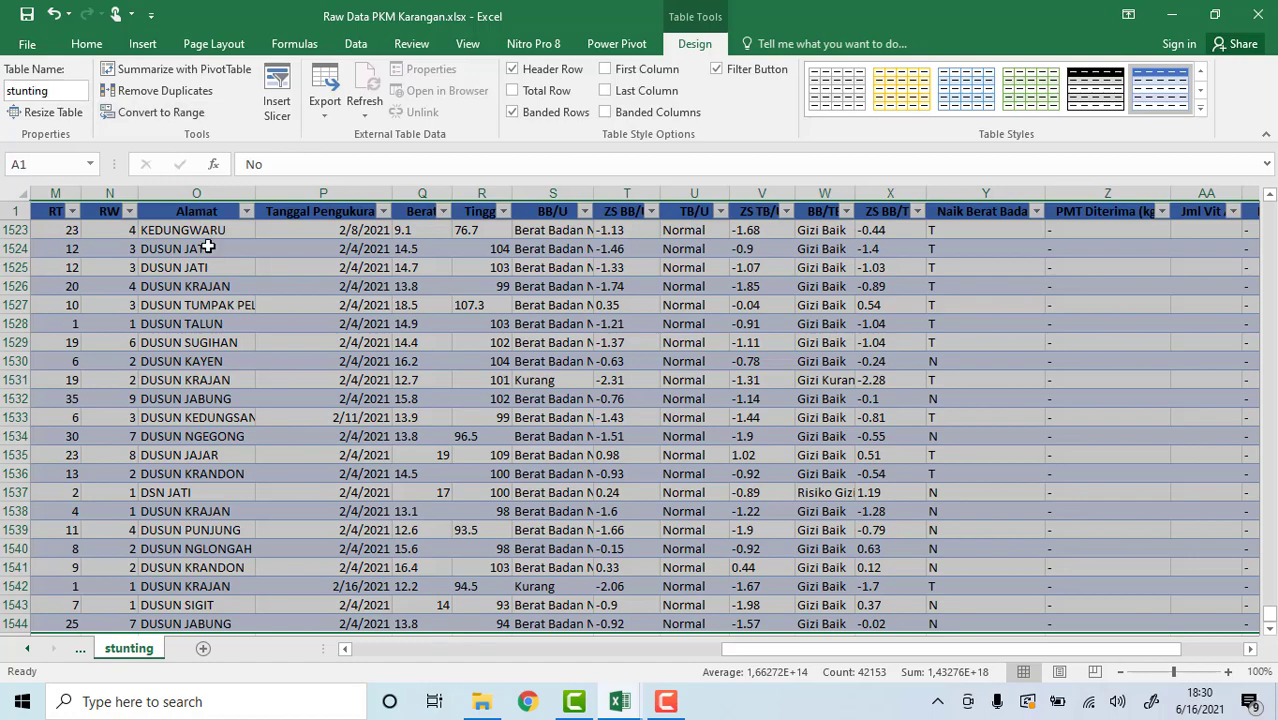
{"action": "left_click", "coordinate": [210, 320]}
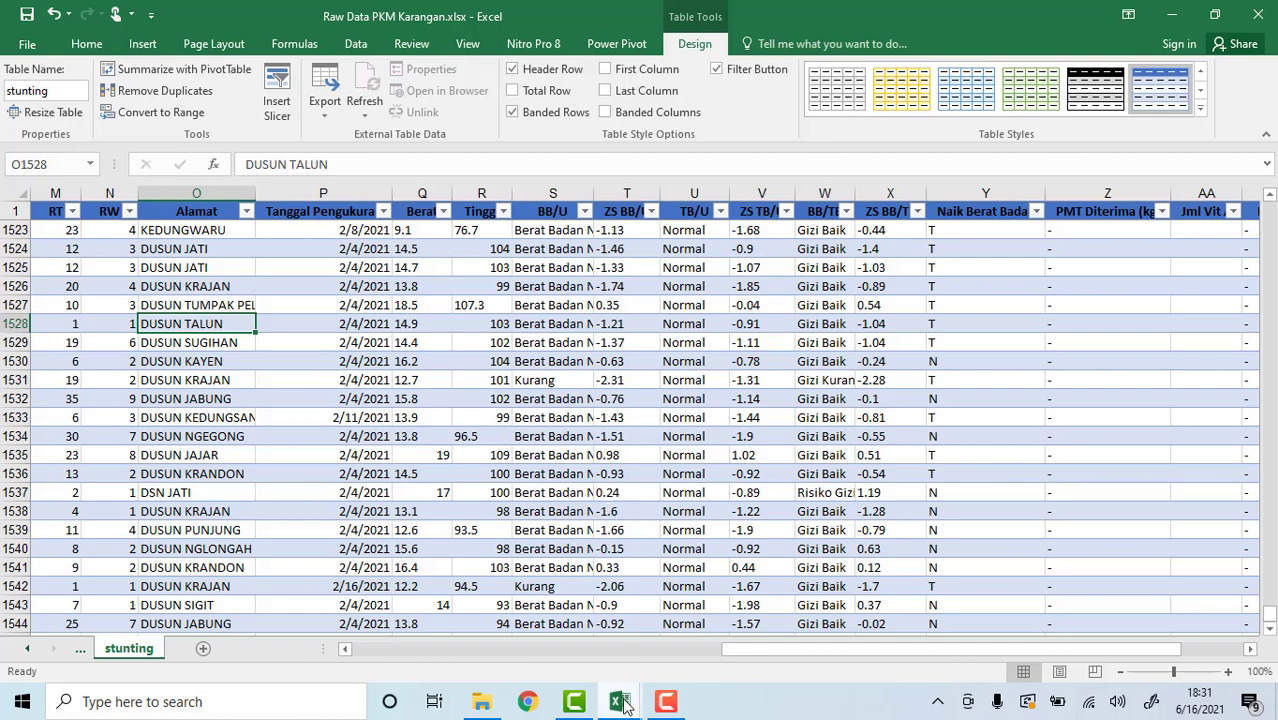
- Switch to TB.xlsx and create a copy of its TB sheet at the end of Raw Data PKM Karangan.xlsx
{"action": "mouse_move", "coordinate": [624, 700]}
{"action": "left_click", "coordinate": [789, 628]}
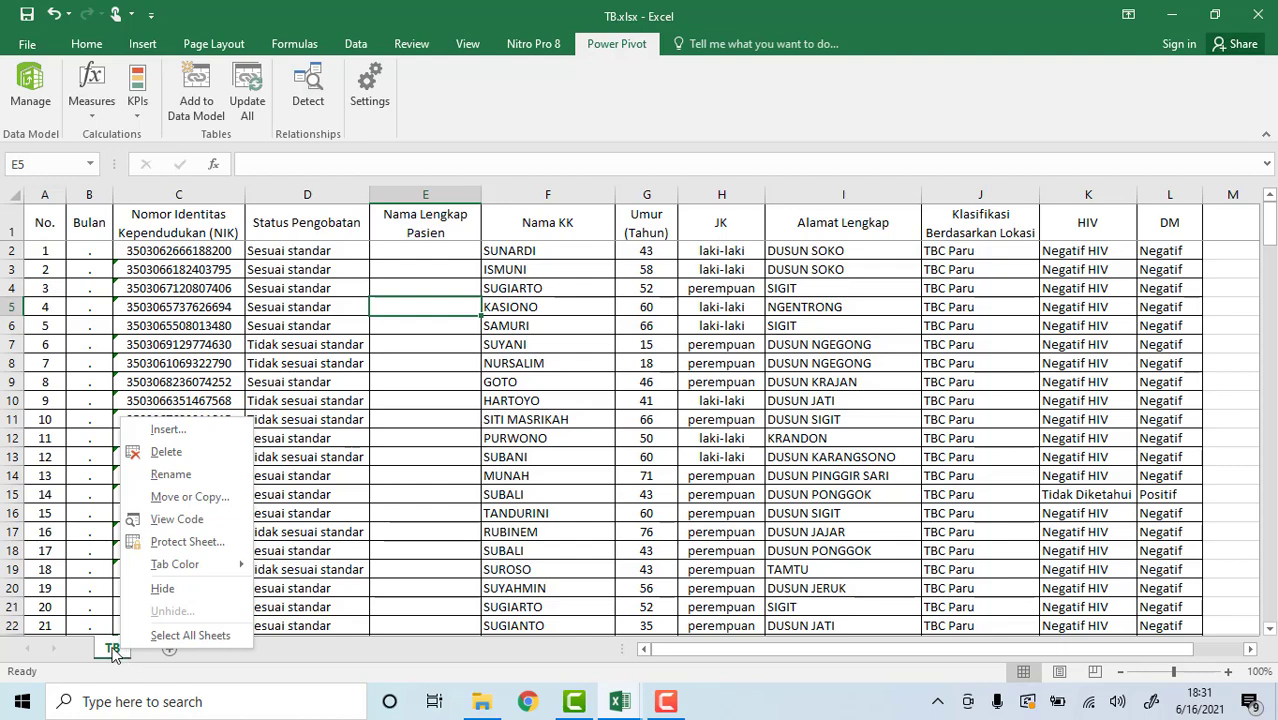
{"action": "left_click", "coordinate": [189, 496]}
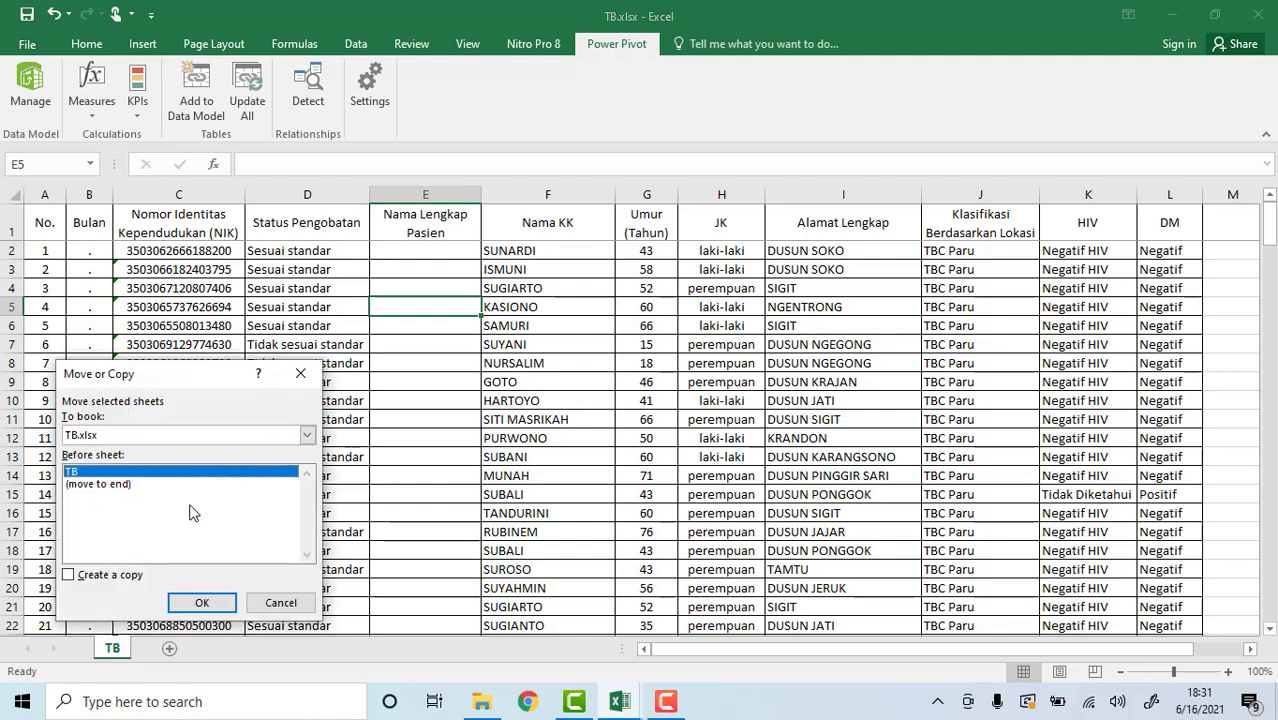
{"action": "left_click", "coordinate": [163, 437]}
{"action": "left_click", "coordinate": [150, 461]}
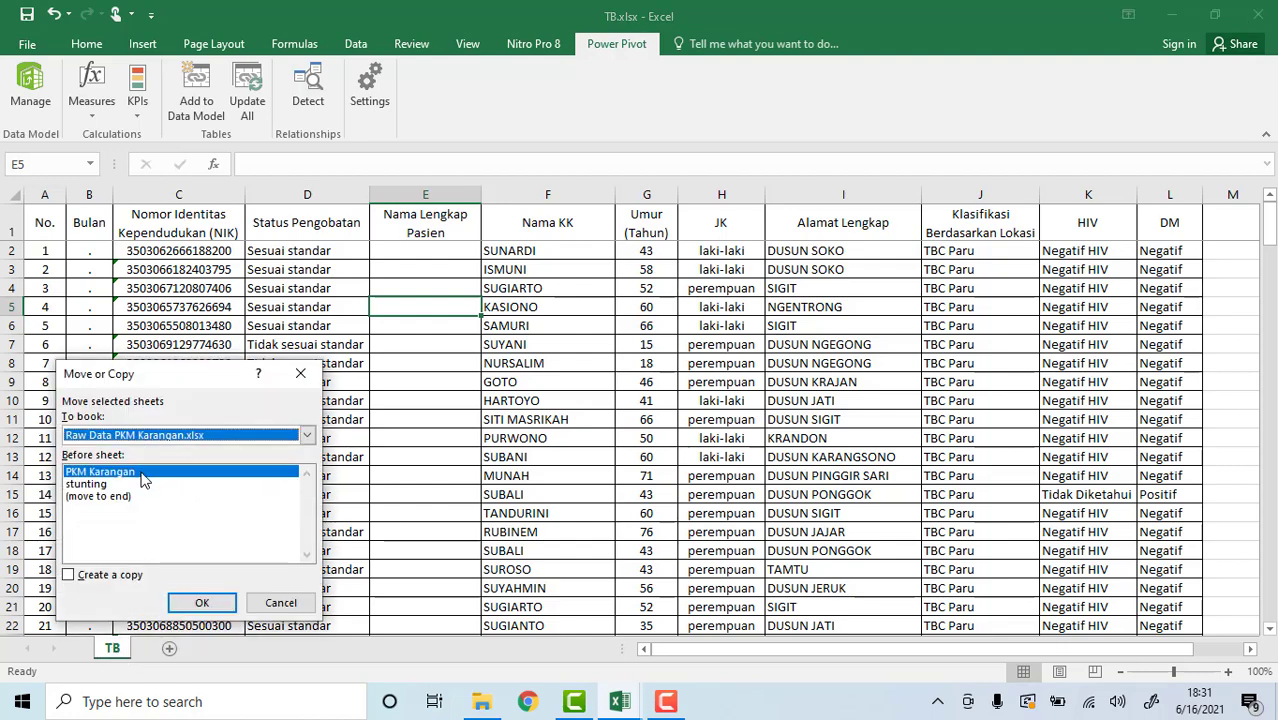
{"action": "left_click", "coordinate": [88, 575]}
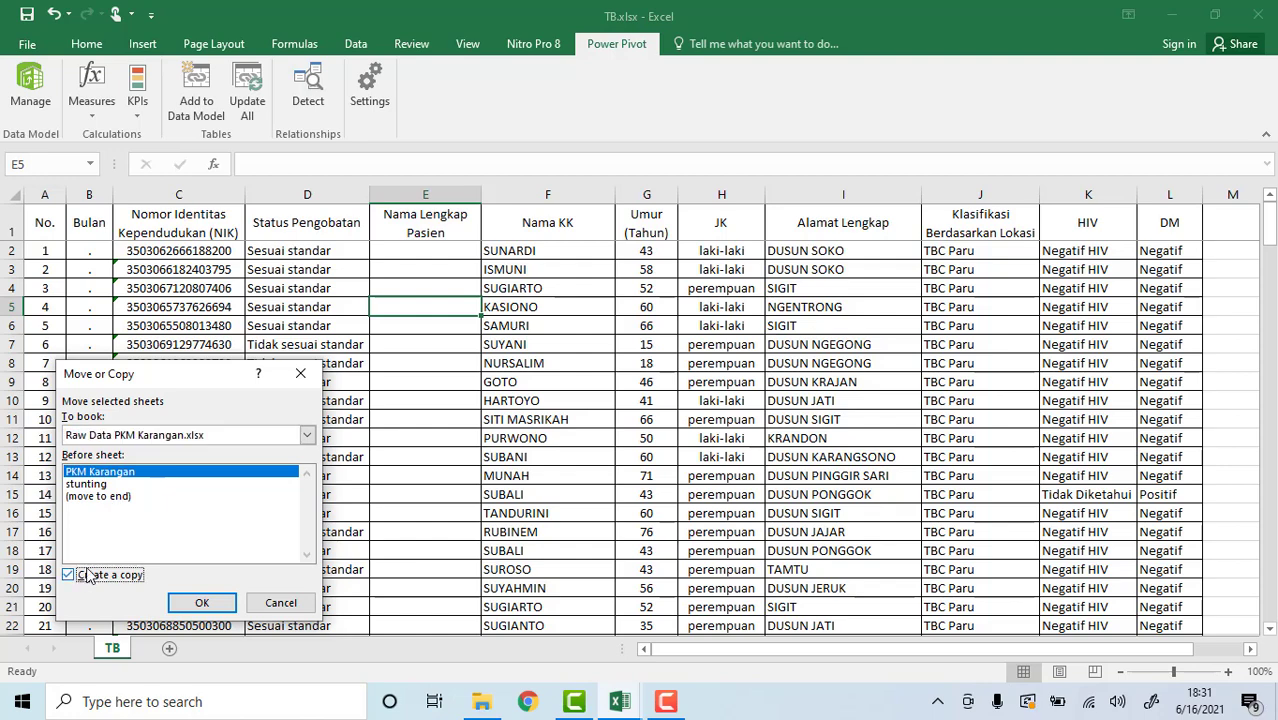
{"action": "left_click", "coordinate": [97, 496]}
{"action": "left_click", "coordinate": [195, 601]}
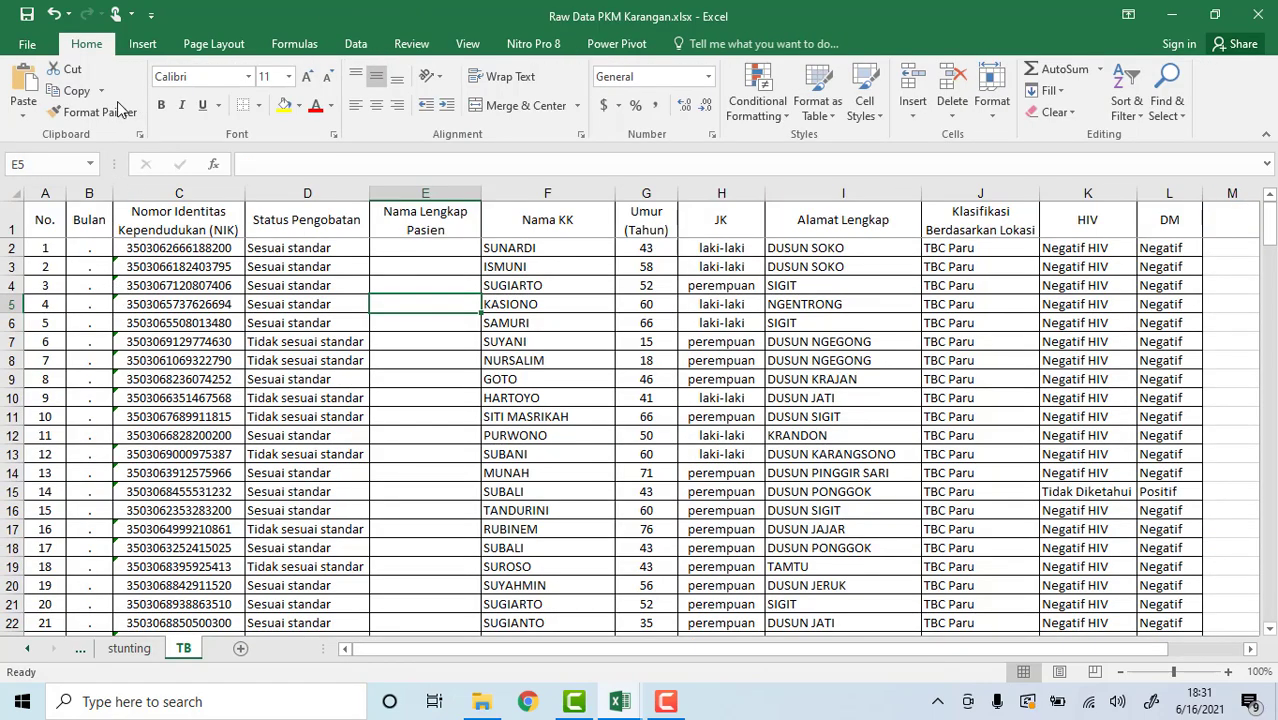
- Convert the copied TB data range A1:L201 into a table with headers and name it TB
{"action": "left_click", "coordinate": [142, 44]}
{"action": "left_click", "coordinate": [159, 100]}
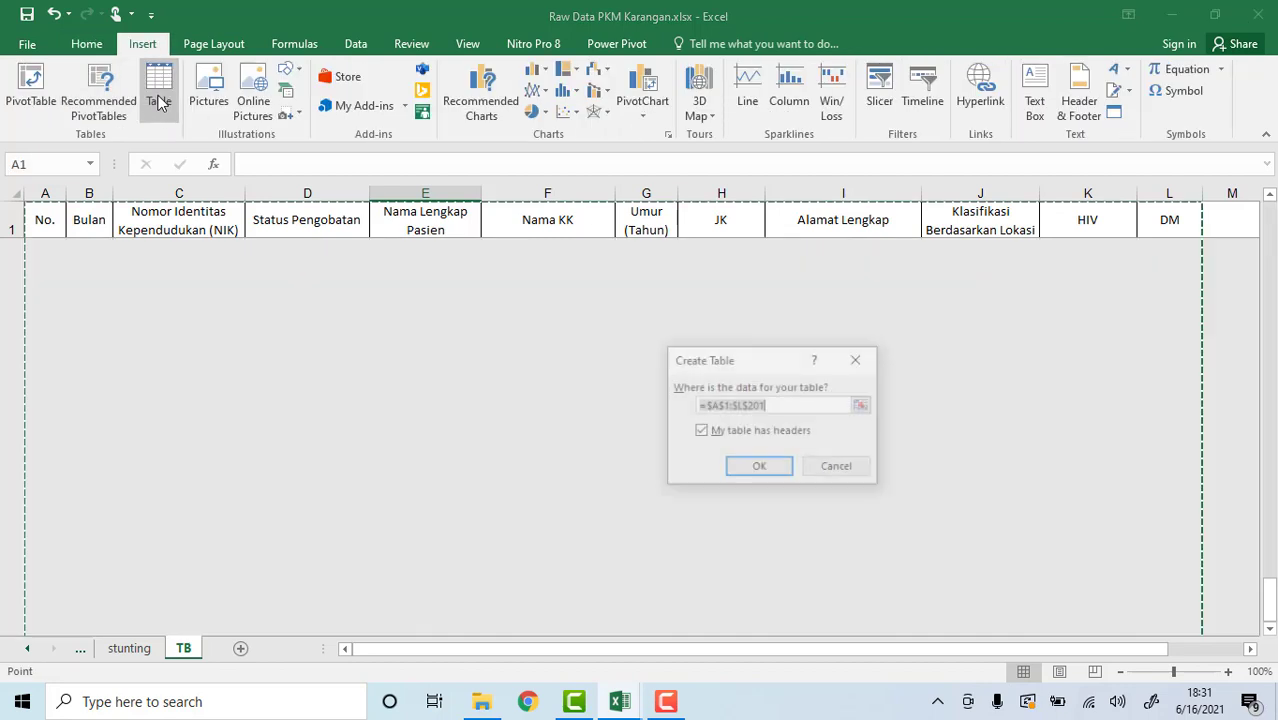
{"action": "left_click", "coordinate": [752, 470]}
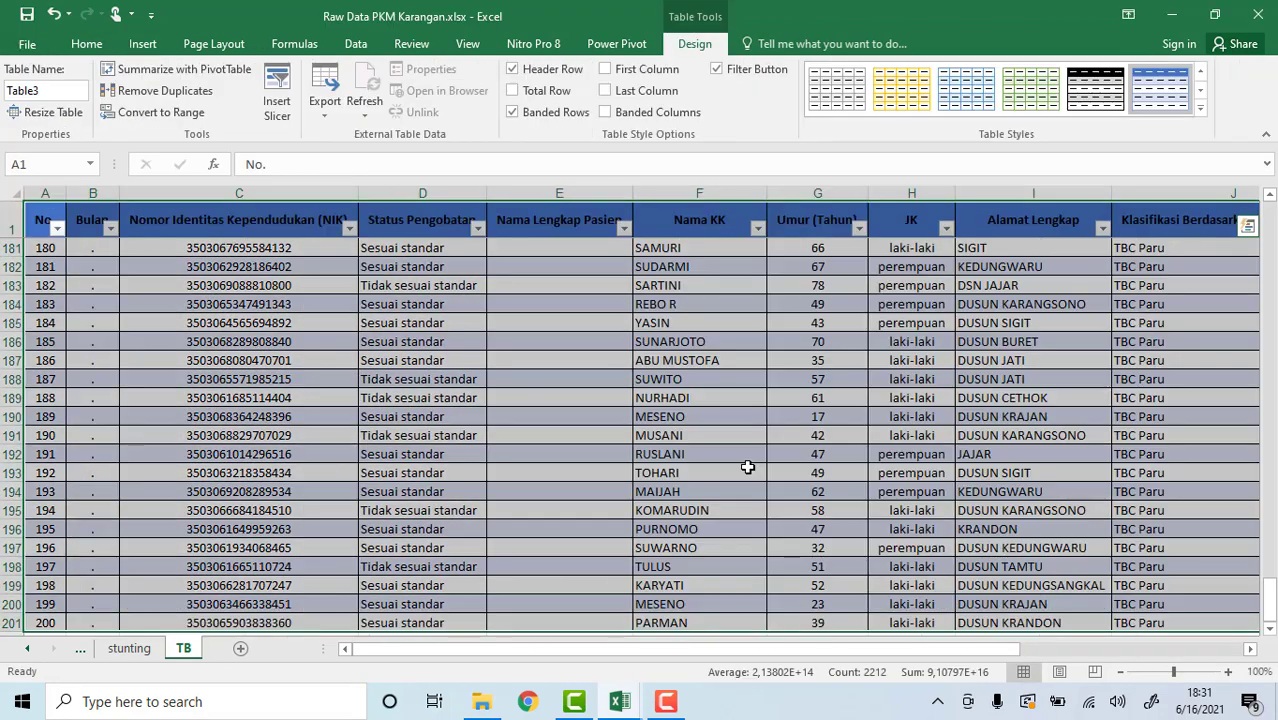
{"action": "left_click", "coordinate": [57, 95]}
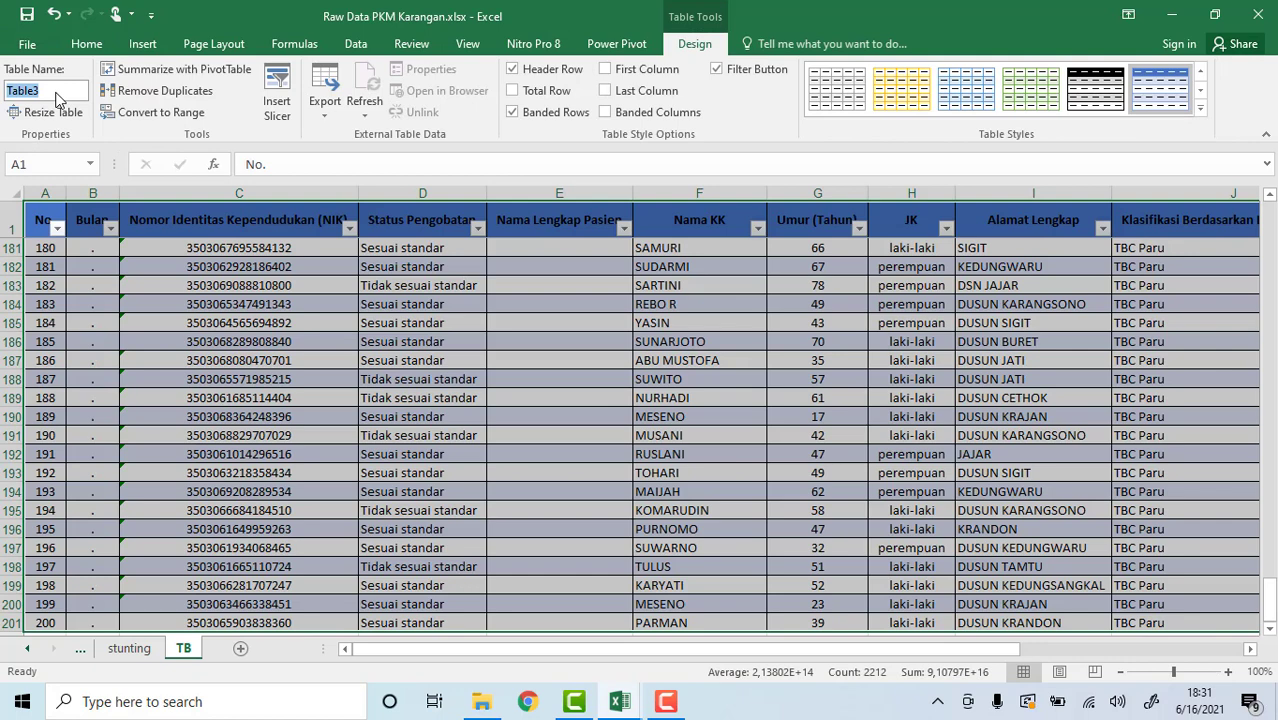
{"action": "type", "text": "tb"}
{"action": "left_click", "coordinate": [383, 366]}
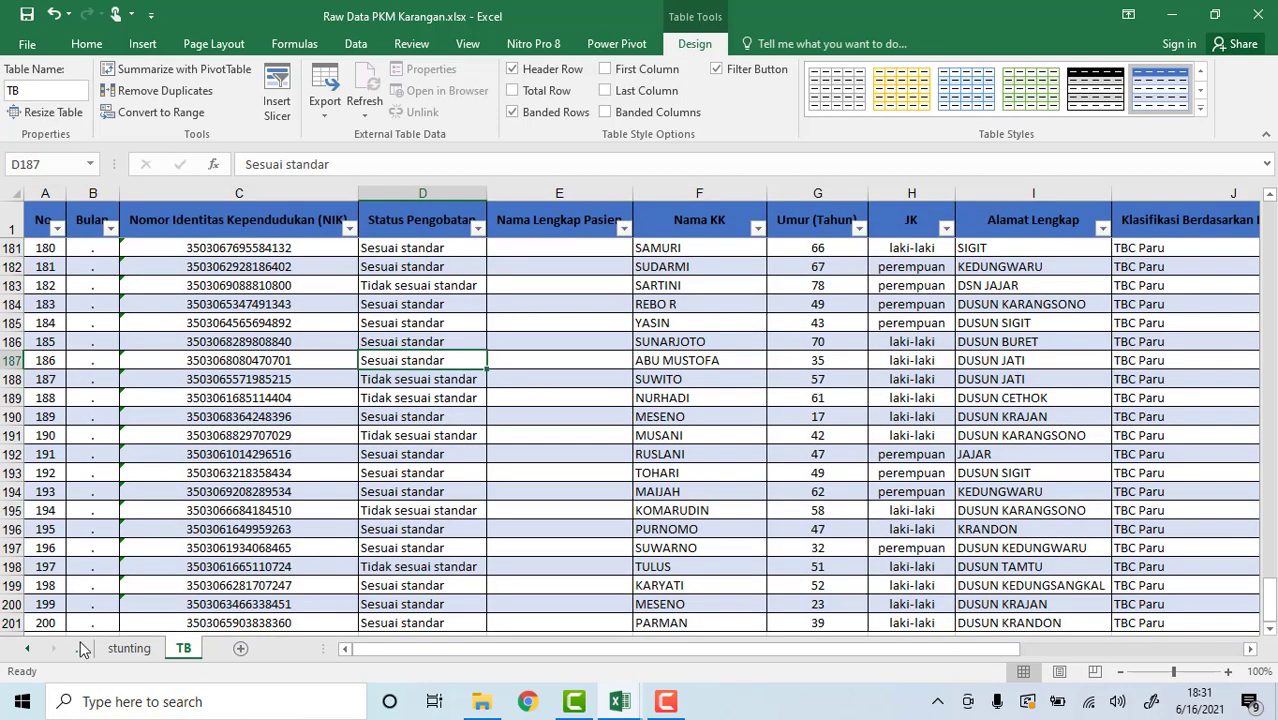
- Return to the PKM Karangan sheet and open its RawDataPISPK table as a query in a maximized Query Editor
{"action": "left_click", "coordinate": [31, 650]}
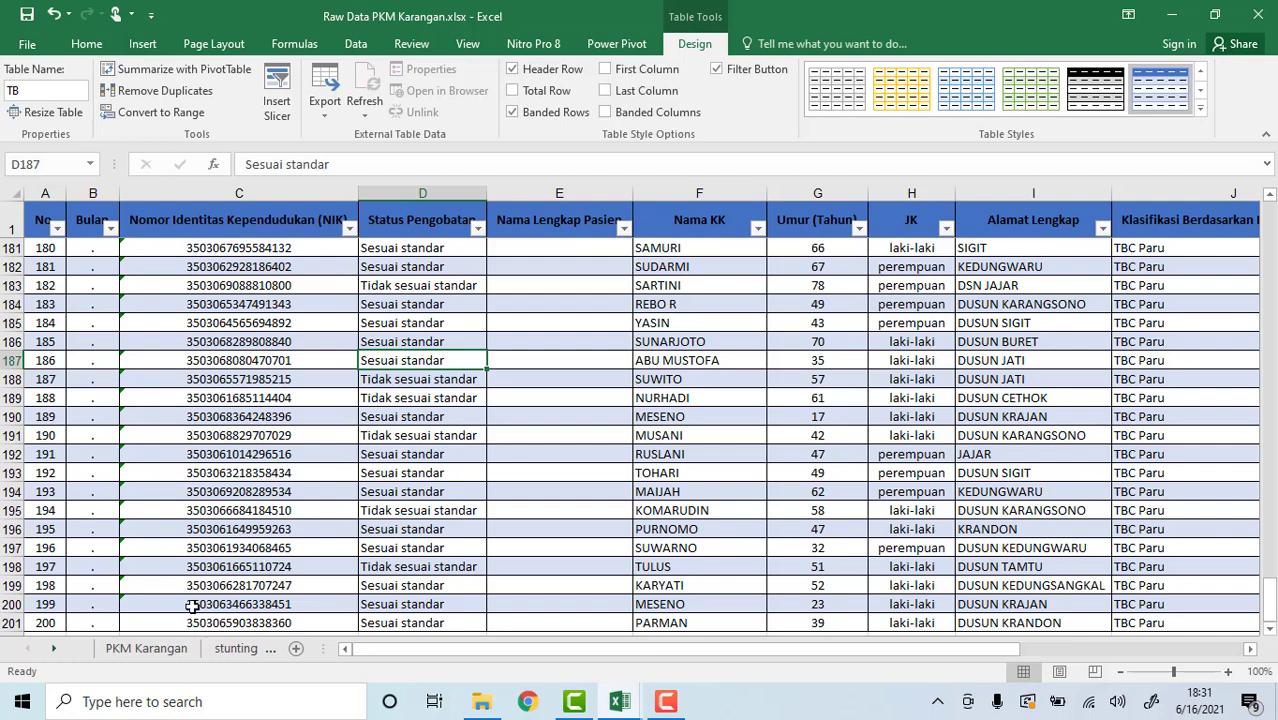
{"action": "left_click", "coordinate": [172, 648]}
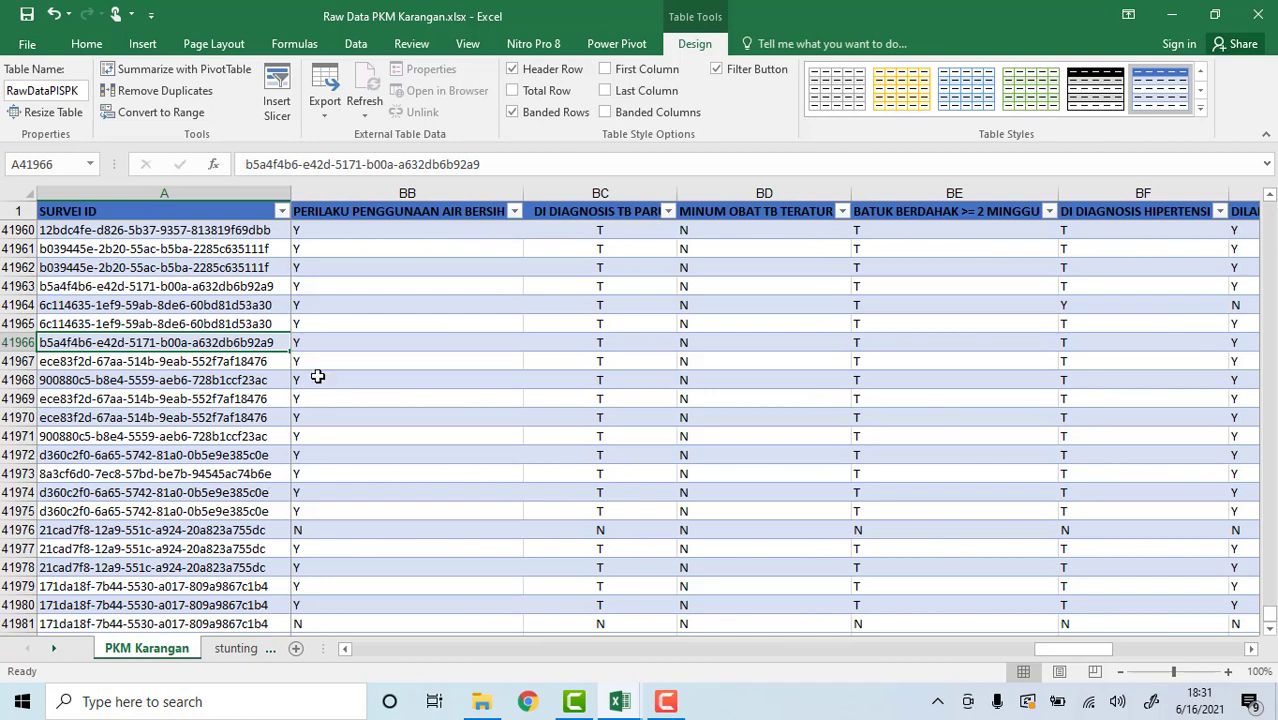
{"action": "left_click", "coordinate": [356, 45]}
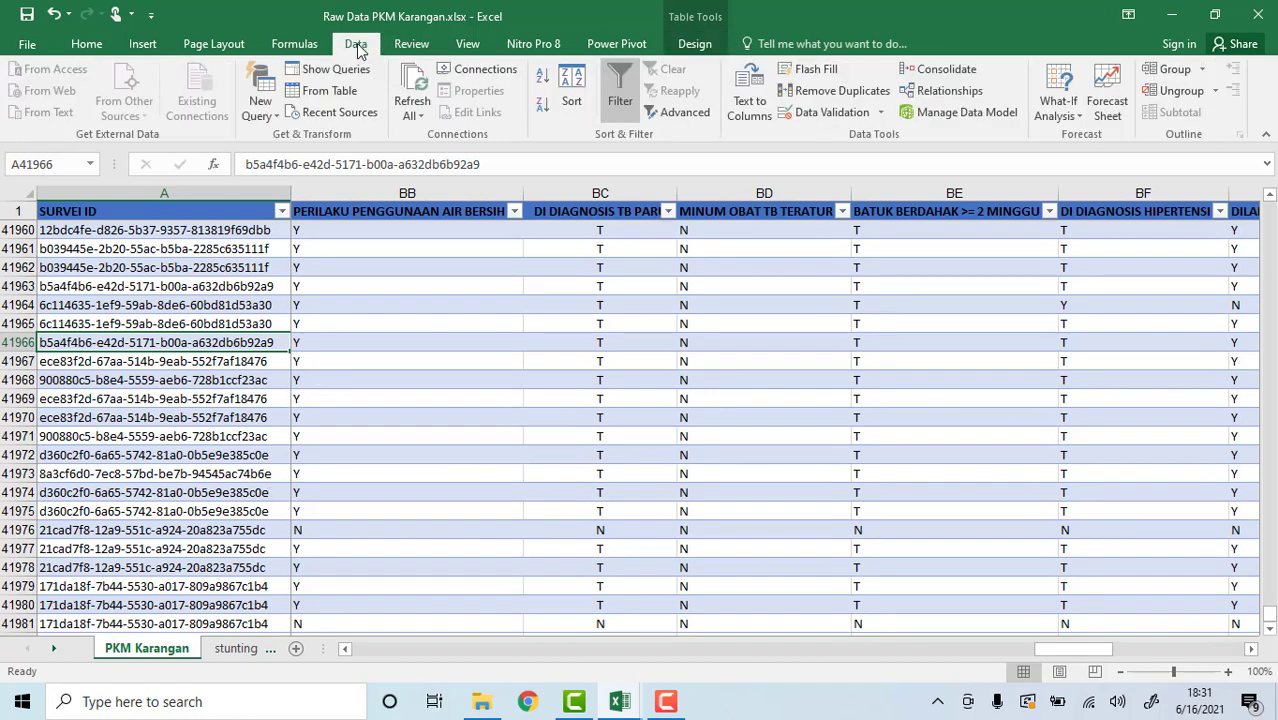
{"action": "left_click", "coordinate": [330, 91]}
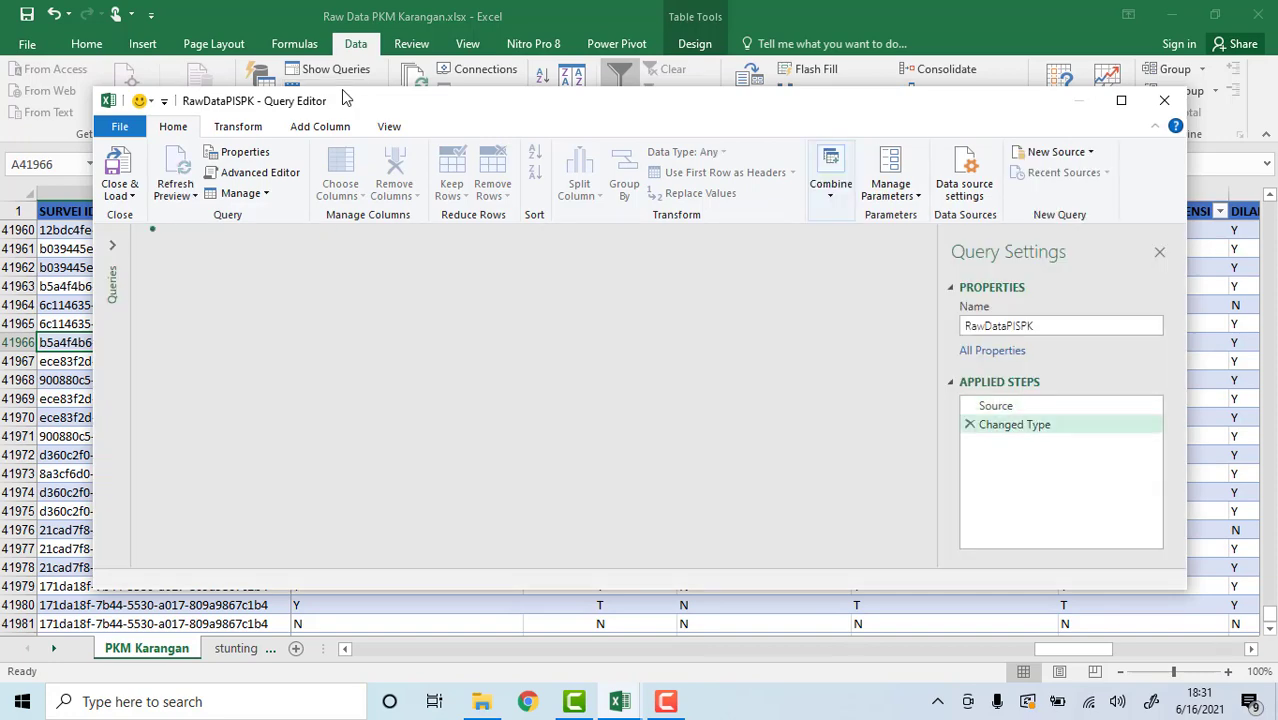
{"action": "left_click", "coordinate": [1121, 100]}
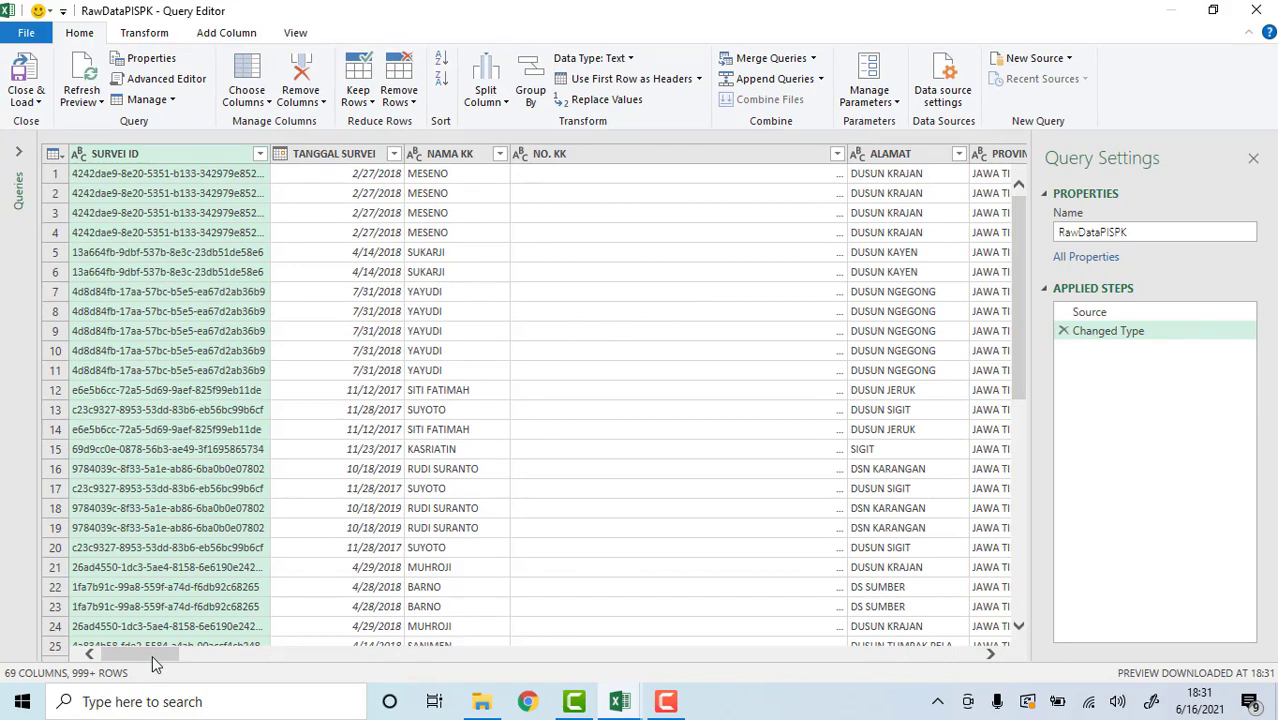
- Change the NIK column's data type to Text, replacing the current conversion, and widen the column to fit the full numbers
{"action": "left_click_drag", "start_coordinate": [152, 655], "coordinate": [599, 686]}
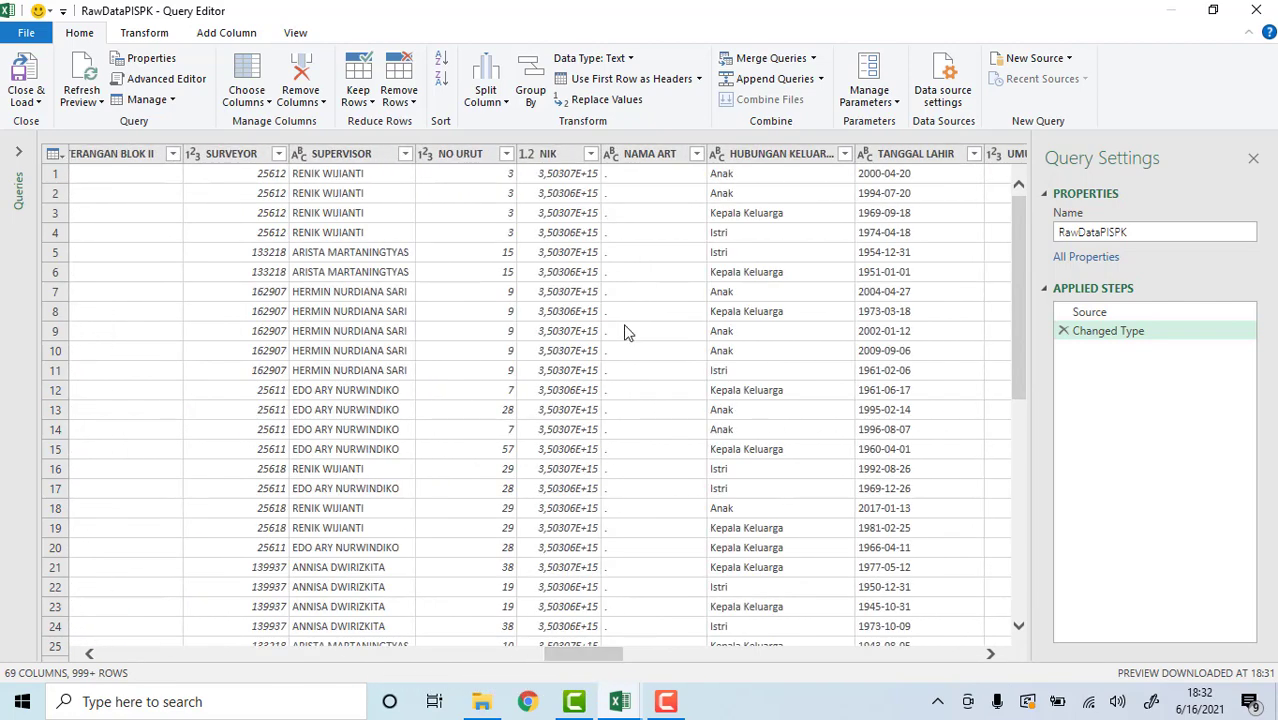
{"action": "left_click", "coordinate": [557, 156]}
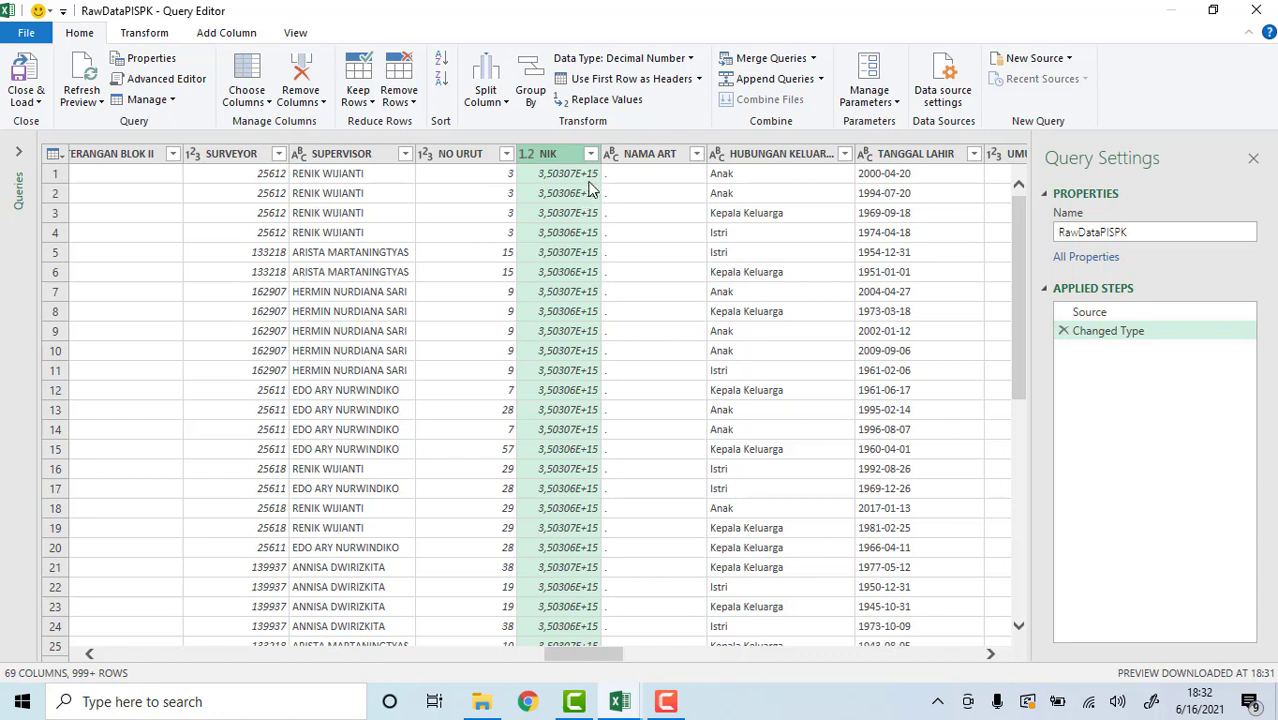
{"action": "left_click", "coordinate": [680, 58]}
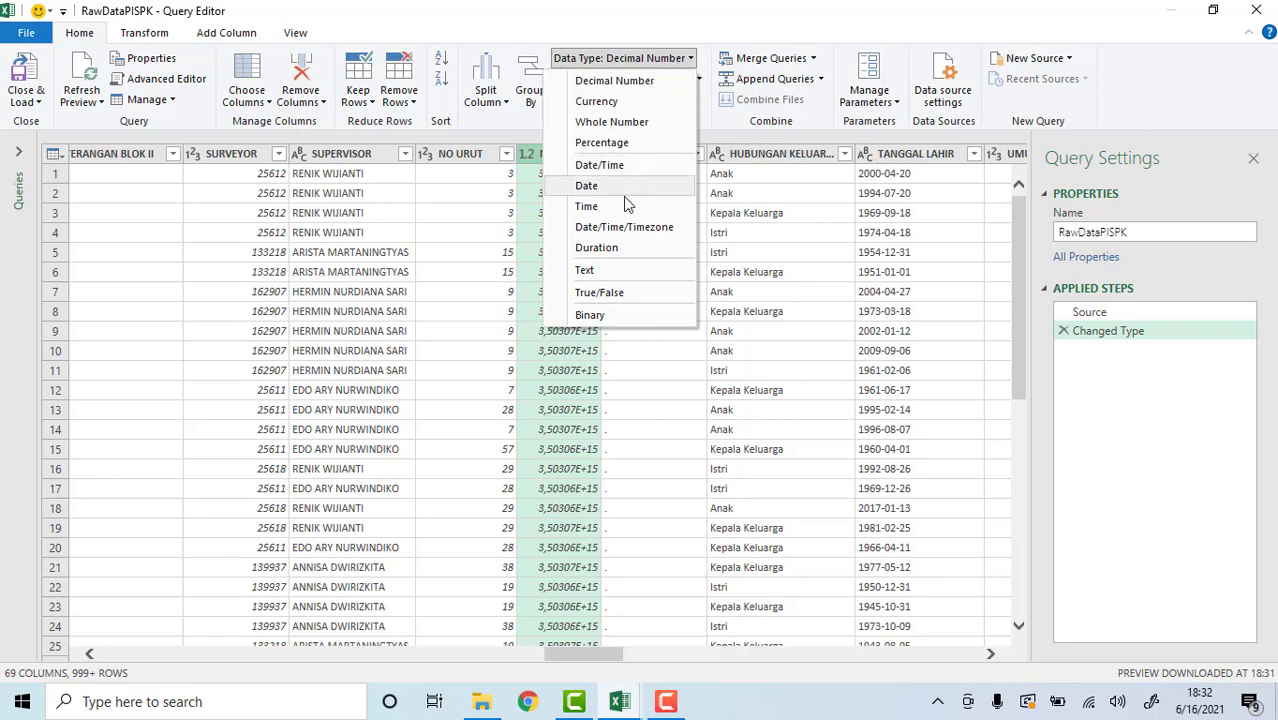
{"action": "left_click", "coordinate": [616, 270]}
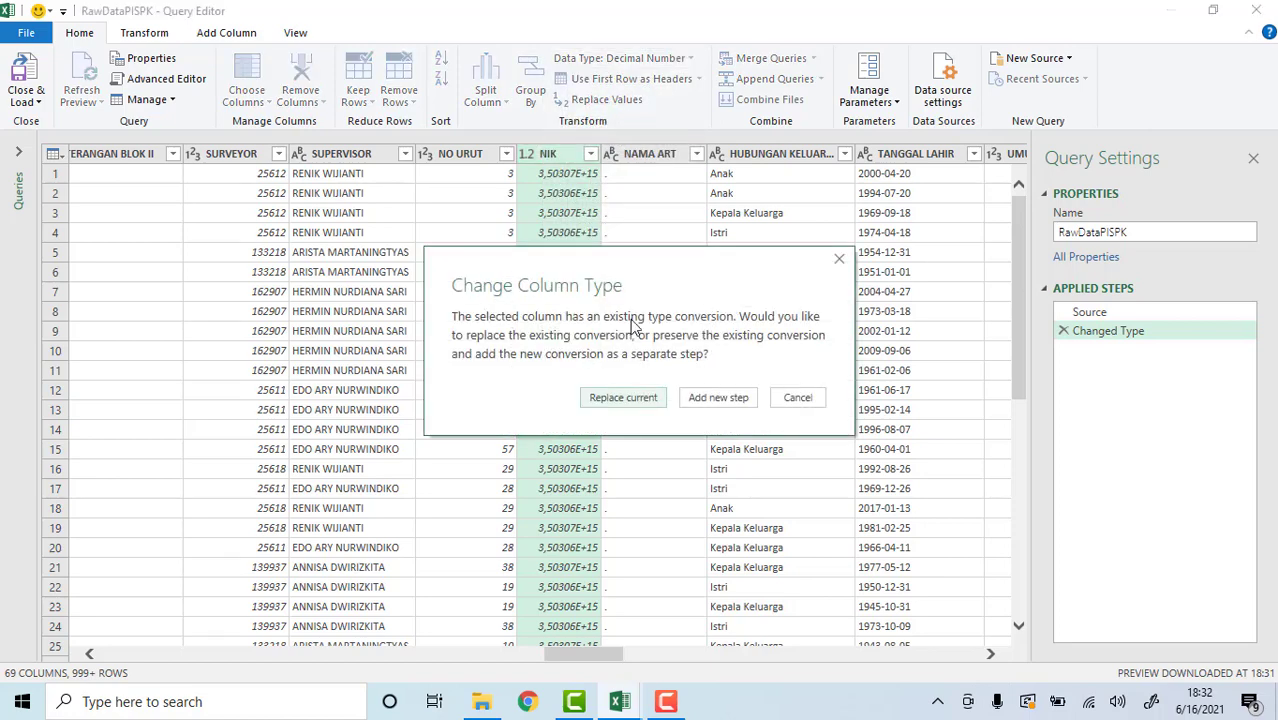
{"action": "left_click", "coordinate": [636, 403]}
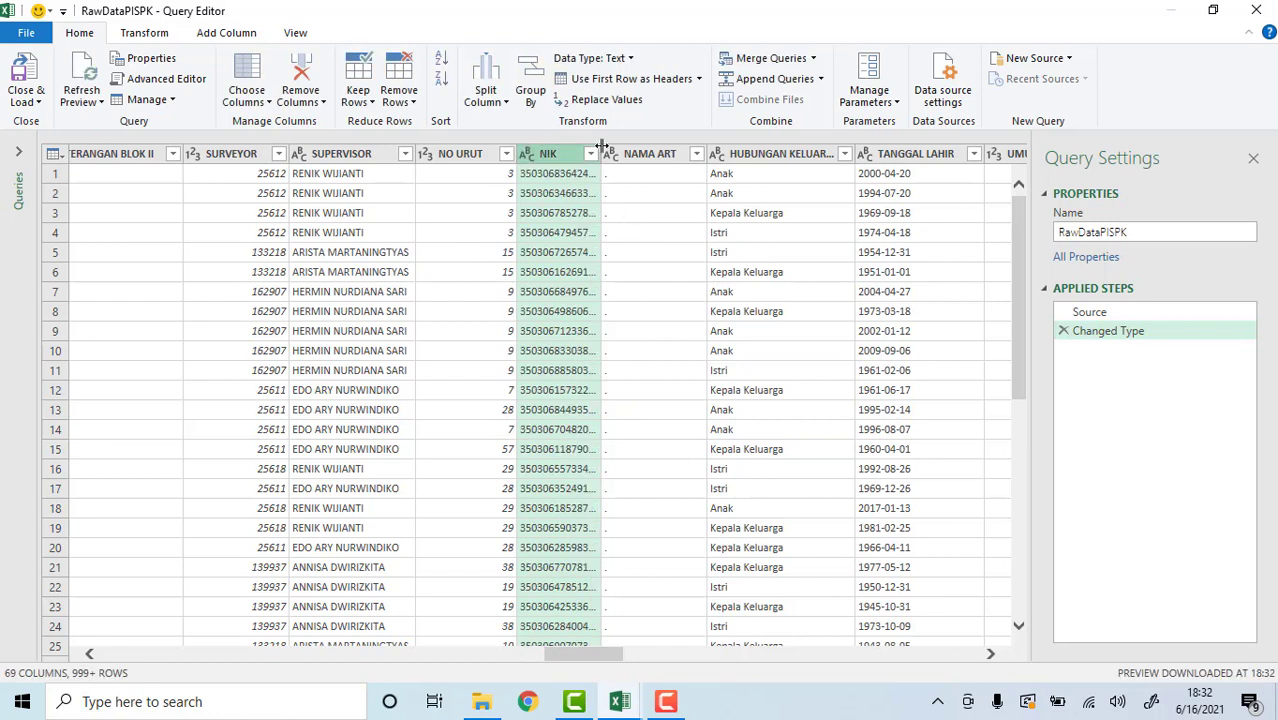
{"action": "left_click_drag", "start_coordinate": [602, 147], "coordinate": [659, 152]}
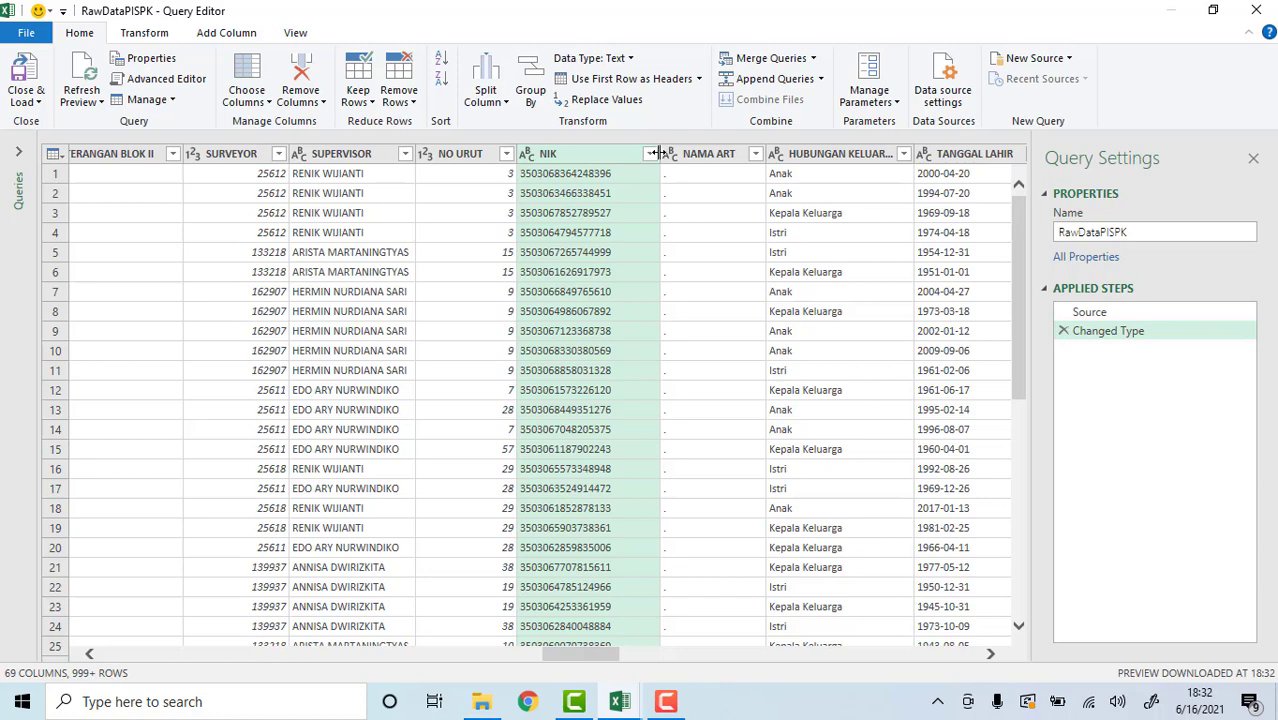
- Close the Query Editor and load the RawDataPISPK query as a connection only
{"action": "left_click", "coordinate": [44, 40]}
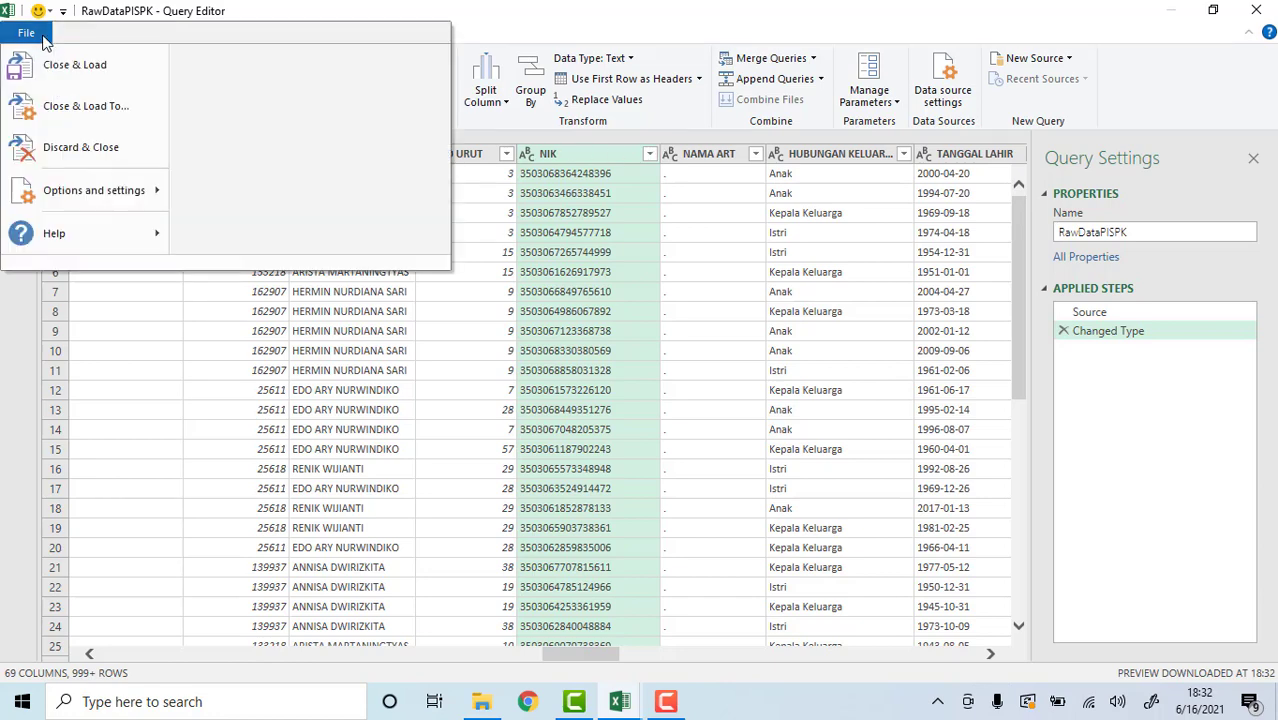
{"action": "left_click", "coordinate": [60, 106]}
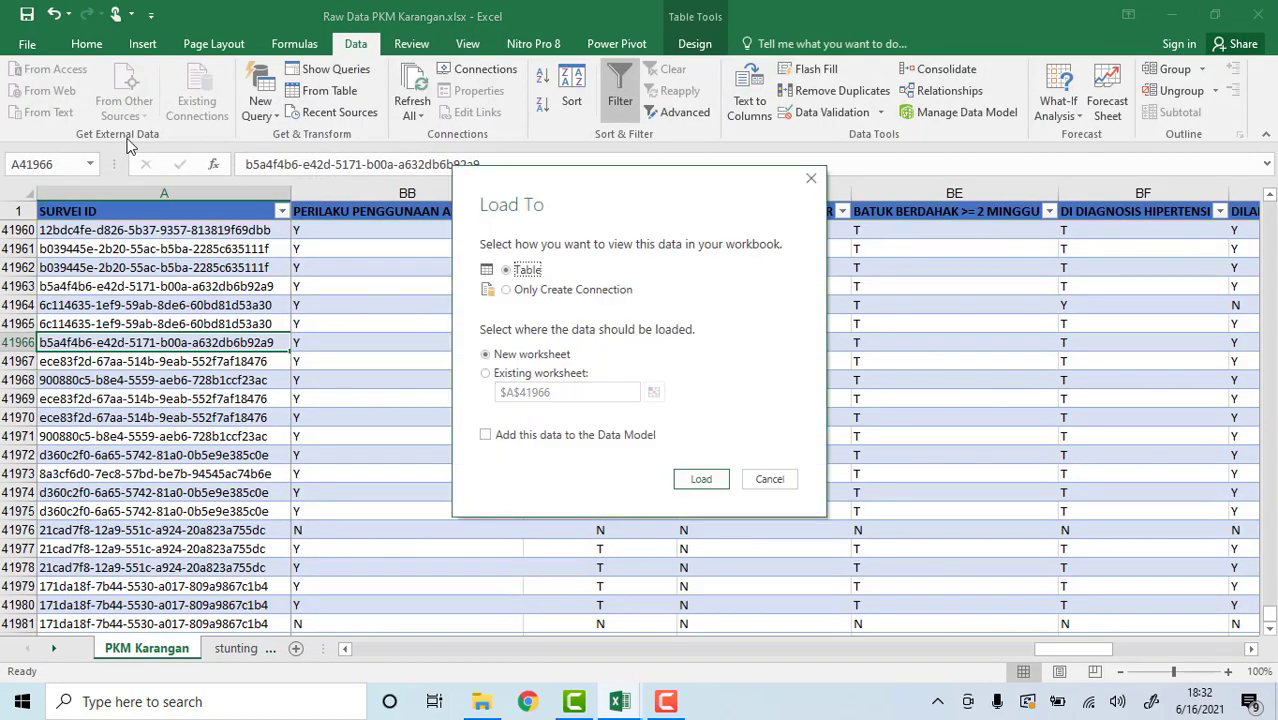
{"action": "left_click", "coordinate": [506, 290]}
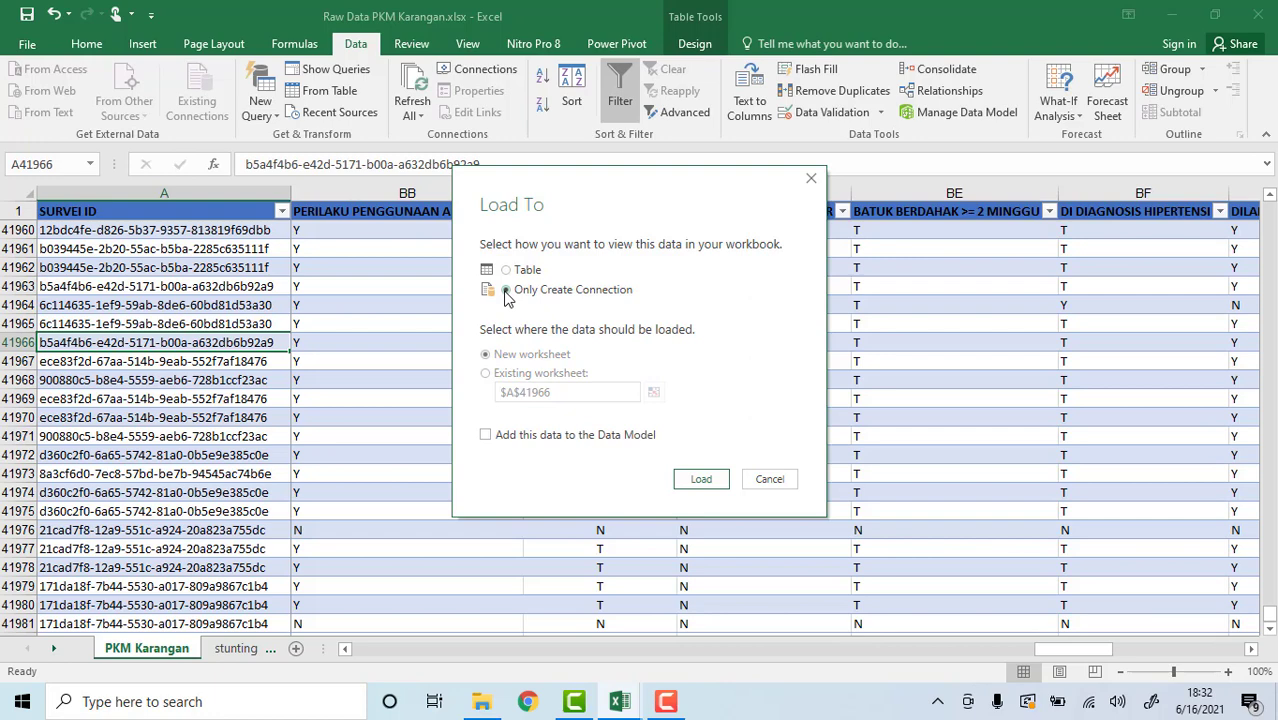
{"action": "left_click", "coordinate": [701, 481]}
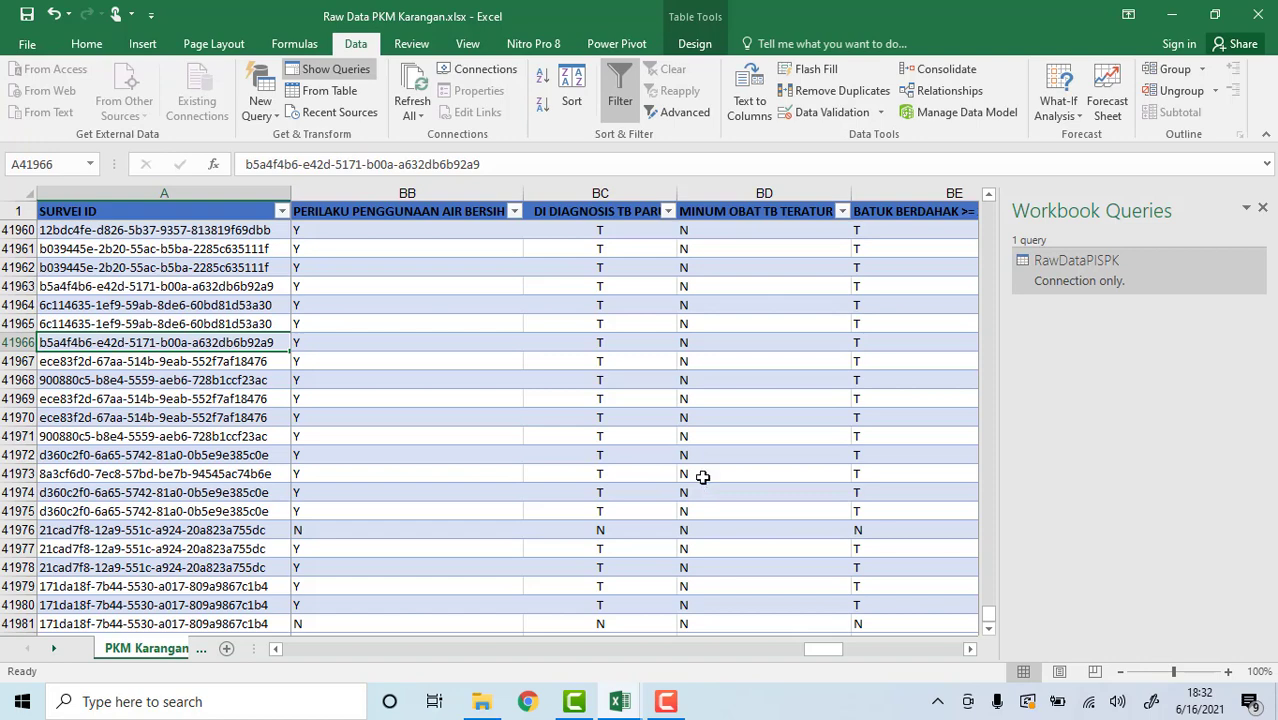
{"action": "mouse_move", "coordinate": [1083, 276]}
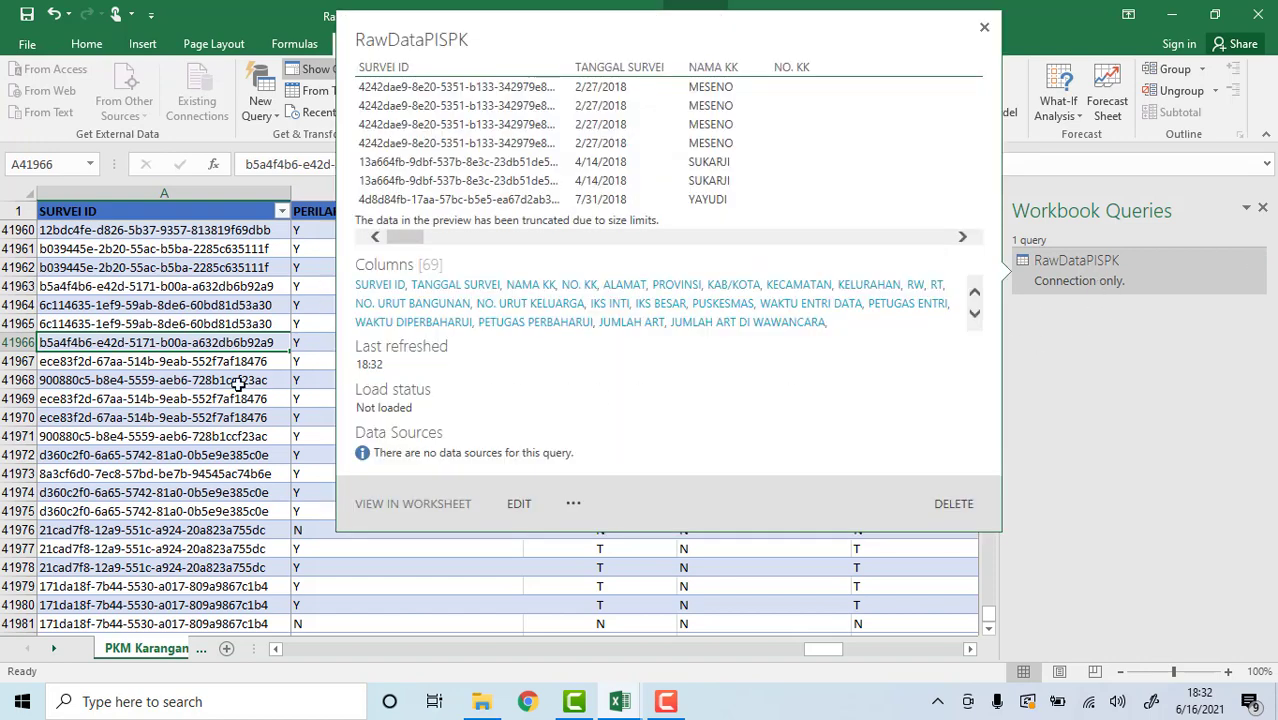
- Open the stunting sheet's table as a query and change its NIK column to Text, replacing the current conversion
{"action": "left_click_drag", "start_coordinate": [253, 647], "coordinate": [407, 647]}
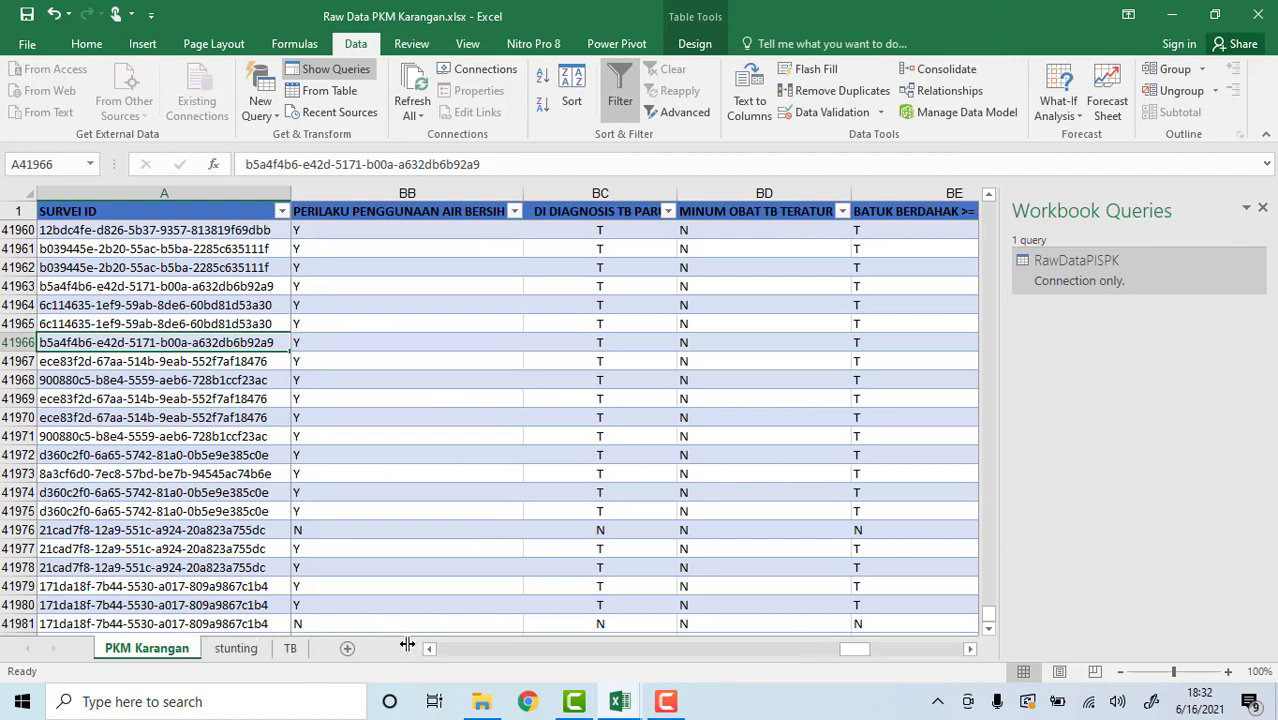
{"action": "left_click", "coordinate": [233, 649]}
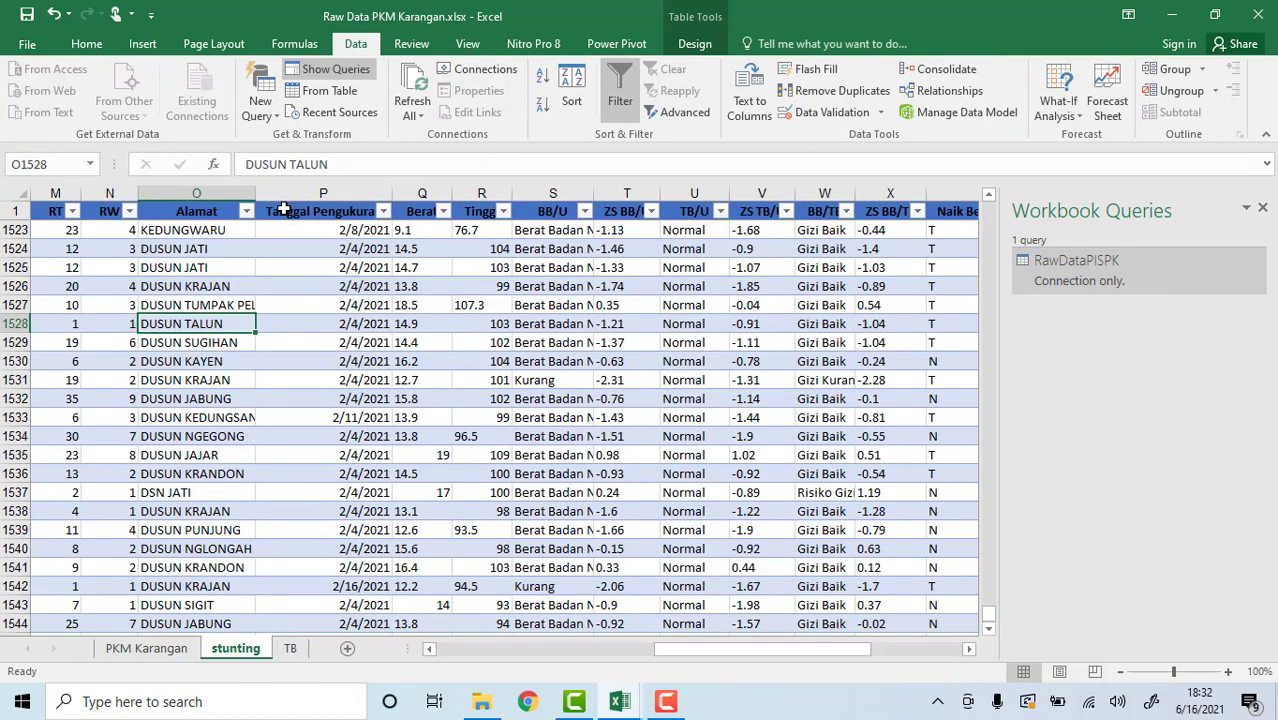
{"action": "left_click", "coordinate": [328, 92]}
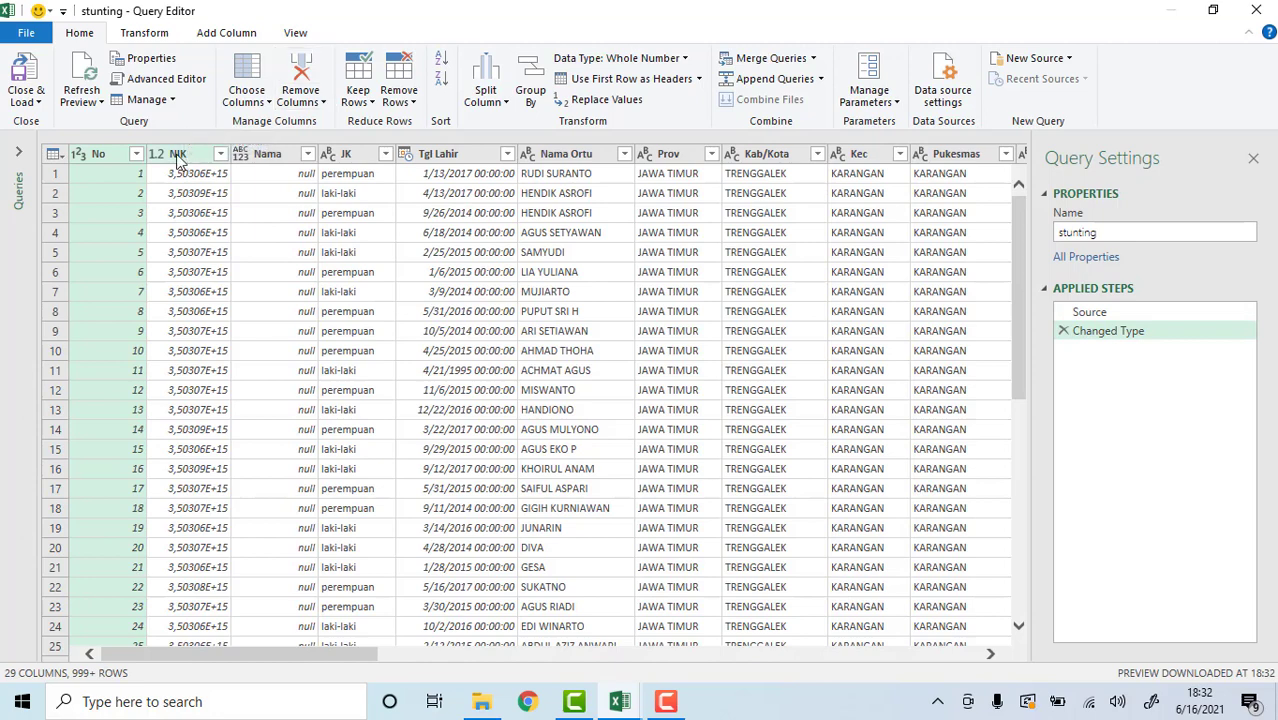
{"action": "left_click", "coordinate": [177, 156]}
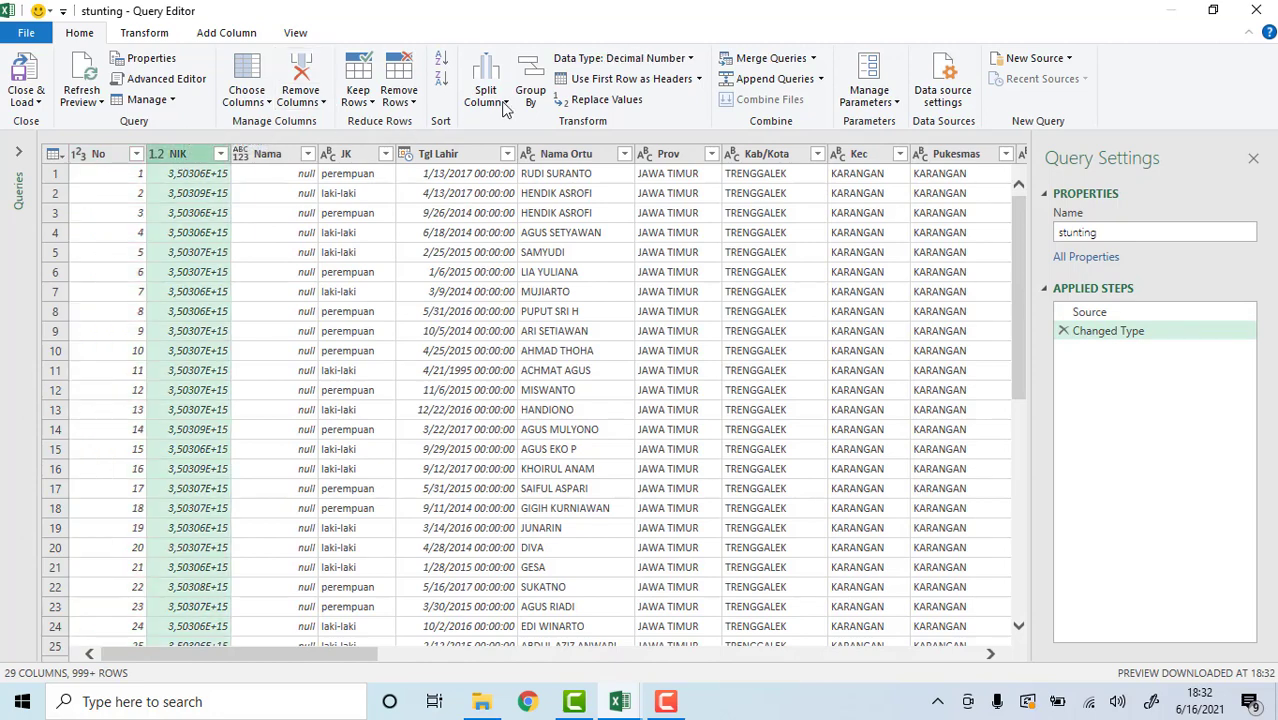
{"action": "left_click", "coordinate": [672, 60]}
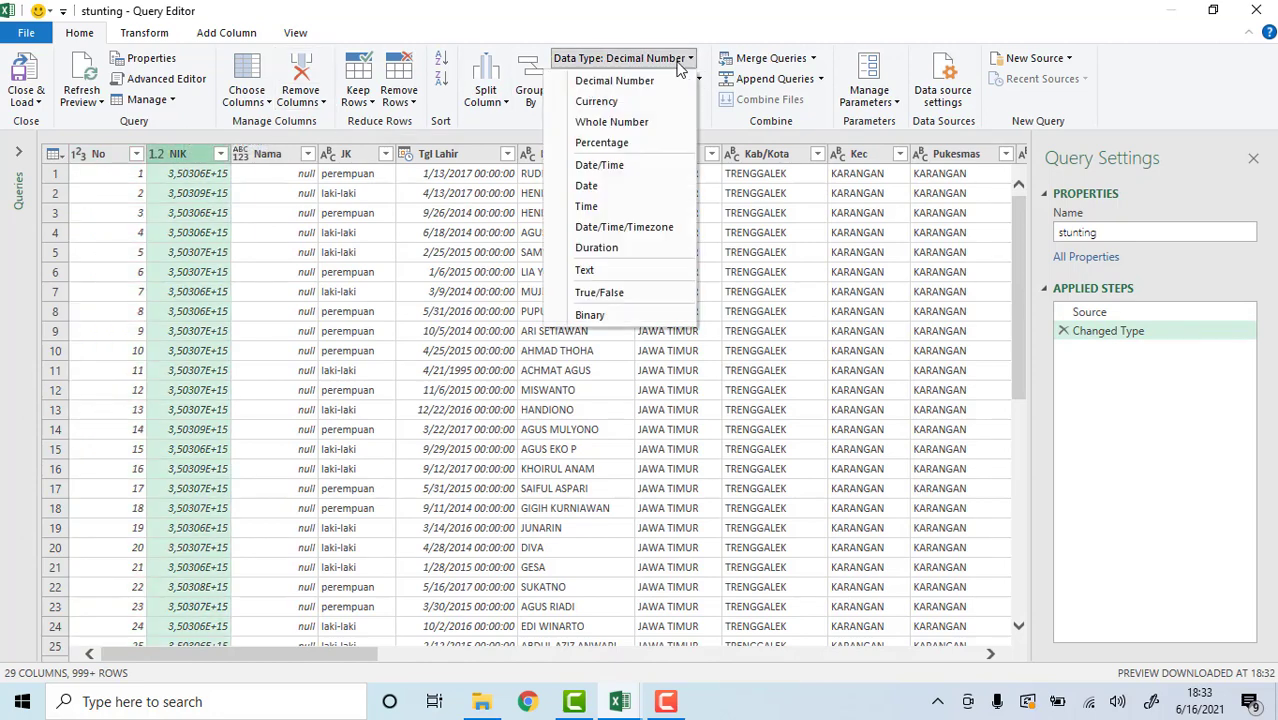
{"action": "left_click", "coordinate": [610, 272]}
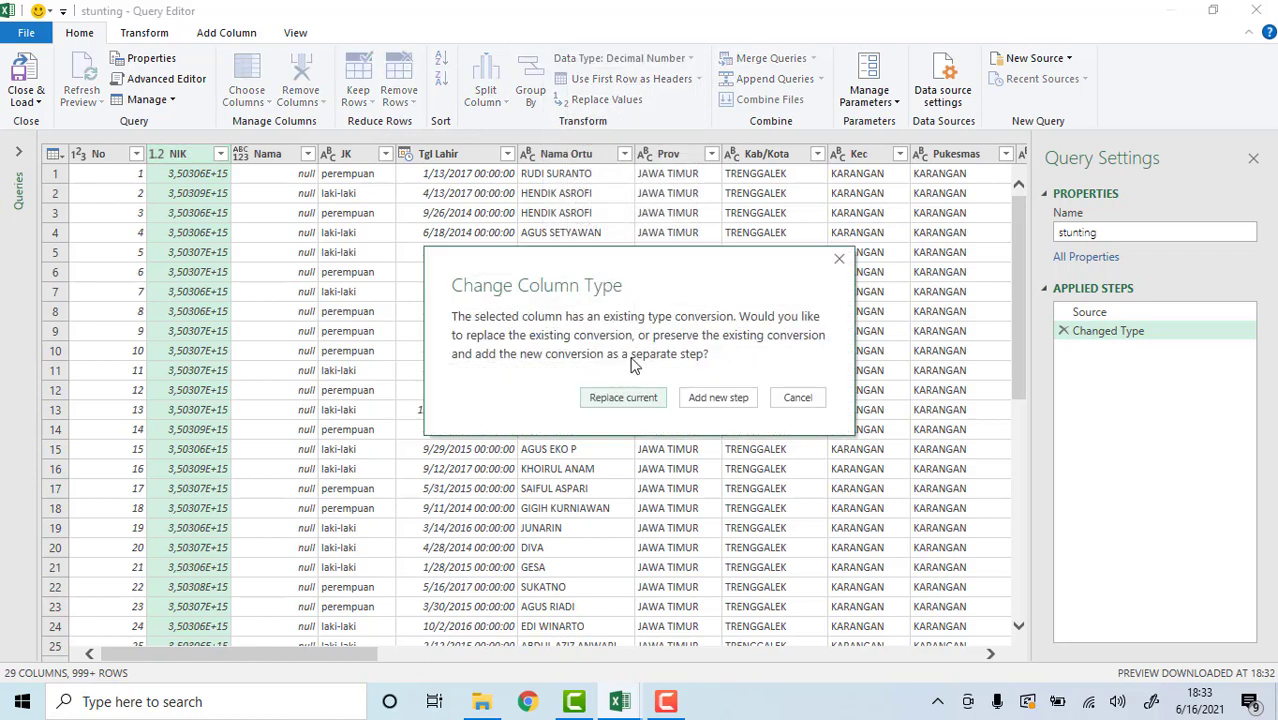
{"action": "left_click", "coordinate": [628, 398]}
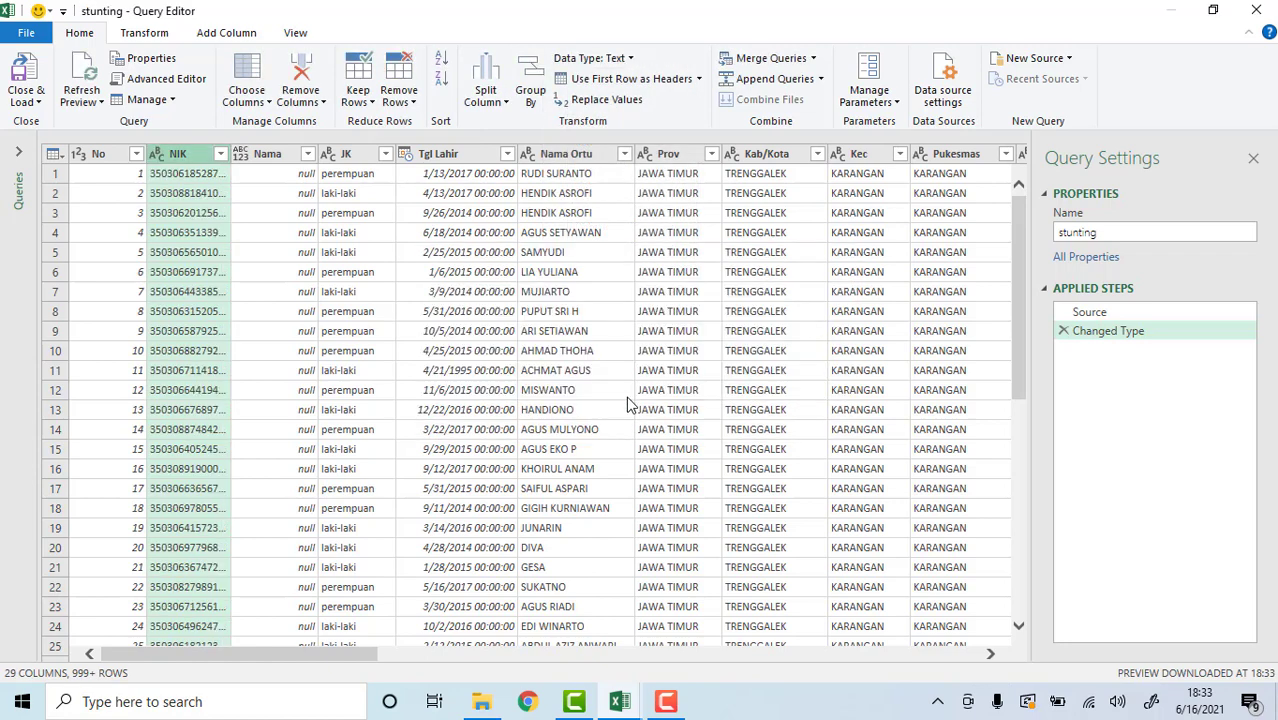
- Close the Query Editor and load the stunting query as a connection only
{"action": "left_click", "coordinate": [36, 40]}
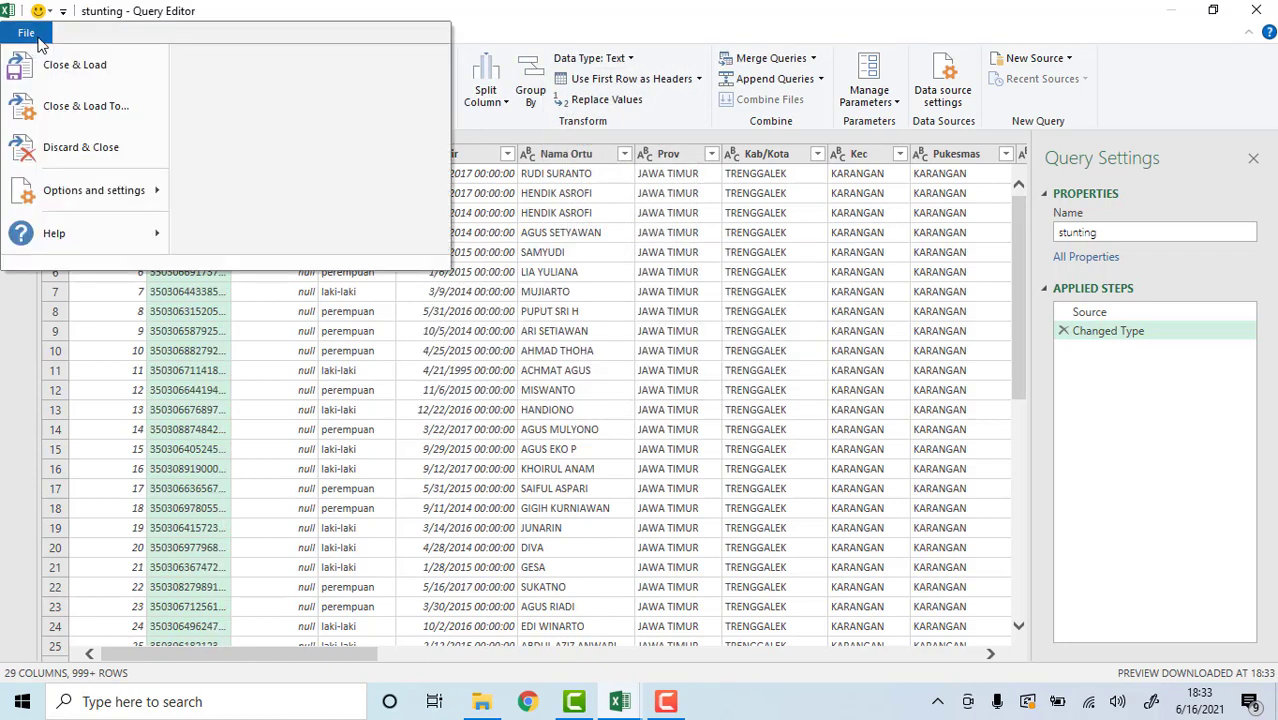
{"action": "left_click", "coordinate": [72, 118]}
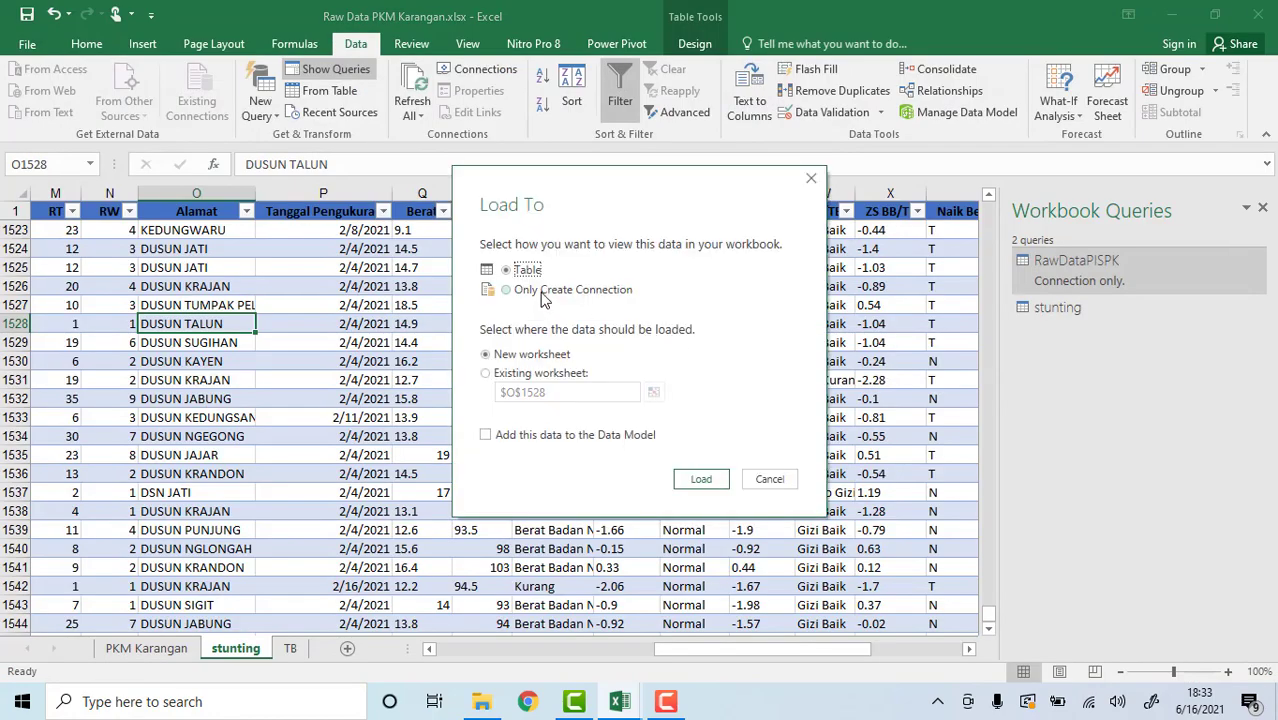
{"action": "left_click", "coordinate": [543, 292]}
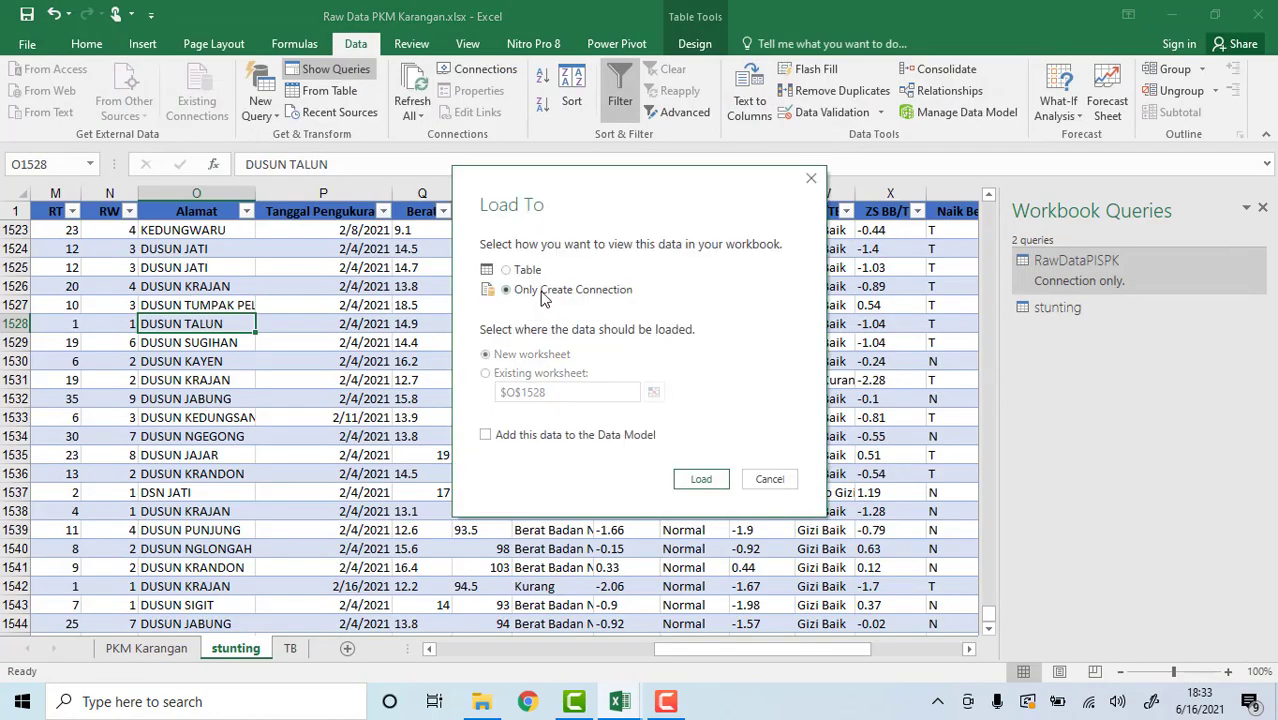
{"action": "left_click", "coordinate": [700, 480]}
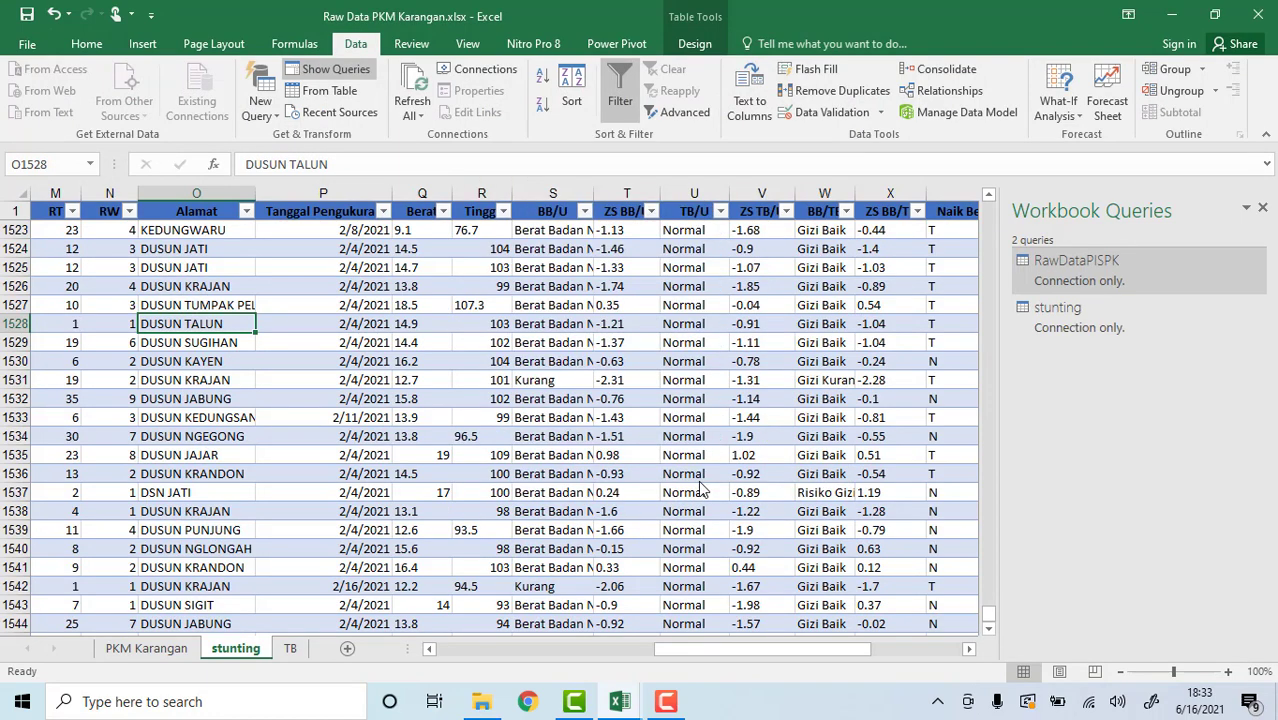
- Open the TB sheet's table as a query and change Nomor Identitas Kependudukan (NIK) to Text, replacing the current conversion
{"action": "left_click", "coordinate": [291, 648]}
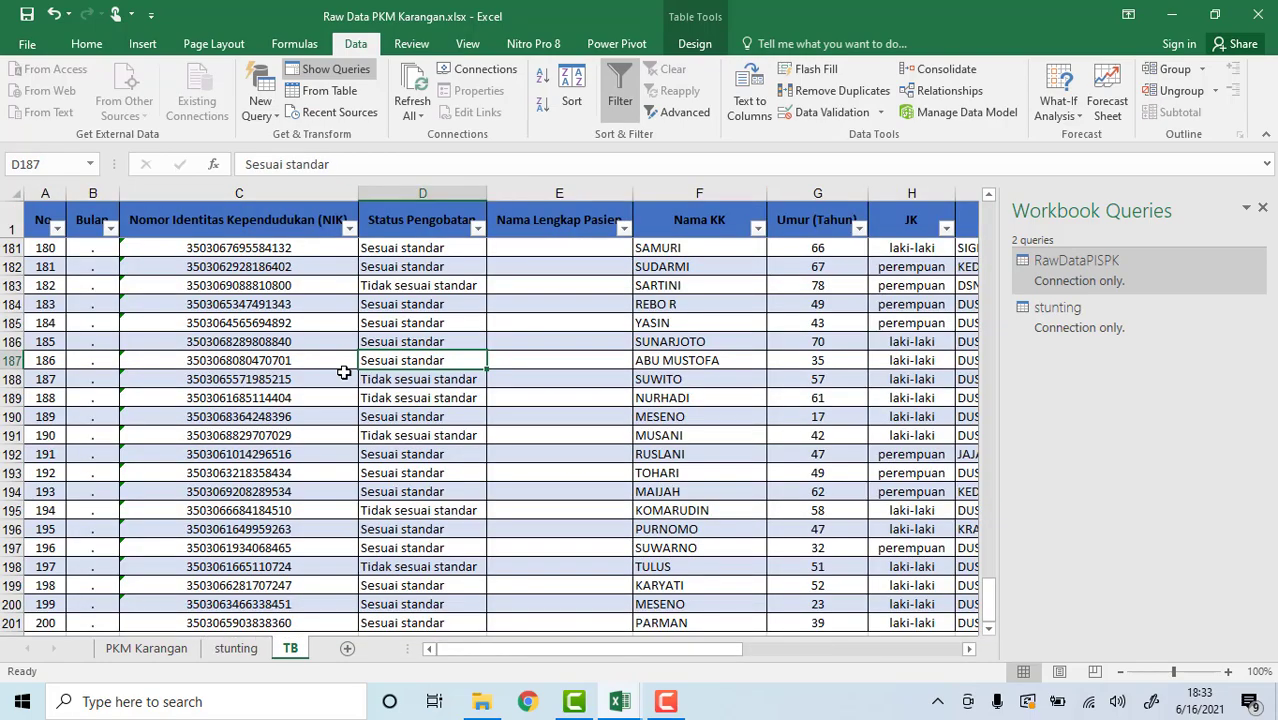
{"action": "scroll", "coordinate": [196, 310], "scroll_direction": "up", "scroll_amount": 20}
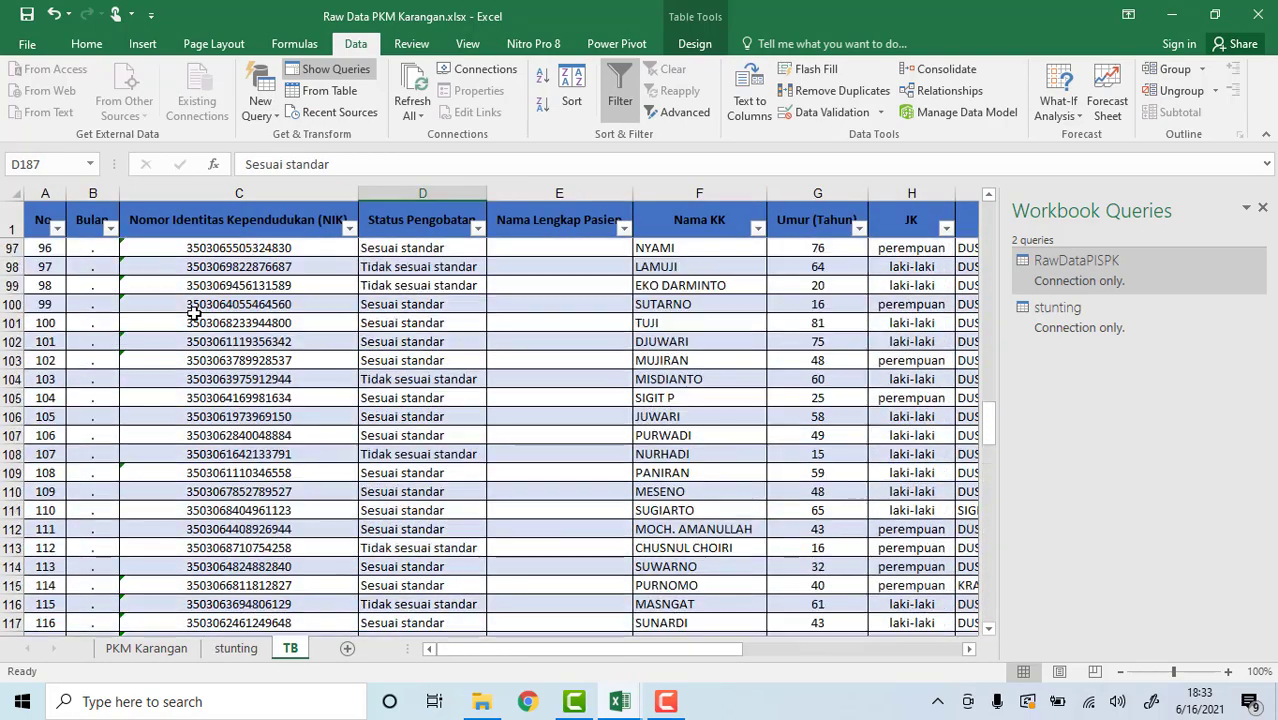
{"action": "scroll", "coordinate": [194, 314], "scroll_direction": "up", "scroll_amount": 5}
{"action": "left_click", "coordinate": [329, 95]}
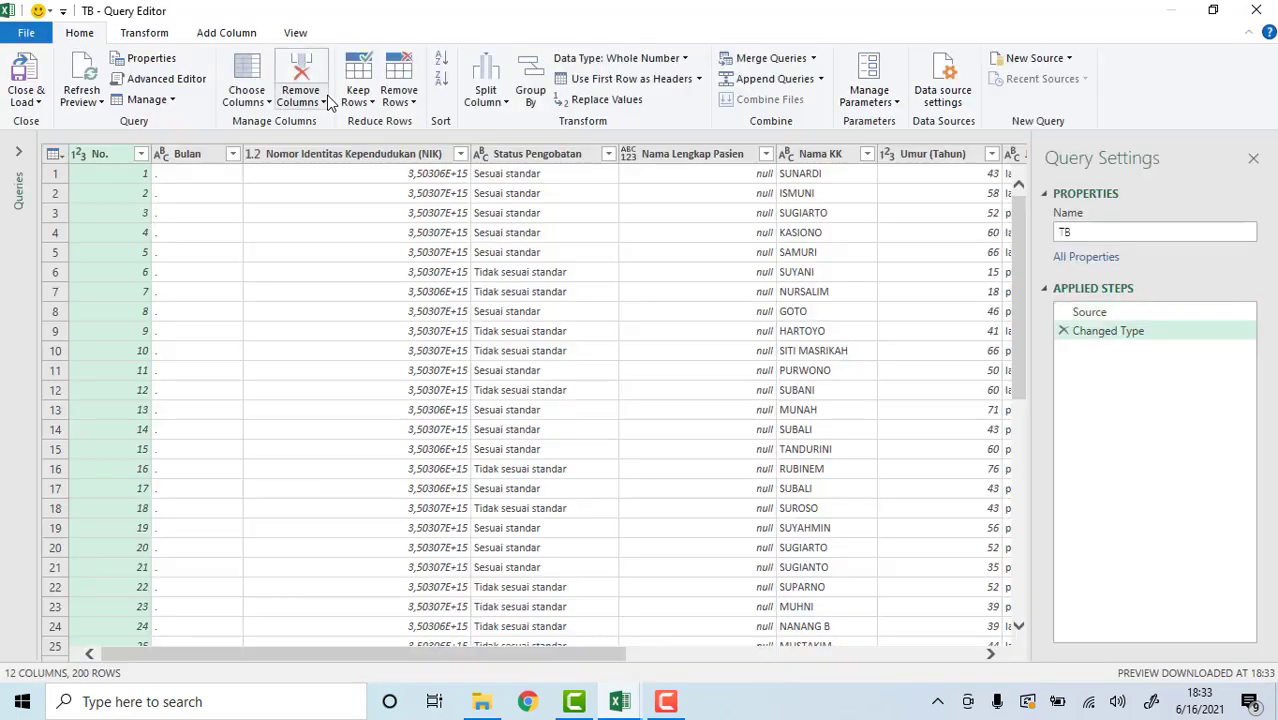
{"action": "left_click", "coordinate": [372, 155]}
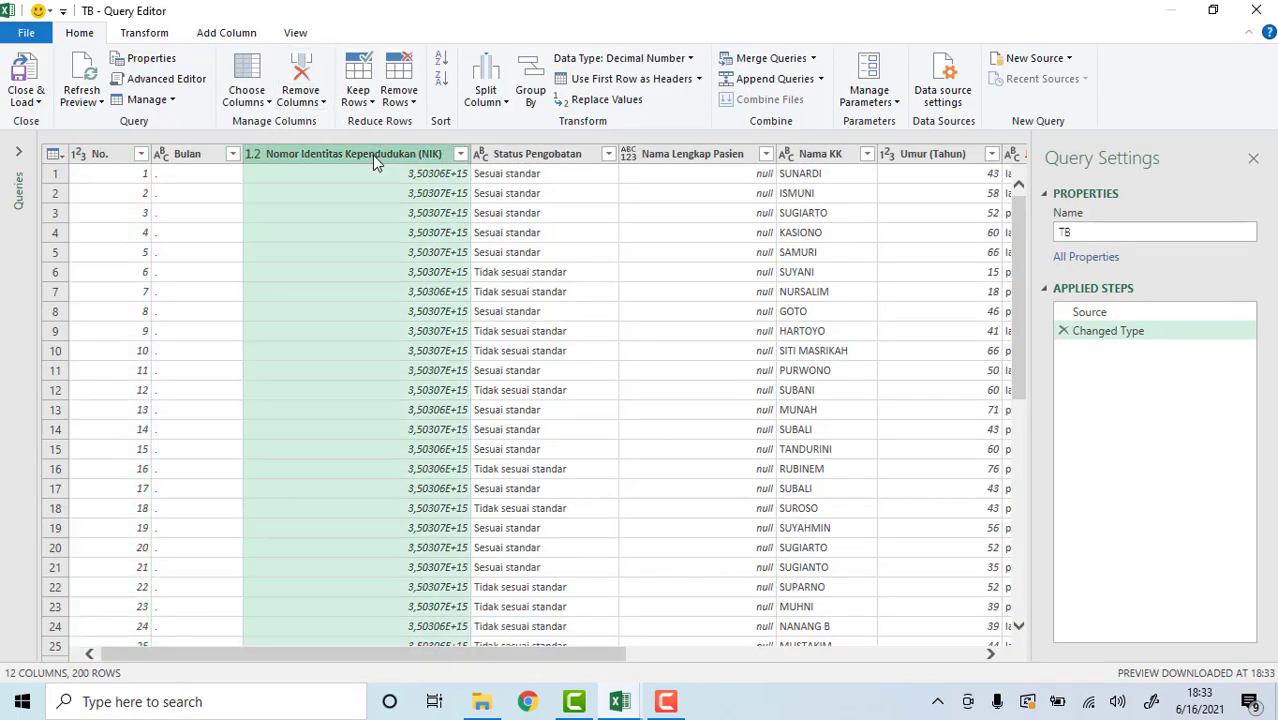
{"action": "left_click", "coordinate": [668, 64]}
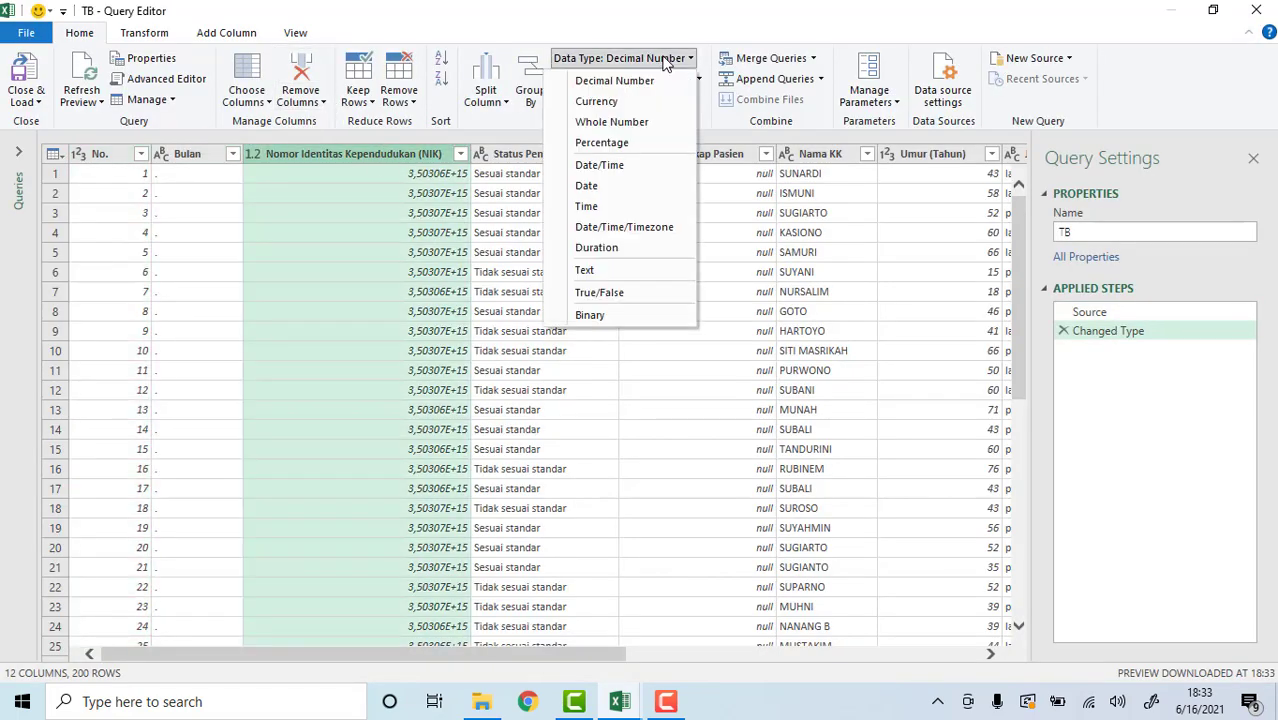
{"action": "left_click", "coordinate": [594, 270]}
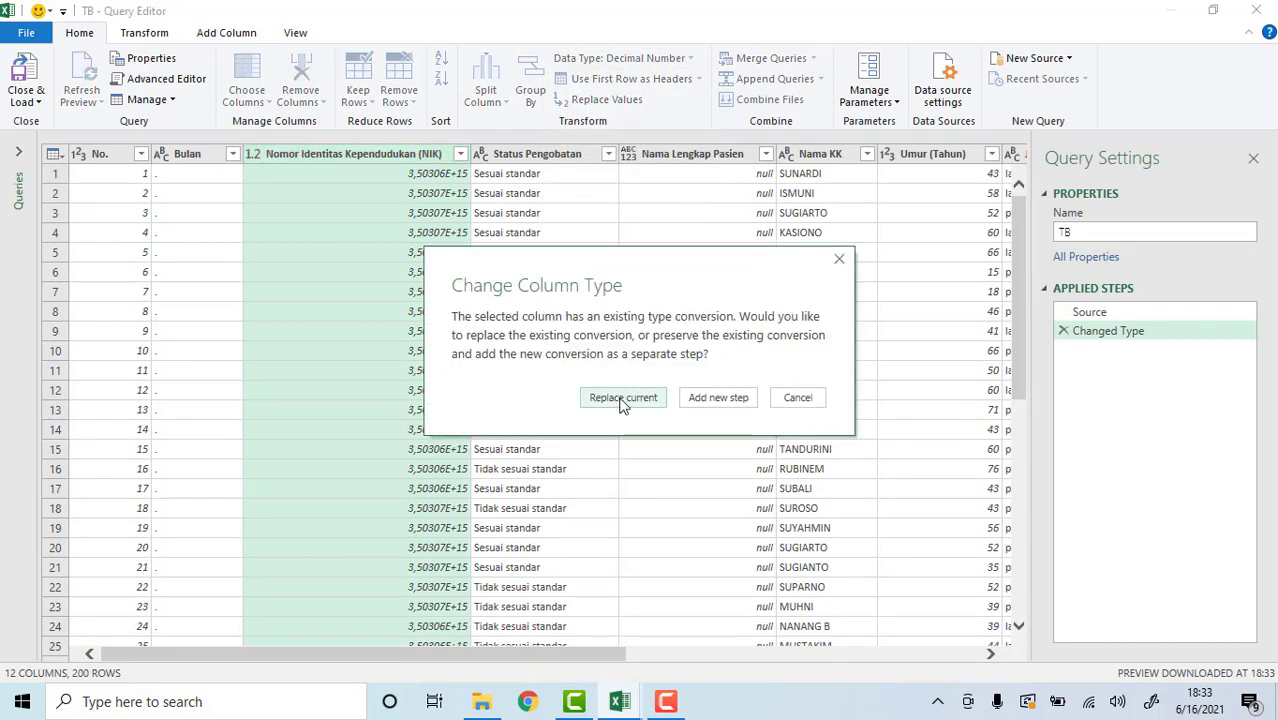
{"action": "left_click", "coordinate": [622, 398]}
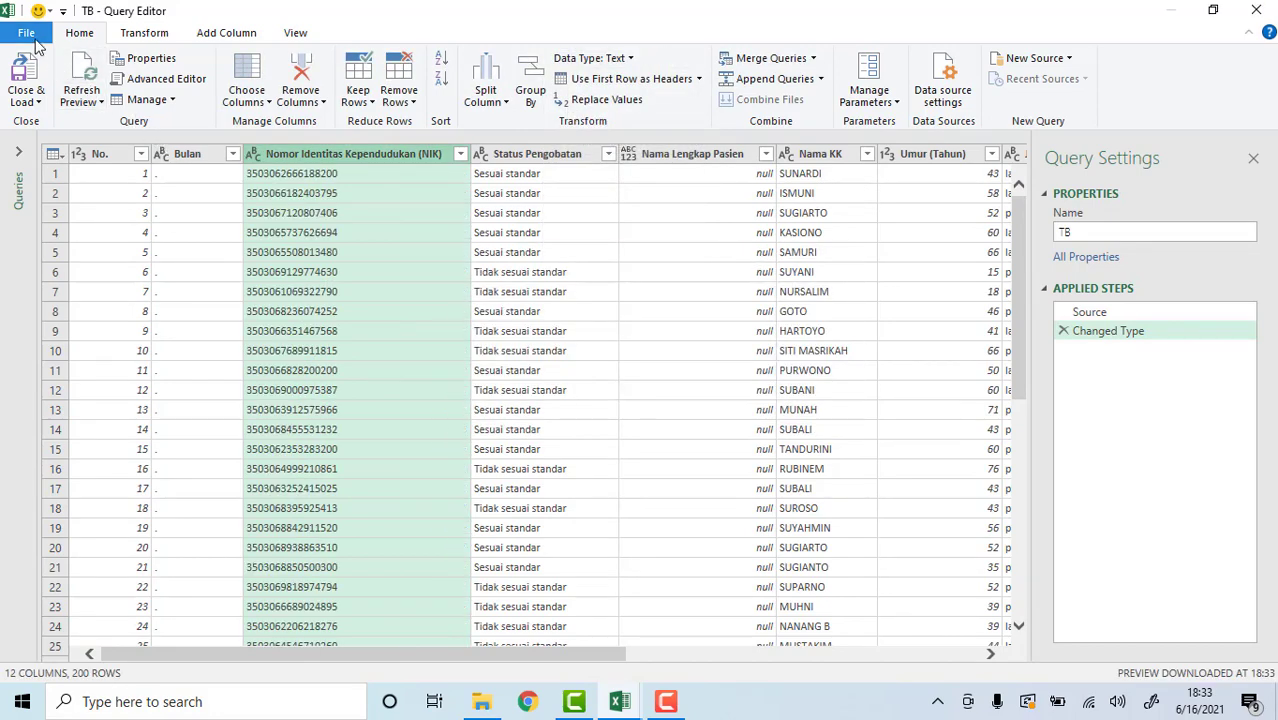
- Close the Query Editor and load the TB query as a connection only
{"action": "left_click", "coordinate": [30, 36]}
{"action": "left_click", "coordinate": [57, 116]}
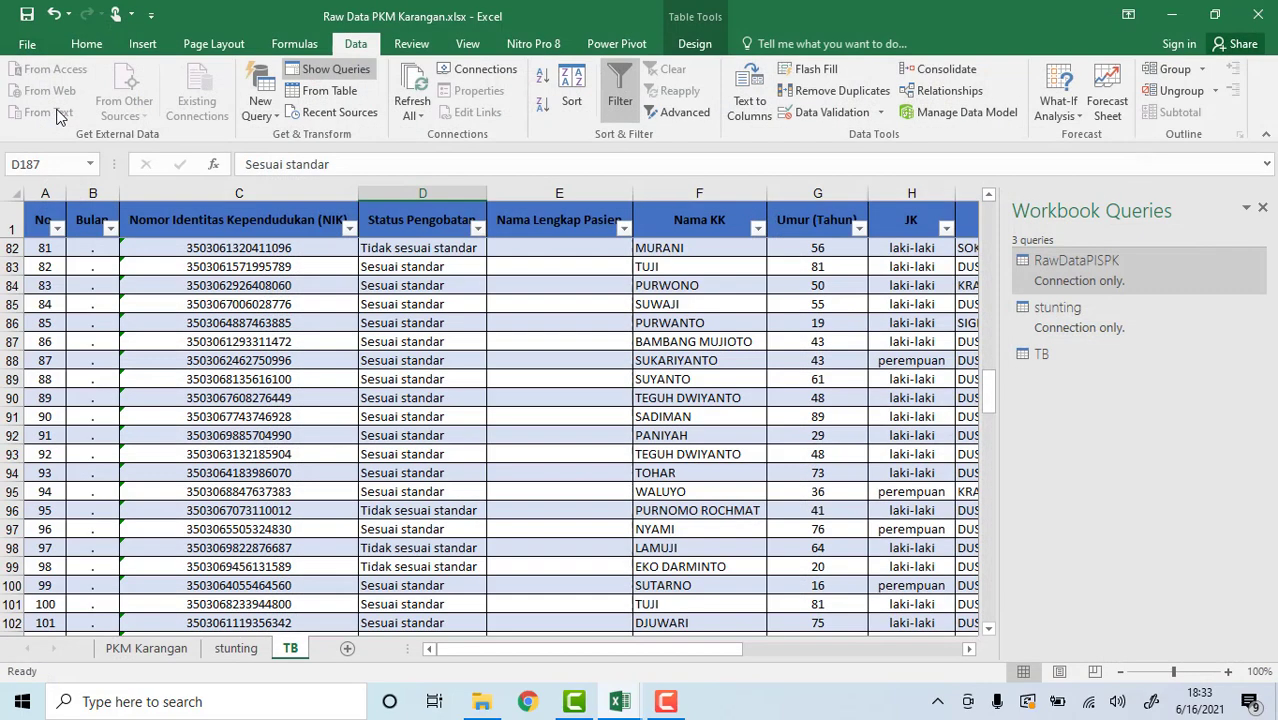
{"action": "left_click", "coordinate": [521, 290]}
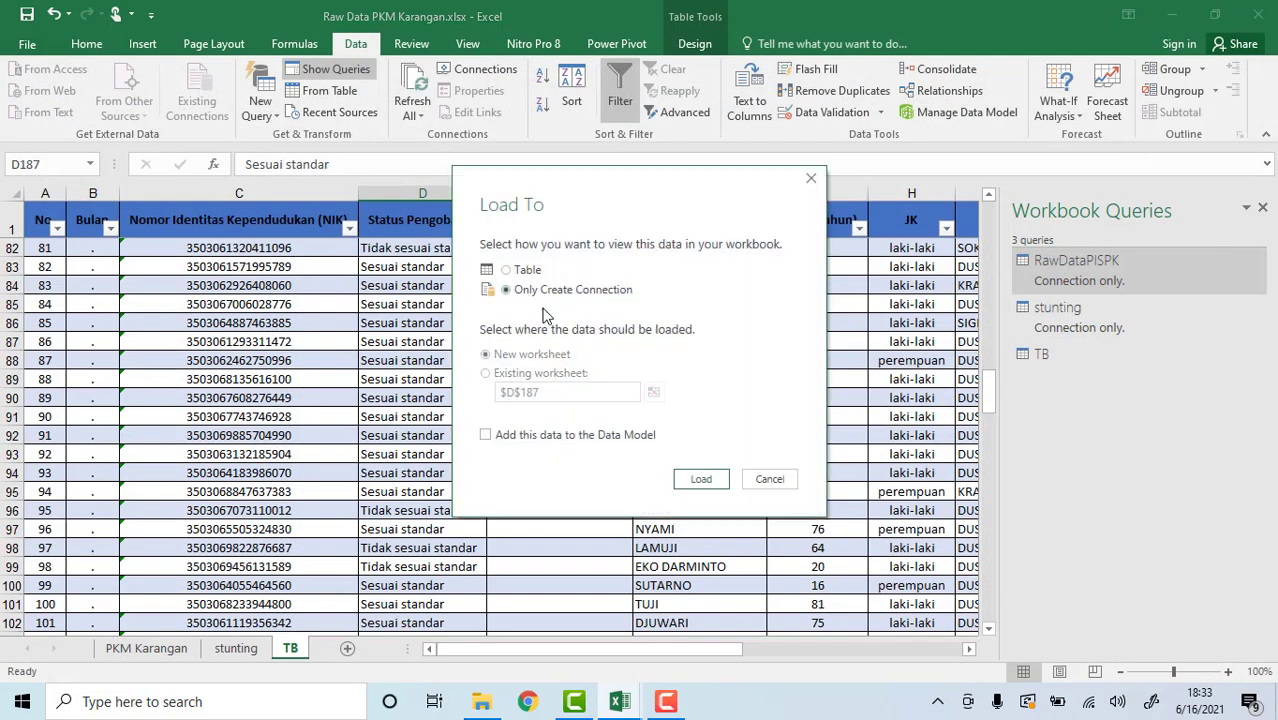
{"action": "left_click", "coordinate": [701, 479]}
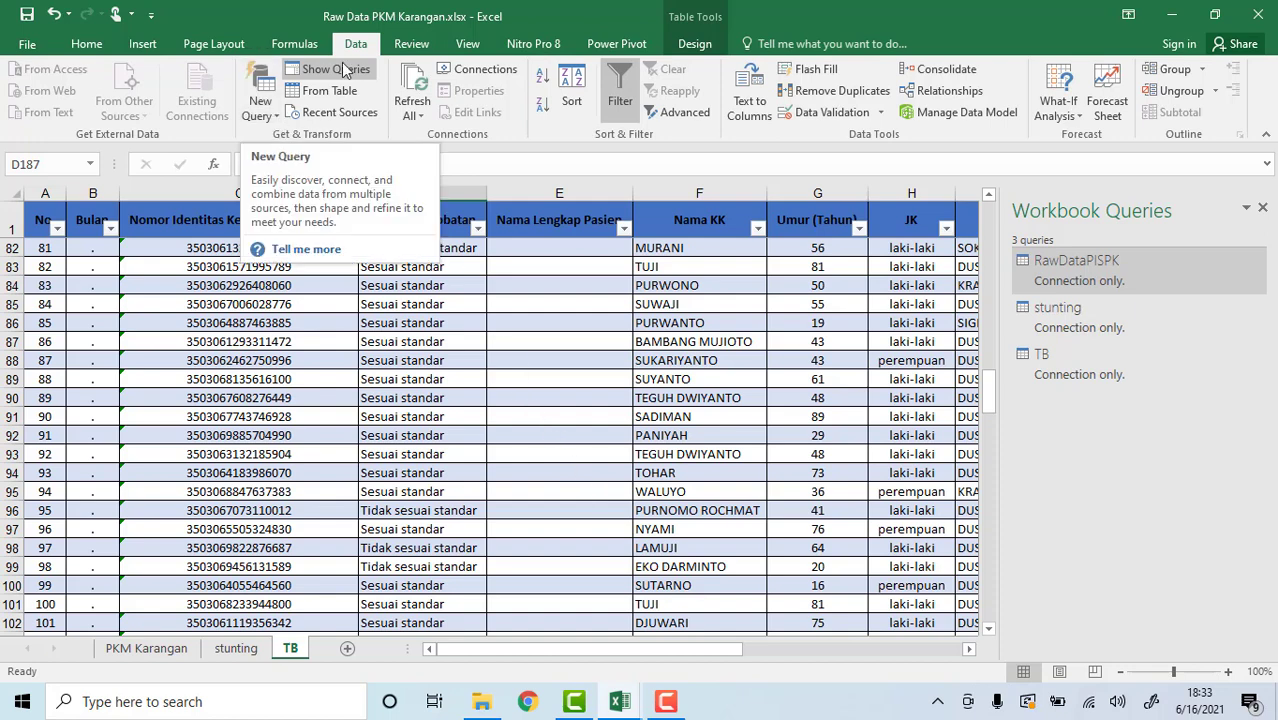
- Start a query merge with RawDataPISPK as the first table and stunting as the second
{"action": "left_click", "coordinate": [262, 112]}
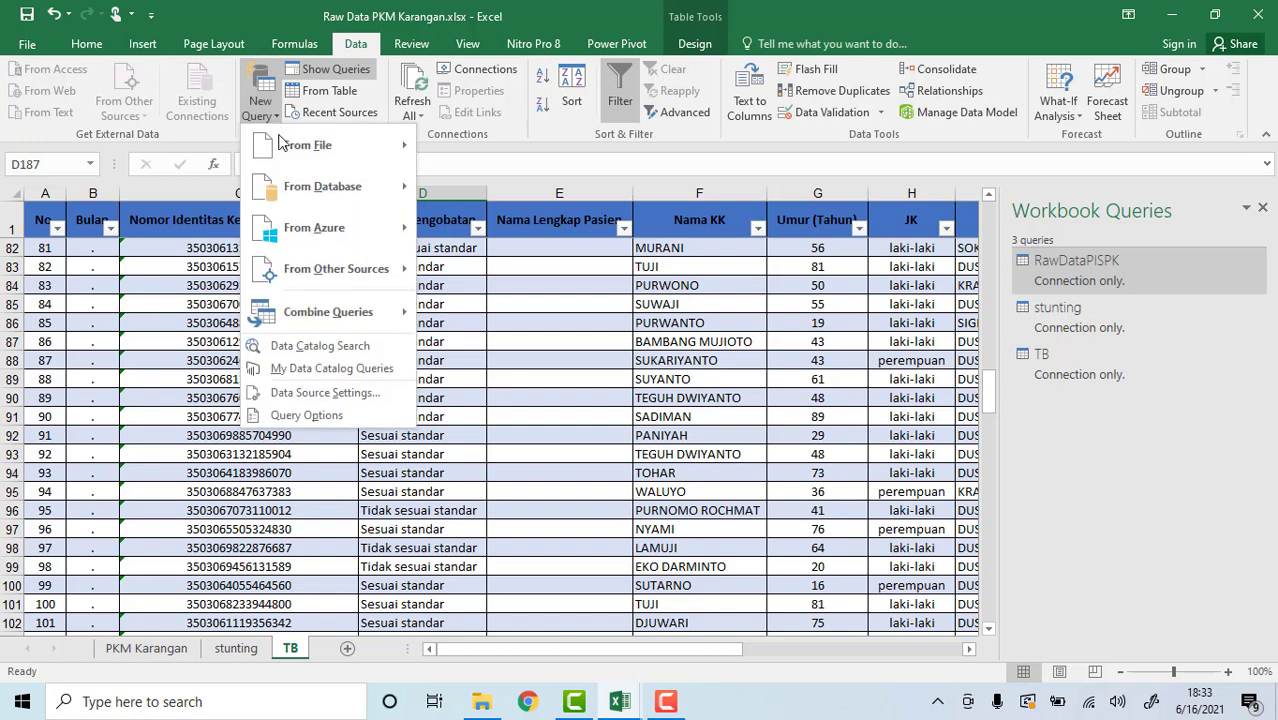
{"action": "mouse_move", "coordinate": [315, 325]}
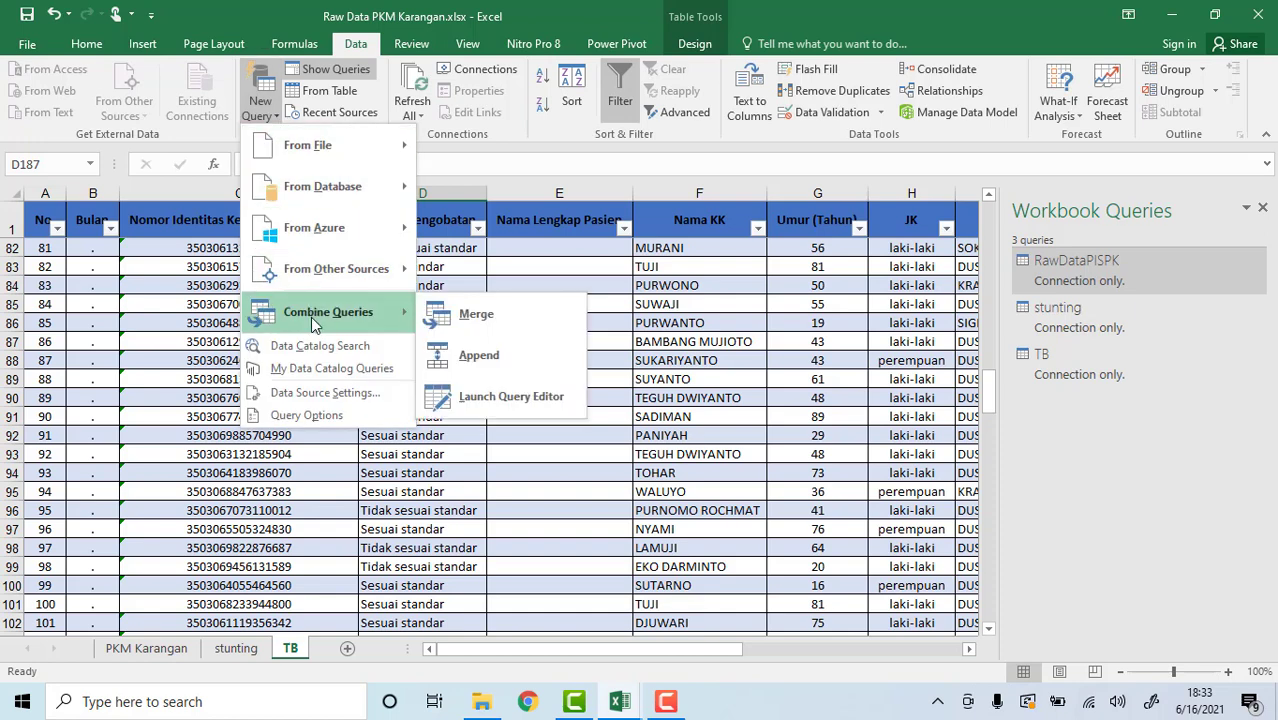
{"action": "left_click", "coordinate": [477, 334]}
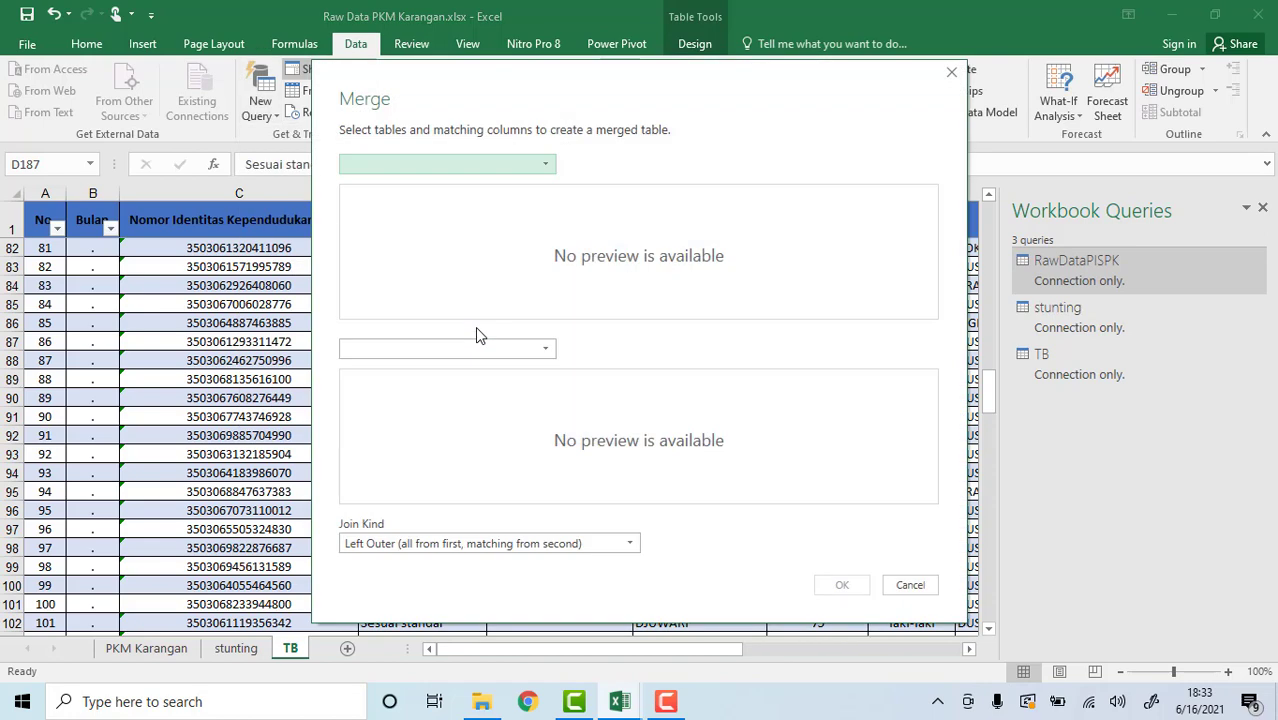
{"action": "left_click", "coordinate": [546, 168]}
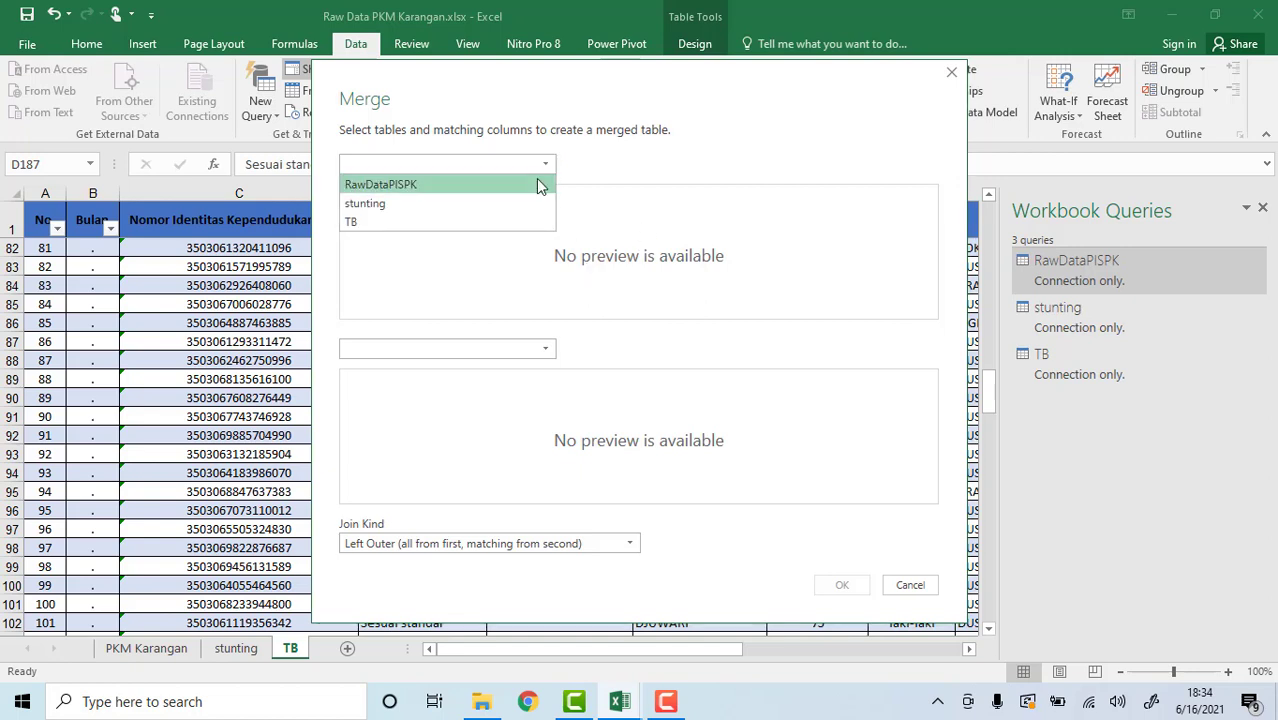
{"action": "left_click", "coordinate": [431, 186]}
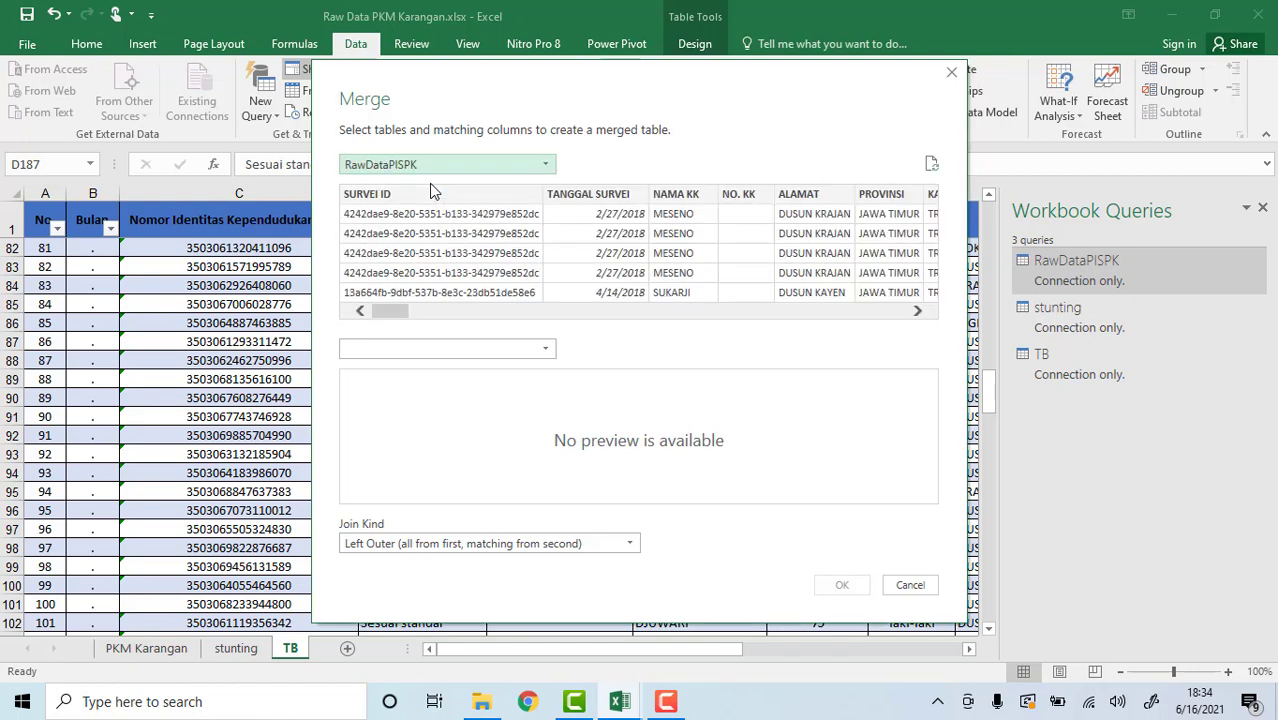
{"action": "left_click", "coordinate": [538, 350]}
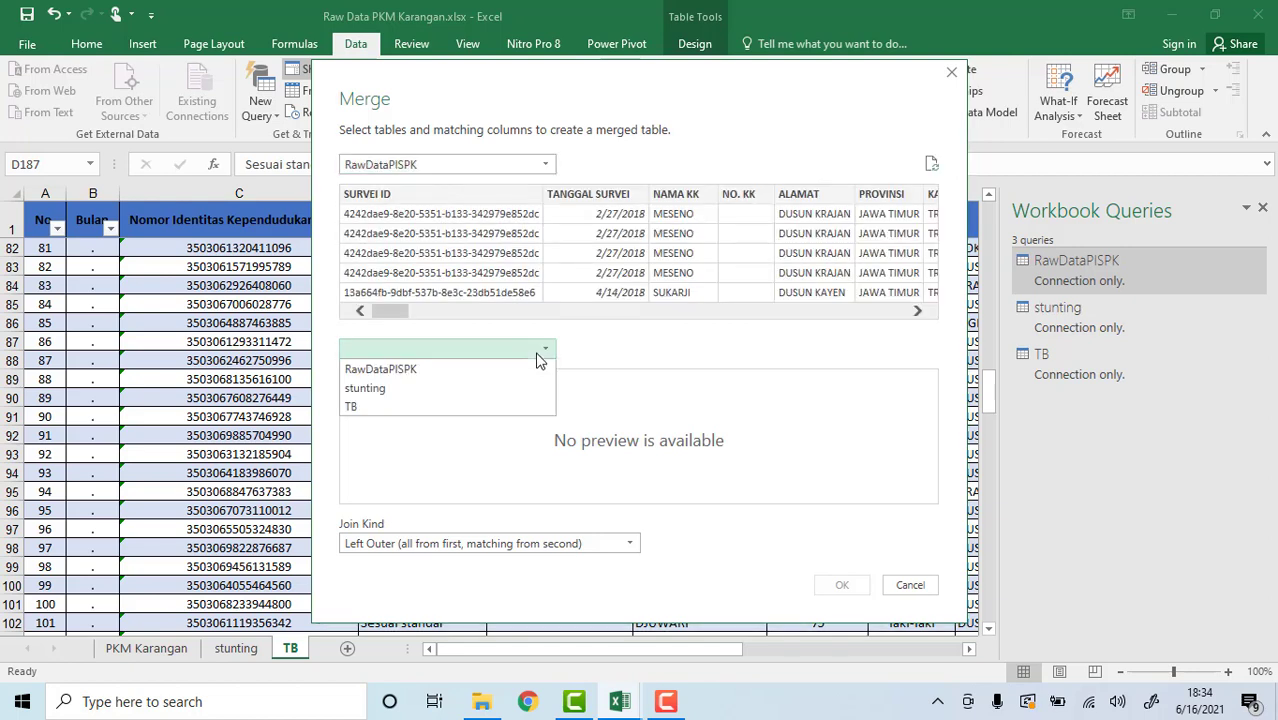
{"action": "left_click", "coordinate": [474, 397]}
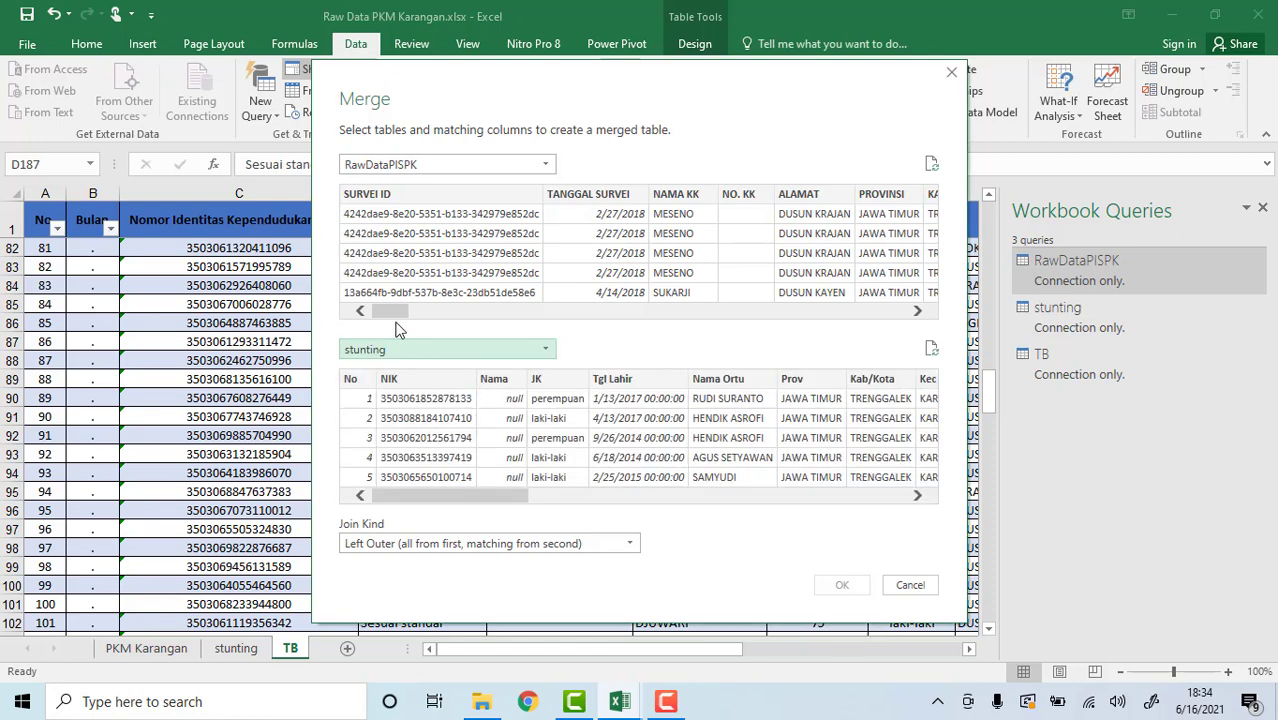
- Match the two tables on their NIK columns and create the merge with a Left Outer join
{"action": "left_click_drag", "start_coordinate": [393, 317], "coordinate": [670, 347]}
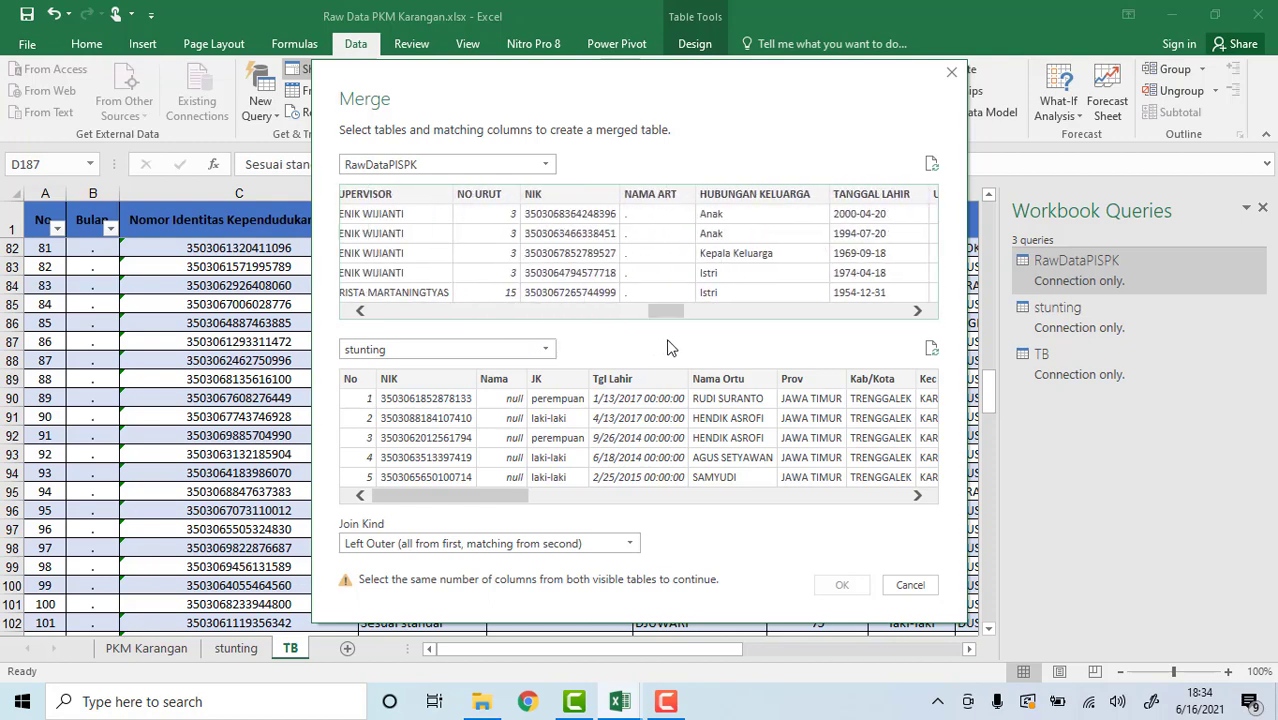
{"action": "left_click", "coordinate": [576, 193]}
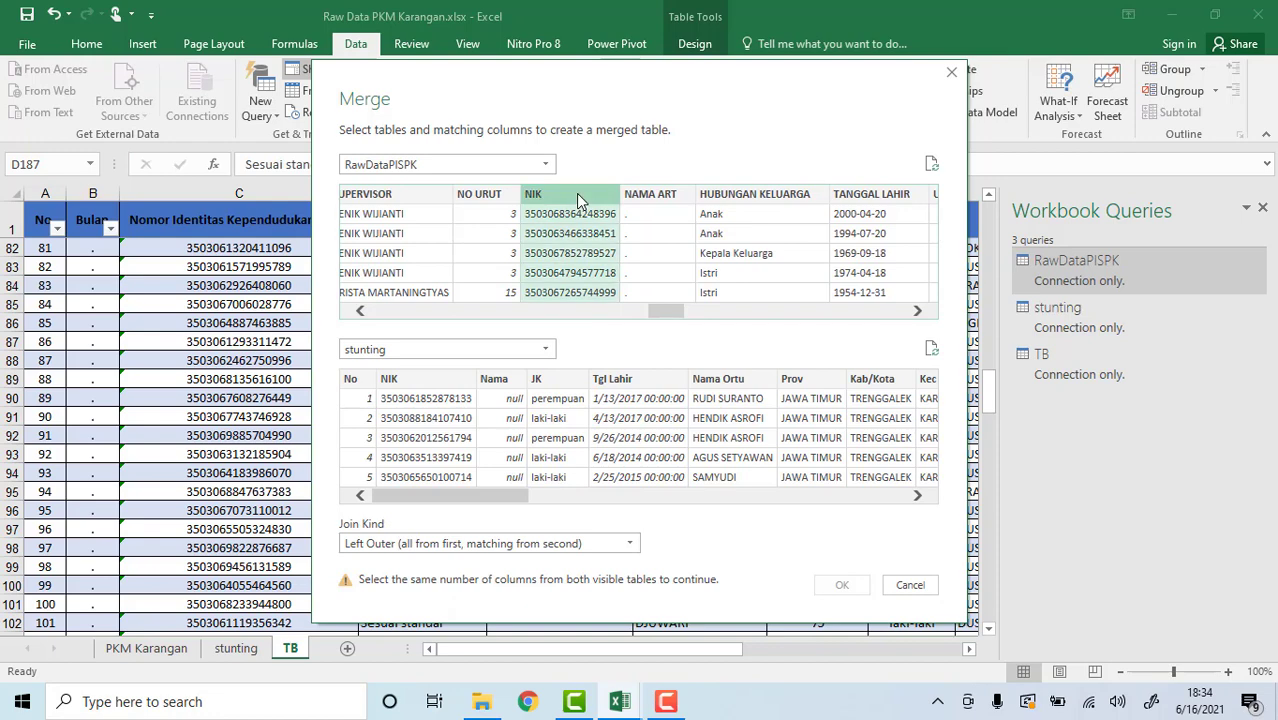
{"action": "left_click", "coordinate": [413, 381]}
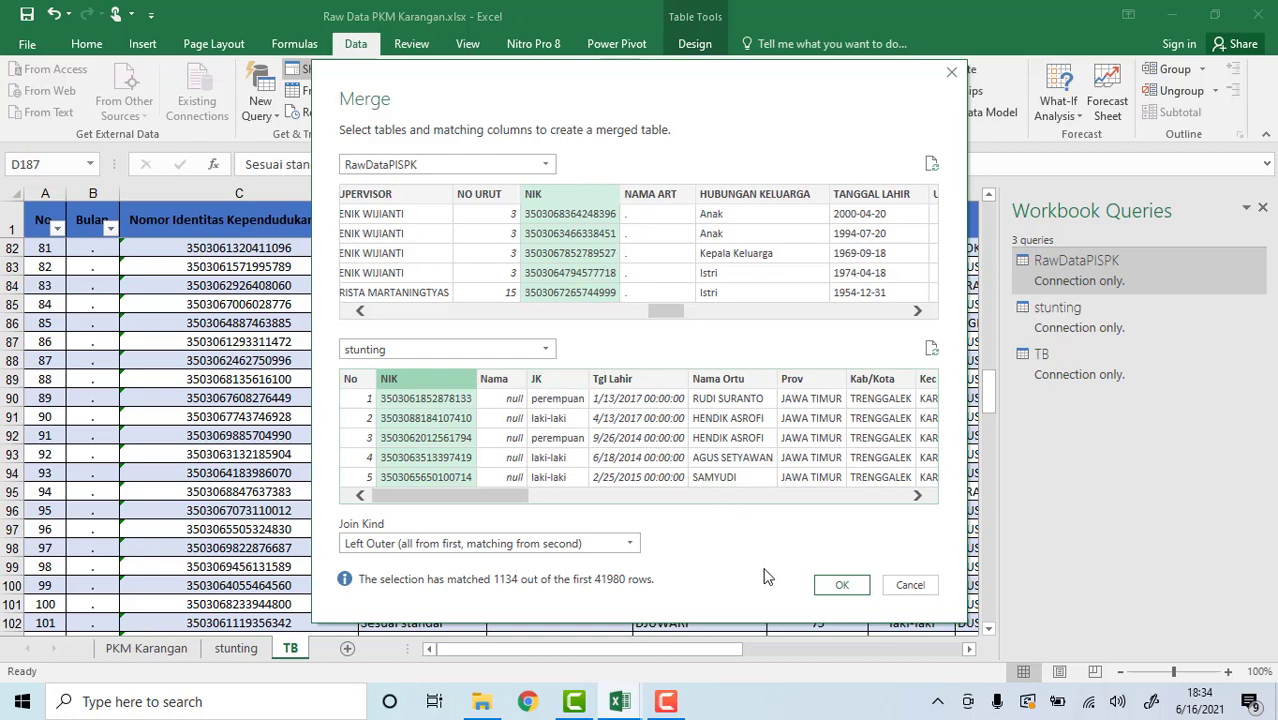
{"action": "left_click", "coordinate": [840, 586]}
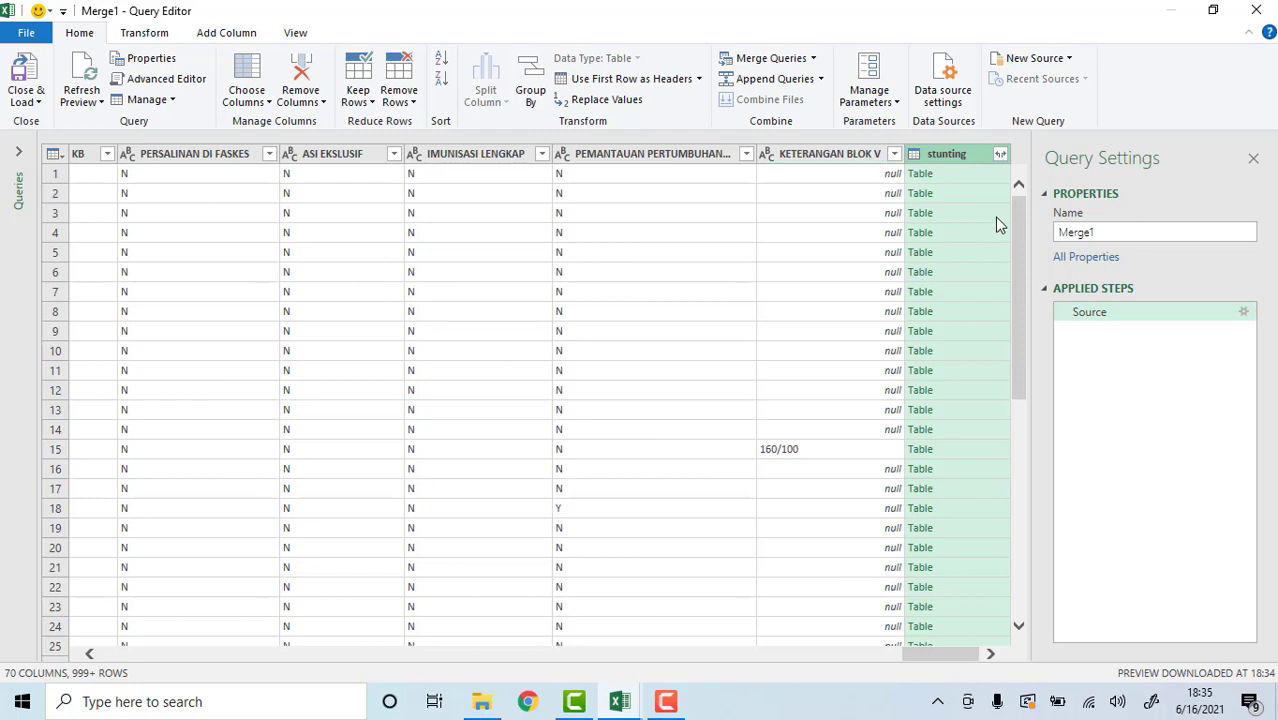
- Open the expansion options of the merged stunting column, deselect all columns and include Nama Ortu
{"action": "left_click", "coordinate": [1000, 155]}
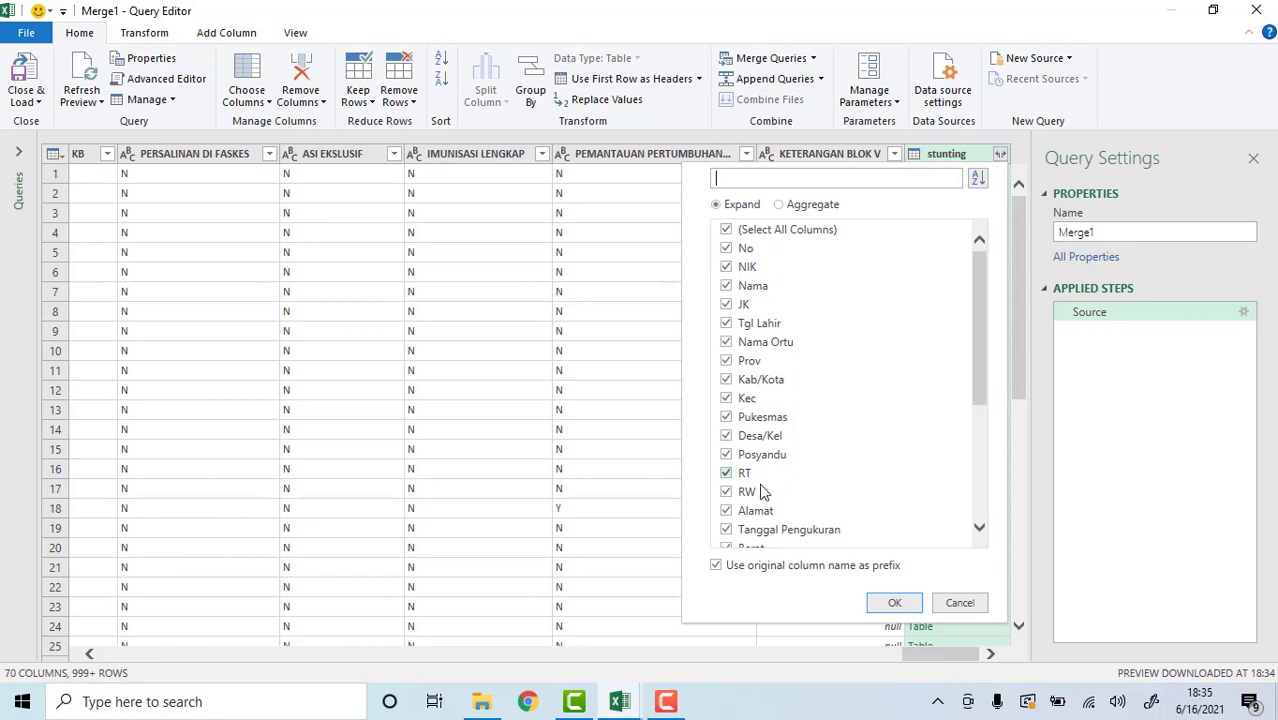
{"action": "left_click", "coordinate": [727, 230]}
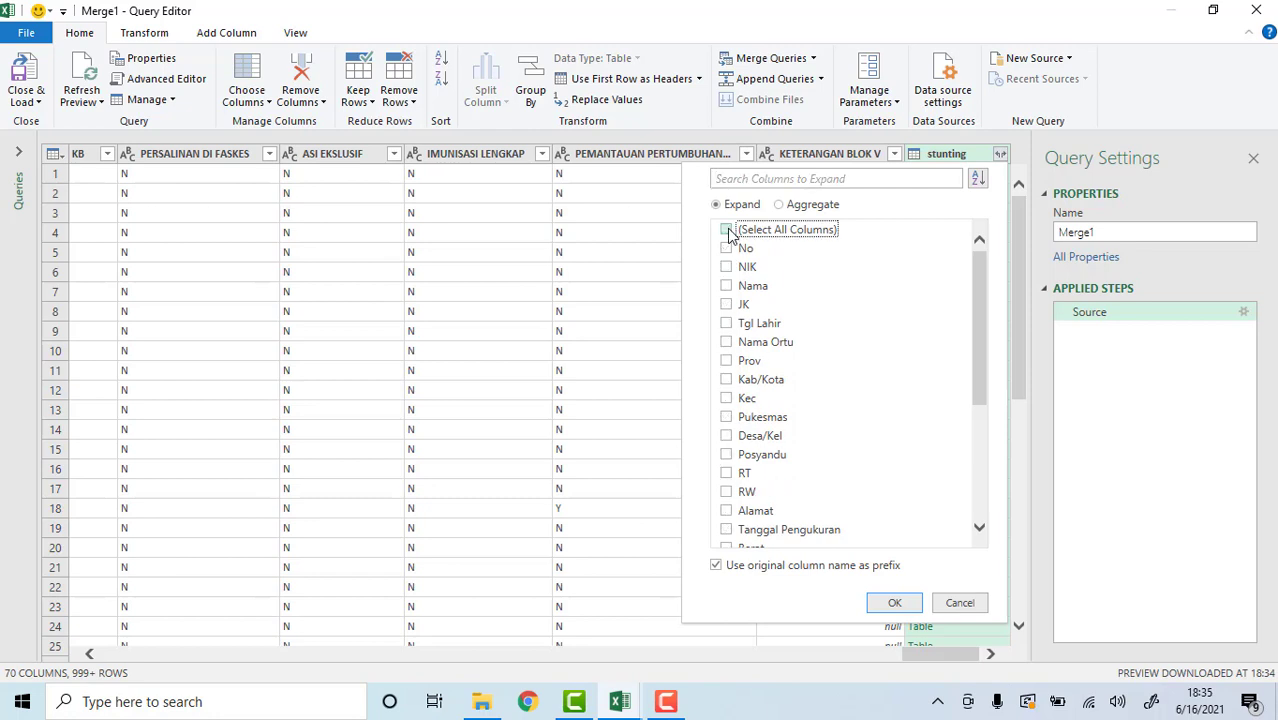
{"action": "left_click", "coordinate": [727, 286]}
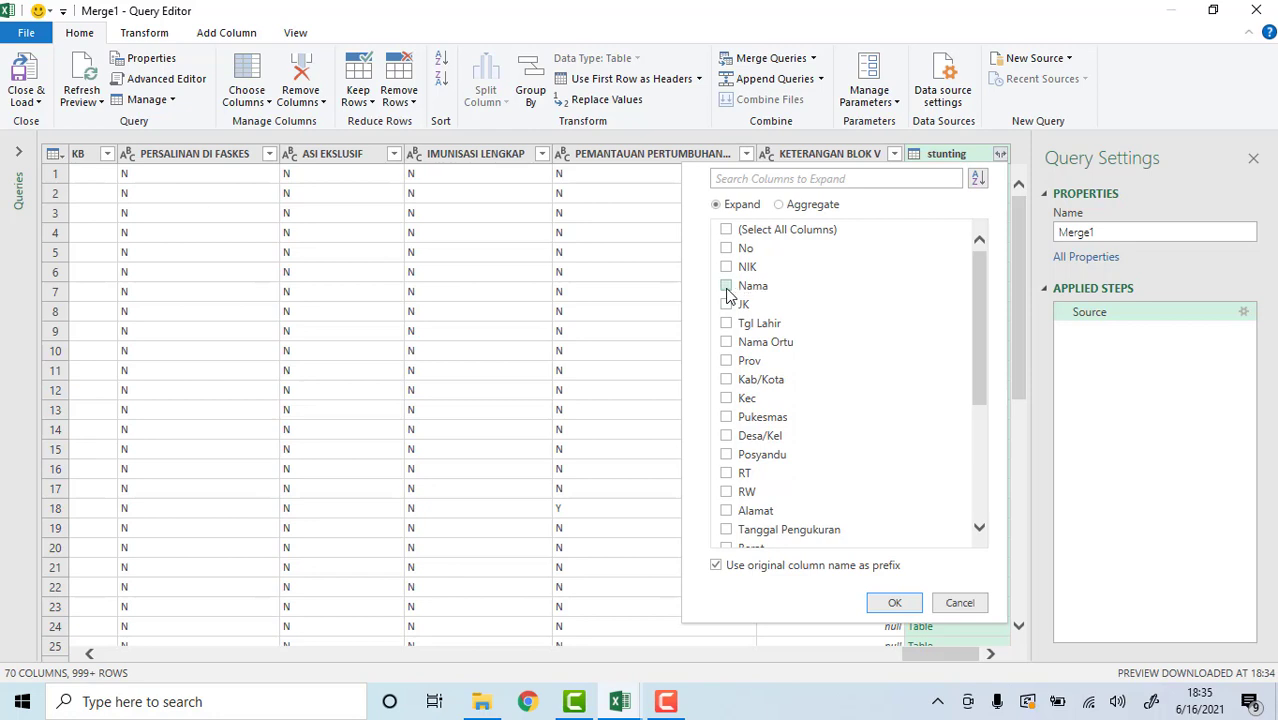
{"action": "left_click", "coordinate": [727, 342]}
- Also include every field from Tanggal Pengukuran through Naik Berat Badan and expand the stunting column
{"action": "scroll", "coordinate": [748, 415], "scroll_direction": "down", "scroll_amount": 1}
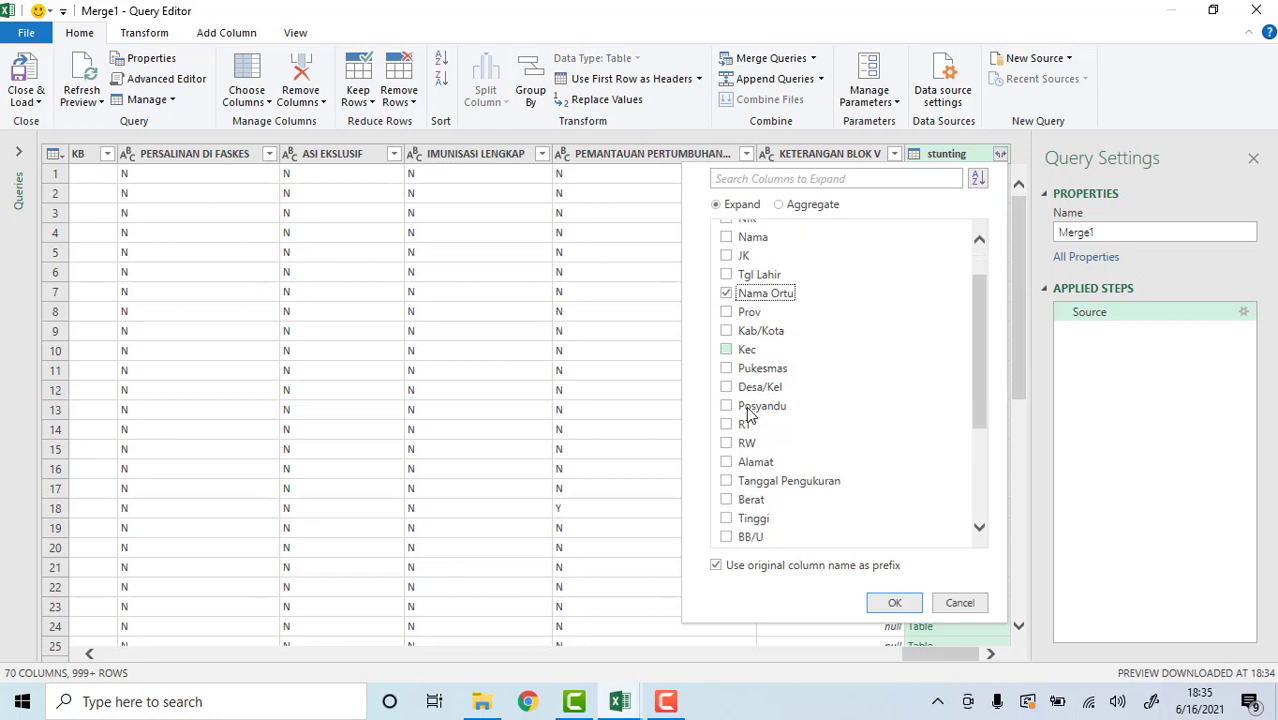
{"action": "scroll", "coordinate": [748, 415], "scroll_direction": "down", "scroll_amount": 4}
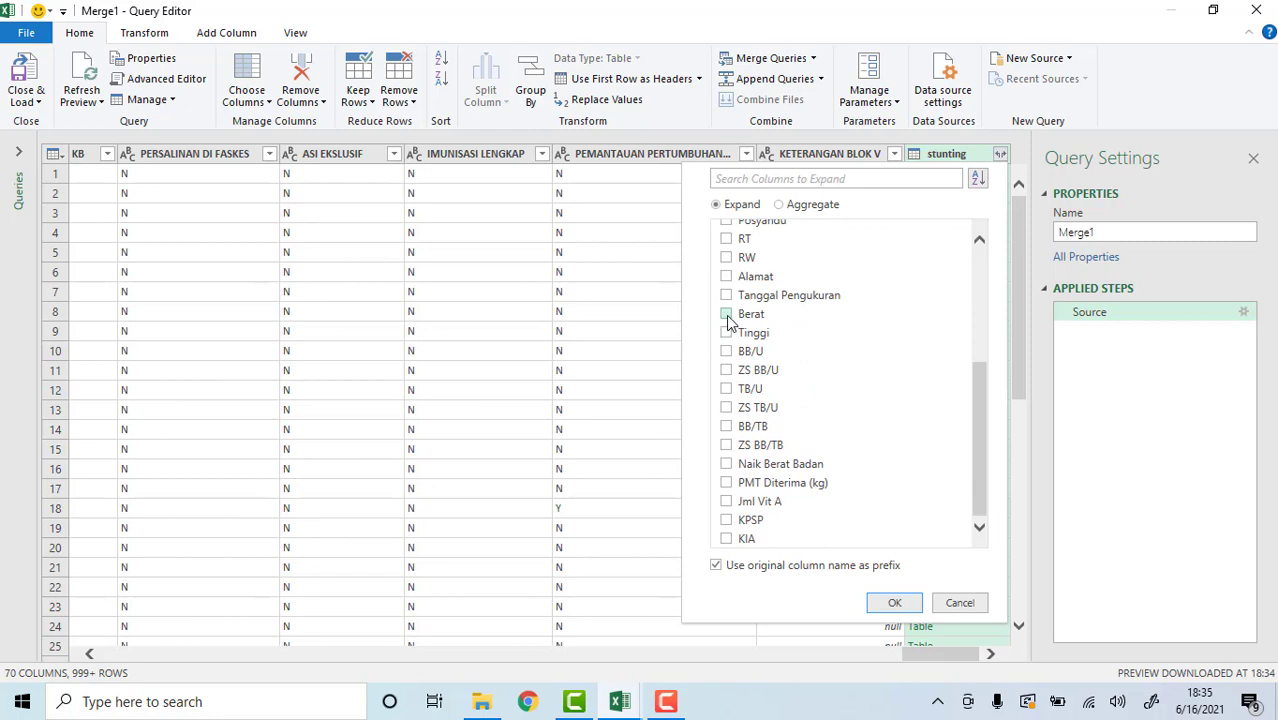
{"action": "left_click", "coordinate": [726, 295]}
{"action": "left_click", "coordinate": [726, 314]}
{"action": "left_click", "coordinate": [726, 333]}
{"action": "left_click", "coordinate": [726, 351]}
{"action": "left_click", "coordinate": [726, 370]}
{"action": "left_click", "coordinate": [727, 389]}
{"action": "left_click", "coordinate": [727, 408]}
{"action": "left_click", "coordinate": [727, 427]}
{"action": "left_click", "coordinate": [727, 445]}
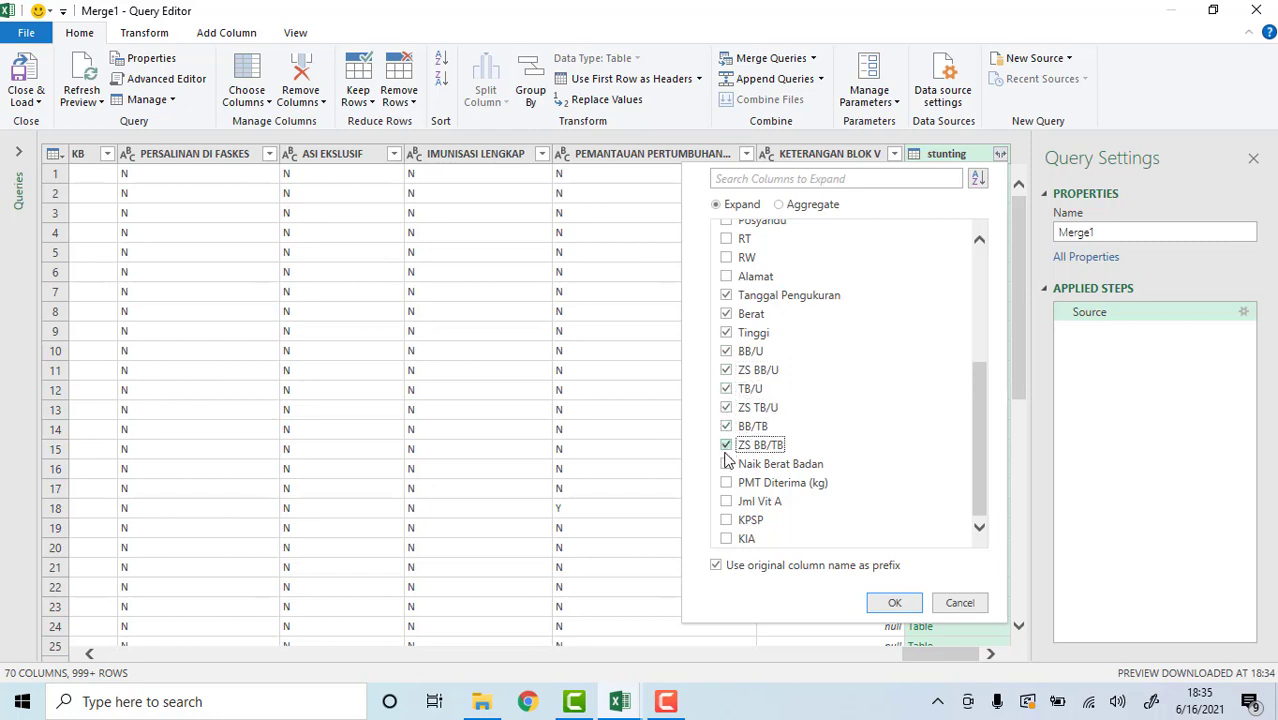
{"action": "left_click", "coordinate": [727, 464]}
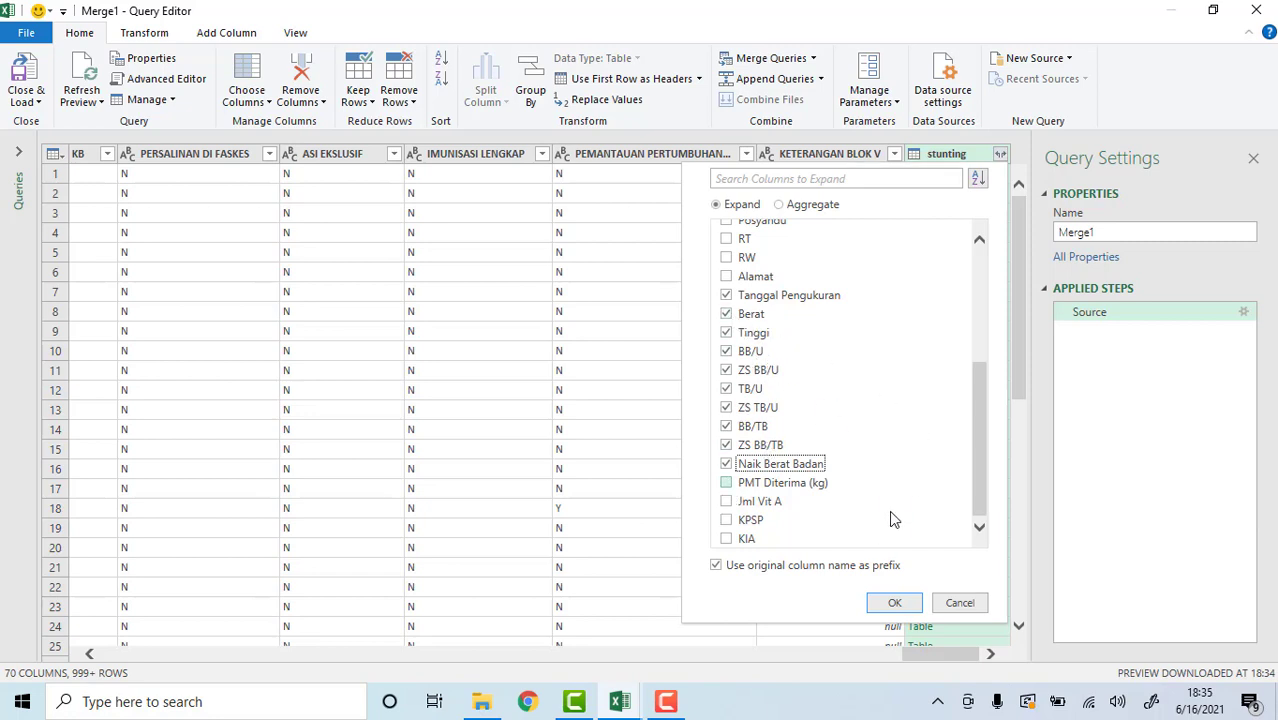
{"action": "left_click", "coordinate": [893, 604]}
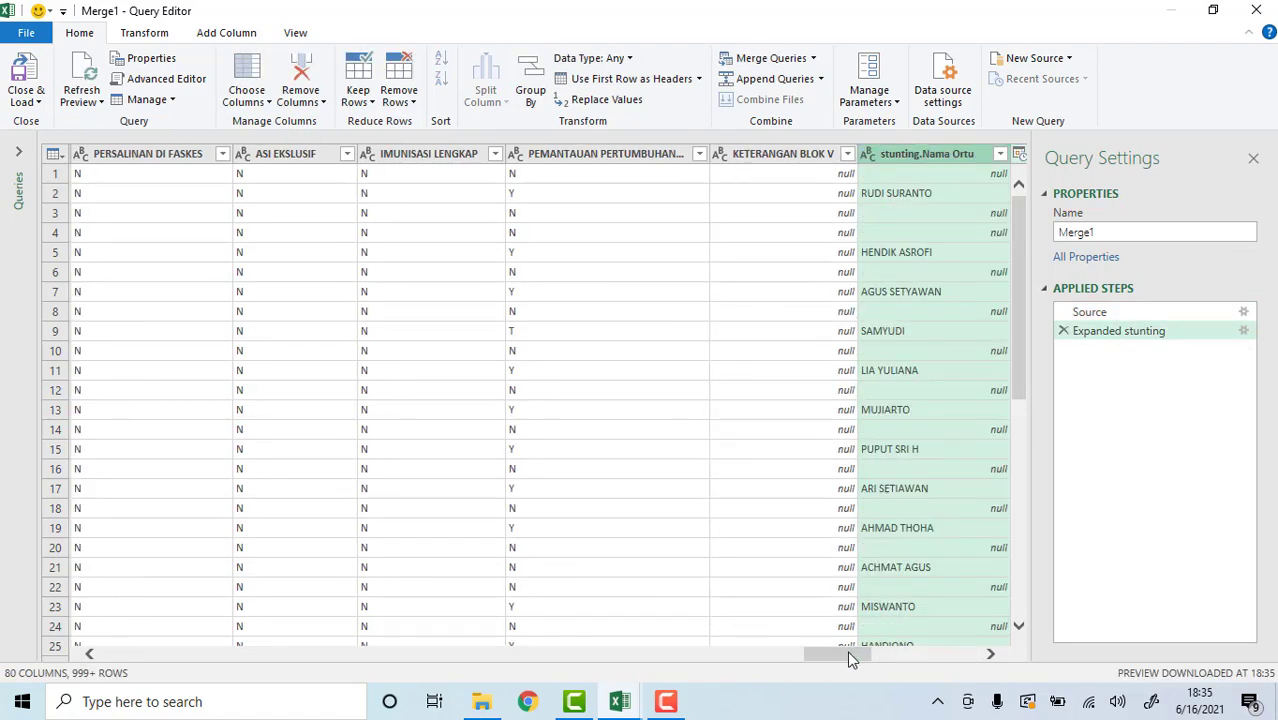
- Close the Query Editor and load the merged query as a table in a new worksheet
{"action": "left_click_drag", "start_coordinate": [847, 651], "coordinate": [900, 666]}
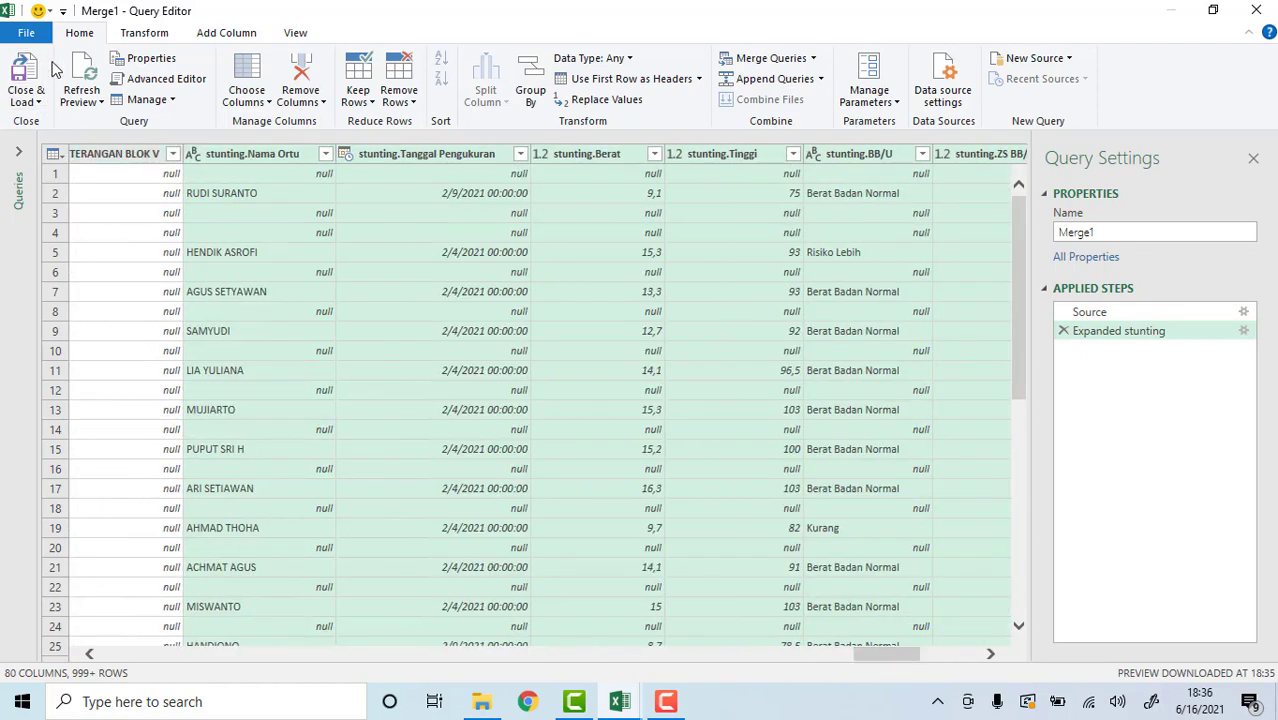
{"action": "left_click", "coordinate": [28, 35]}
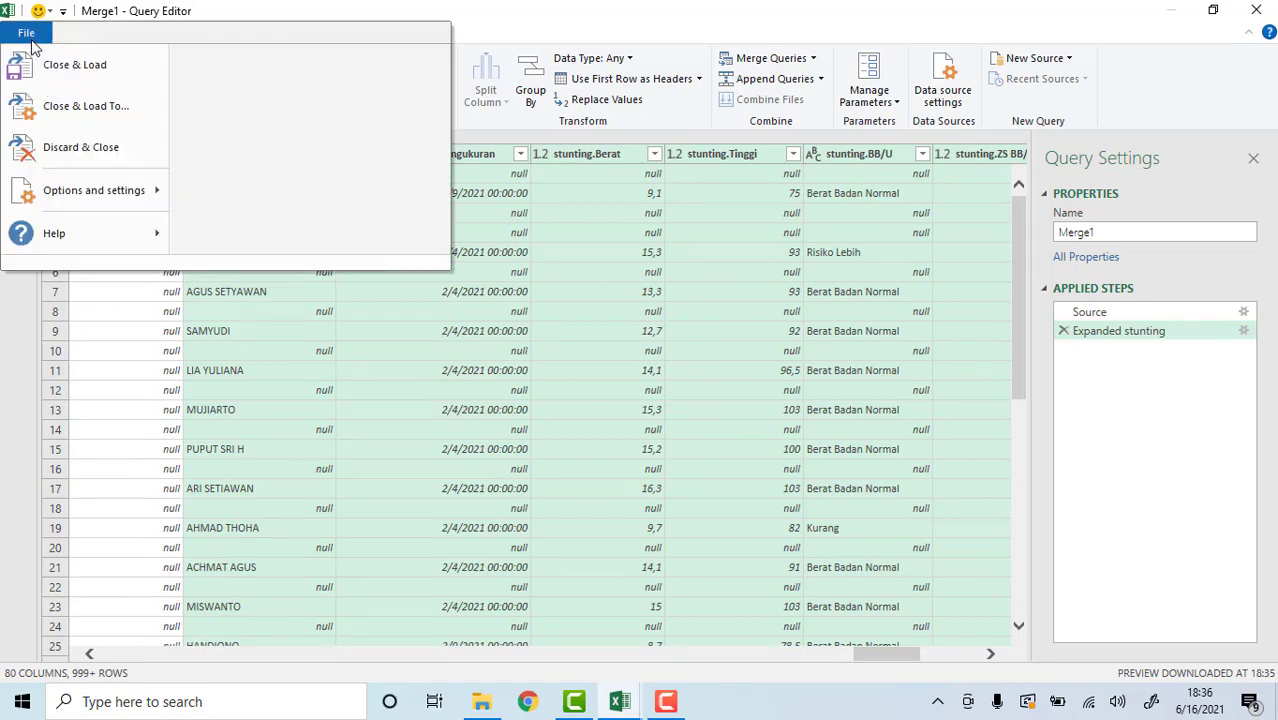
{"action": "left_click", "coordinate": [65, 106]}
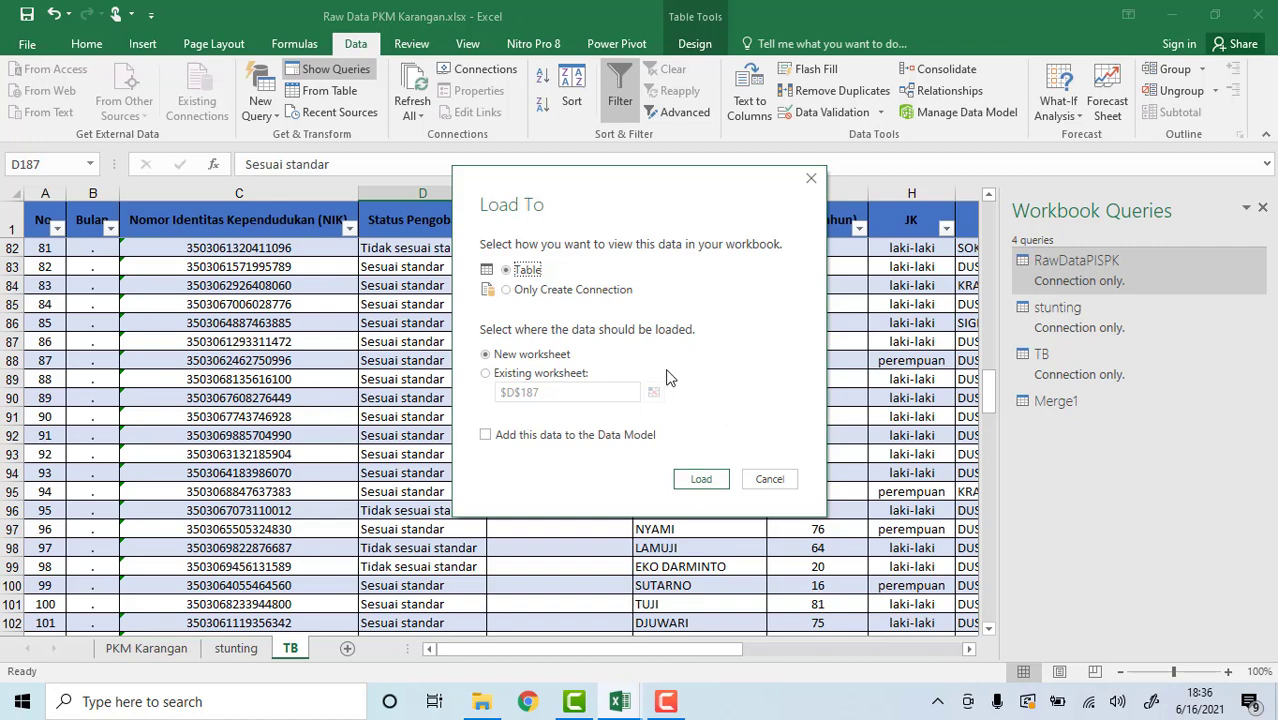
{"action": "left_click", "coordinate": [701, 479]}
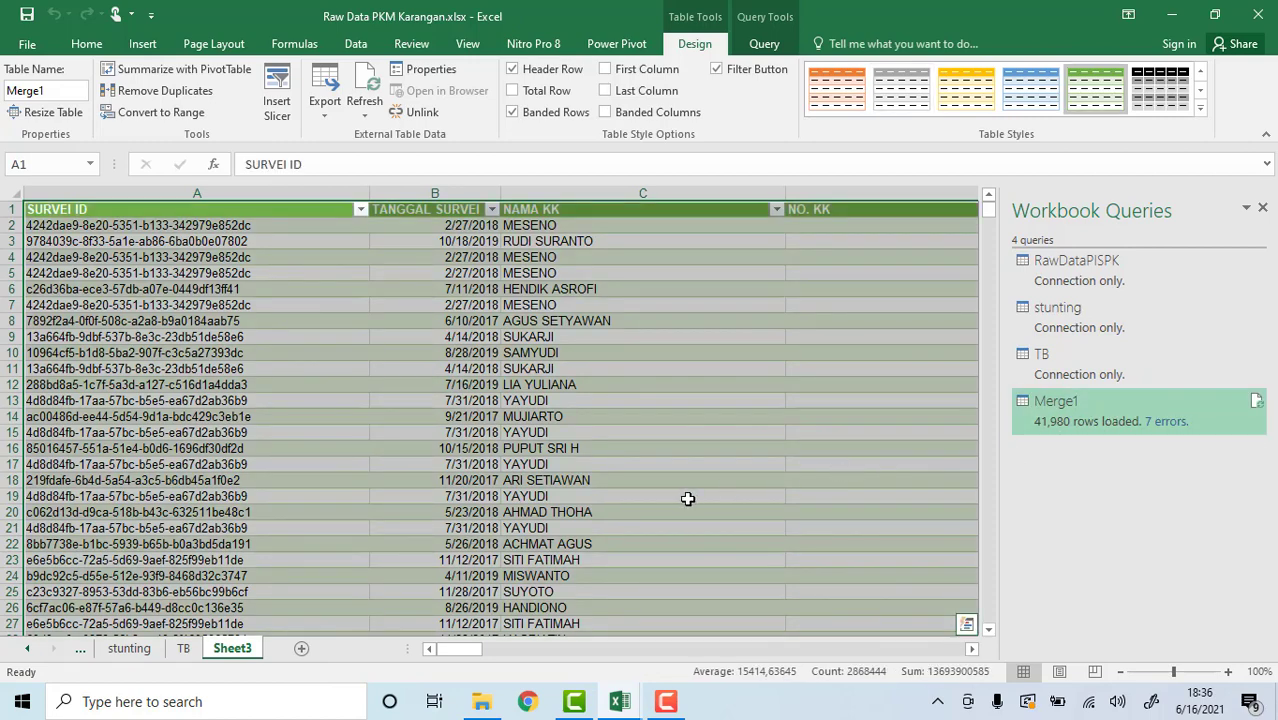
- Filter the merged table's stunting.TB/U column to show only Pendek and Sangat Pendek
{"action": "left_click_drag", "start_coordinate": [456, 652], "coordinate": [916, 646]}
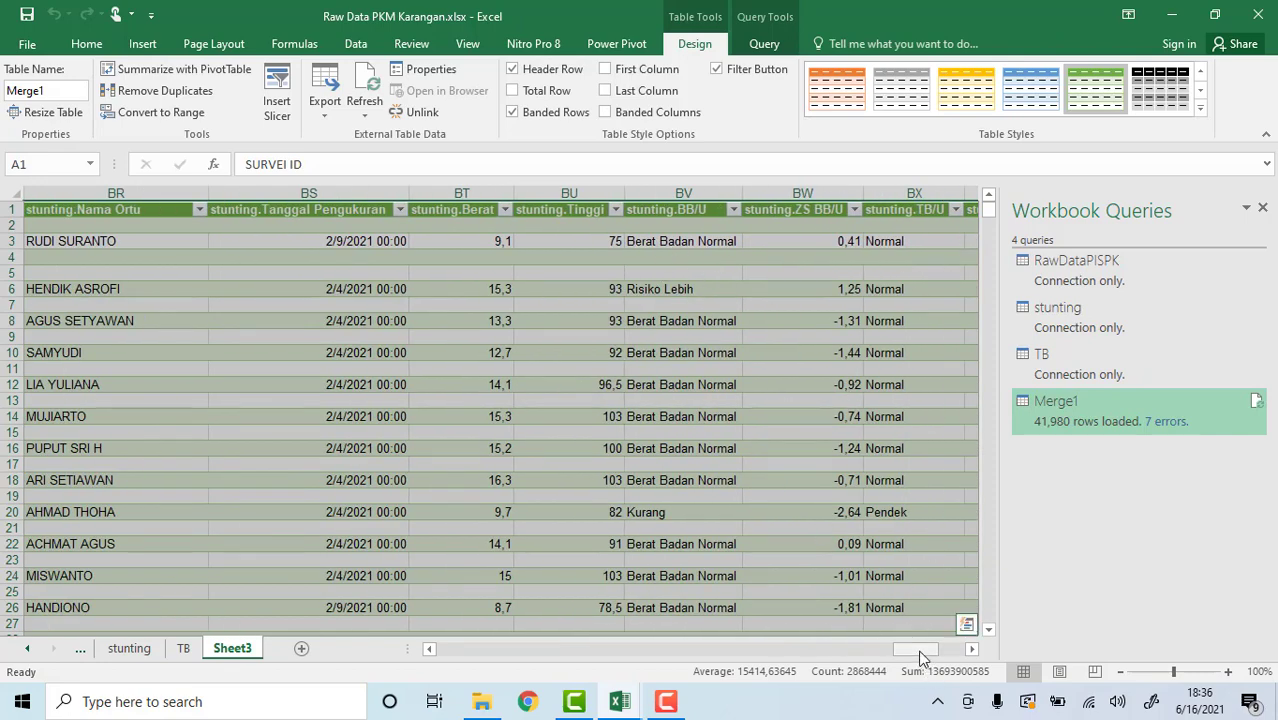
{"action": "left_click_drag", "start_coordinate": [921, 656], "coordinate": [928, 657]}
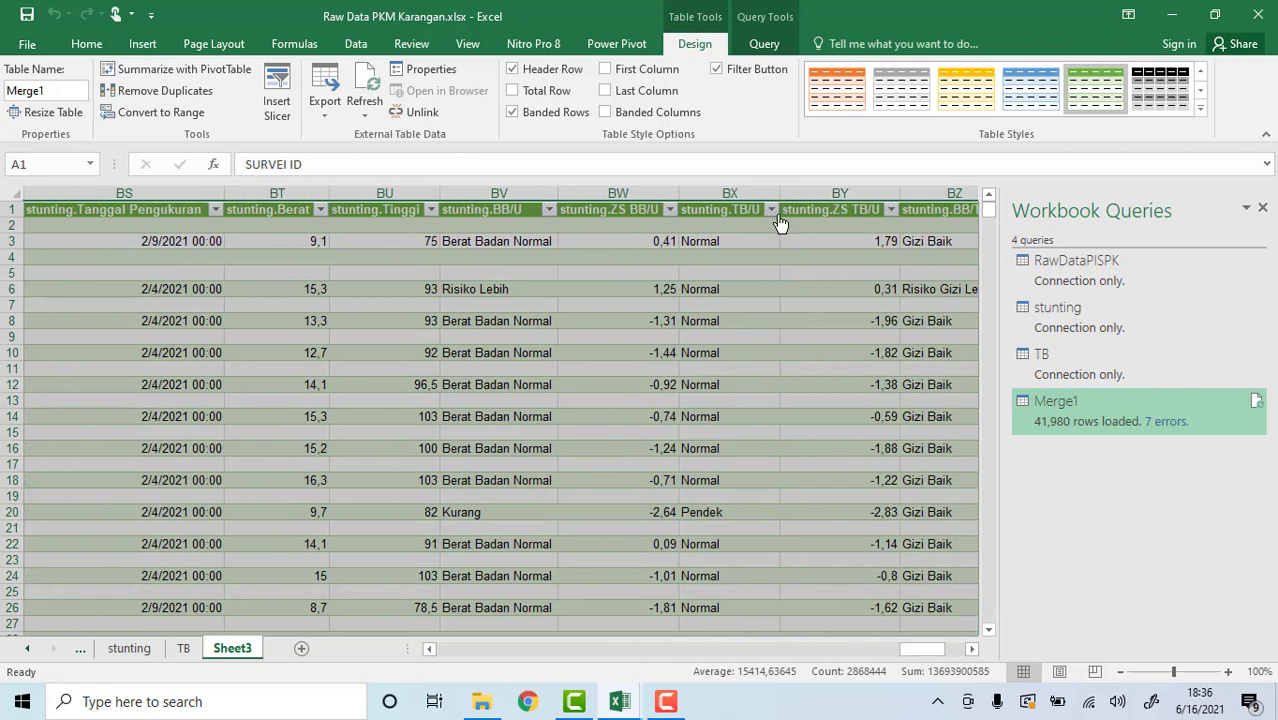
{"action": "left_click", "coordinate": [771, 209]}
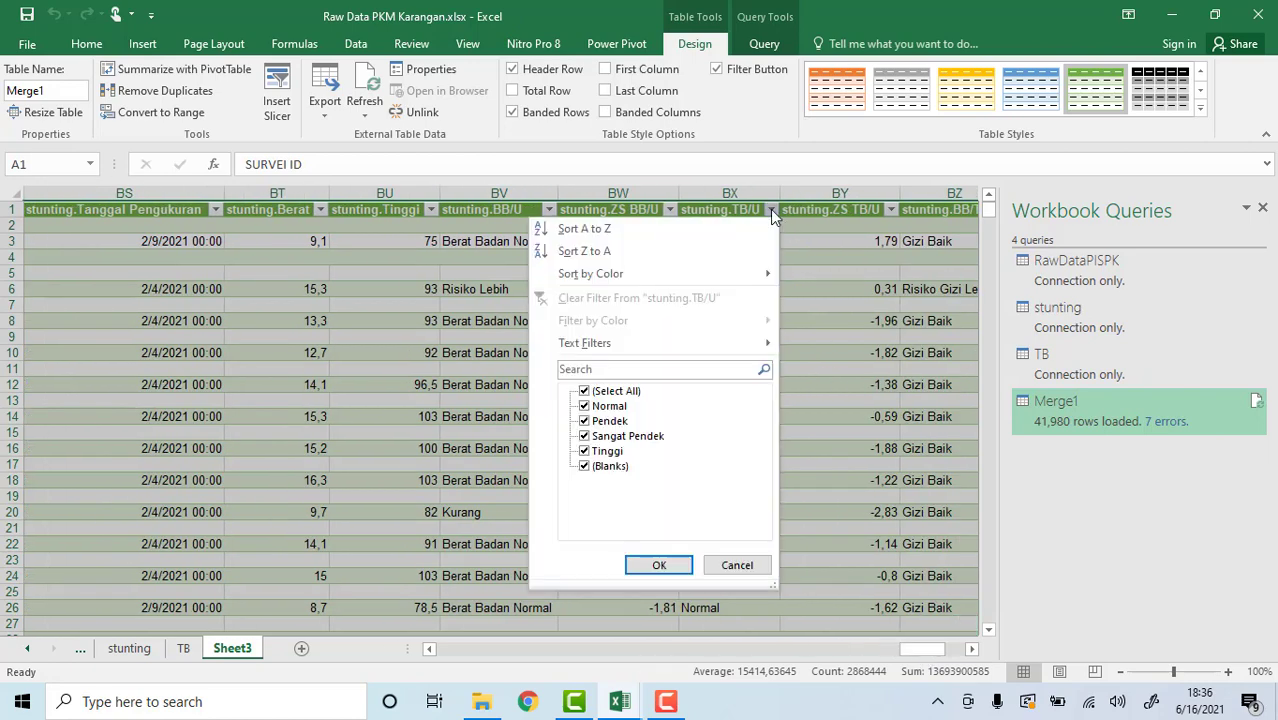
{"action": "left_click", "coordinate": [585, 391]}
{"action": "left_click", "coordinate": [584, 421]}
{"action": "left_click", "coordinate": [585, 436]}
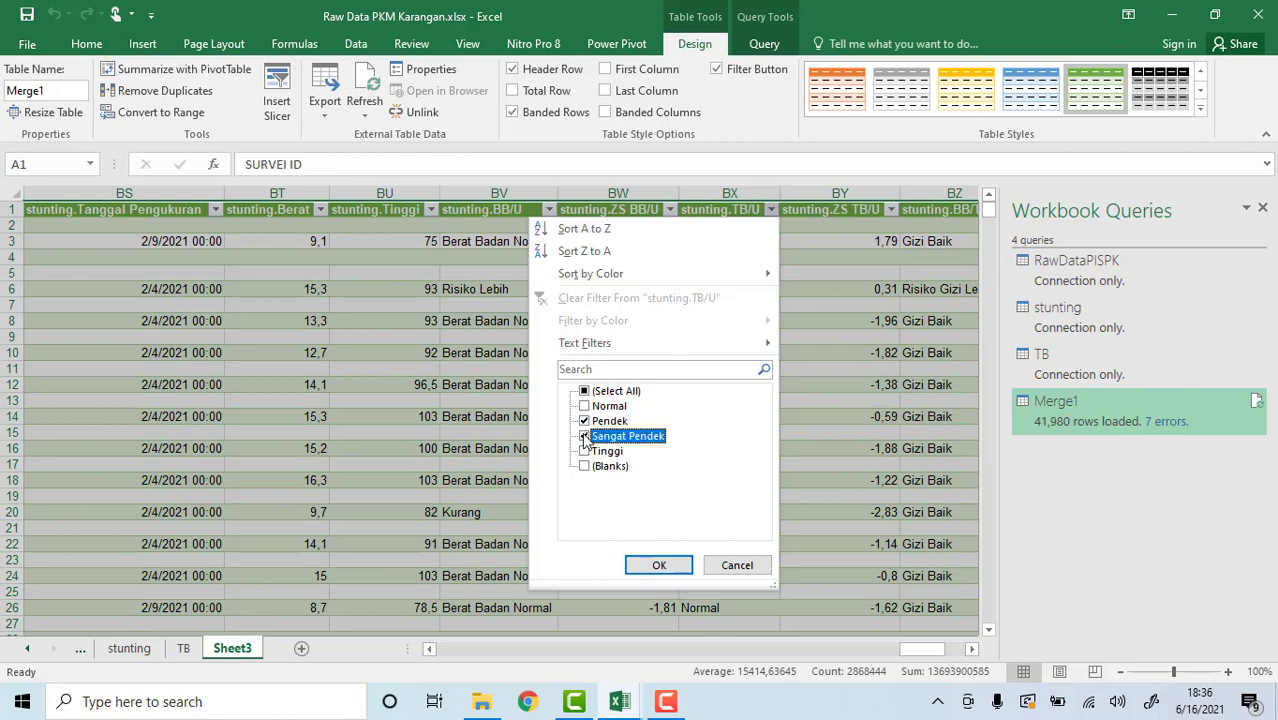
{"action": "left_click", "coordinate": [659, 565]}
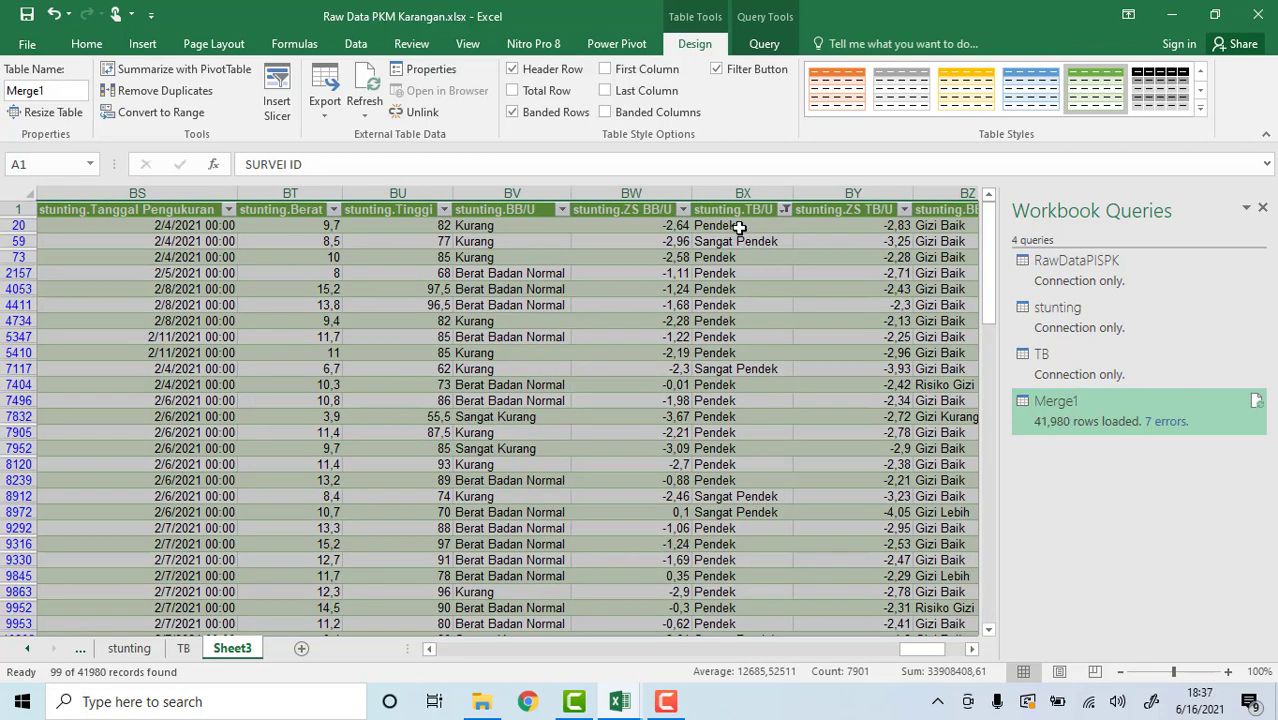
- Examine the filtered stunting.TB/U records and compare their stunting.Nama Ortu values with the NAMA KK column
{"action": "left_click_drag", "start_coordinate": [738, 226], "coordinate": [705, 592]}
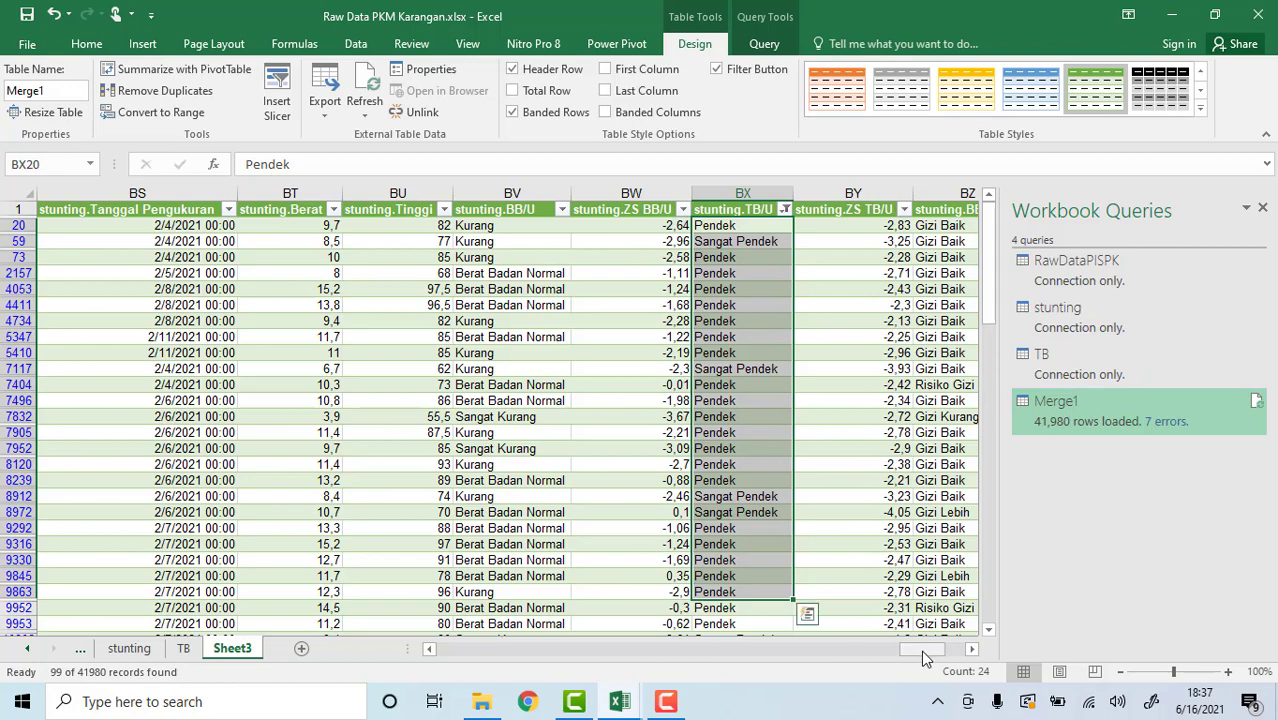
{"action": "scroll", "coordinate": [925, 655], "scroll_direction": "left", "scroll_amount": 3}
{"action": "scroll", "coordinate": [925, 655], "scroll_direction": "right", "scroll_amount": 4}
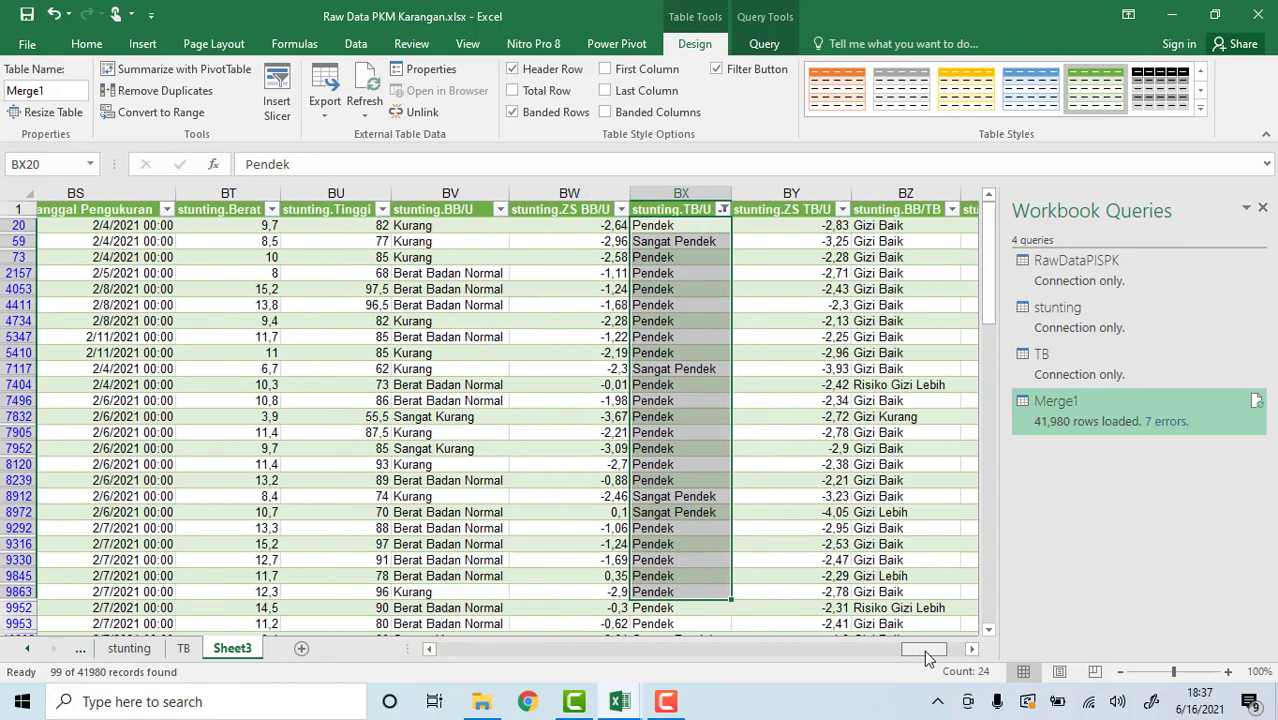
{"action": "left_click_drag", "start_coordinate": [925, 655], "coordinate": [913, 660]}
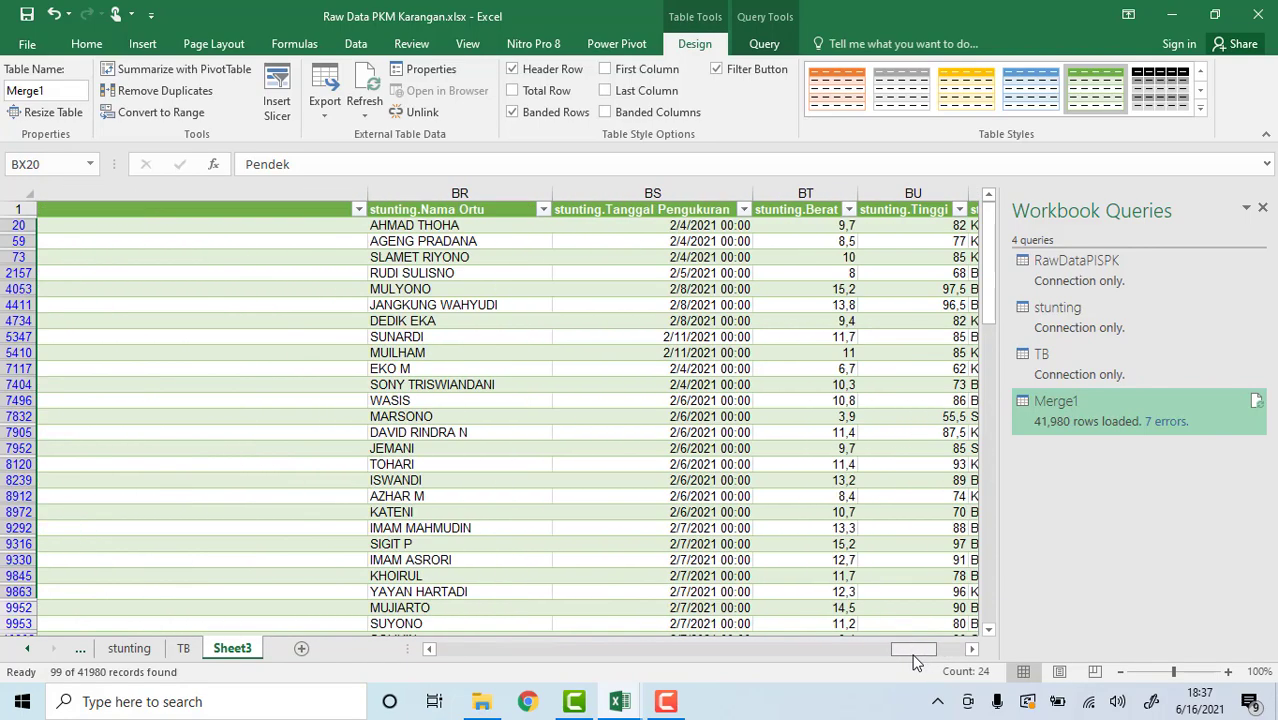
{"action": "left_click", "coordinate": [130, 224]}
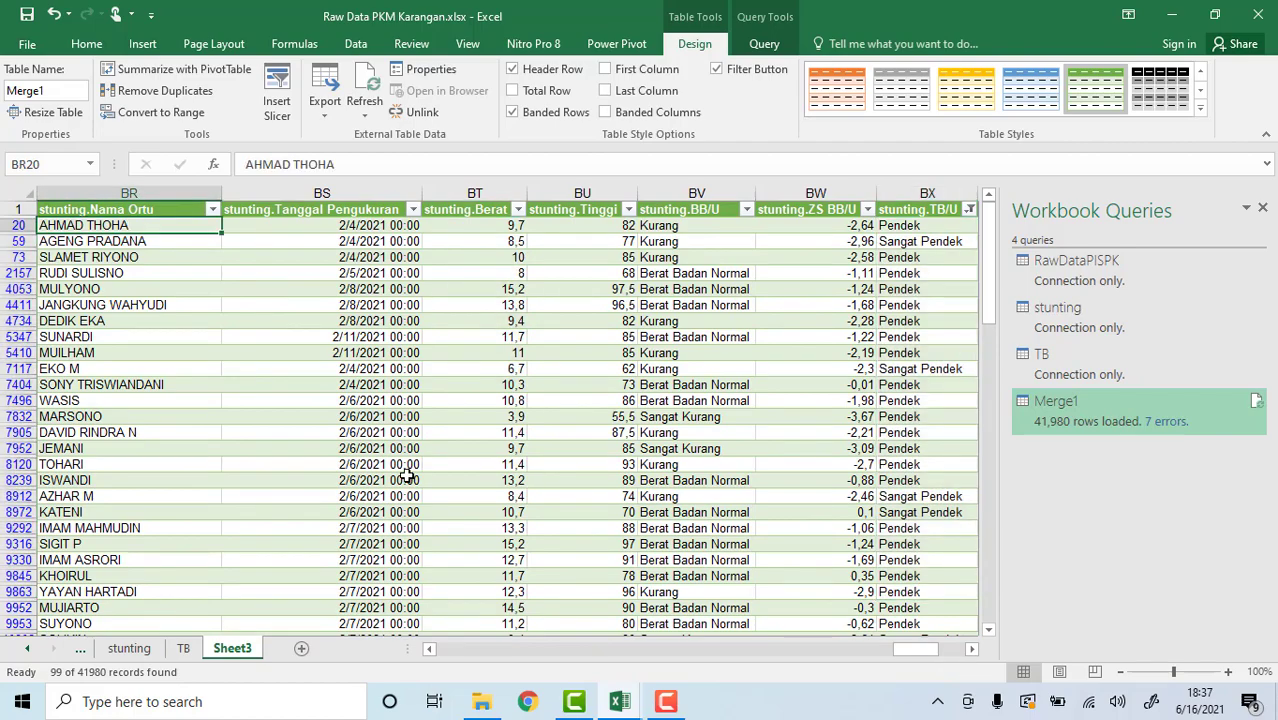
{"action": "left_click_drag", "start_coordinate": [916, 655], "coordinate": [471, 671]}
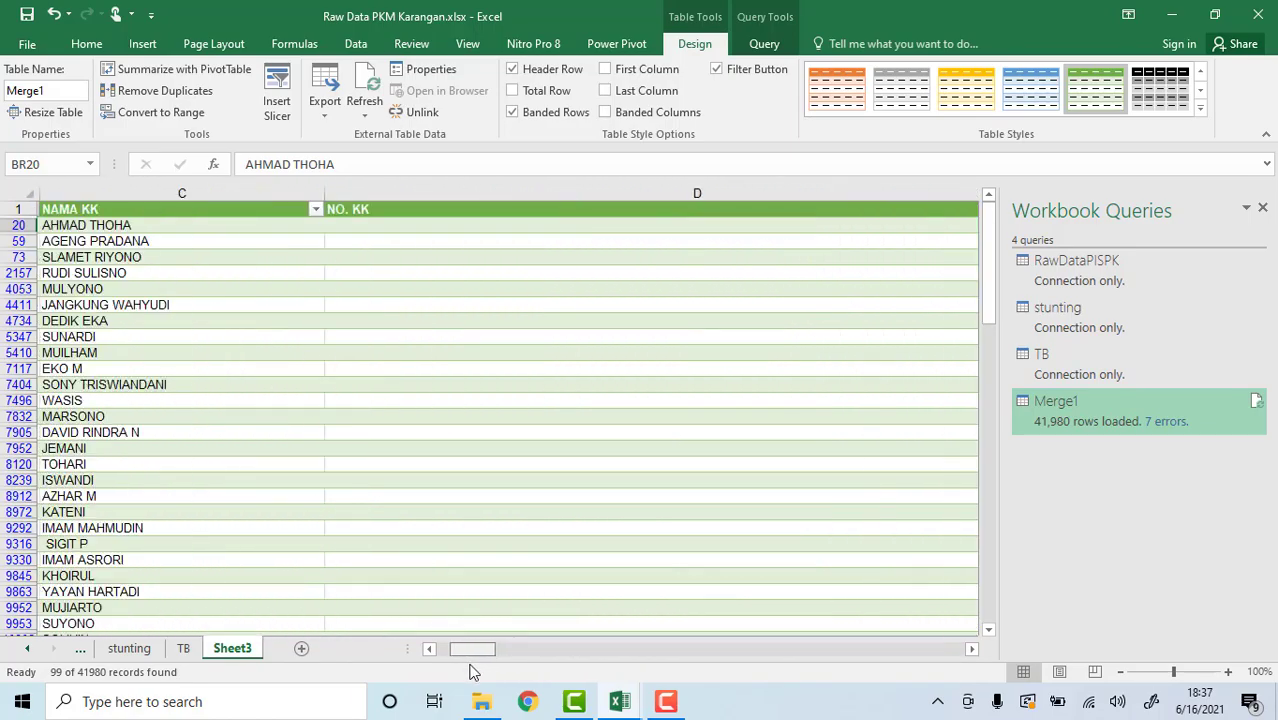
{"action": "left_click", "coordinate": [185, 225]}
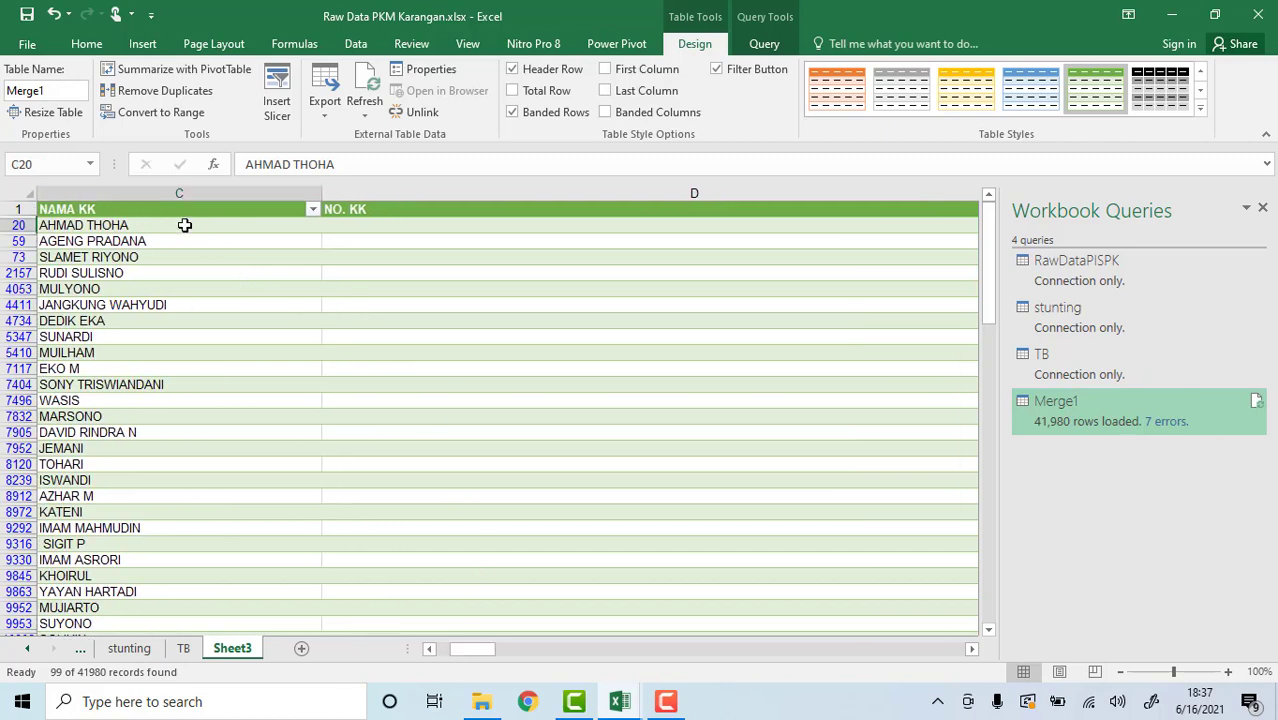
{"action": "left_click_drag", "start_coordinate": [477, 652], "coordinate": [493, 655]}
{"action": "left_click_drag", "start_coordinate": [495, 651], "coordinate": [460, 654]}
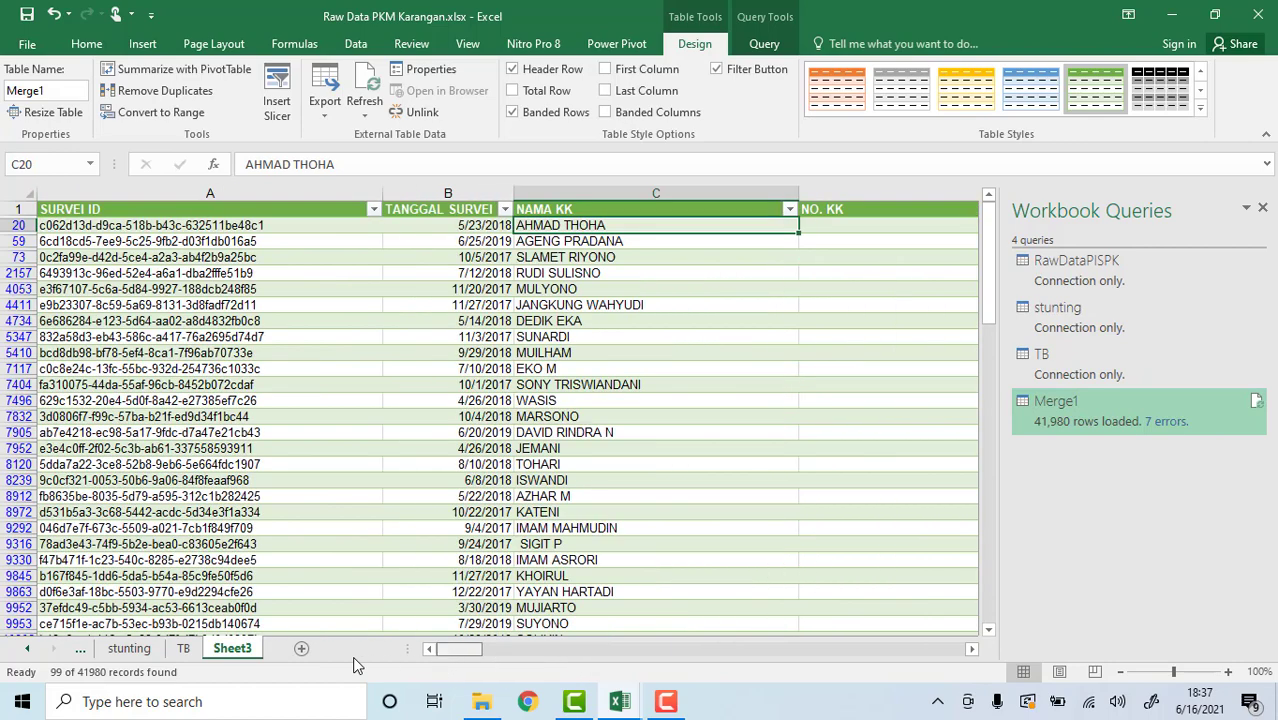
- Filter the SURVEI ID column to the survey ID copied from the first listed record
{"action": "left_click", "coordinate": [215, 225]}
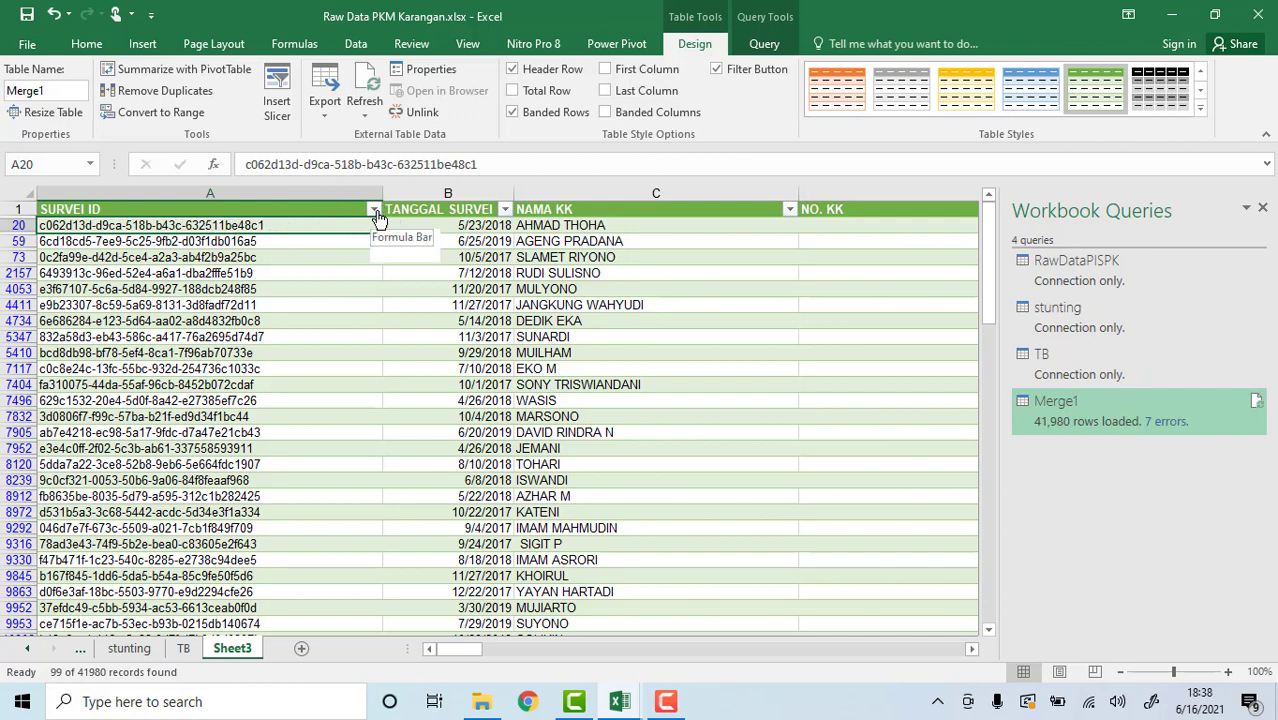
{"action": "left_click_drag", "start_coordinate": [495, 164], "coordinate": [200, 160]}
{"action": "key", "text": "ctrl+c"}
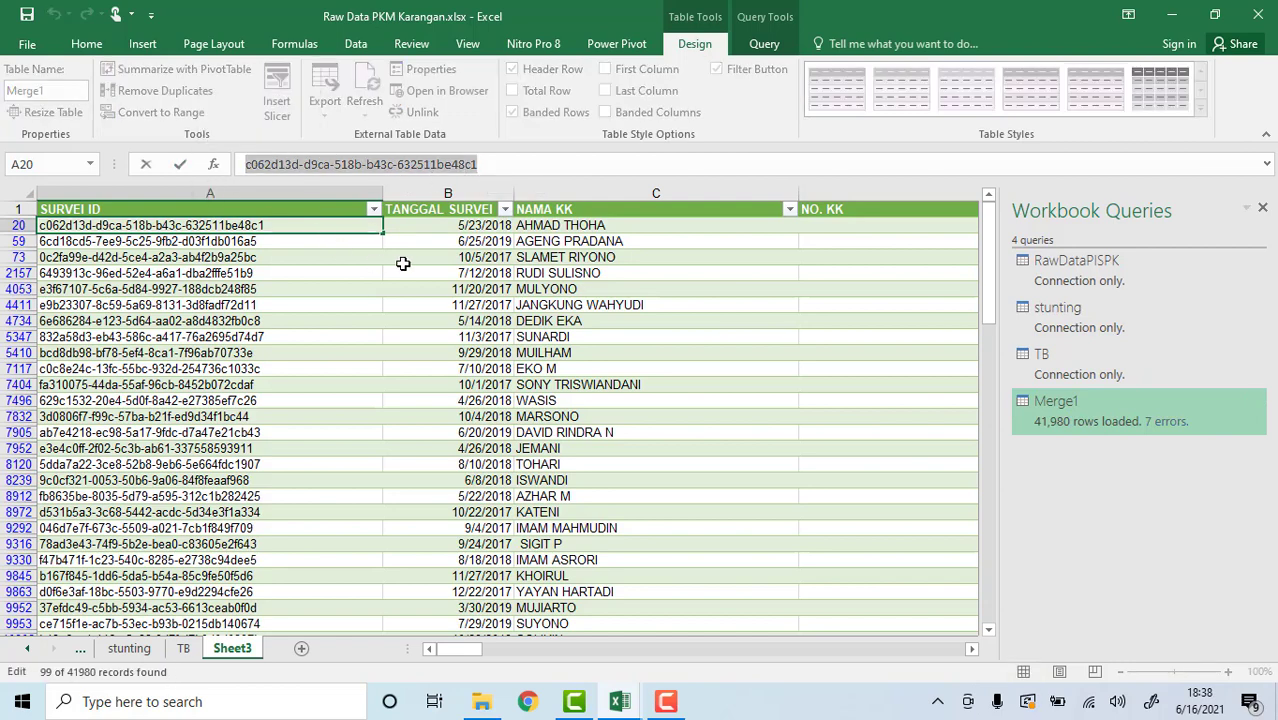
{"action": "left_click", "coordinate": [365, 288]}
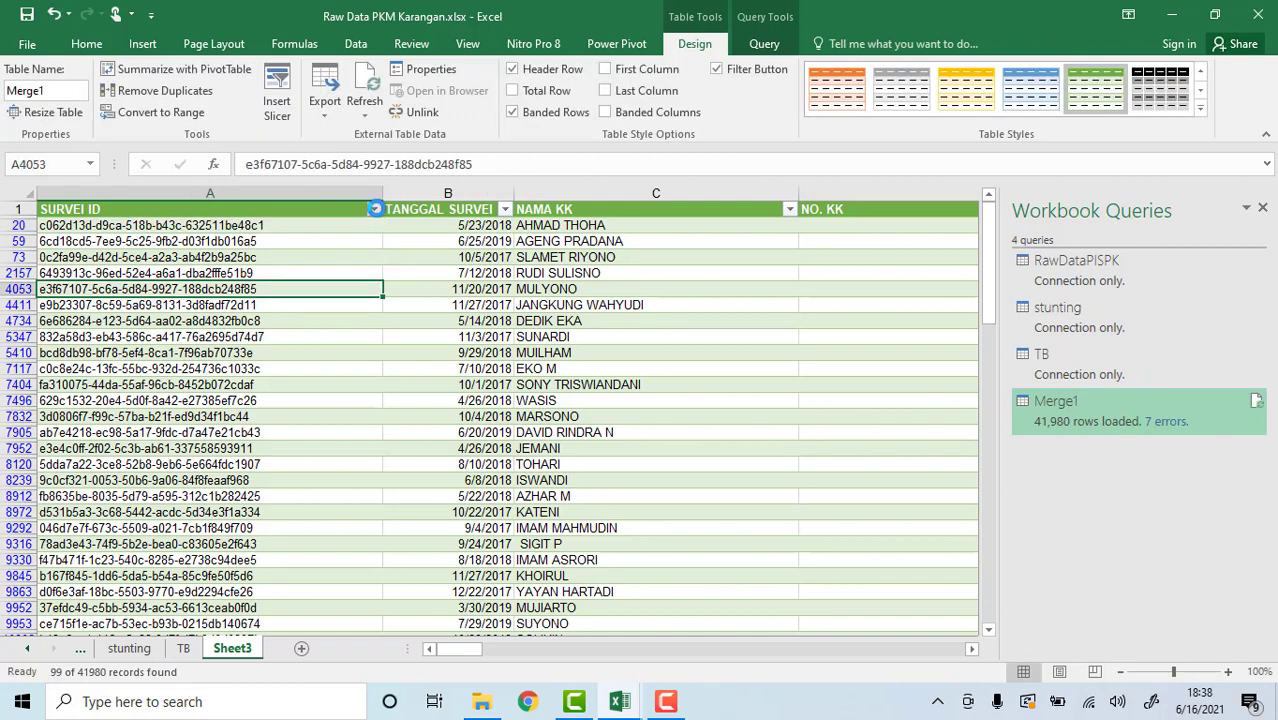
{"action": "left_click", "coordinate": [373, 209]}
{"action": "key", "text": "ctrl+v"}
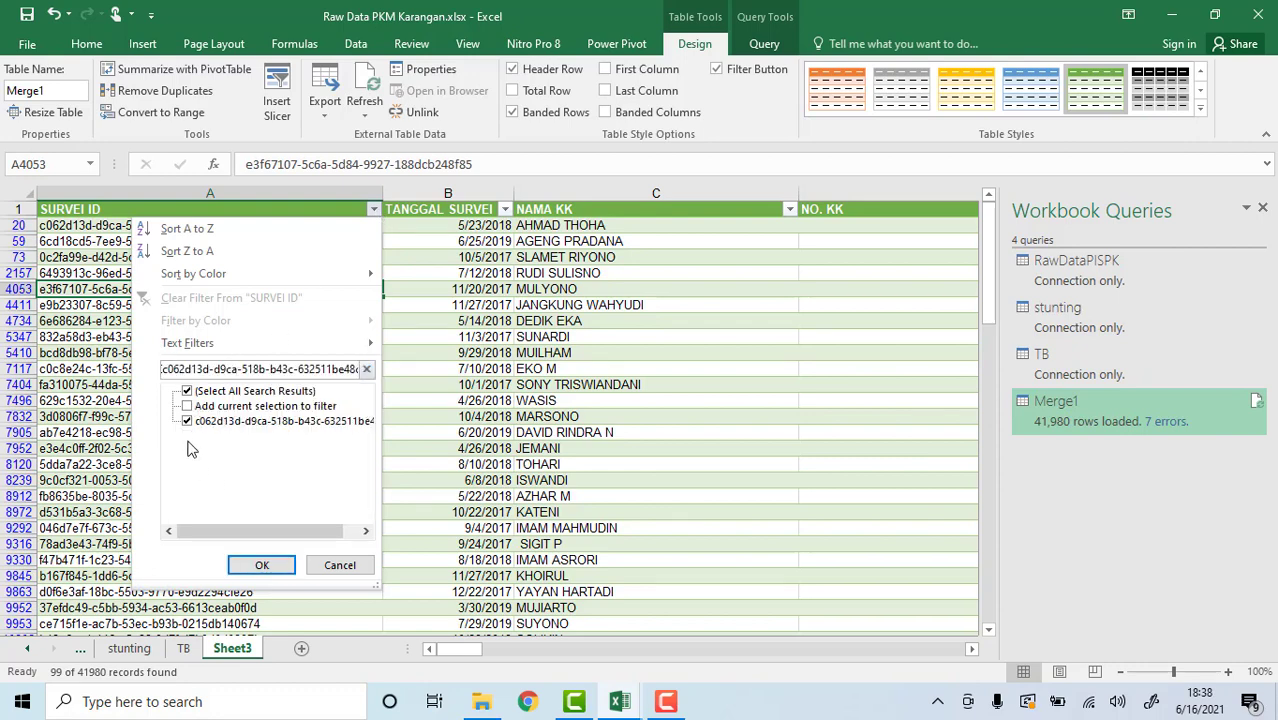
{"action": "left_click", "coordinate": [260, 563]}
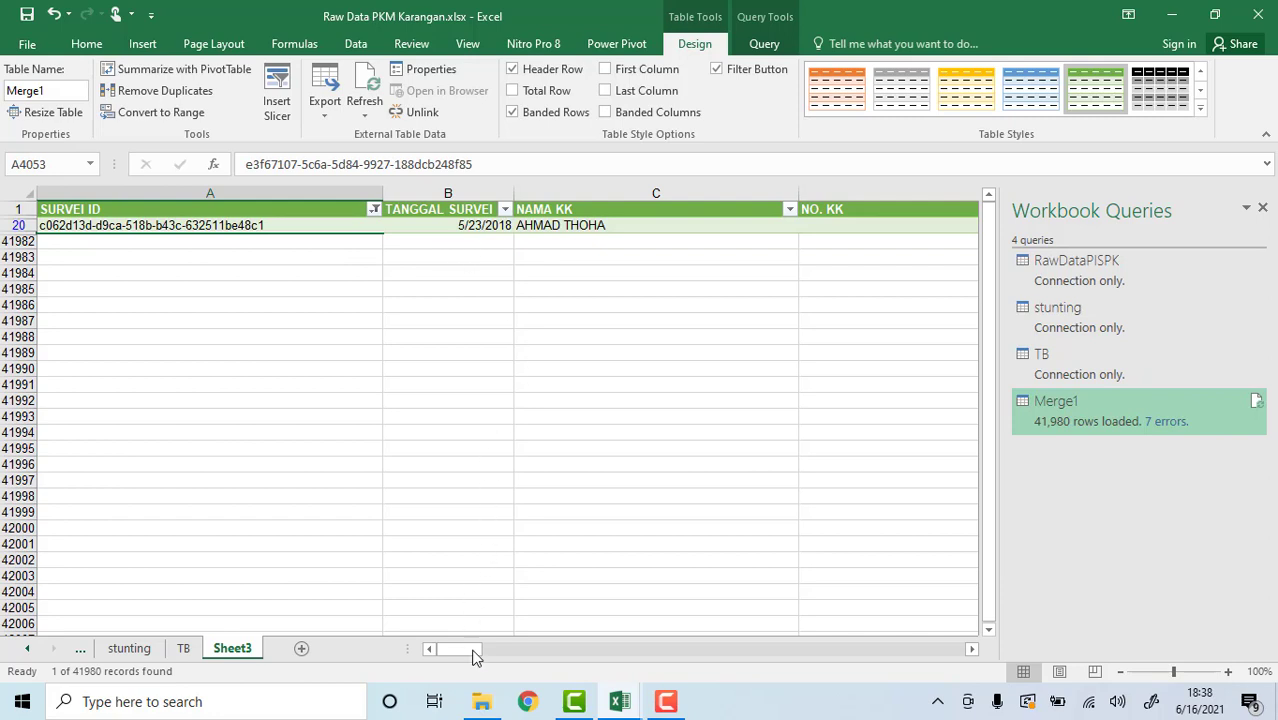
- Extend the stunting.TB/U filter to include blank entries alongside Pendek for the filtered household
{"action": "left_click_drag", "start_coordinate": [464, 652], "coordinate": [932, 668]}
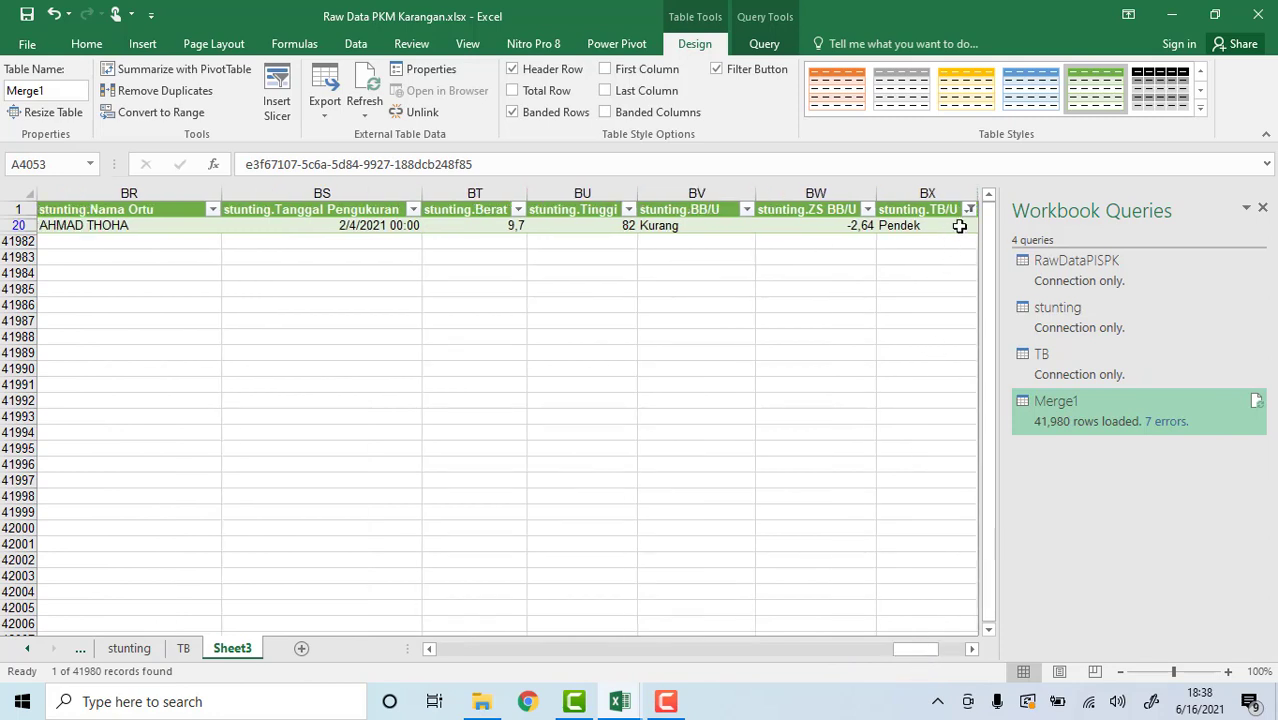
{"action": "left_click", "coordinate": [969, 210]}
{"action": "left_click", "coordinate": [792, 424]}
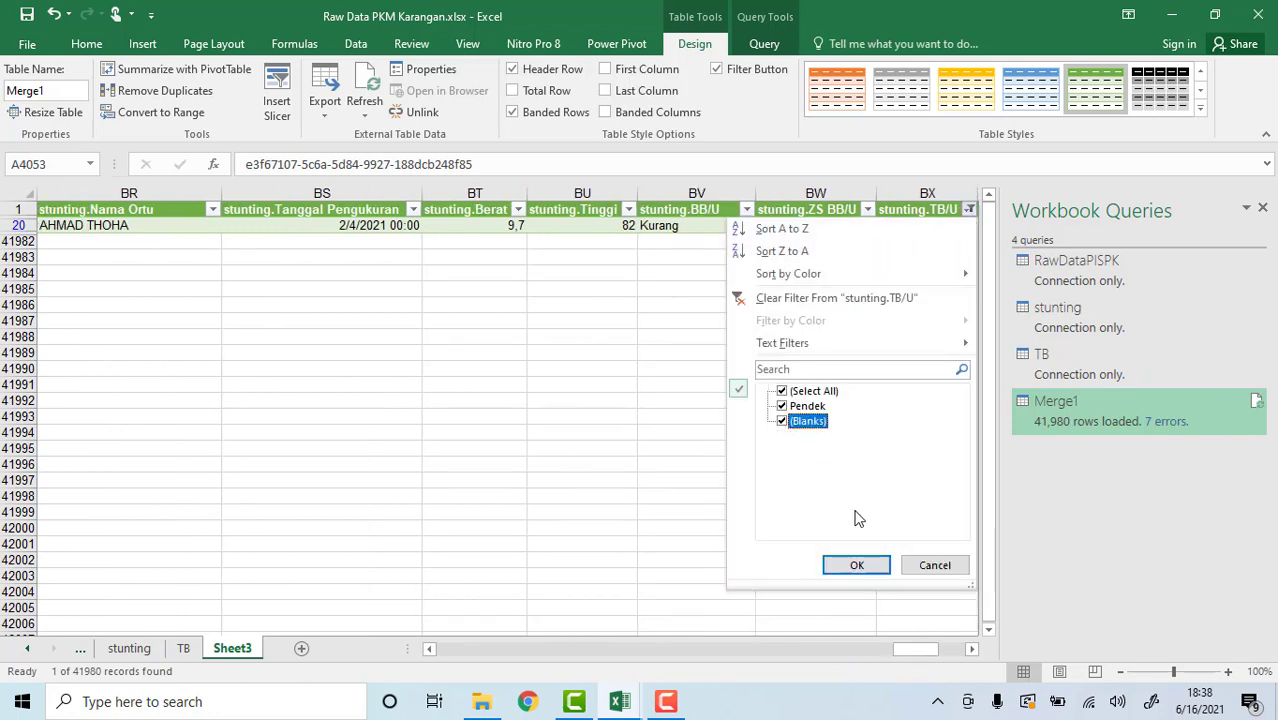
{"action": "left_click", "coordinate": [862, 565]}
- Examine the filtered household's survey fields for the family members without stunting data, up to NIK and NAMA ART
{"action": "left_click_drag", "start_coordinate": [914, 649], "coordinate": [625, 630]}
{"action": "left_click_drag", "start_coordinate": [395, 242], "coordinate": [402, 277]}
{"action": "left_click_drag", "start_coordinate": [751, 246], "coordinate": [916, 274]}
{"action": "key", "text": "Tab"}
{"action": "key", "text": "Right"}
{"action": "key", "text": "Right"}
{"action": "key", "text": "Right"}
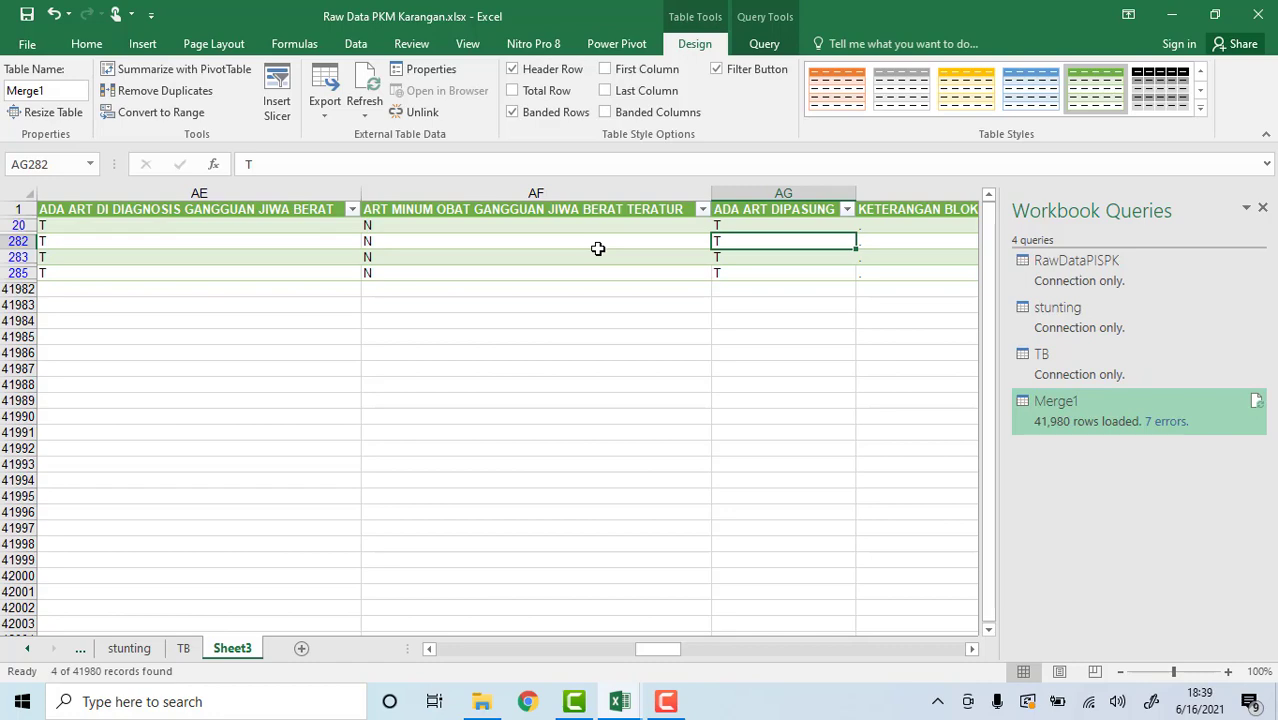
{"action": "key", "text": "Right"}
{"action": "key", "text": "Right"}
{"action": "key", "text": "Right"}
{"action": "key", "text": "Right"}
{"action": "key", "text": "Right"}
{"action": "key", "text": "Right"}
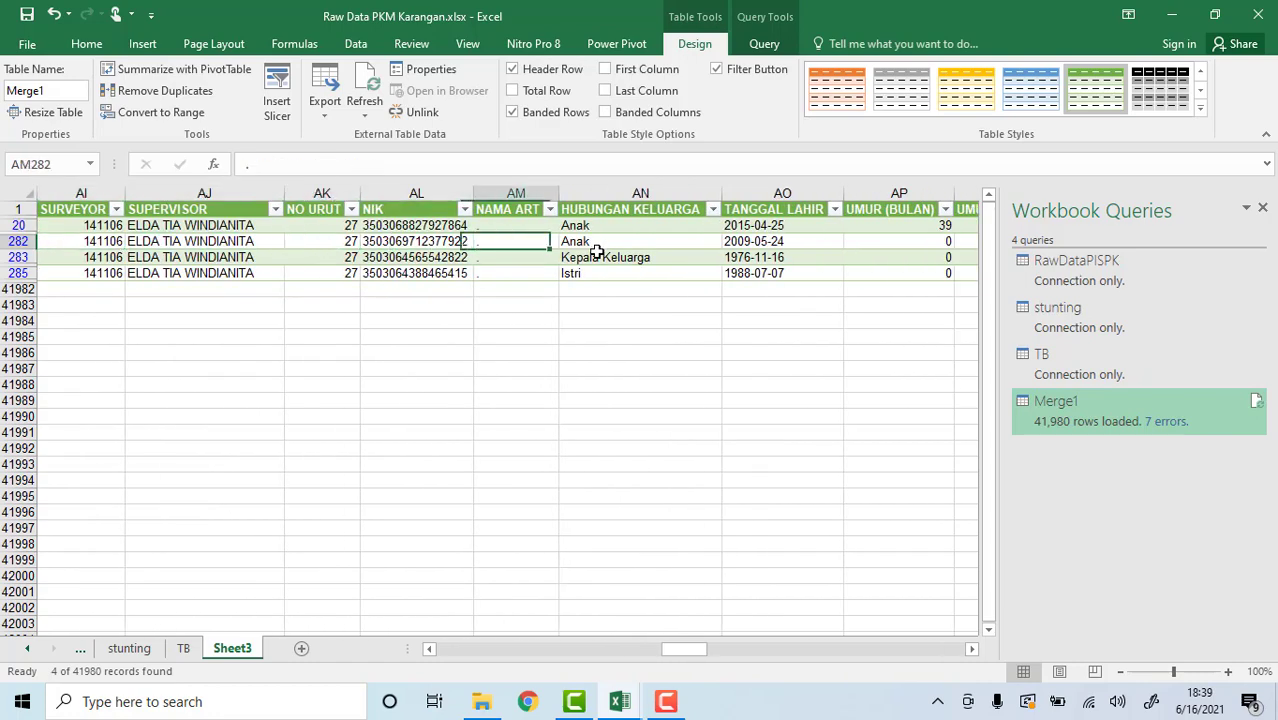
- Examine the family members' demographic fields from HUBUNGAN KELUARGA through AGAMA and on to MEROKOK
{"action": "key", "text": "Right"}
{"action": "key", "text": "Right"}
{"action": "key", "text": "Right"}
{"action": "key", "text": "Right"}
{"action": "key", "text": "Right"}
{"action": "key", "text": "Right"}
{"action": "key", "text": "Right"}
{"action": "key", "text": "Right"}
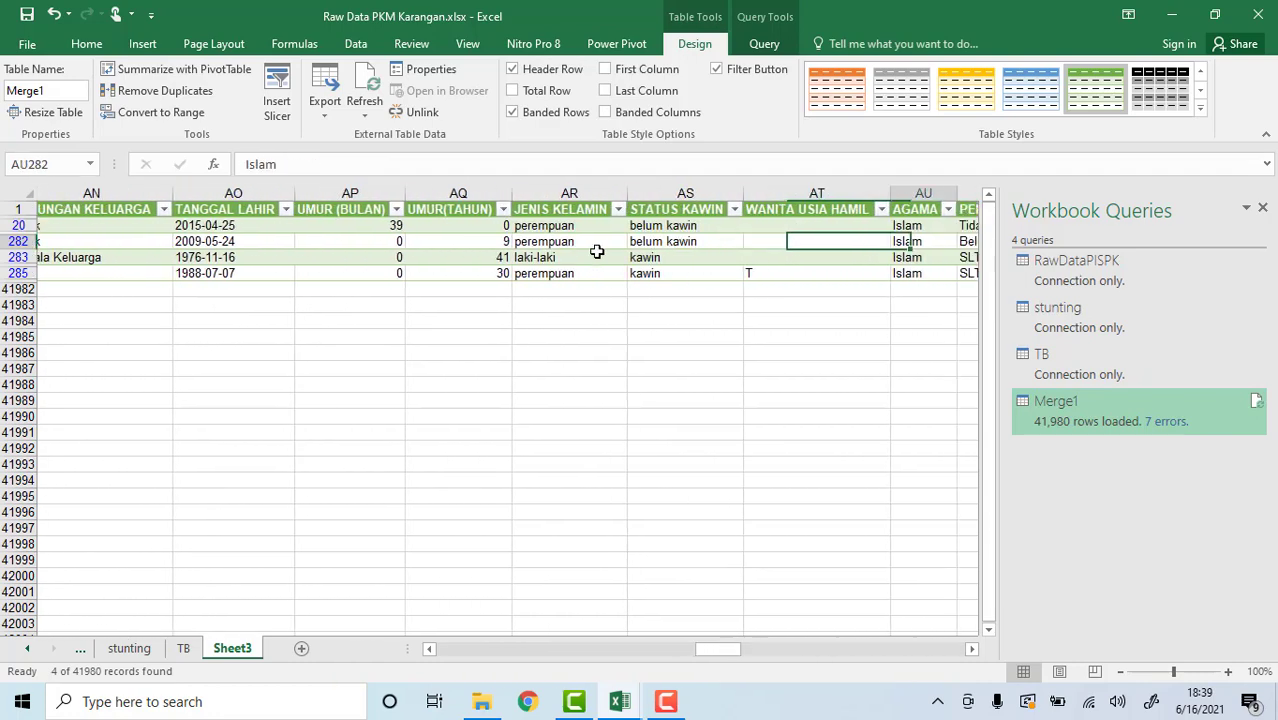
{"action": "key", "text": "Right"}
{"action": "key", "text": "Right"}
{"action": "key", "text": "Right"}
{"action": "key", "text": "Right"}
{"action": "key", "text": "Right"}
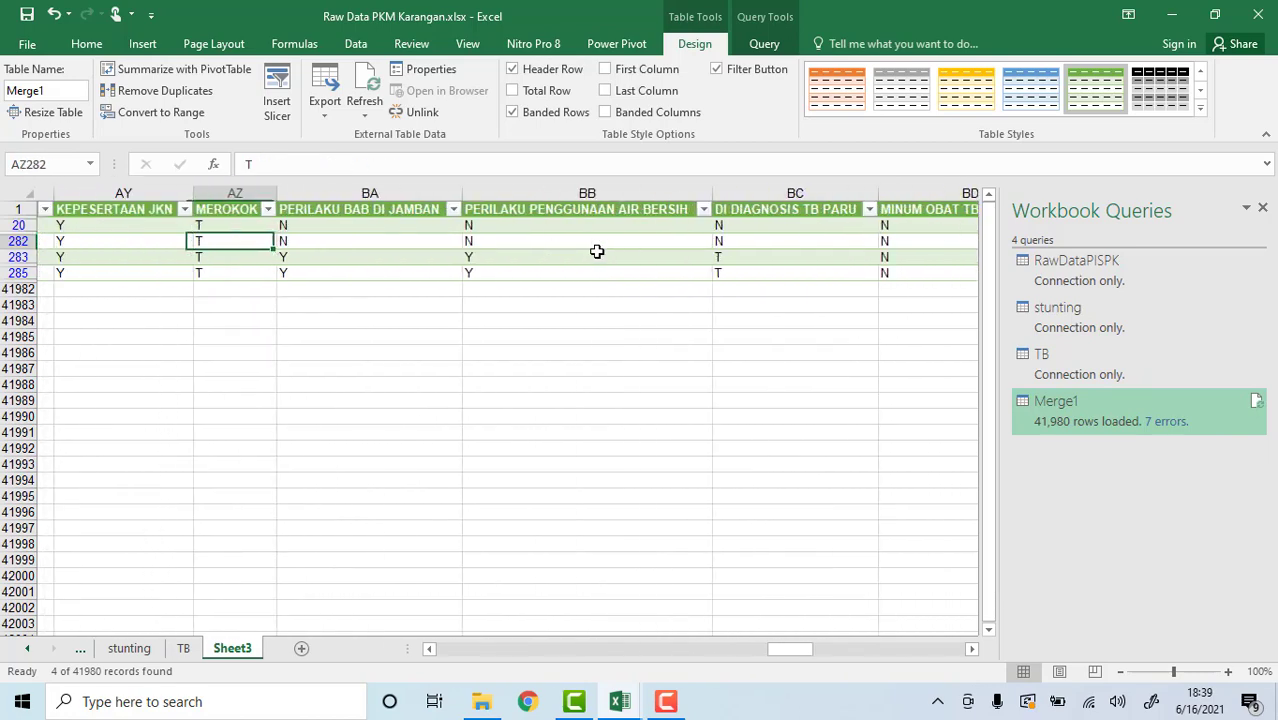
- Review the family members' health indicators from KEPESERTAAN JKN and MEROKOK through TB, hypertension and KB to PERSALINAN DI FASKES
{"action": "key", "text": "Left"}
{"action": "key", "text": "Left"}
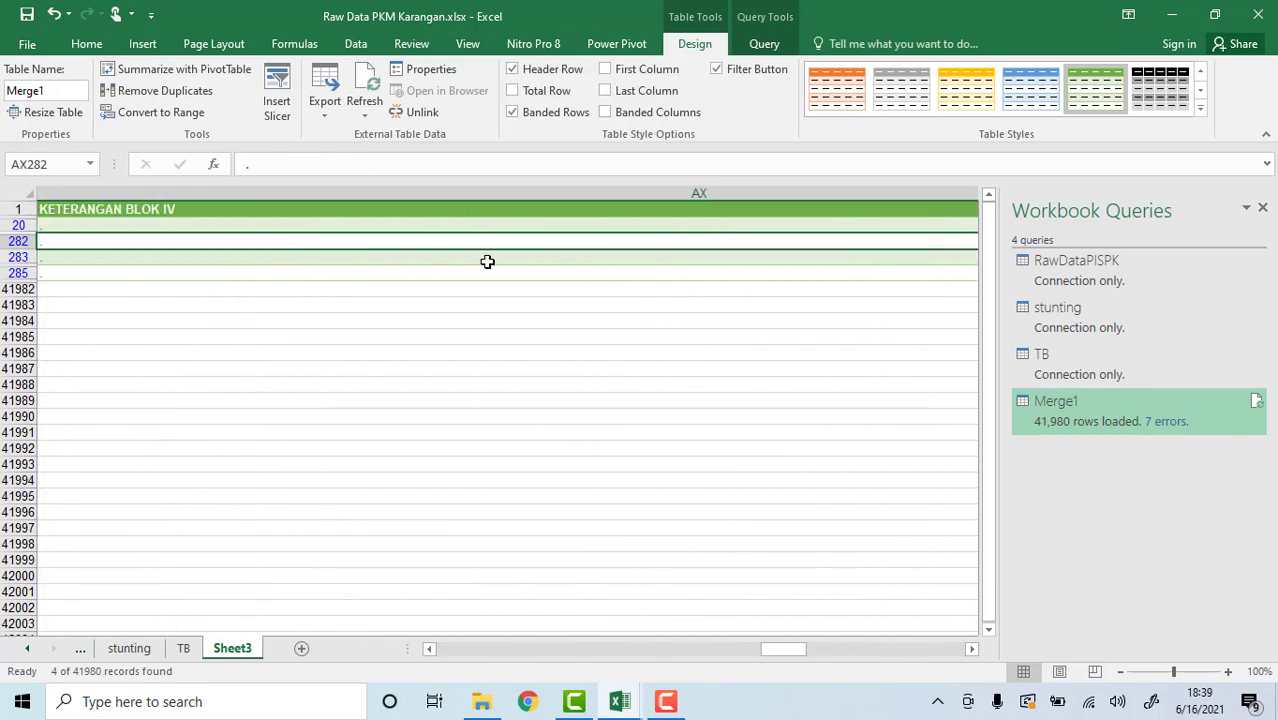
{"action": "key", "text": "Right"}
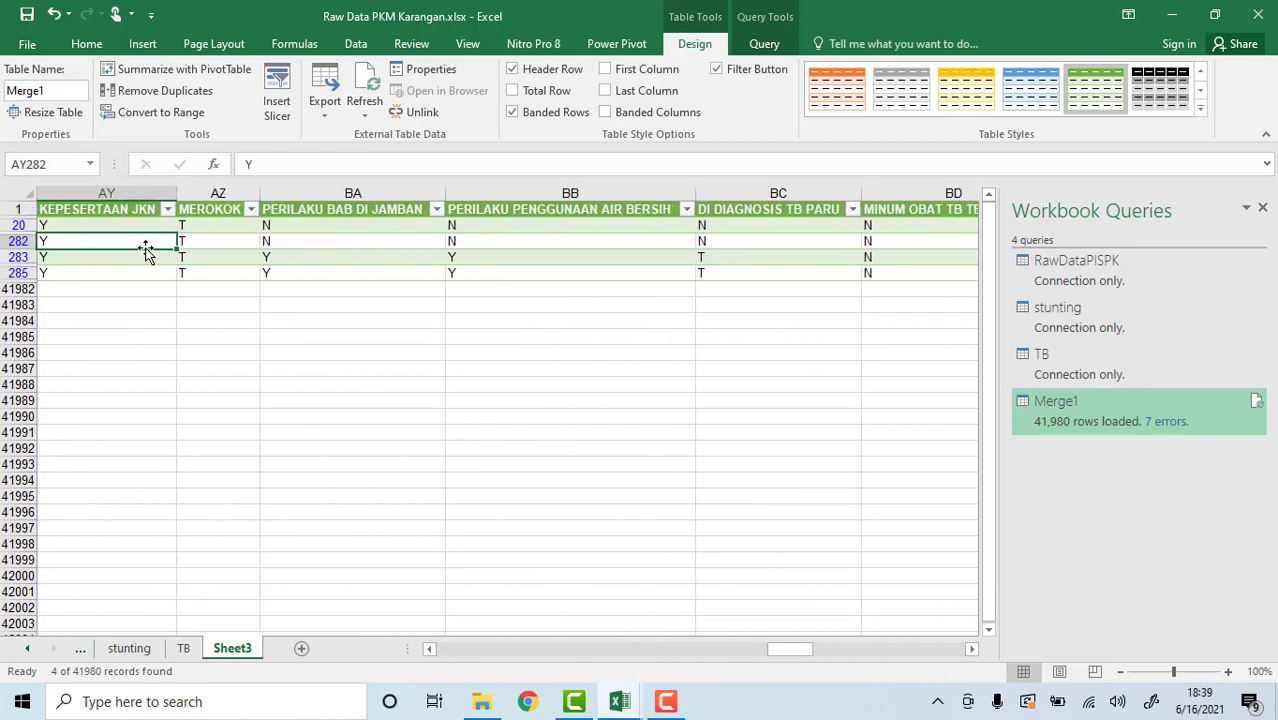
{"action": "left_click_drag", "start_coordinate": [141, 241], "coordinate": [140, 272]}
{"action": "left_click_drag", "start_coordinate": [205, 241], "coordinate": [206, 271]}
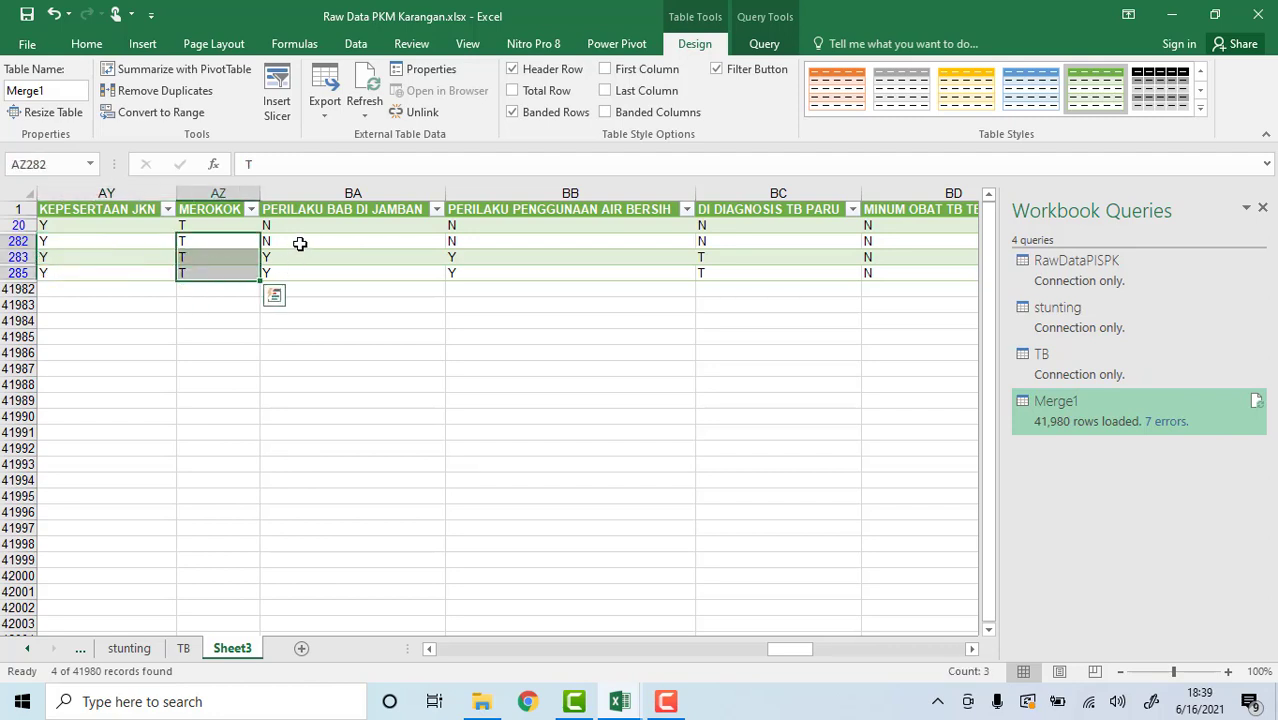
{"action": "left_click_drag", "start_coordinate": [299, 243], "coordinate": [762, 274]}
{"action": "key", "text": "Right"}
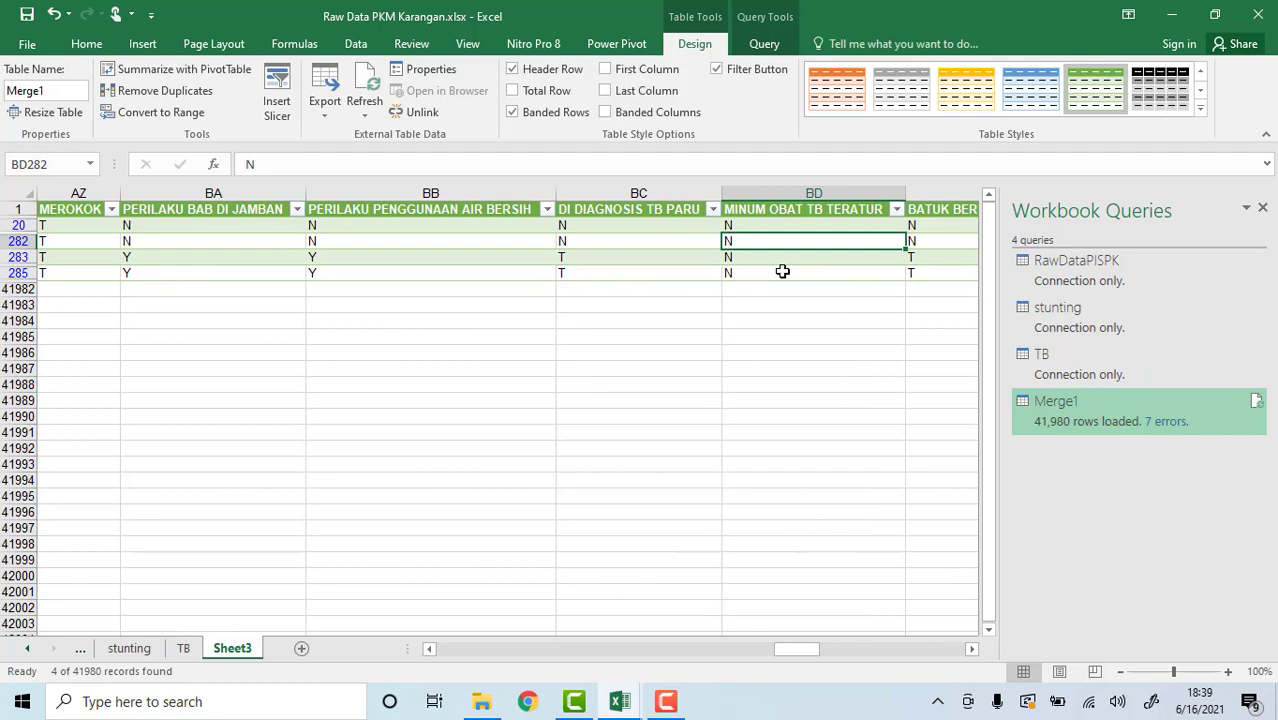
{"action": "key", "text": "Right"}
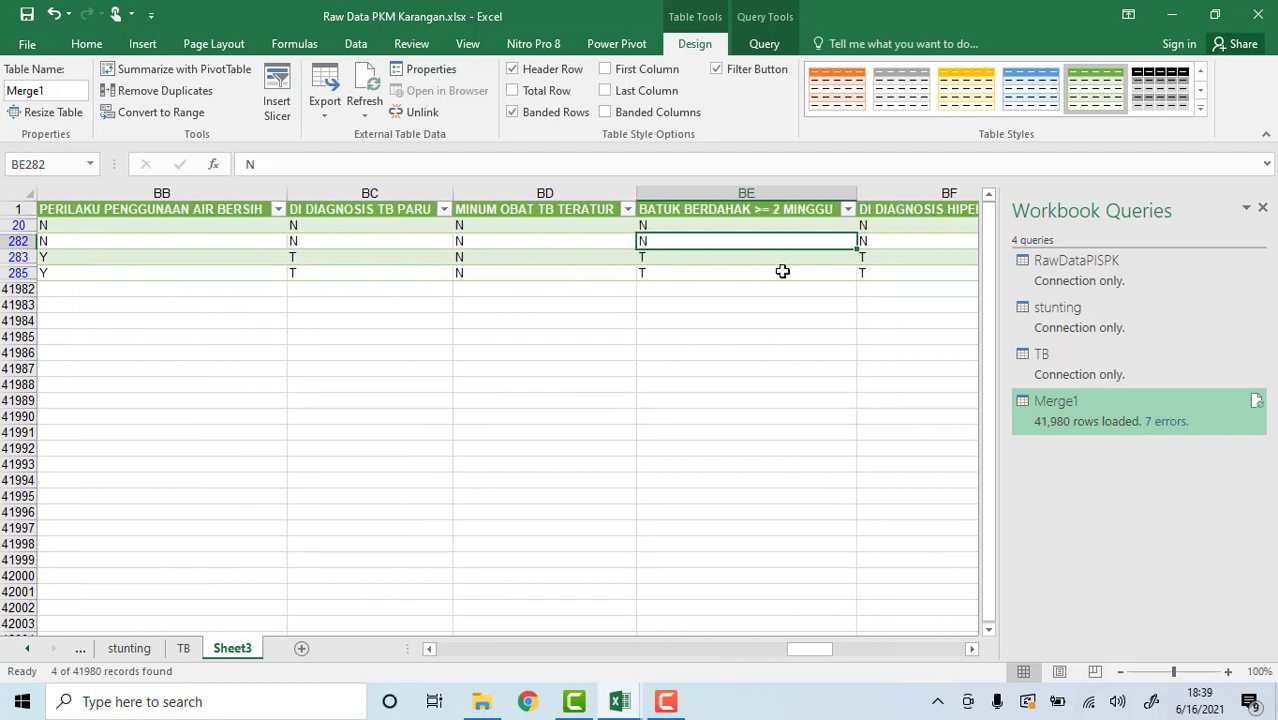
{"action": "key", "text": "Right"}
{"action": "key", "text": "Right"}
{"action": "key", "text": "Right"}
{"action": "key", "text": "Right"}
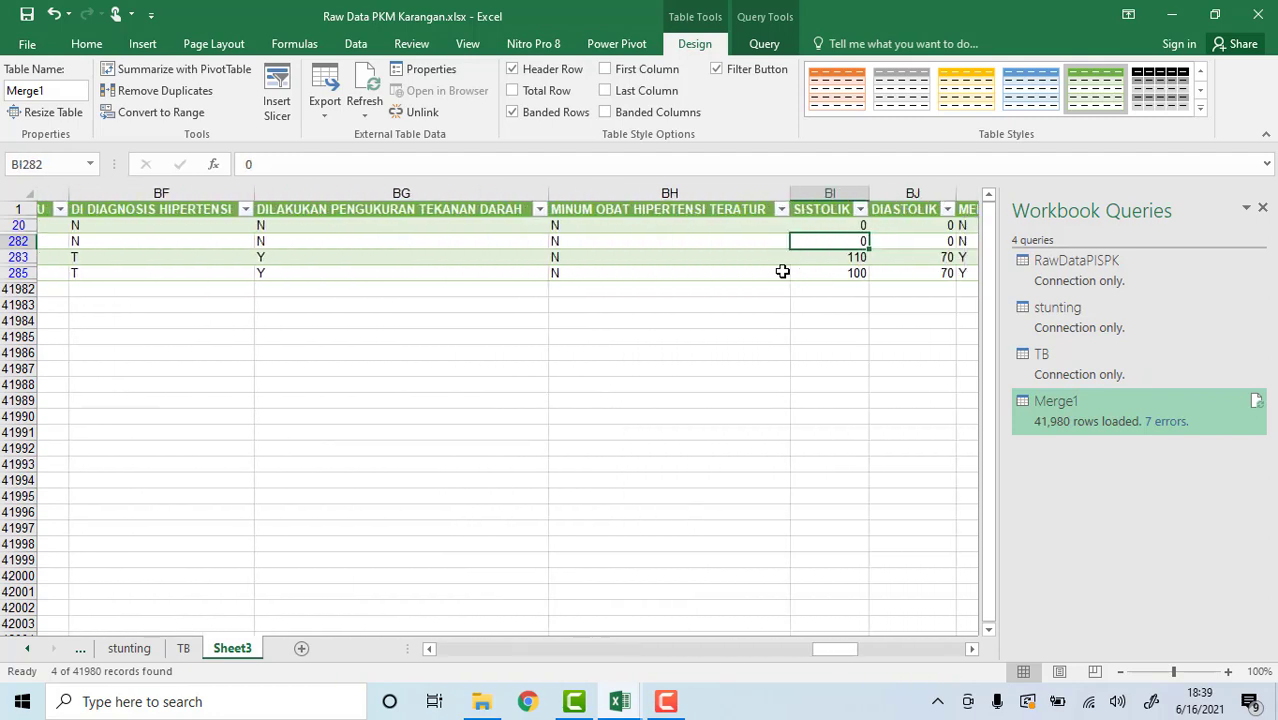
{"action": "key", "text": "Right"}
{"action": "key", "text": "Right"}
{"action": "key", "text": "Right"}
{"action": "key", "text": "Right"}
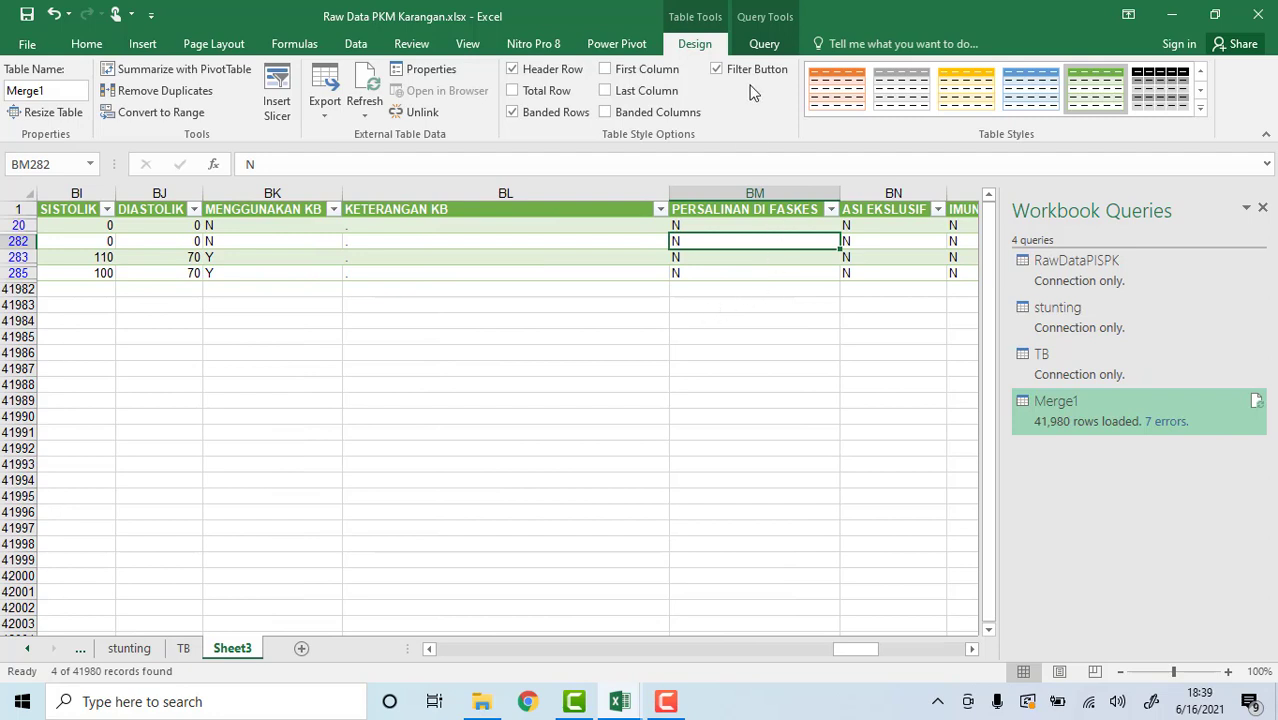
{"action": "left_click", "coordinate": [738, 398]}
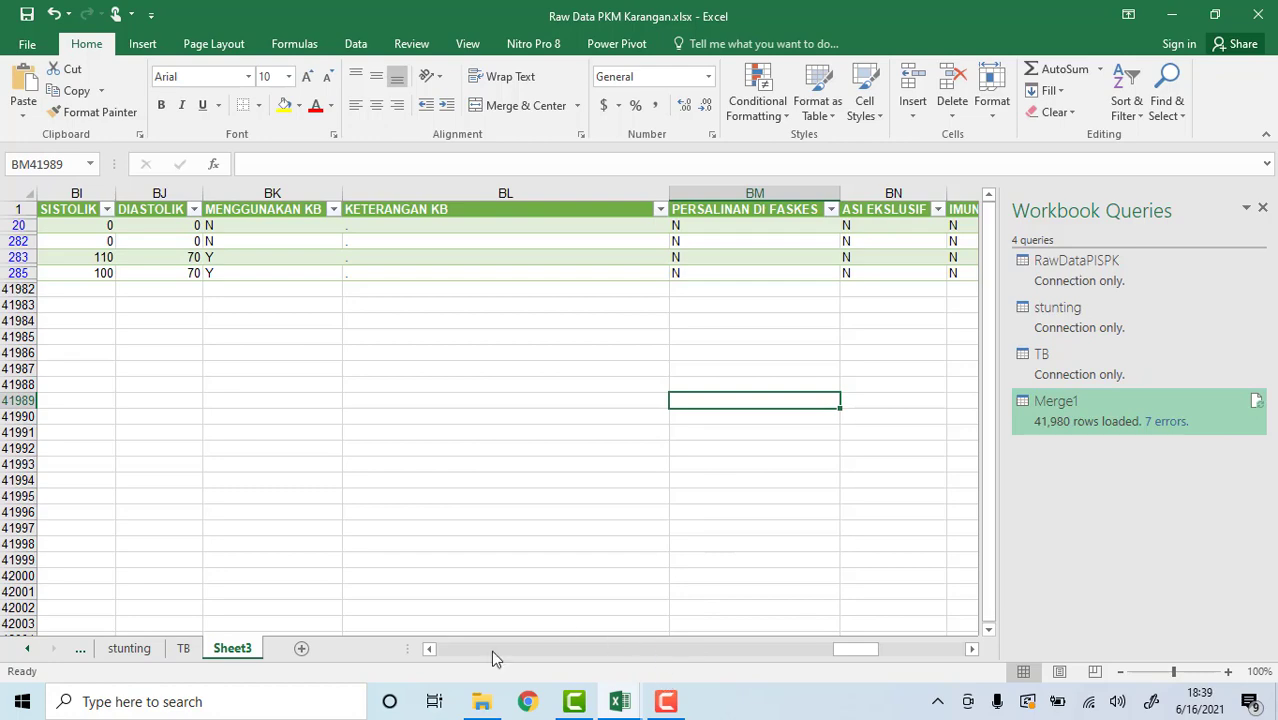
- Open the PKM Karangan sheet at its last table columns and close the Workbook Queries pane
{"action": "left_click", "coordinate": [31, 652]}
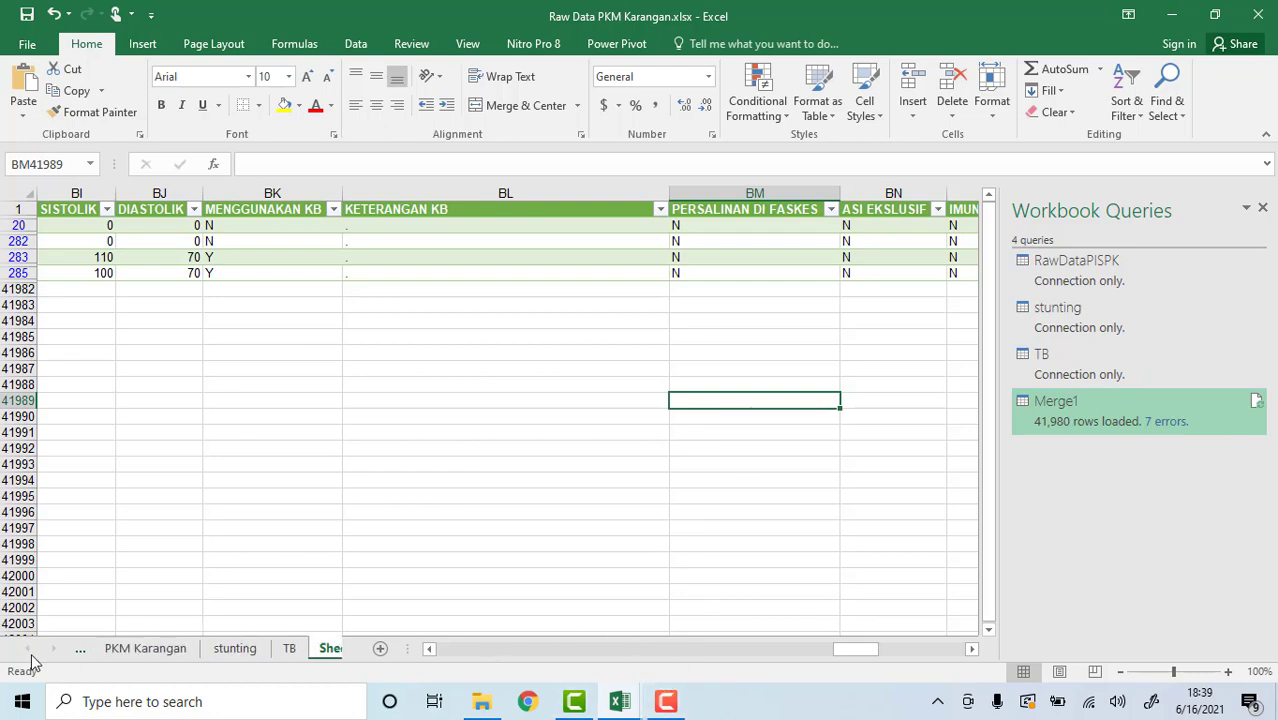
{"action": "left_click", "coordinate": [148, 652]}
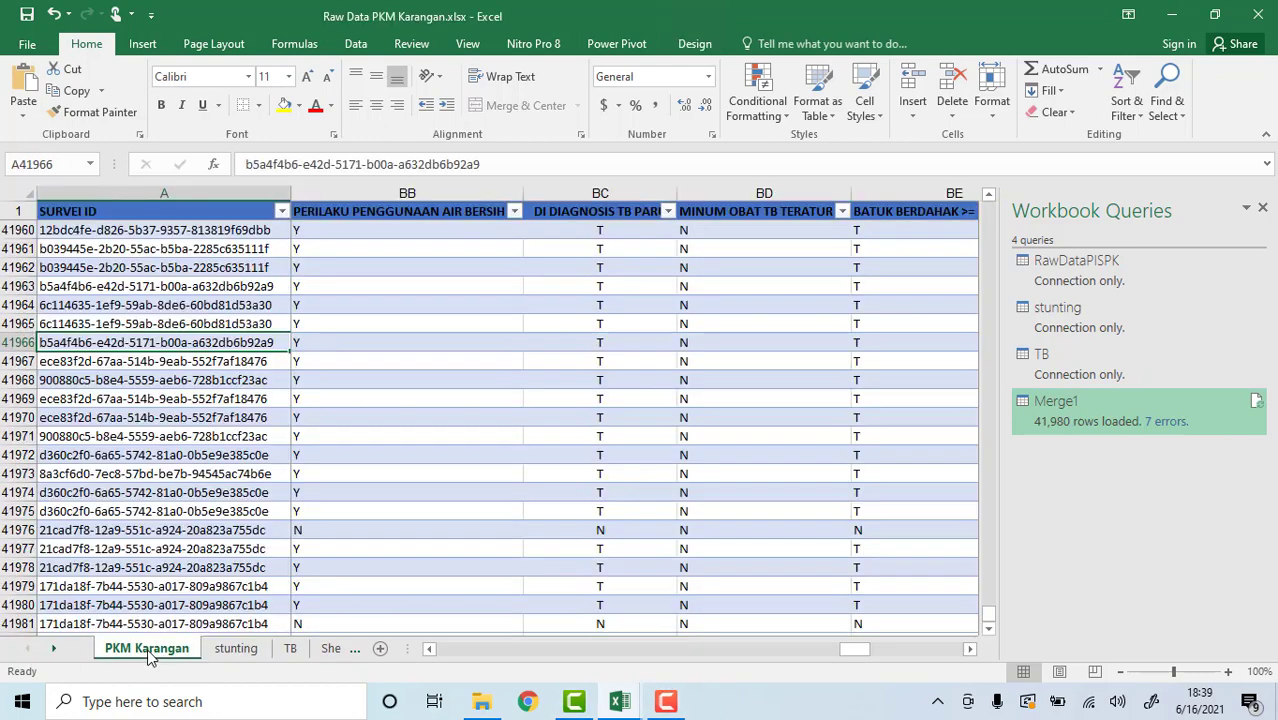
{"action": "left_click", "coordinate": [533, 363]}
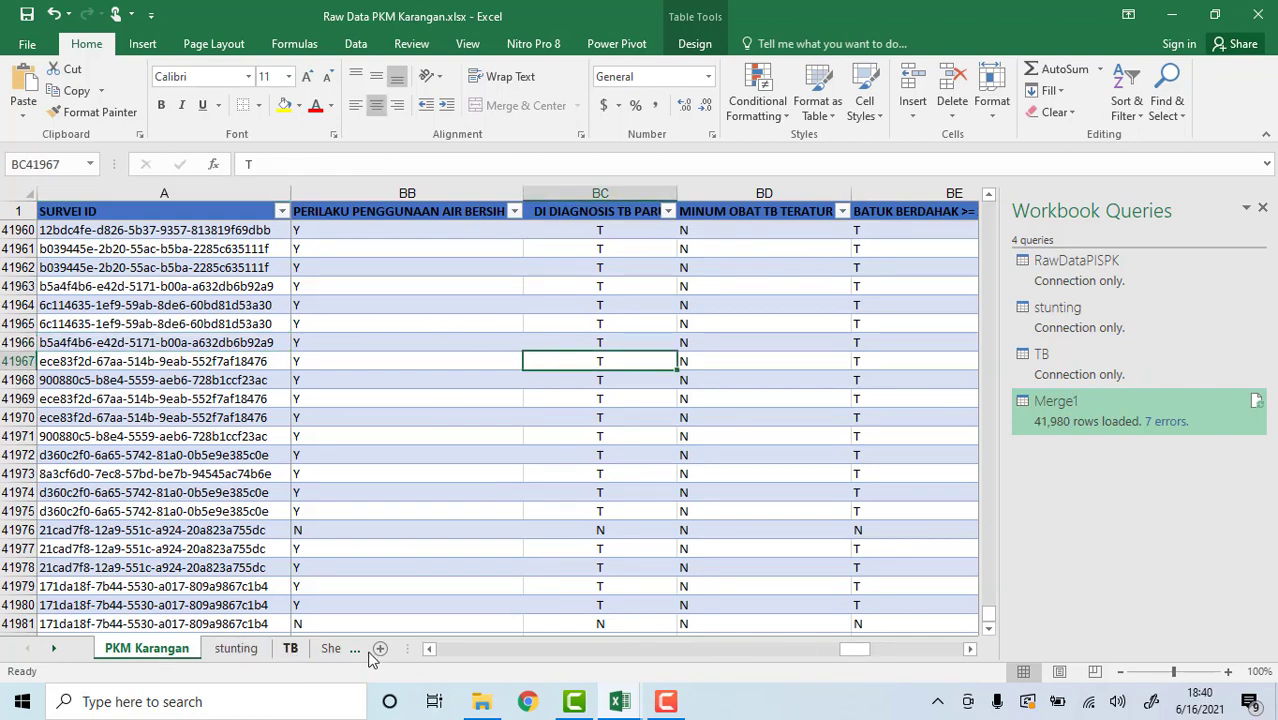
{"action": "left_click_drag", "start_coordinate": [868, 650], "coordinate": [965, 656]}
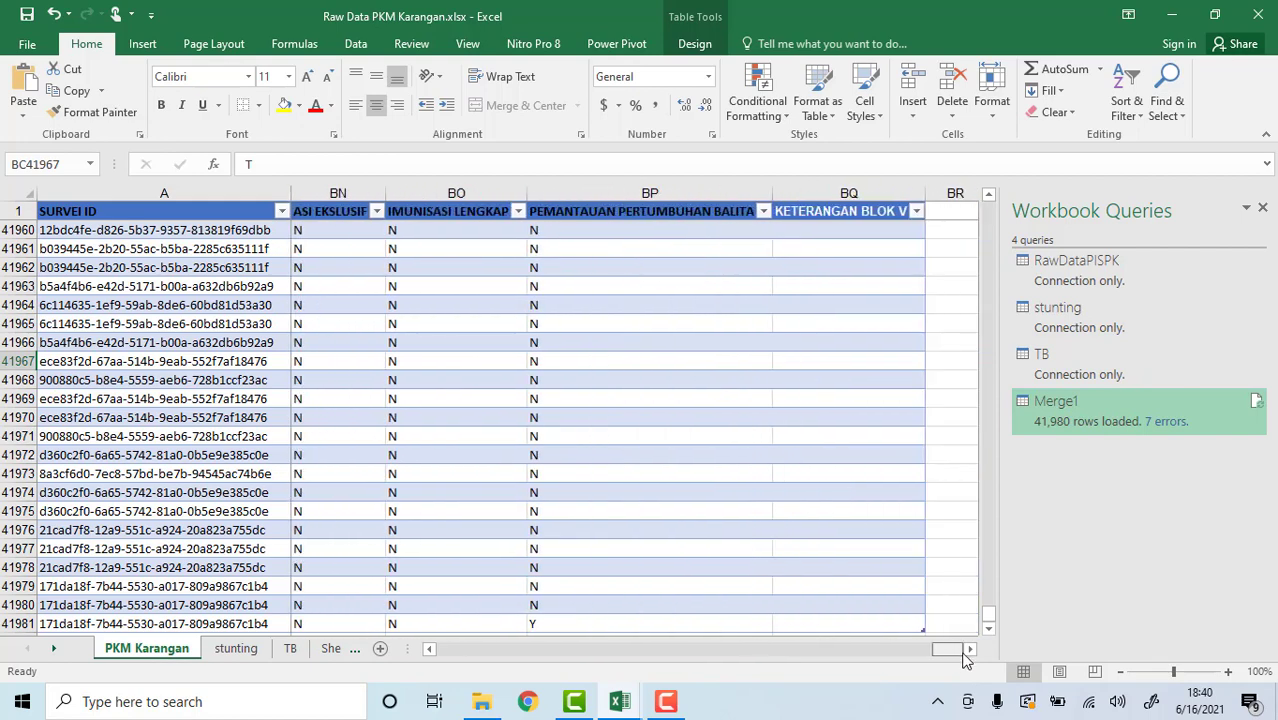
{"action": "left_click", "coordinate": [1246, 208]}
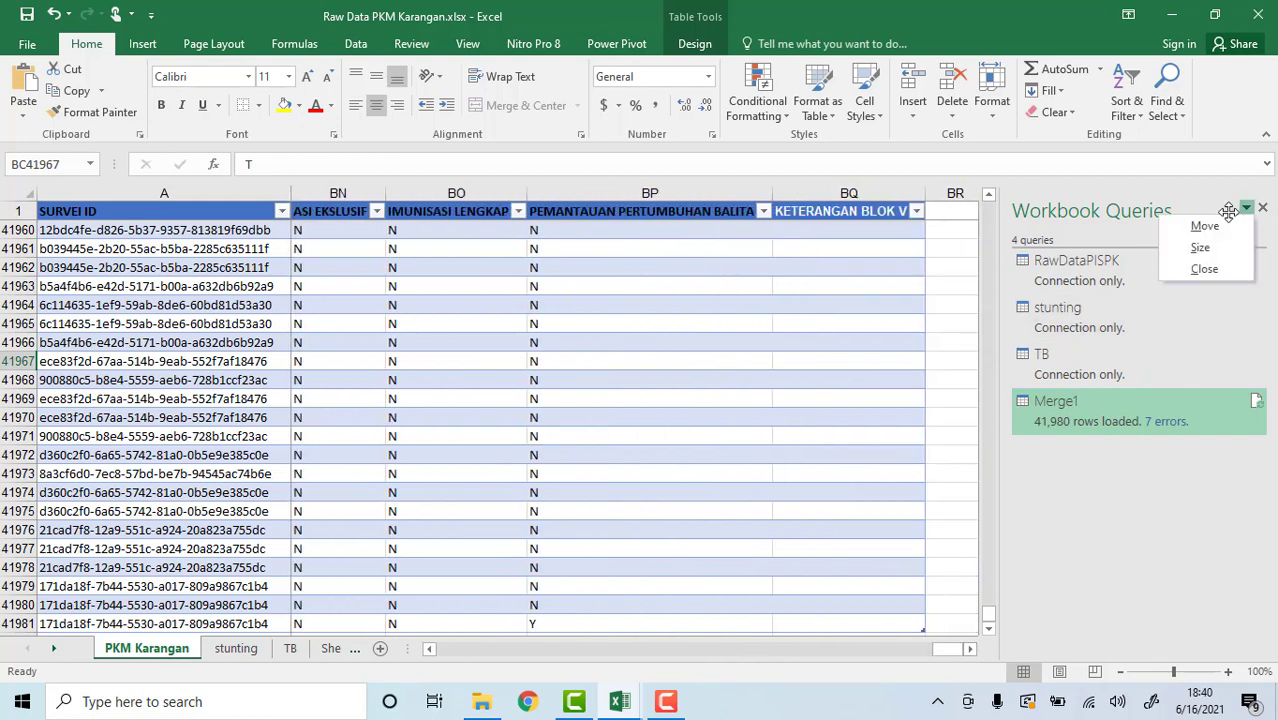
{"action": "left_click", "coordinate": [1203, 270]}
{"action": "left_click", "coordinate": [962, 285]}
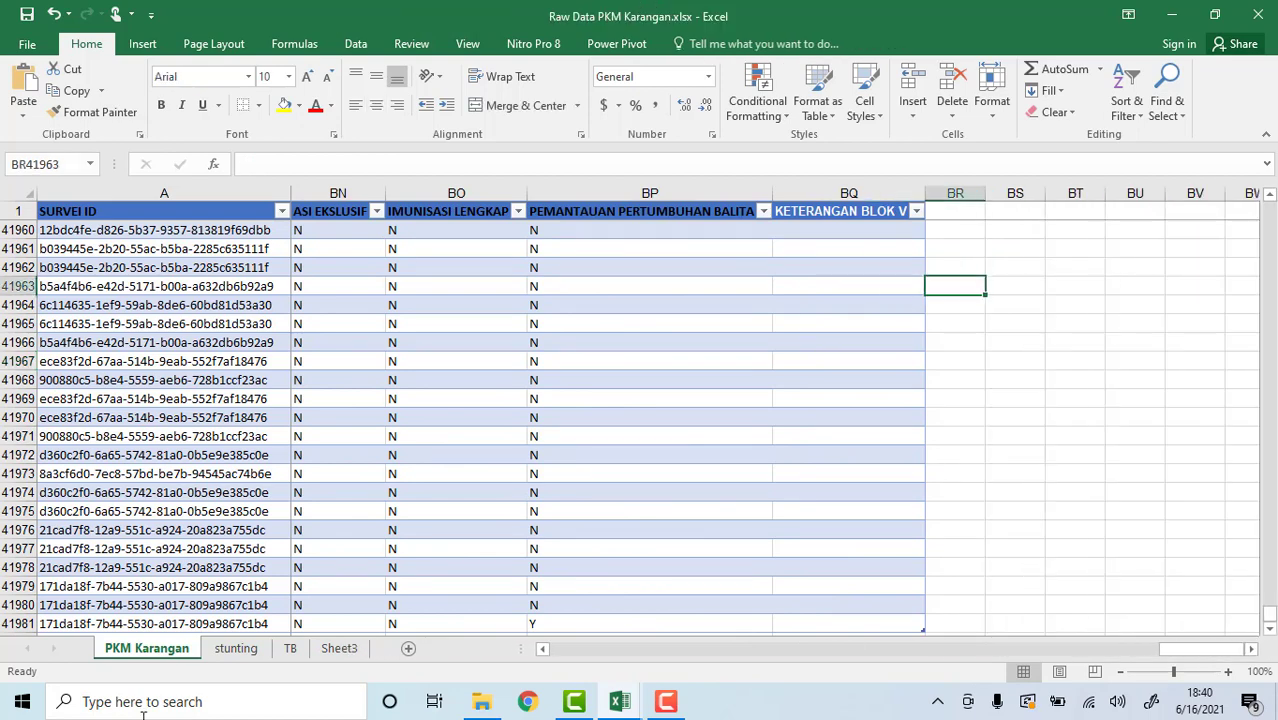
- Examine the TB sheet's anatomical classification, HIV and DM values for the record in row 82
{"action": "left_click", "coordinate": [288, 650]}
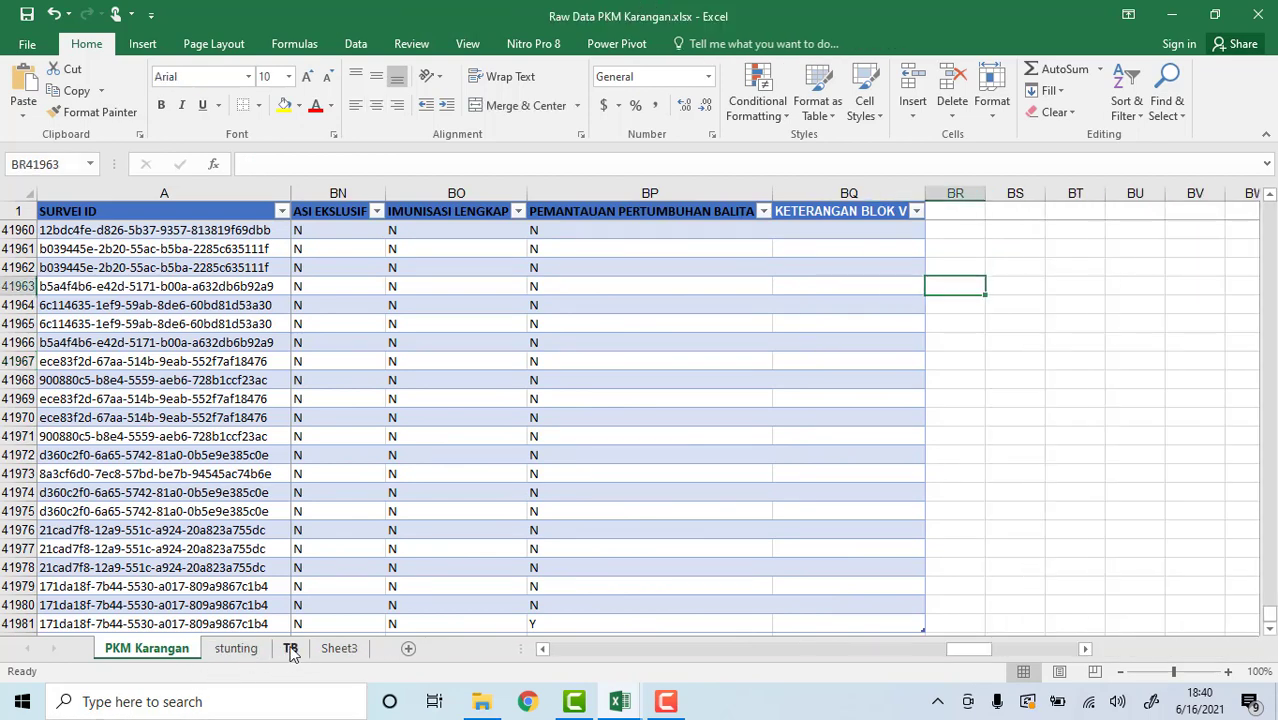
{"action": "left_click_drag", "start_coordinate": [634, 656], "coordinate": [791, 671]}
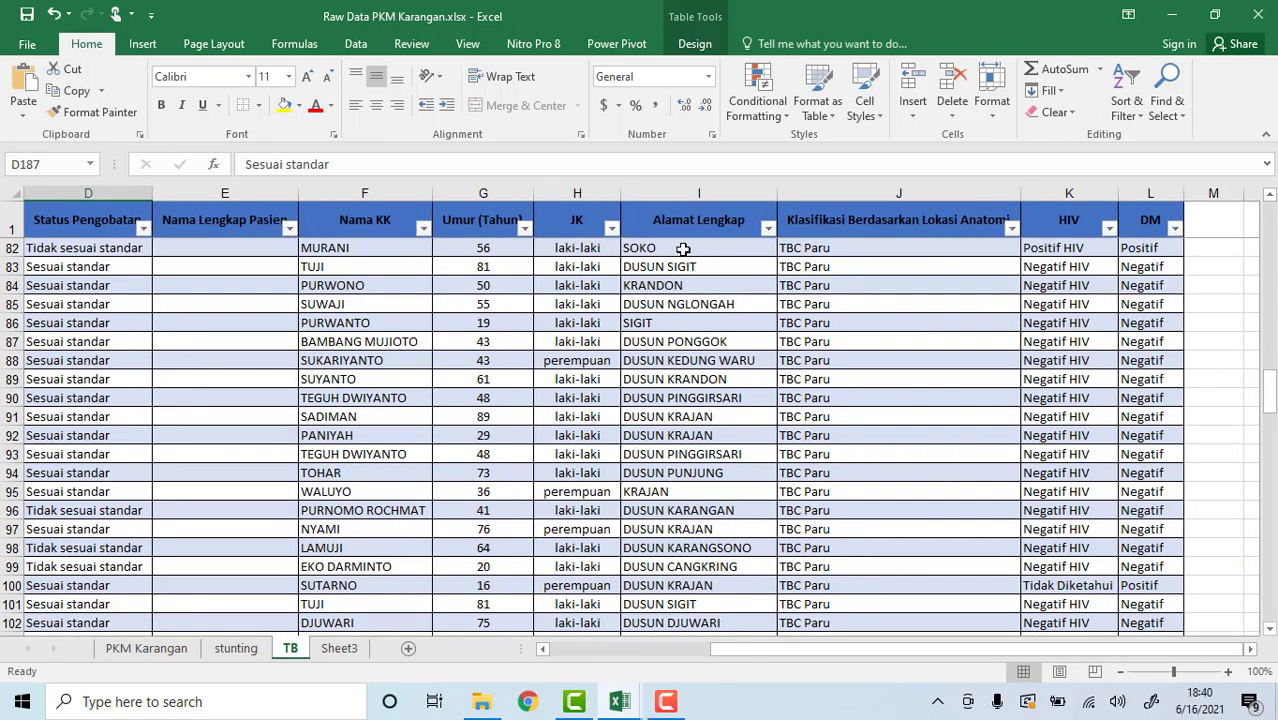
{"action": "left_click", "coordinate": [849, 250]}
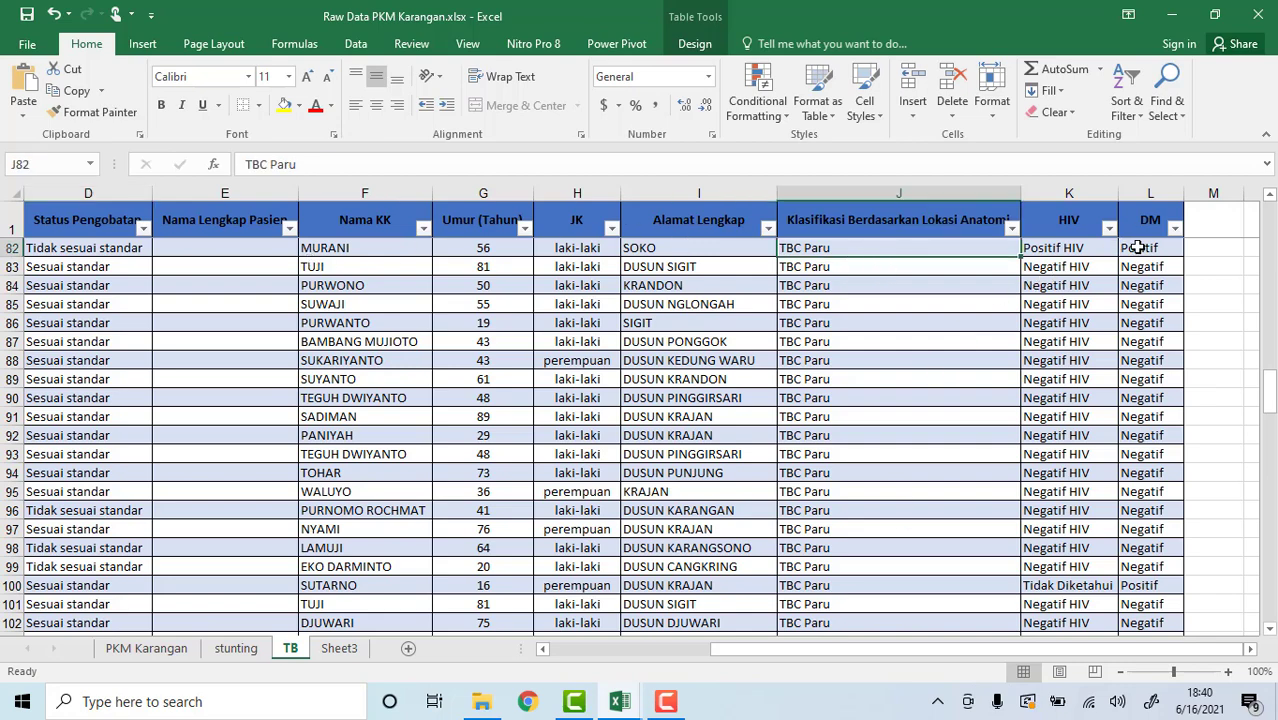
{"action": "left_click", "coordinate": [1065, 248]}
{"action": "left_click", "coordinate": [1140, 248]}
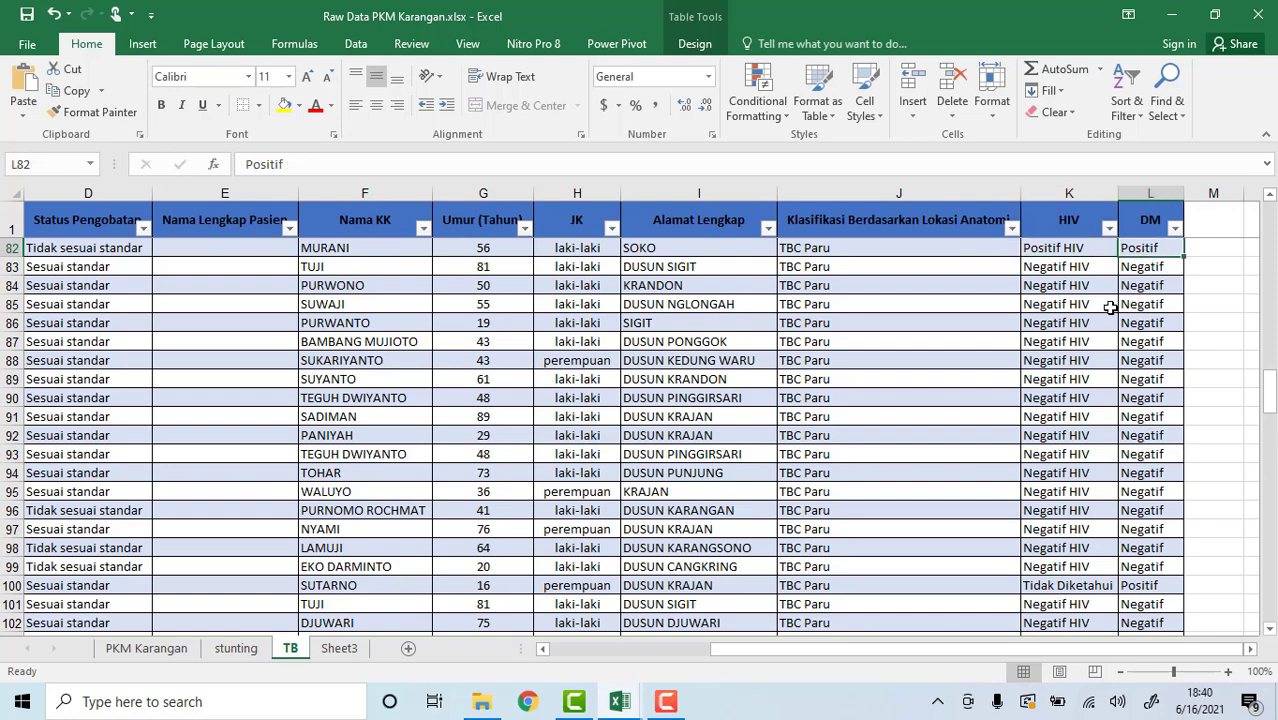
{"action": "left_click_drag", "start_coordinate": [796, 655], "coordinate": [631, 650]}
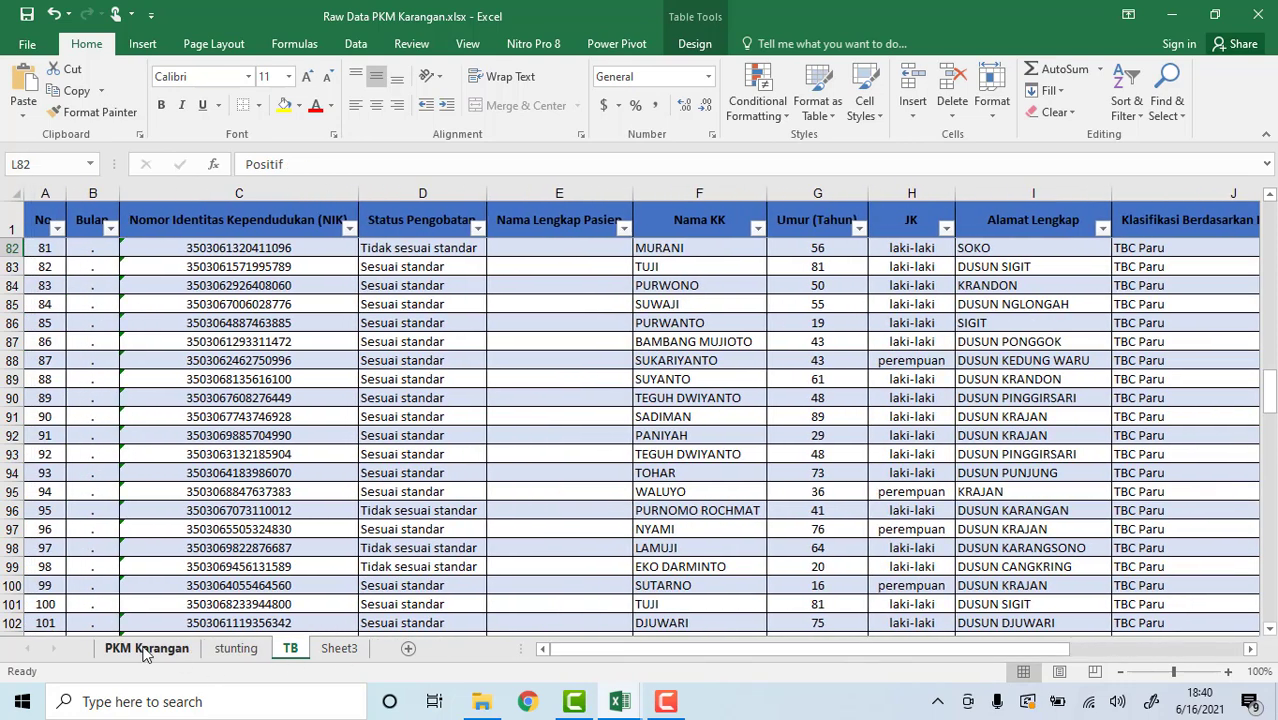
- Open the PKM Karangan sheet at the blank column following KETERANGAN BLOK V
{"action": "left_click", "coordinate": [147, 649]}
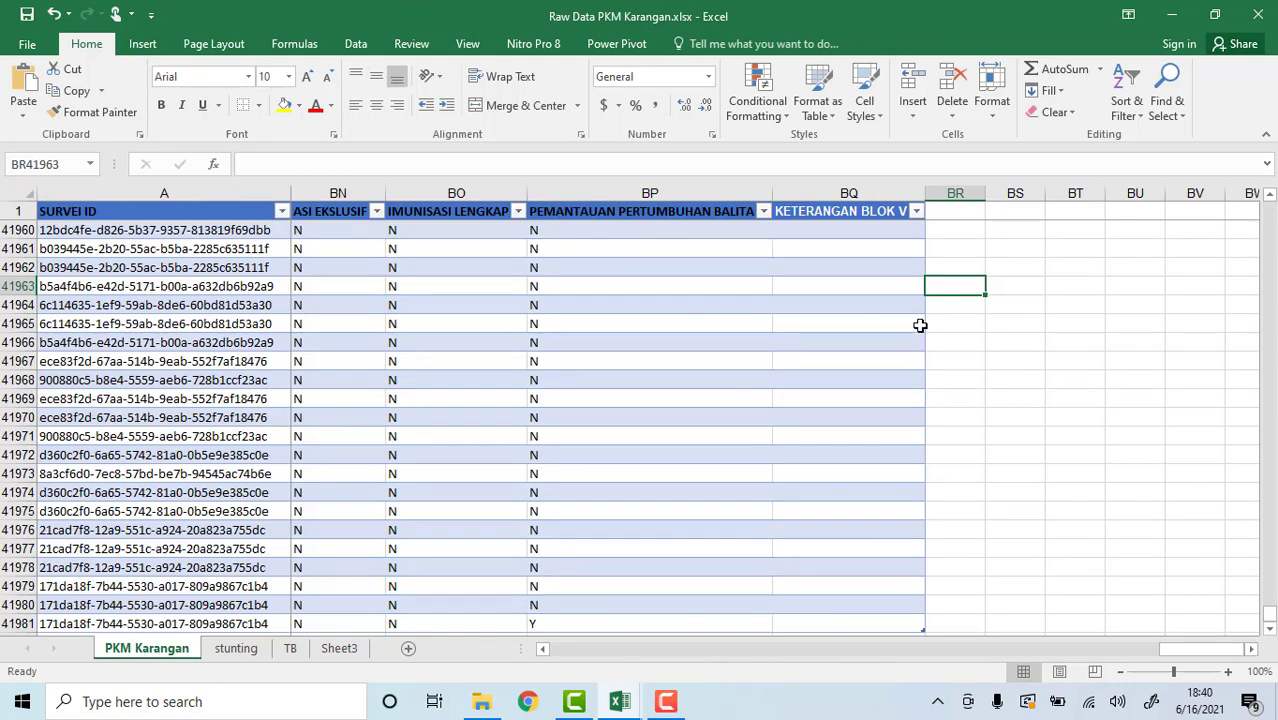
{"action": "left_click", "coordinate": [951, 231]}
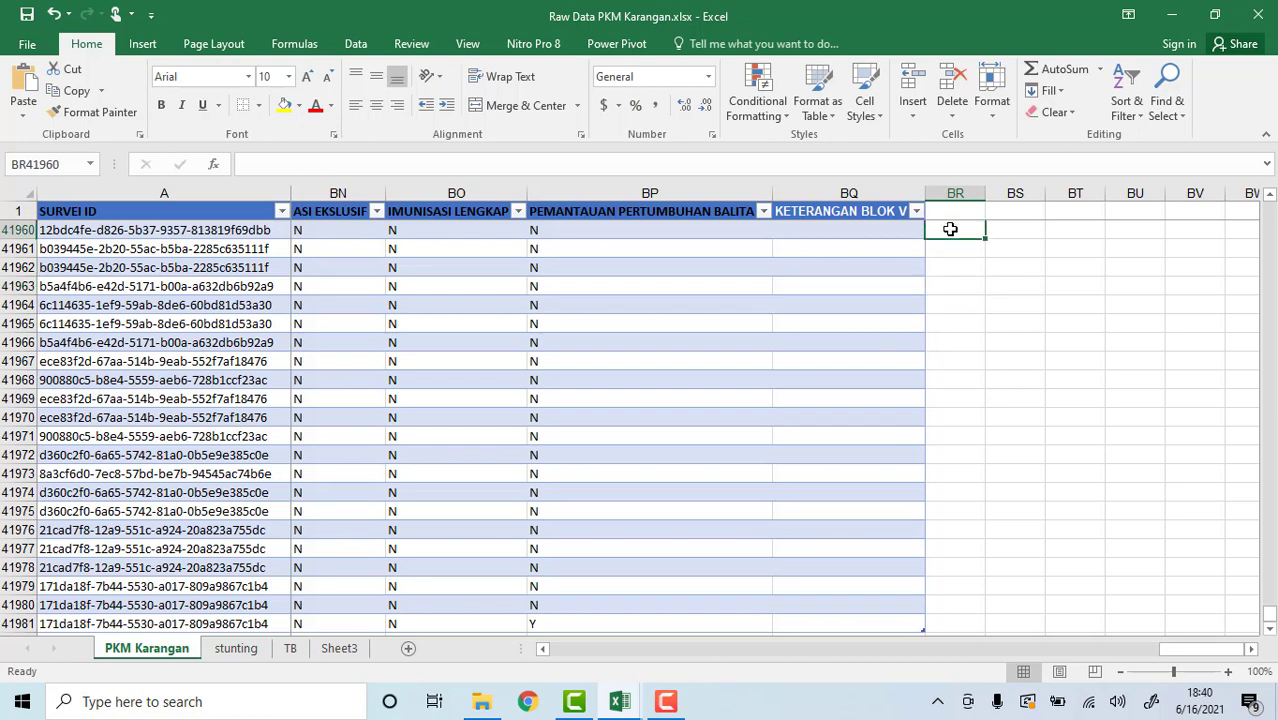
{"action": "type", "text": "="}
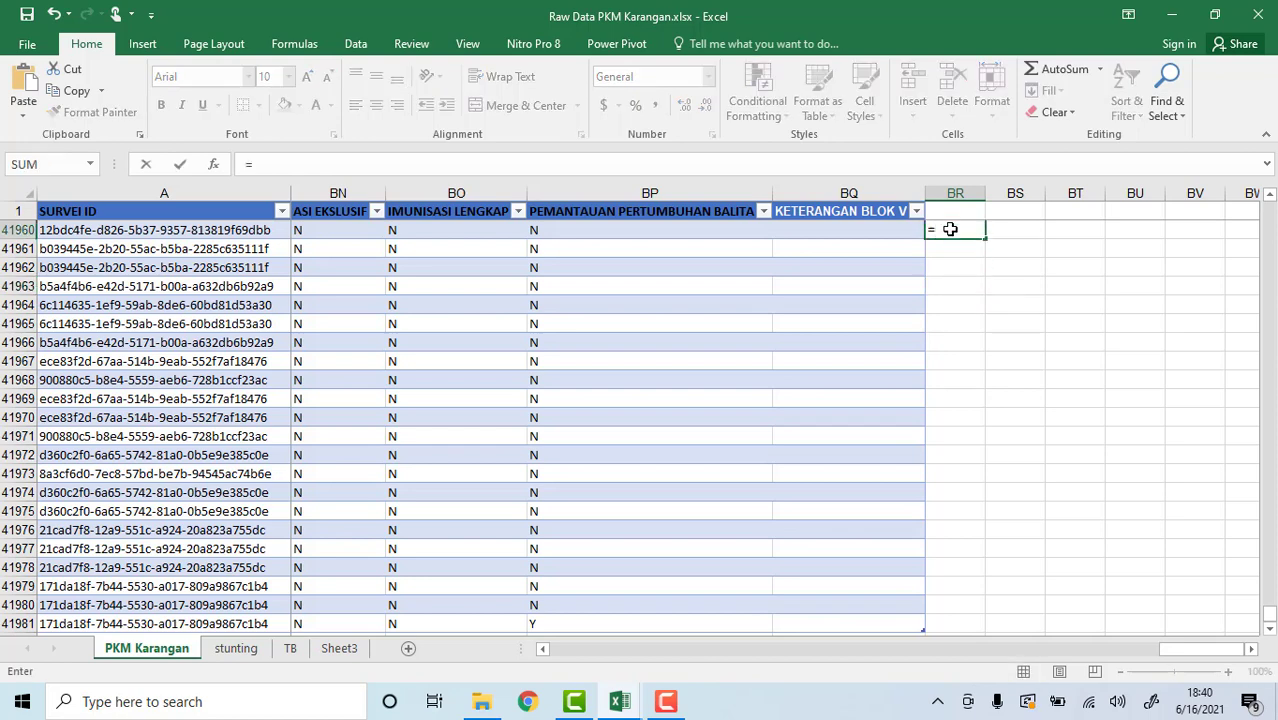
{"action": "type", "text": "vlook"}
{"action": "key", "text": "Tab"}
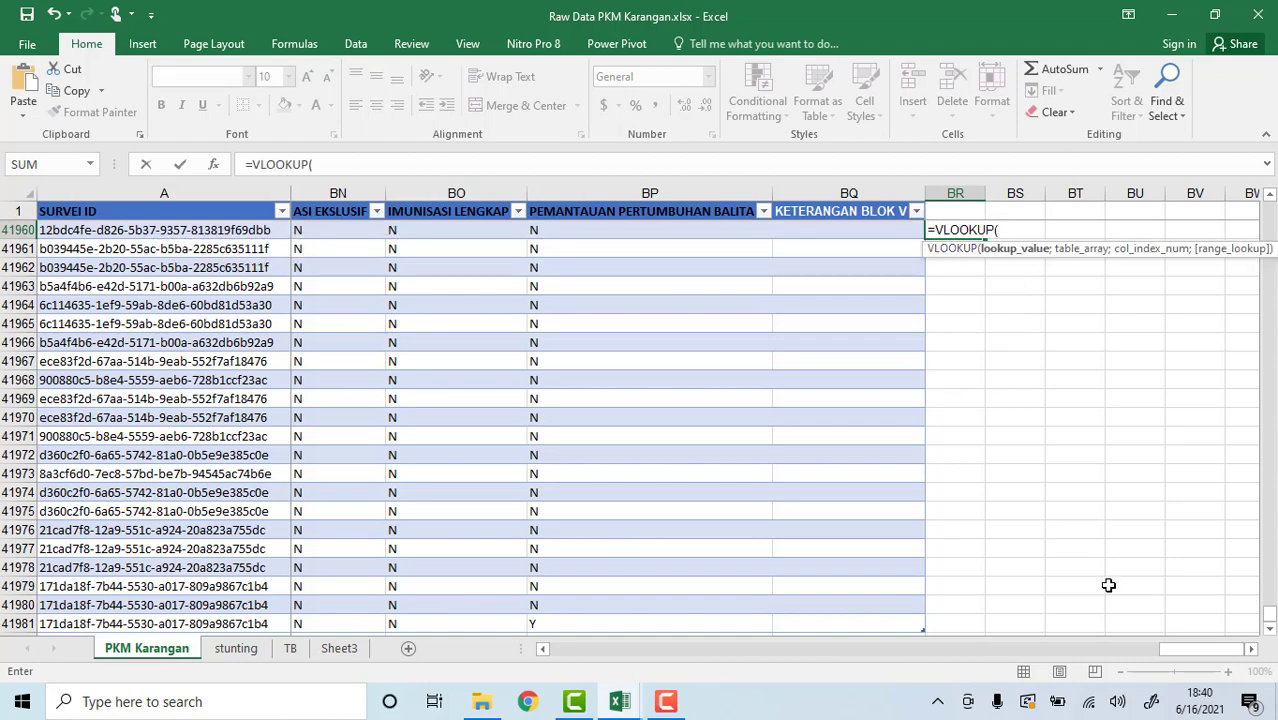
{"action": "left_click_drag", "start_coordinate": [1176, 650], "coordinate": [866, 652]}
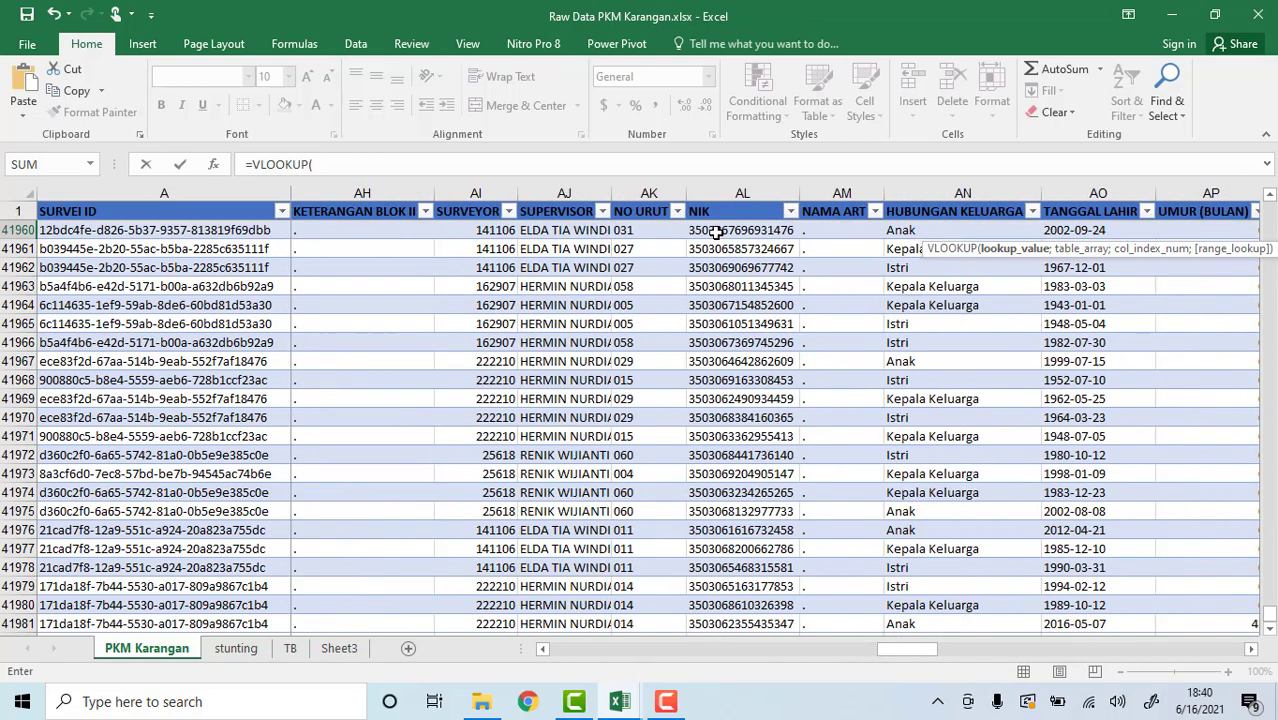
{"action": "scroll", "coordinate": [742, 288], "scroll_direction": "up", "scroll_amount": 4}
{"action": "left_click_drag", "start_coordinate": [933, 651], "coordinate": [1268, 207]}
{"action": "key", "text": "Escape"}
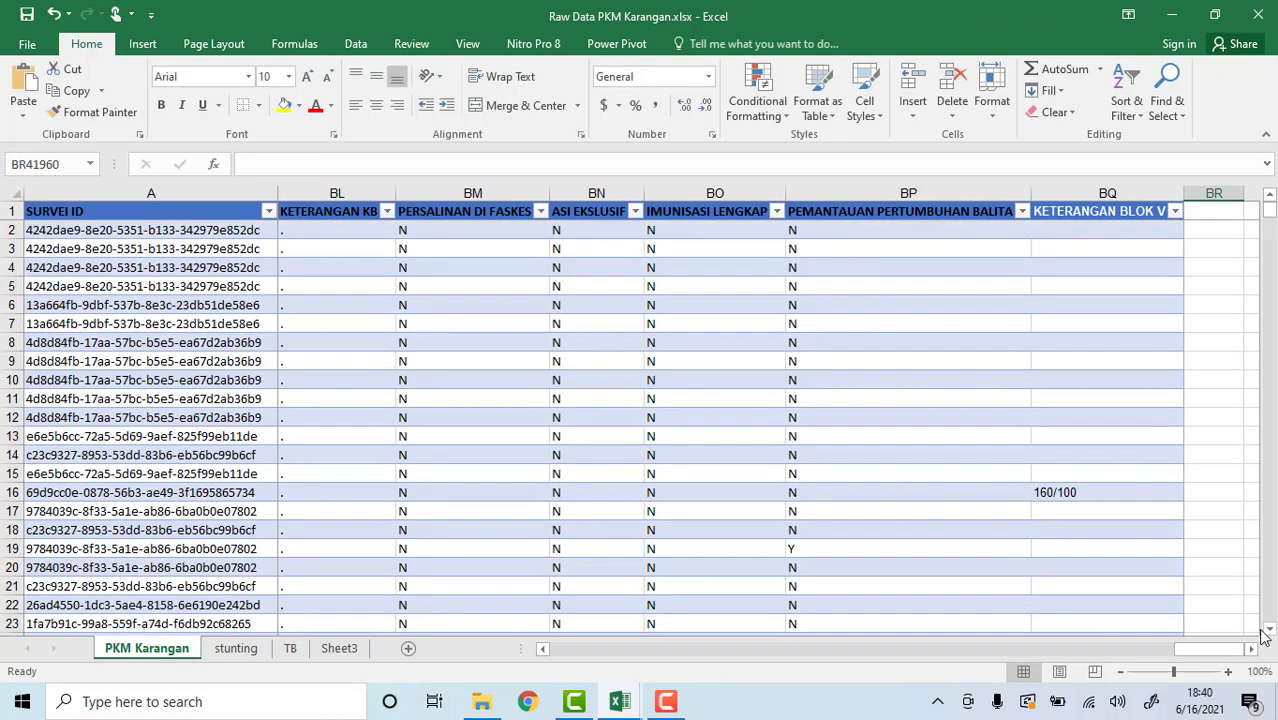
- Start a VLOOKUP formula in cell BR2, the first data row of the blank column beside the table
{"action": "left_click", "coordinate": [1217, 228]}
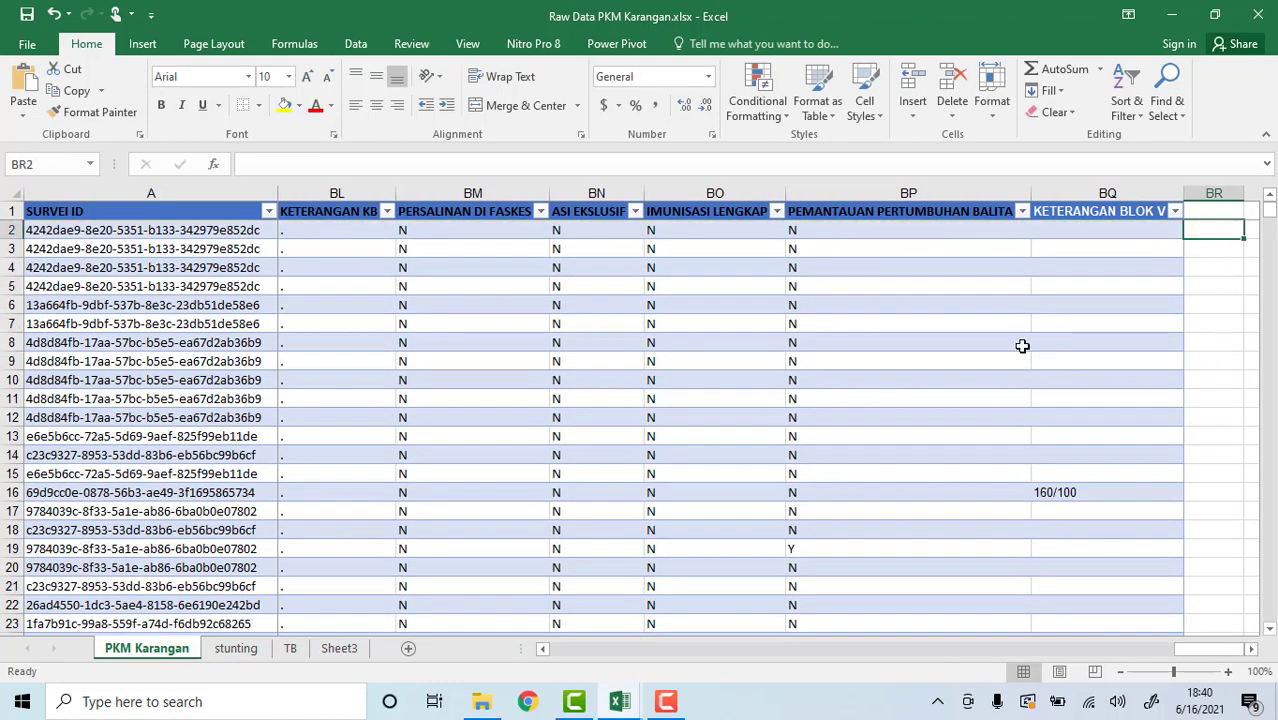
{"action": "type", "text": "=vloo"}
{"action": "key", "text": "Tab"}
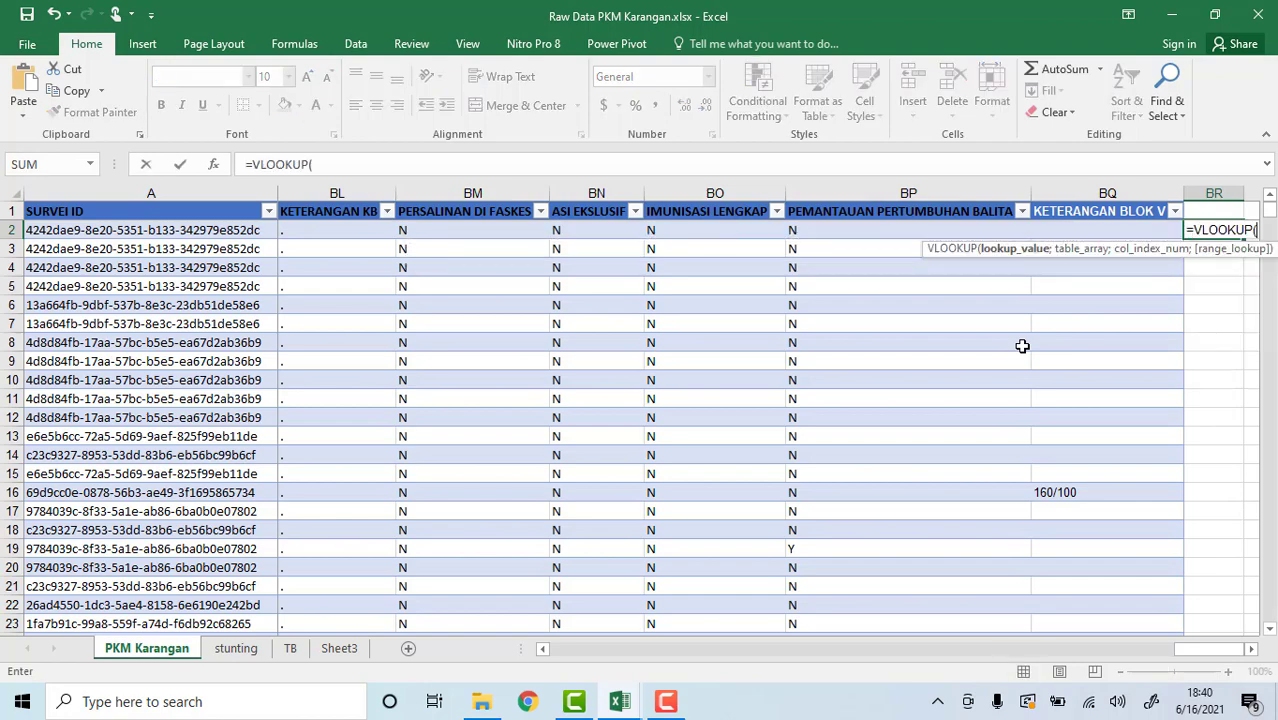
{"action": "left_click_drag", "start_coordinate": [1196, 649], "coordinate": [898, 648]}
{"action": "left_click", "coordinate": [708, 230]}
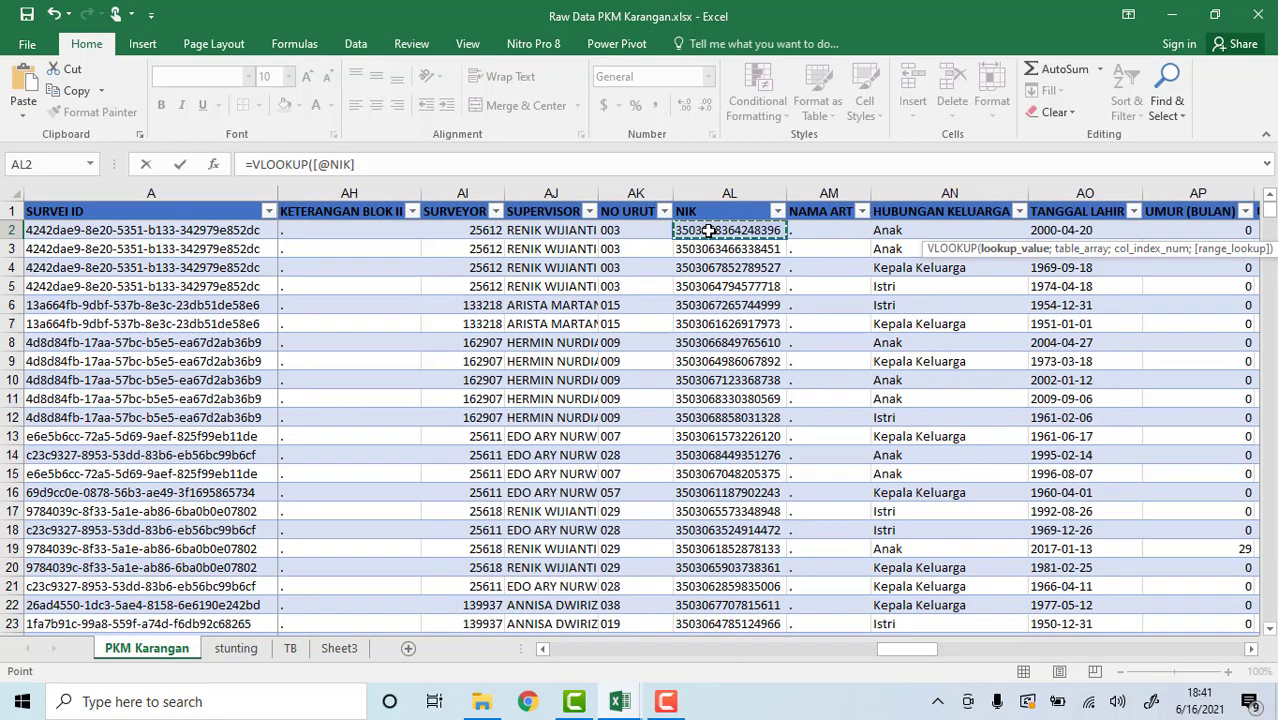
{"action": "type", "text": ","}
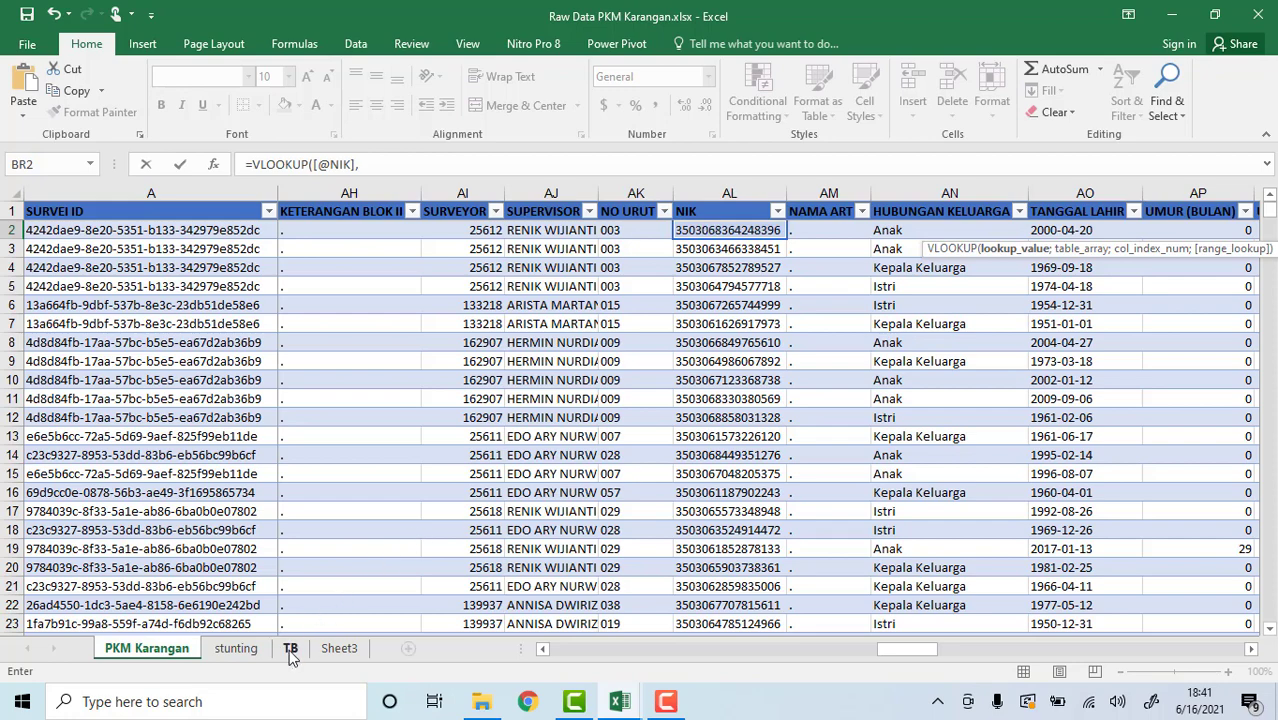
{"action": "left_click", "coordinate": [289, 649]}
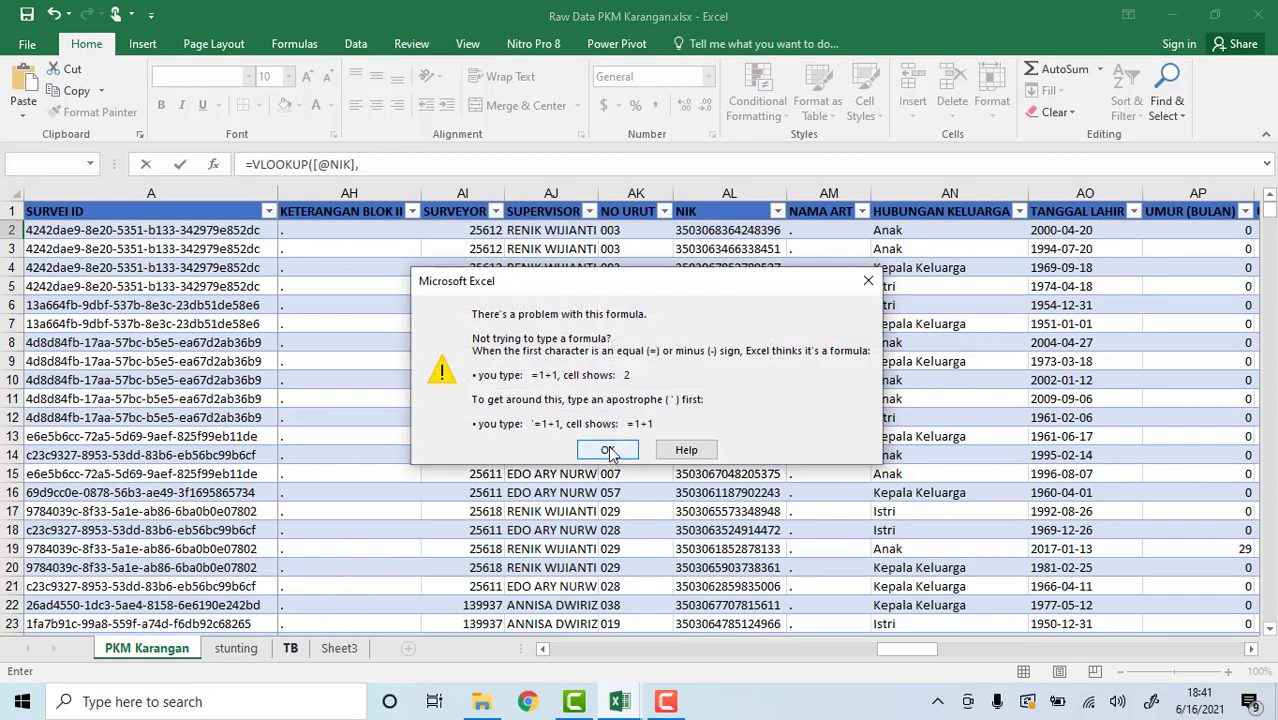
{"action": "left_click", "coordinate": [607, 450]}
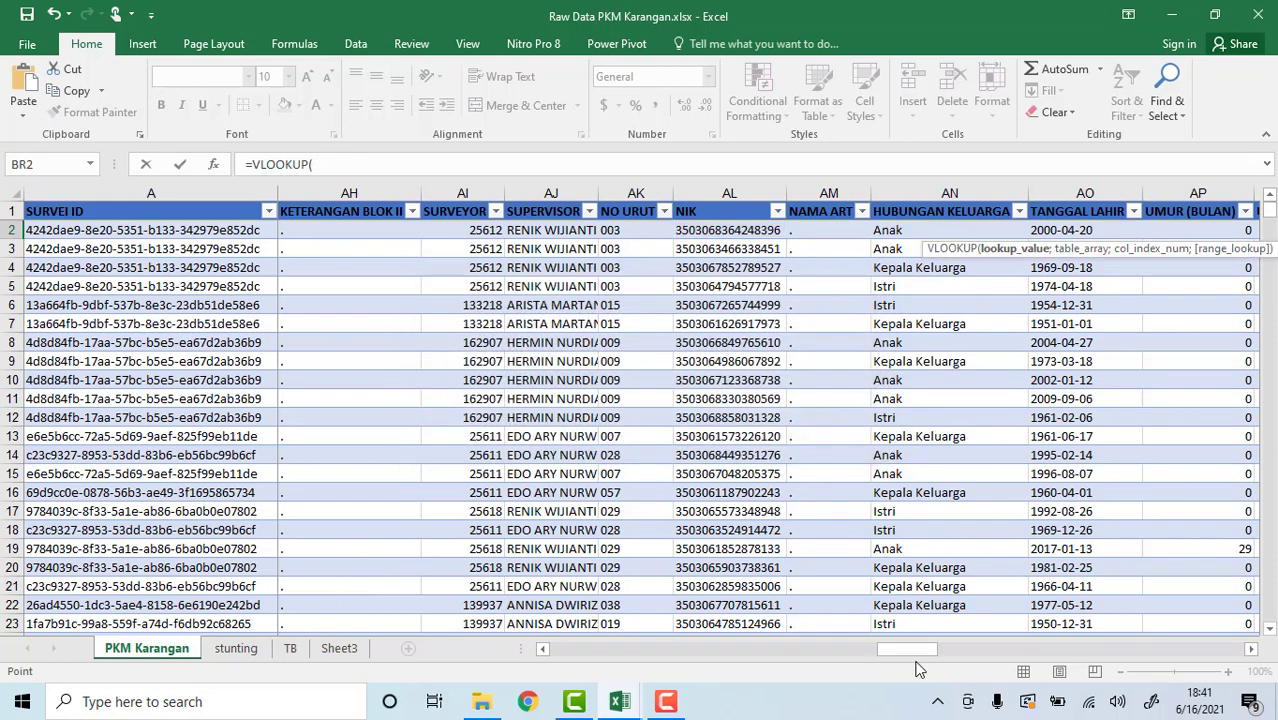
{"action": "left_click_drag", "start_coordinate": [907, 649], "coordinate": [1207, 656]}
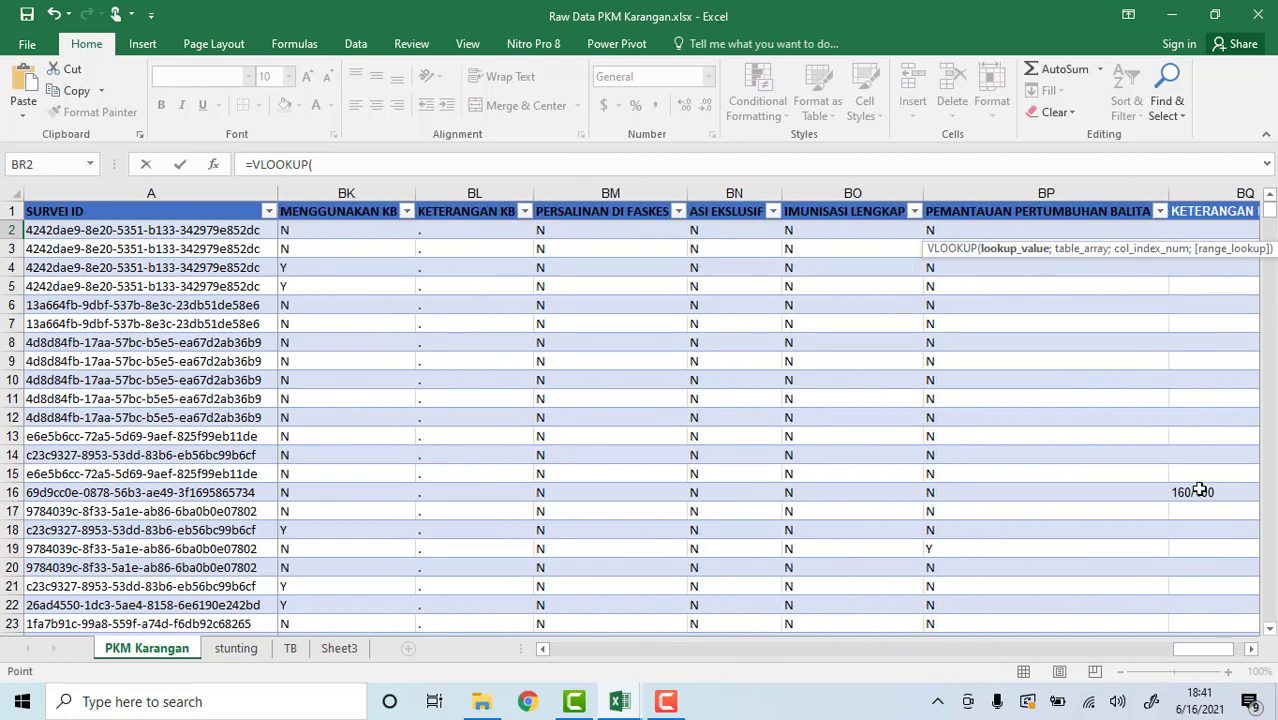
{"action": "left_click", "coordinate": [1251, 648]}
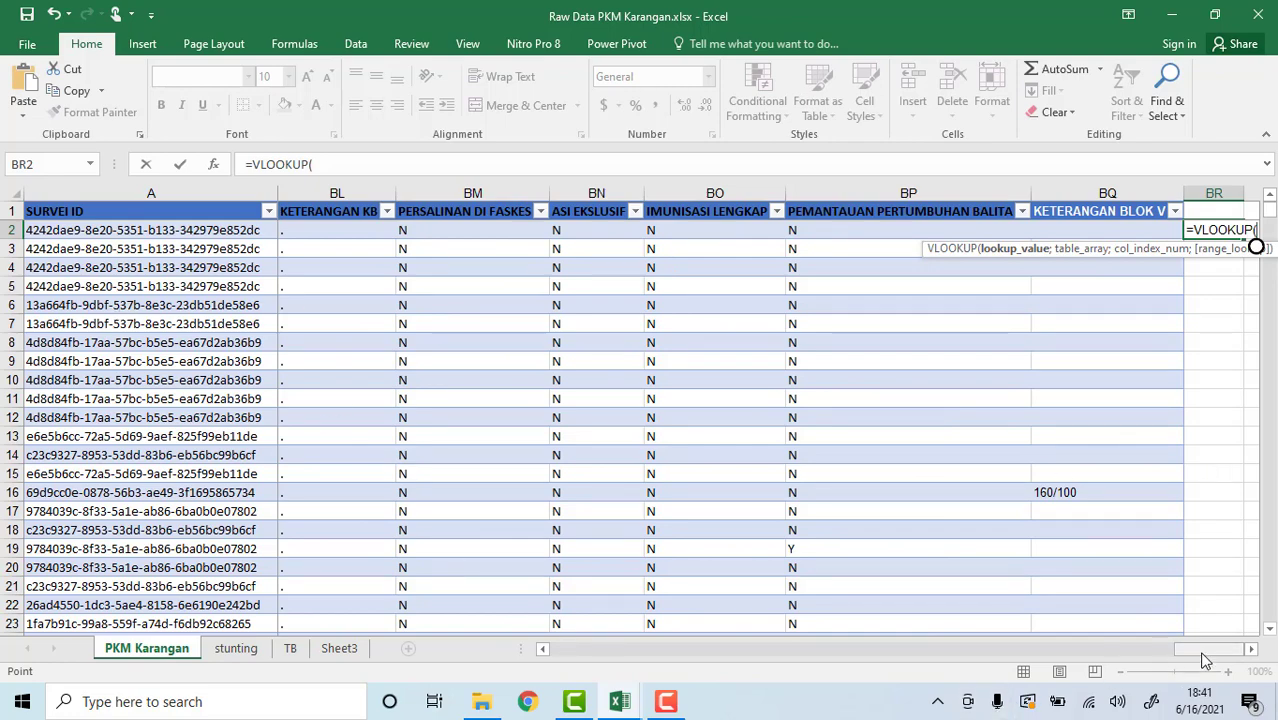
- Use the same row's NIK from cell AL2 as the VLOOKUP lookup value, ending the argument with a semicolon
{"action": "left_click_drag", "start_coordinate": [1205, 658], "coordinate": [927, 650]}
{"action": "left_click", "coordinate": [503, 229]}
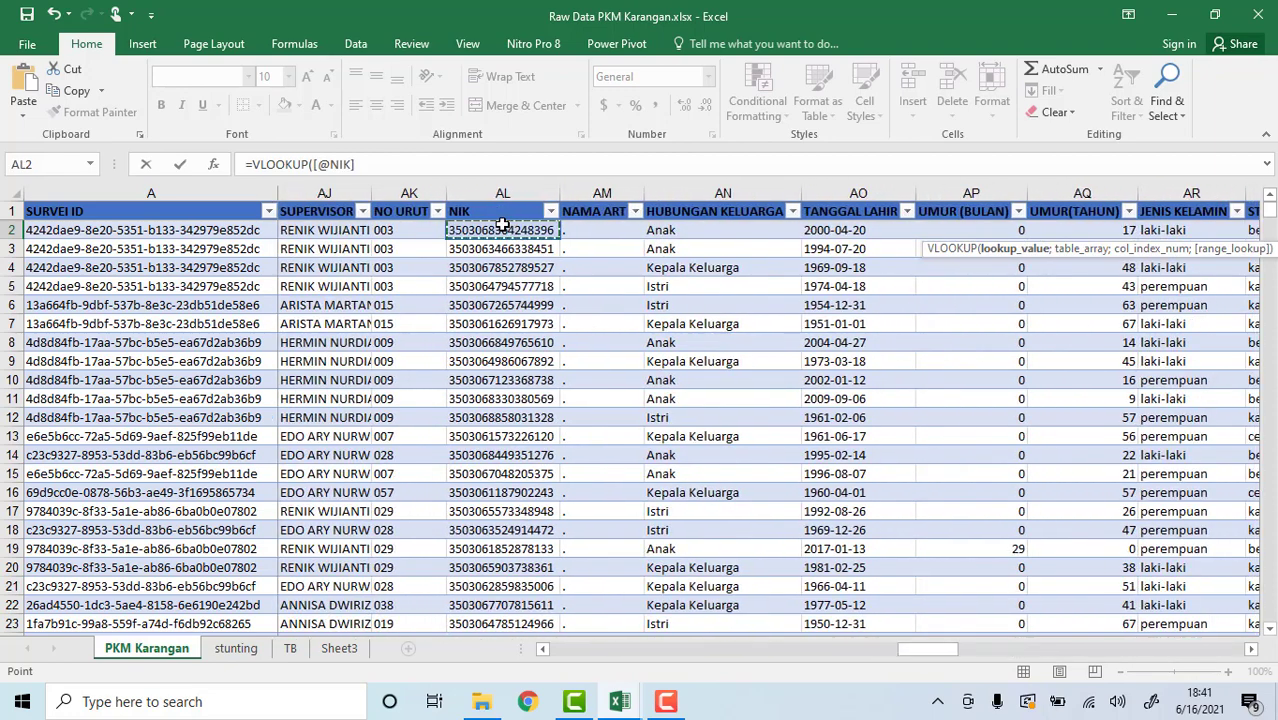
{"action": "type", "text": ";"}
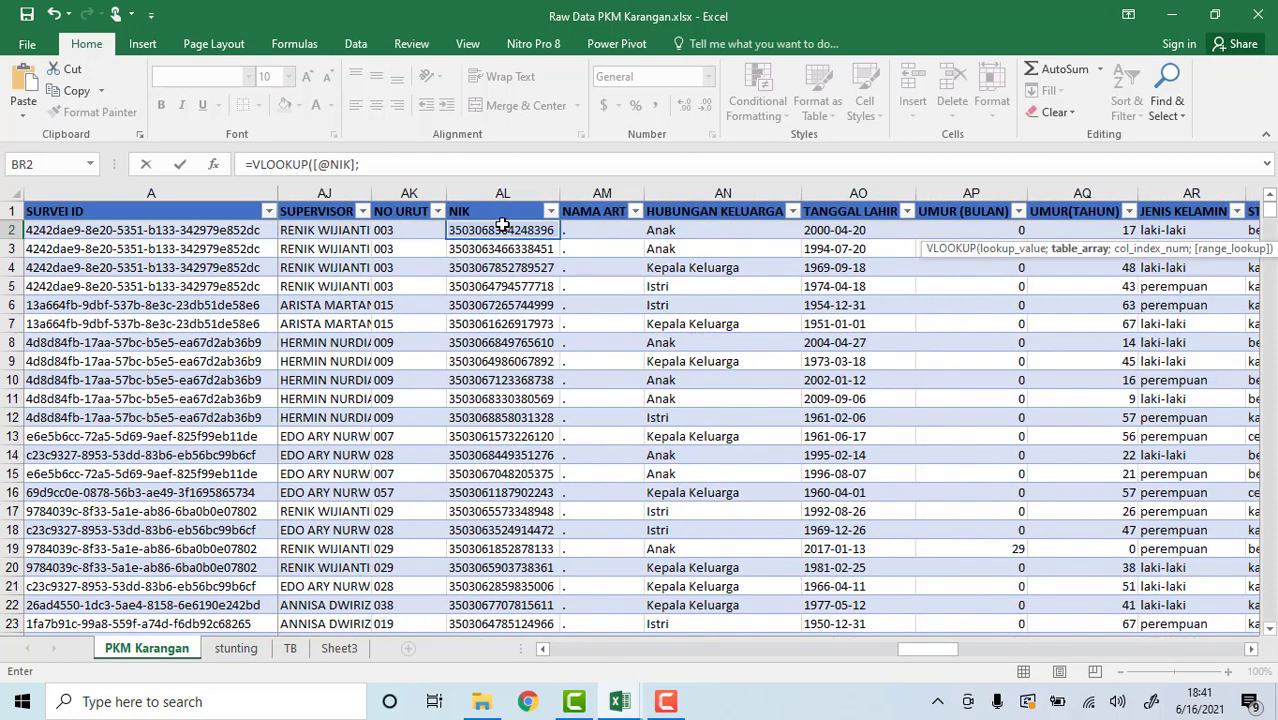
- Set the lookup table to the TB sheet's data from the Nomor Identitas Kependudukan (NIK) column through DM, rows 2 to 201
{"action": "left_click", "coordinate": [289, 648]}
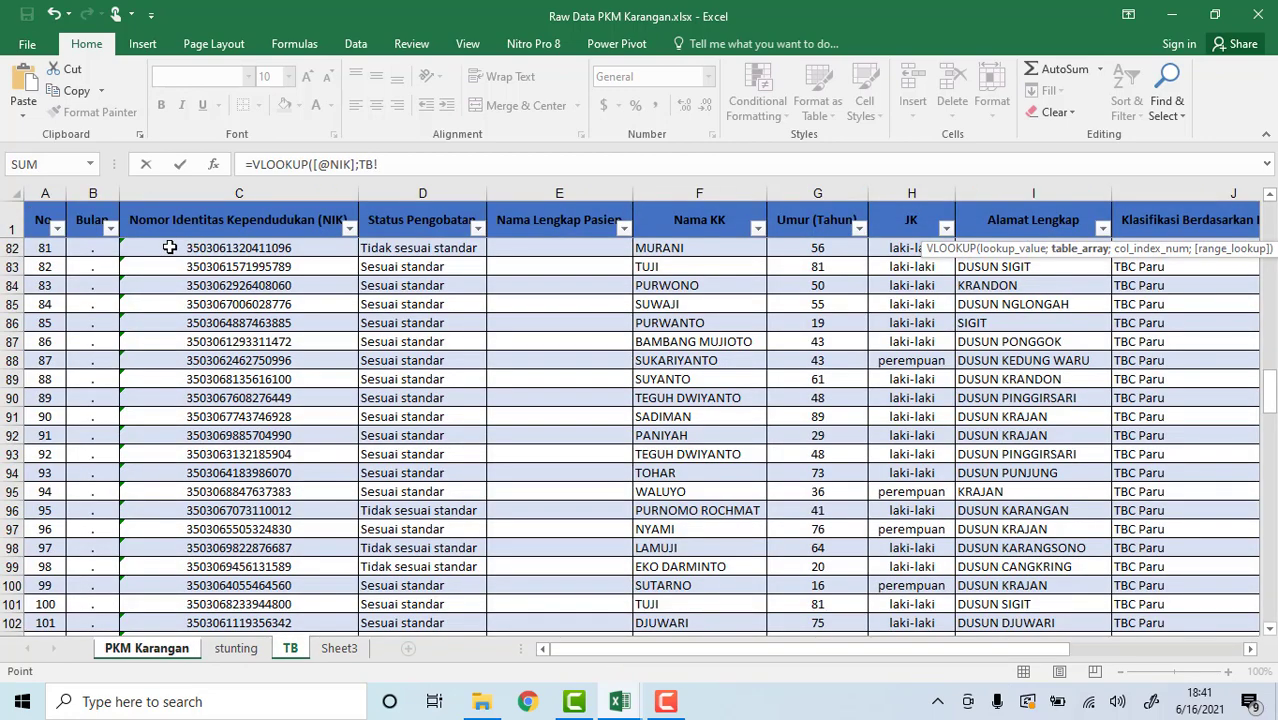
{"action": "left_click", "coordinate": [164, 247]}
{"action": "scroll", "coordinate": [1262, 268], "scroll_direction": "up", "scroll_amount": 10}
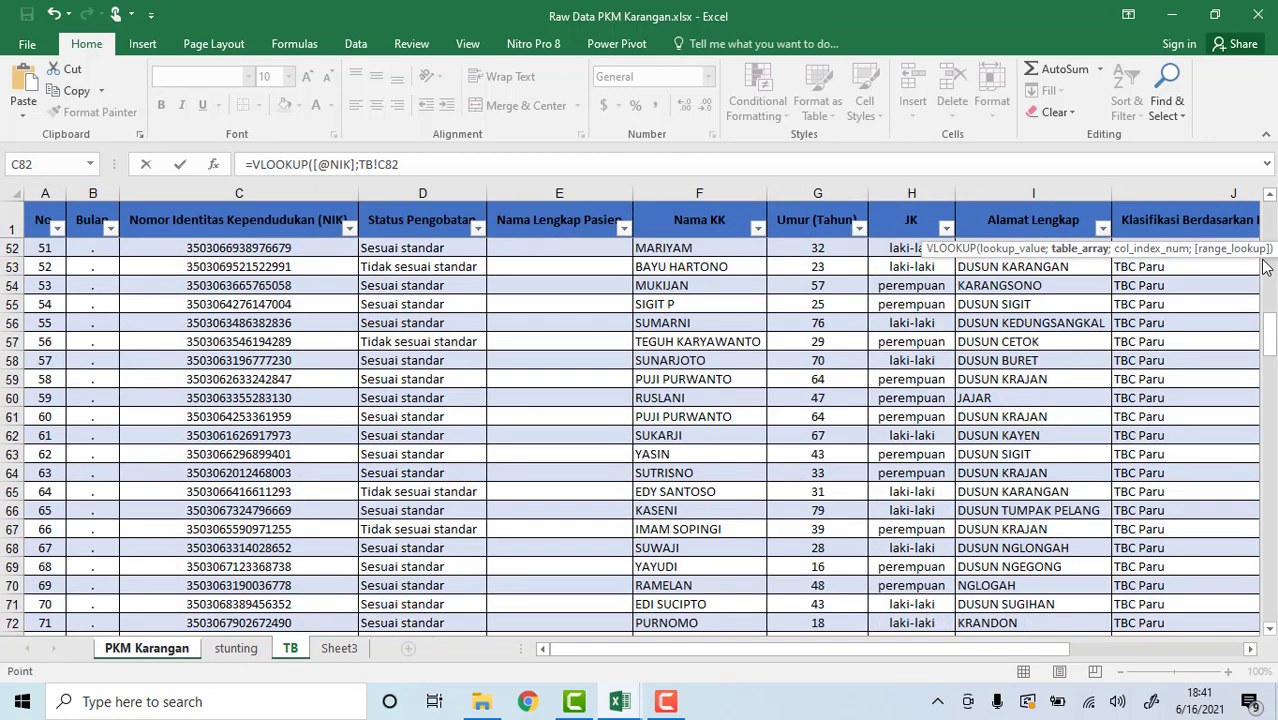
{"action": "left_click_drag", "start_coordinate": [1262, 326], "coordinate": [1262, 205]}
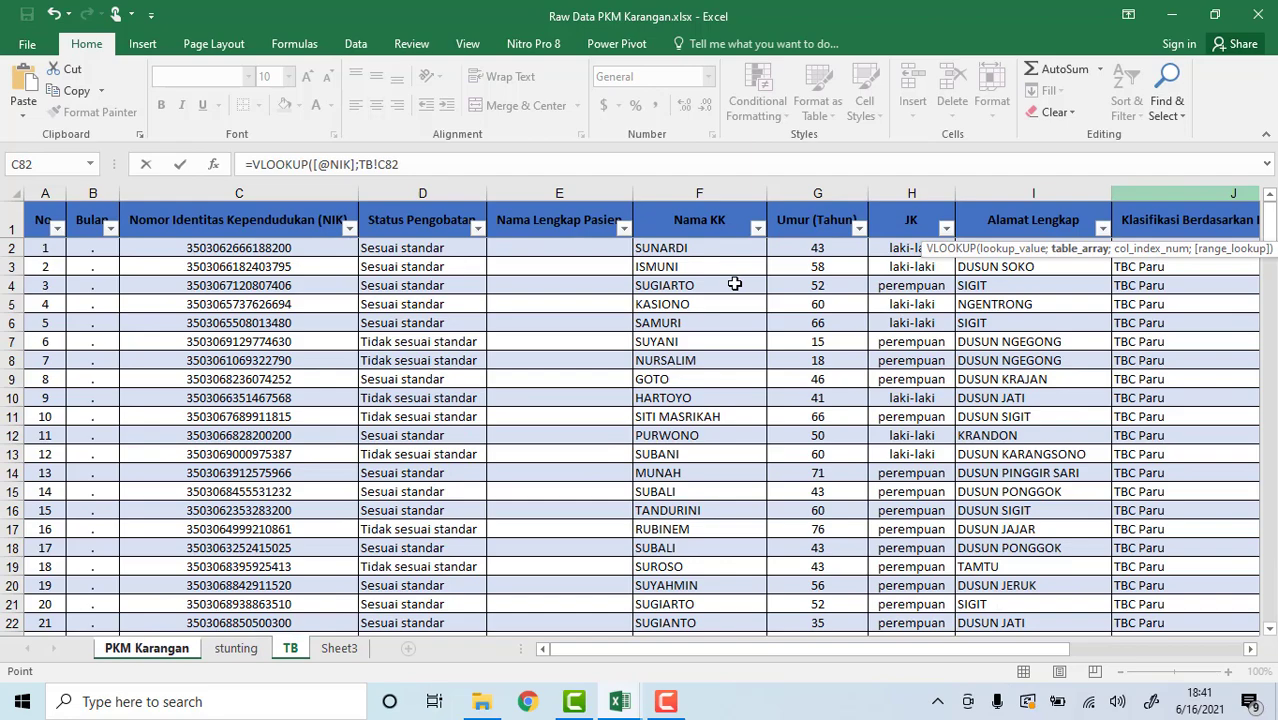
{"action": "left_click", "coordinate": [284, 248]}
{"action": "left_click_drag", "start_coordinate": [284, 248], "coordinate": [1164, 569]}
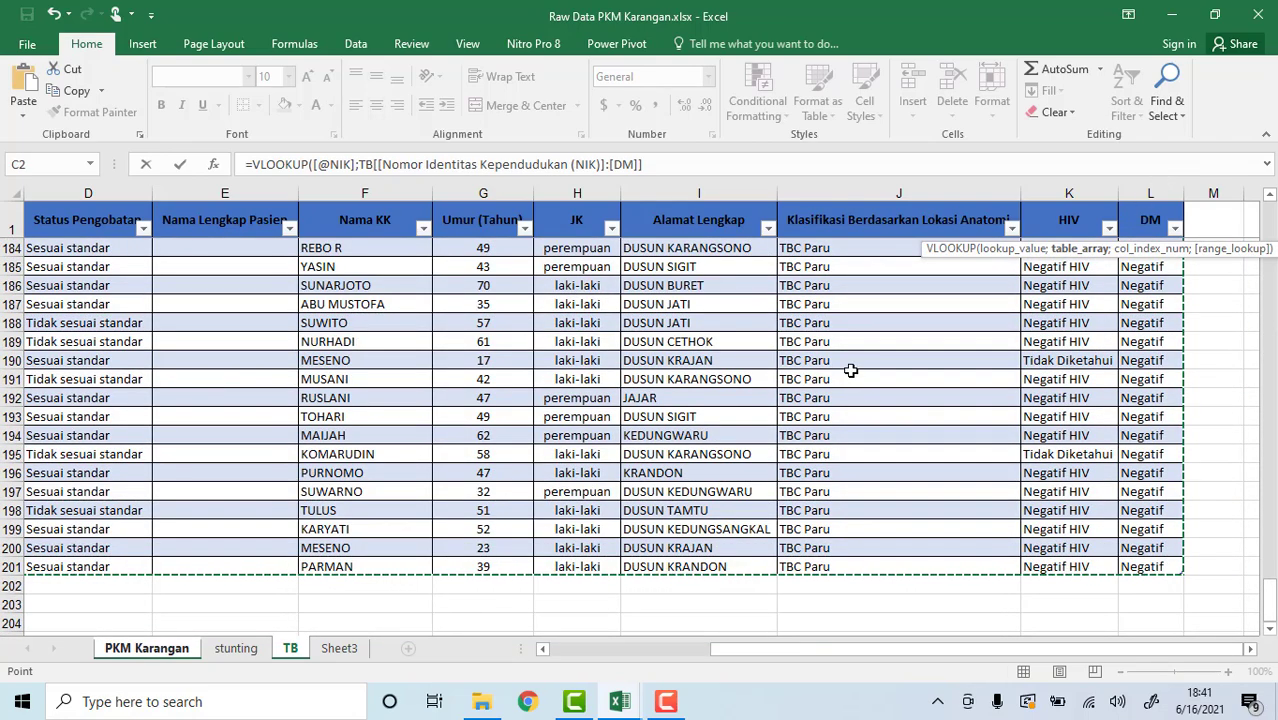
{"action": "type", "text": ";"}
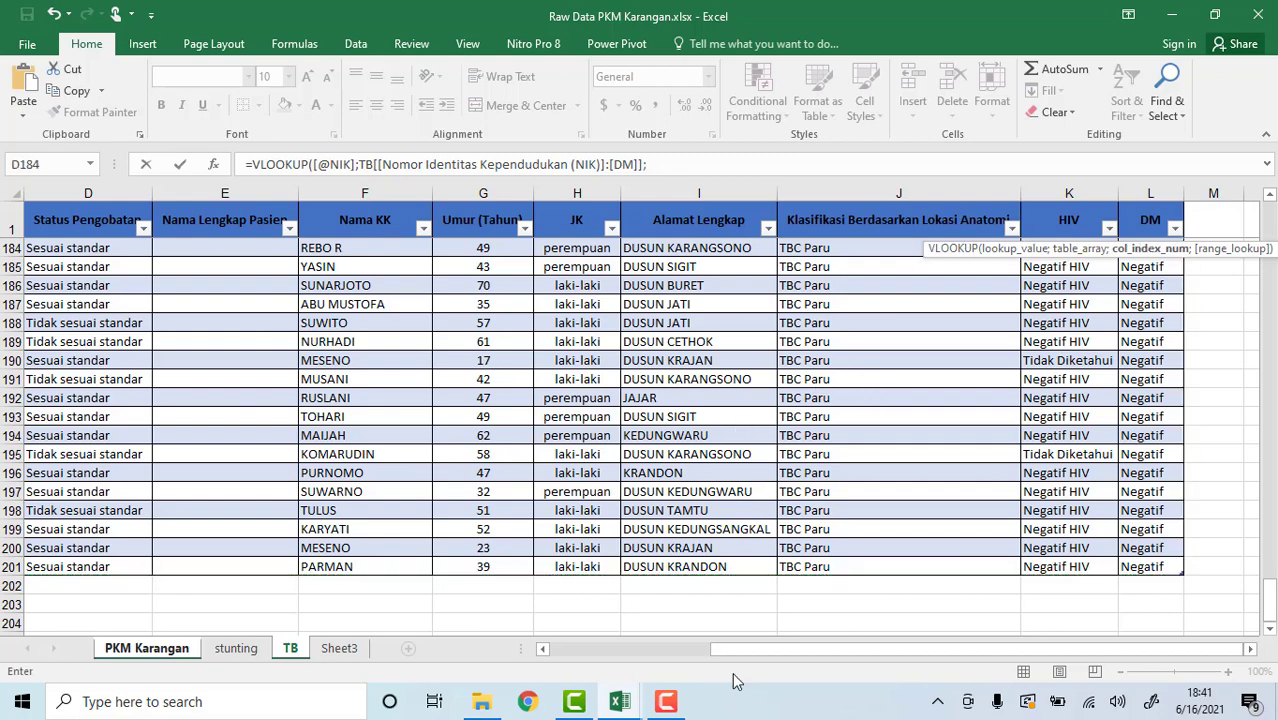
- Complete the VLOOKUP with column index 8, the anatomical classification, and FALSE for an exact match
{"action": "left_click_drag", "start_coordinate": [706, 660], "coordinate": [559, 654]}
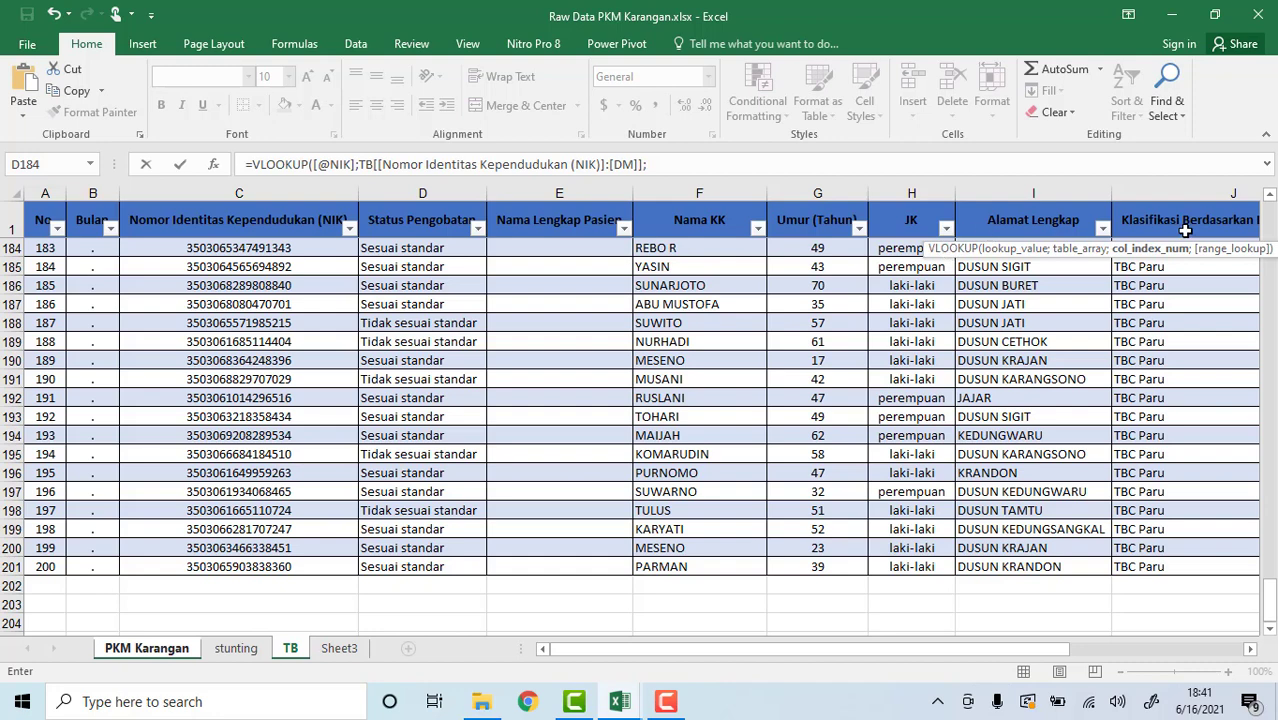
{"action": "left_click", "coordinate": [657, 165]}
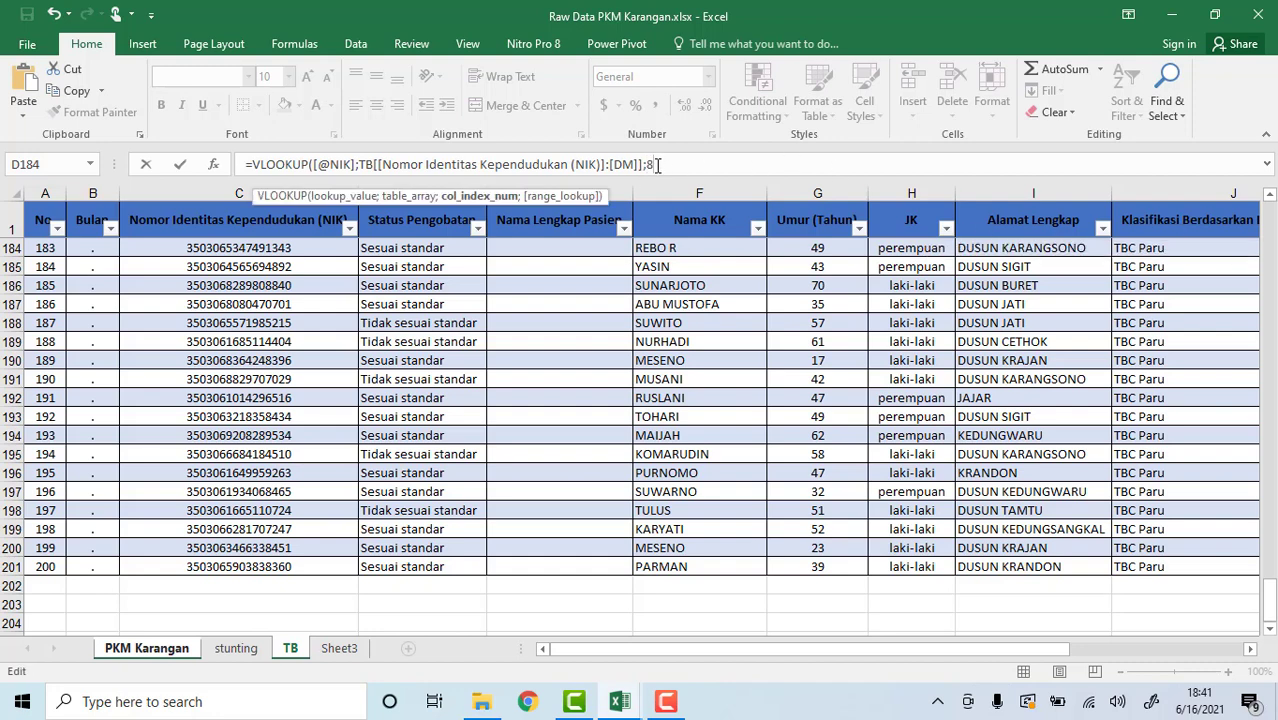
{"action": "type", "text": ";"}
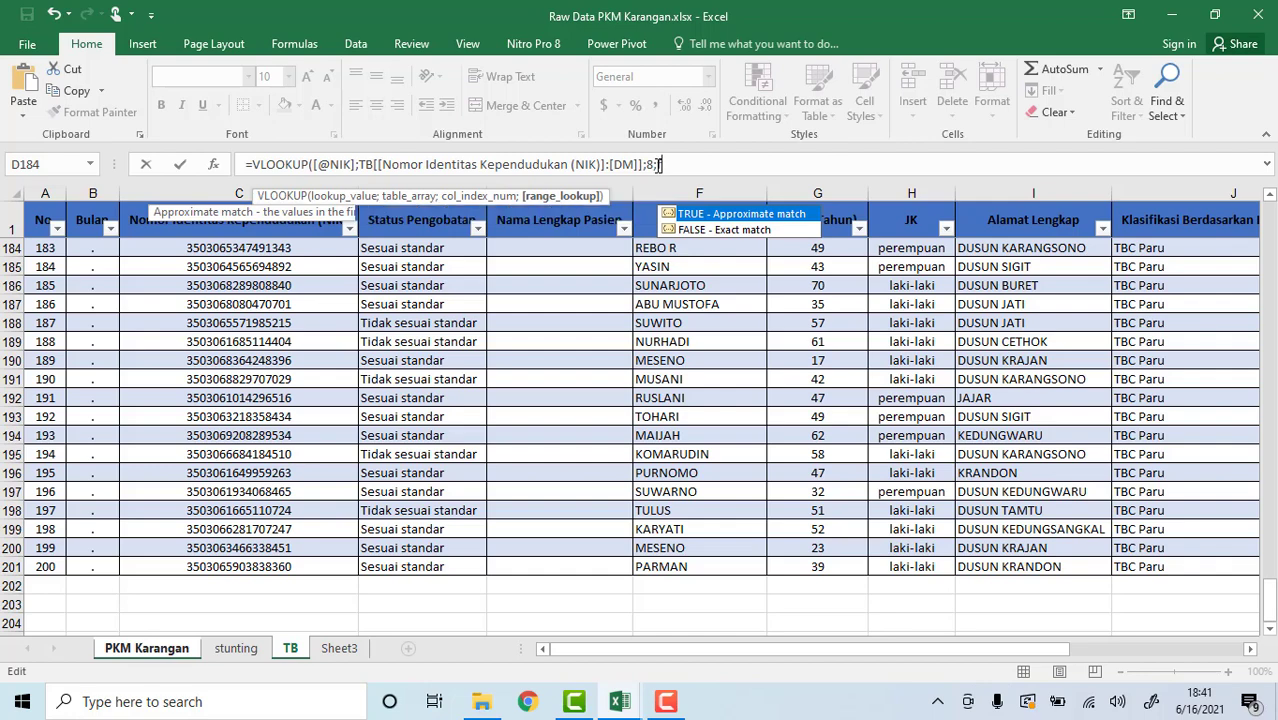
{"action": "key", "text": "Down"}
{"action": "key", "text": "Tab"}
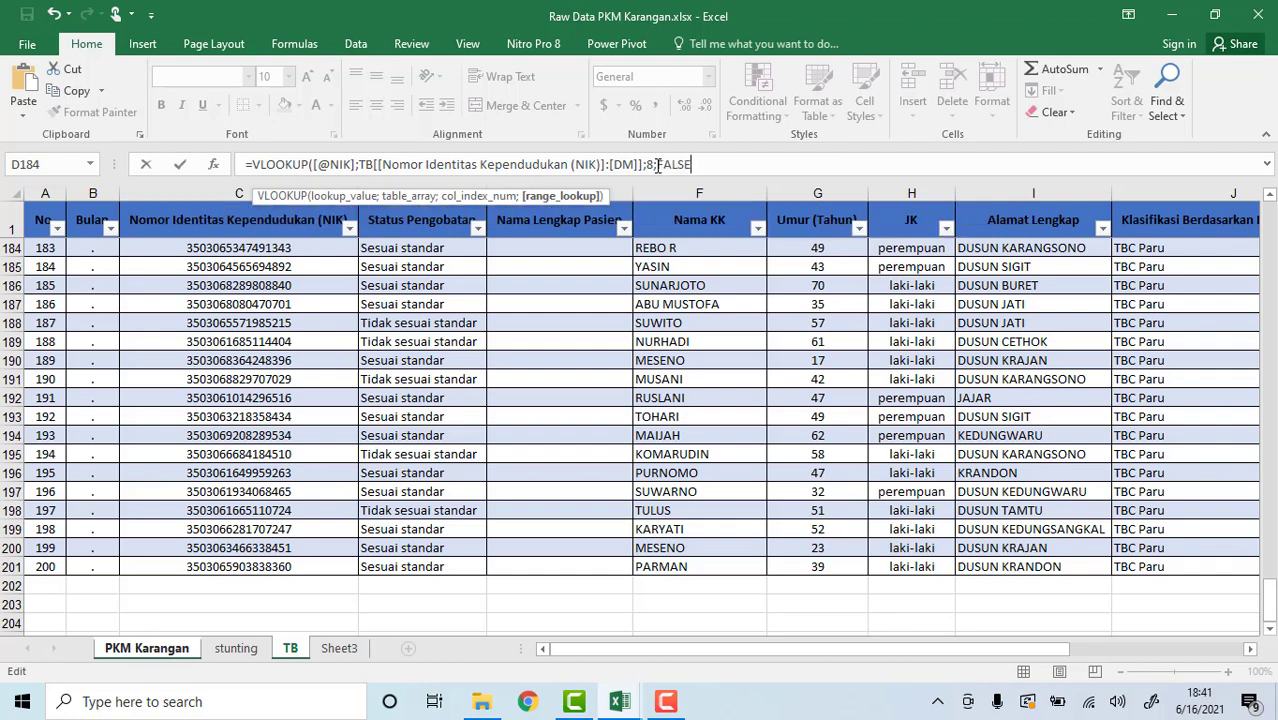
{"action": "key", "text": "Return"}
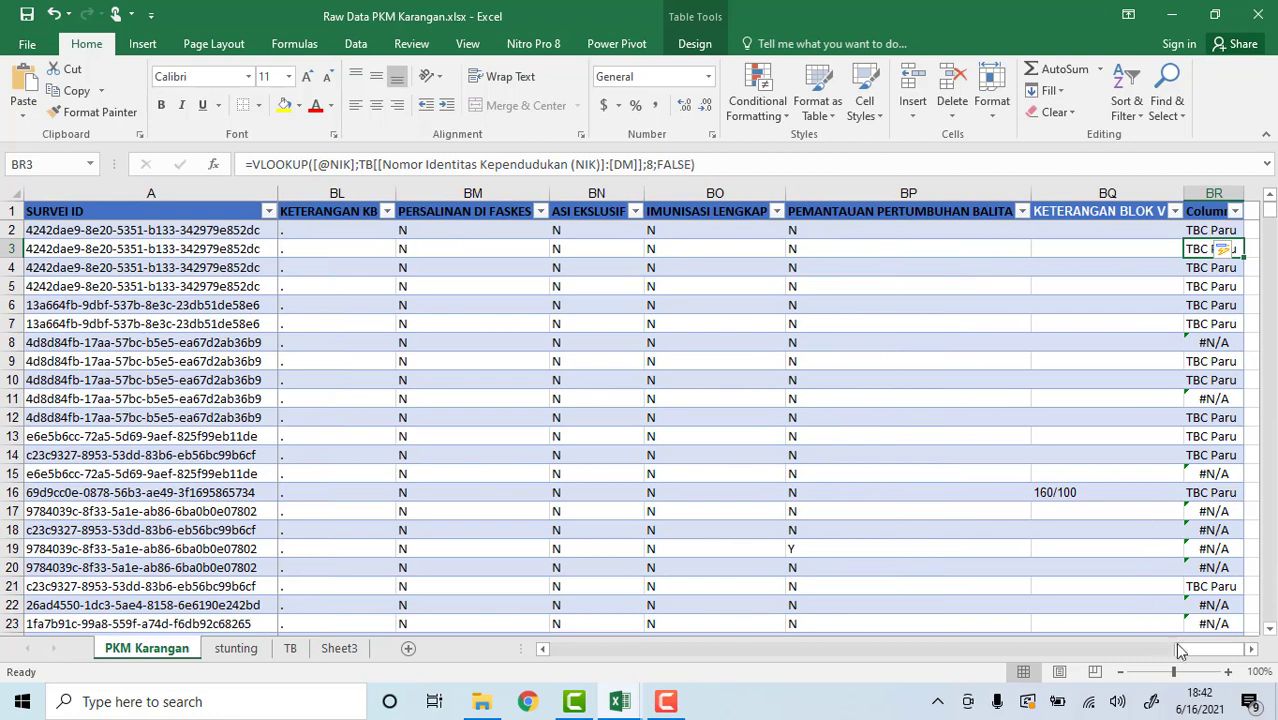
- Filter the new lookup column to exclude #N/A, keeping only the TBC Paru and TBC Ekstraparu records
{"action": "left_click", "coordinate": [1180, 651]}
{"action": "left_click", "coordinate": [1250, 648]}
{"action": "left_click", "coordinate": [1250, 648]}
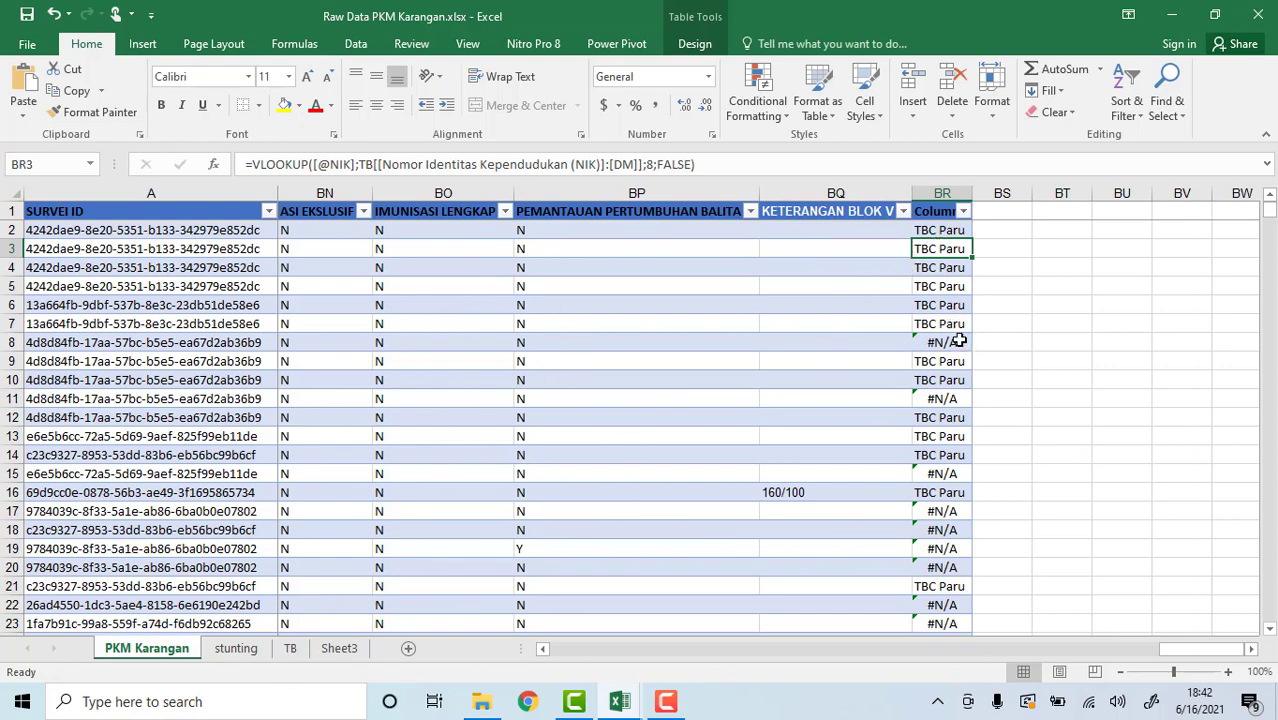
{"action": "left_click", "coordinate": [963, 211]}
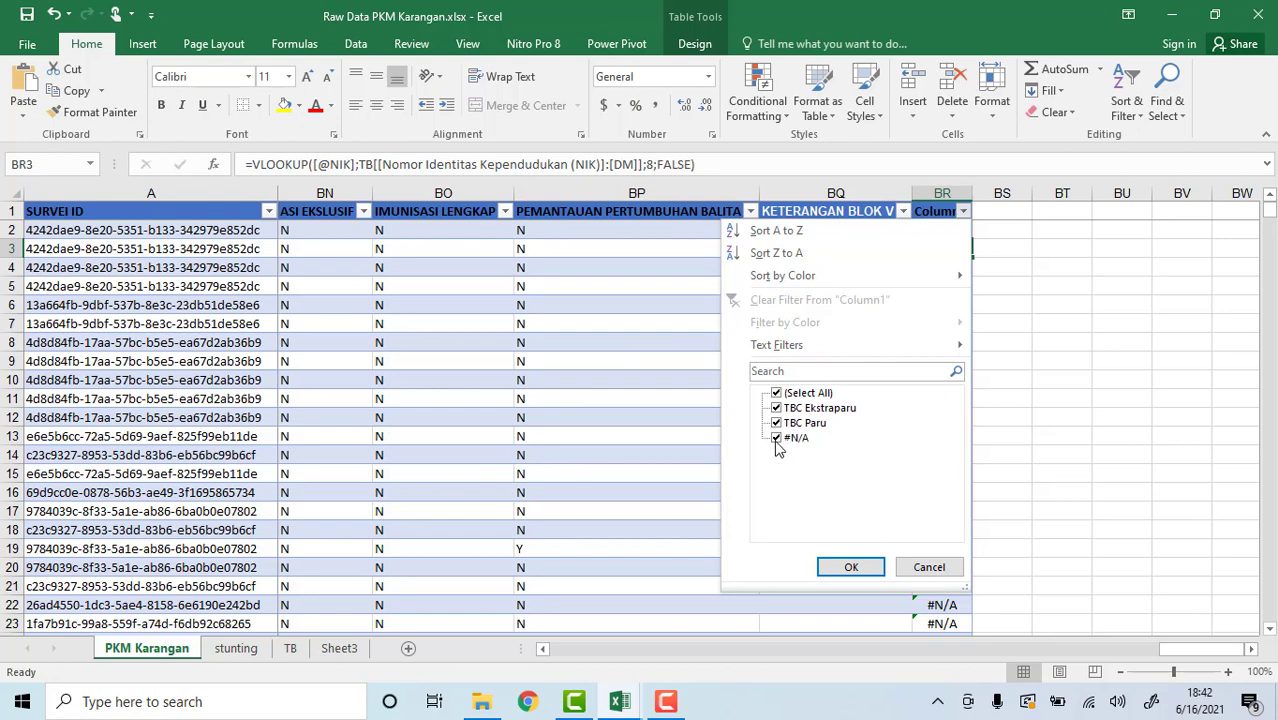
{"action": "left_click", "coordinate": [848, 567]}
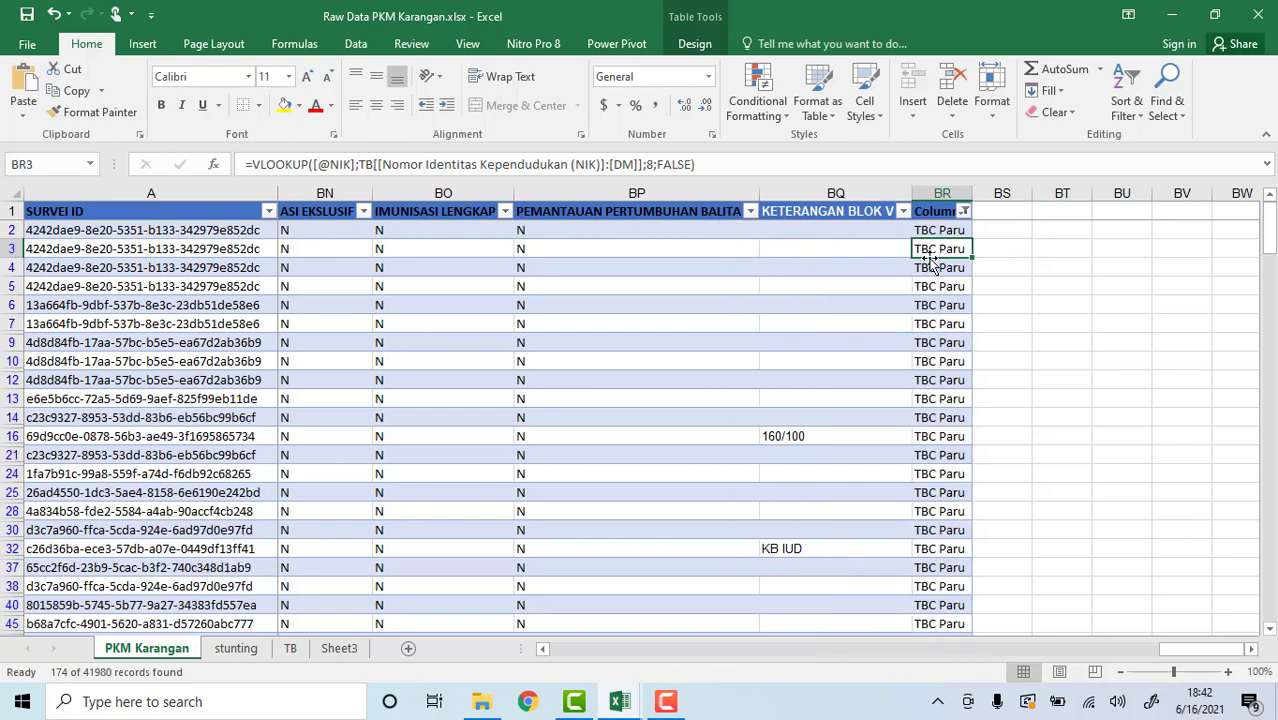
- Compare the filtered records' TB lookup result with DI DIAGNOSIS TB PARU and MINUM OBAT TB TERATUR, checking row 16
{"action": "scroll", "coordinate": [1167, 658], "scroll_direction": "left", "scroll_amount": 2}
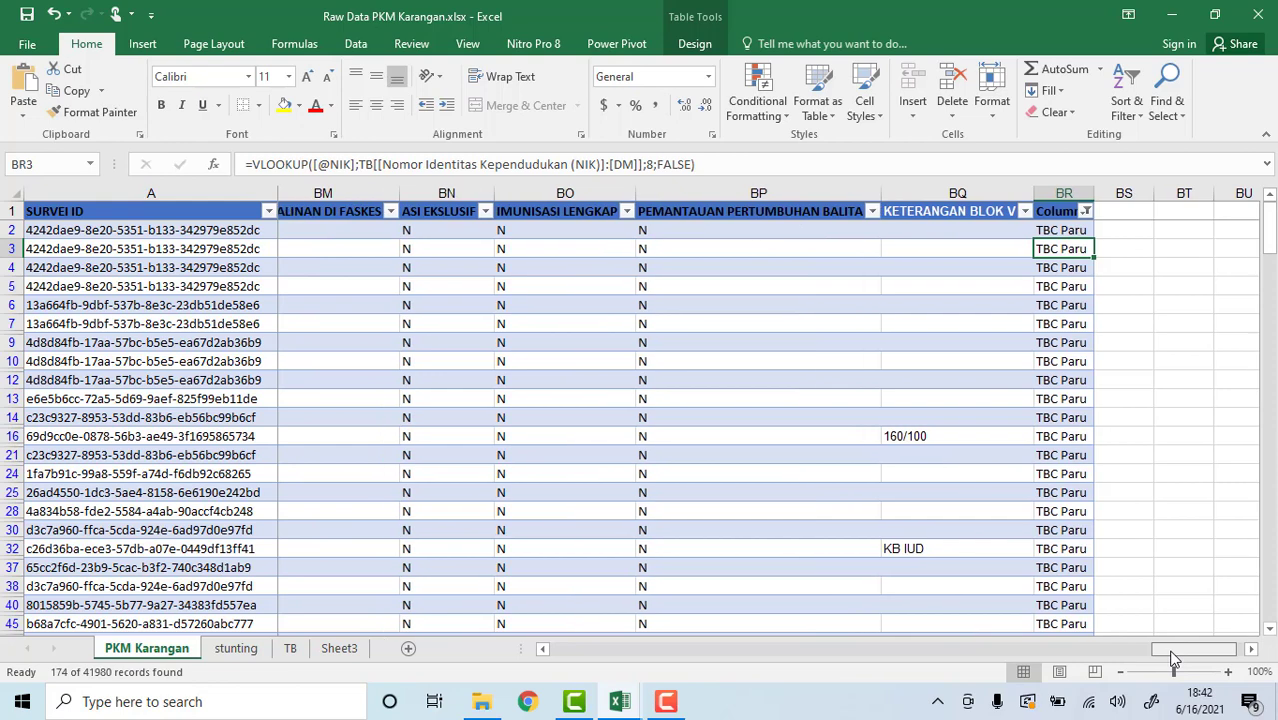
{"action": "left_click", "coordinate": [1092, 232]}
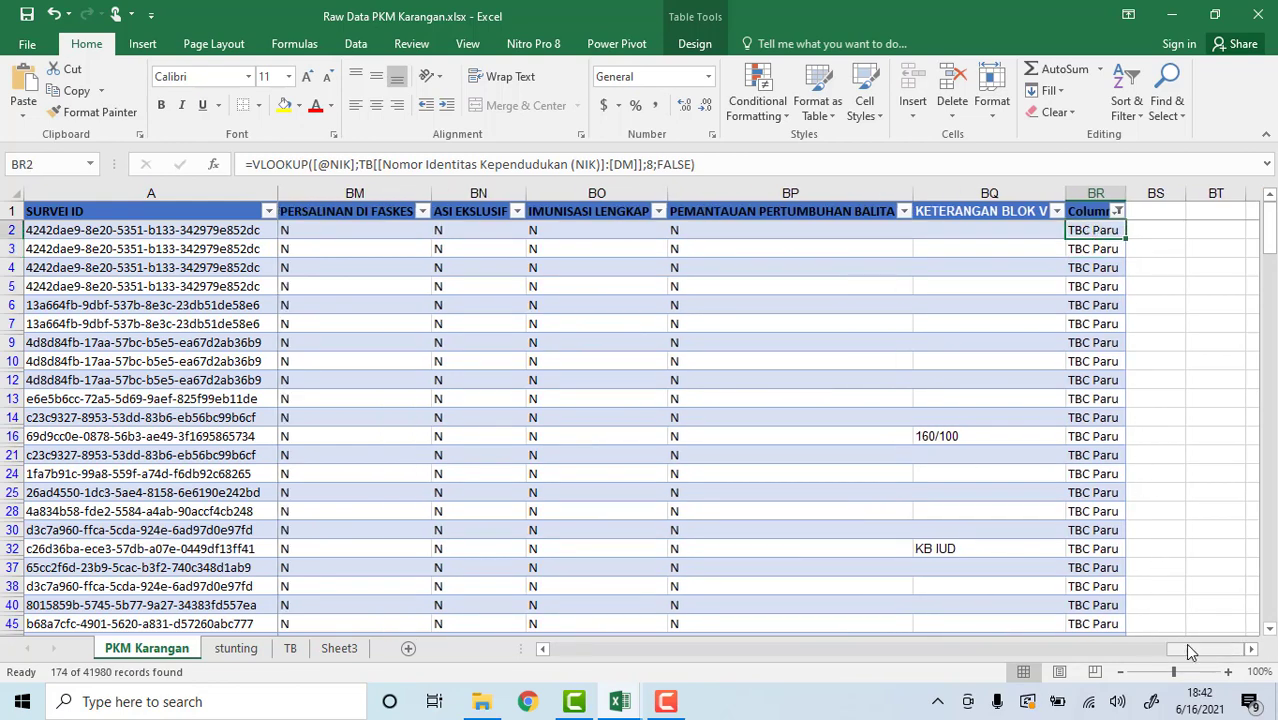
{"action": "left_click_drag", "start_coordinate": [1190, 658], "coordinate": [1088, 648]}
{"action": "left_click_drag", "start_coordinate": [383, 237], "coordinate": [370, 419]}
{"action": "left_click", "coordinate": [368, 436]}
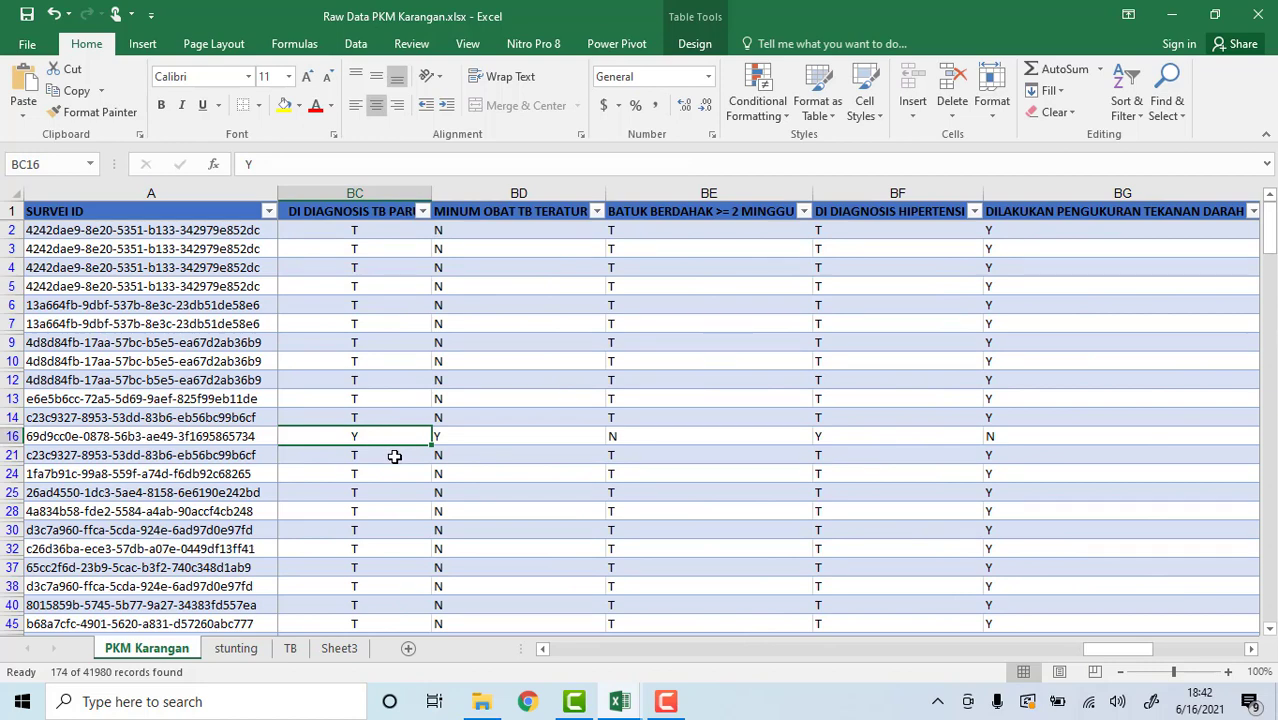
{"action": "left_click", "coordinate": [481, 436]}
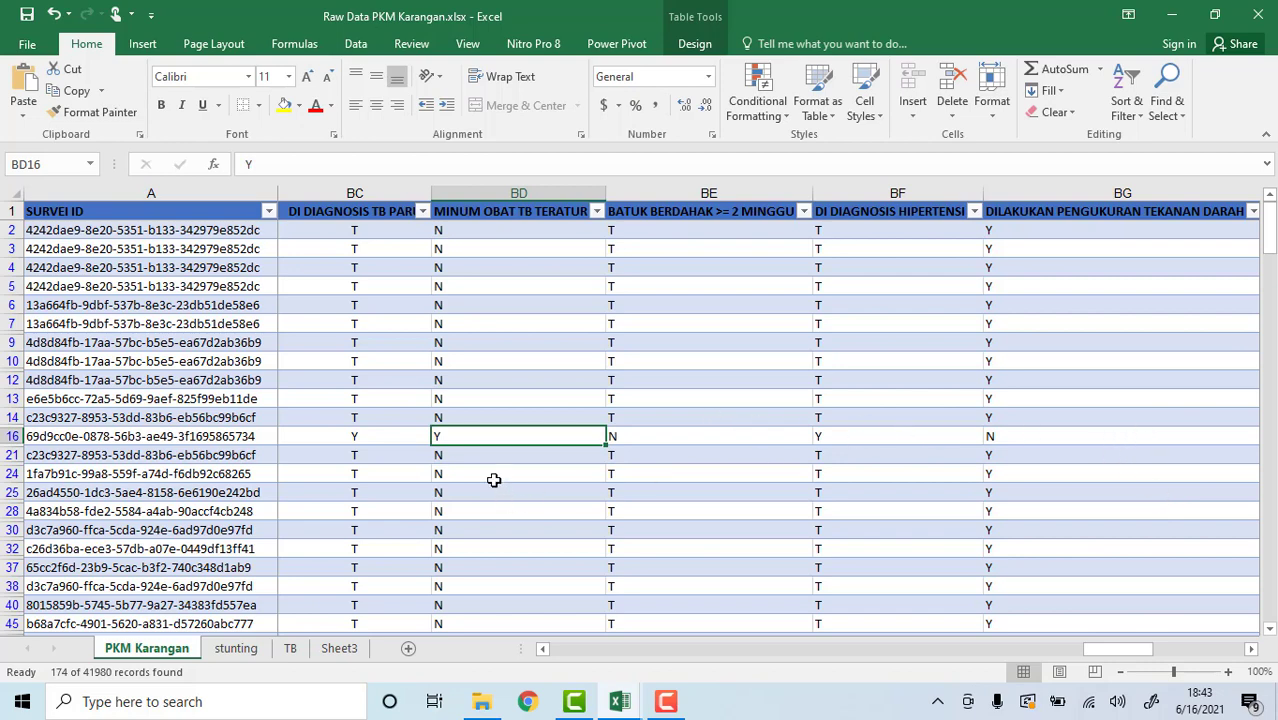
- Review TB diagnosis and medication in row 586 and BATUK BERDAHAK >= 2 MINGGU in rows 1153 to 1316
{"action": "scroll", "coordinate": [494, 480], "scroll_direction": "down", "scroll_amount": 6}
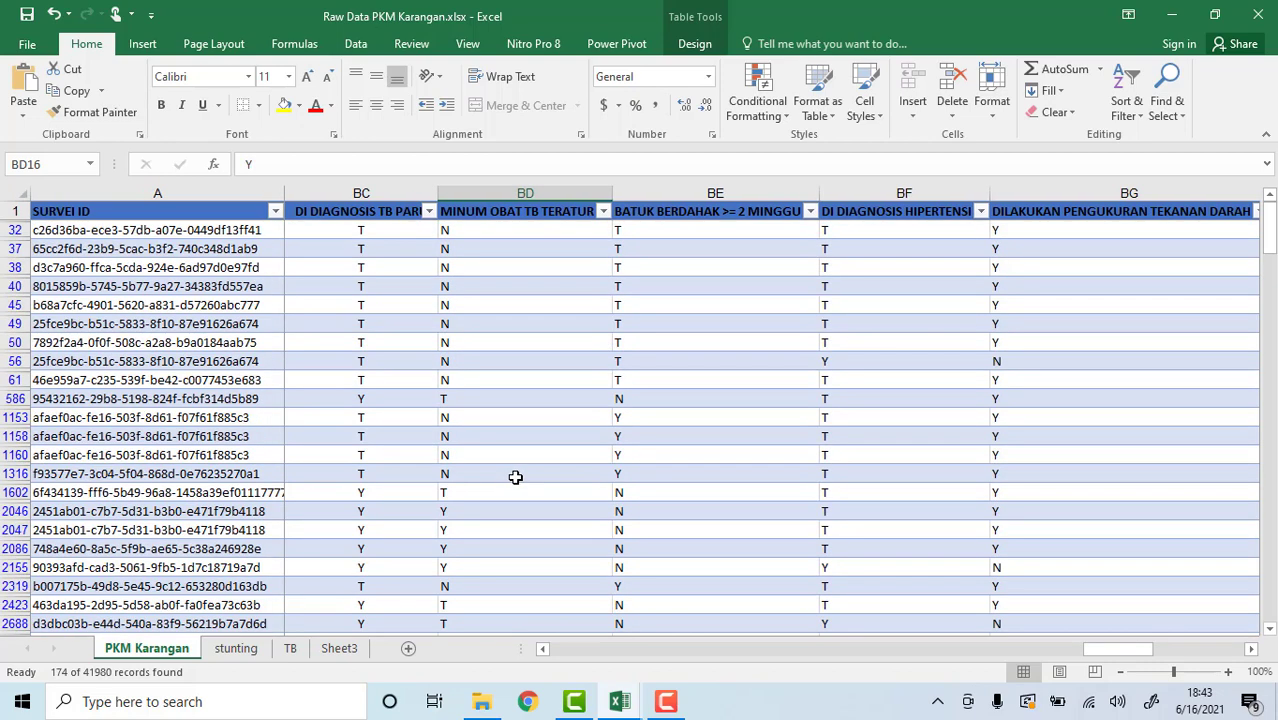
{"action": "left_click", "coordinate": [376, 398]}
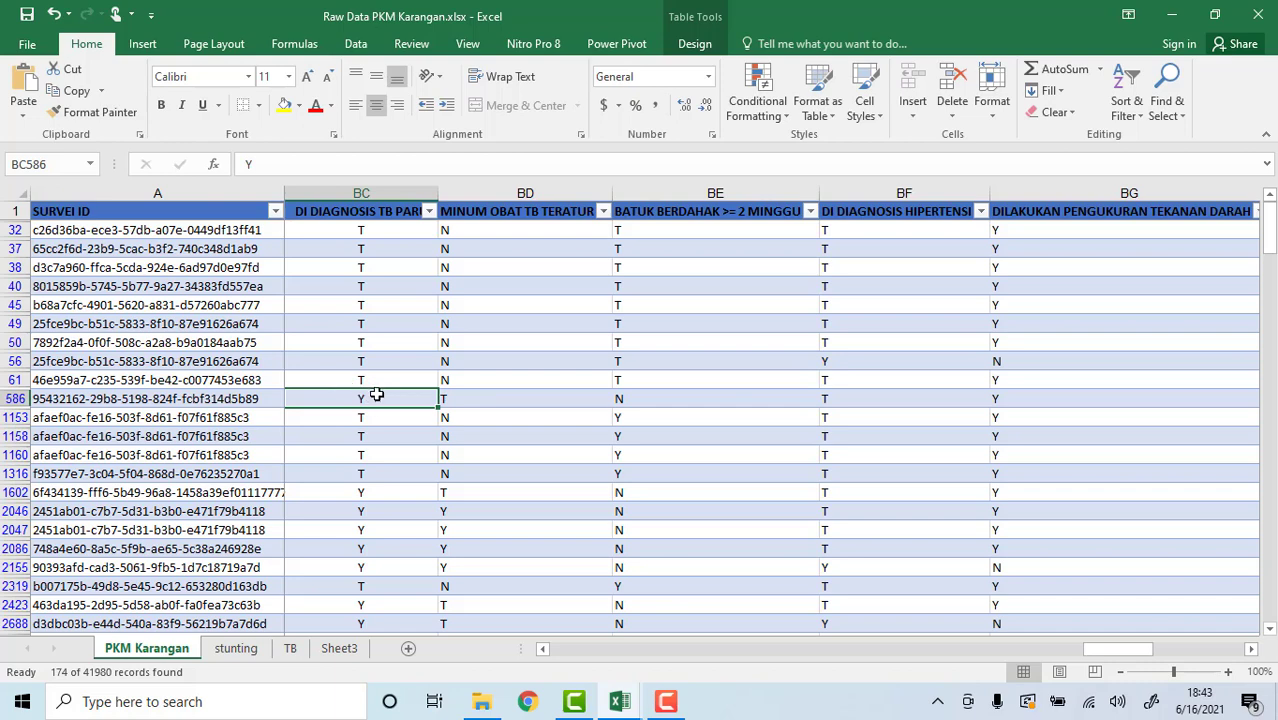
{"action": "left_click", "coordinate": [472, 396]}
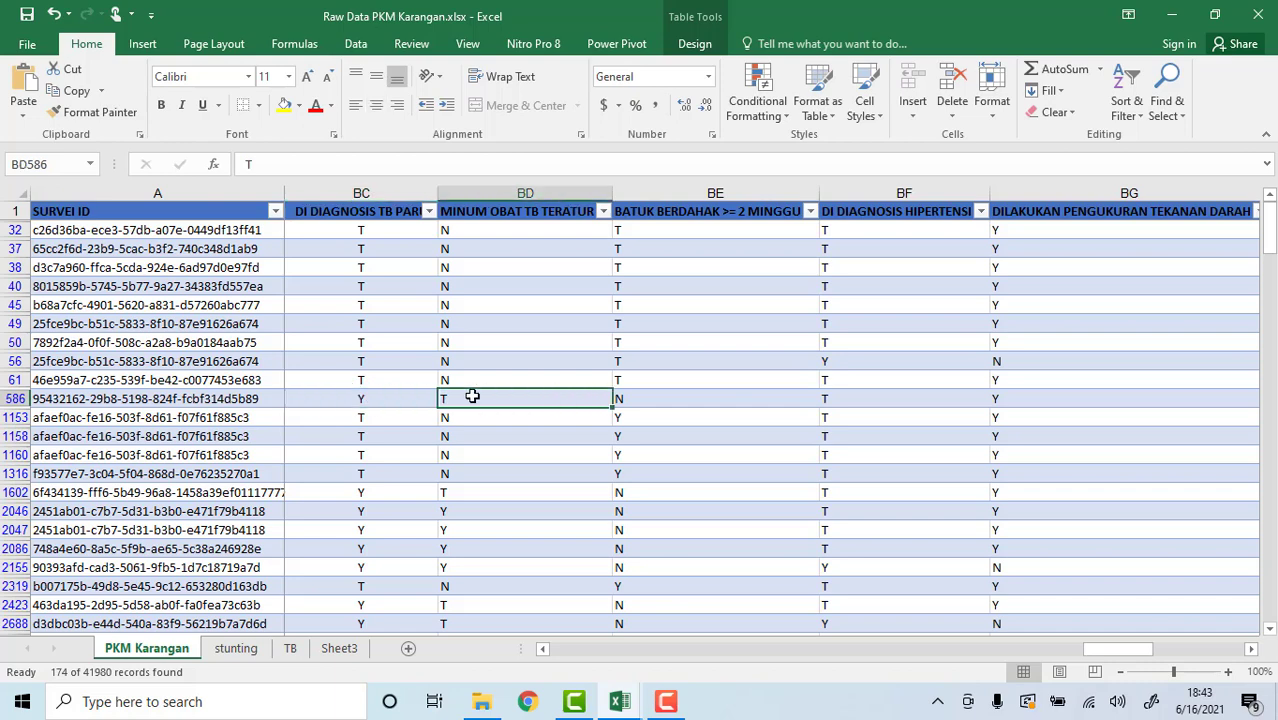
{"action": "left_click", "coordinate": [666, 422]}
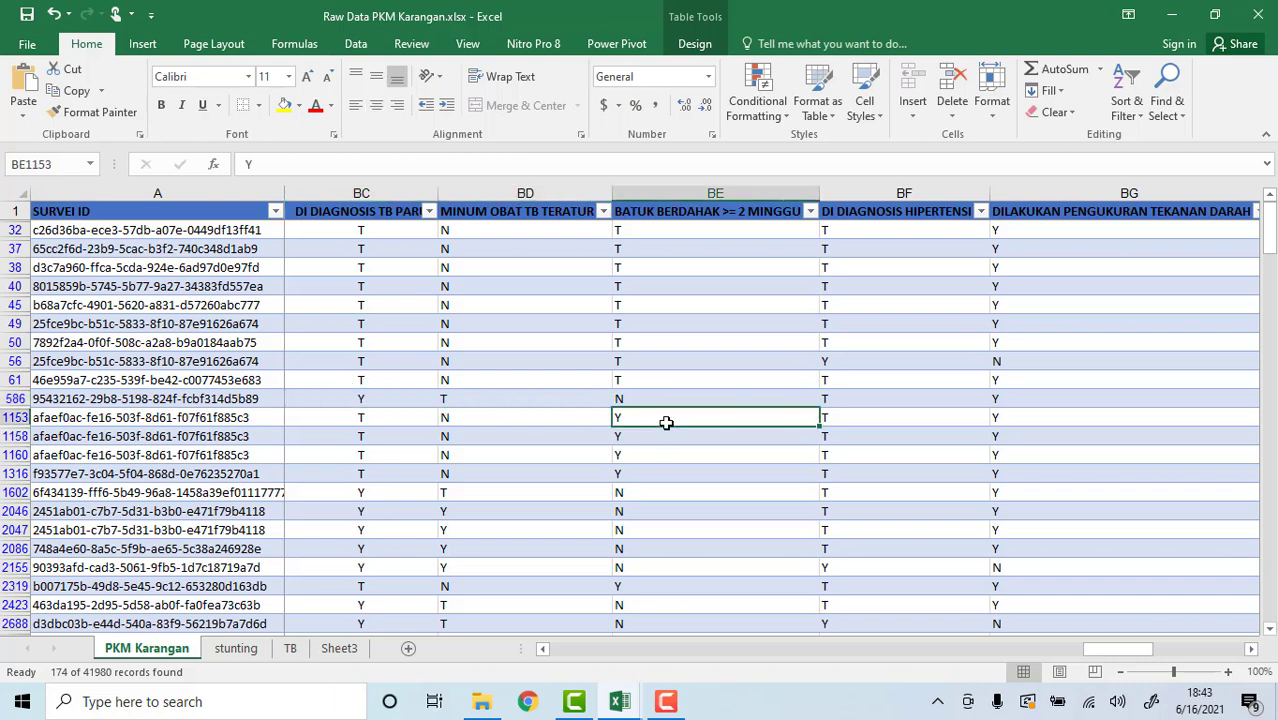
{"action": "left_click_drag", "start_coordinate": [666, 422], "coordinate": [667, 472]}
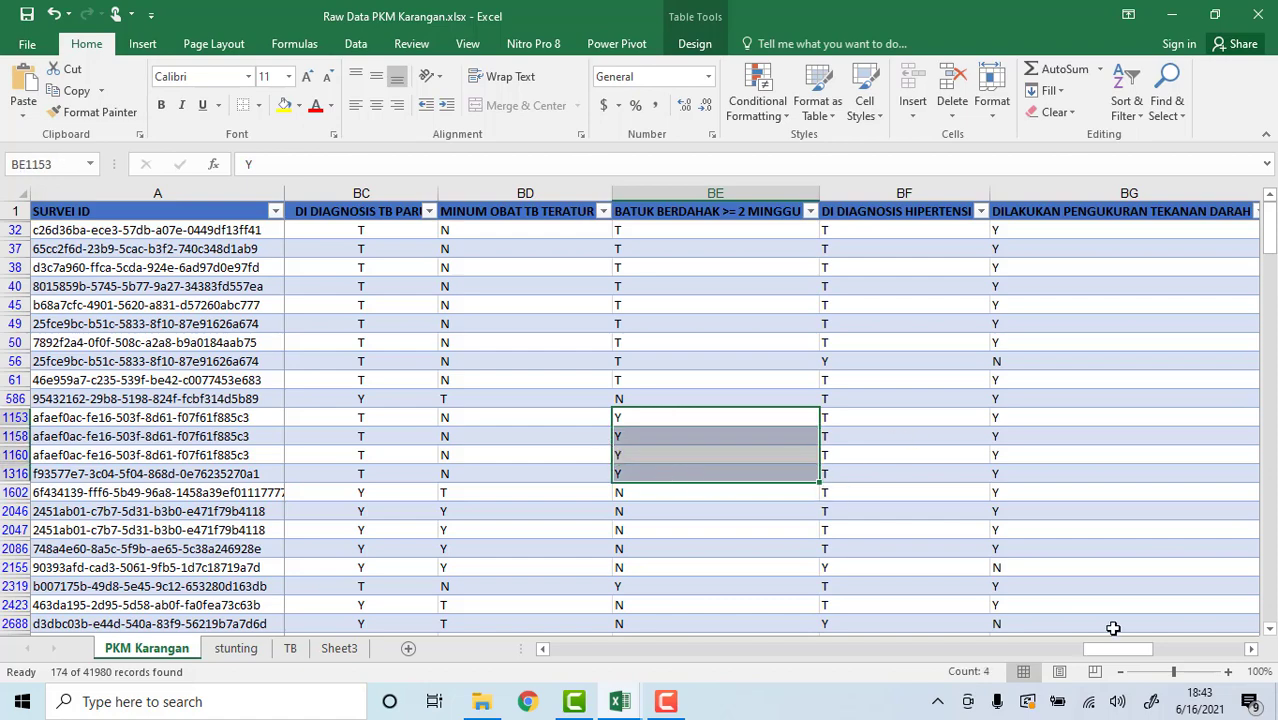
{"action": "left_click_drag", "start_coordinate": [1115, 648], "coordinate": [1250, 665]}
{"action": "scroll", "coordinate": [1077, 468], "scroll_direction": "up", "scroll_amount": 6}
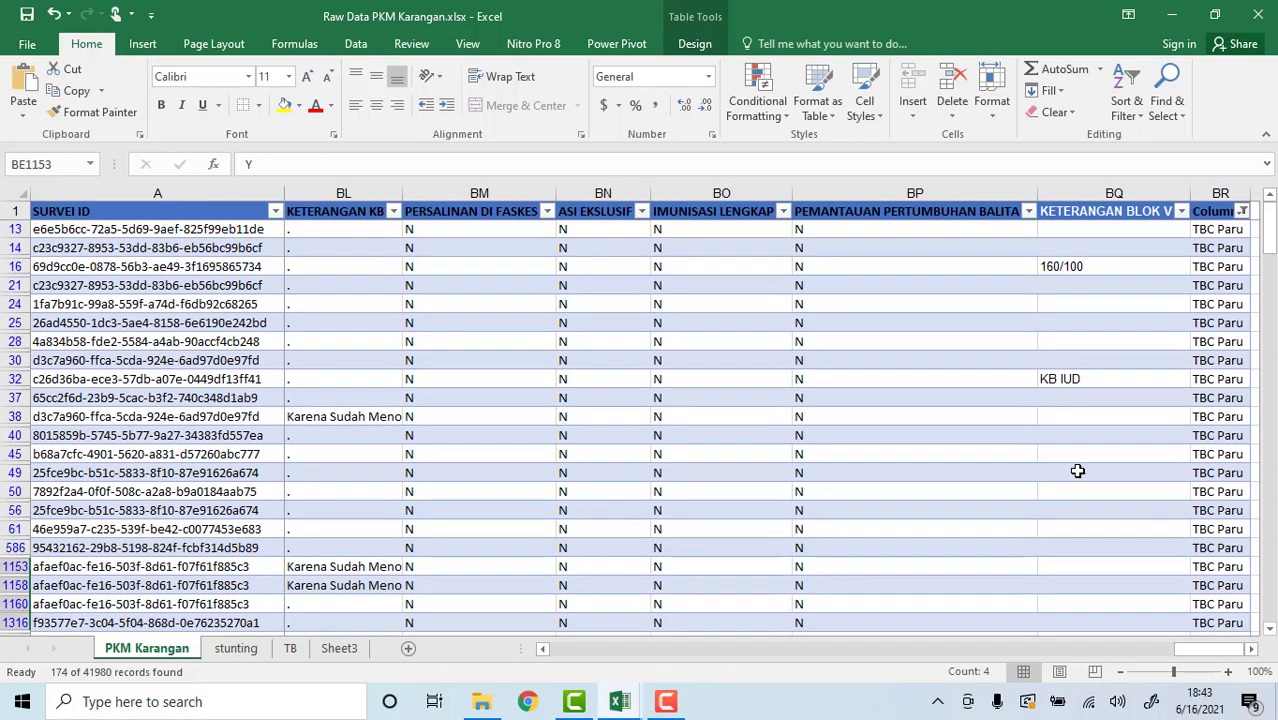